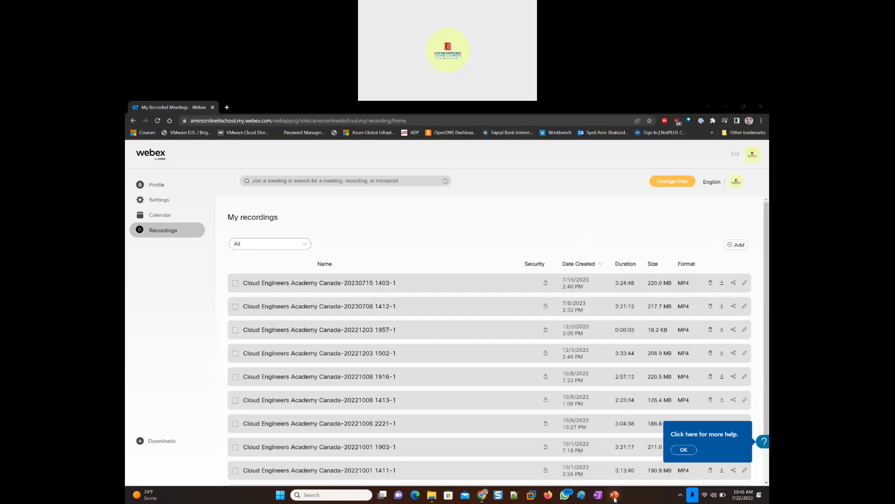
- Switch to the PowerPoint presentation and show the Shared Mailbox slide, number 5
click(614, 496)
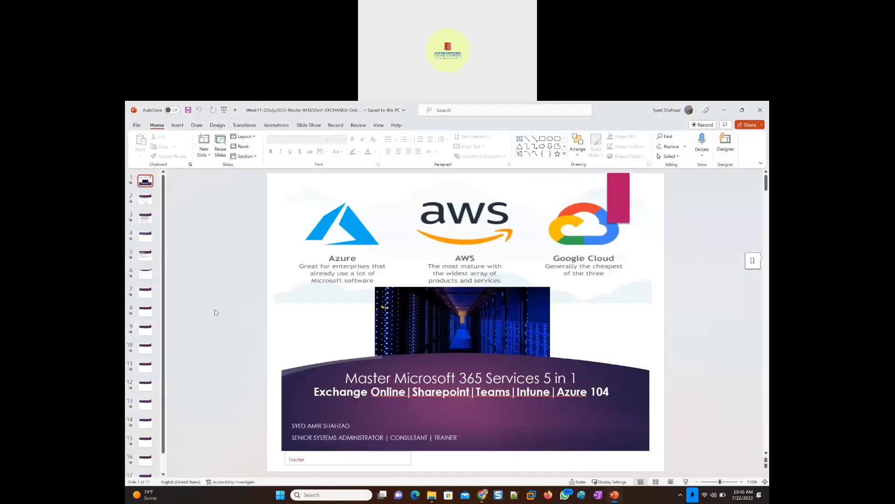
click(146, 255)
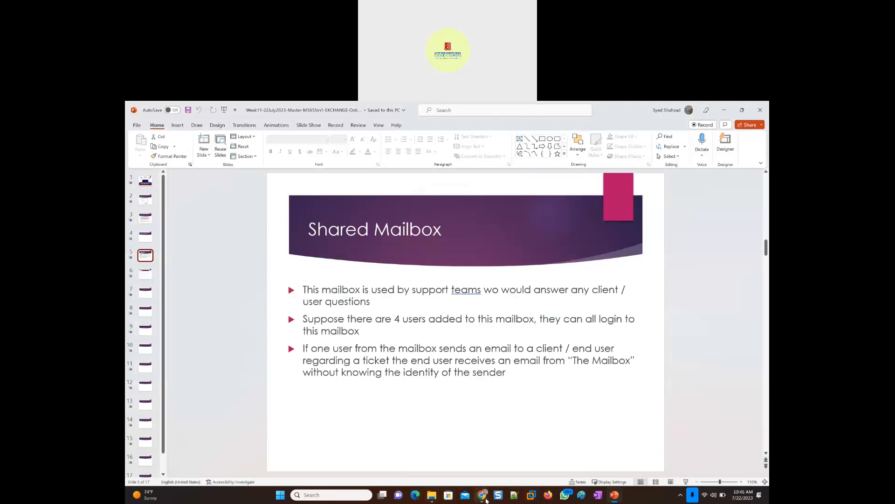
- Switch to Firefox, open the Exchange admin center and check which account is signed in
click(549, 495)
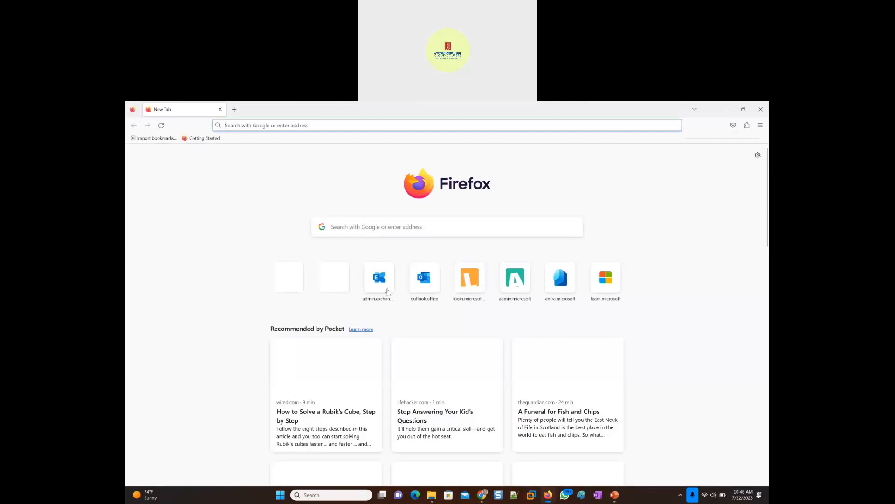
click(383, 288)
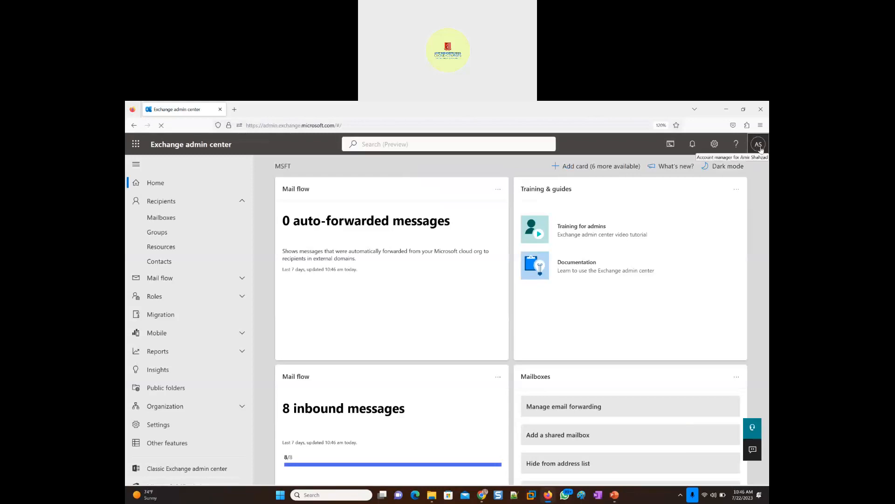
click(760, 147)
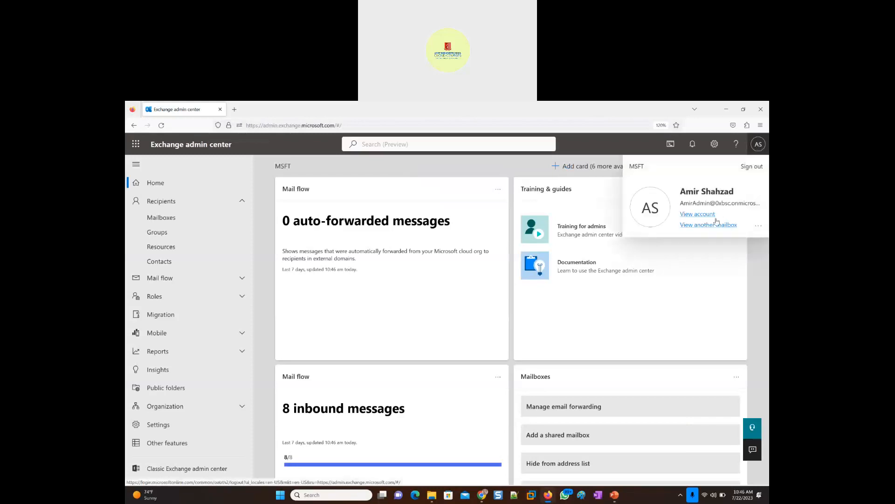
click(417, 168)
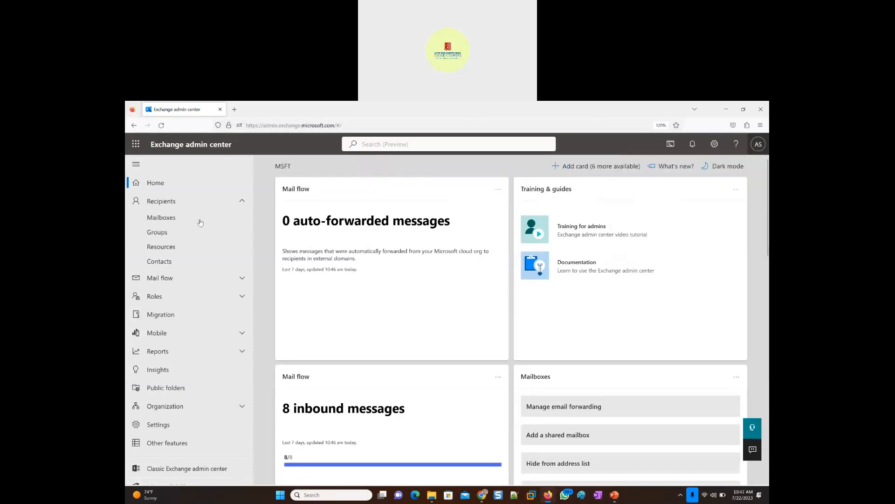
- Open the recipient mailboxes list and view the details of the first user mailbox
click(166, 219)
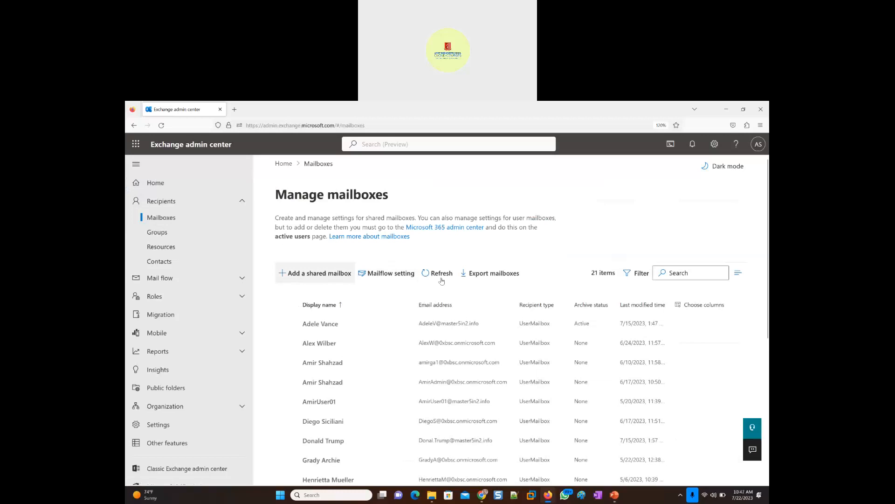
click(321, 324)
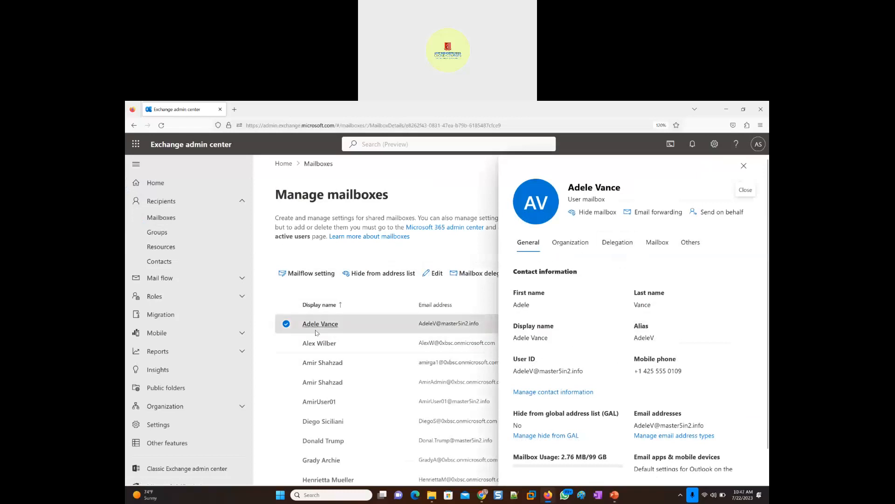
click(744, 166)
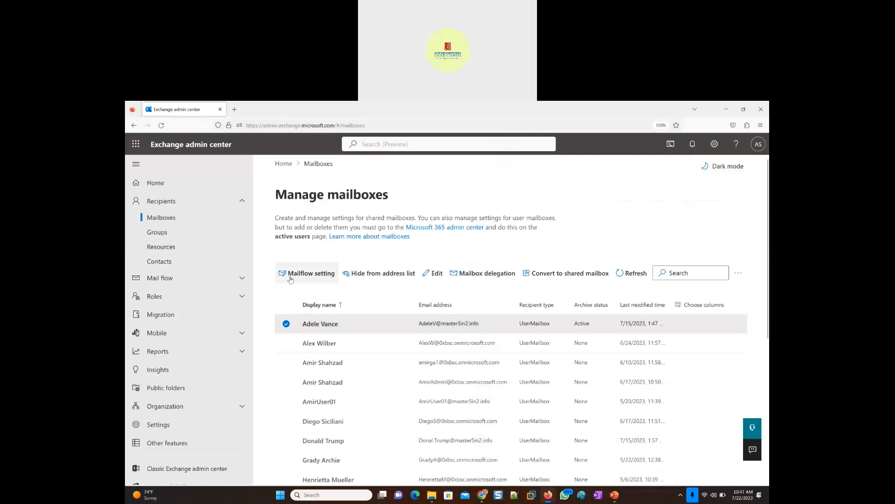
click(284, 325)
click(295, 321)
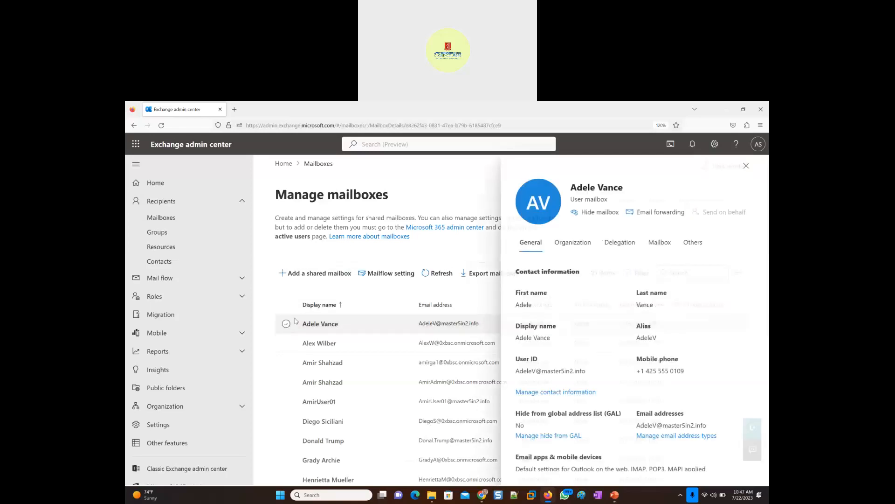
click(746, 166)
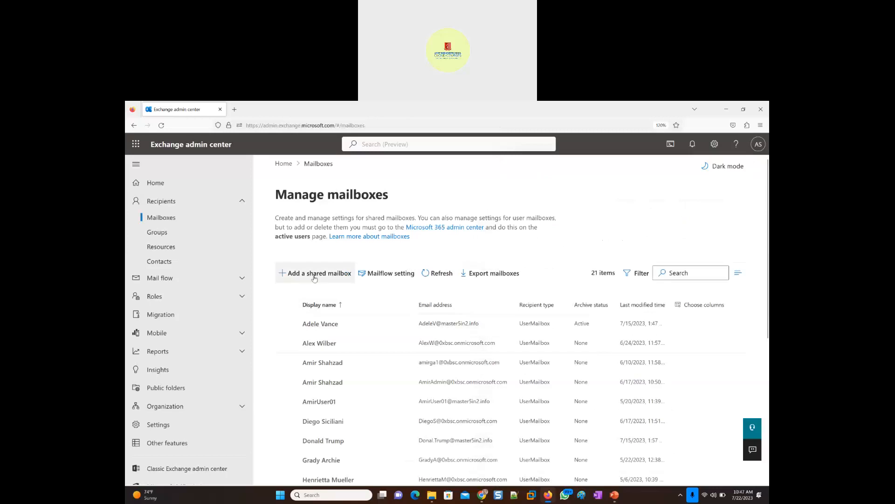
- View the fields of the form for adding a shared mailbox and close it without creating one
click(314, 274)
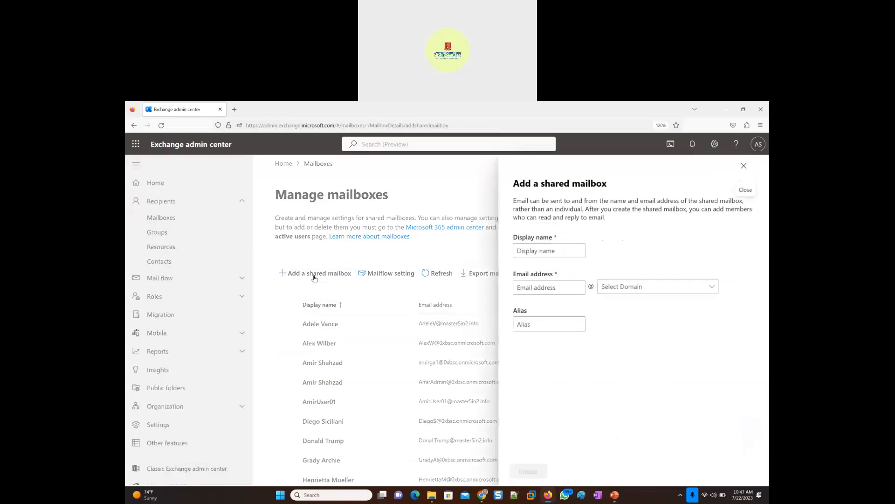
click(744, 167)
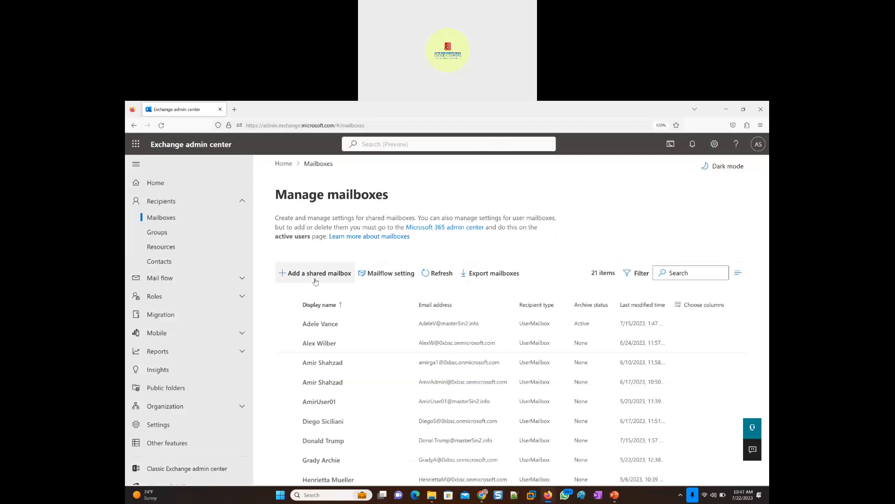
click(422, 115)
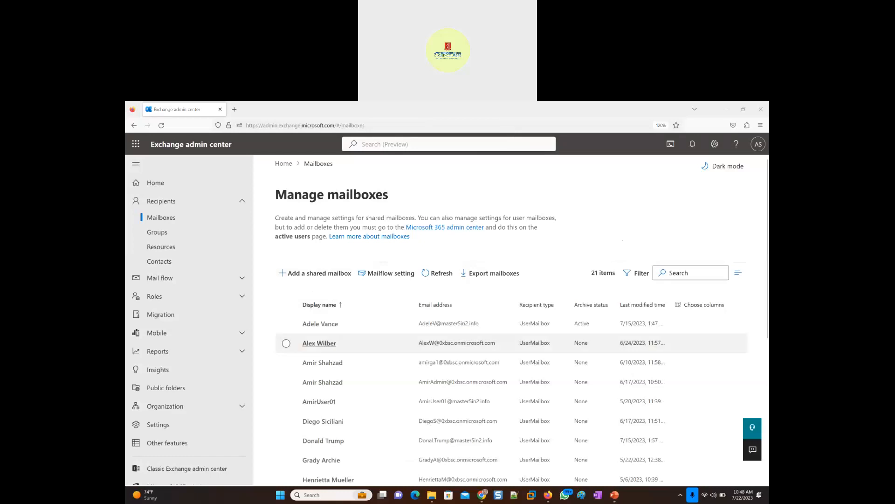
- Copy the hand-drawn IT support shared mailbox diagram from slide 6 of the PowerPoint presentation
click(581, 495)
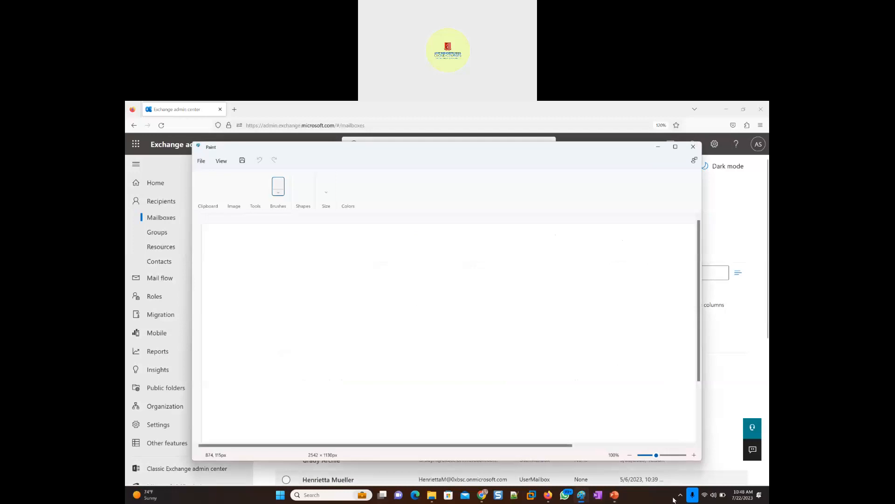
click(614, 495)
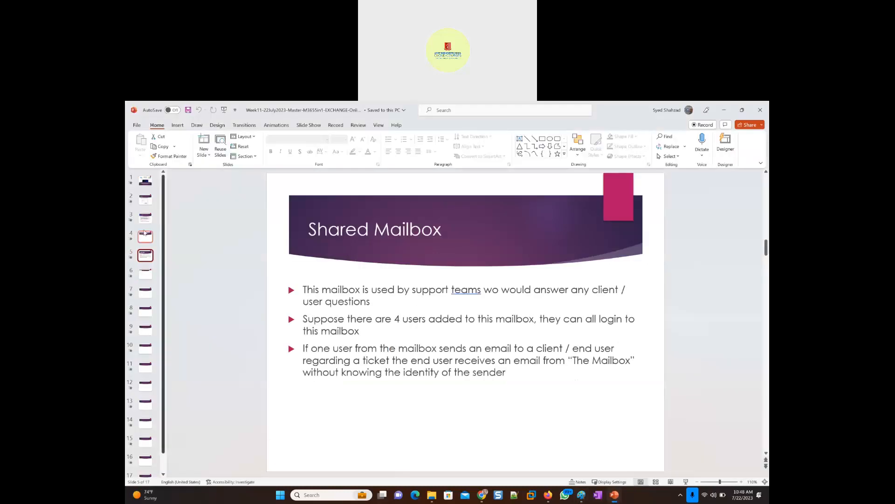
click(145, 274)
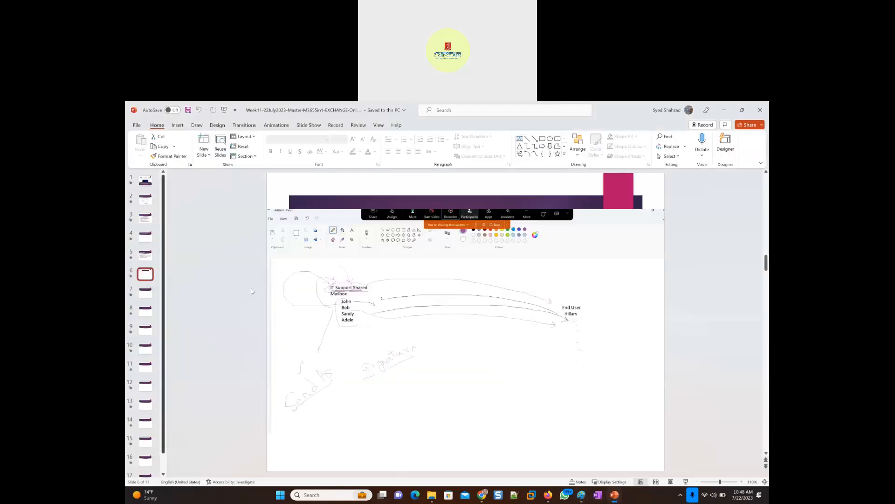
right_click(449, 310)
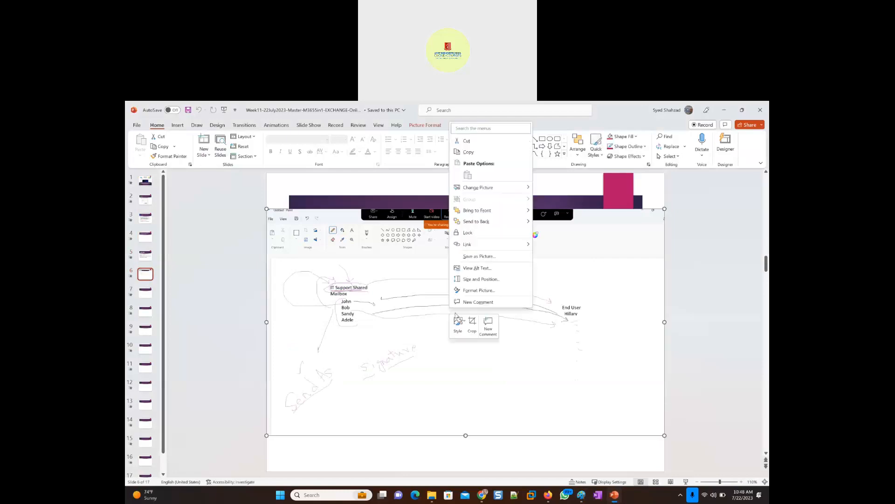
click(468, 152)
- Switch to the blank Paint drawing and maximize its window
click(580, 498)
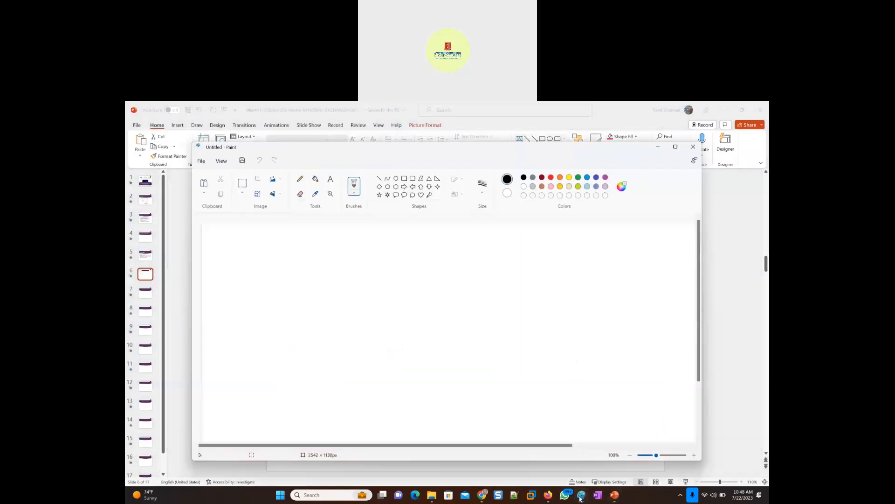
click(674, 147)
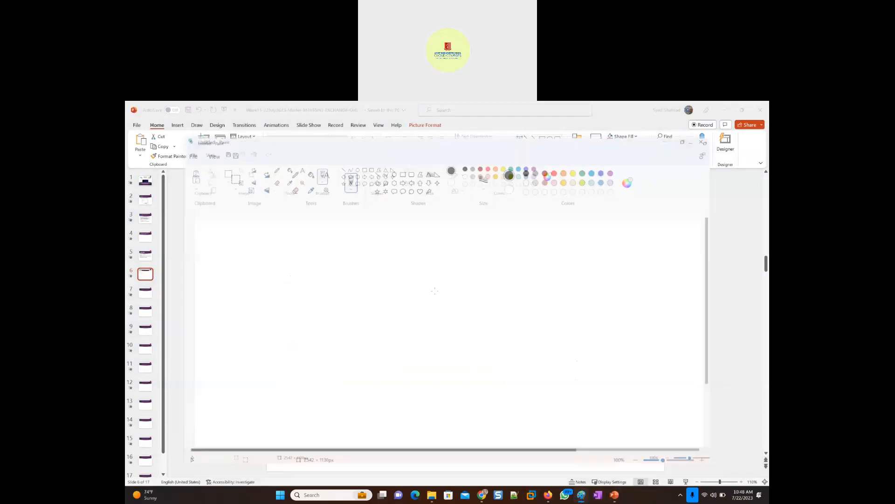
- Try to paste the copied diagram onto the canvas and enlarge it, and undo the paste
key(ctrl+v)
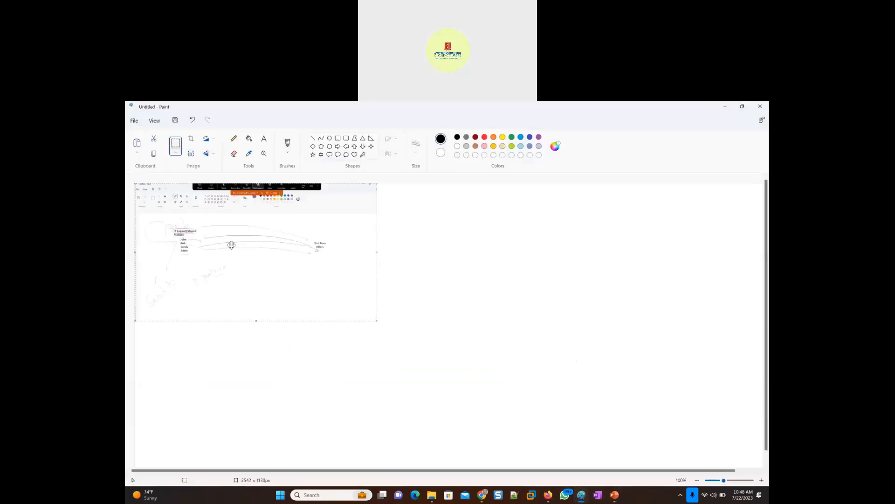
drag(381, 321, 830, 366)
key(ctrl+z)
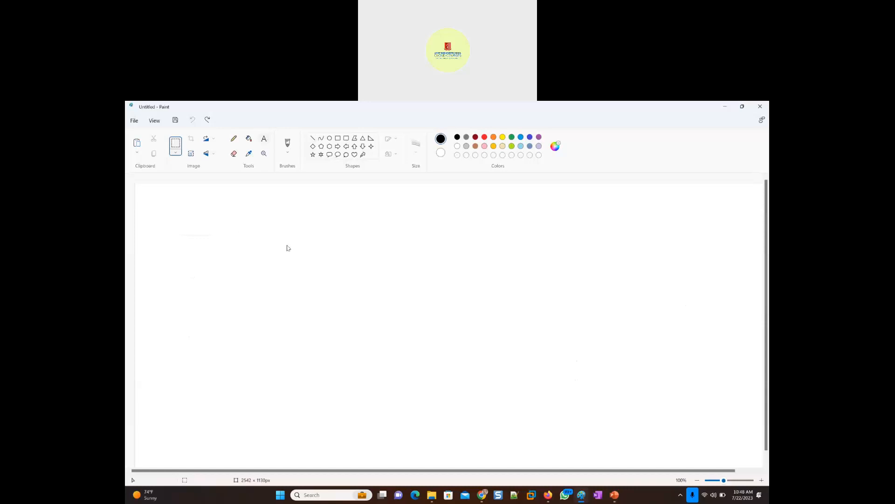
- Add the text "IT Support (Shared Mailbox)" in size 20 near the canvas's upper edge, in a widened text box
click(237, 224)
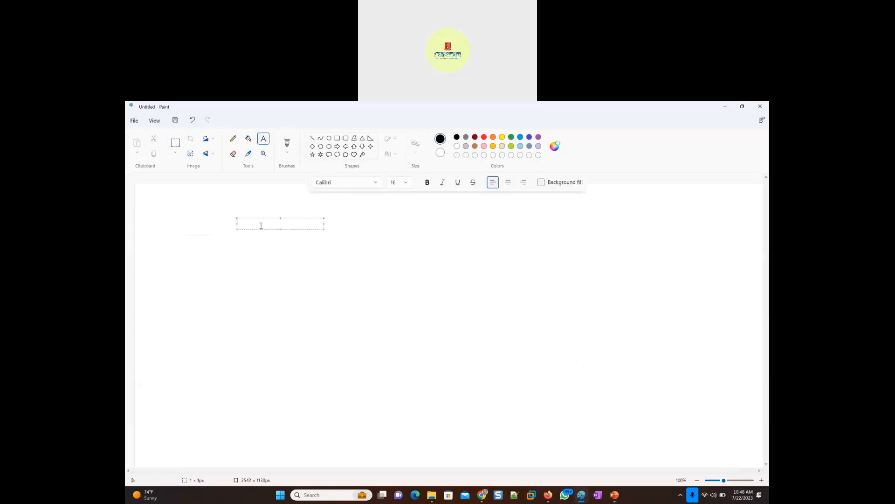
text(IT Support)
key(ctrl+a)
click(406, 182)
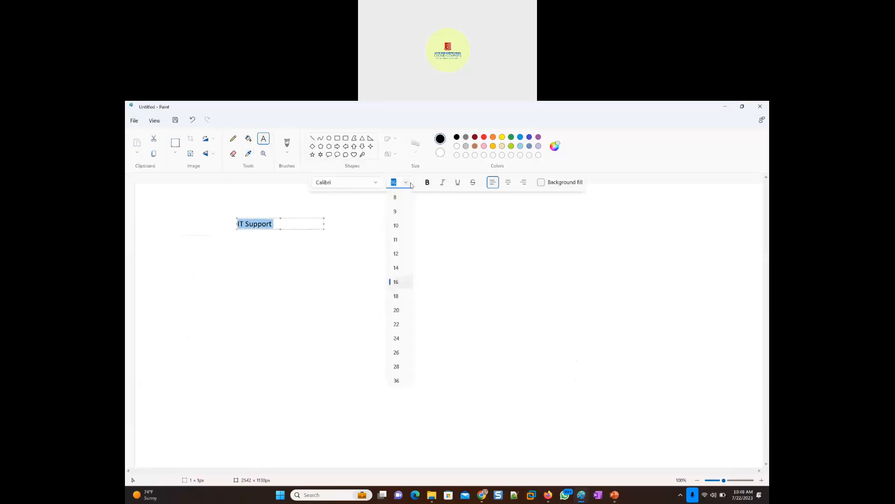
click(398, 310)
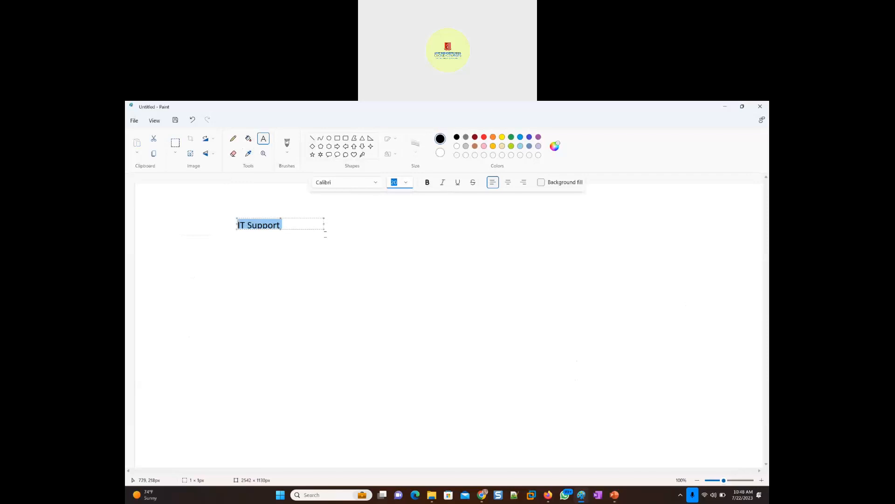
drag(325, 230, 353, 248)
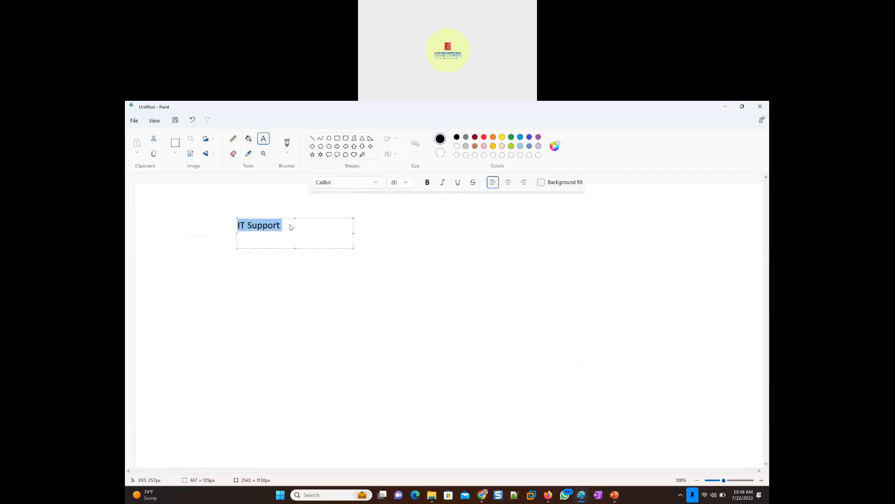
click(318, 228)
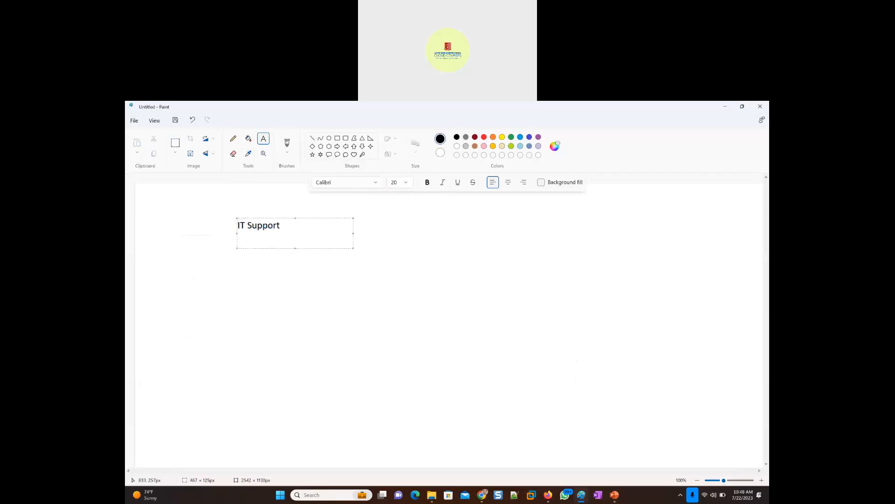
text((Shared Mailbox)
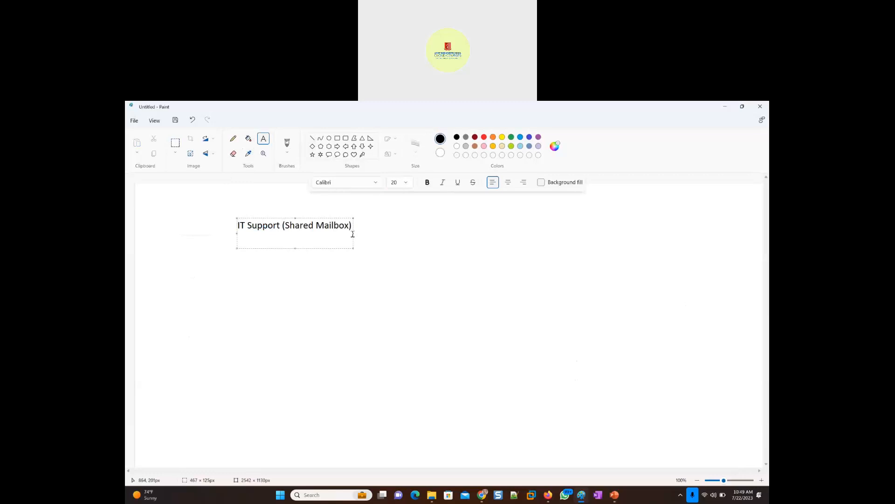
drag(354, 233, 401, 233)
- List four sample members' first names as dashed lines below the shared mailbox heading and finish the text
key(Return)
text(- John)
key(Return)
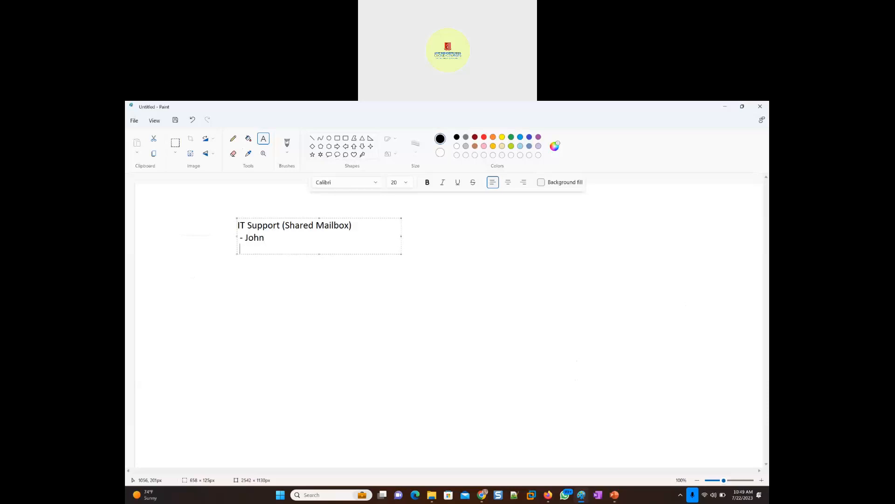
text(- Jennet)
key(Return)
text(- Jeena)
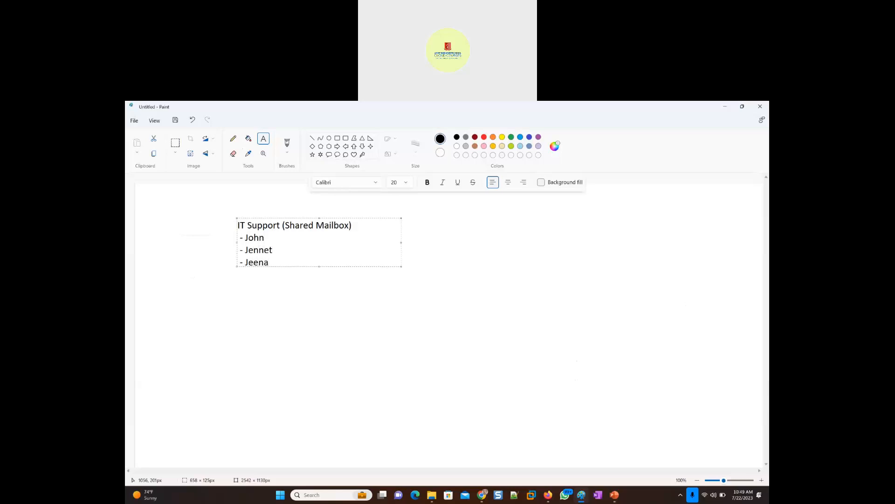
key(Return)
text(- Jackob)
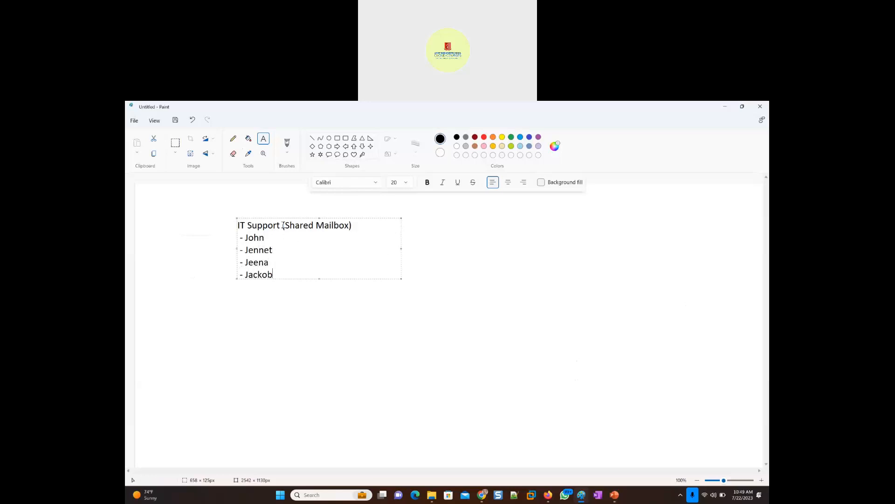
click(444, 222)
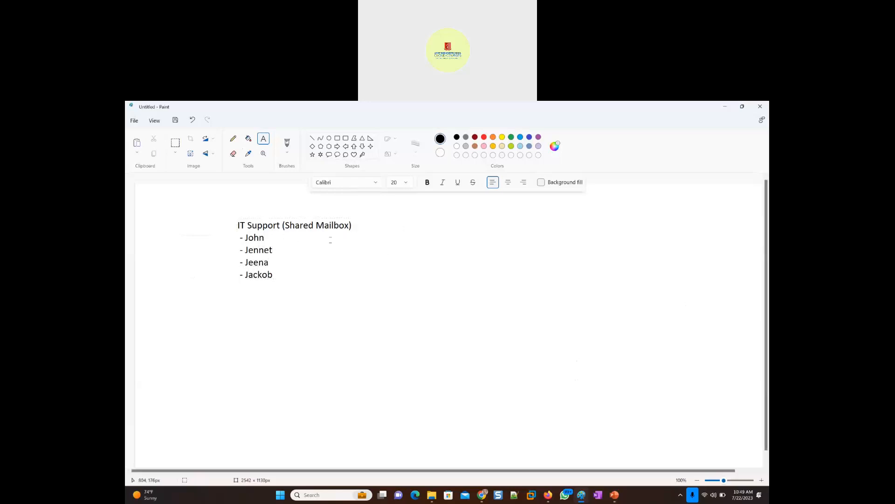
- With the Pencil, draw a bracket beside the member list and handwrite an underlined "Send as" below it
click(234, 141)
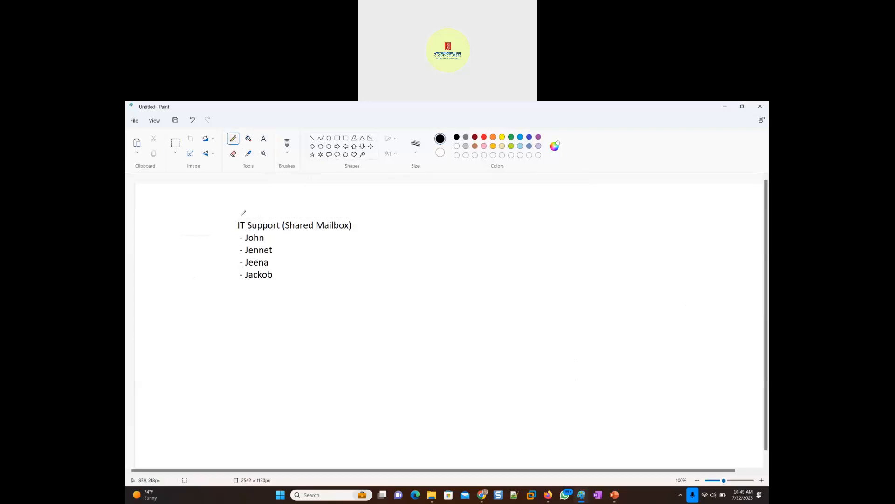
mouse_move(242, 232)
mouse_down()
mouse_move(228, 274)
mouse_move(239, 289)
mouse_move(252, 288)
mouse_up()
mouse_move(185, 357)
mouse_down()
mouse_move(188, 376)
mouse_move(206, 372)
mouse_up()
mouse_move(200, 338)
mouse_down()
mouse_move(225, 350)
mouse_move(216, 354)
mouse_up()
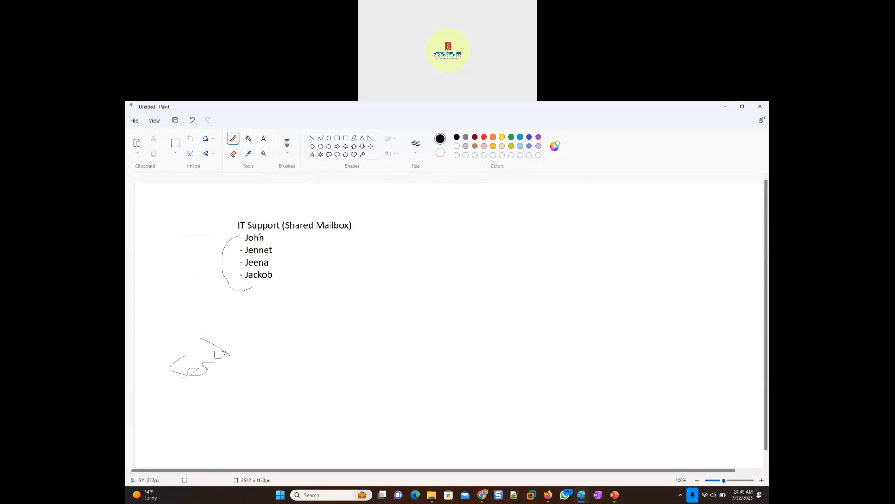
drag(241, 333, 256, 328)
drag(194, 390, 260, 342)
- Handwrite "enduser" on the canvas opposite the shared mailbox member list
drag(622, 254, 631, 256)
mouse_move(634, 250)
mouse_down()
mouse_move(677, 233)
mouse_move(682, 240)
mouse_up()
drag(691, 228, 701, 226)
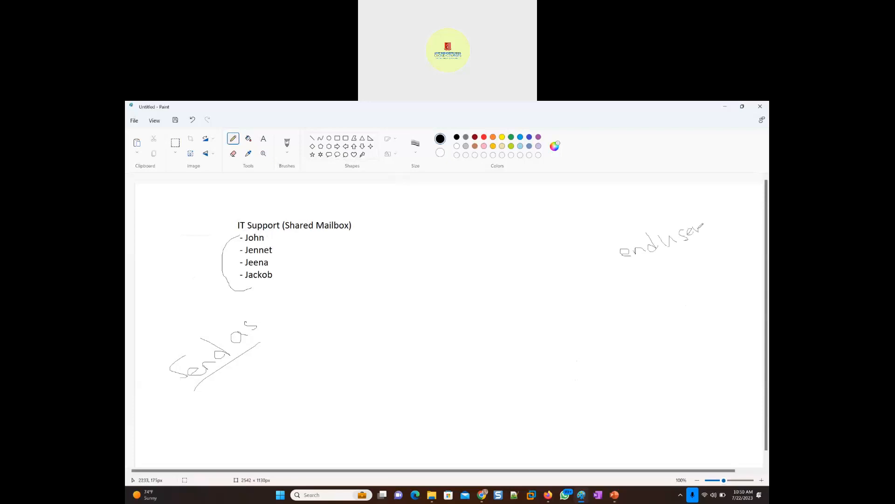
- Underline "IT Support" in the heading, handwrite a "J" below "enduser", and add an underlined "Signature" beside "Send as"
drag(244, 230, 284, 226)
mouse_move(637, 276)
mouse_down()
mouse_move(651, 277)
mouse_move(645, 295)
mouse_up()
mouse_move(289, 385)
mouse_down()
mouse_move(279, 386)
mouse_move(280, 397)
mouse_move(290, 393)
mouse_move(283, 400)
mouse_move(291, 382)
mouse_move(309, 399)
mouse_move(327, 368)
mouse_move(323, 355)
mouse_move(327, 366)
mouse_move(355, 349)
mouse_up()
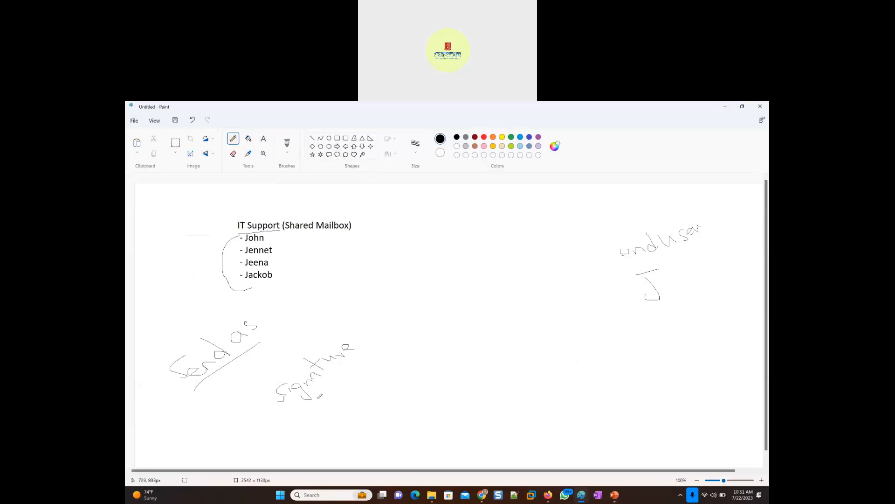
drag(299, 419, 359, 369)
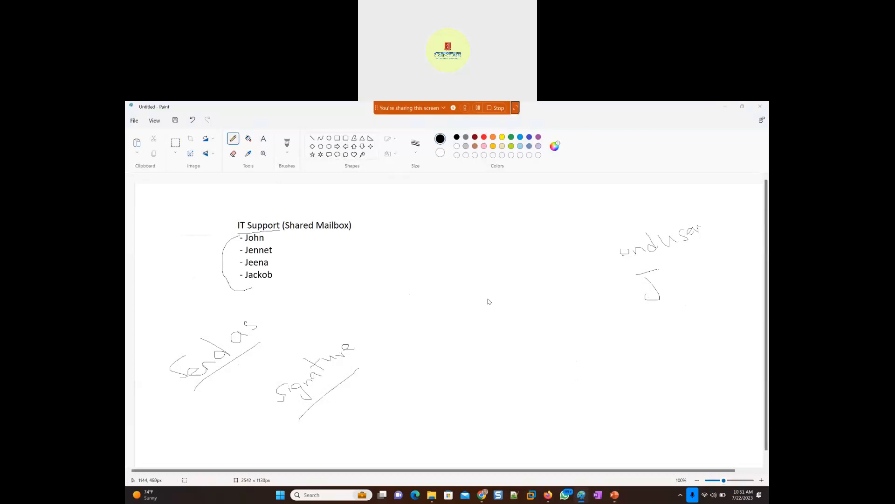
- Switch to the Exchange admin center and start a new shared mailbox with the display name "IT Support"
key(alt+Tab)
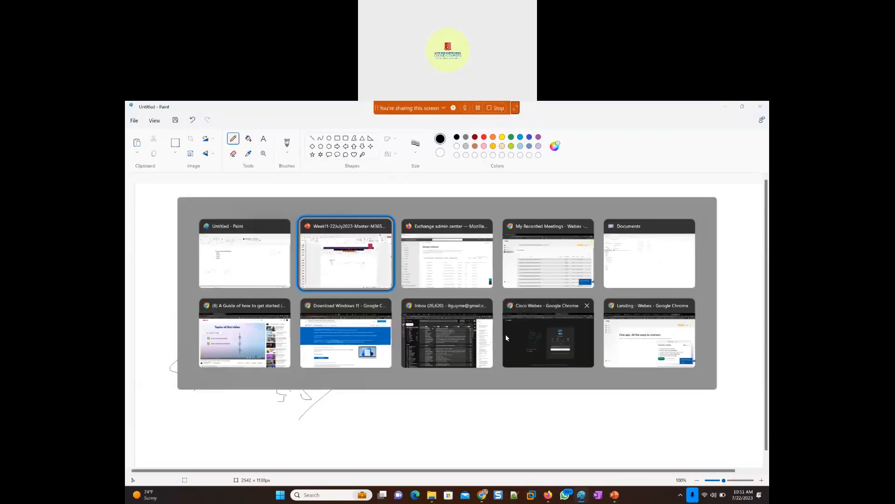
key(alt+Tab)
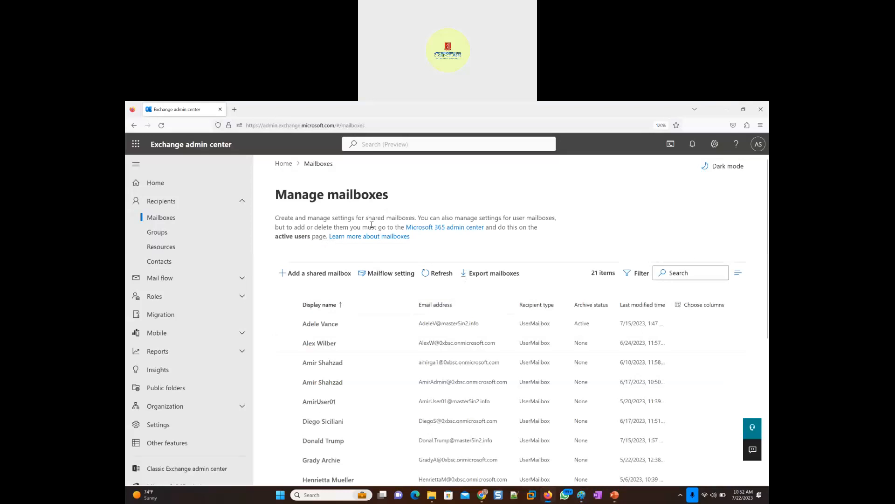
click(760, 125)
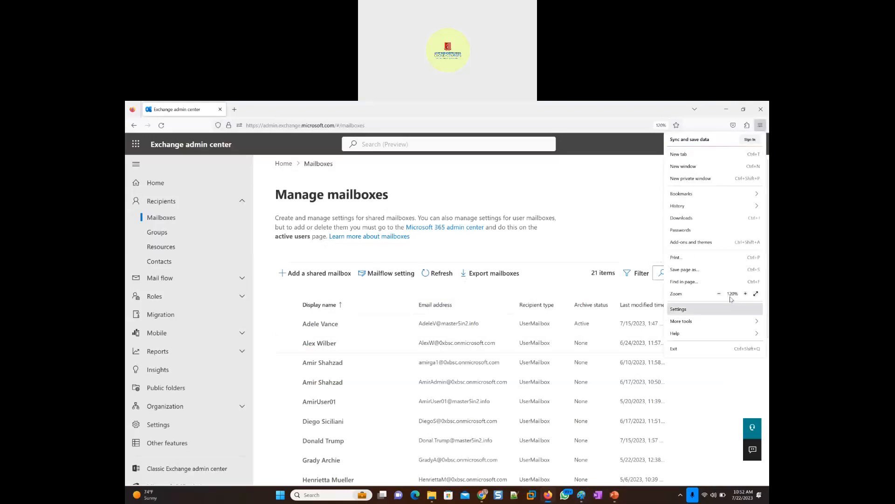
click(558, 179)
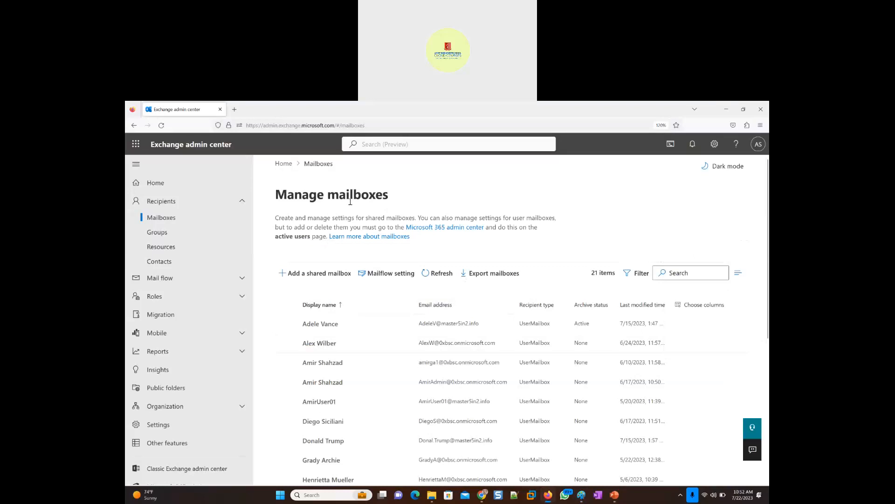
click(307, 275)
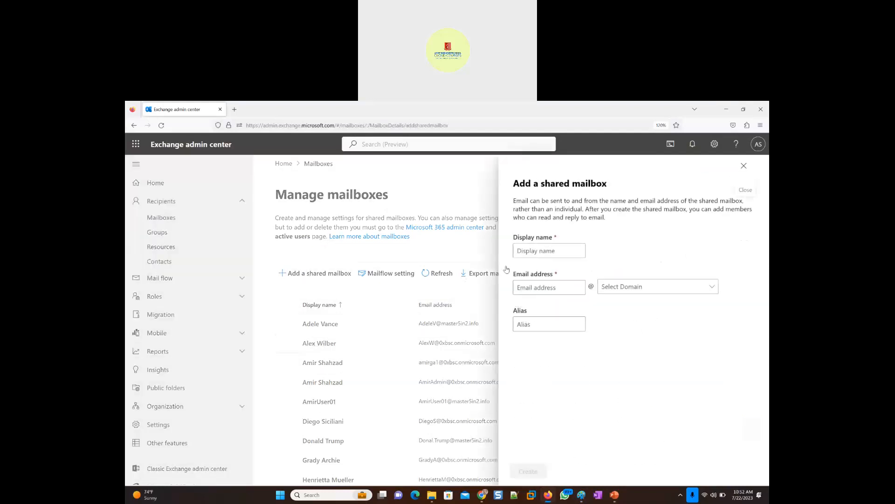
click(554, 251)
text(IT Support)
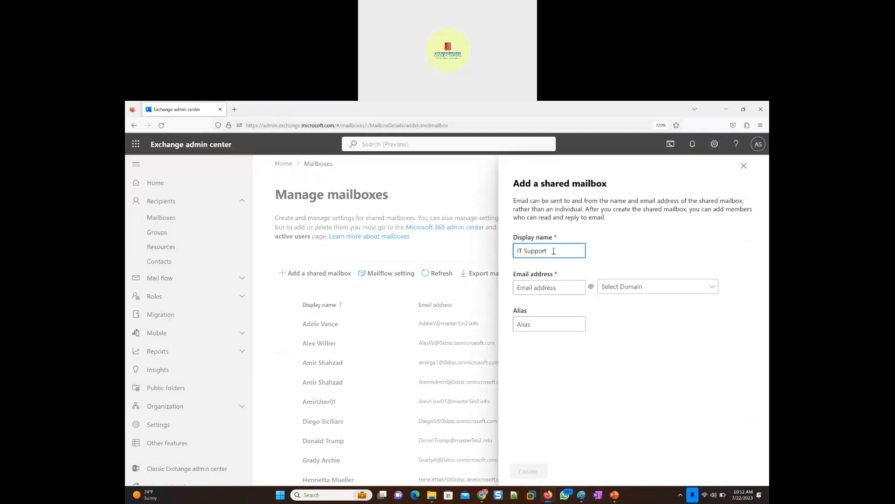
key(ctrl+a)
key(ctrl+c)
click(551, 288)
key(ctrl+v)
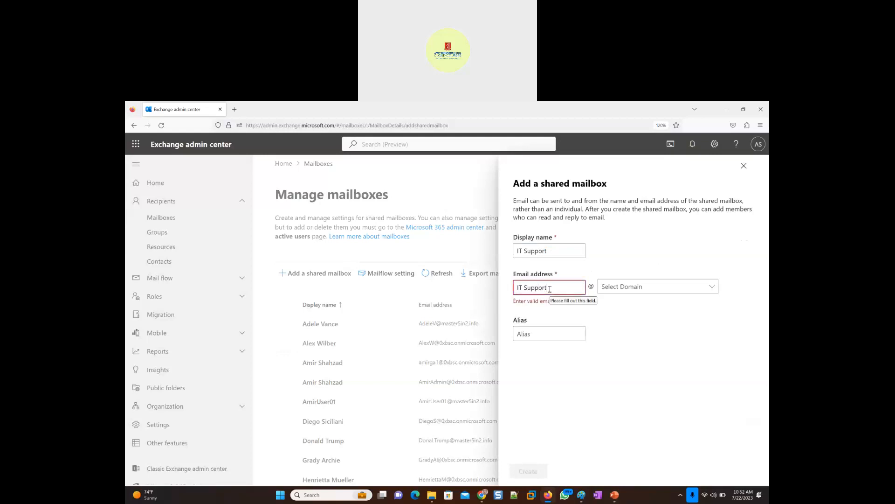
key(BackSpace)
text(_)
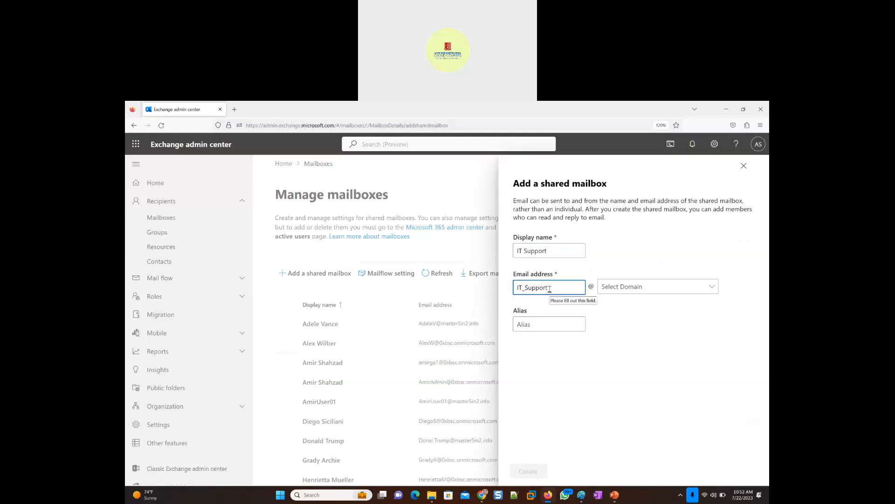
click(710, 289)
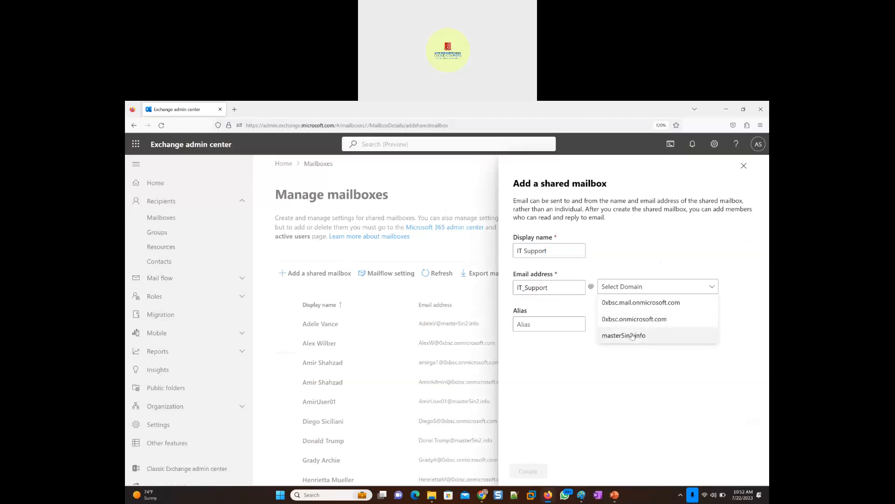
click(636, 337)
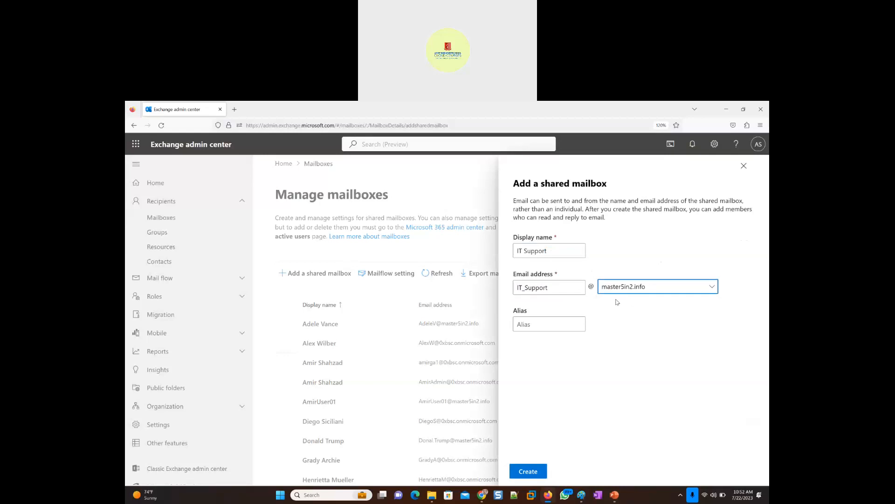
mouse_move(562, 327)
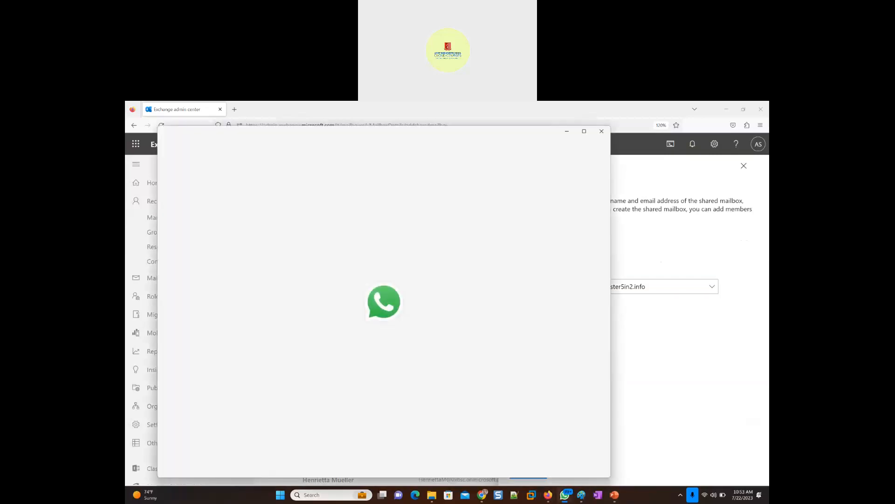
drag(456, 134, 456, 101)
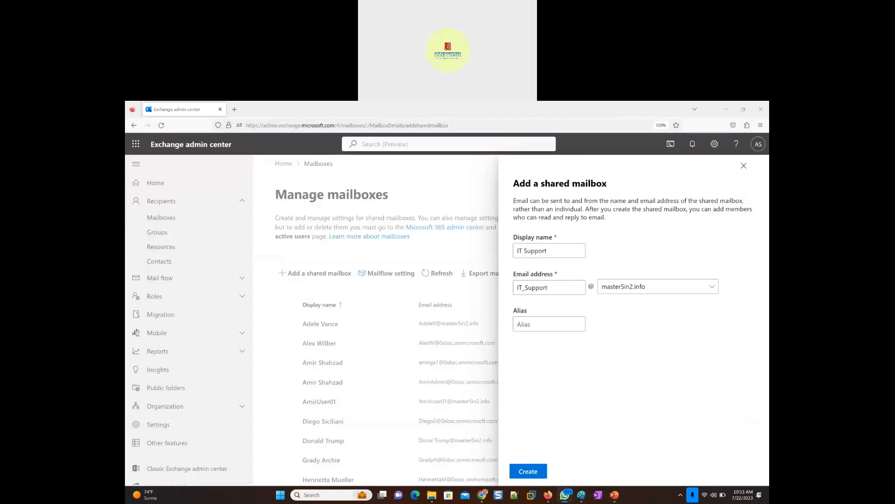
click(526, 474)
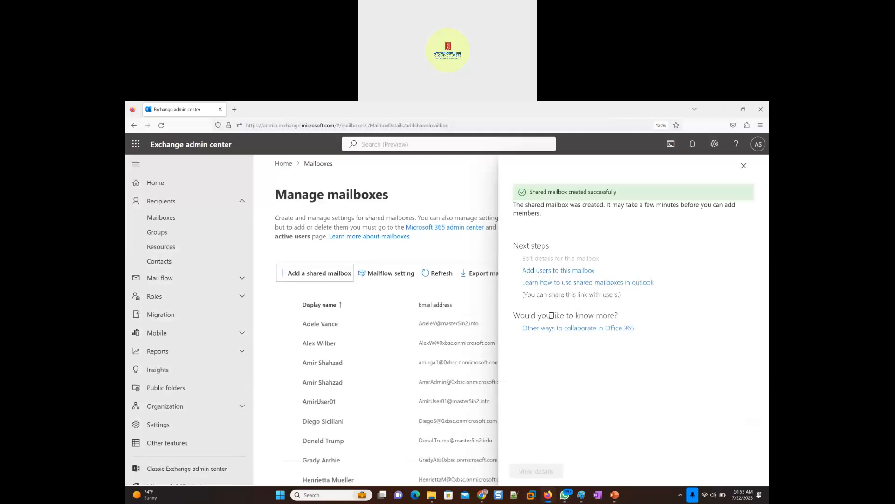
- Open the help article on using shared mailboxes in Outlook and examine its instructions for adding one manually
click(606, 283)
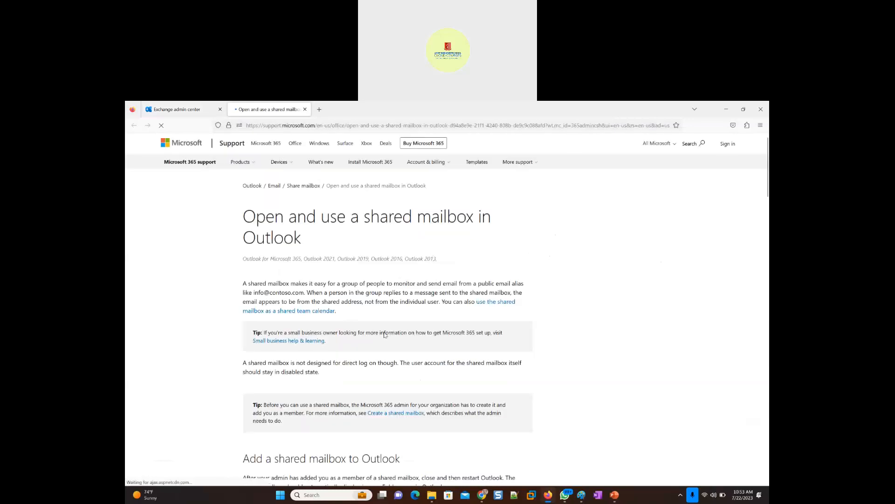
scroll(434, 319, down, 1)
scroll(434, 319, down, 10)
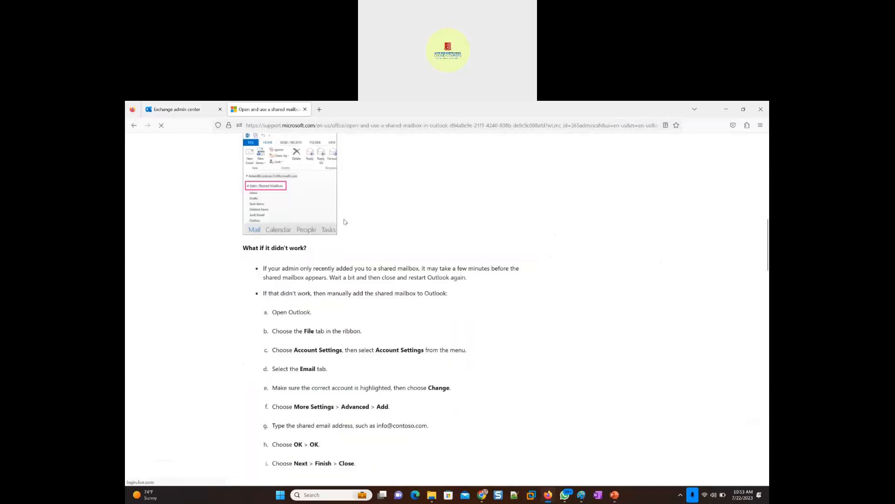
scroll(382, 243, up, 2)
scroll(352, 254, down, 7)
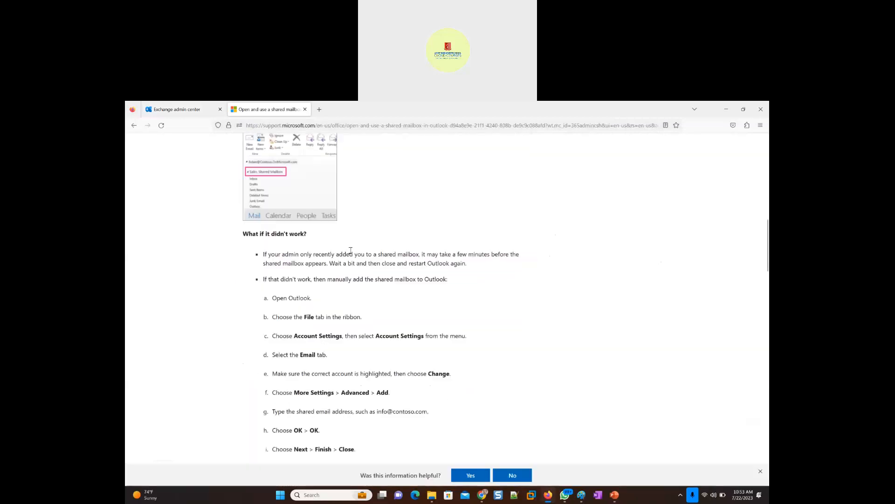
scroll(287, 167, up, 5)
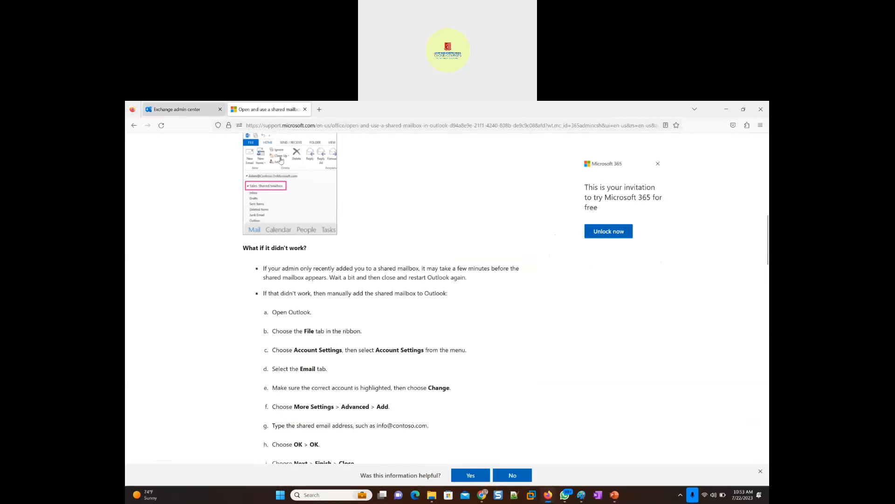
- Return to the Exchange admin center, open the page on other ways to collaborate in Office 365, and close it
click(177, 109)
click(587, 329)
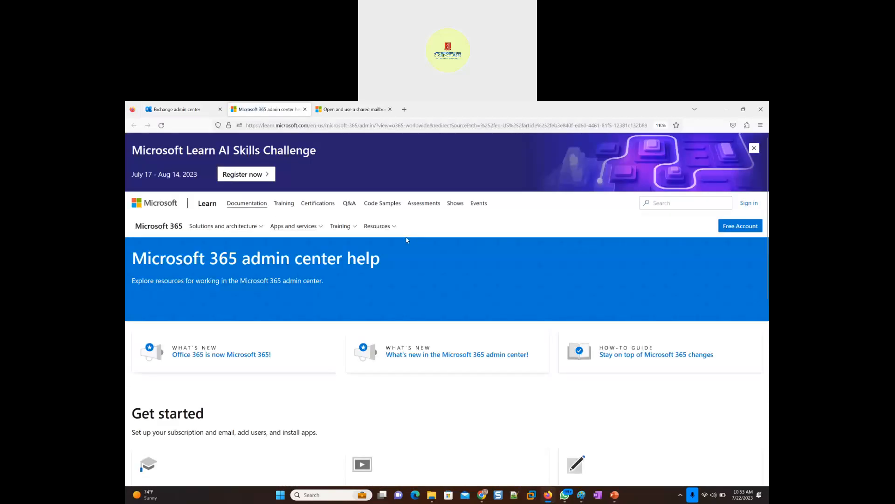
click(305, 109)
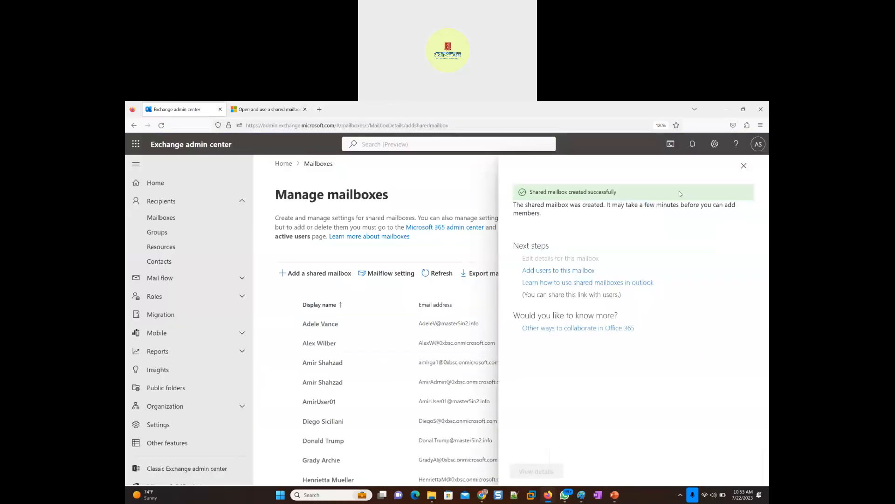
- Close the creation confirmation, search the mailboxes for "It", and open the IT Support mailbox's details at its mail flow settings
click(744, 166)
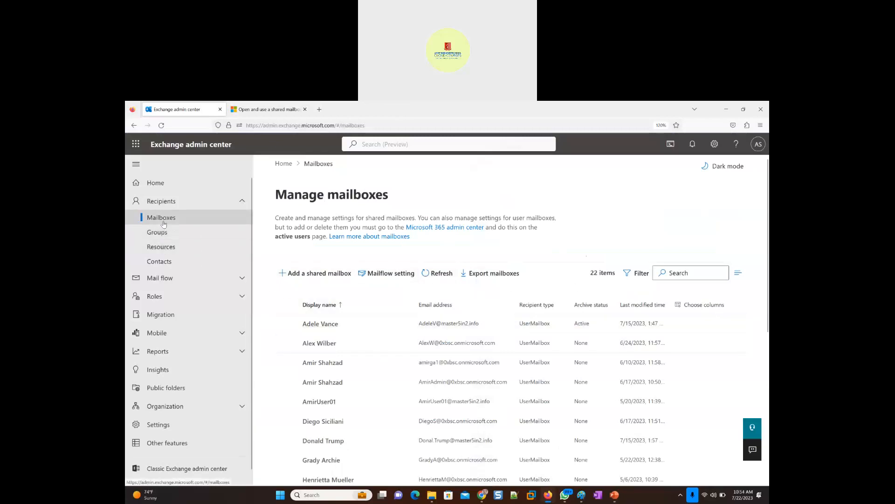
click(683, 275)
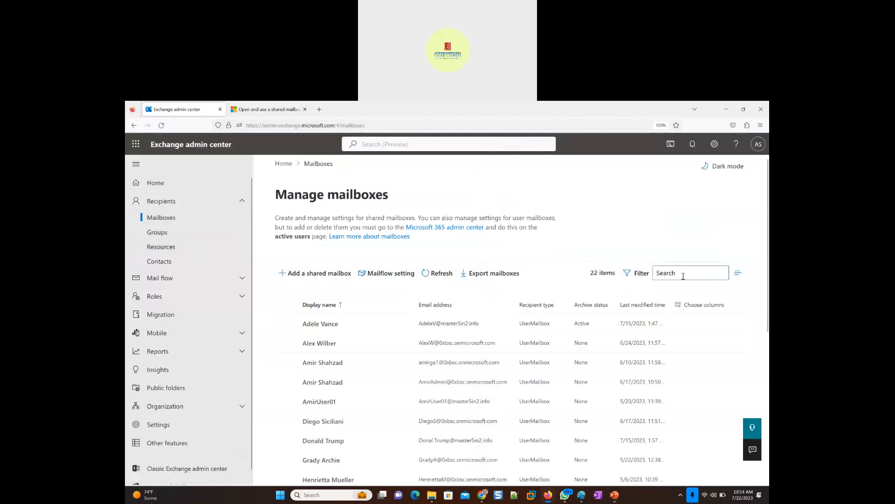
text(It)
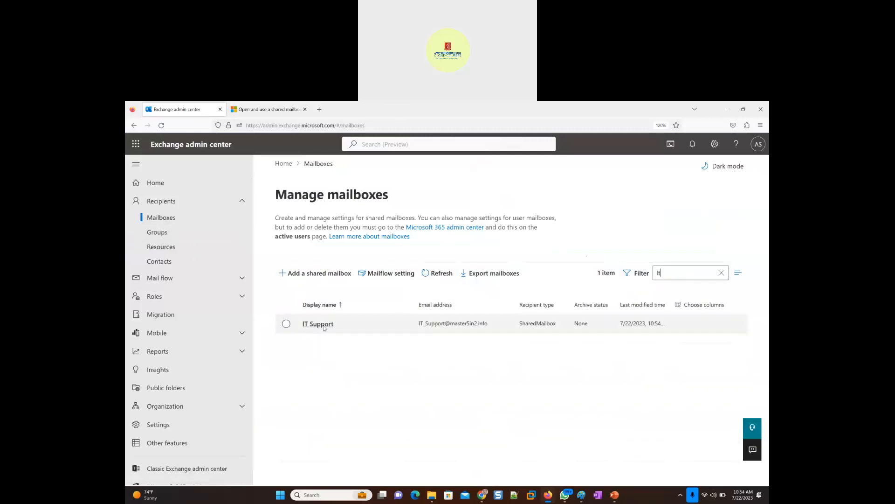
click(313, 325)
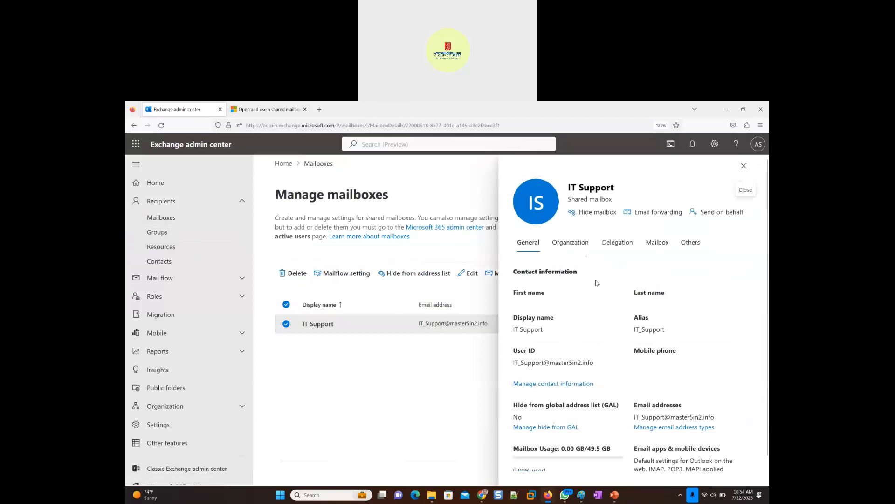
click(653, 246)
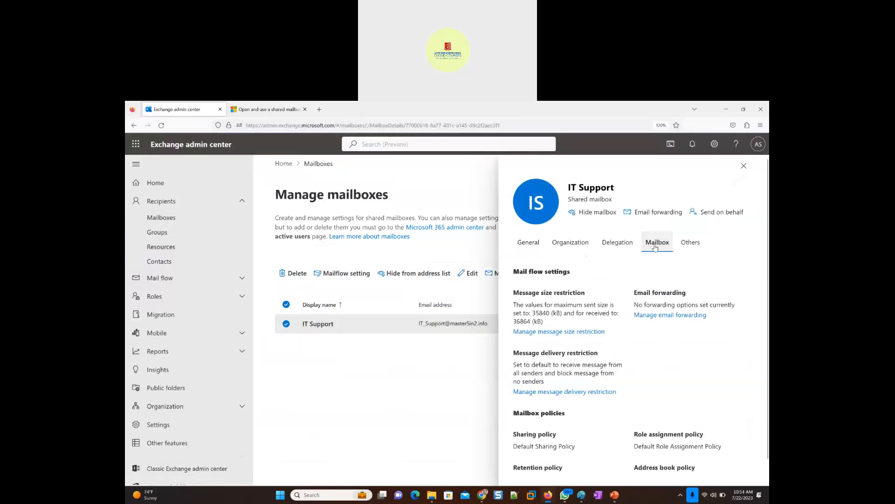
- Grant the first three listed users Send as permission on the IT Support mailbox and confirm the delegation
click(618, 246)
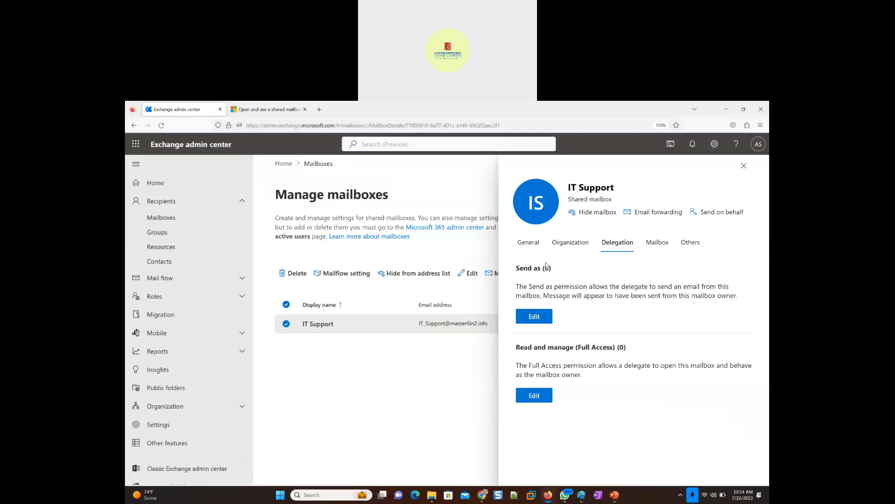
triple_click(578, 188)
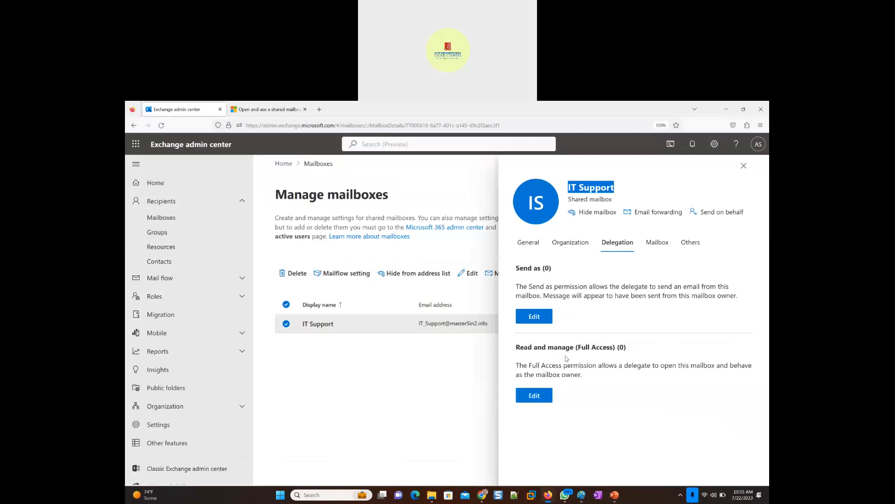
click(531, 319)
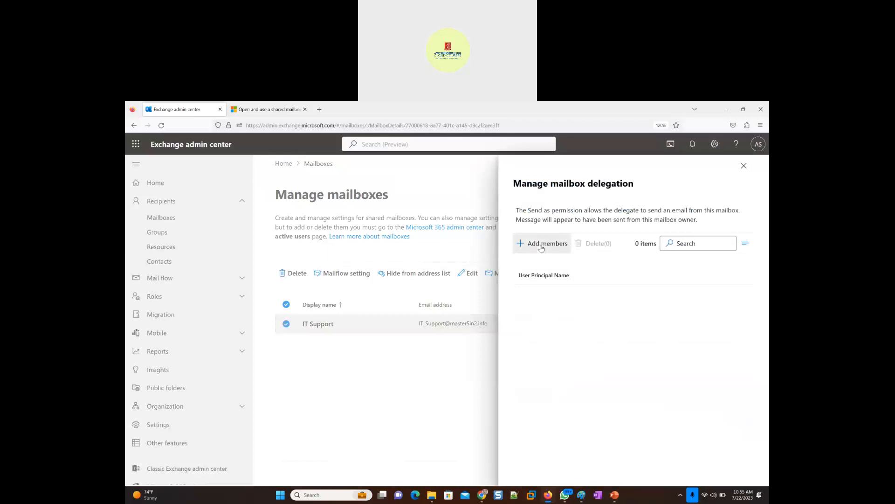
click(542, 245)
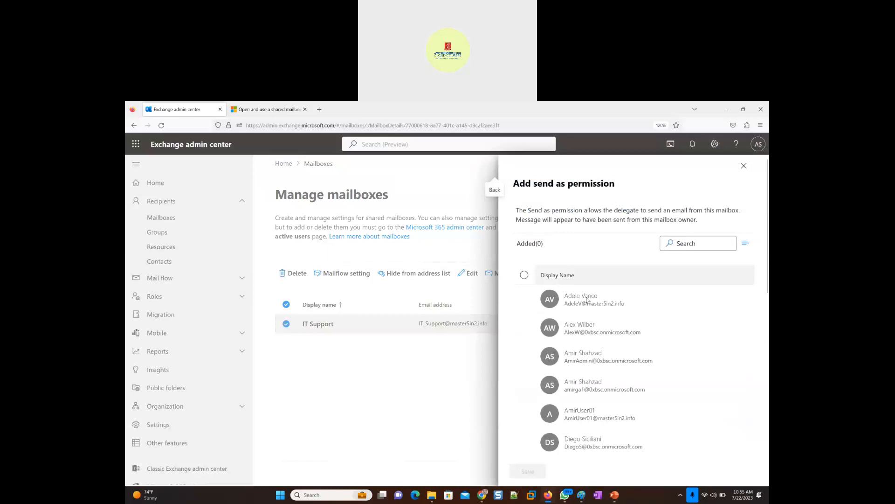
click(525, 295)
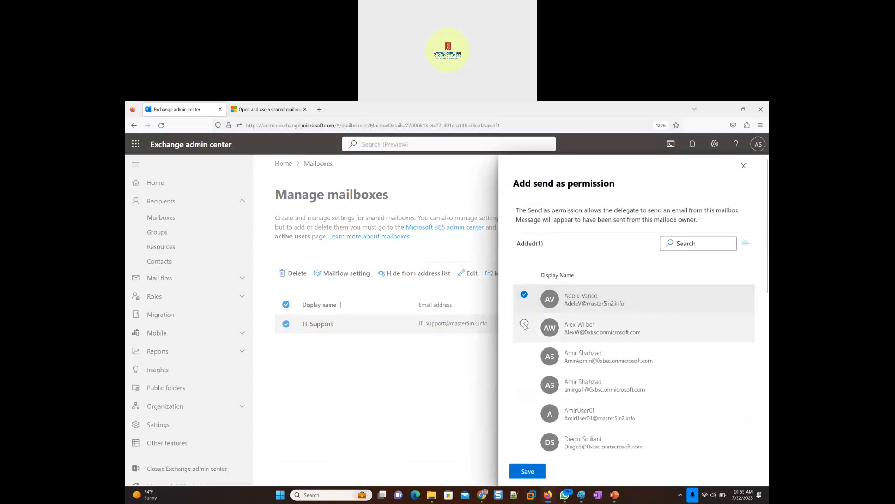
click(524, 324)
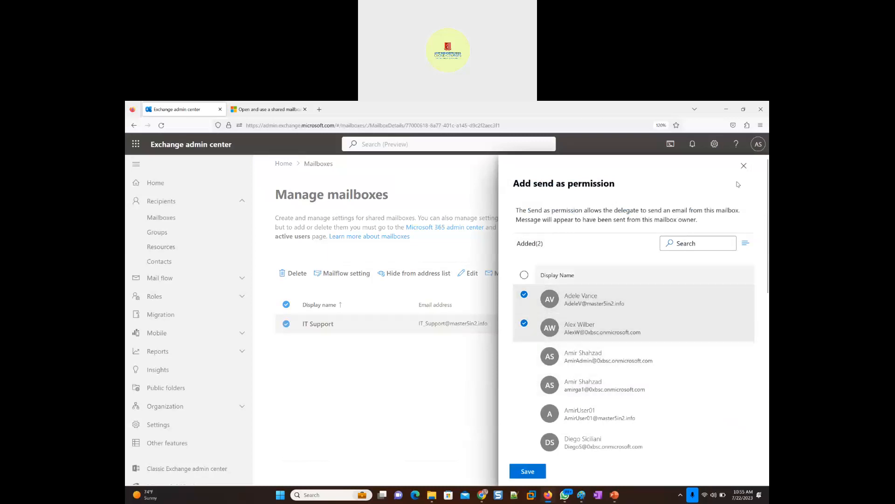
click(524, 353)
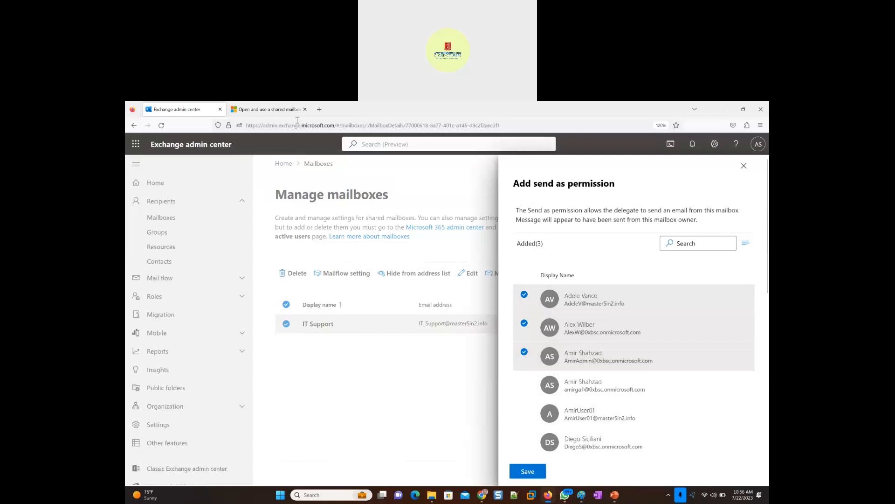
click(526, 472)
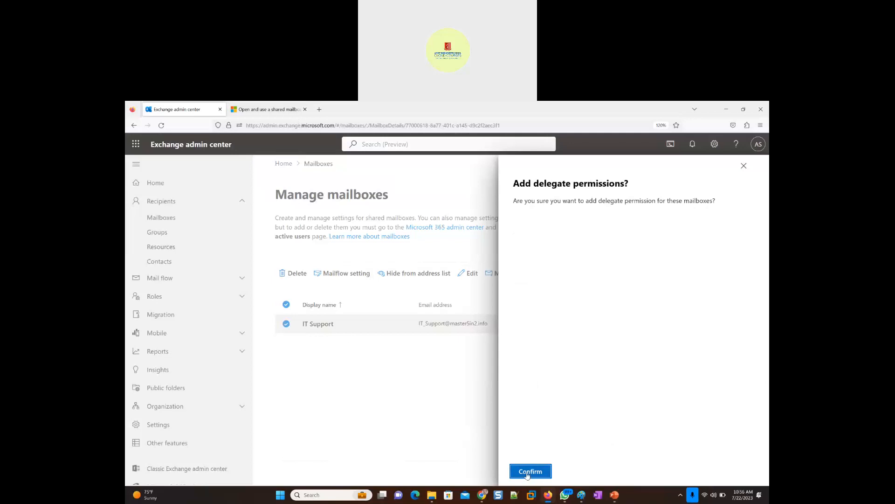
click(528, 471)
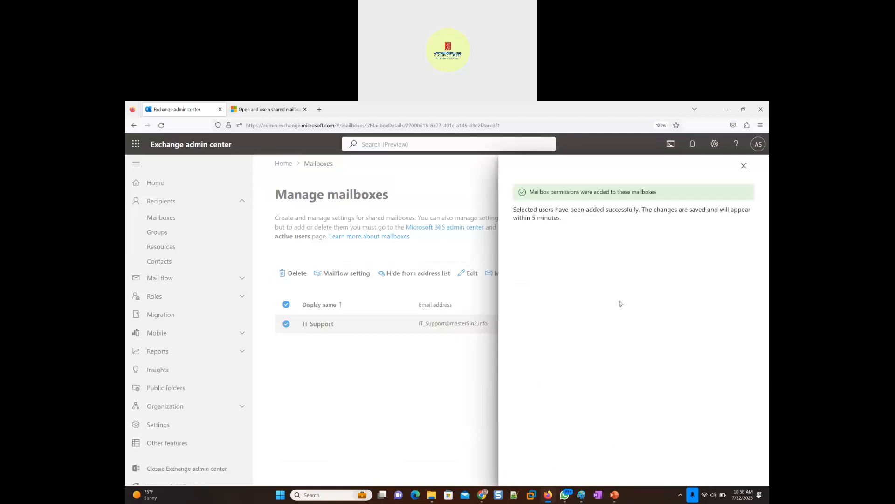
- Close the Send as confirmation and open the IT Support mailbox's delegation settings
click(743, 165)
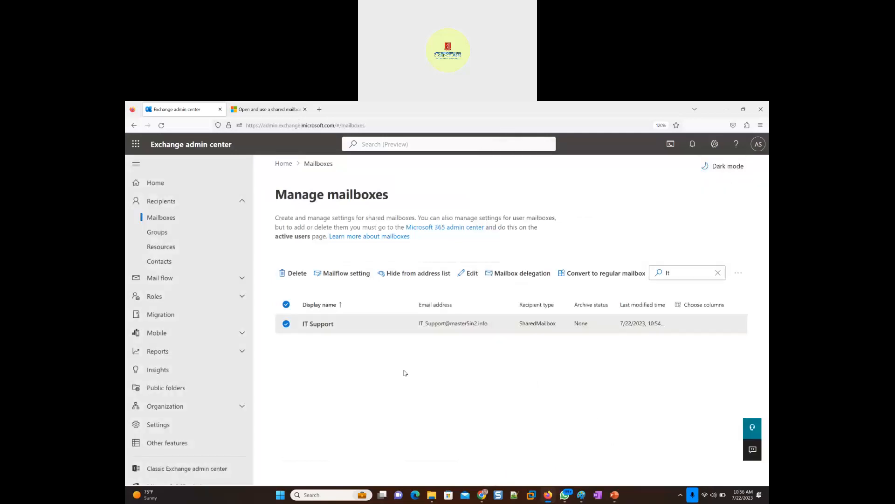
click(315, 329)
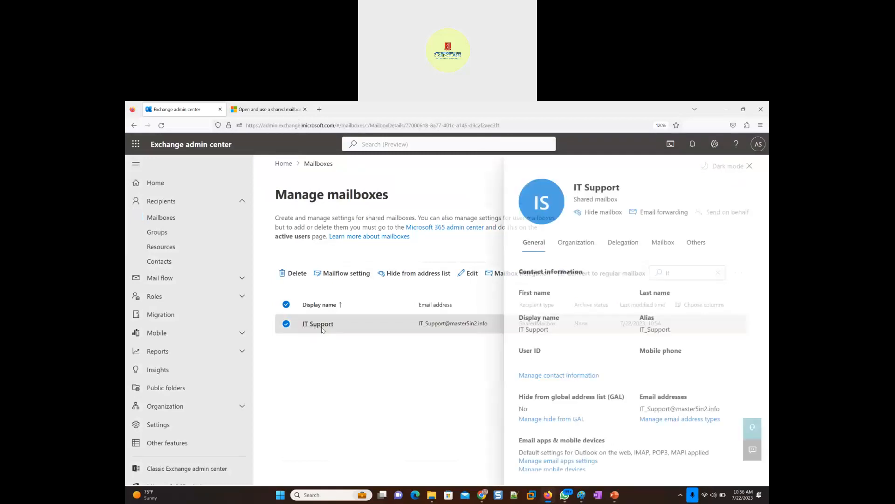
click(622, 243)
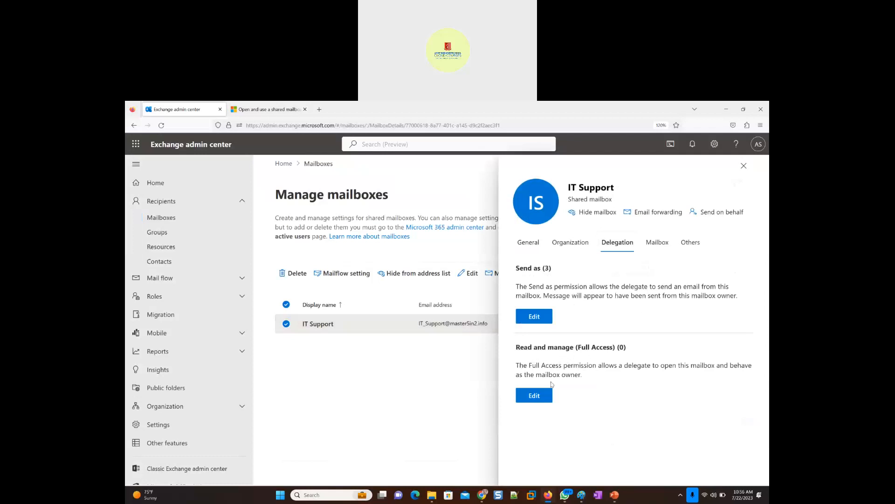
- Grant the first three listed users Read and manage (Full Access) permission on the IT Support mailbox, confirm the delegation, and close the confirmation
click(535, 395)
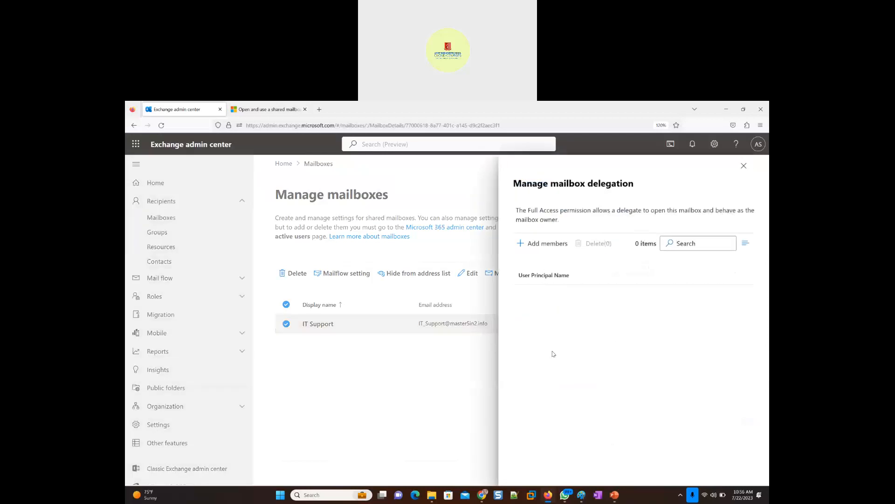
click(542, 245)
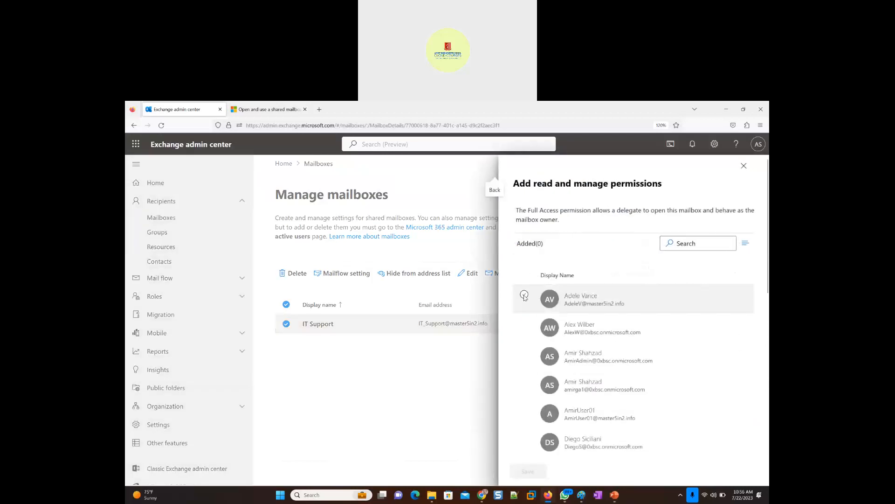
click(524, 294)
click(525, 323)
click(524, 352)
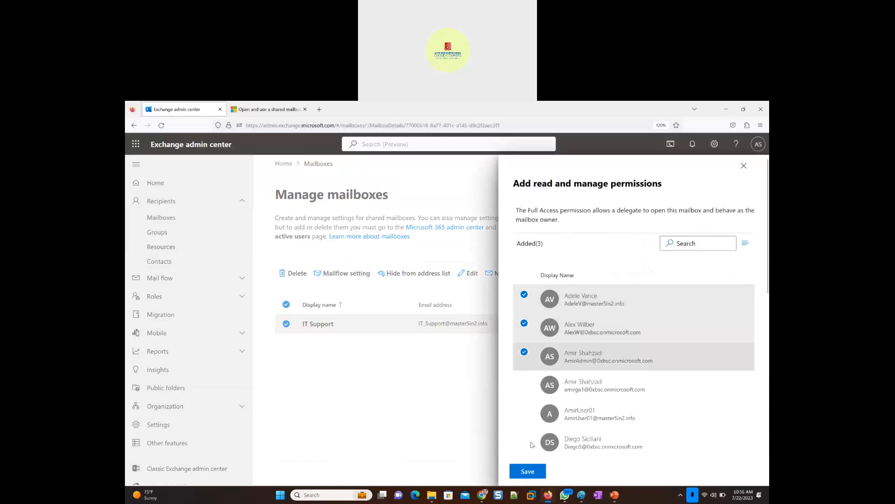
click(533, 472)
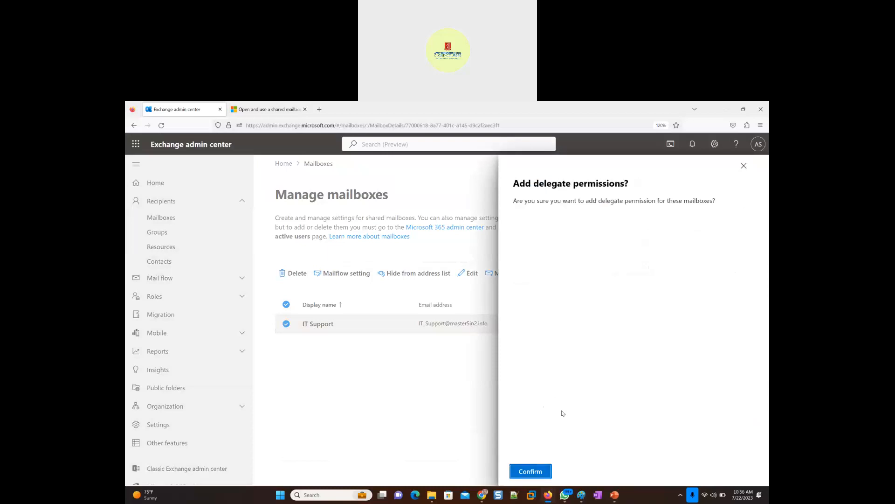
click(529, 470)
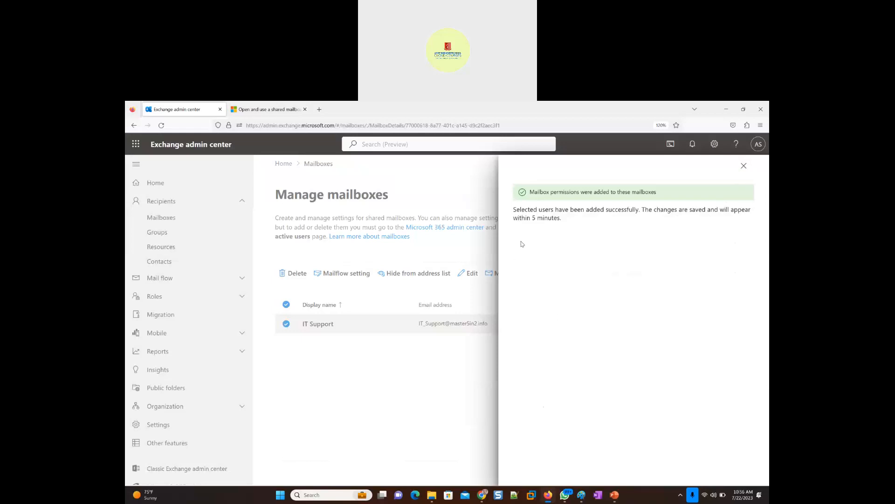
drag(526, 219, 549, 218)
click(743, 166)
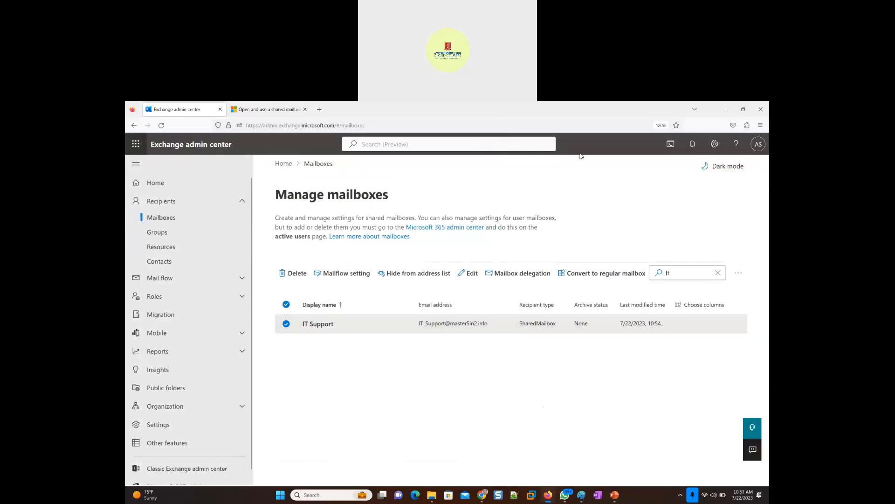
- Switch from the Exchange admin center to Outlook on the web
click(758, 145)
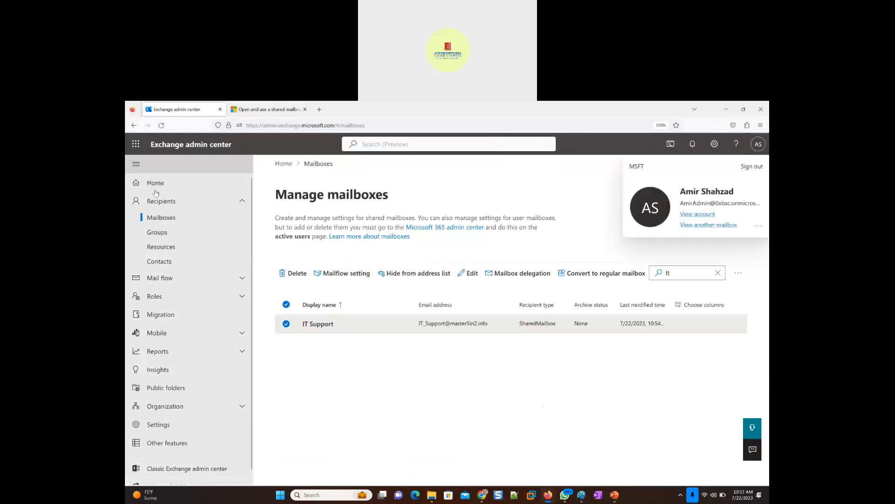
click(137, 147)
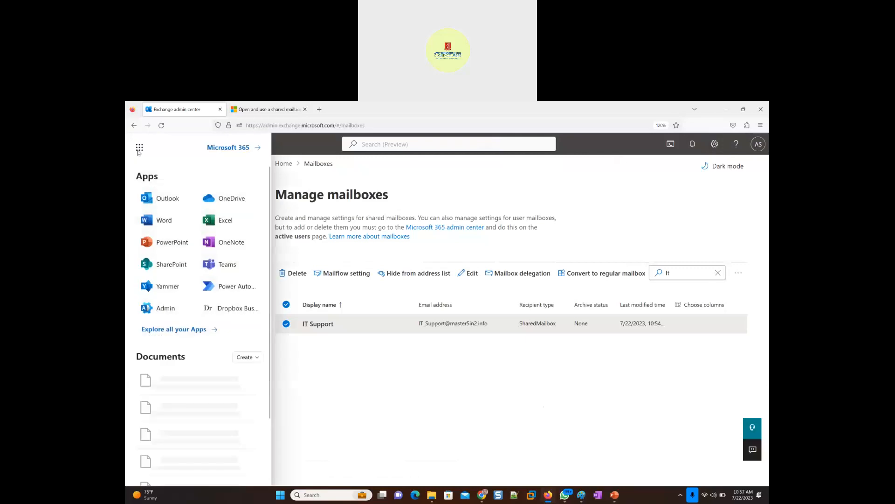
click(152, 202)
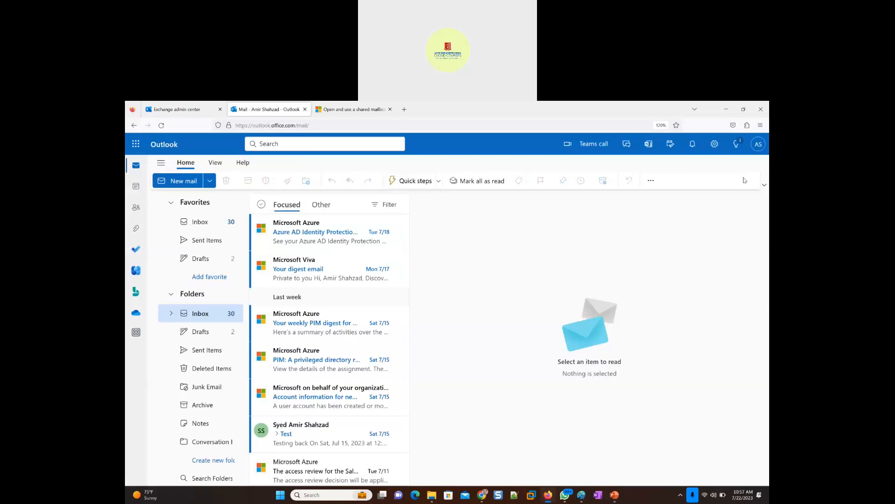
click(757, 150)
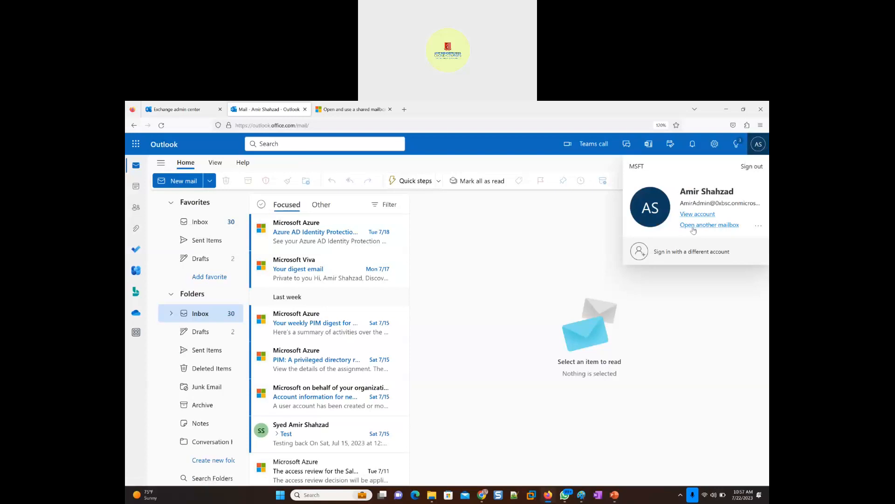
click(709, 225)
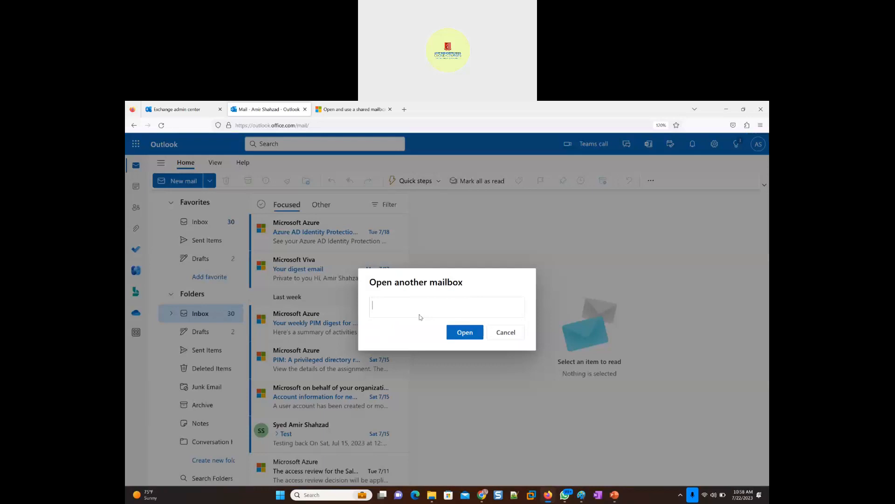
text(it)
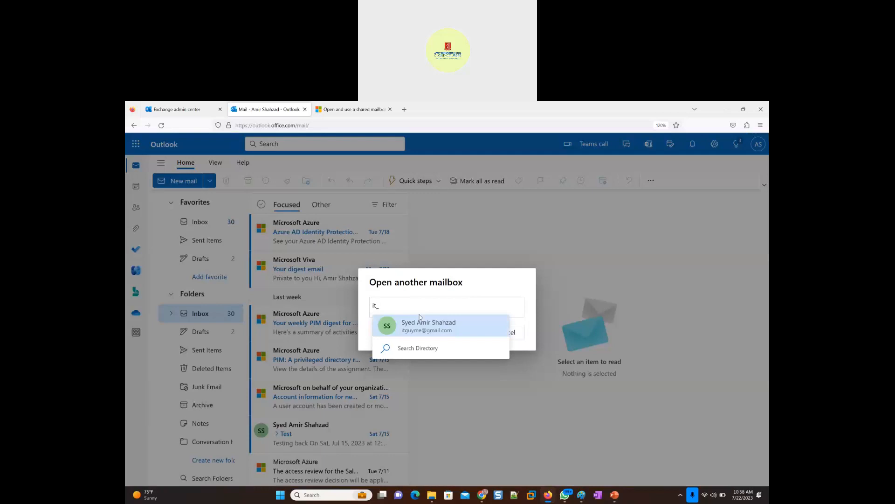
text(_support)
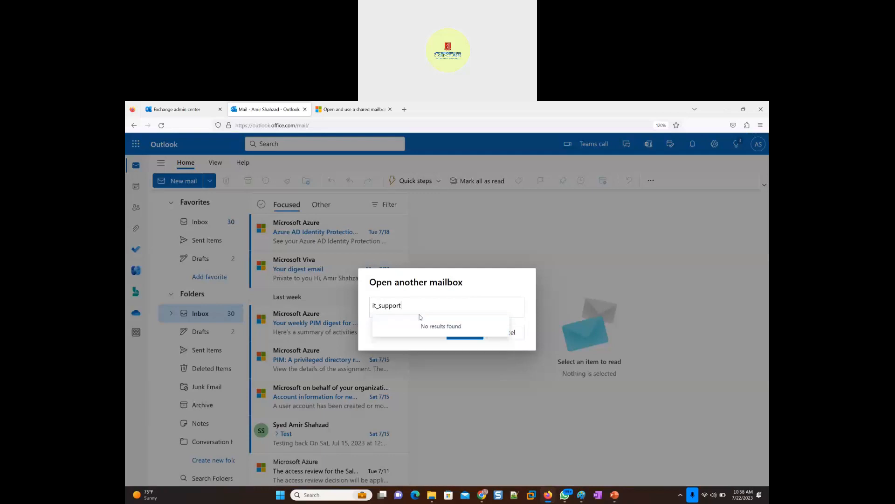
key(Escape)
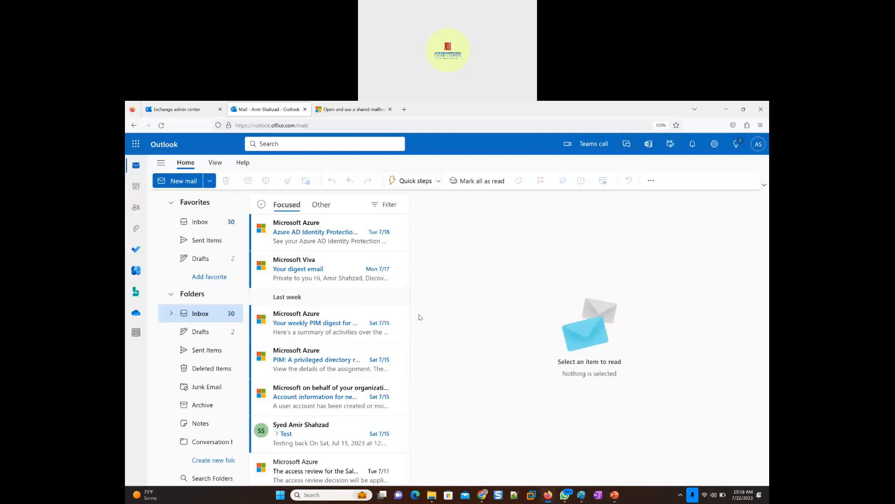
- Start opening another mailbox from the signed-in account and look up "IT_Support"
click(758, 146)
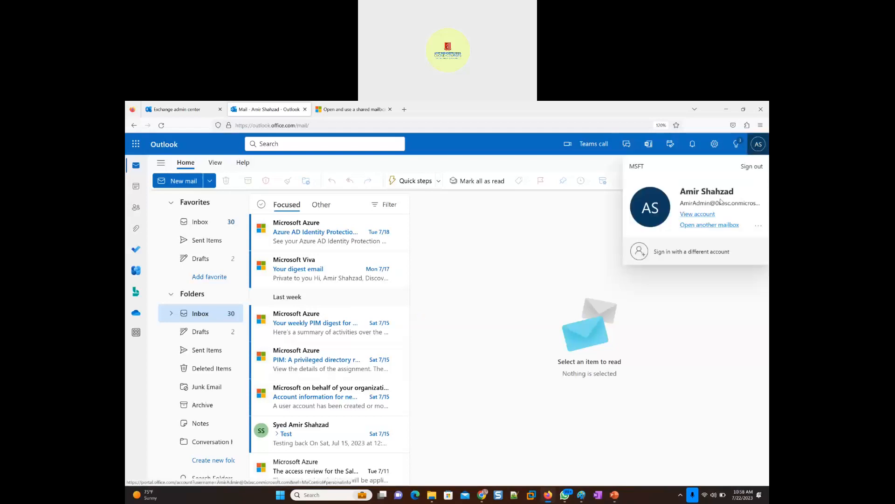
click(707, 225)
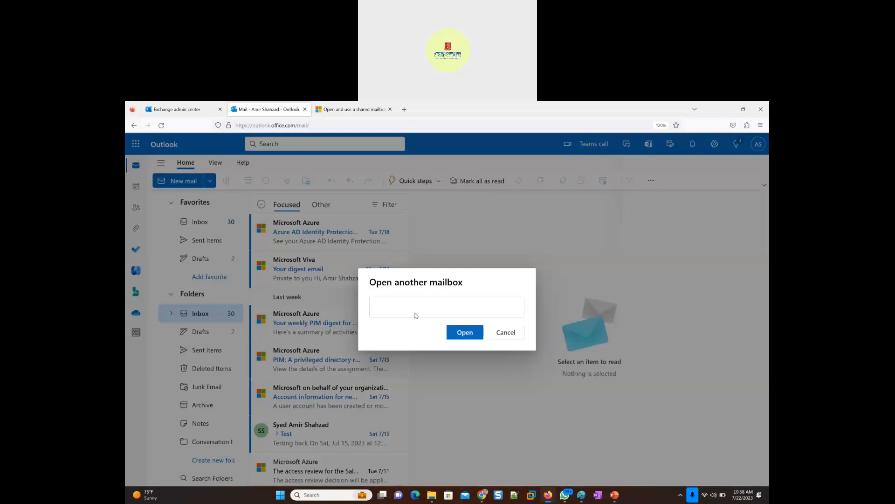
text(IT)
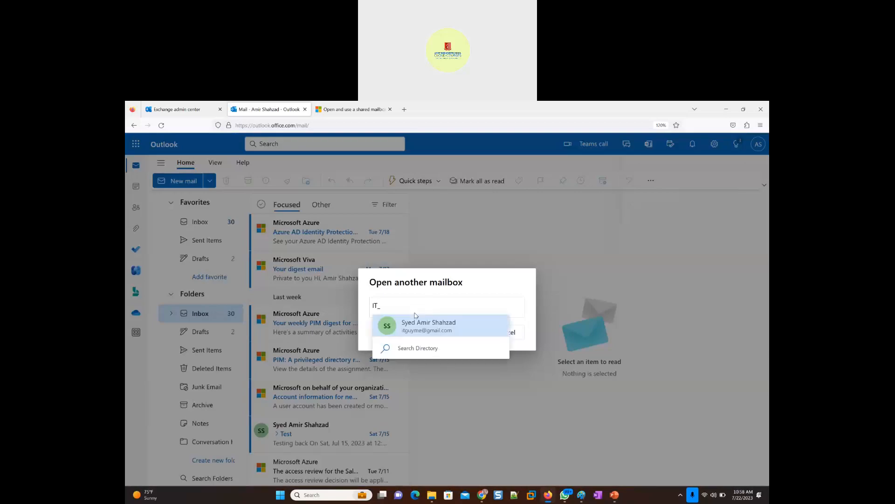
text(_Support)
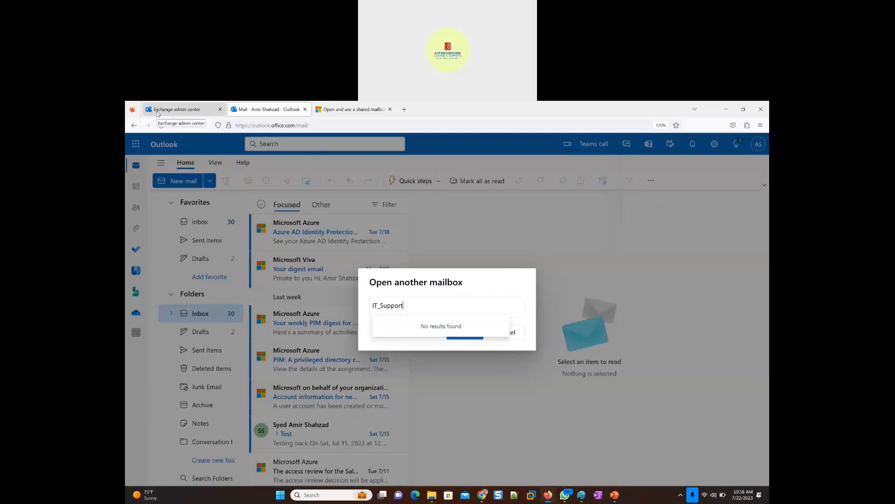
- Return to the Exchange admin center, reload the mailboxes, search them for "IT", and open the IT Support mailbox's details
click(180, 110)
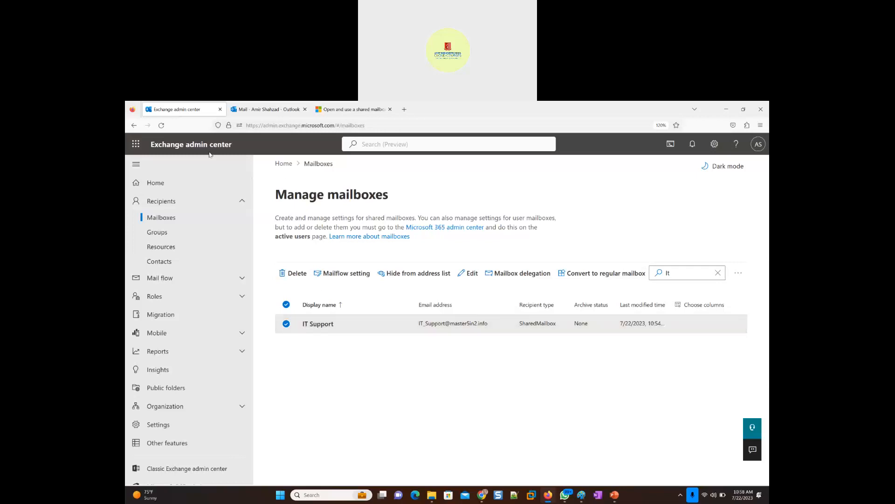
click(161, 125)
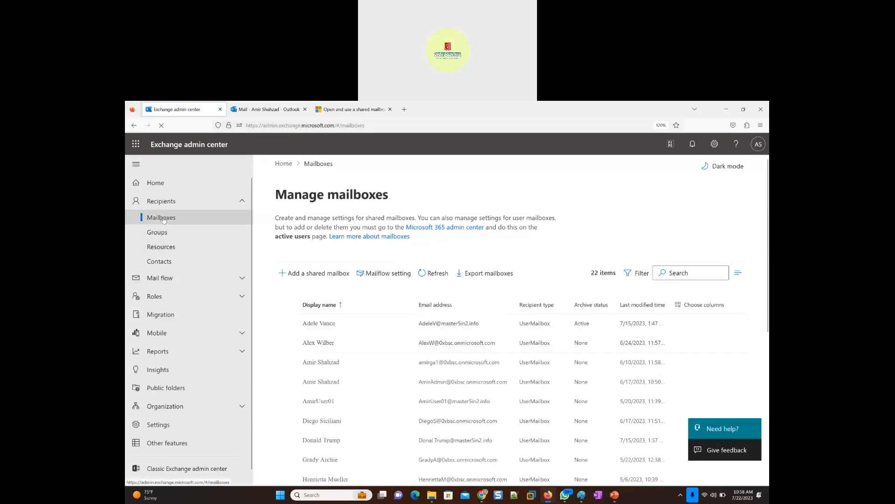
click(699, 277)
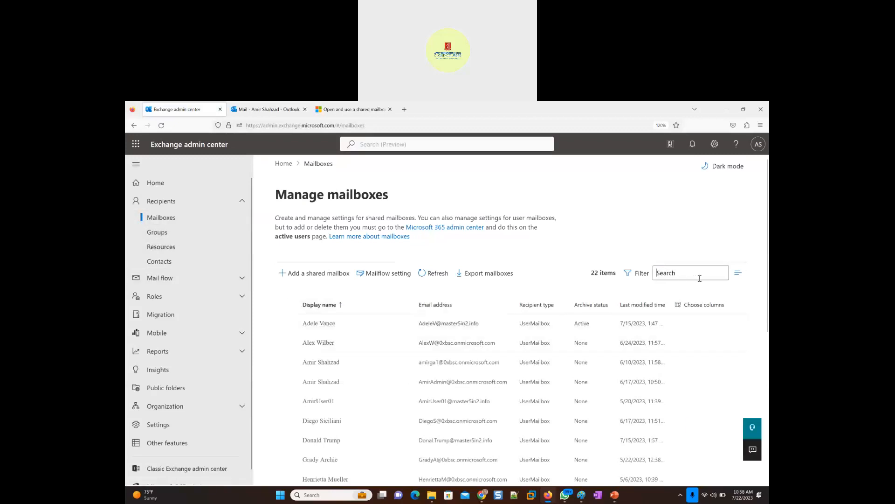
text(IT)
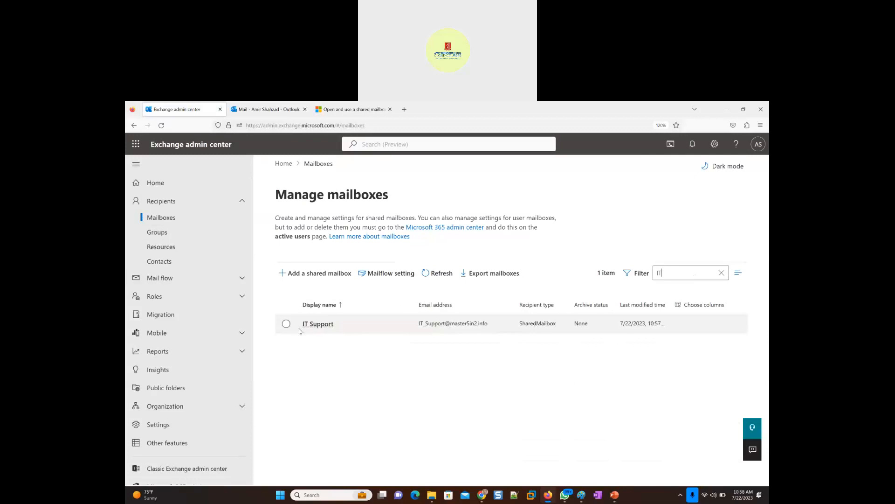
click(320, 325)
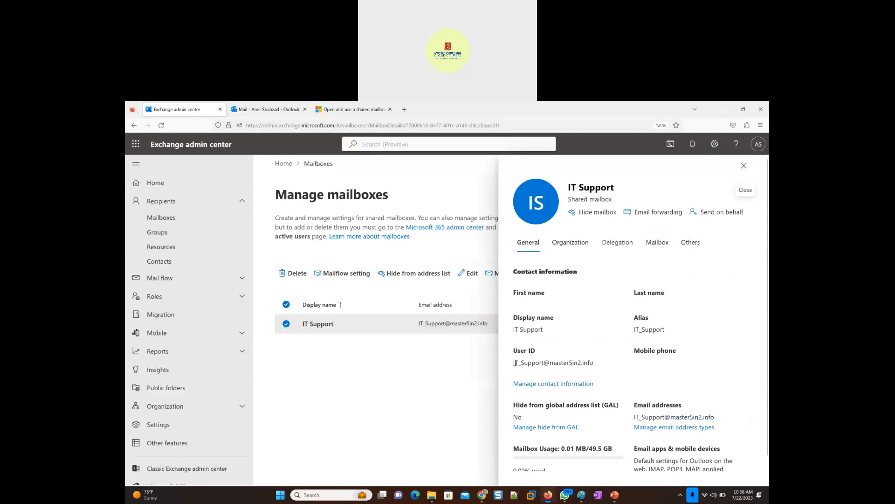
- Copy the IT Support mailbox's User ID and try to open that mailbox in Outlook with the copied address
drag(516, 363, 596, 367)
click(592, 363)
drag(595, 366, 513, 364)
key(ctrl+c)
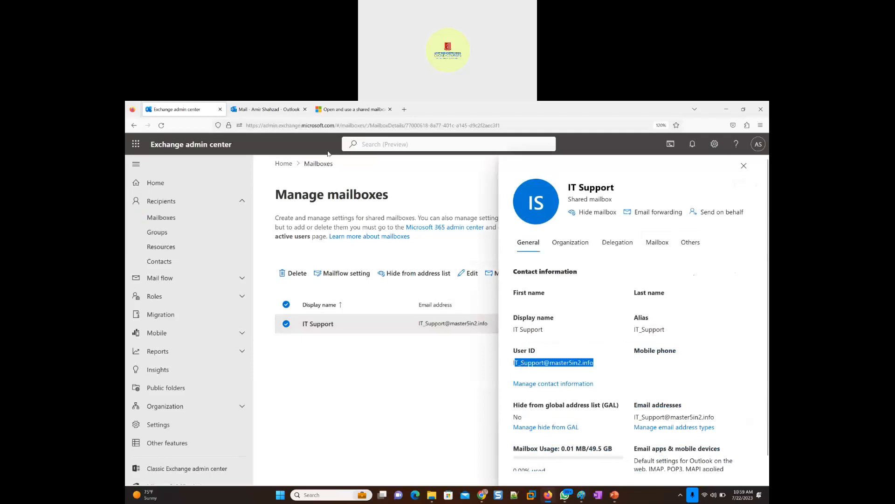
click(265, 109)
key(ctrl+a)
drag(412, 307, 376, 307)
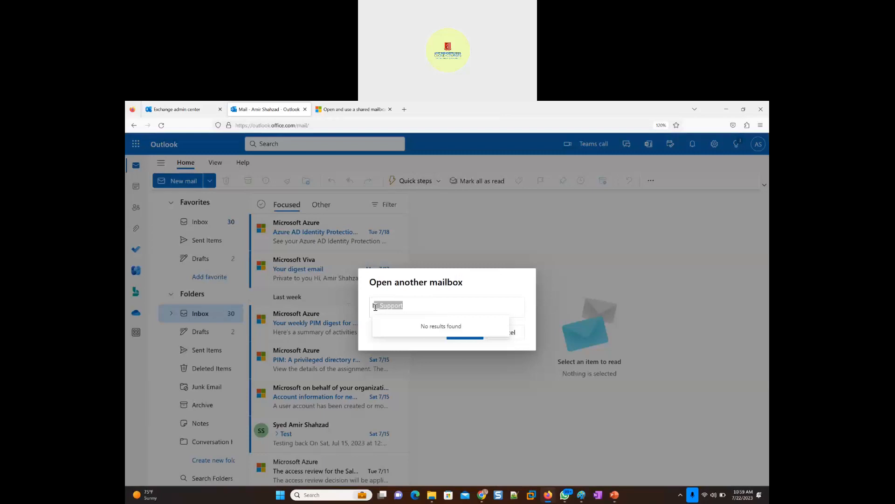
key(ctrl+v)
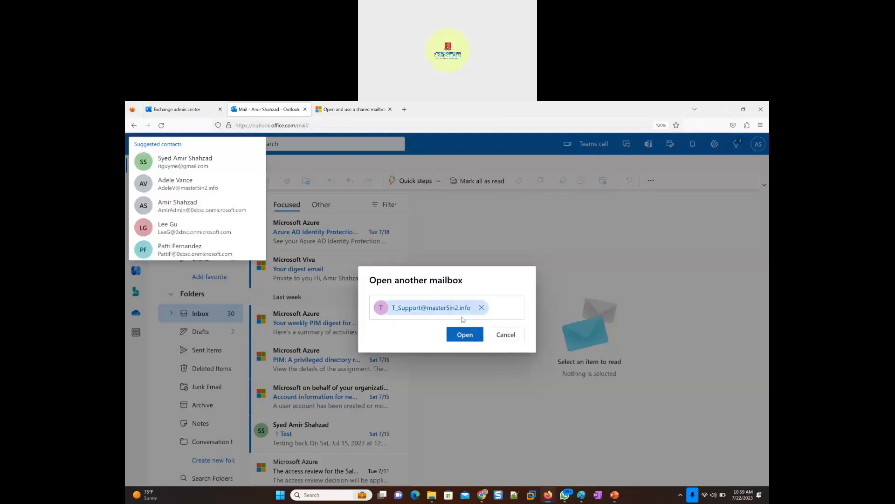
click(463, 336)
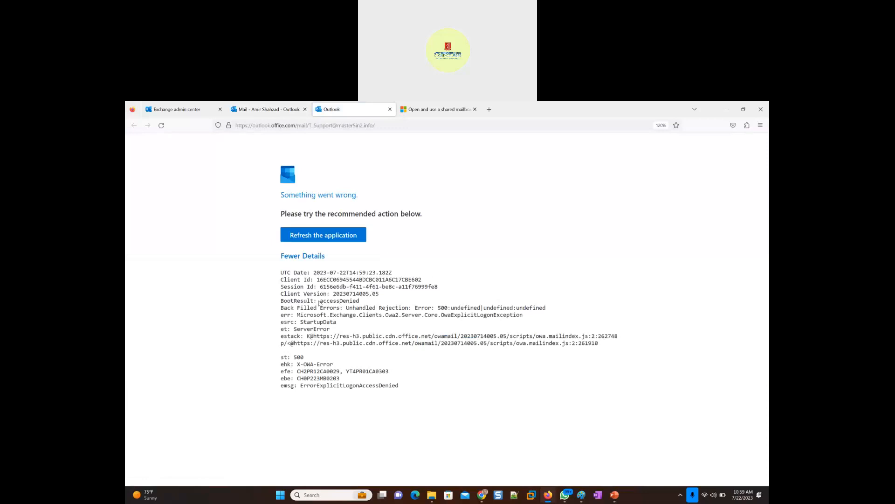
- Examine the error details on the Outlook page, refresh the application, and show the details again
triple_click(348, 304)
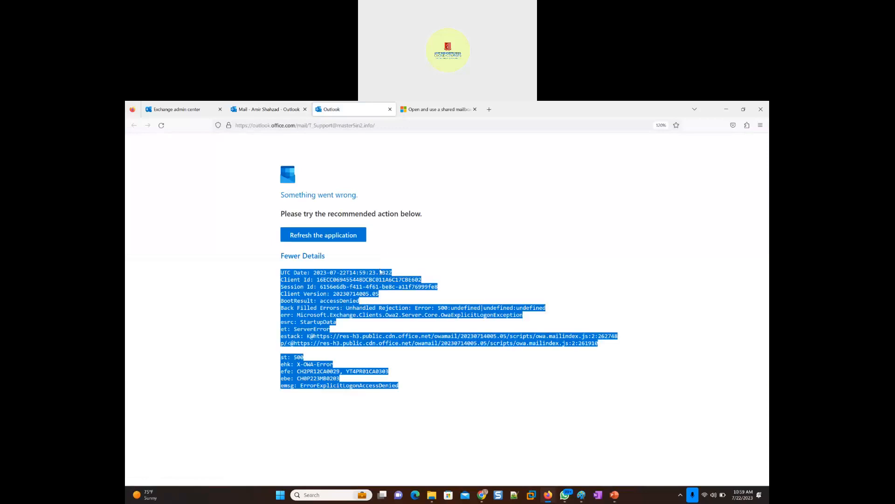
click(303, 256)
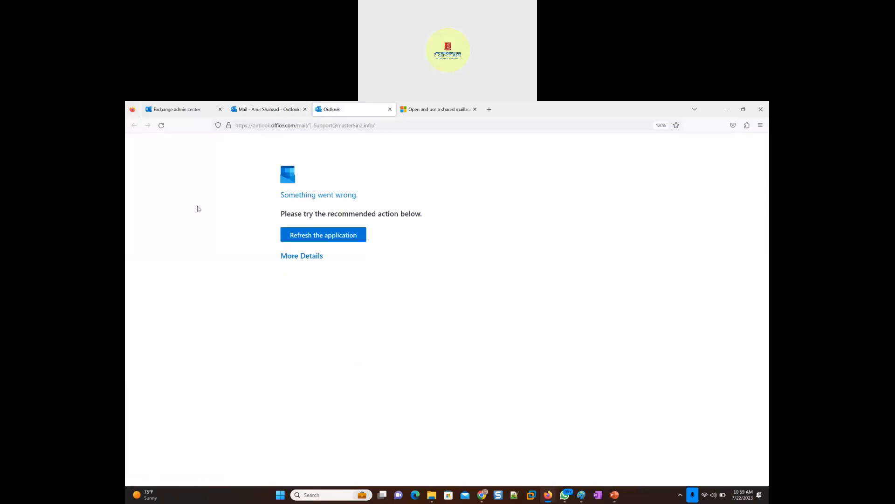
click(302, 240)
click(303, 254)
click(306, 257)
click(304, 257)
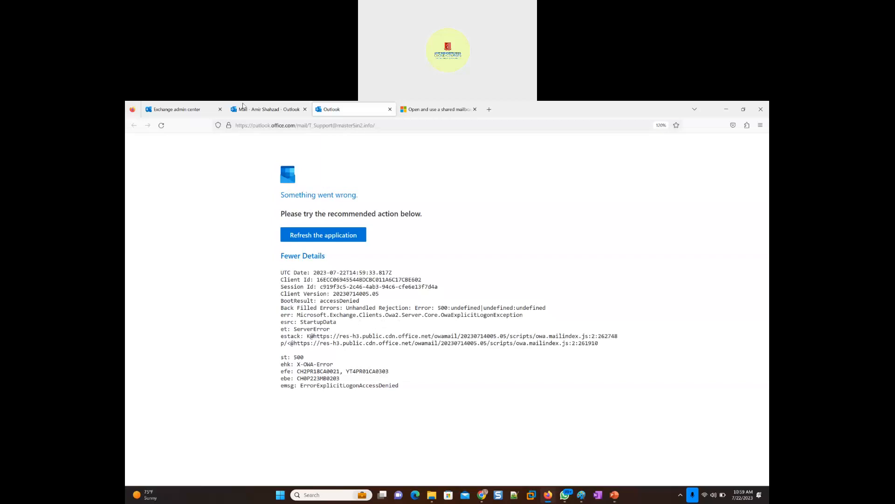
- Return to the IT Support mailbox's details in the Exchange admin center and check the signed-in account
click(164, 110)
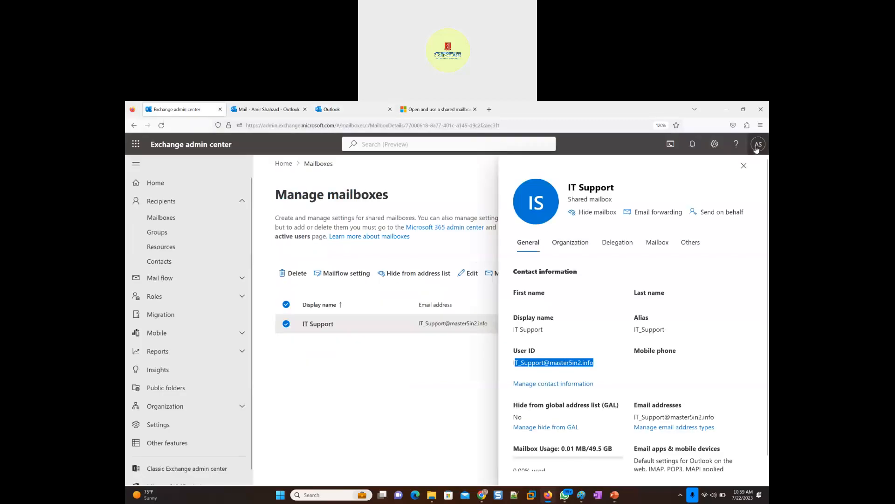
click(757, 146)
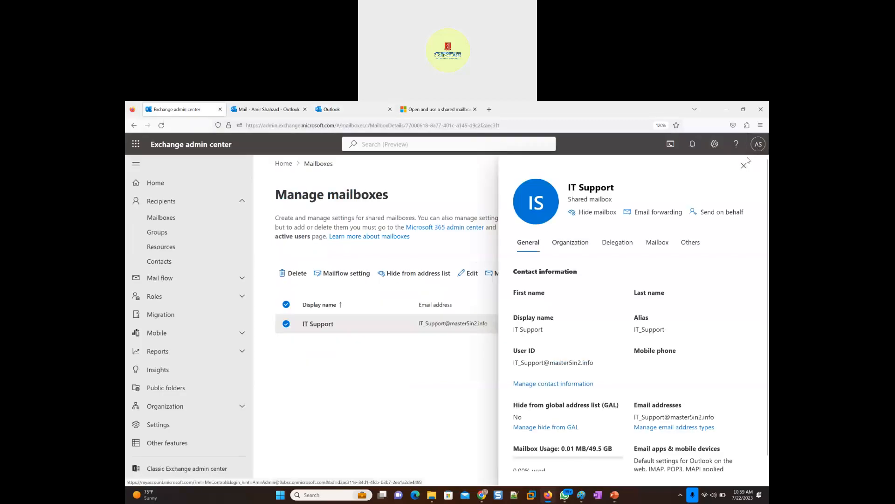
- Review the IT Support mailbox's Full Access delegates and compare them with the signed-in account
click(744, 166)
click(758, 144)
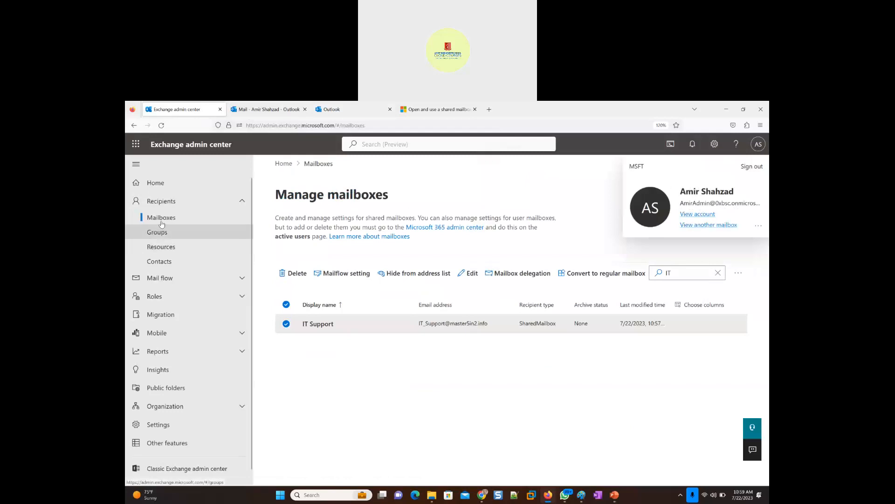
click(322, 326)
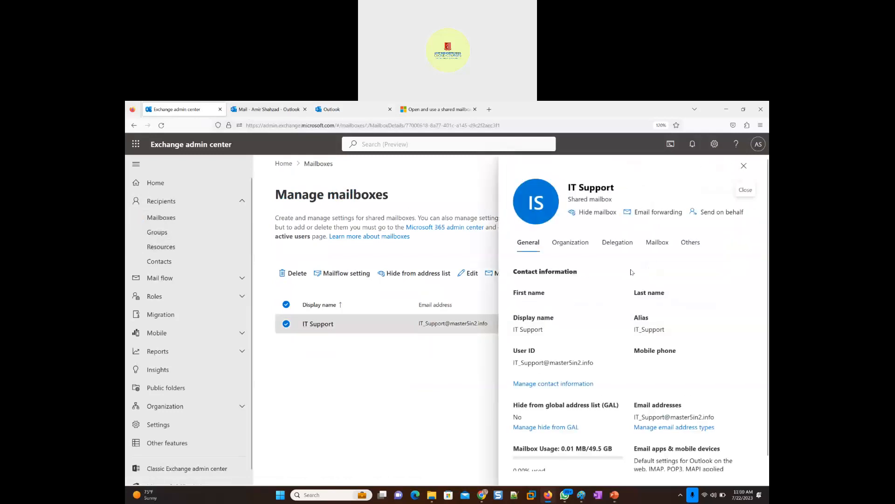
click(628, 248)
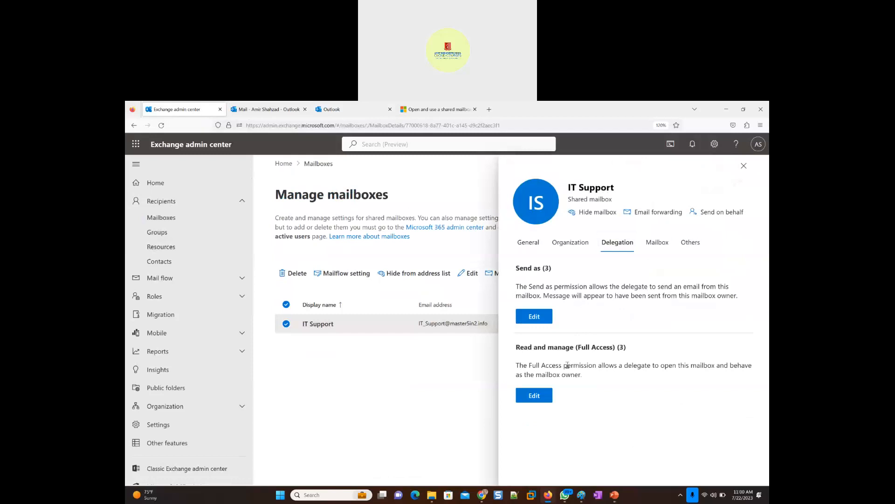
click(535, 397)
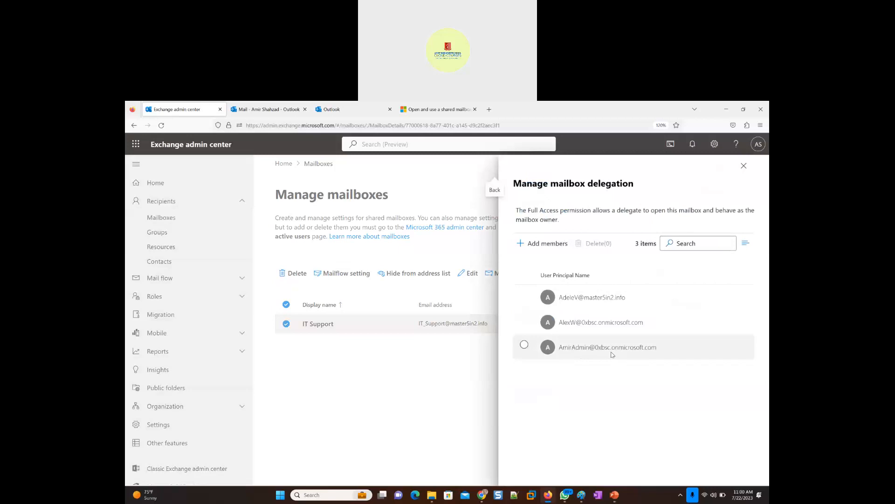
click(744, 167)
click(759, 144)
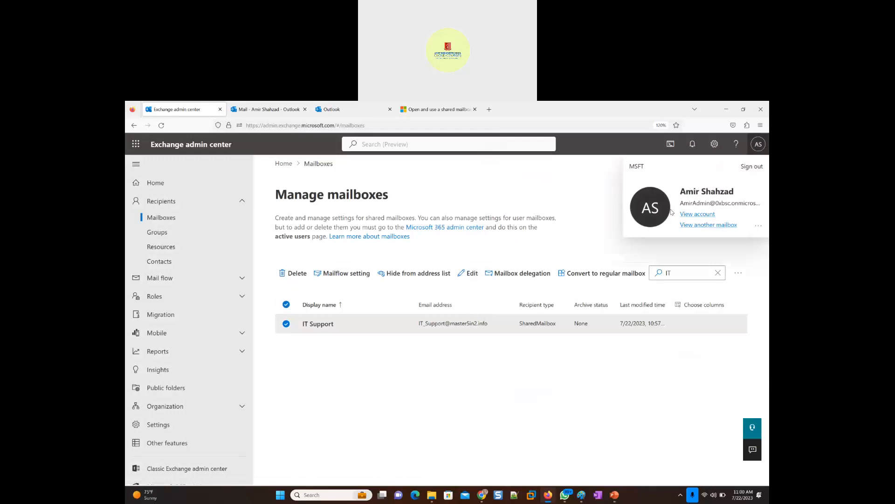
- Switch to Outlook on the web, start opening another mailbox, and paste the copied mailbox address
click(255, 110)
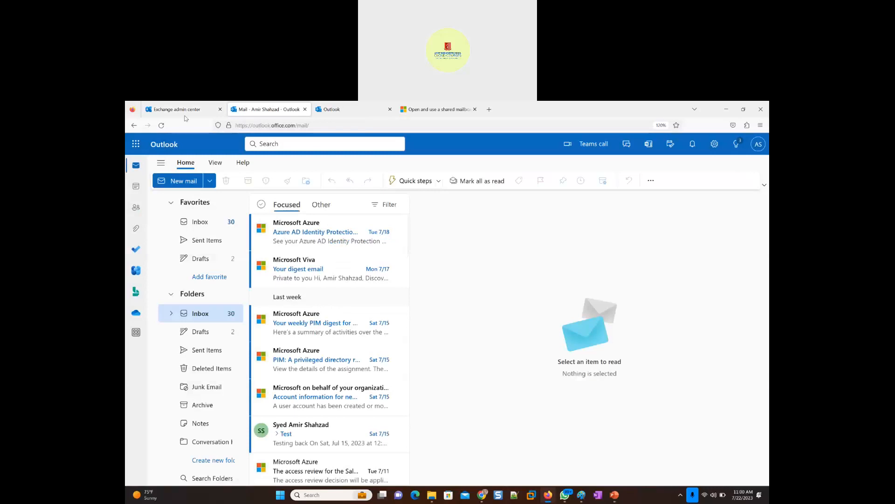
click(162, 112)
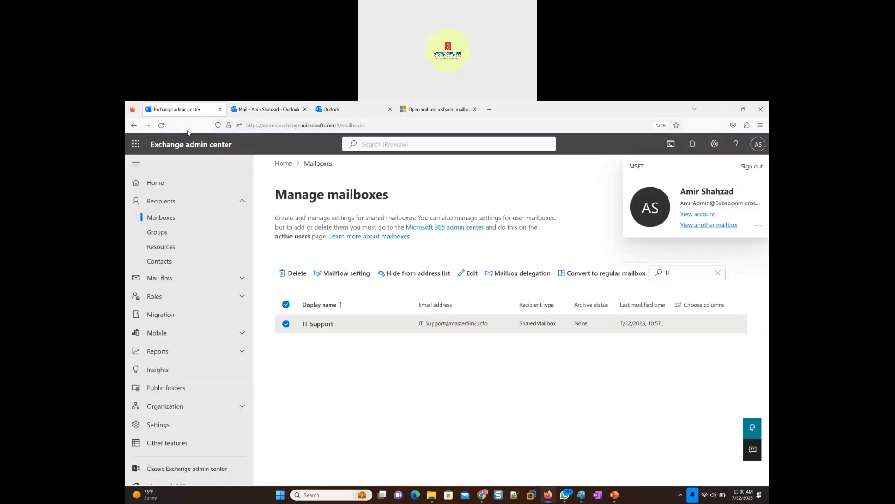
click(264, 110)
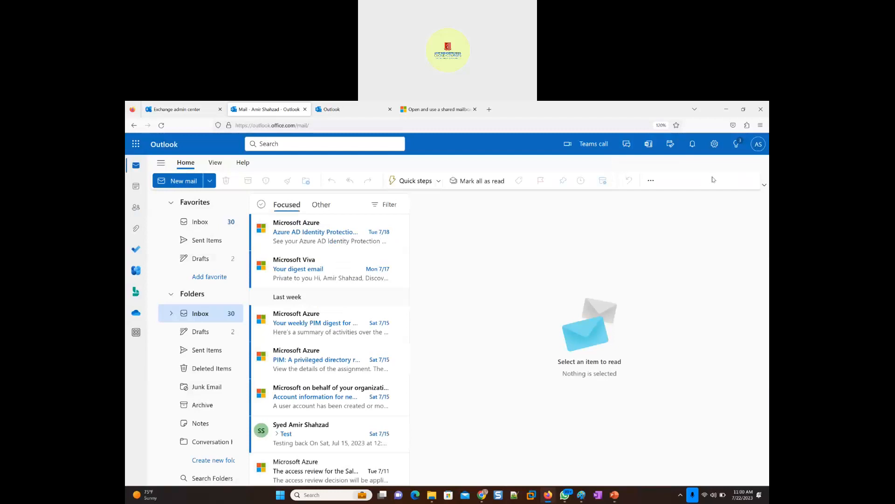
click(759, 145)
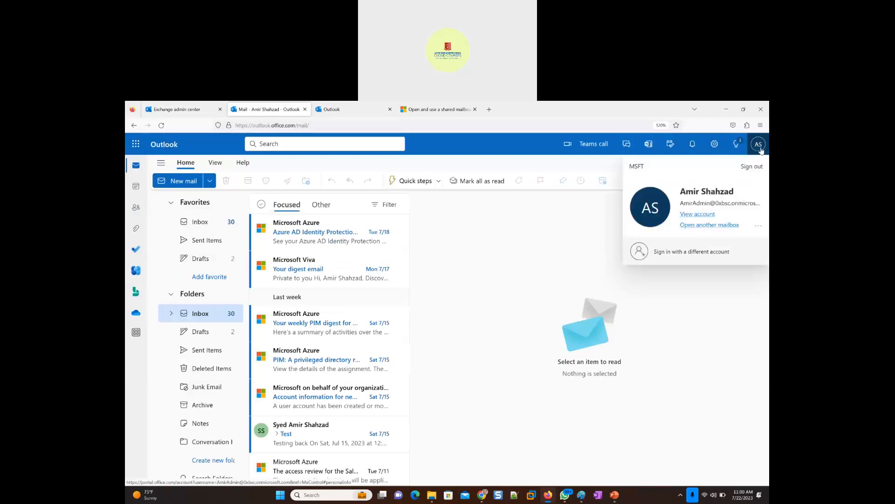
click(709, 225)
click(406, 312)
key(ctrl+v)
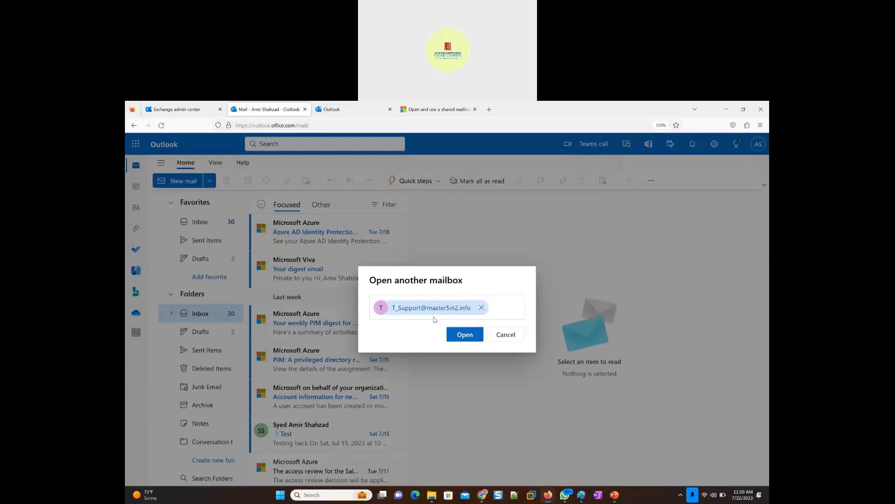
- Replace the pasted address with IT_Support, try to open that mailbox, and reload the page
click(481, 307)
text(IT-)
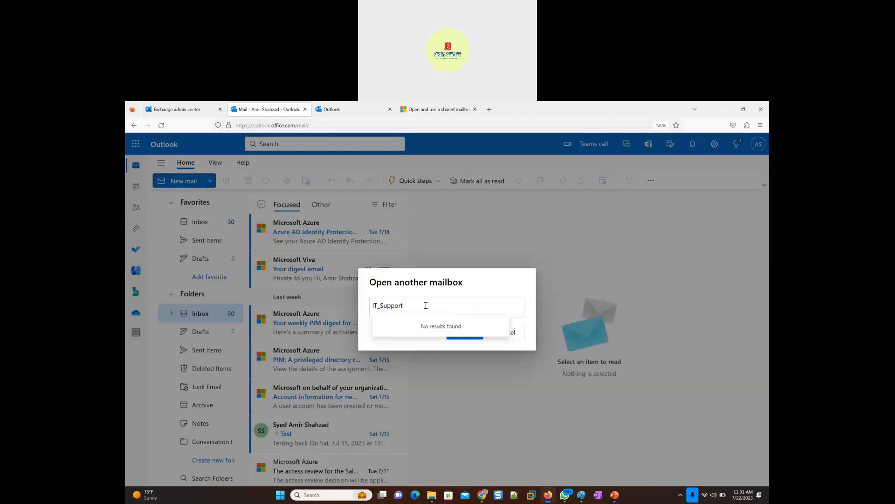
click(433, 345)
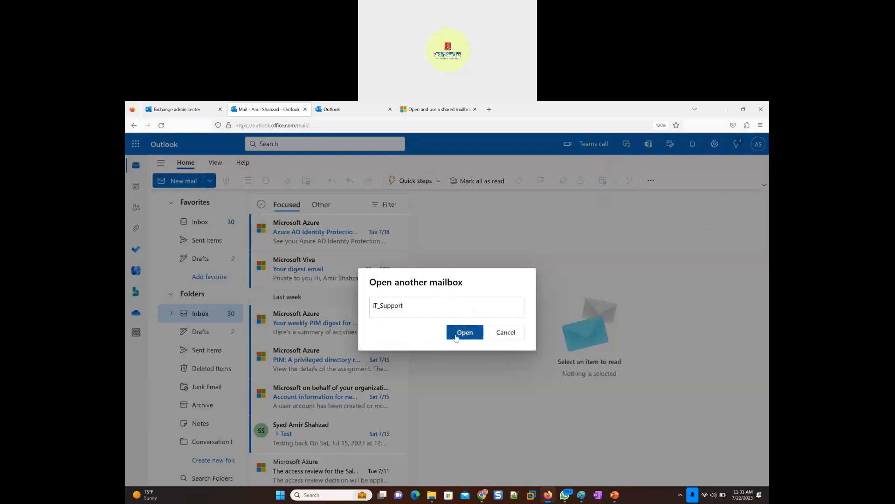
click(416, 307)
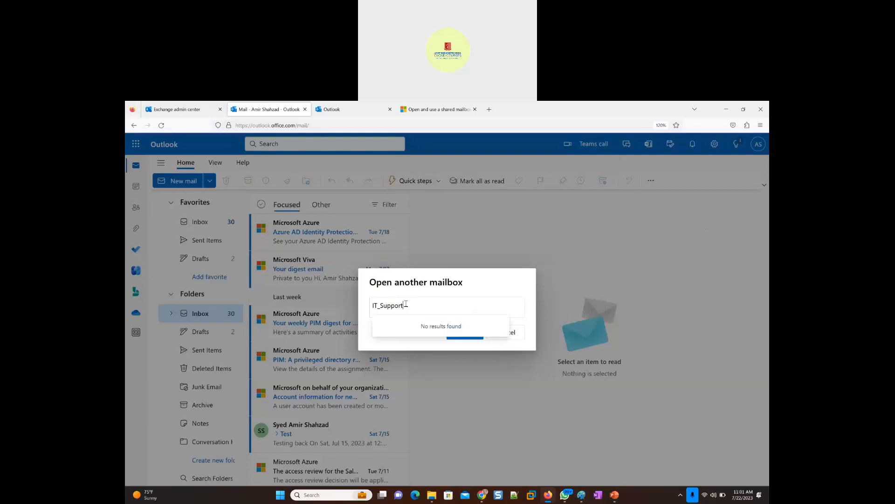
key(Return)
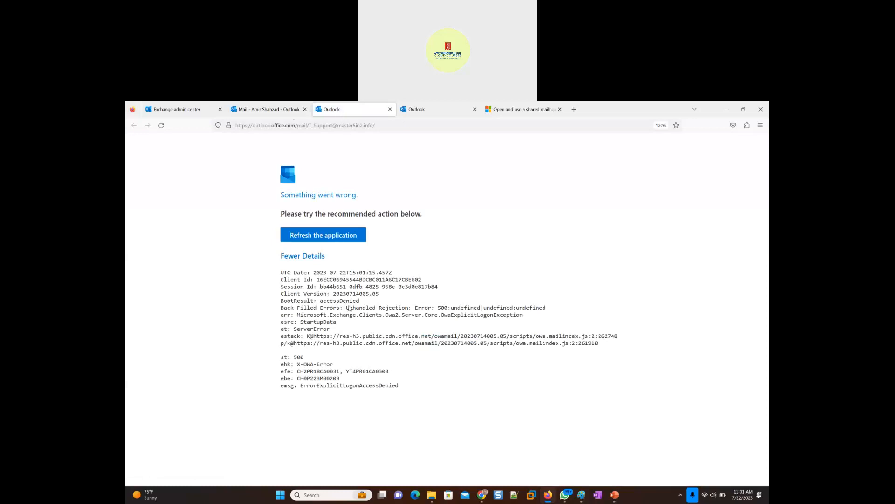
click(162, 132)
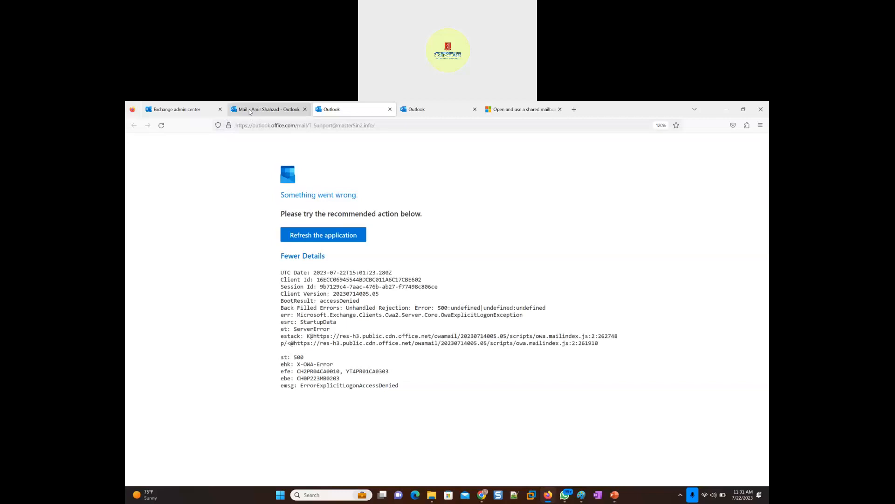
- Return to the Exchange admin center, view the IT Support mailbox's details, and clear the mailbox search
click(168, 111)
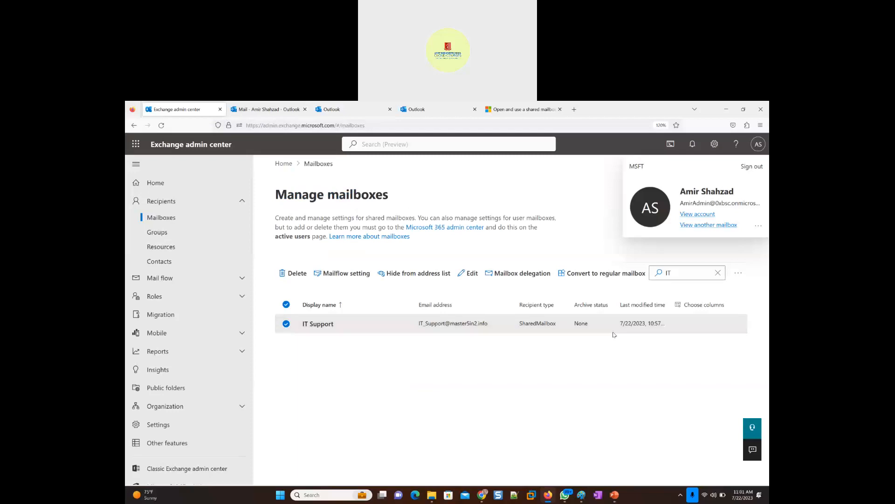
click(319, 325)
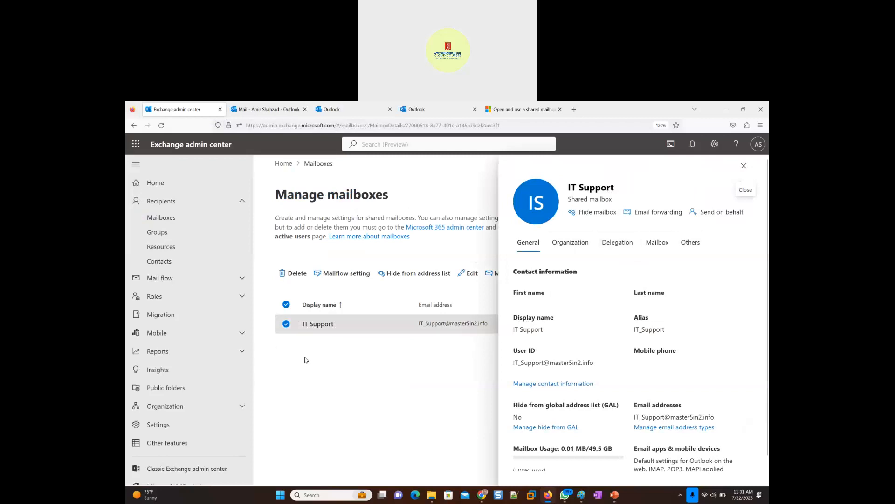
click(743, 167)
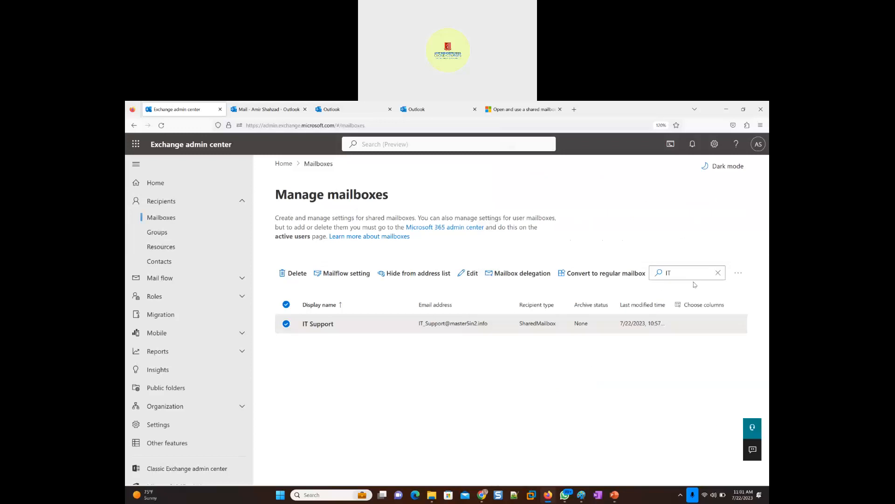
click(718, 275)
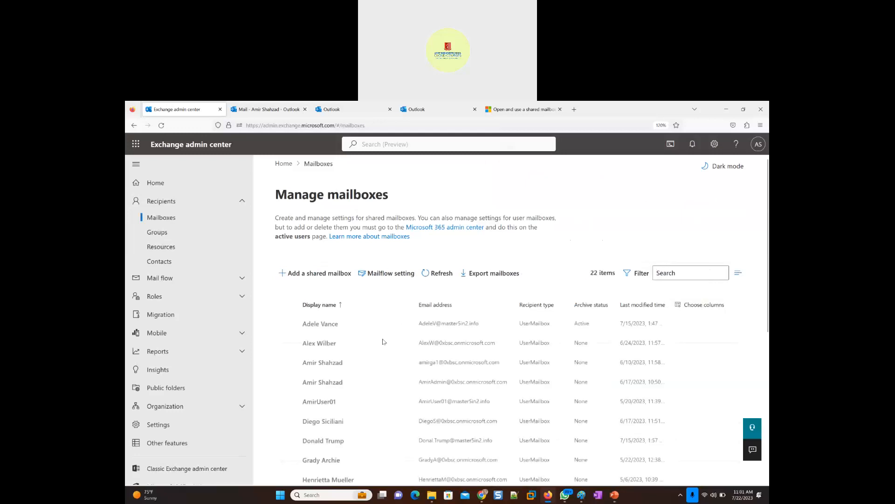
- Examine the first listed user mailbox's general, organization, delegation, mailbox and other settings
click(322, 326)
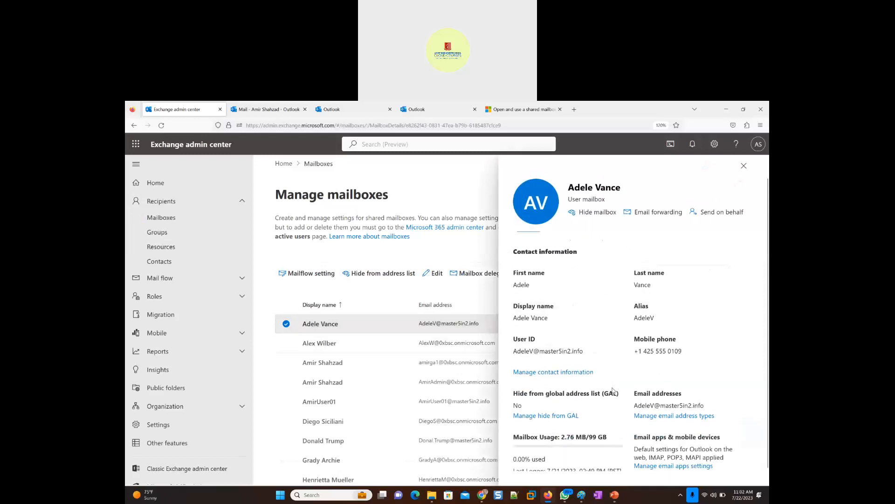
scroll(613, 390, down, 1)
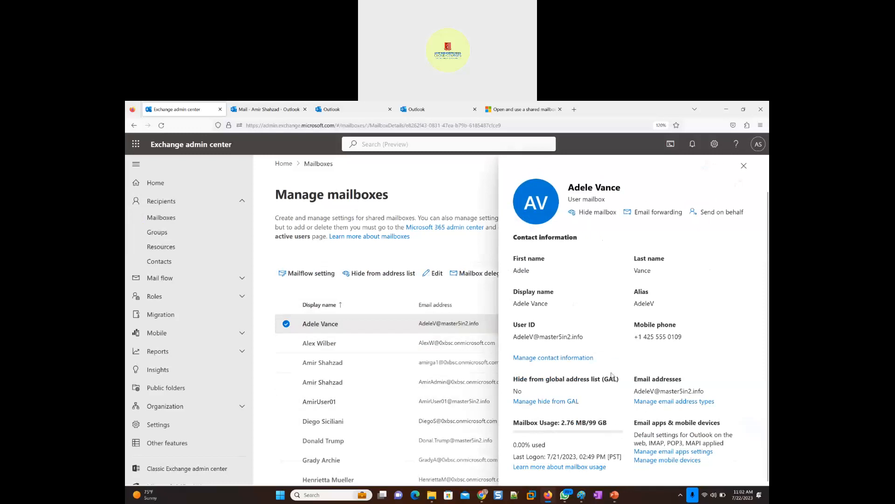
scroll(613, 296, up, 1)
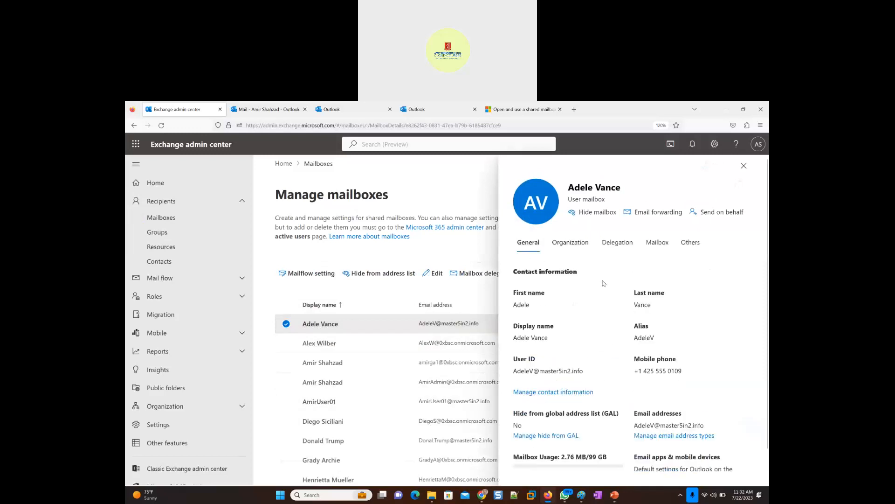
click(568, 245)
click(616, 245)
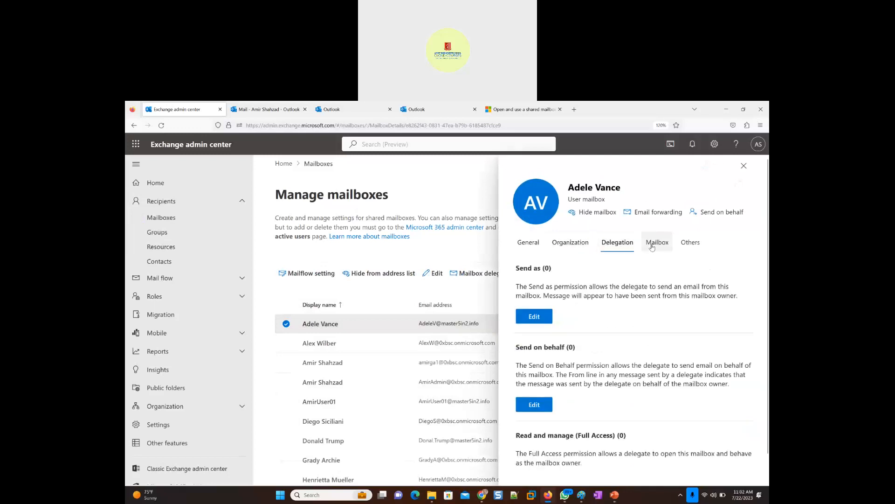
click(653, 247)
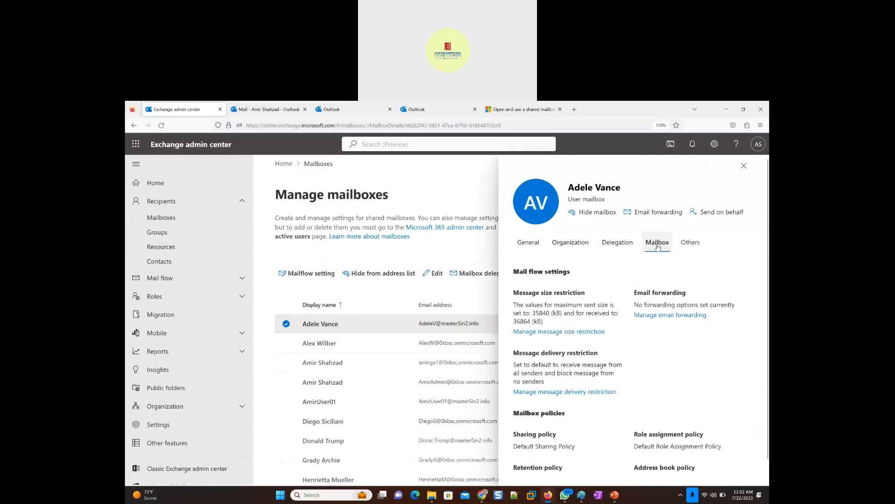
click(693, 246)
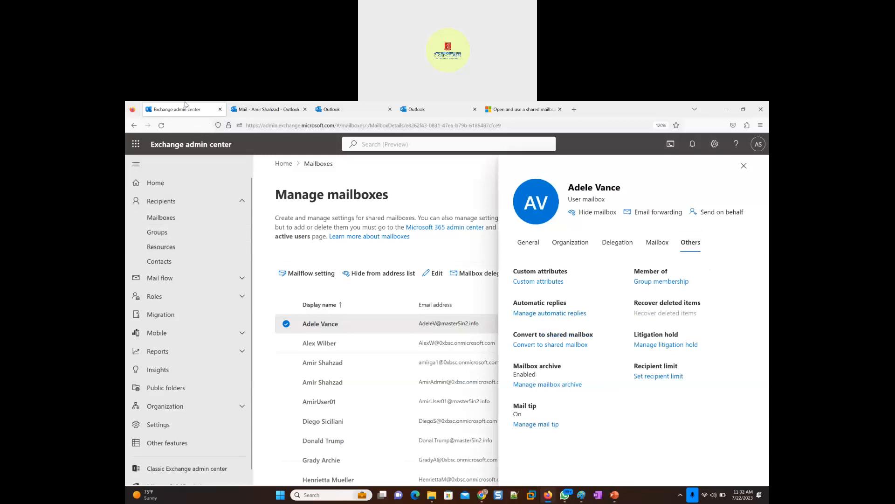
- Open the Microsoft 365 admin center, place its browser tab first, and display the active users
click(136, 144)
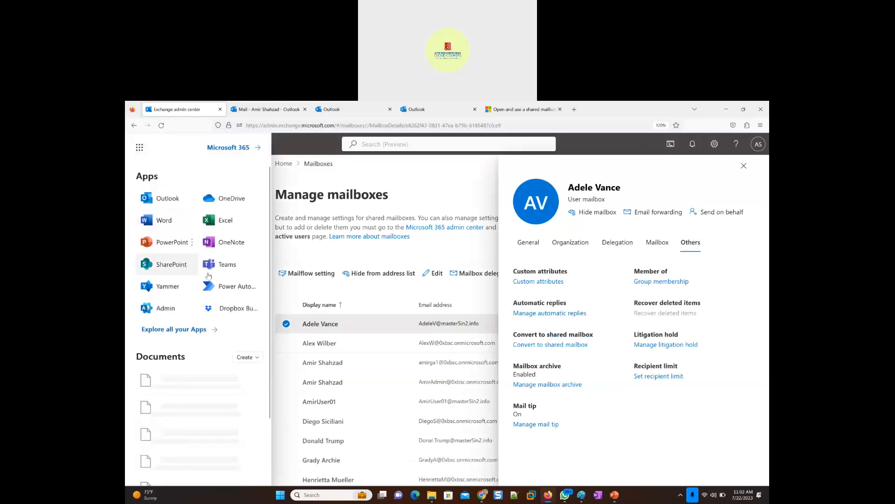
click(154, 310)
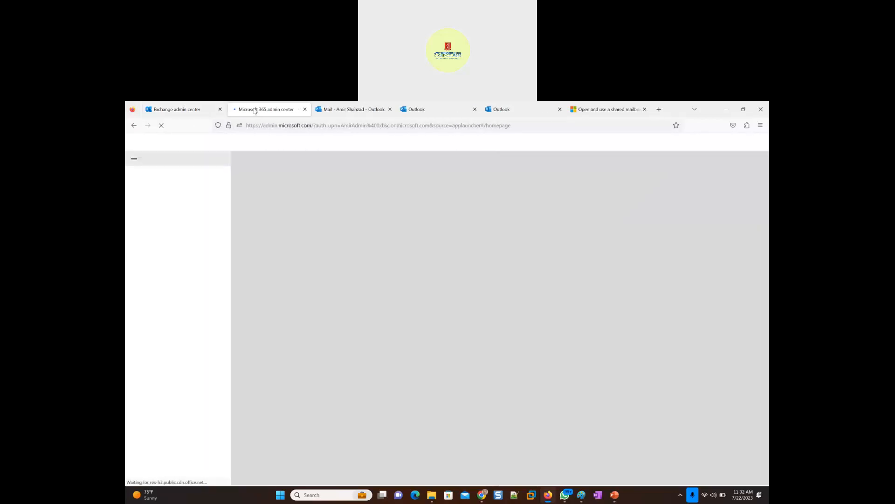
drag(254, 111, 177, 110)
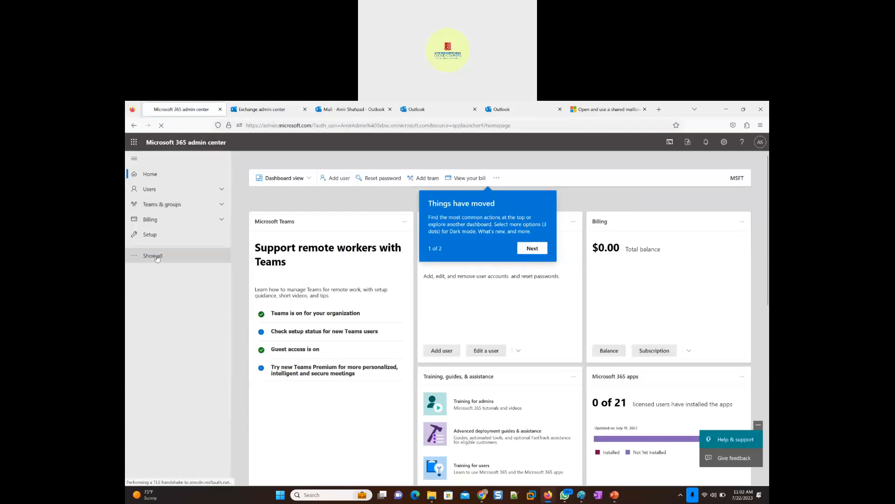
click(217, 254)
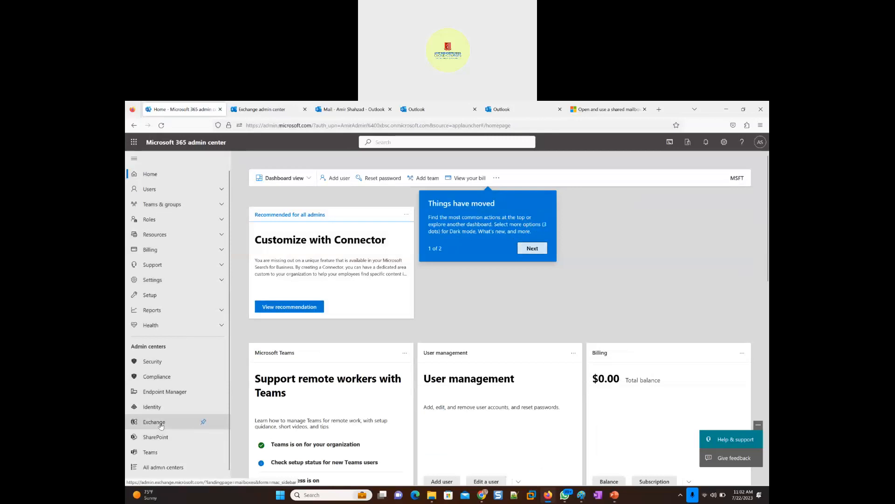
click(150, 189)
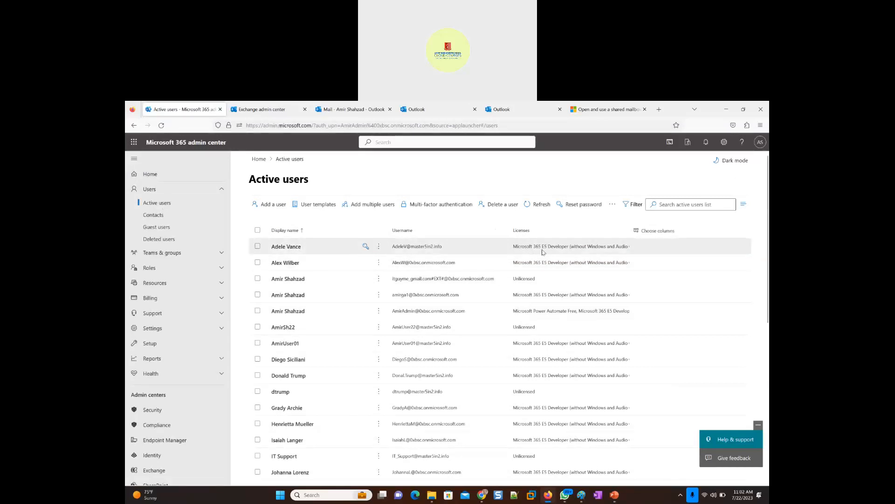
- View the licenses and apps assigned to the first active user, and close the user's details
click(288, 246)
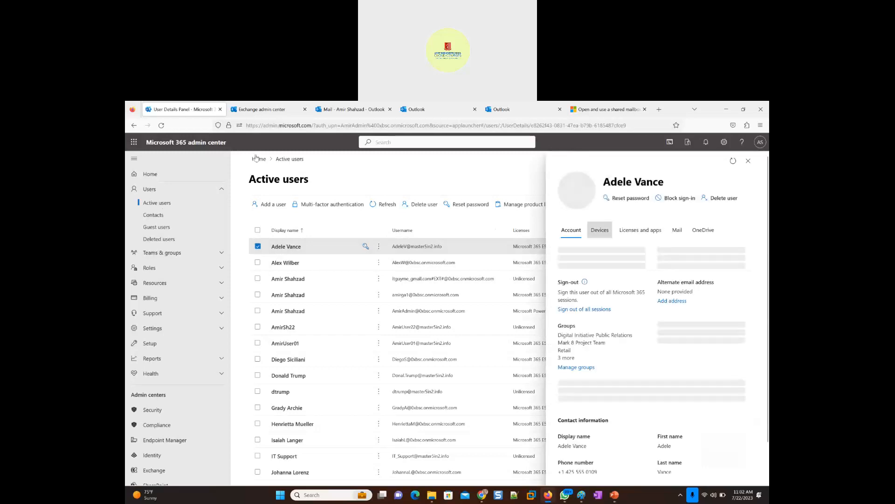
click(640, 246)
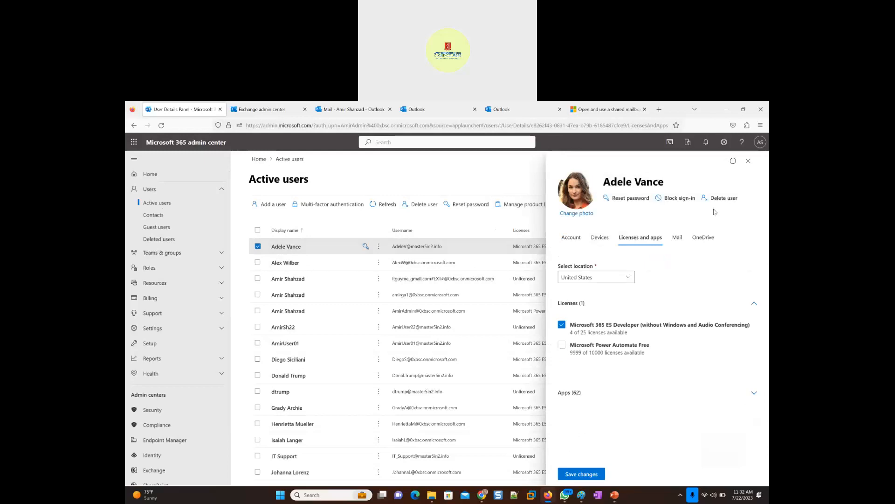
click(748, 161)
click(258, 246)
- Search the active users for "IT" and open the IT Support account's details
click(668, 204)
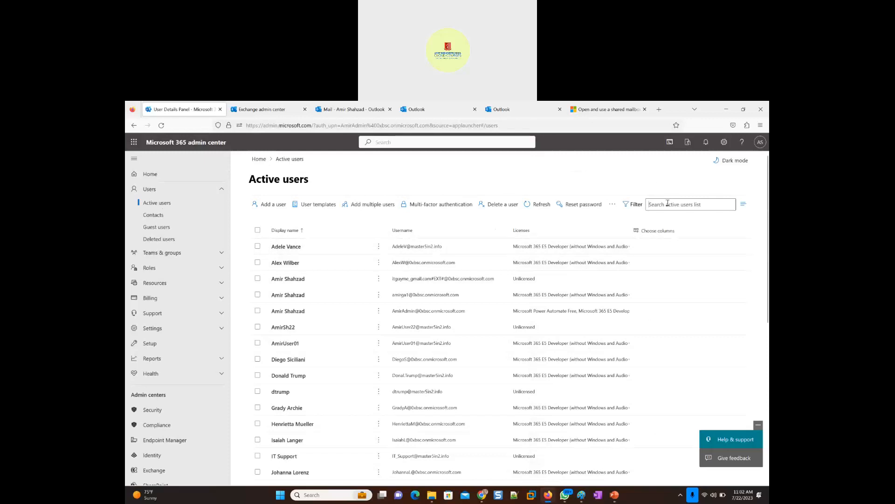
text(IT)
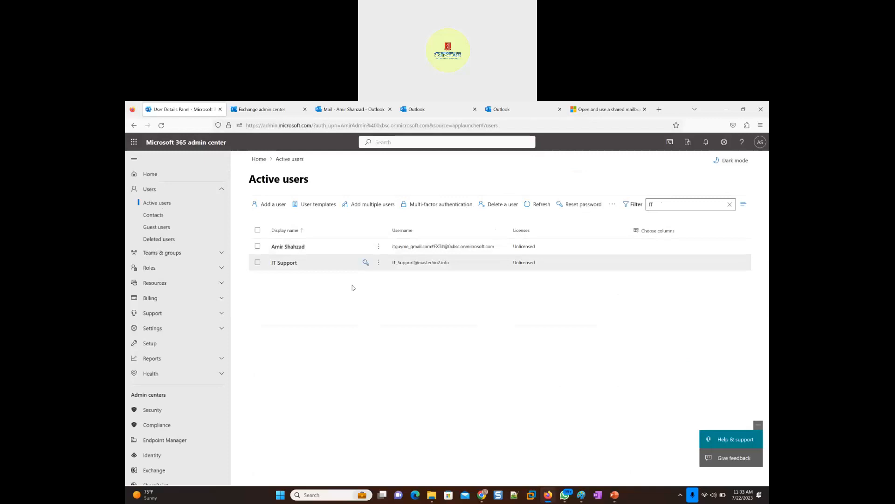
click(287, 263)
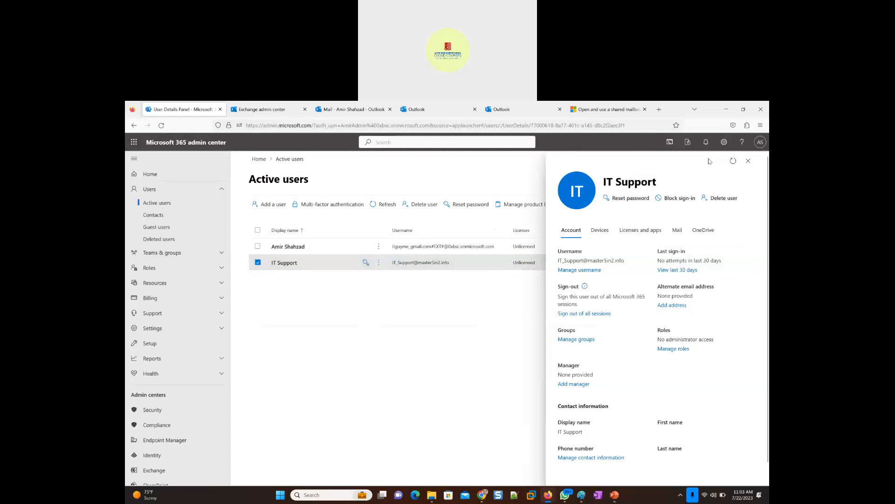
- Close the IT Support account's details and clear its selection in the active users list
click(748, 161)
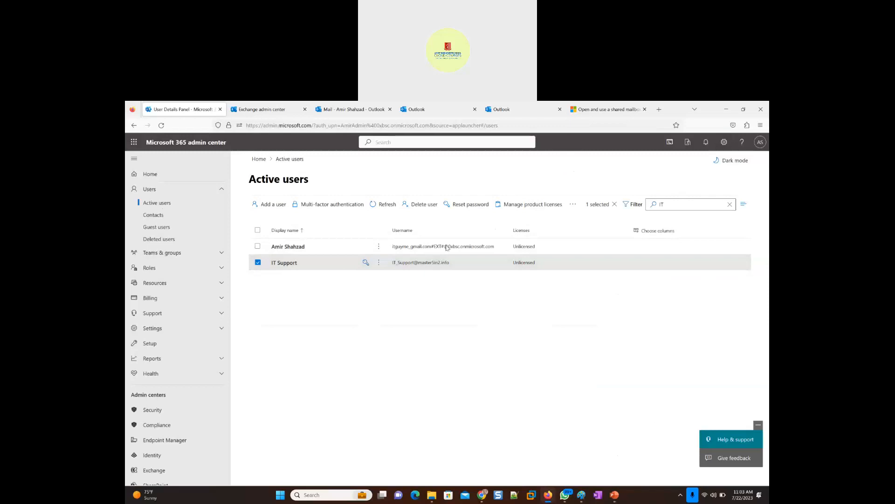
click(258, 262)
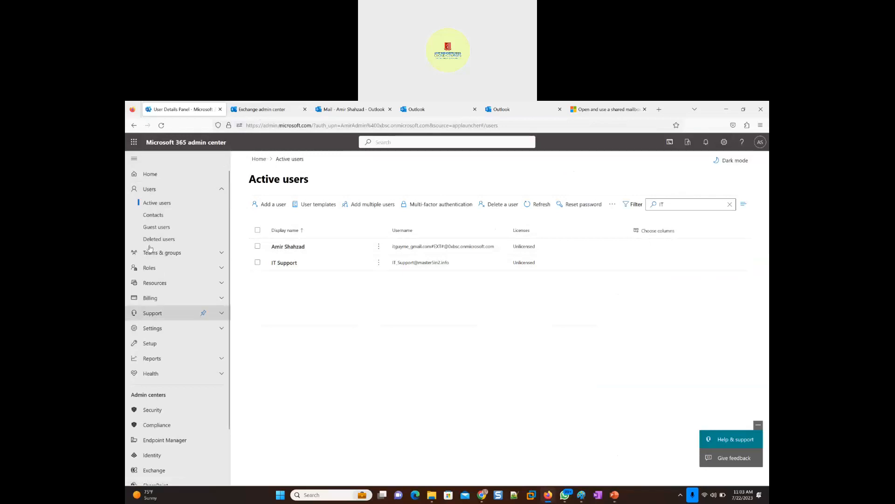
- Return to the Exchange admin center, close the open mailbox's details, and reload the mailboxes page
click(259, 111)
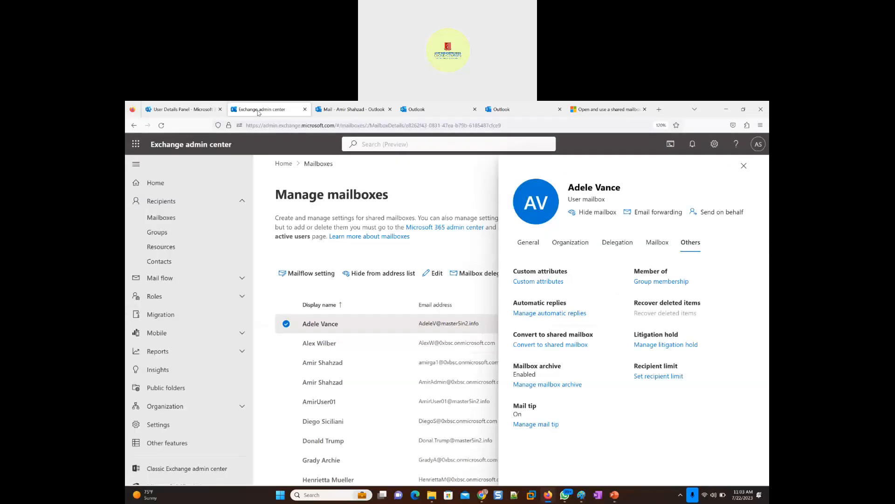
click(744, 166)
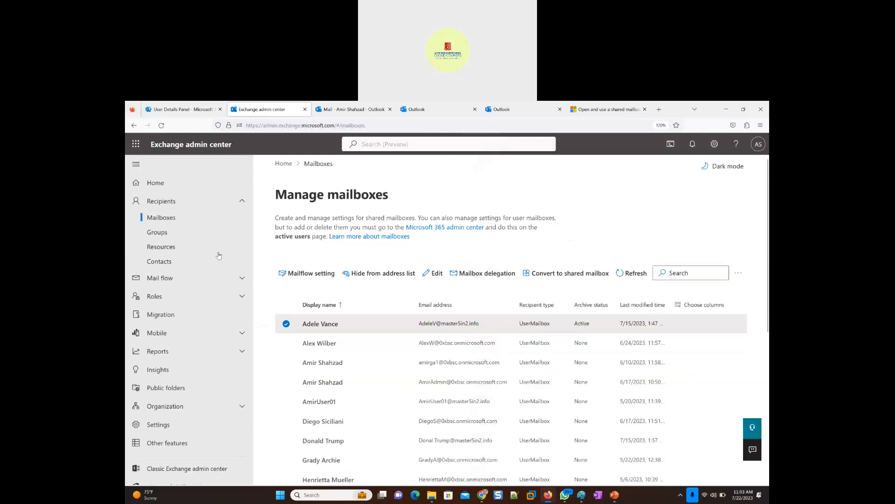
click(681, 271)
click(165, 222)
click(161, 125)
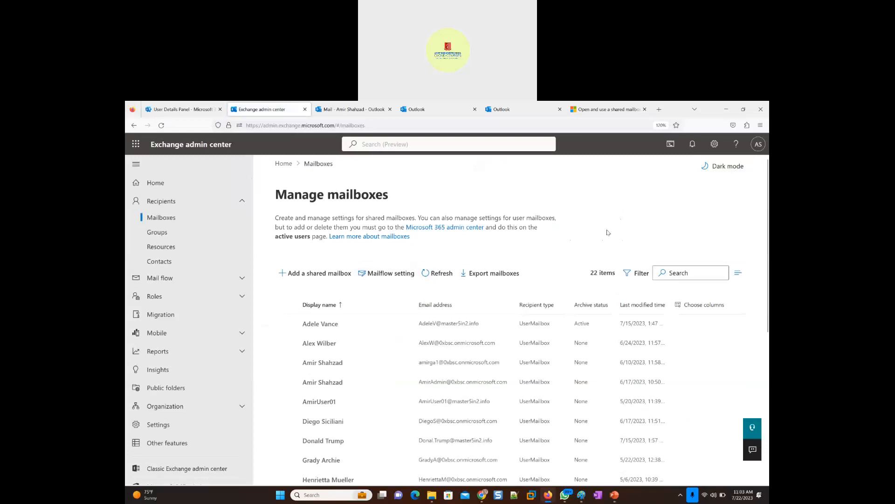
- Open VMware Workstation maximized, resume the suspended Windows 11 x64 virtual machine, and adjust the library width to fit the machine names
click(533, 501)
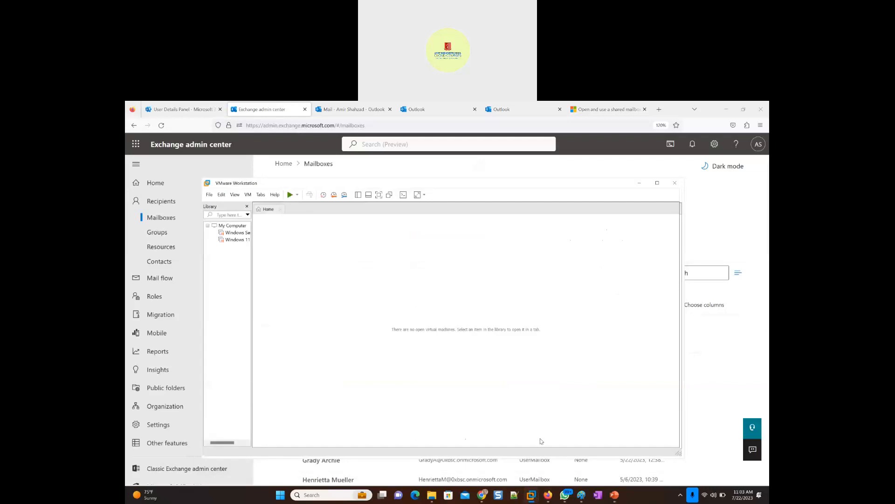
click(657, 183)
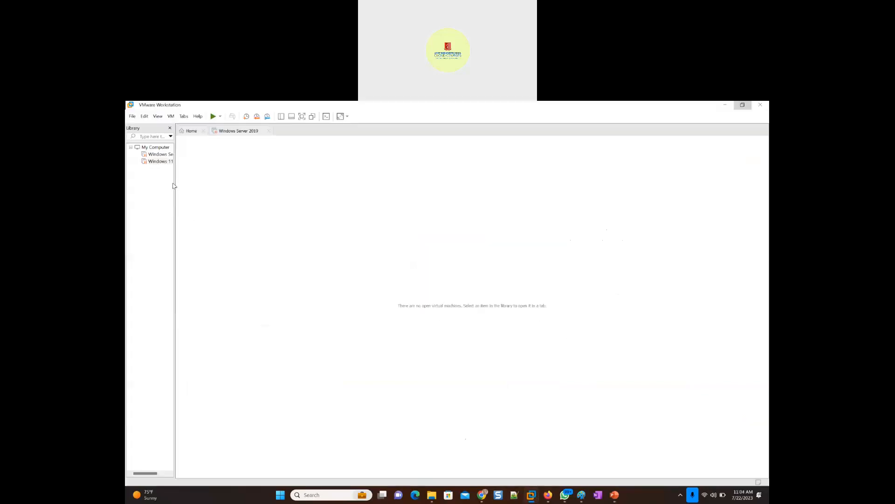
drag(174, 183, 264, 182)
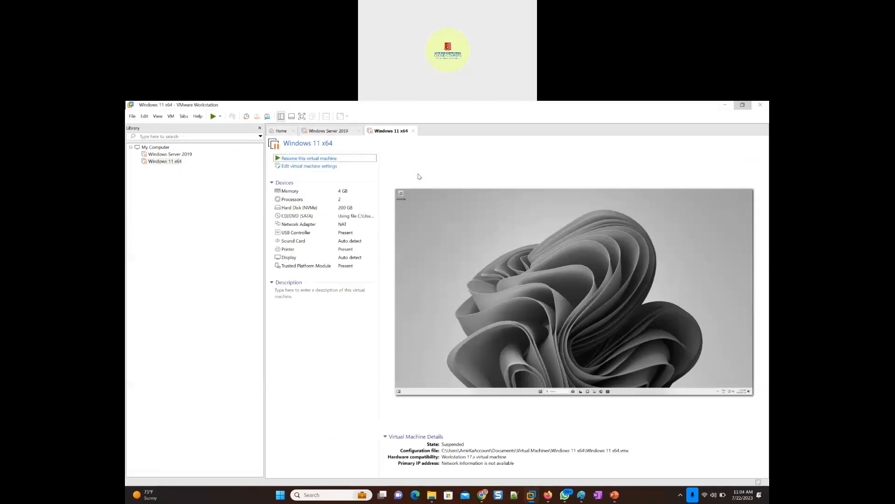
click(399, 190)
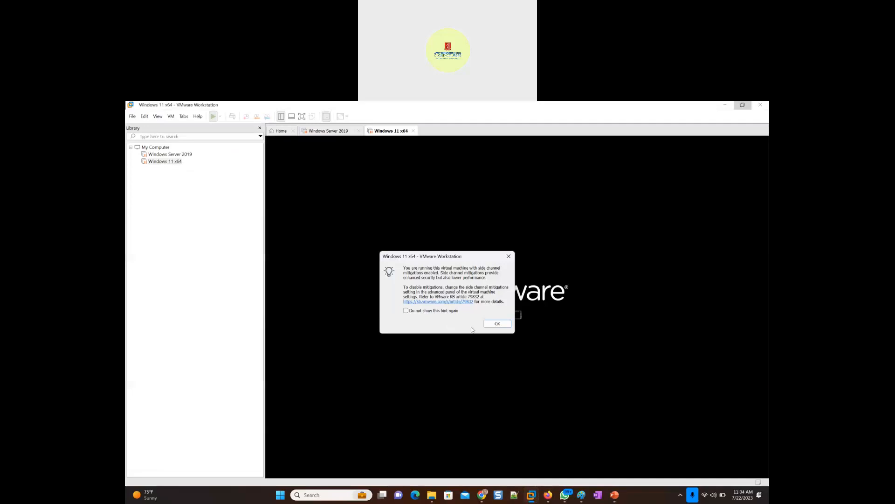
click(497, 323)
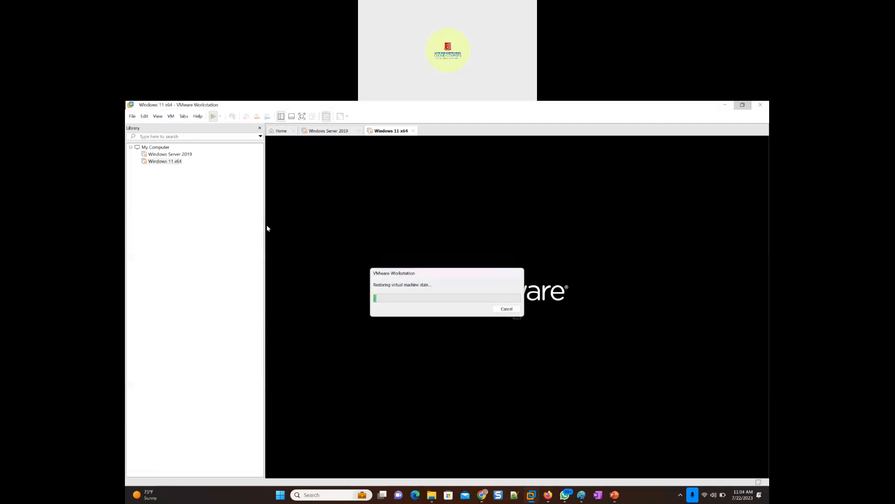
drag(264, 225, 219, 229)
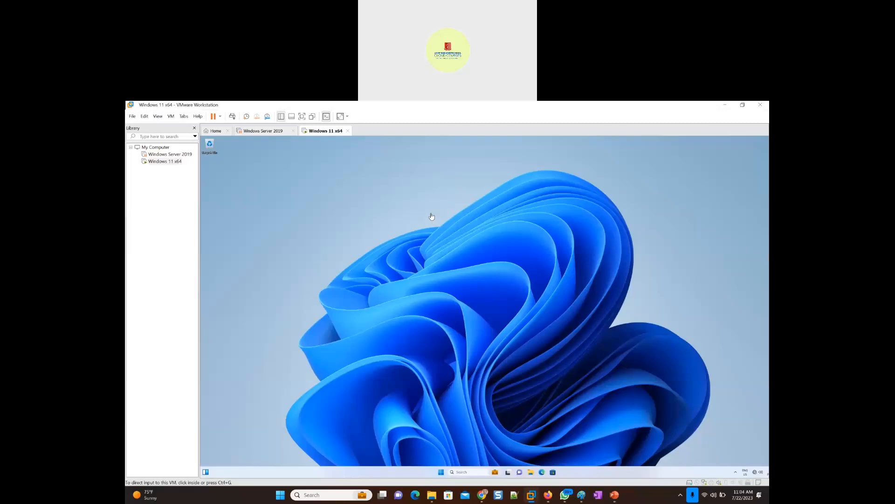
click(417, 248)
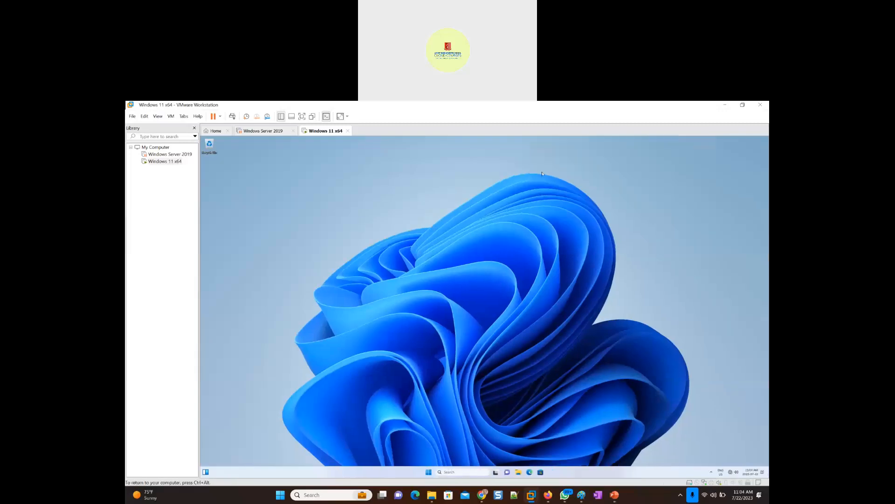
- Switch to the PowerPoint presentation and display slide 5 with the IT Support shared mailbox sketch
click(615, 495)
click(146, 259)
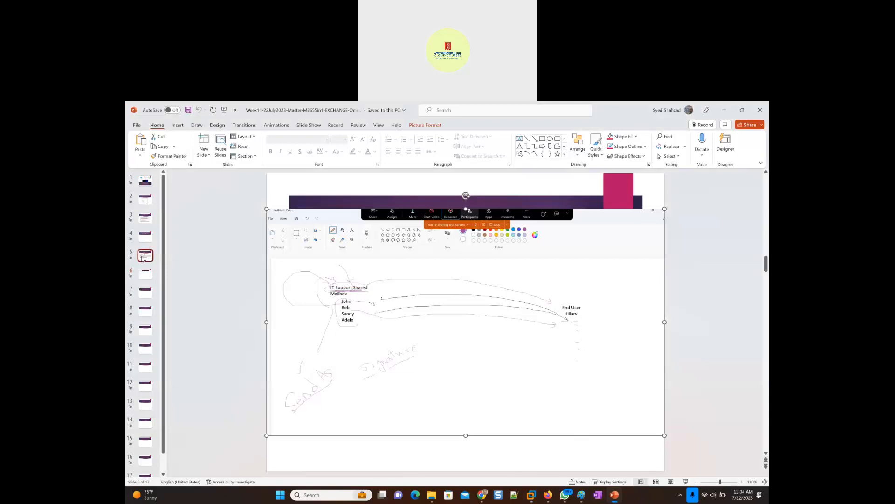
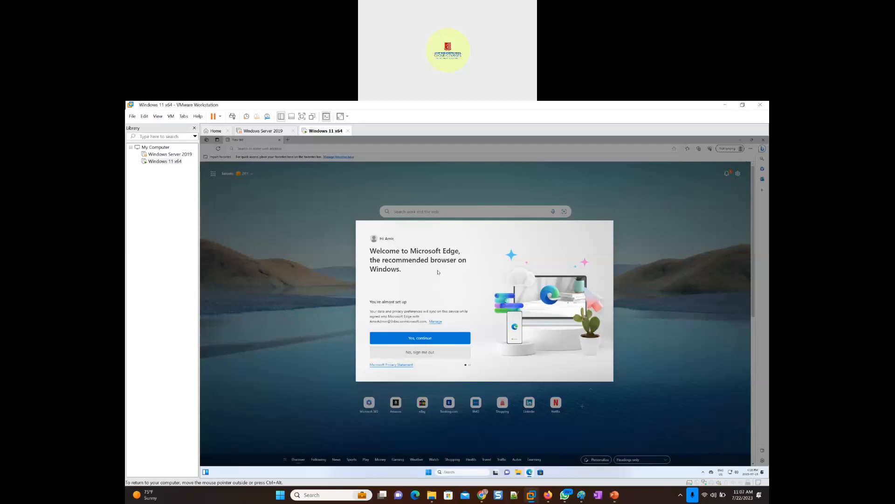
- Complete the Edge welcome prompts in the virtual machine, keeping the signed-in account and continuing without importing Google data
click(419, 340)
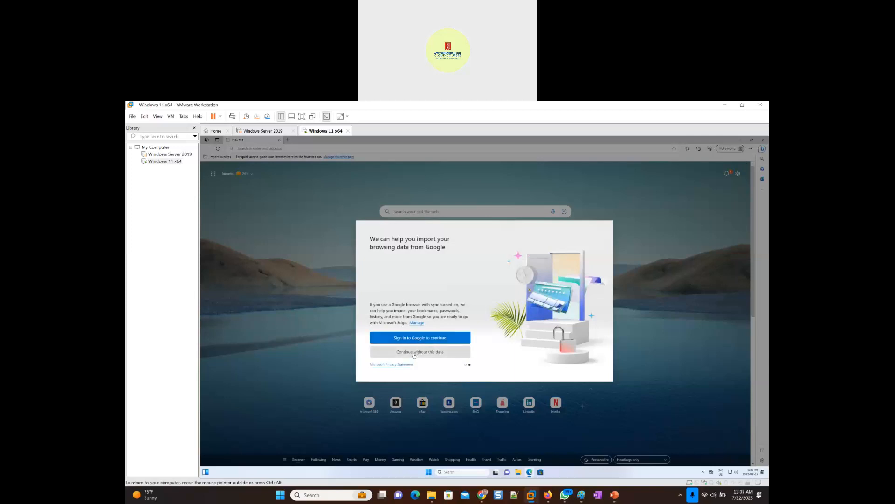
click(423, 353)
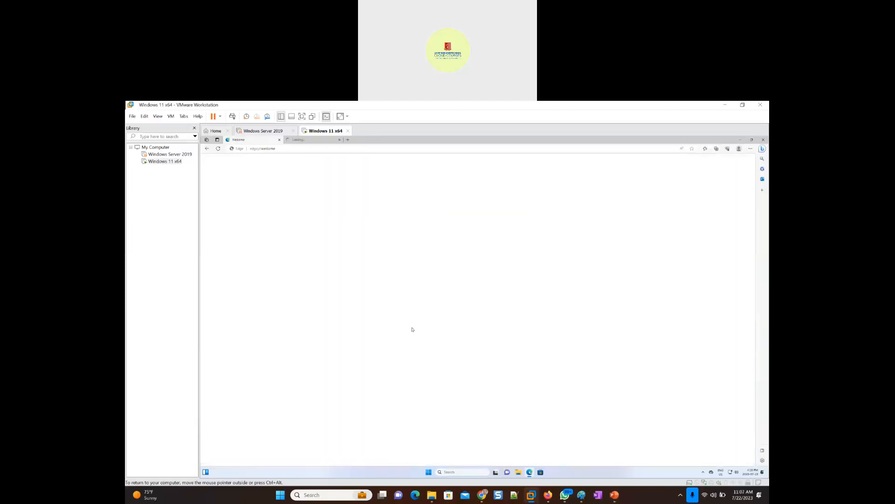
- Enlarge the Edge page zoom to 175% and switch to the Welcome to Microsoft Edge tab
click(750, 149)
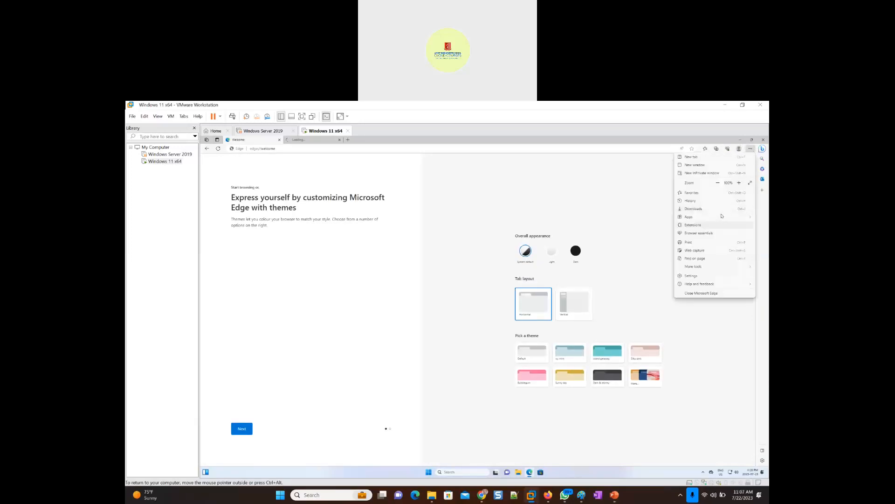
click(740, 182)
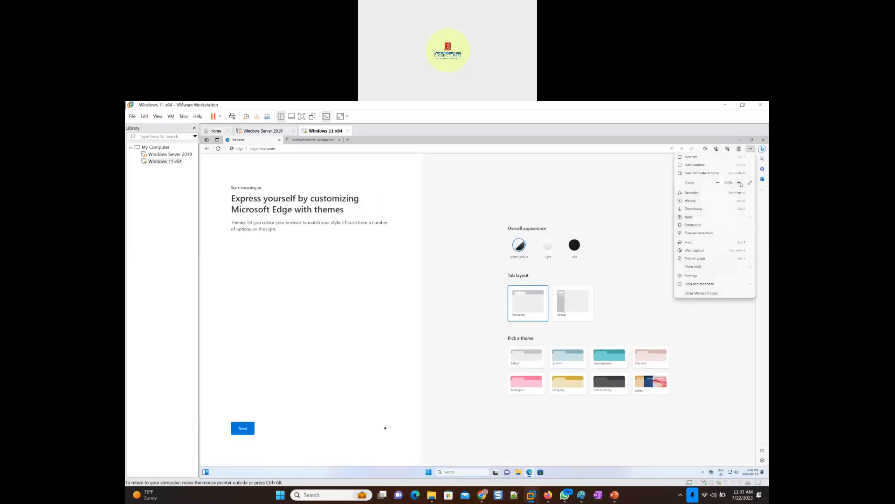
click(740, 182)
click(741, 183)
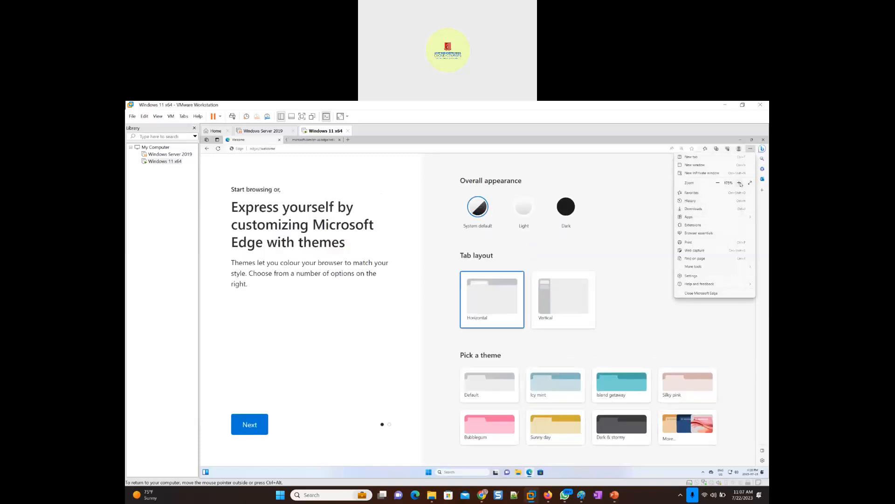
click(741, 183)
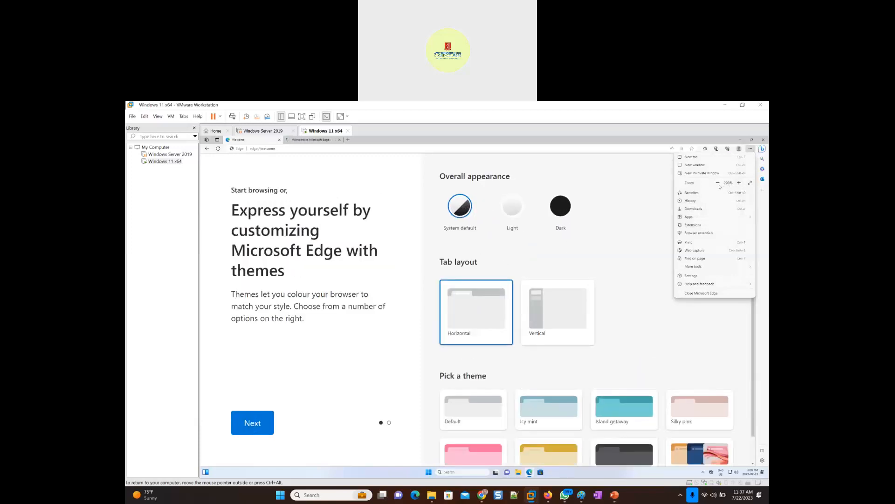
click(717, 185)
click(337, 162)
click(312, 142)
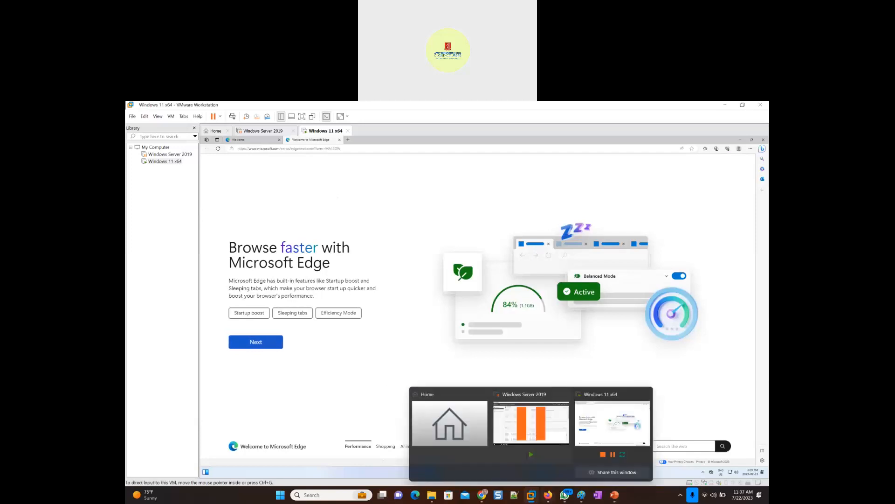
- Switch to Paint by opening a new blank window and maximizing it
mouse_move(582, 498)
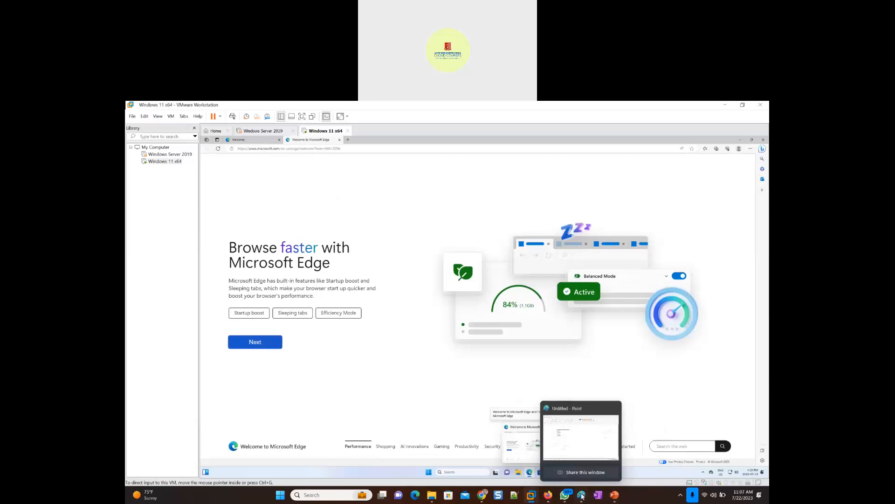
right_click(582, 498)
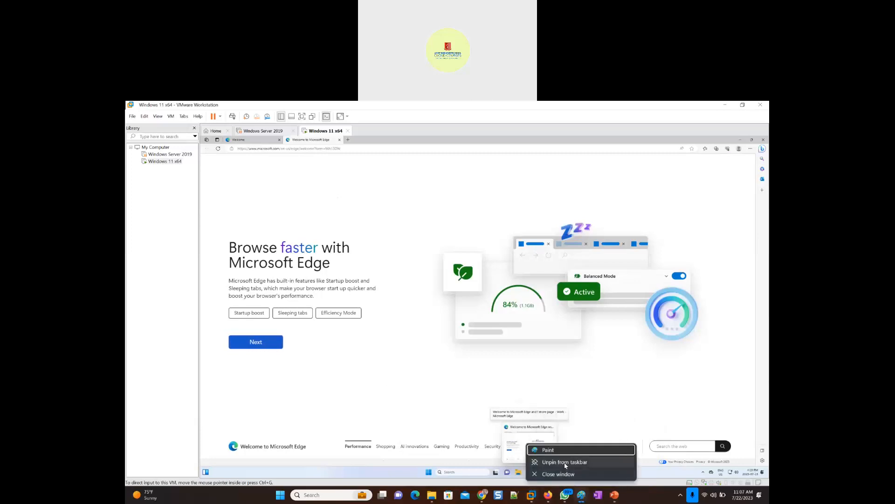
click(559, 450)
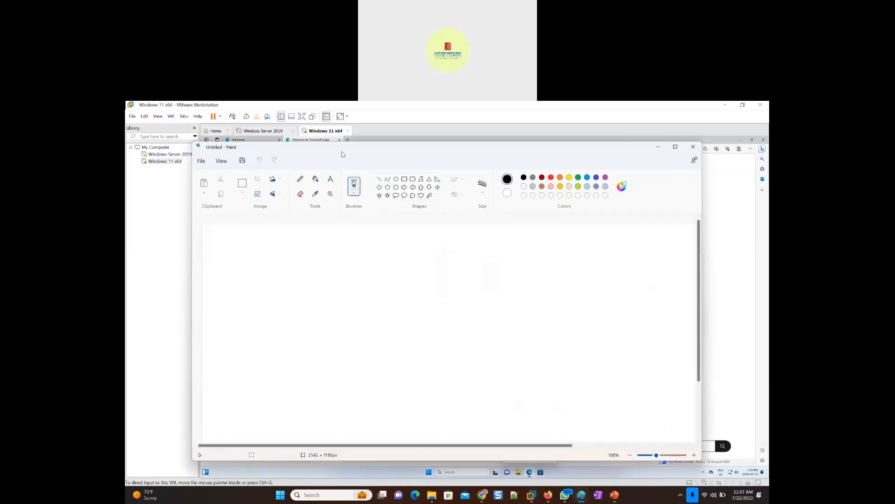
double_click(348, 150)
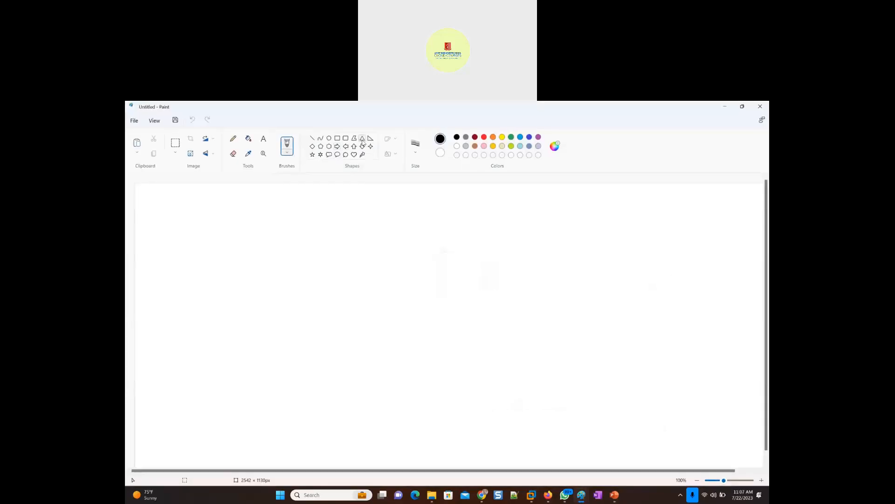
- Draw a triangle about 641 × 437 px in the canvas's lower-left area and label it "Toronto Branch" above
drag(163, 329, 324, 439)
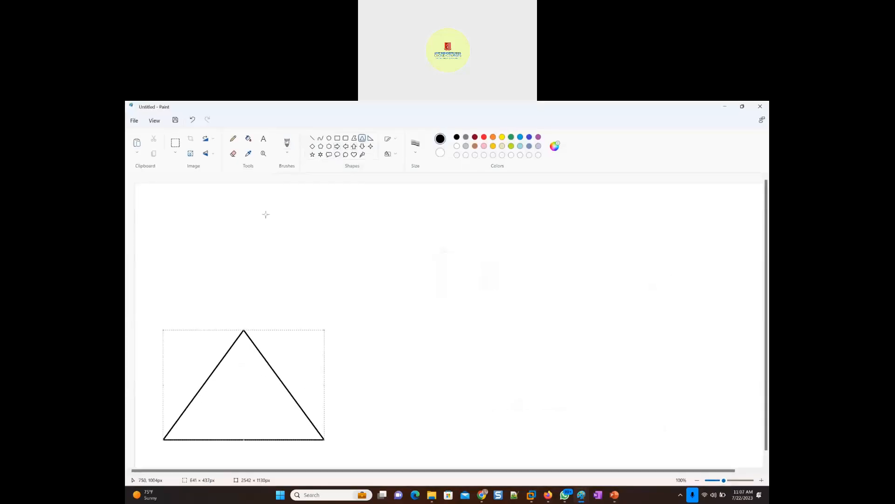
click(183, 311)
text(Toront)
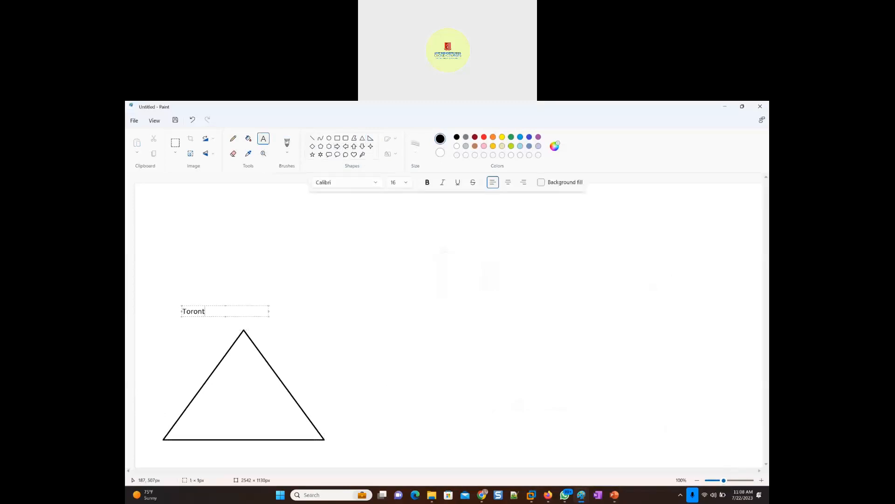
text(o Branch)
click(157, 353)
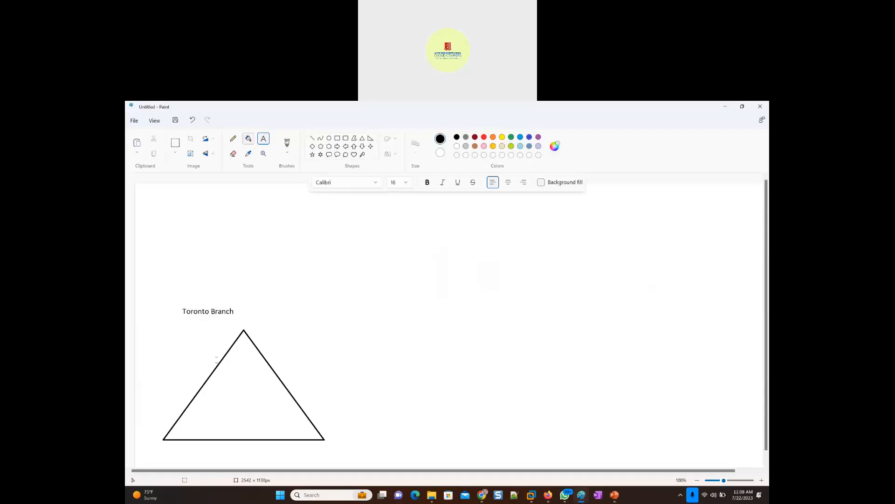
- Add the text "10K Users" beneath the Toronto Branch label
click(167, 335)
text(1)
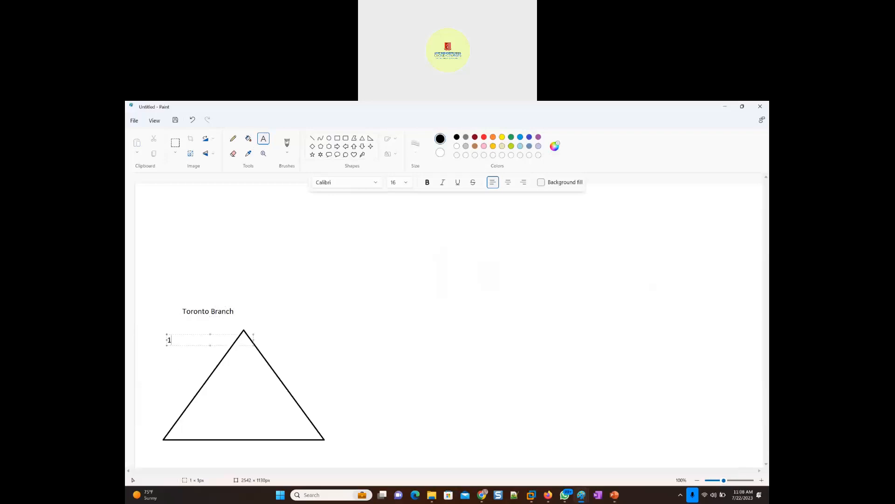
text(0K Users)
click(274, 275)
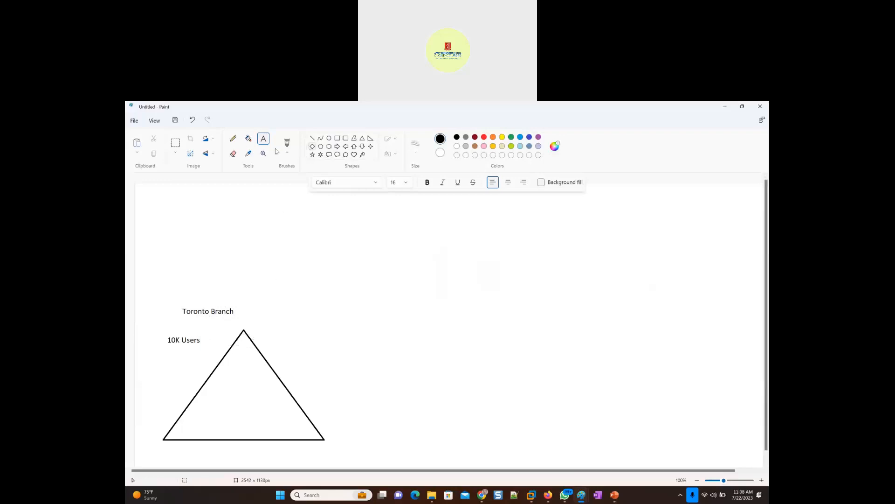
- Add a text block under "10K Users" reading "Windows 10/11" and "Accessing Ms Outlook and Teams"
click(179, 346)
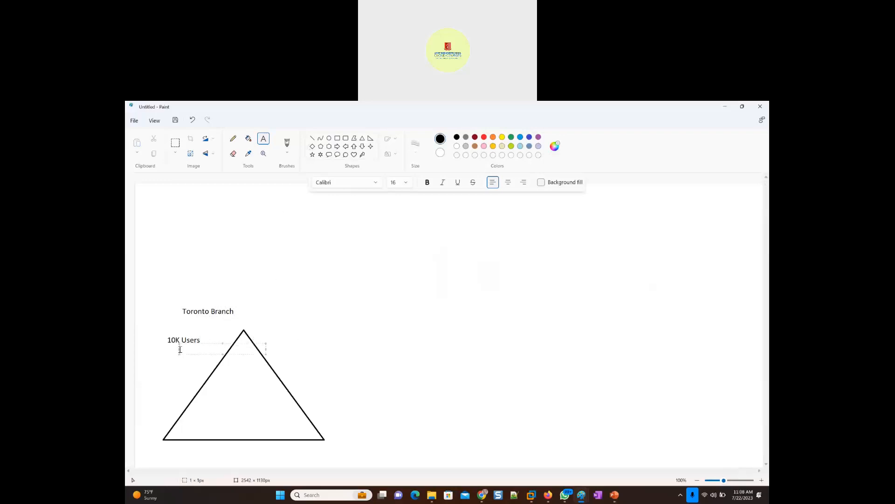
text(Windows 10/11)
key(Return)
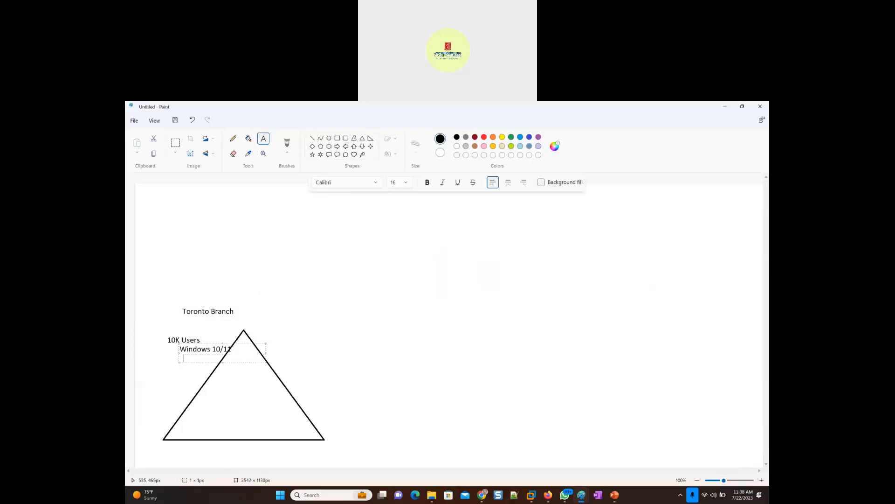
text(Accessing Ms Outlook)
key(Return)
text(and Teams)
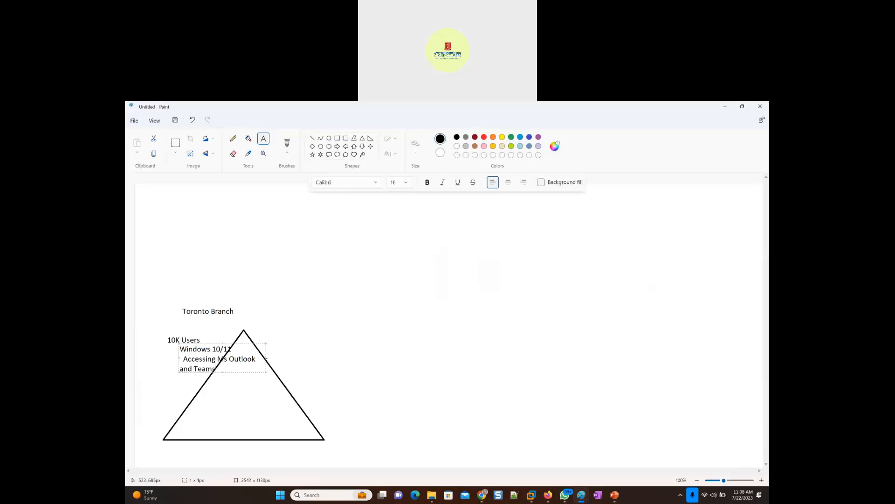
- Widen the Windows 10/11 text box to about 627 px, shift it left, and color its text purple
drag(266, 357, 336, 357)
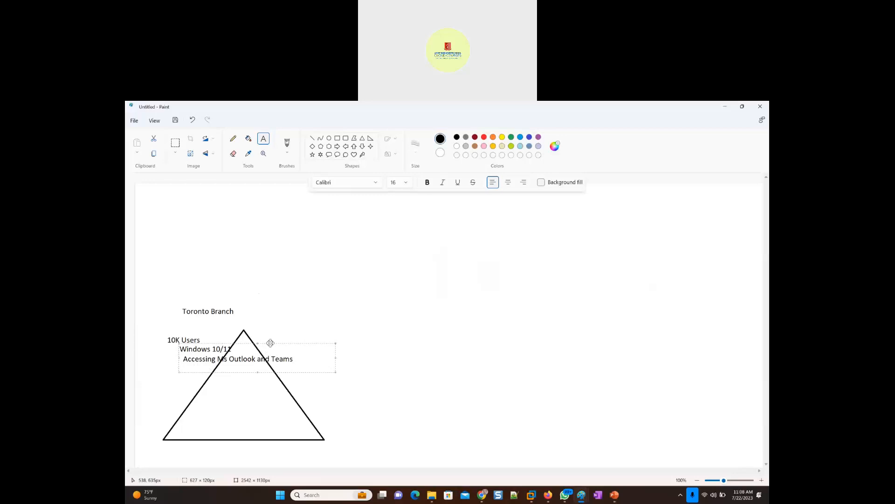
drag(270, 343, 242, 345)
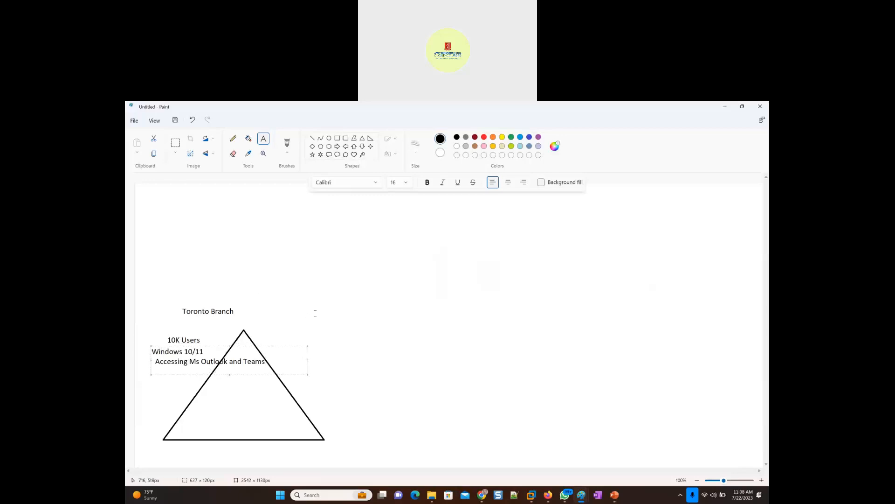
key(ctrl+a)
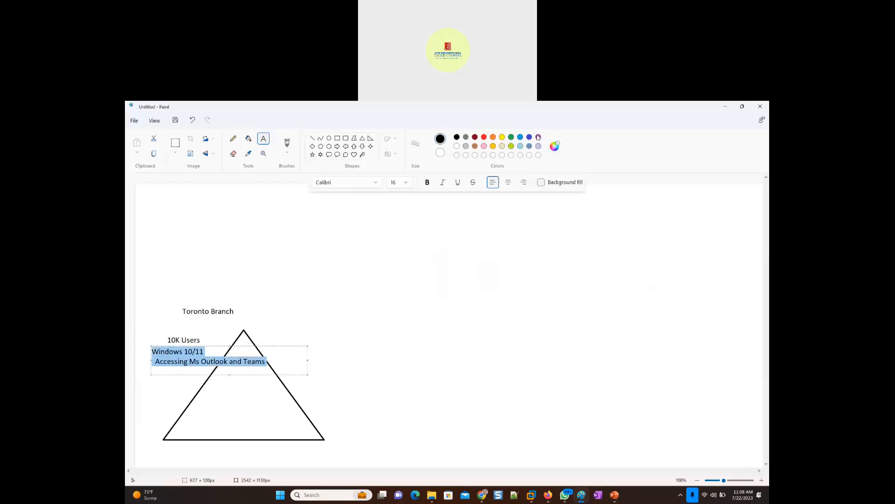
click(539, 137)
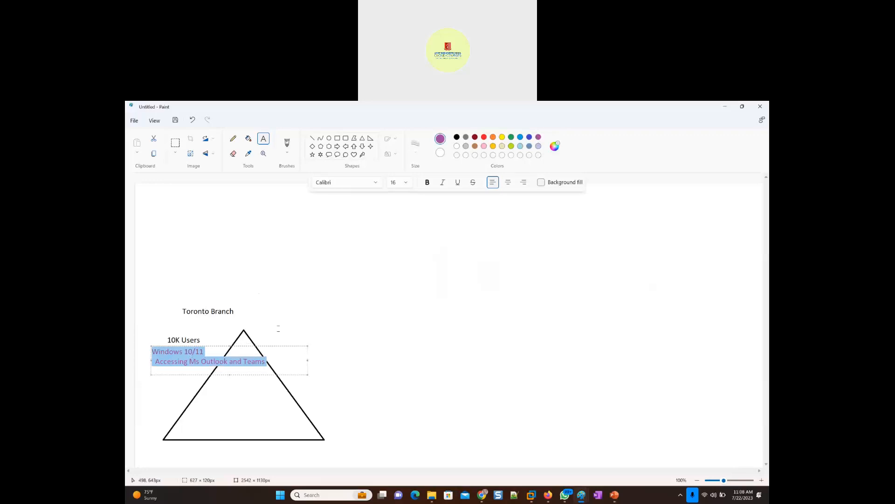
click(217, 380)
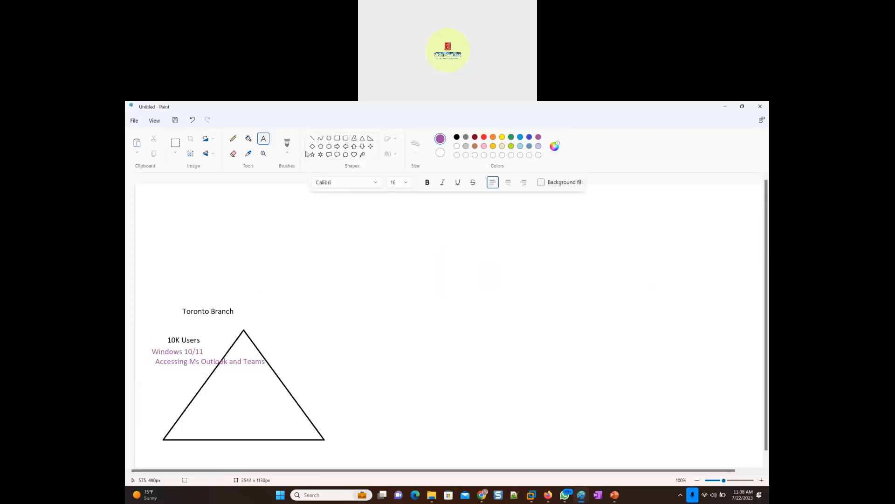
- Draw a black cloud callout in the canvas's upper-right area and title it "Microsoft 365 Services" inside
click(345, 154)
drag(577, 189, 747, 283)
click(457, 138)
click(263, 139)
click(628, 212)
text(Microsoft 365 Services)
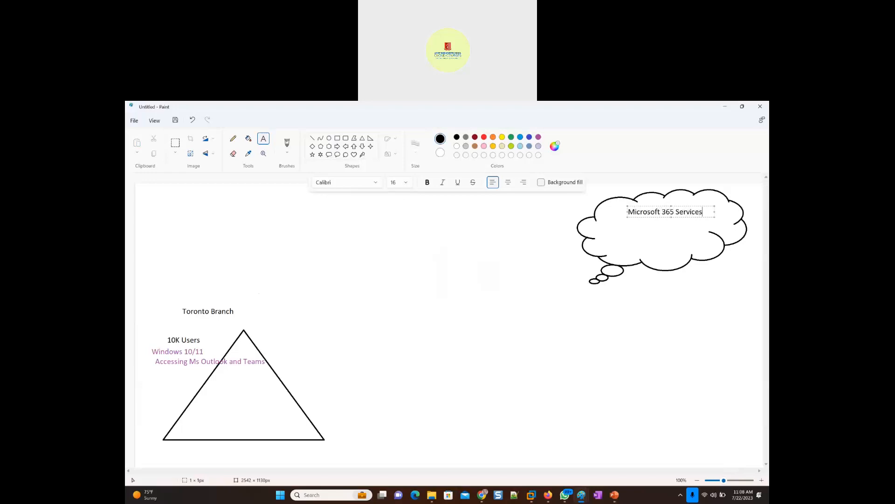
- List "- Azure AD", "- Exchange Online", "- Teams Online" and "- Sharepoint Online" under the cloud's title
key(Return)
text(- Azure AD)
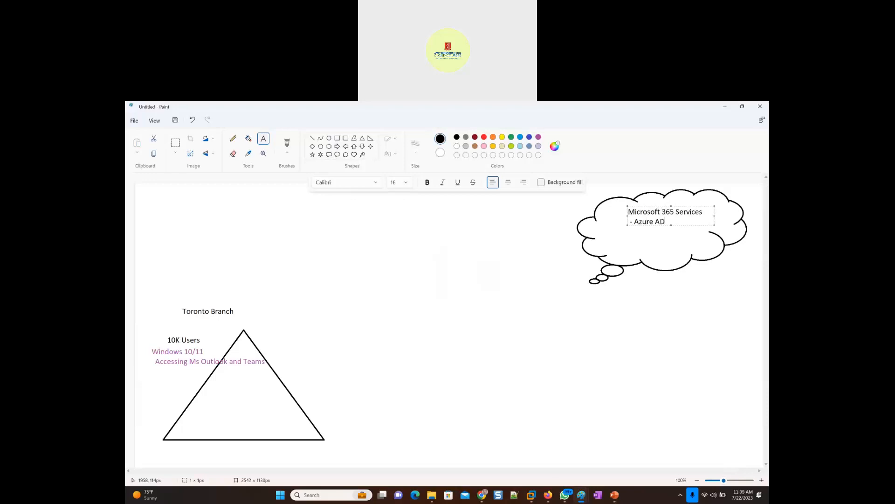
key(Return)
text(- Ech)
key(BackSpace)
text(xchange Online)
key(Return)
text(- Teams Online)
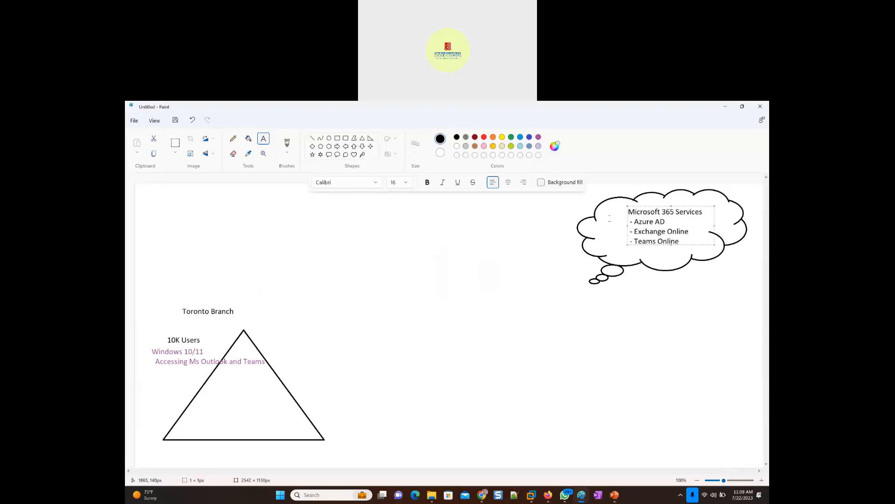
key(Return)
text(- Sharepoint Online)
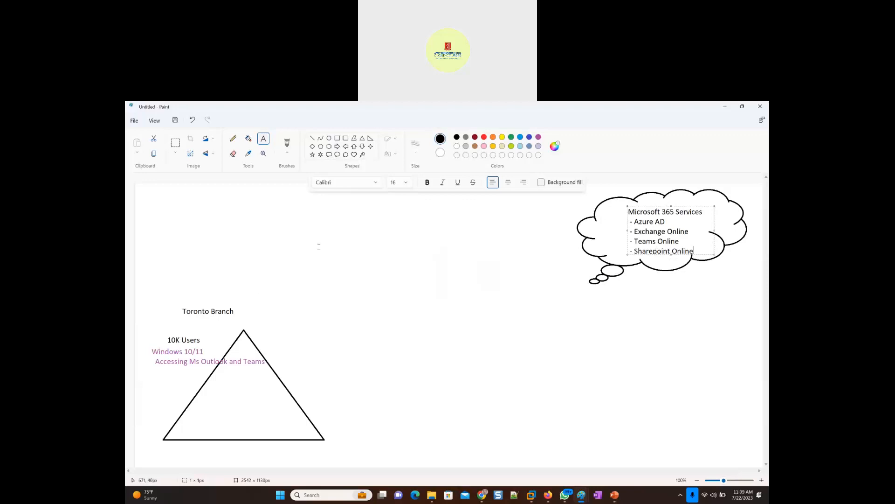
click(235, 141)
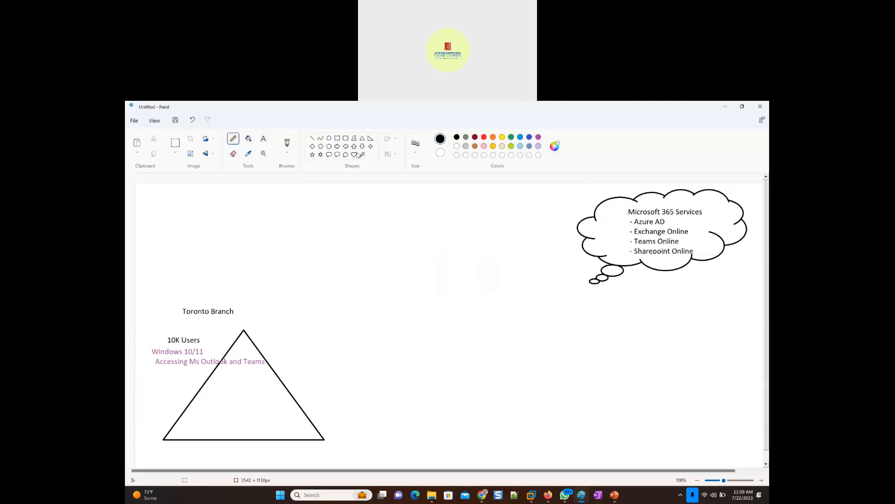
click(337, 138)
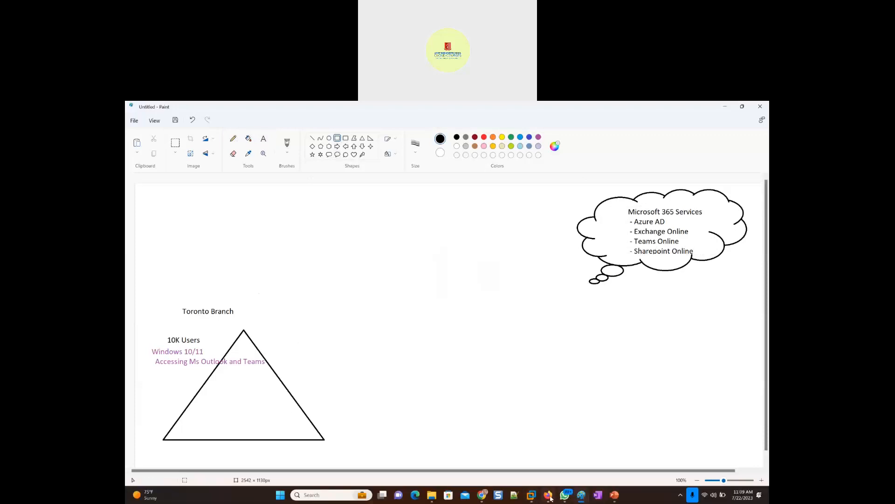
- Switch to the Chrome window with the Webex recordings and search Google for "laptop" in a new tab
click(482, 499)
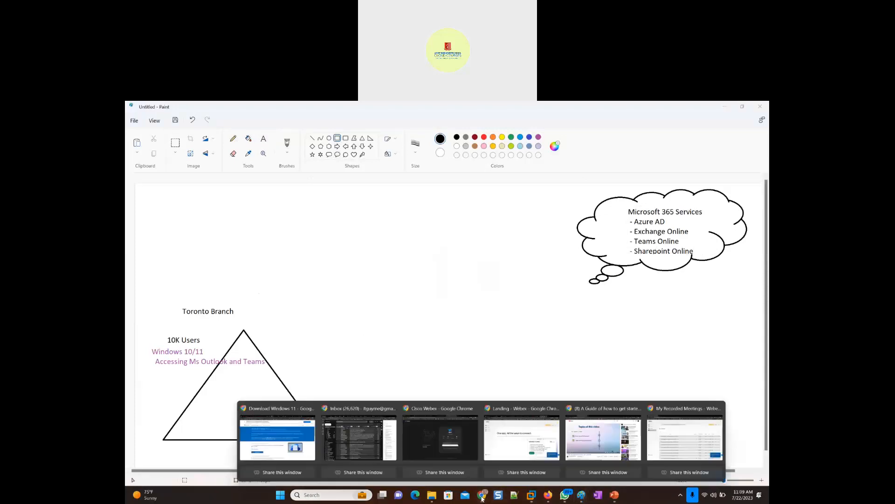
click(673, 434)
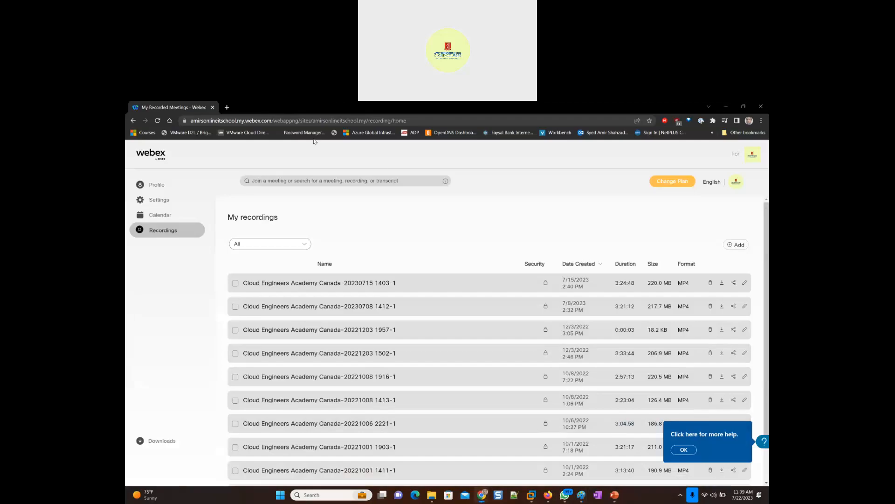
click(227, 107)
text(laptop)
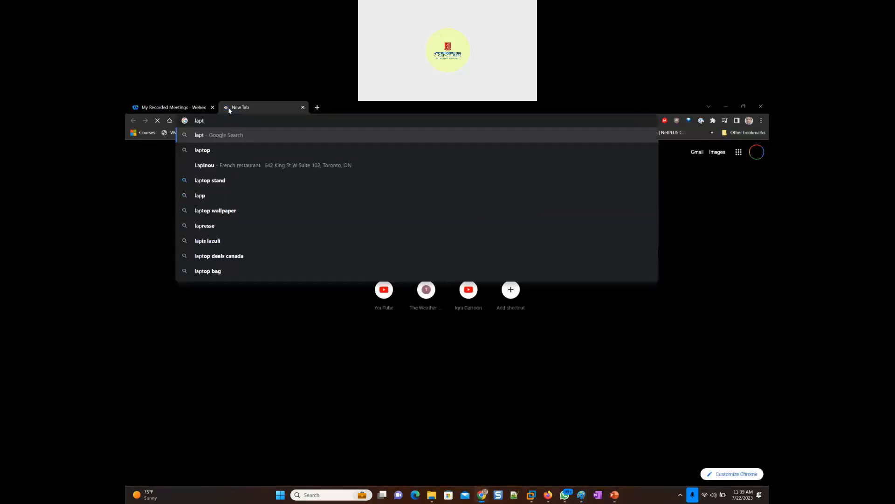
key(Return)
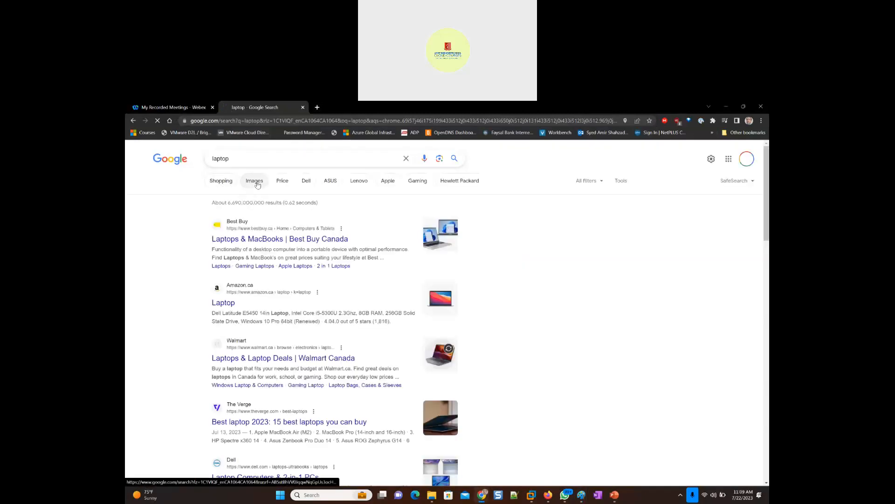
- Show the image results for laptop and copy the first Surface Laptop picture
click(256, 182)
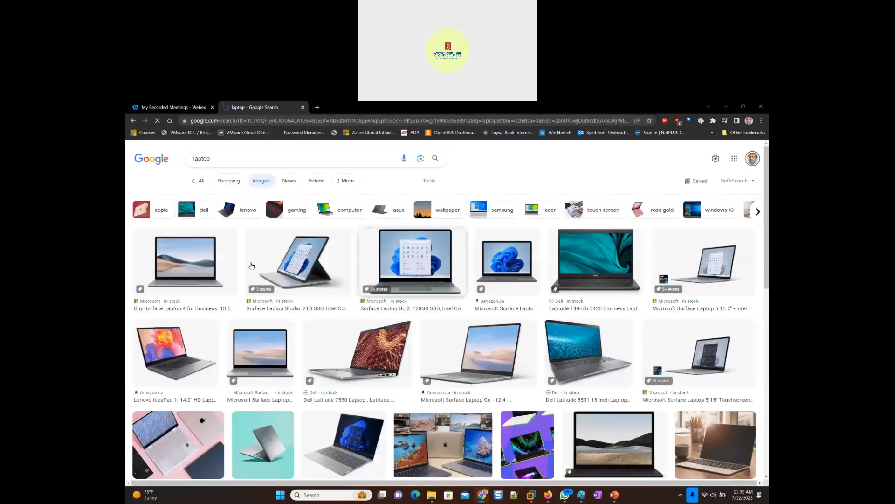
right_click(186, 262)
click(213, 338)
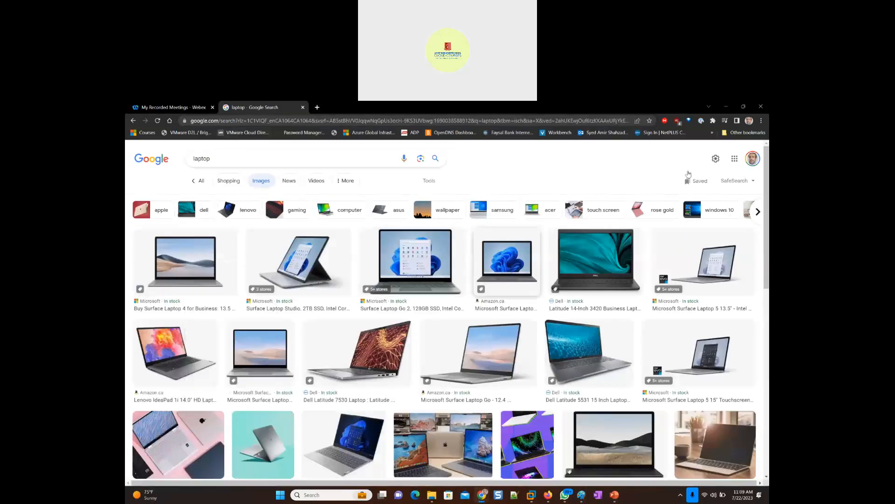
- Switch to Paint, paste the copied laptop picture and place it just outside the triangle's lower-right corner
key(alt+Tab)
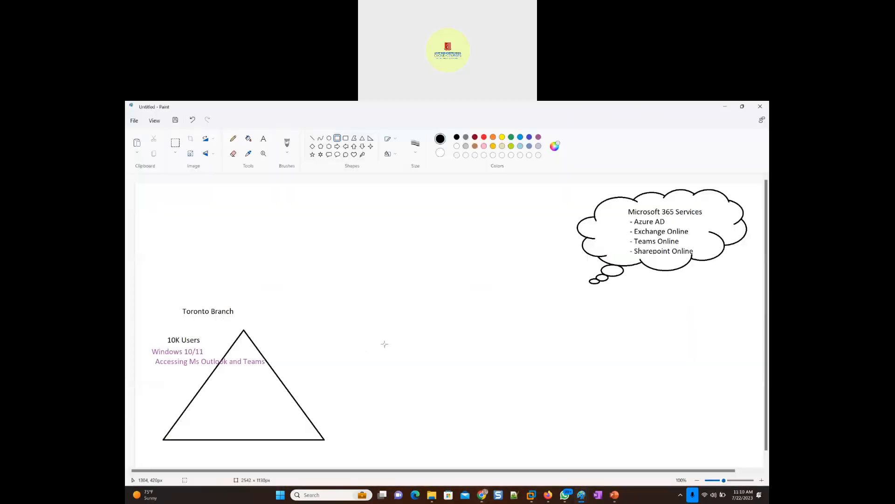
key(ctrl+v)
drag(184, 210, 384, 418)
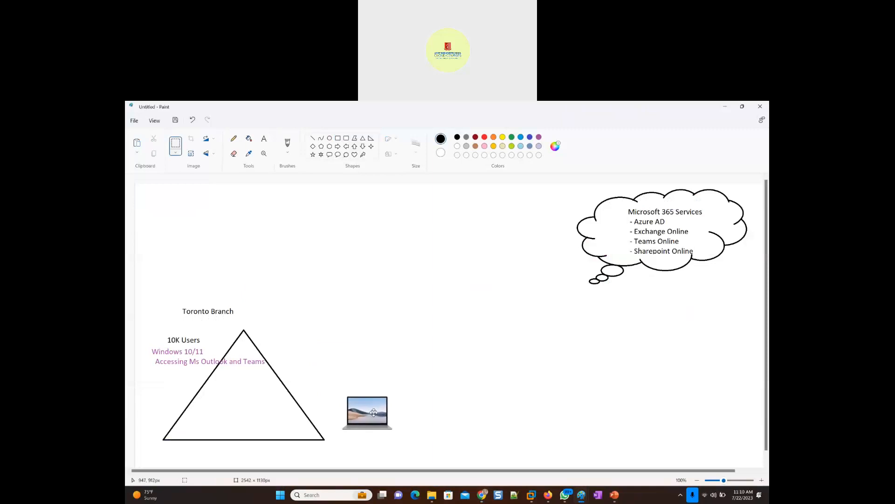
click(359, 342)
- Label the laptop picture with the text "Ms outlook and ms Teams" beside its upper-right corner
click(264, 139)
click(389, 388)
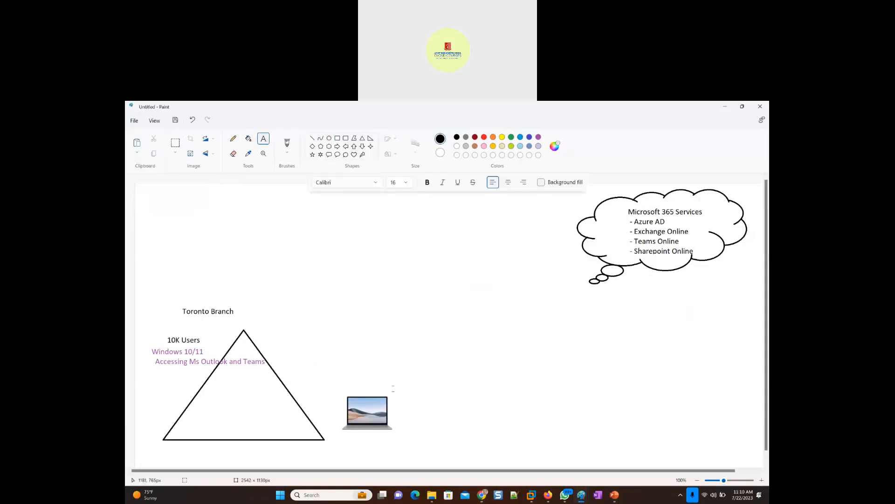
text(M)
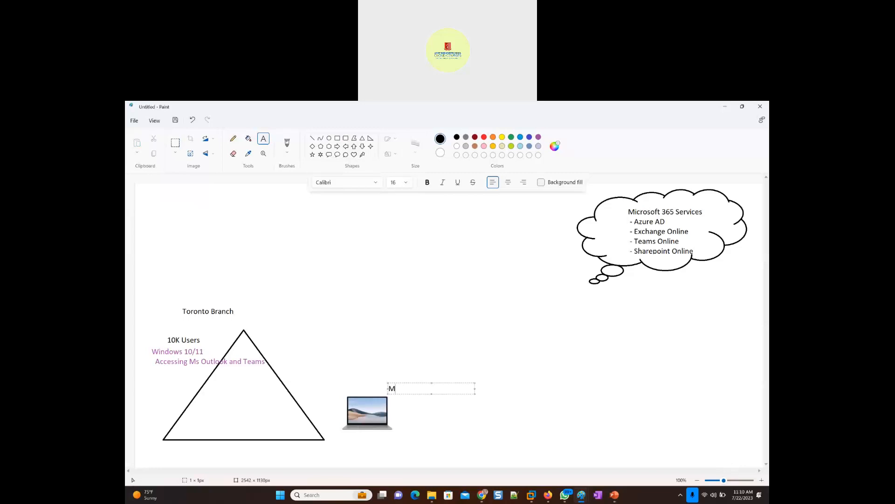
text(s outlook and ms Teams)
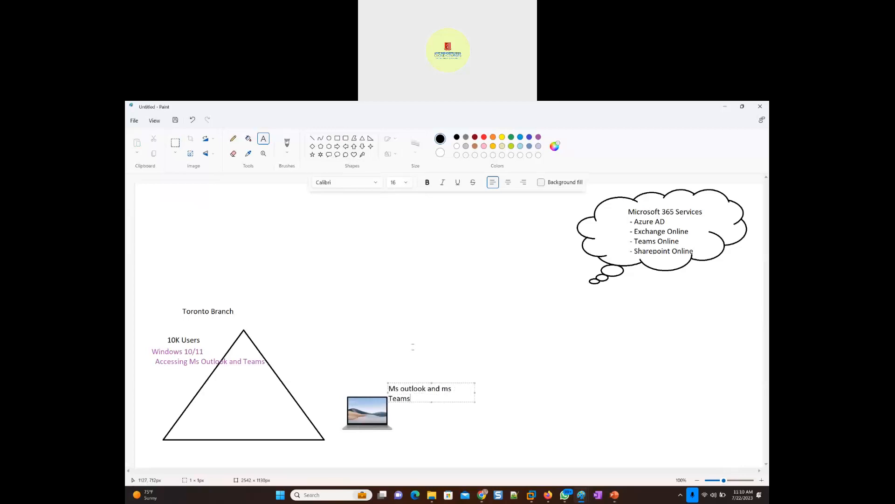
- Draw two freehand pencil arrows, from the laptop to "Exchange Online" and from its label to "Teams Online" in the cloud
click(234, 139)
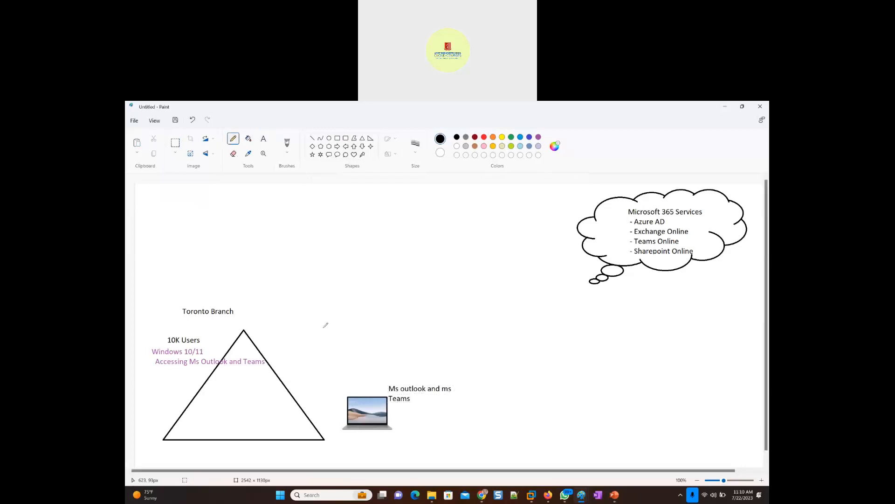
mouse_move(354, 391)
mouse_down()
mouse_move(352, 372)
mouse_move(451, 247)
mouse_move(621, 232)
mouse_up()
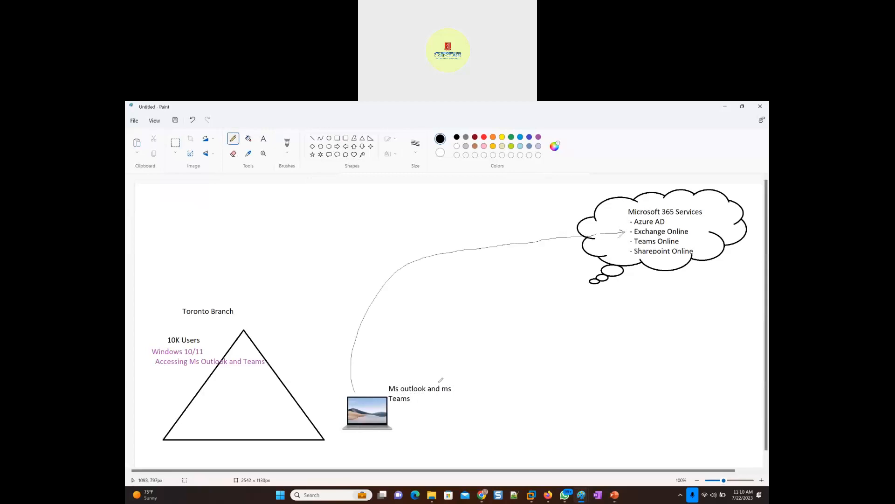
mouse_move(451, 381)
mouse_down()
mouse_move(585, 245)
mouse_move(629, 241)
mouse_up()
- Capture a screen snip of the whole Toronto Branch and Microsoft 365 Services diagram
key(super+shift+s)
drag(137, 184, 762, 448)
key(alt+Tab)
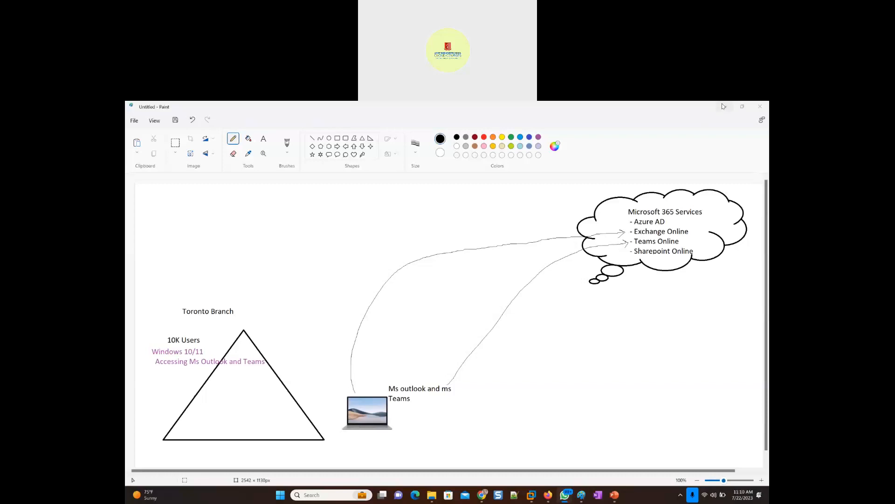
- Switch to PowerPoint, paste the diagram as a picture on slide 7 and apply the first Designer layout
click(614, 494)
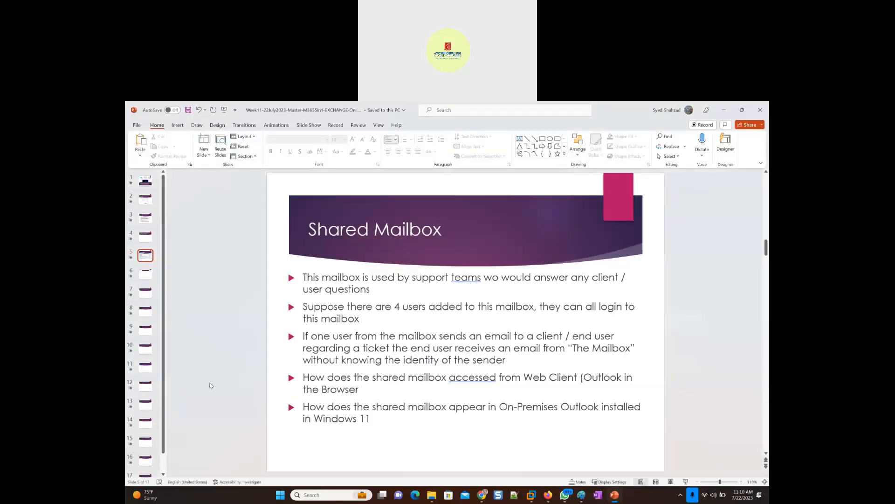
click(145, 291)
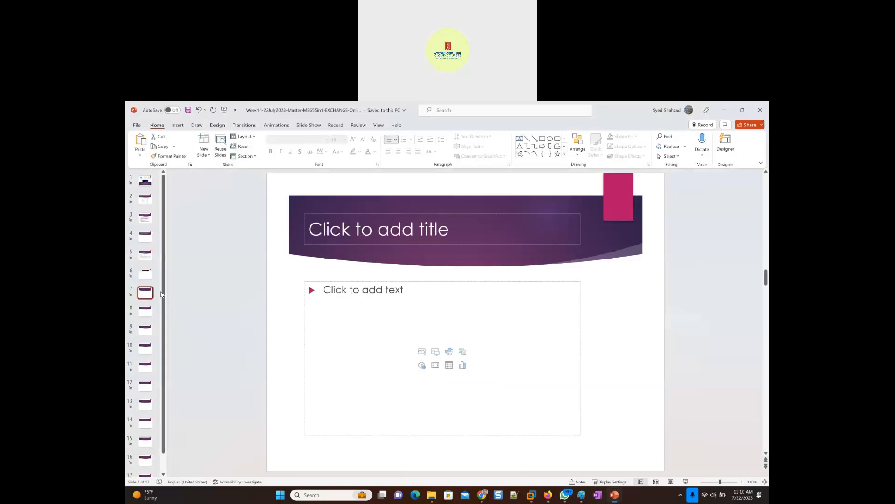
right_click(288, 326)
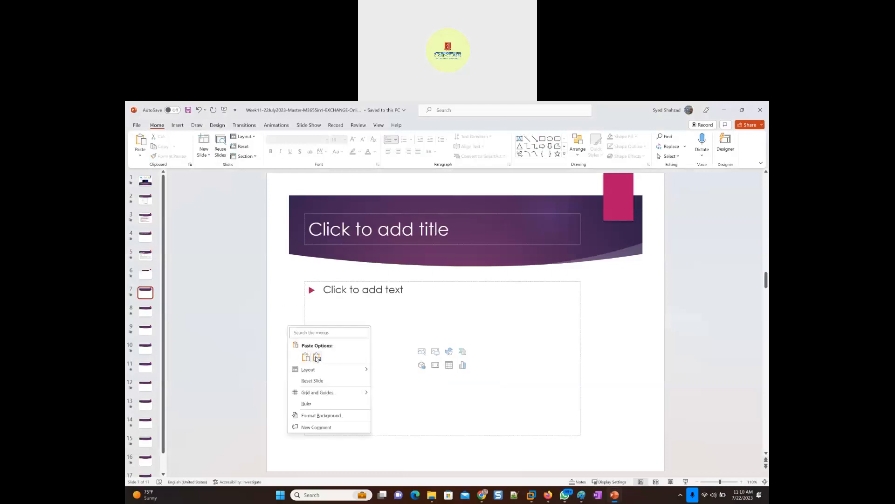
click(317, 357)
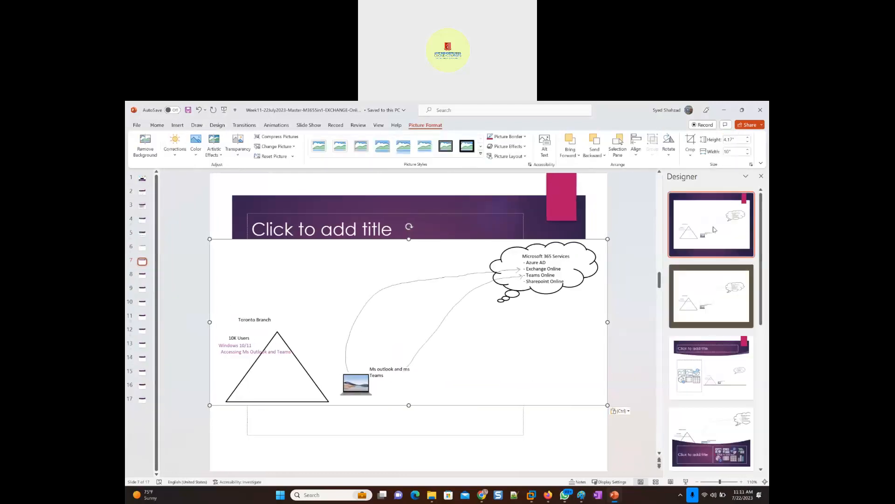
click(714, 228)
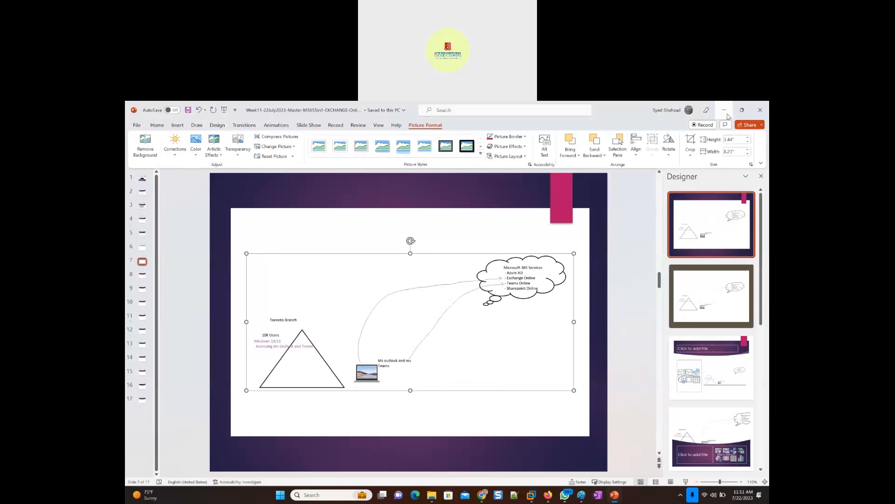
click(725, 110)
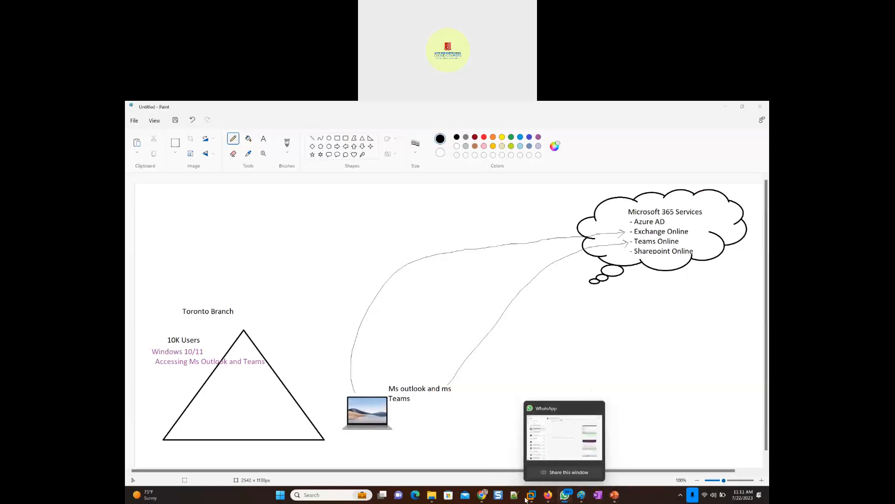
- Switch to the Windows 11 x64 virtual machine in VMware, zoom in on Edge's welcome page and close the browser
mouse_move(531, 495)
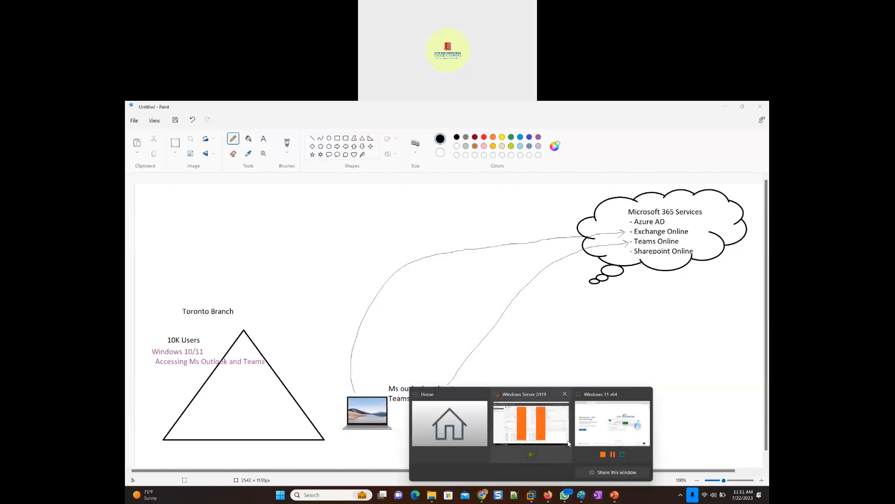
click(602, 432)
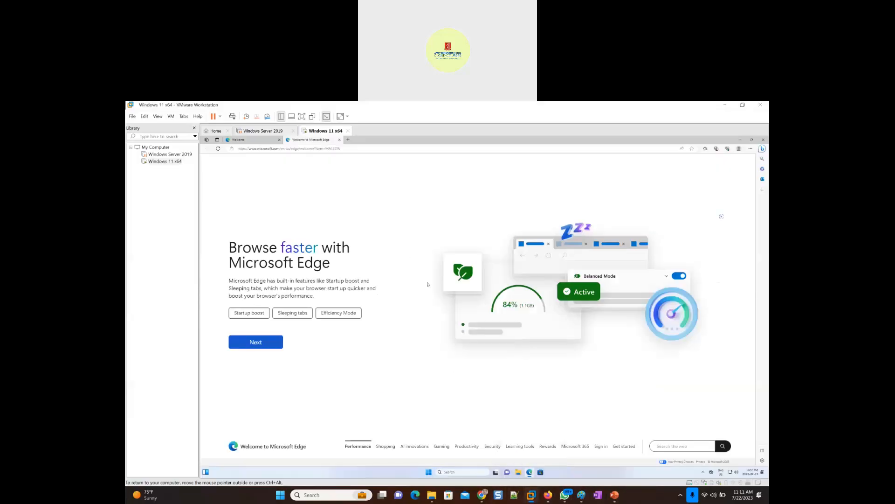
click(751, 150)
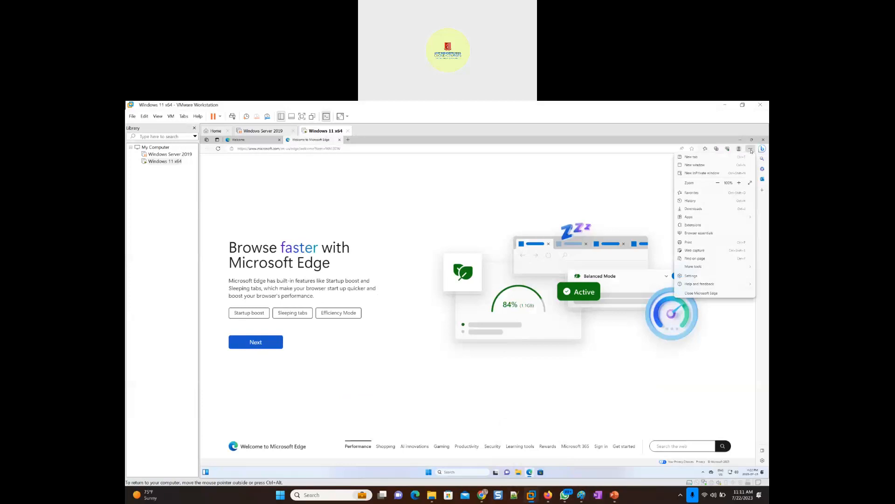
click(740, 182)
click(739, 183)
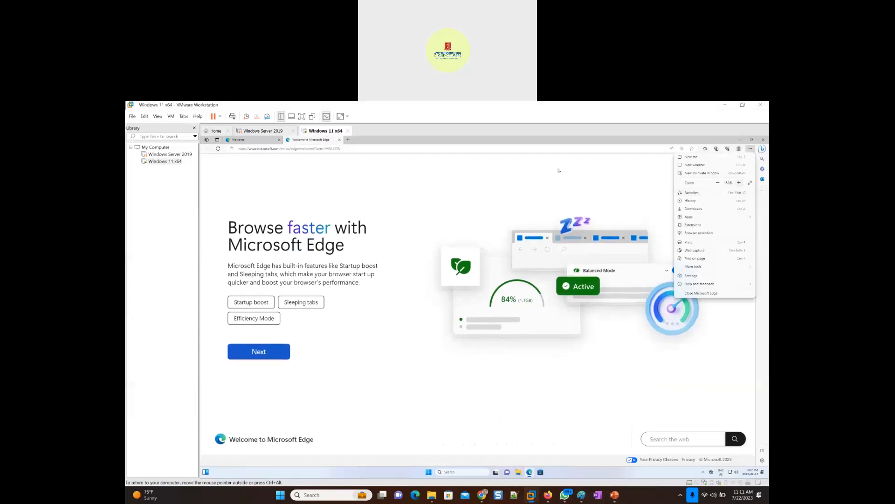
click(357, 148)
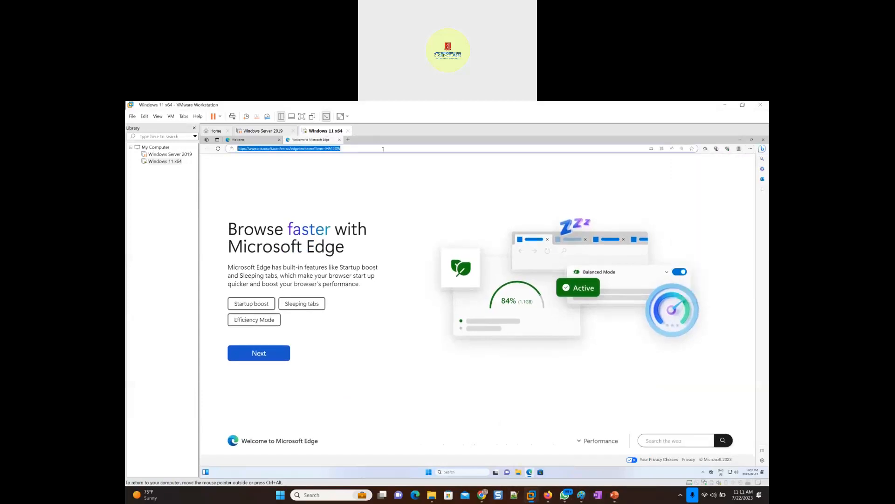
click(764, 141)
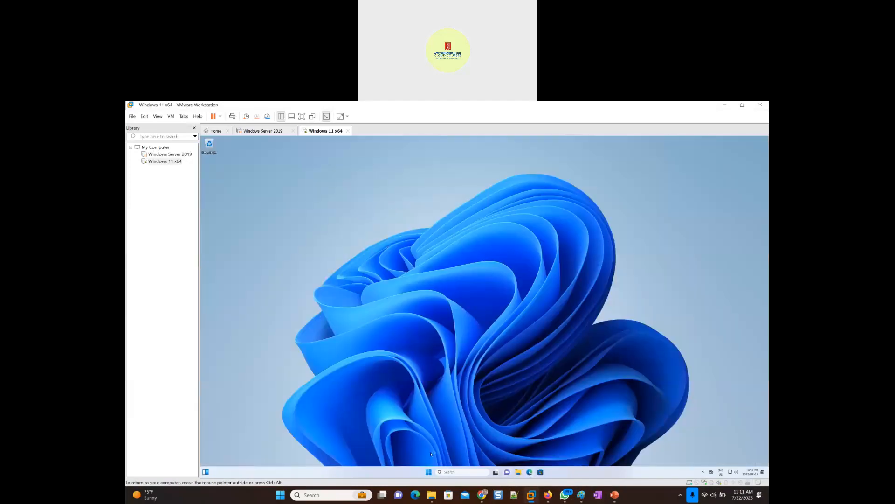
- Open Command Prompt in the Windows 11 virtual machine and run whoami
click(428, 472)
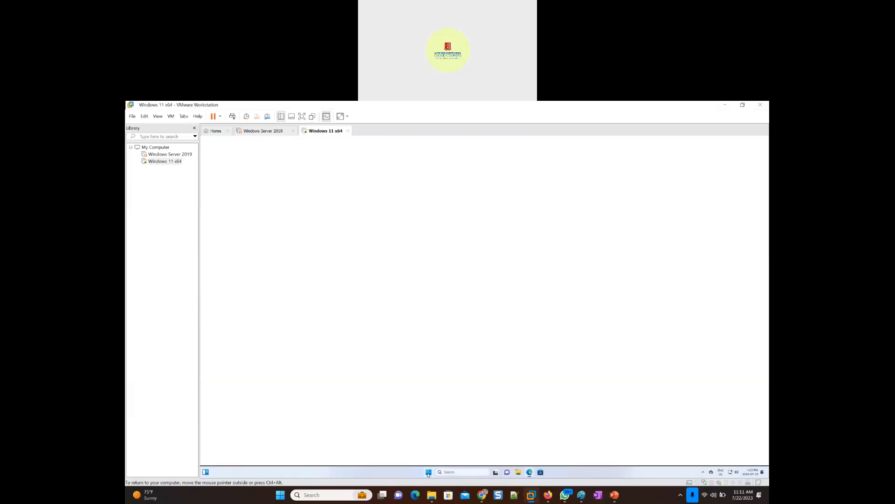
click(452, 472)
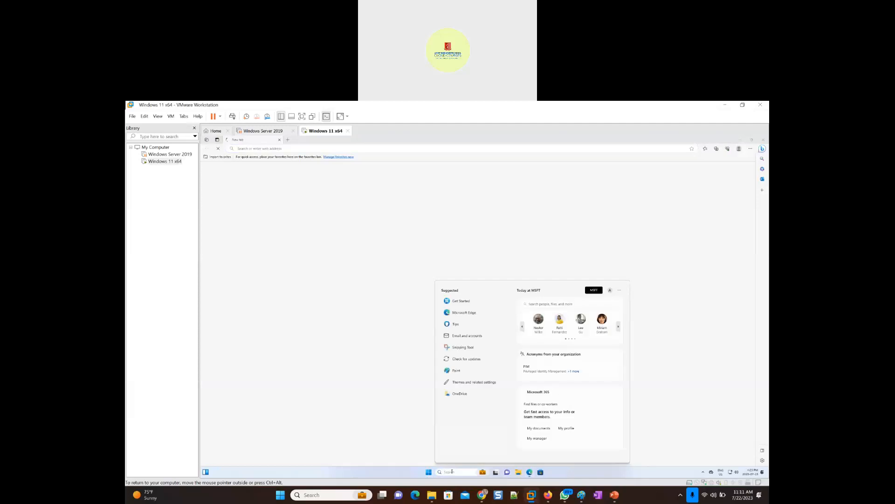
text(cmd)
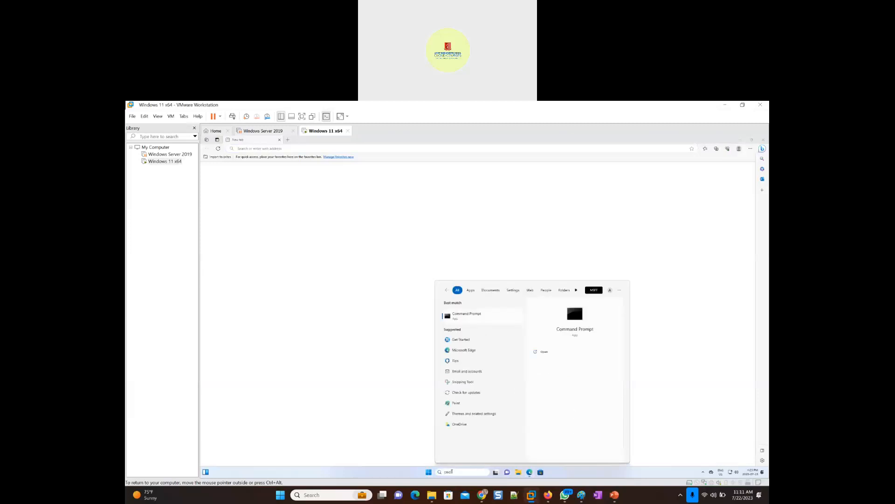
key(Return)
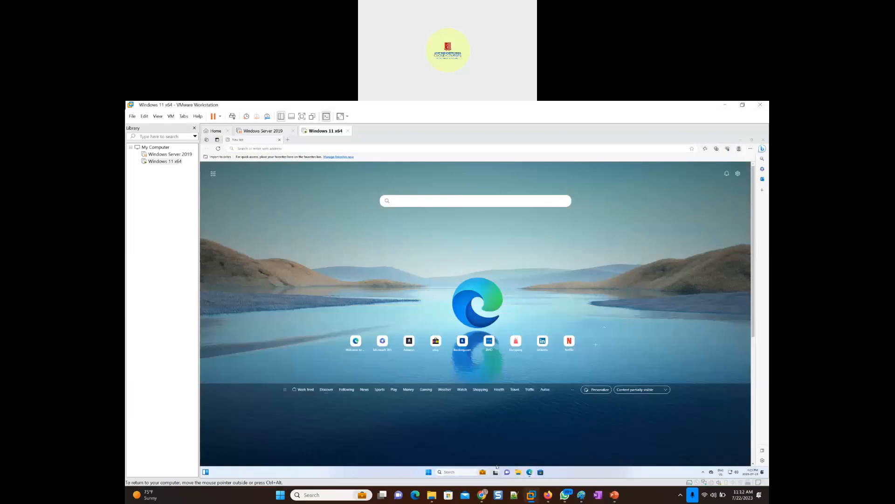
mouse_move(482, 494)
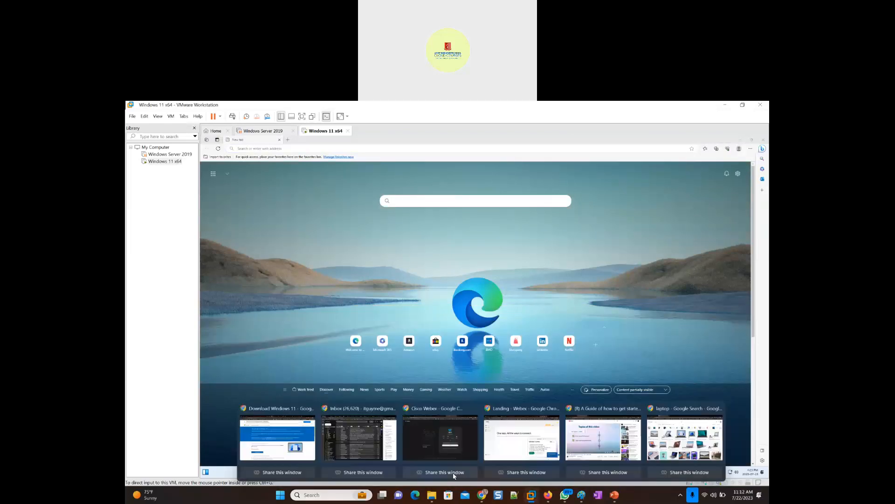
click(307, 200)
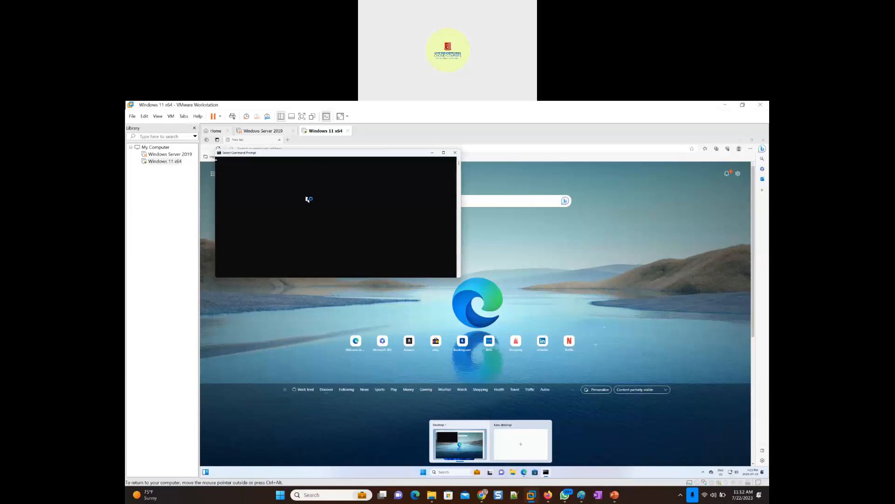
text(whoami)
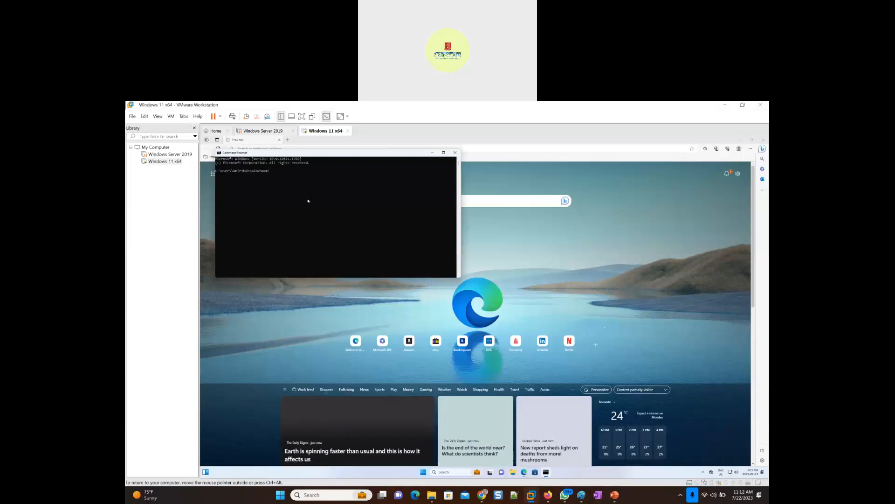
key(Return)
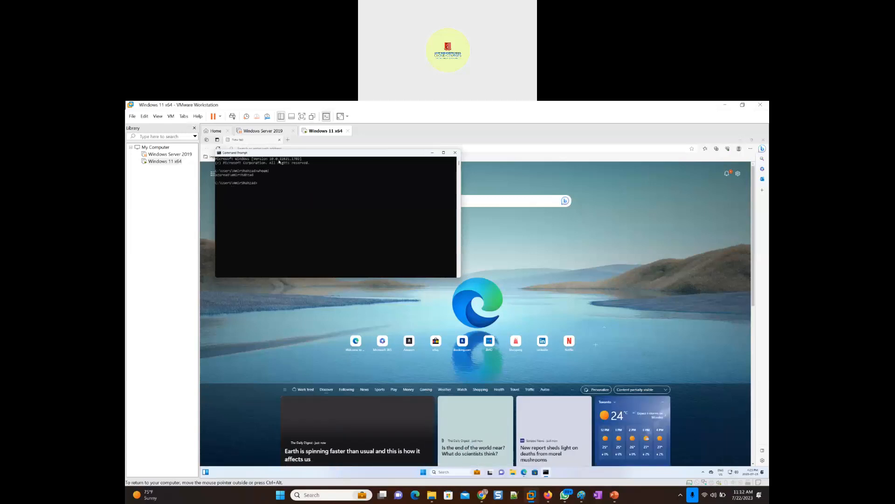
- Move the Command Prompt window toward the middle of the desktop and set its font to a much larger size
drag(273, 153, 355, 235)
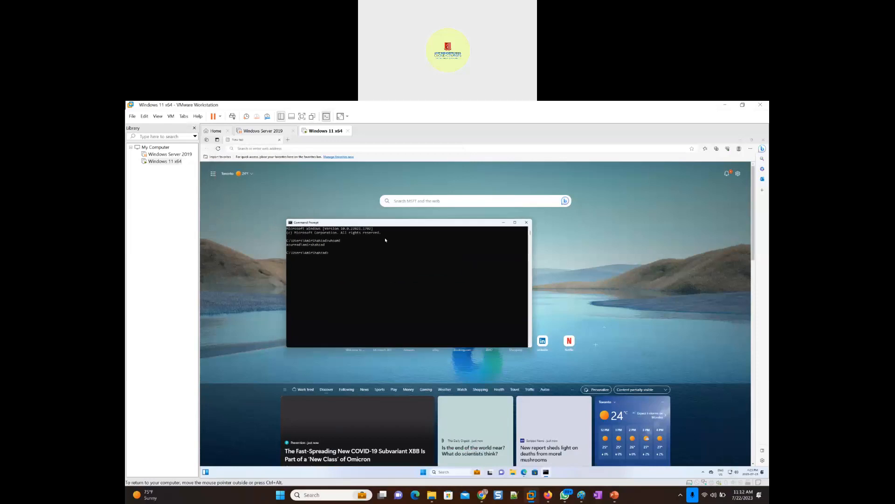
click(290, 223)
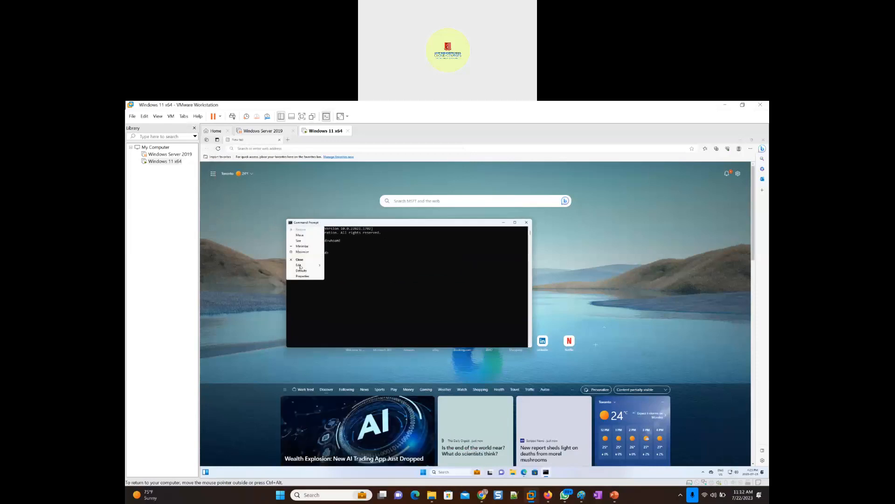
mouse_move(301, 265)
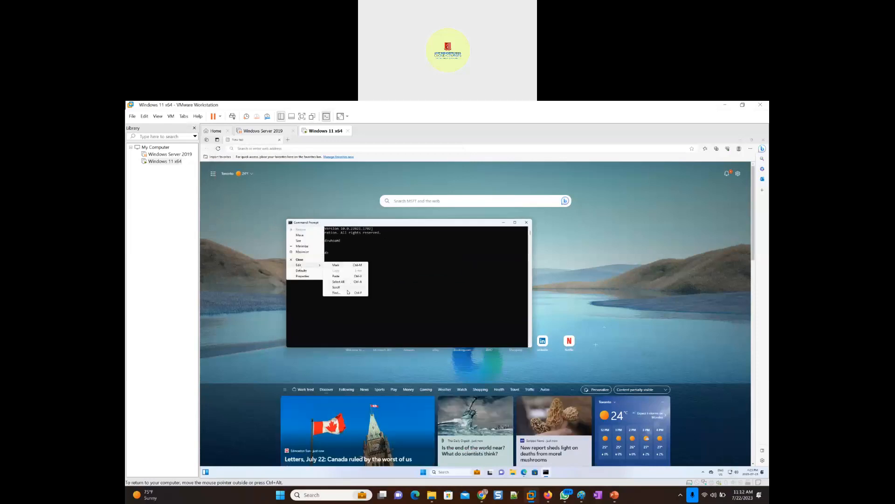
click(318, 276)
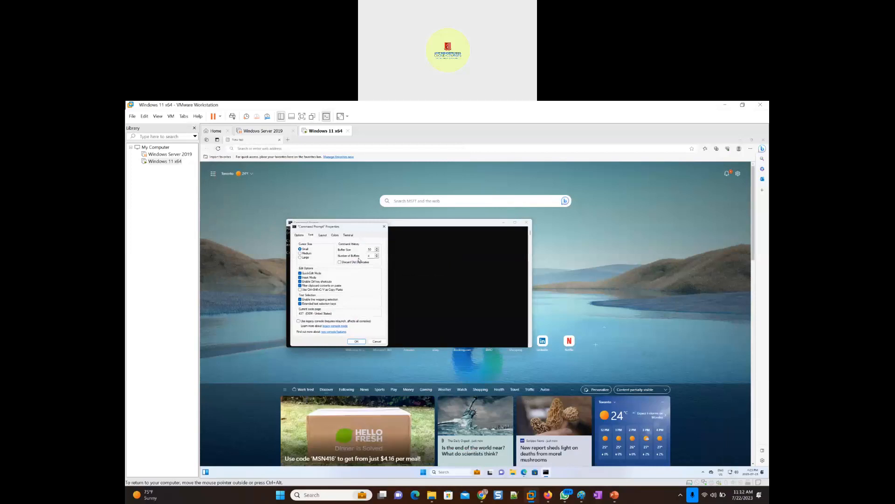
click(311, 235)
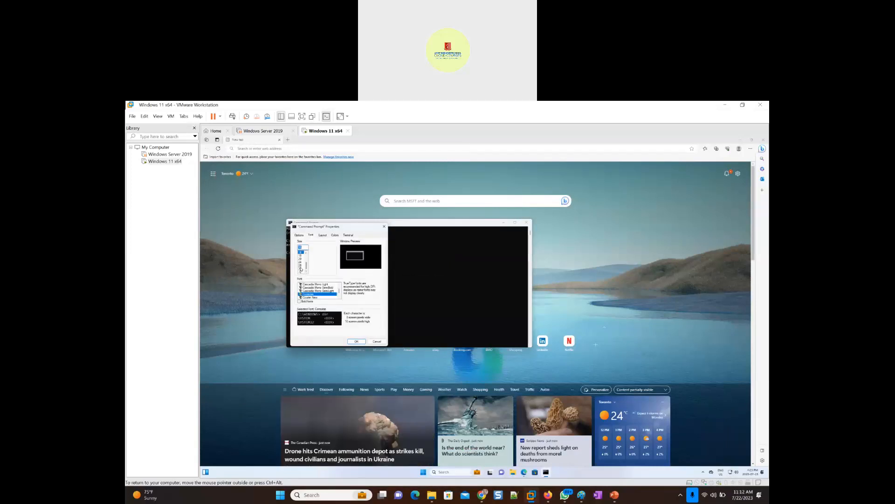
click(301, 270)
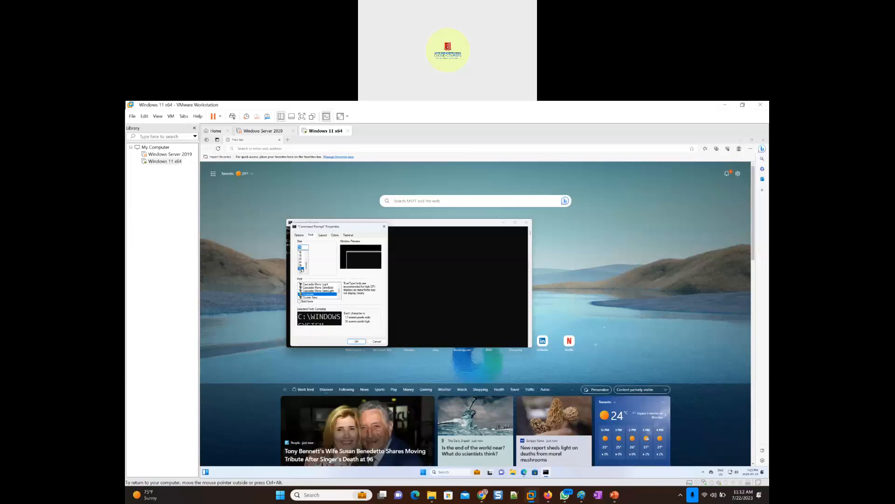
click(356, 341)
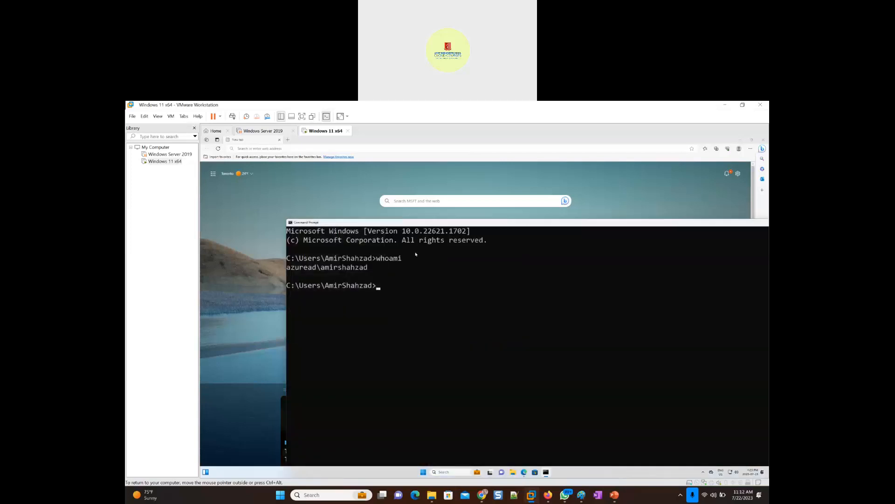
- Move Command Prompt aside and minimize it, and open Outlook from the app launcher on Edge's new tab page
drag(426, 223, 380, 196)
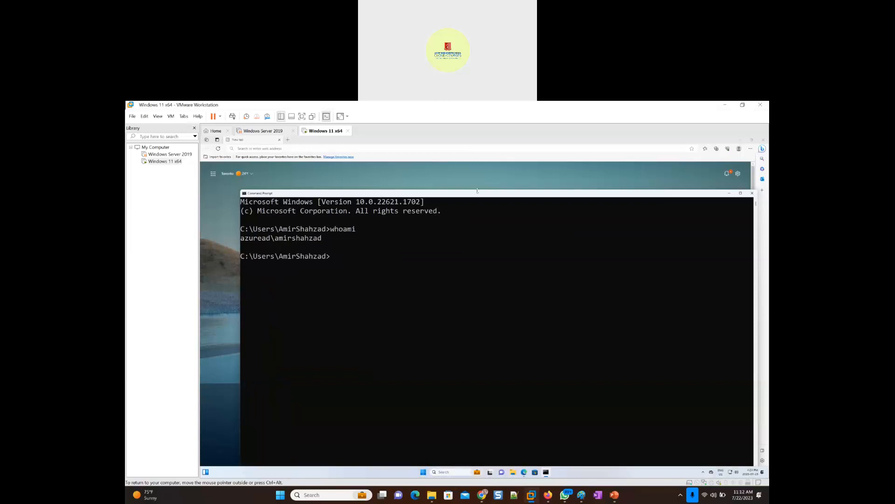
click(728, 194)
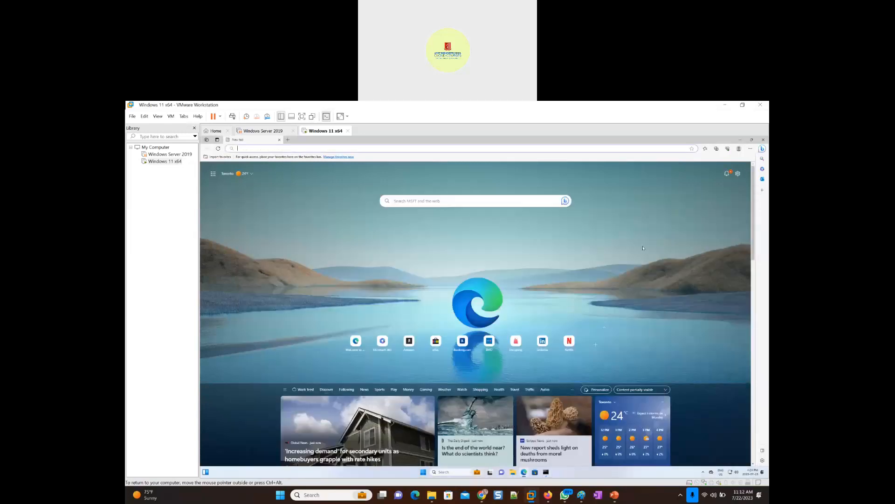
click(455, 260)
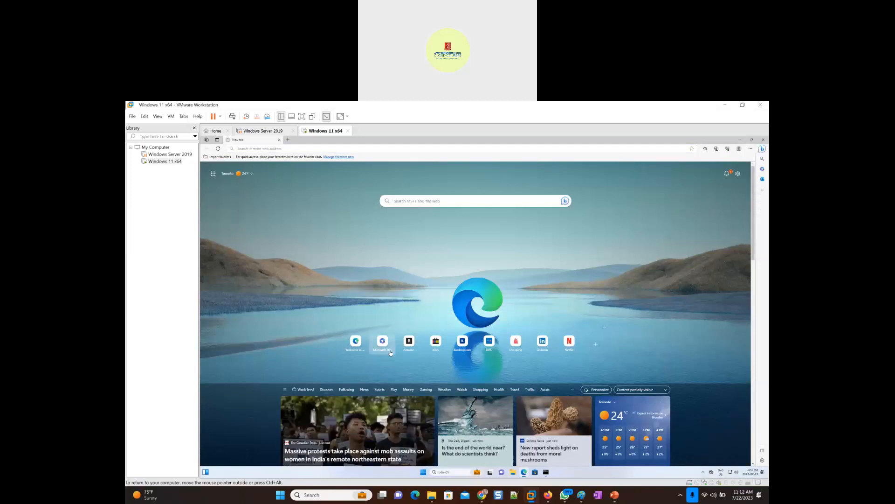
click(299, 149)
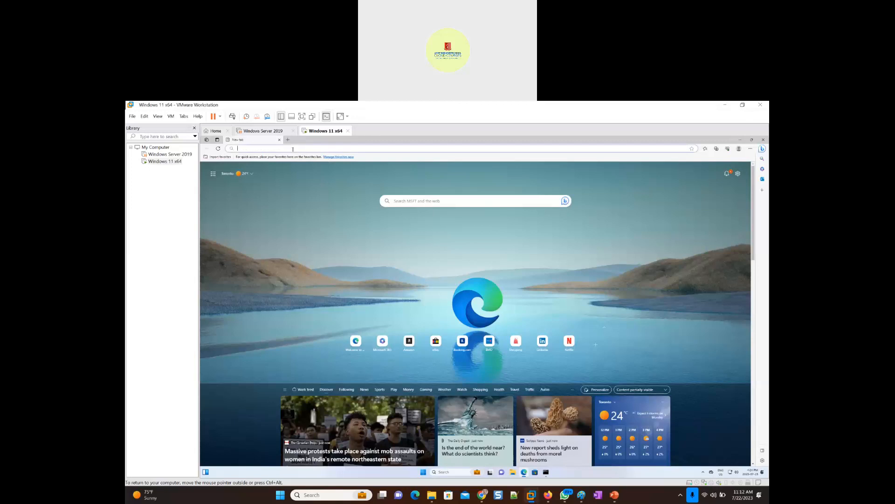
click(213, 174)
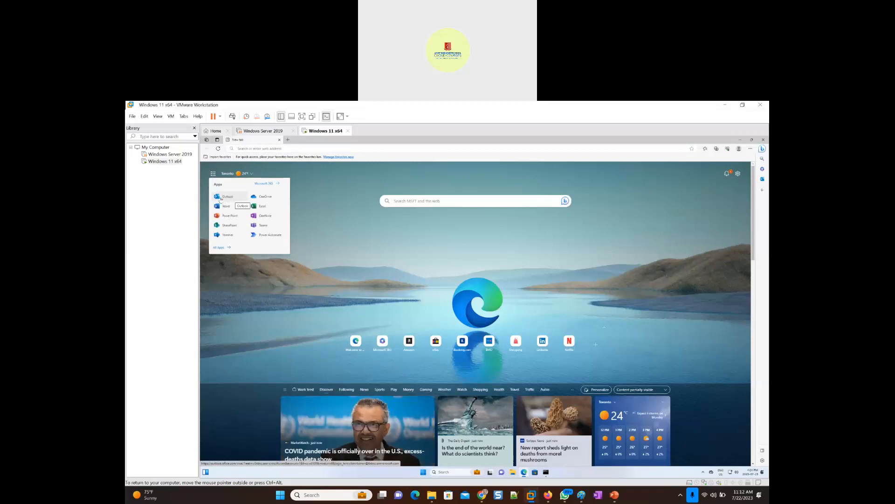
click(224, 198)
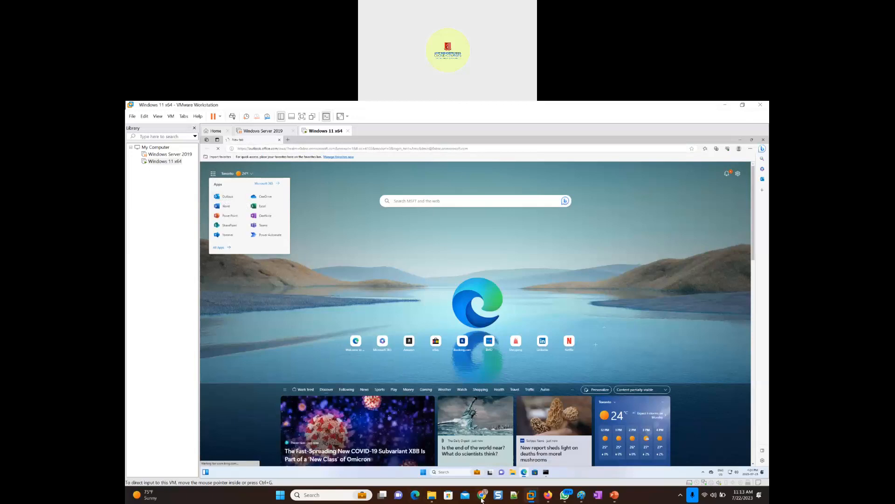
- Zoom in on the Outlook inbox page in Edge so the mail list is shown much larger
mouse_move(548, 497)
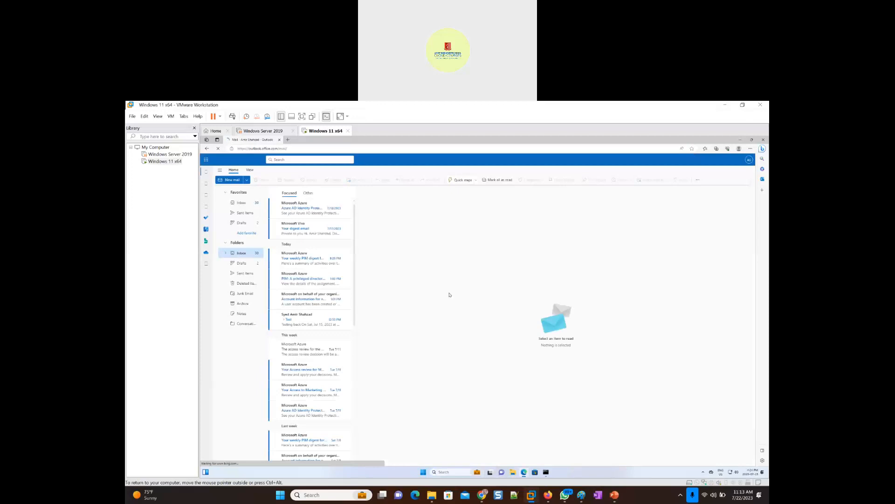
click(750, 149)
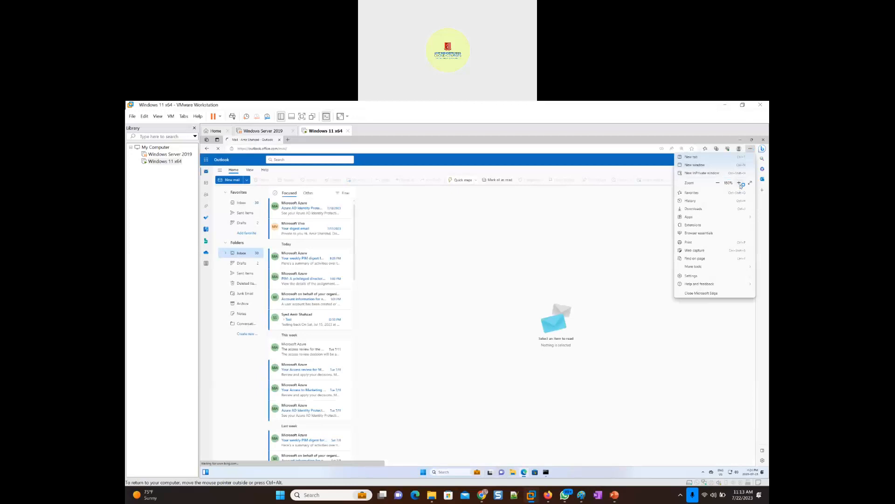
click(471, 239)
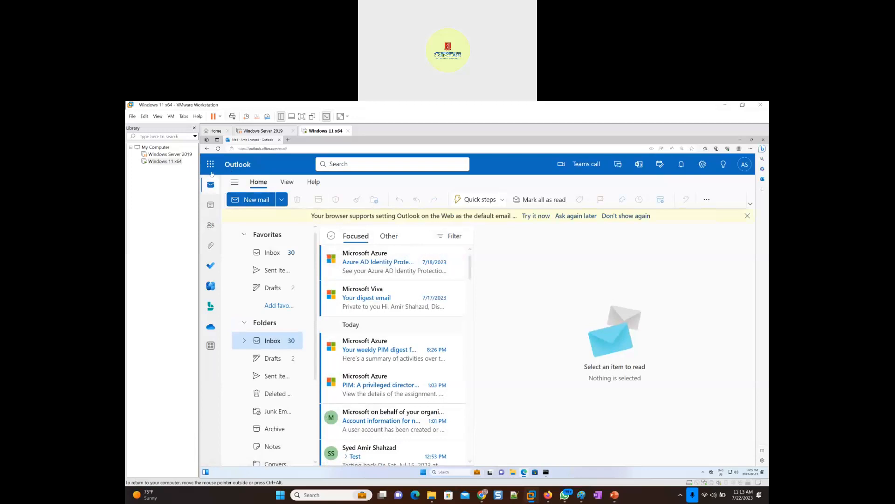
- Open the Microsoft 365 home page from Outlook's app launcher and set the page zoom to 175%
click(211, 165)
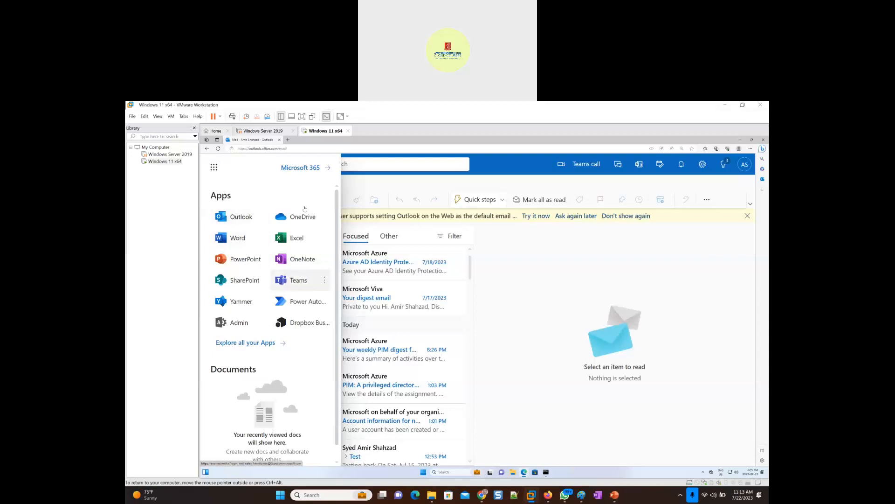
click(301, 168)
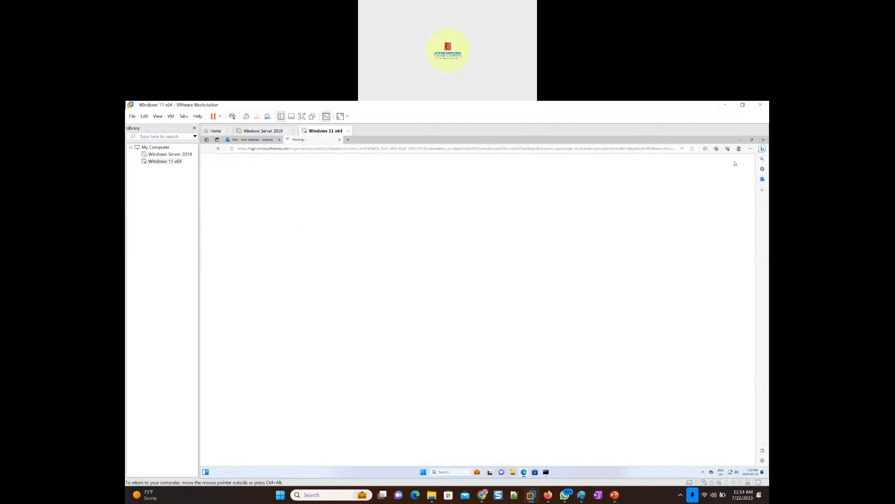
click(751, 149)
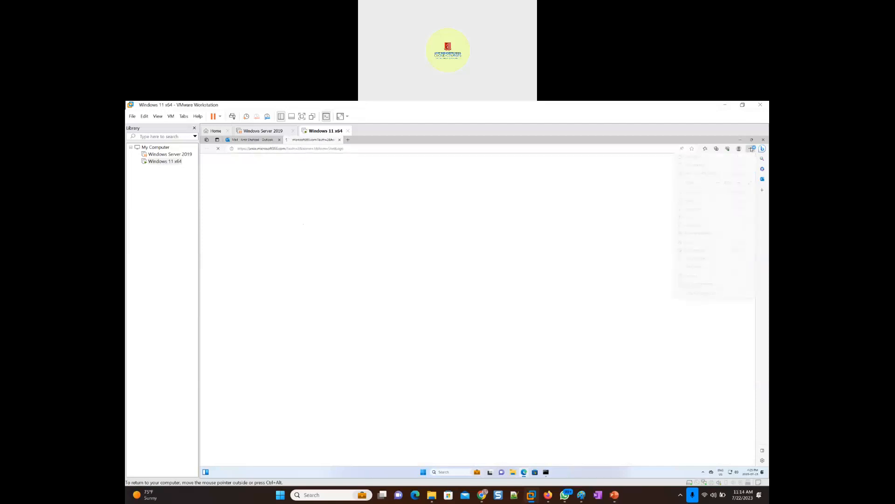
click(740, 184)
click(740, 184)
click(740, 185)
click(741, 185)
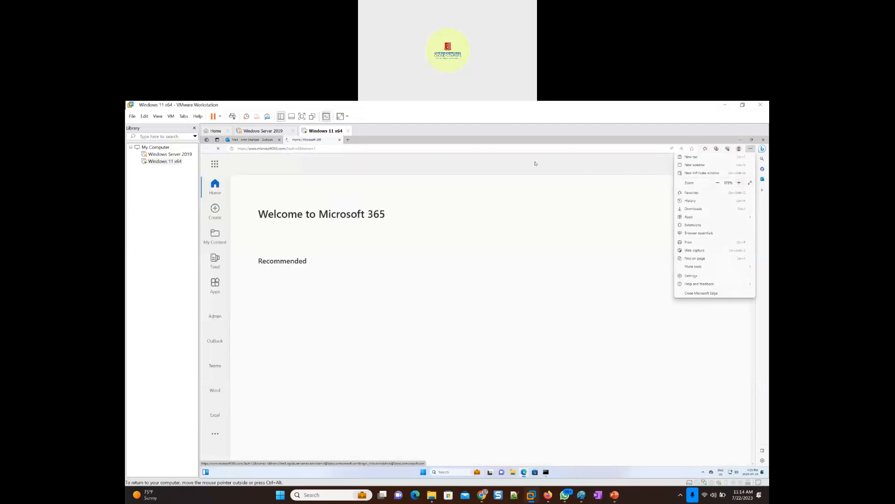
click(323, 215)
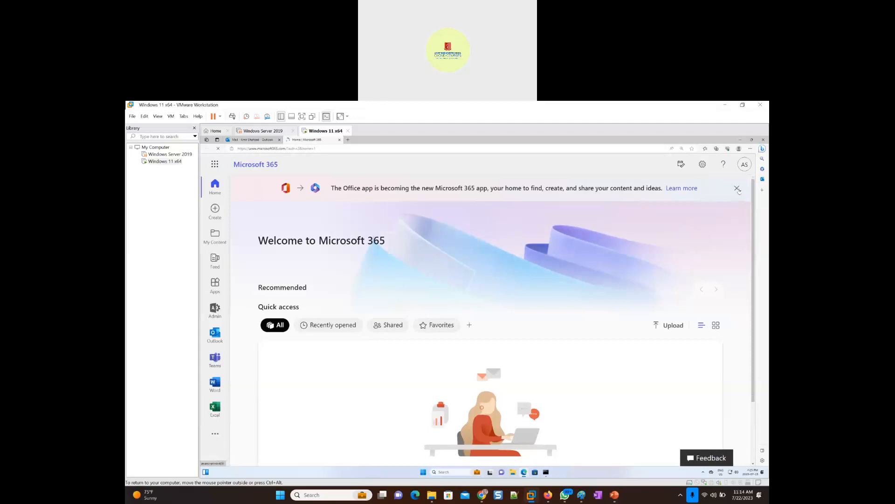
- Dismiss the Office app banner and download the Microsoft 365 apps installer, acknowledging the getting-started instructions
click(737, 188)
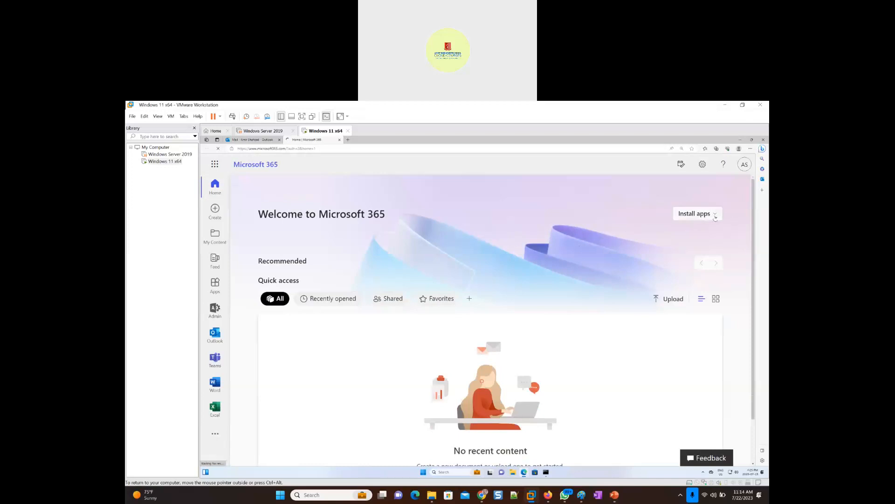
click(715, 218)
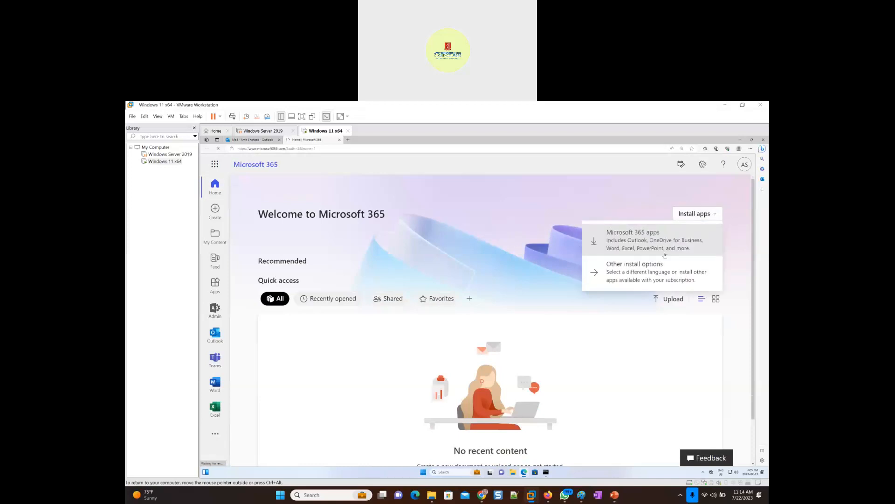
click(636, 241)
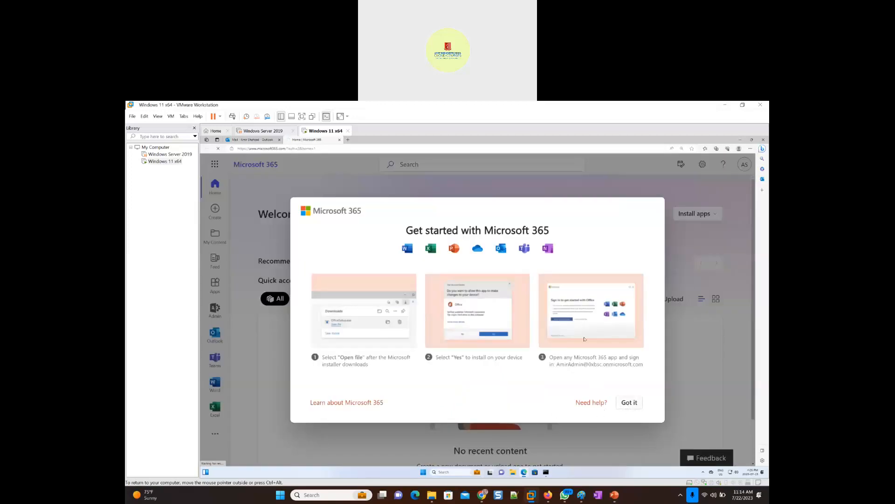
click(628, 403)
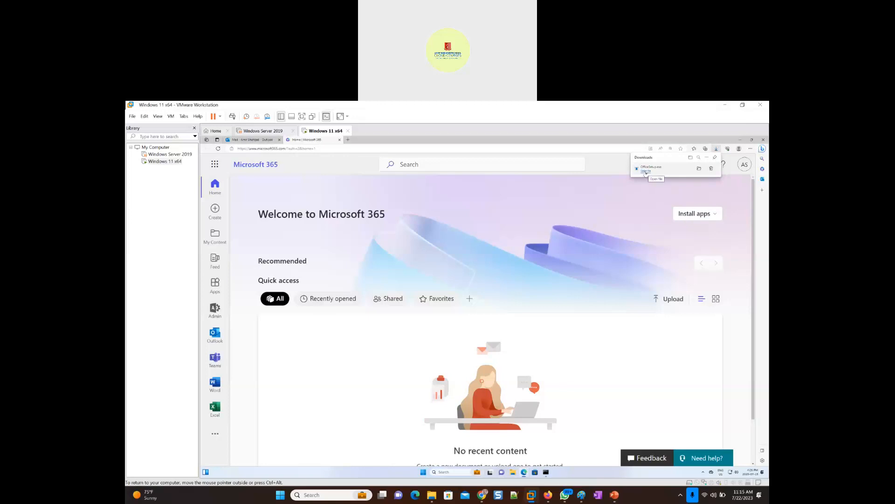
- Run the downloaded Office setup file, allow it to change the device and bring up its installation window
click(646, 171)
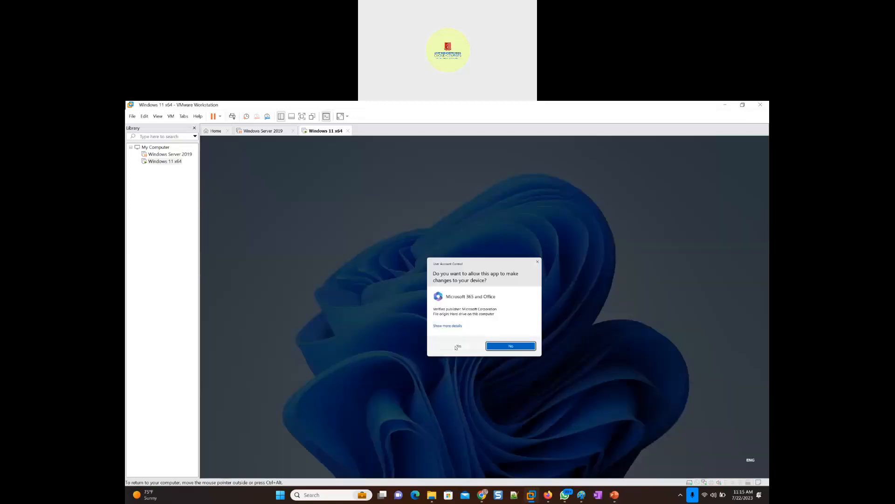
click(457, 346)
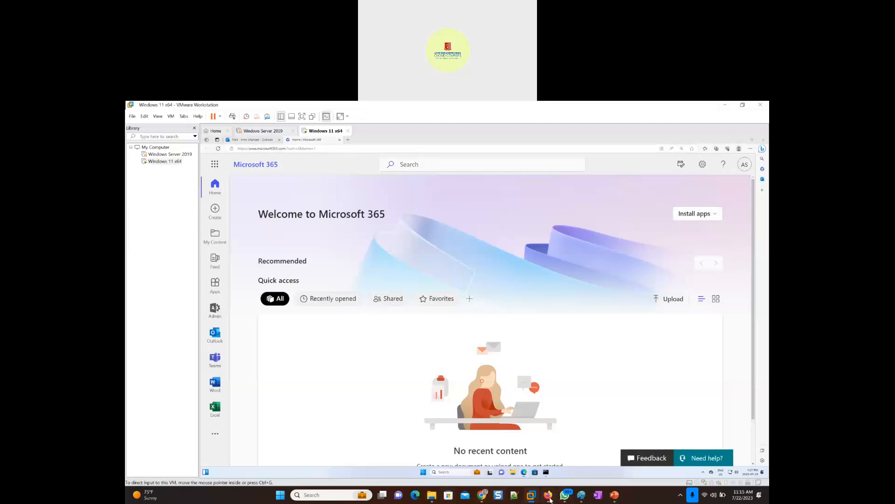
mouse_move(549, 497)
click(716, 215)
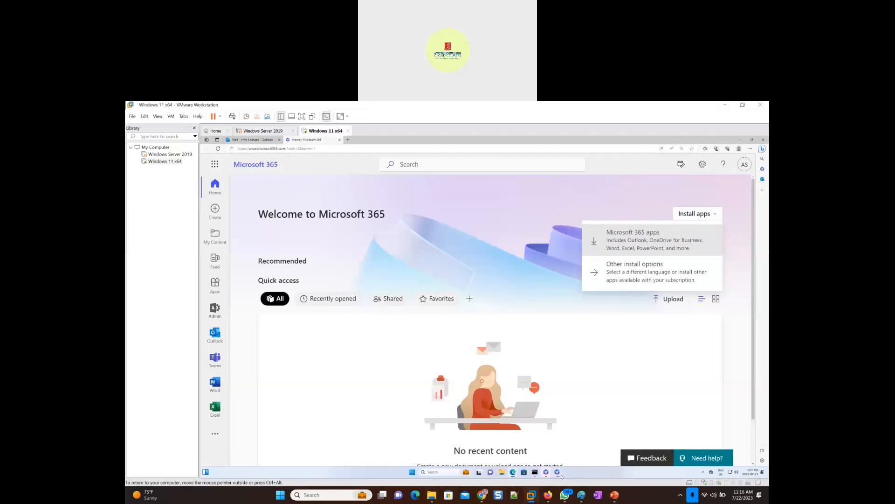
click(557, 473)
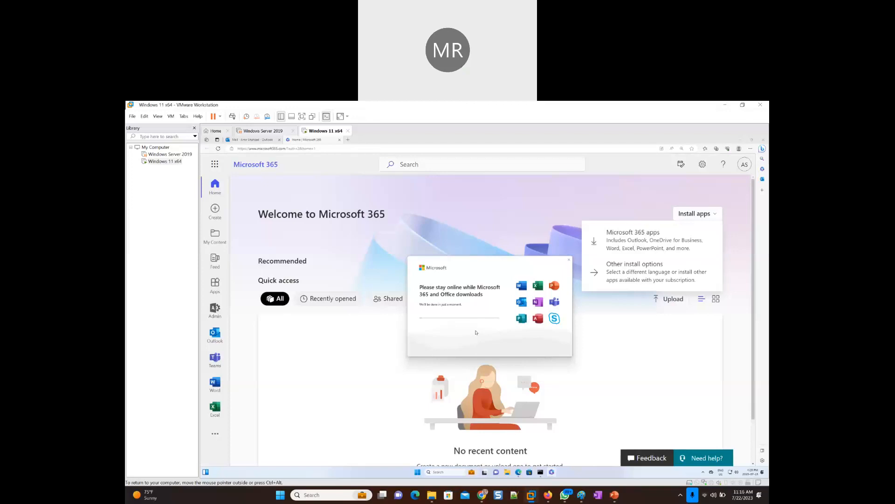
click(743, 106)
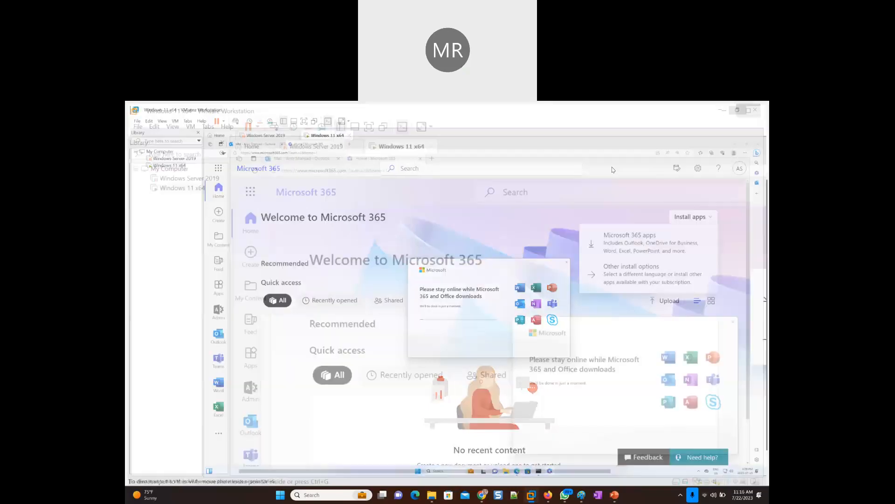
mouse_move(482, 186)
mouse_down()
mouse_move(503, 187)
mouse_move(463, 191)
mouse_move(472, 191)
mouse_up()
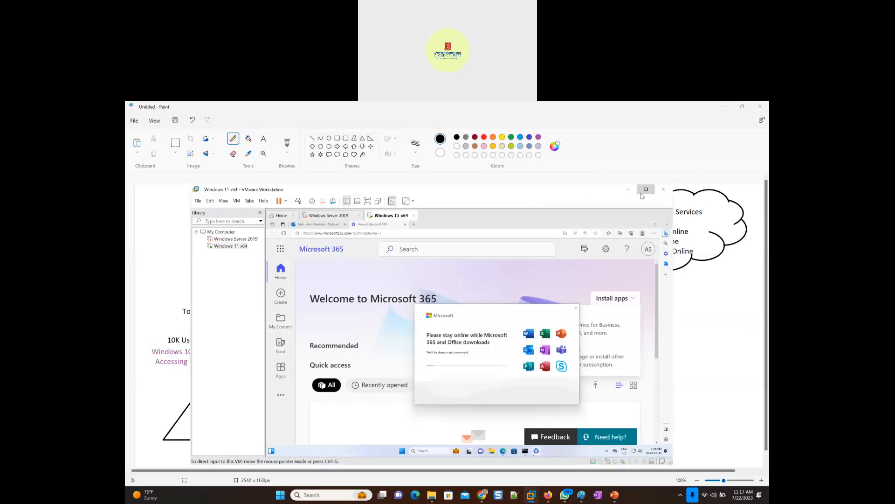
mouse_move(646, 192)
click(647, 190)
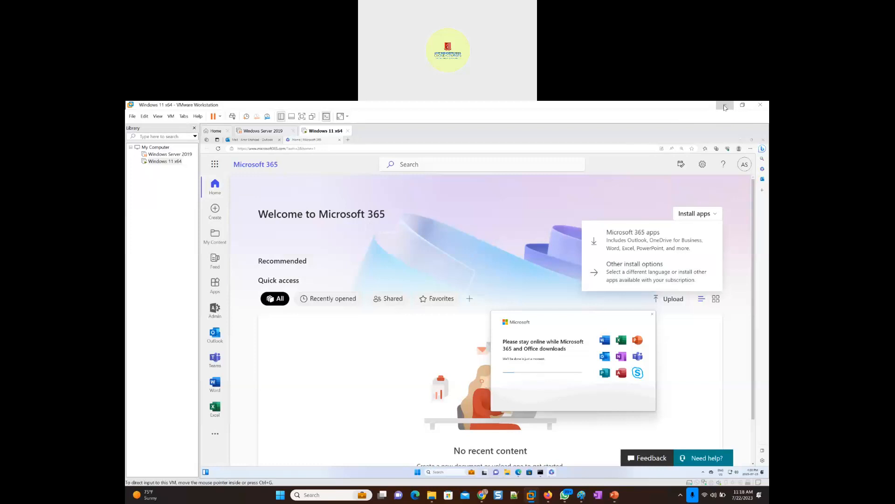
- Minimize the VMware window and switch to the Outlook inbox already open in Firefox
click(726, 108)
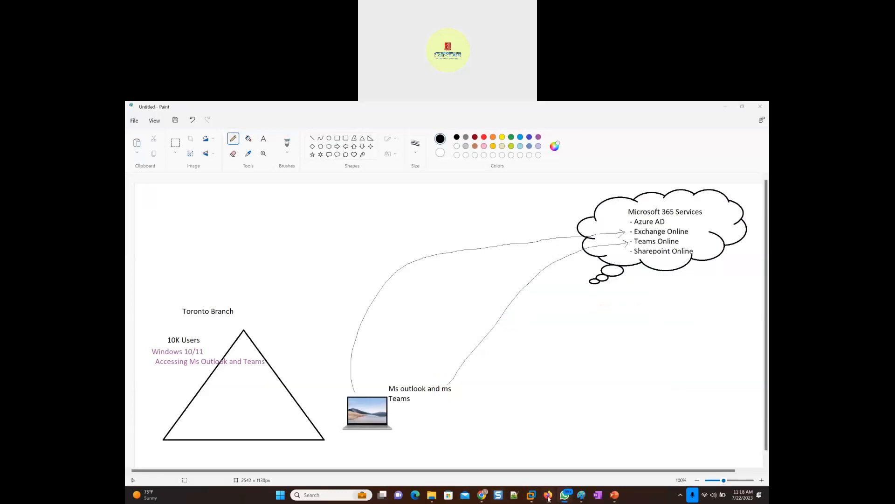
mouse_move(548, 497)
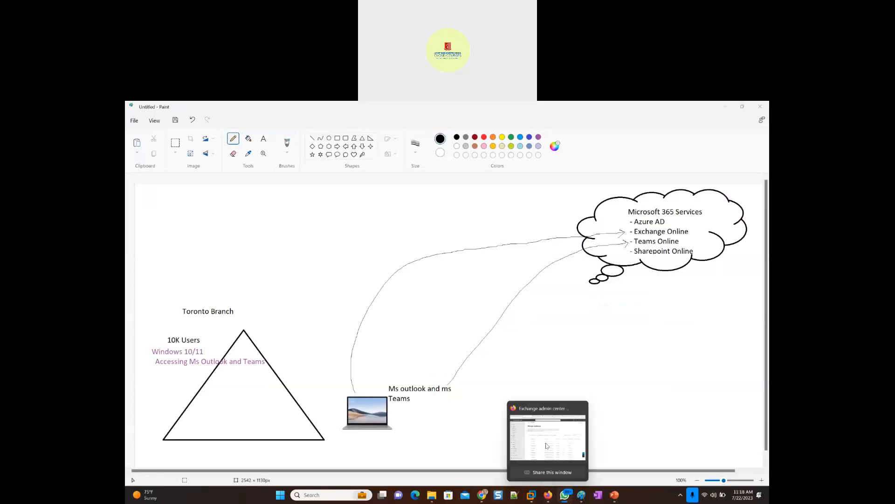
click(548, 496)
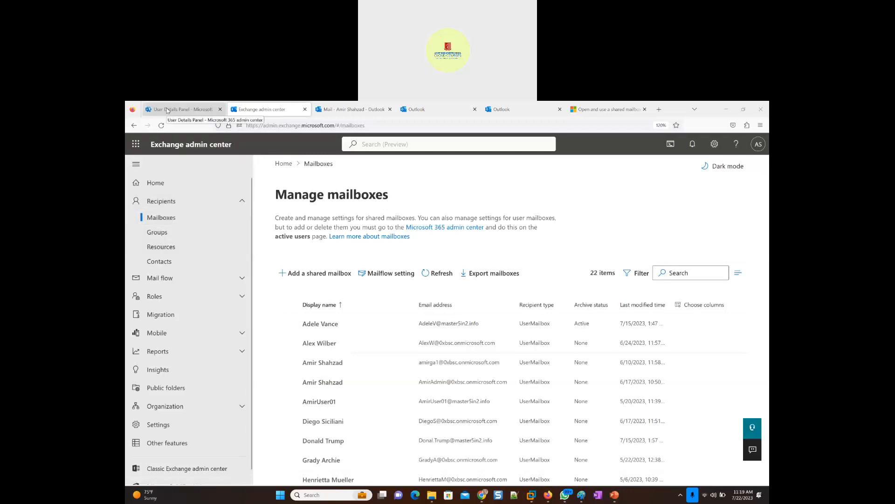
click(325, 111)
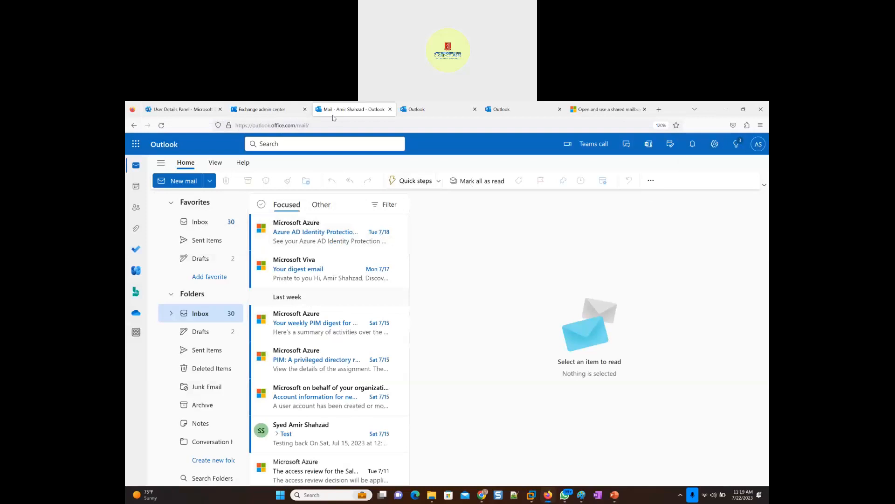
- Try to open the IT_Support mailbox as another mailbox from the signed-in account
click(759, 148)
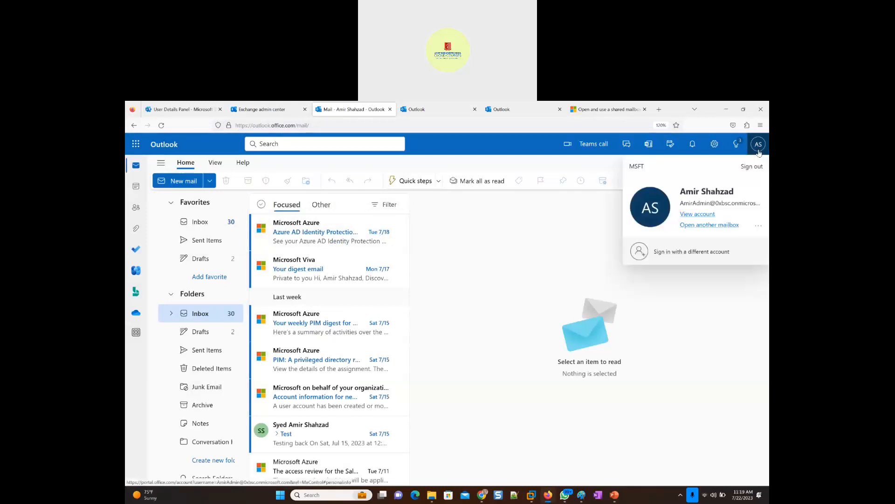
click(707, 225)
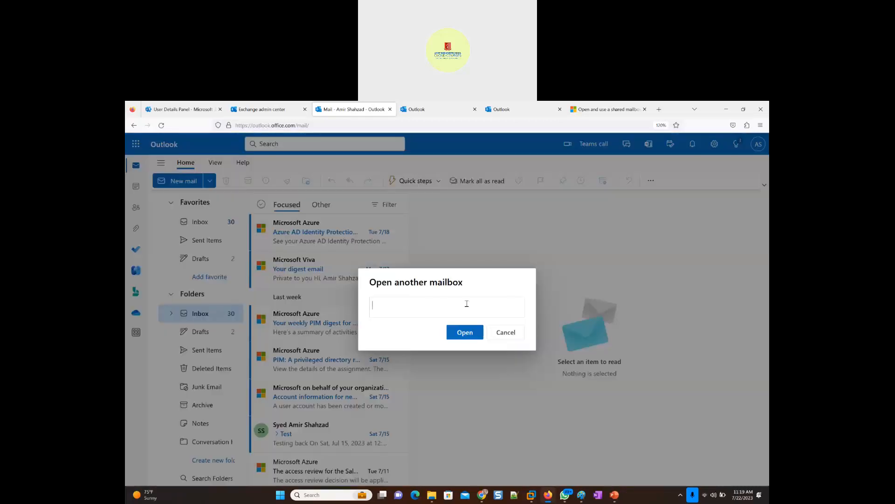
text(IT)
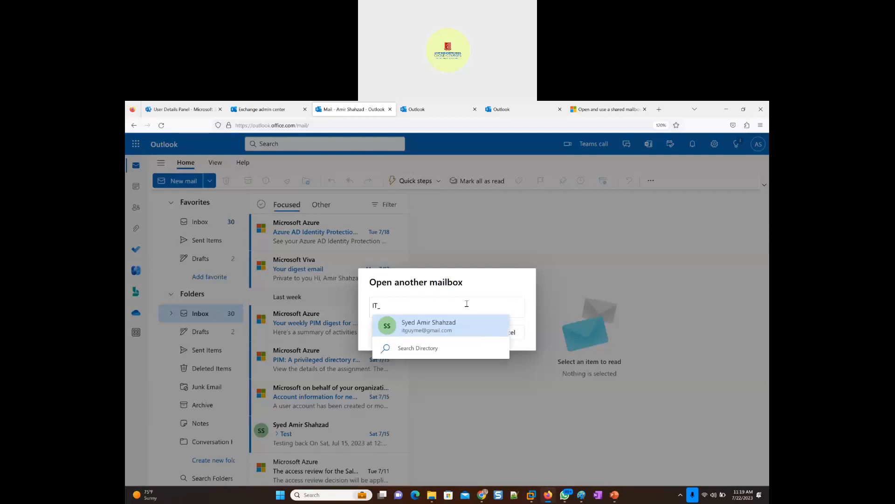
text(_Support)
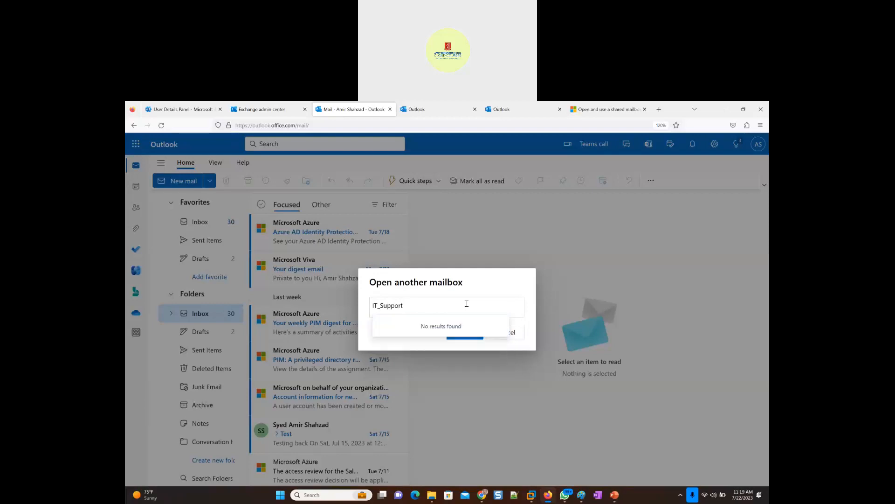
click(493, 288)
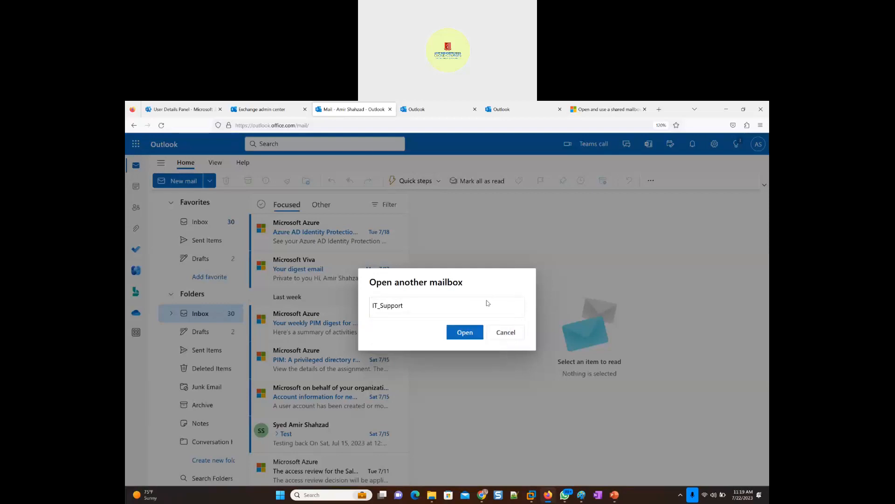
click(463, 333)
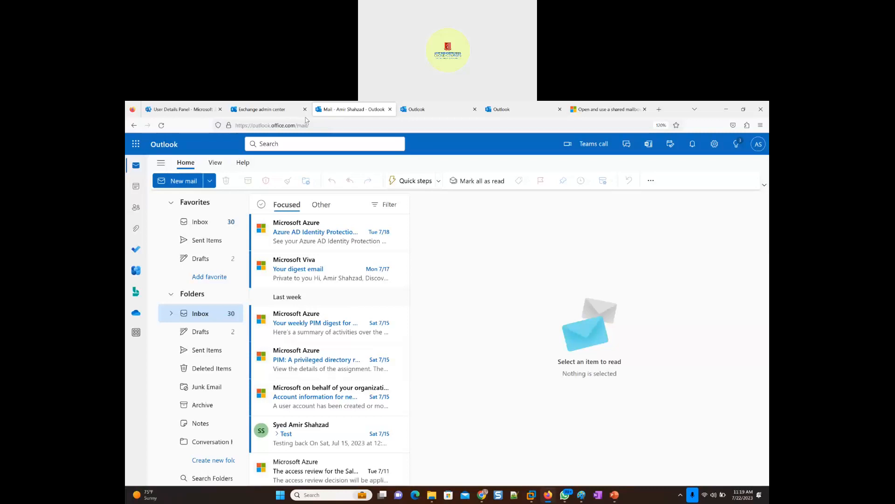
- Switch to the Exchange admin center and search the mailboxes list for it_support
click(255, 112)
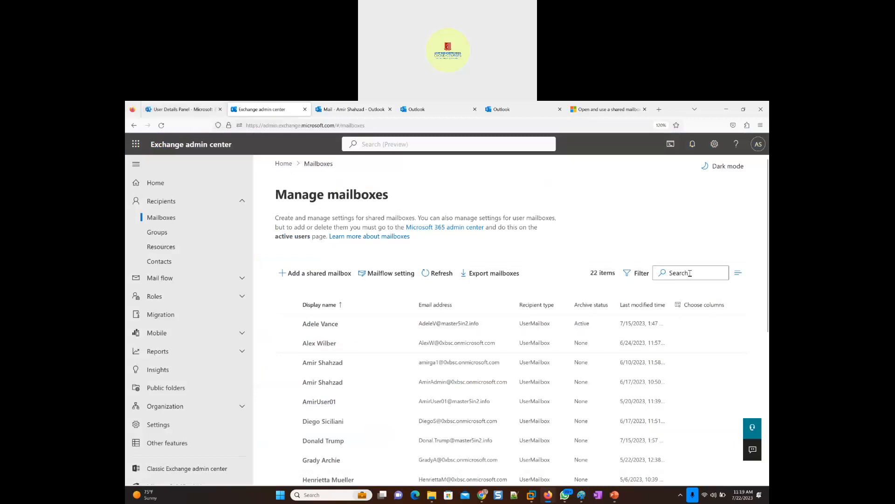
click(160, 227)
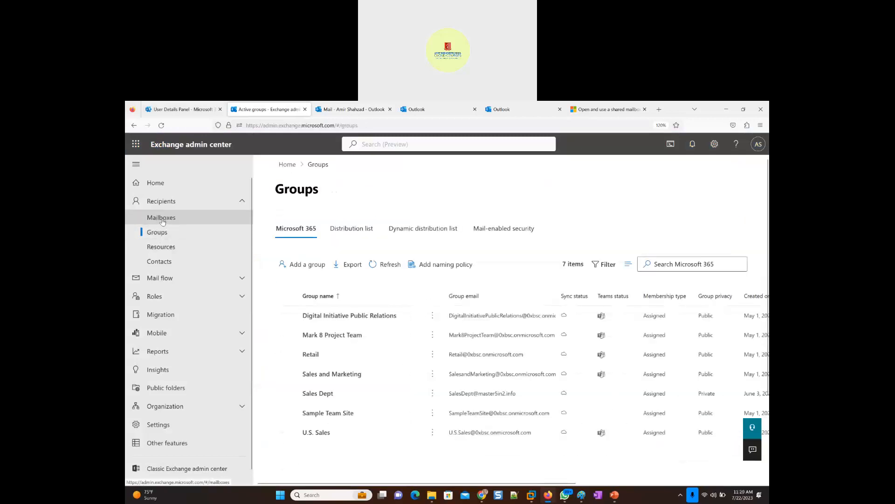
click(162, 220)
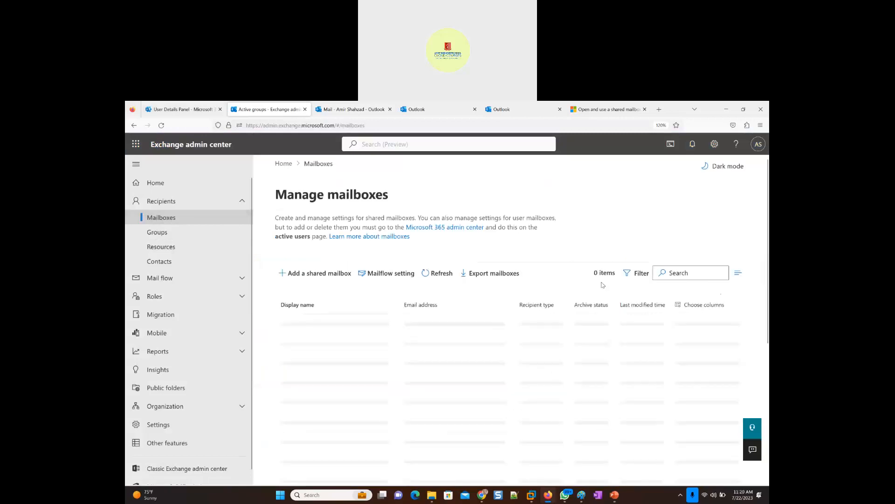
click(674, 272)
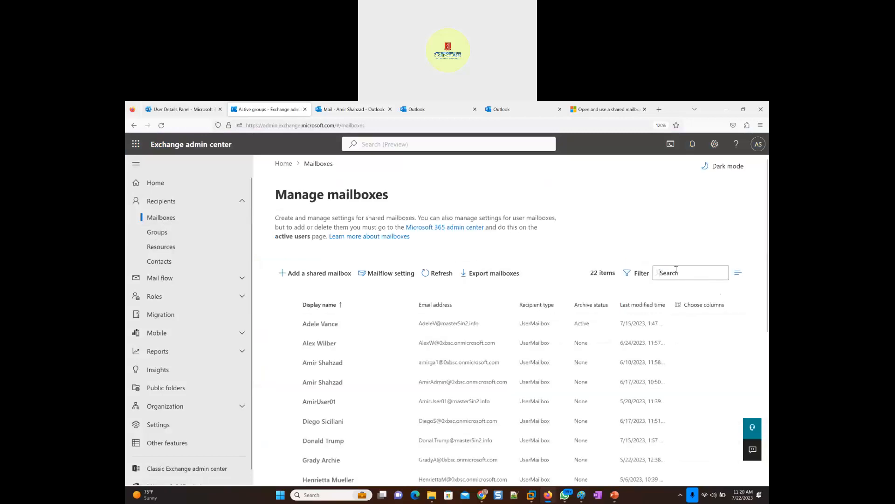
text(it_)
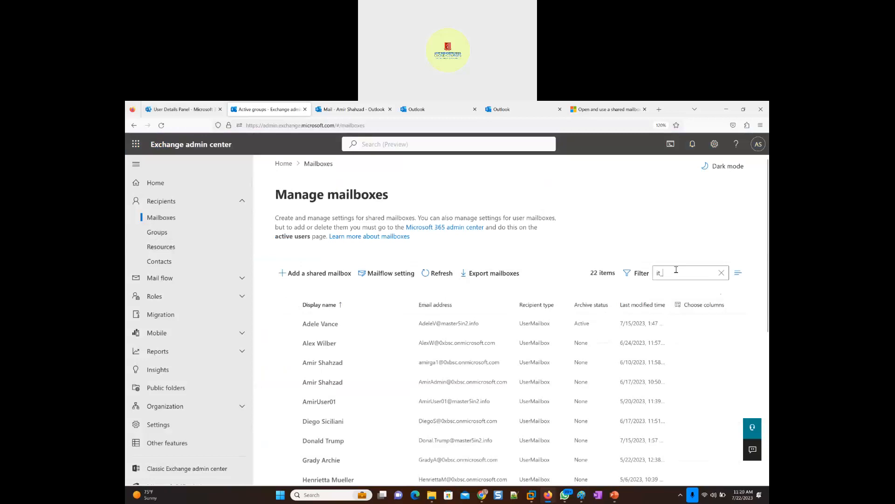
text(support)
key(Return)
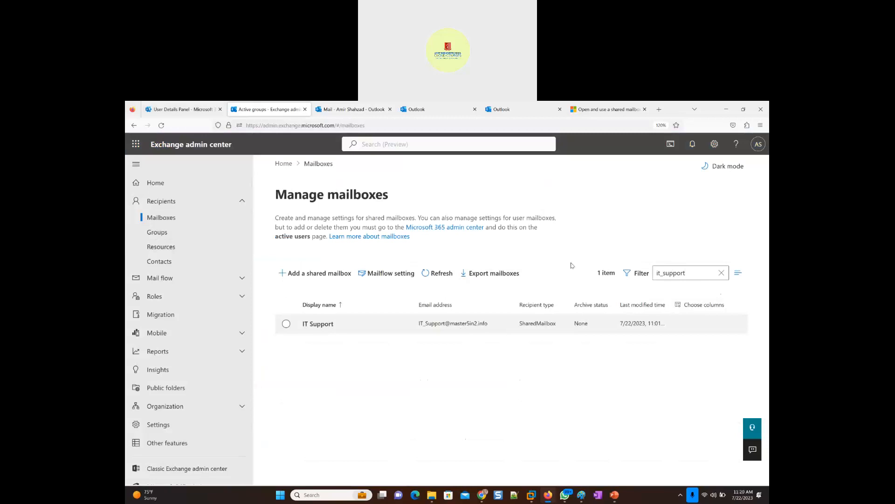
- Examine the IT Support shared mailbox's Full Access delegates and compare them with the signed-in account
click(318, 324)
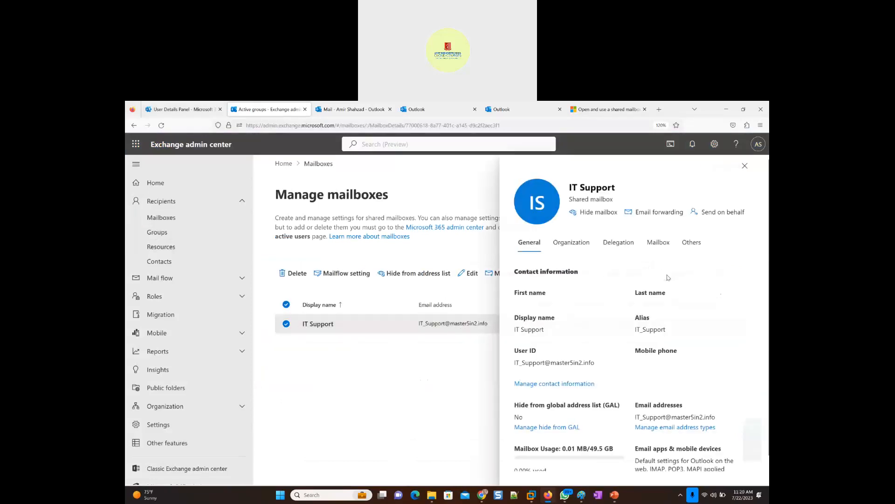
click(607, 244)
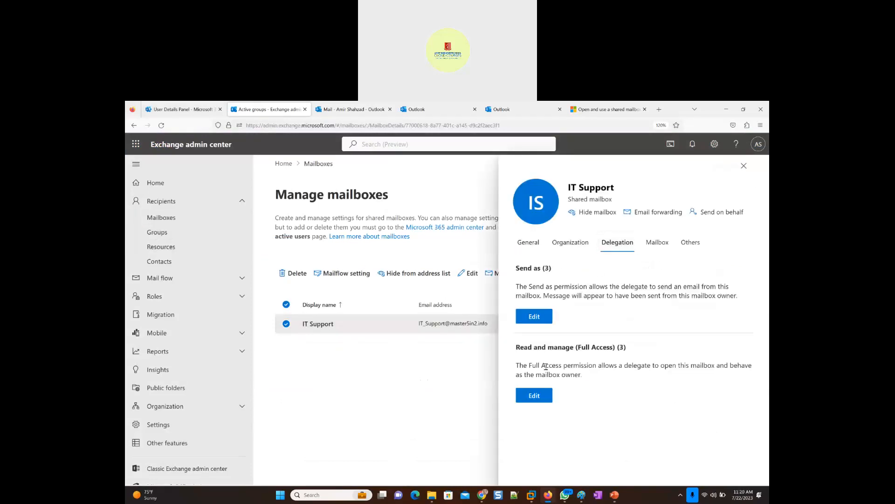
click(536, 395)
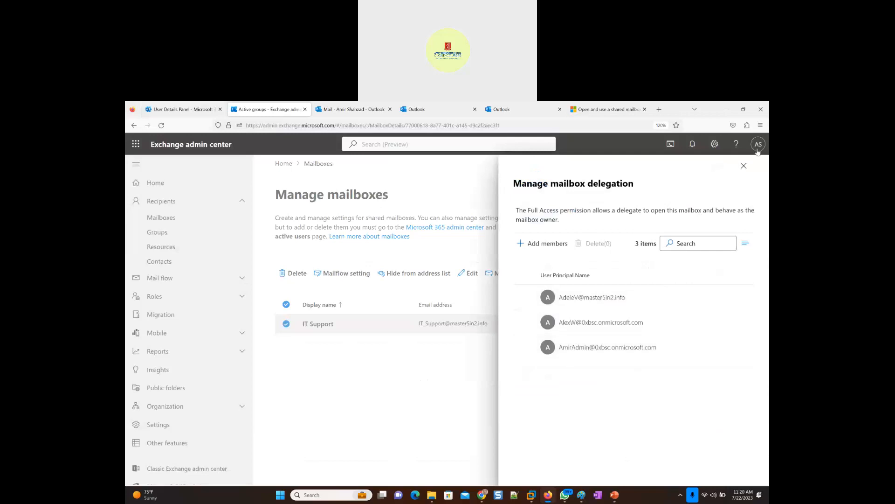
click(743, 167)
click(759, 144)
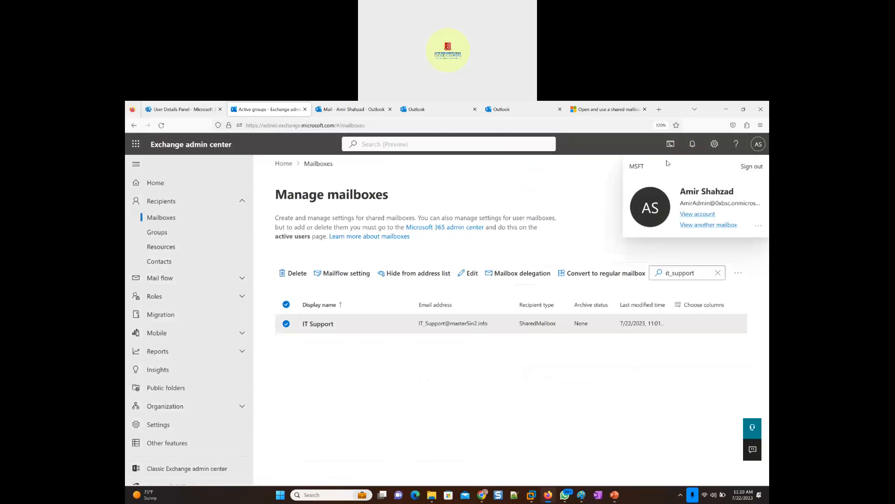
click(614, 377)
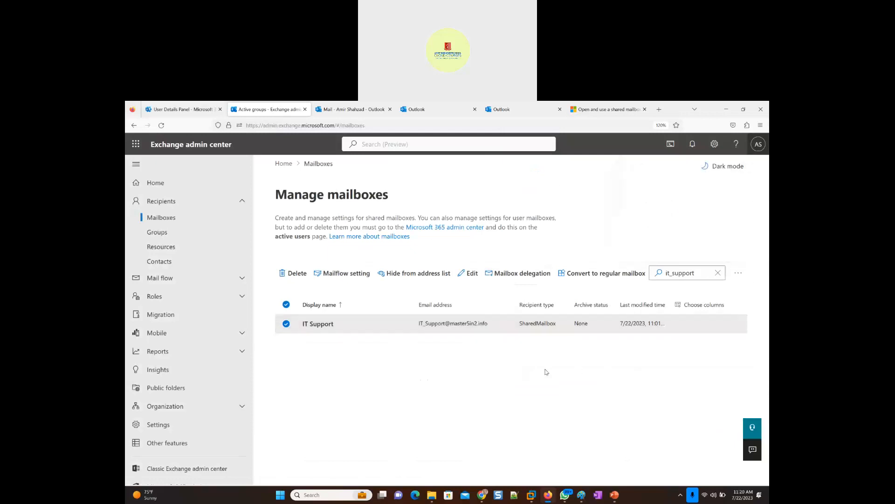
- Assign the Microsoft 365 E5 Developer license to the IT Support user in the Microsoft 365 admin center, save and refresh its details
click(334, 110)
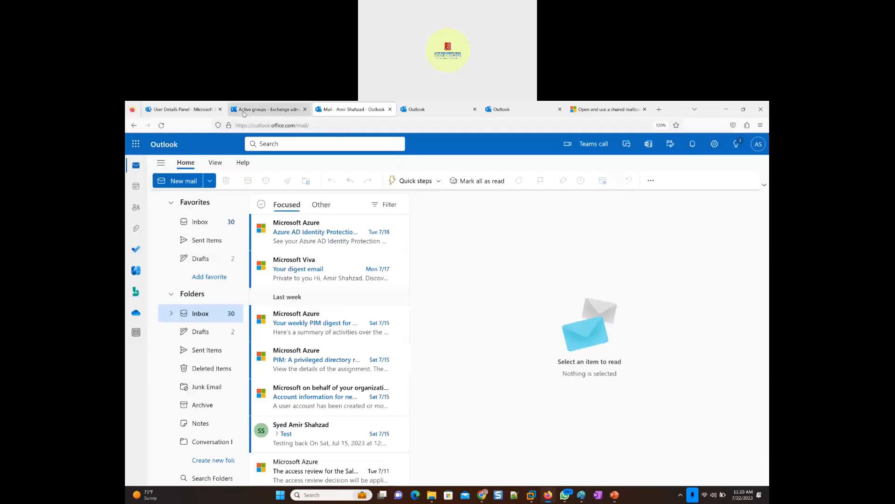
click(185, 111)
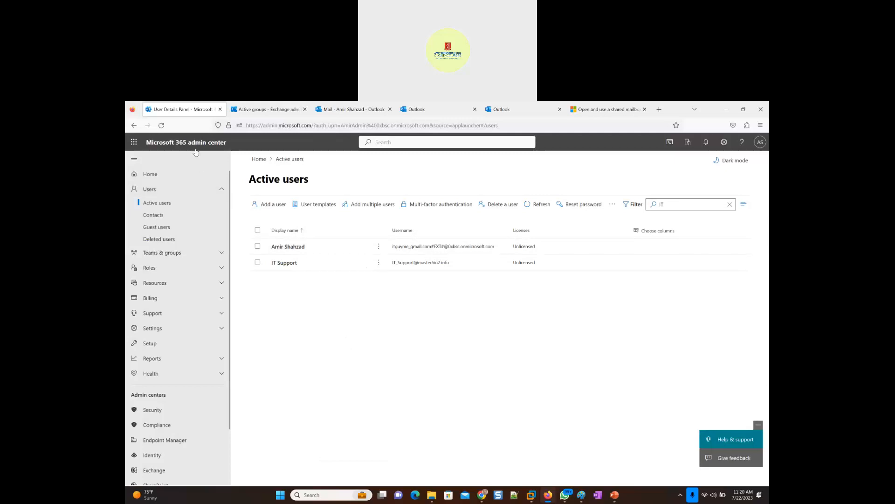
double_click(656, 203)
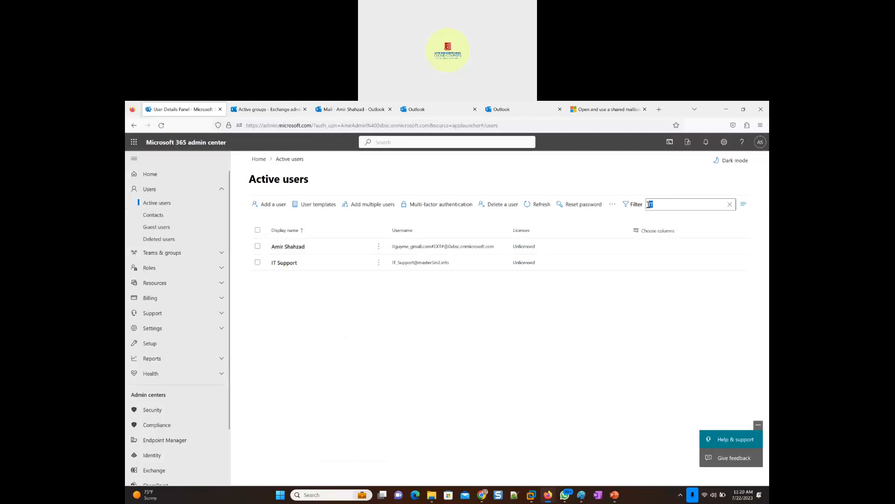
click(285, 264)
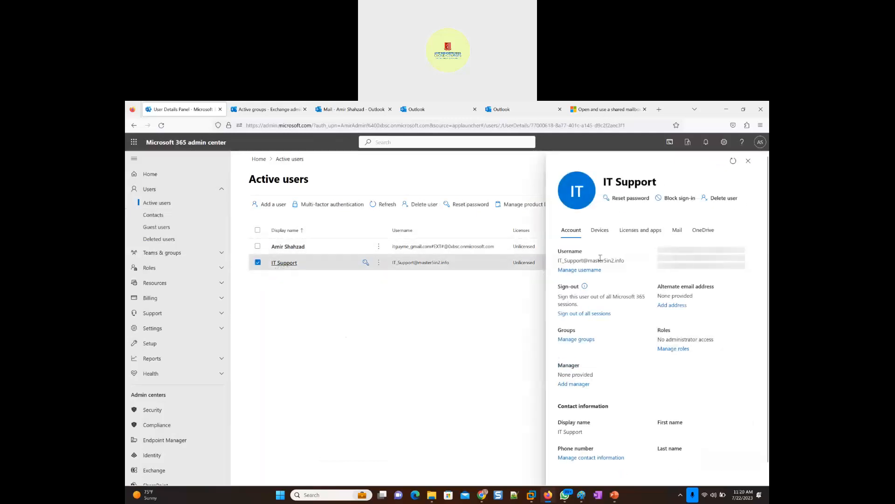
click(639, 231)
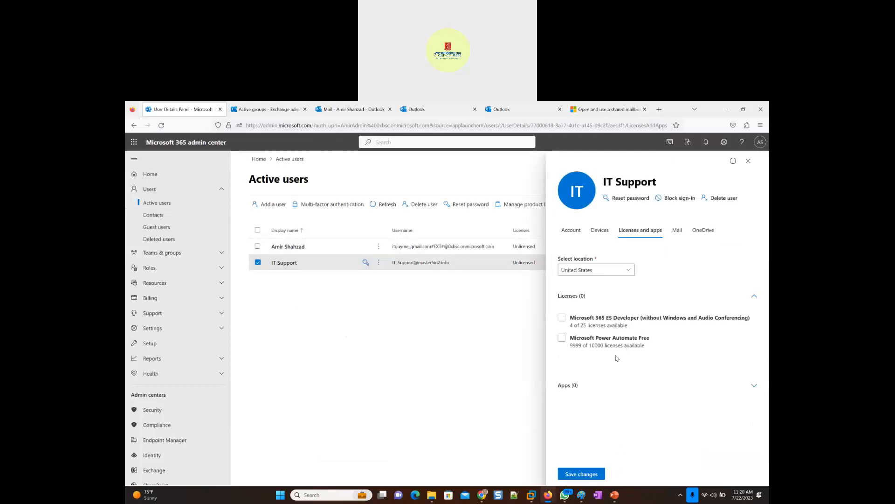
click(562, 317)
click(582, 474)
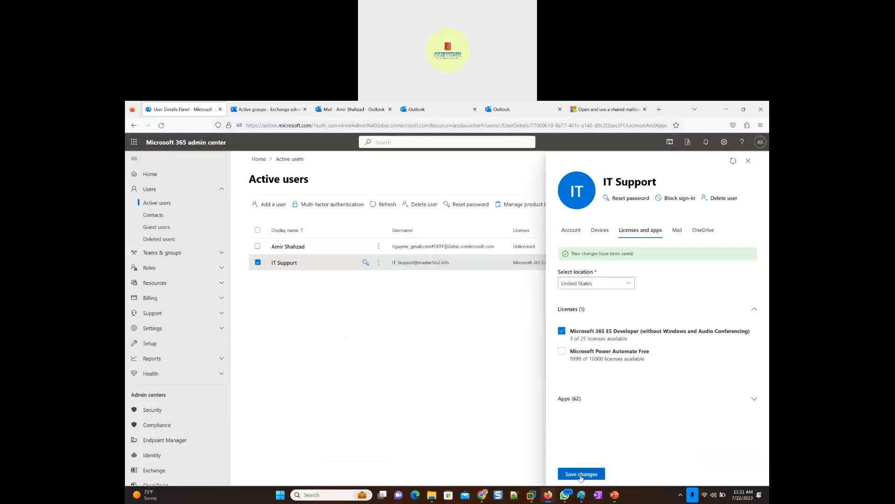
click(734, 162)
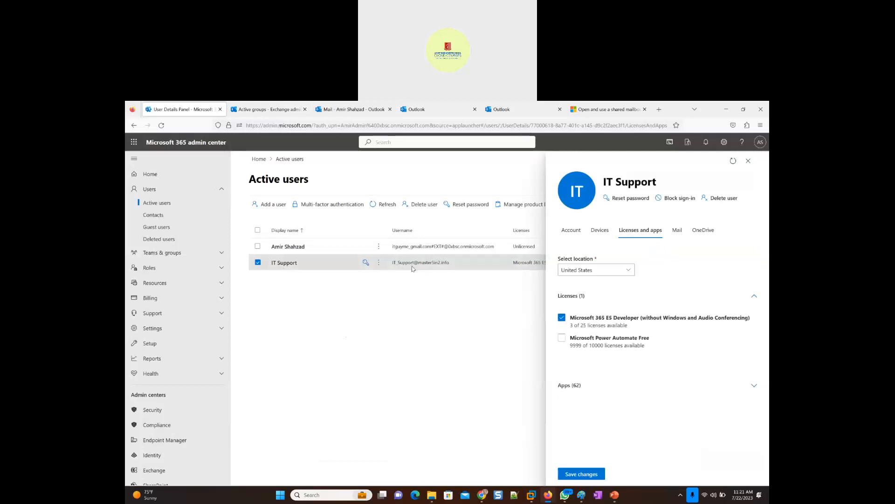
click(352, 111)
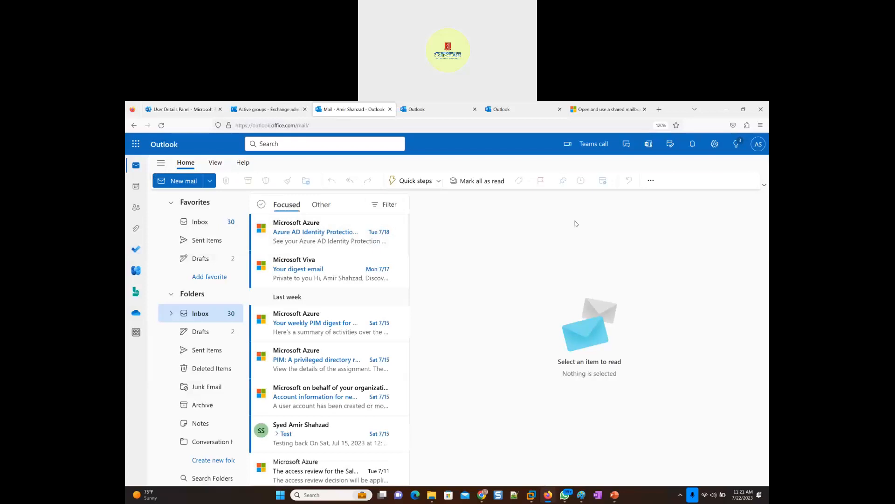
click(756, 149)
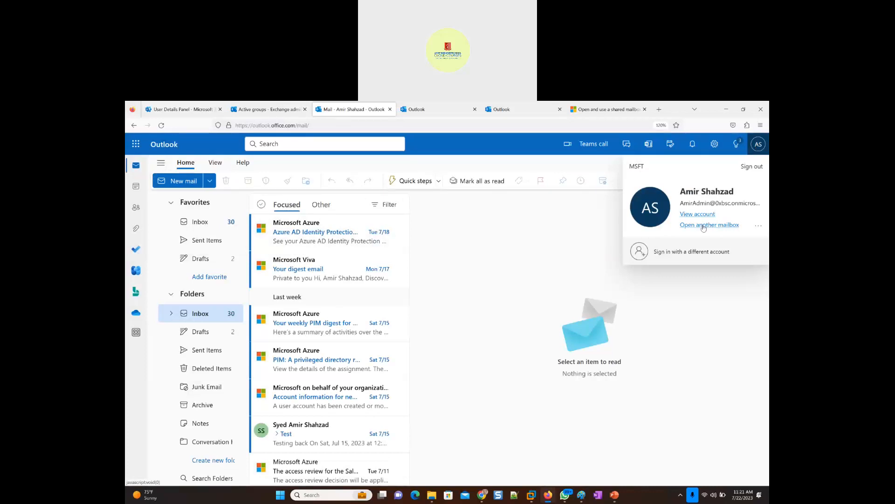
click(679, 234)
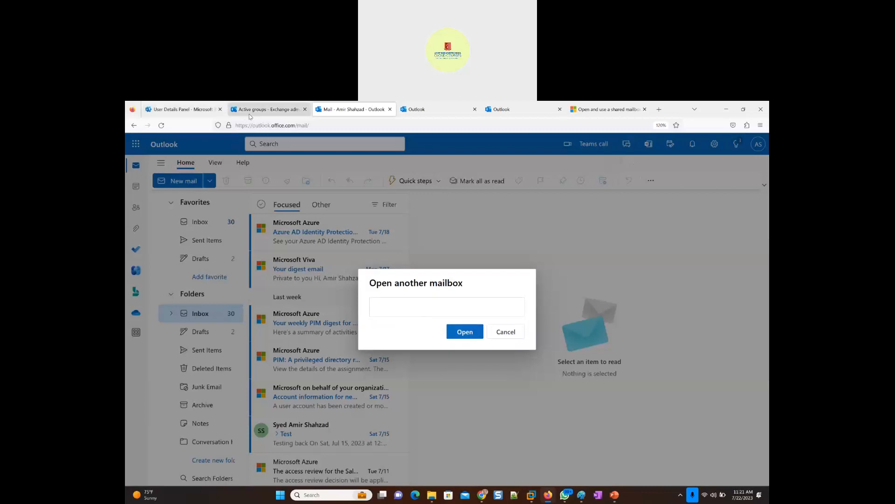
- Copy the IT Support shared mailbox's user ID from its contact information in the Exchange admin center
click(250, 115)
click(518, 322)
triple_click(556, 362)
key(ctrl+c)
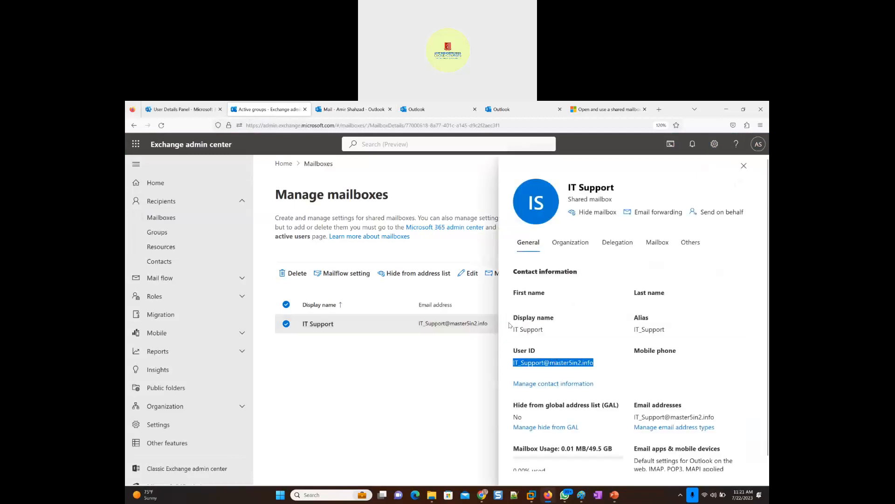
- Return to Outlook, restart opening another mailbox and enter the copied IT Support user ID as the mailbox
click(351, 109)
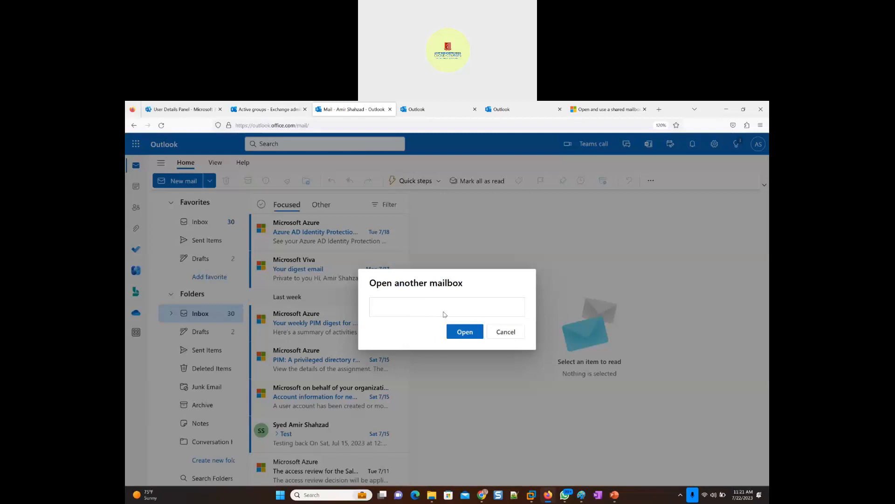
click(510, 333)
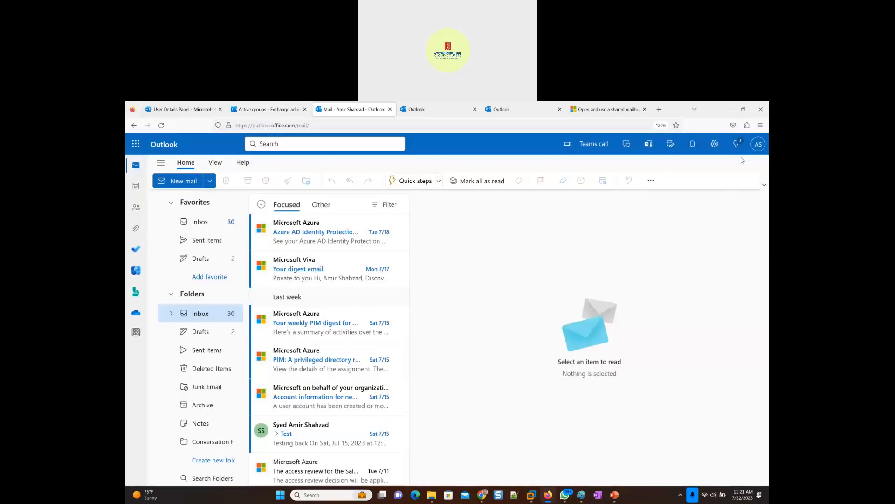
click(759, 148)
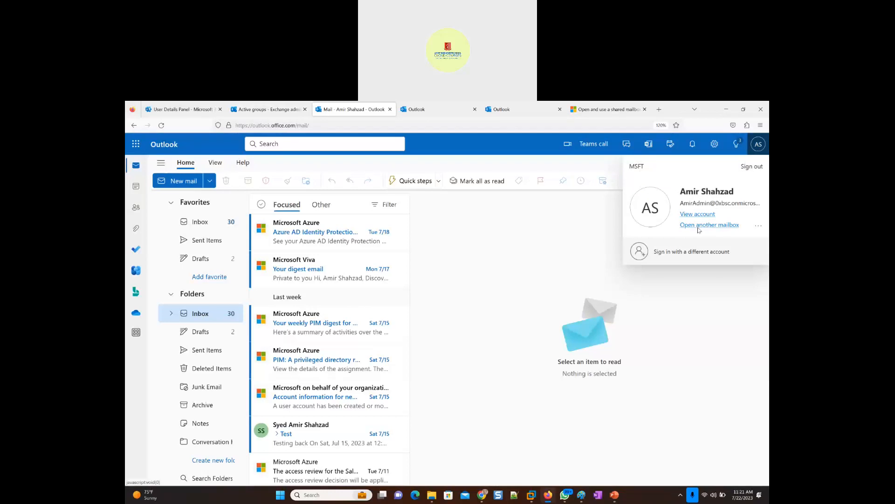
click(708, 226)
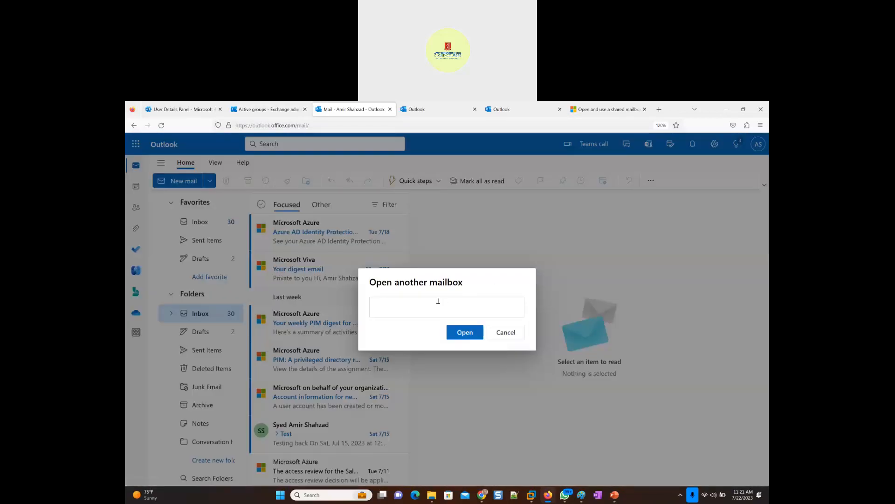
key(ctrl+v)
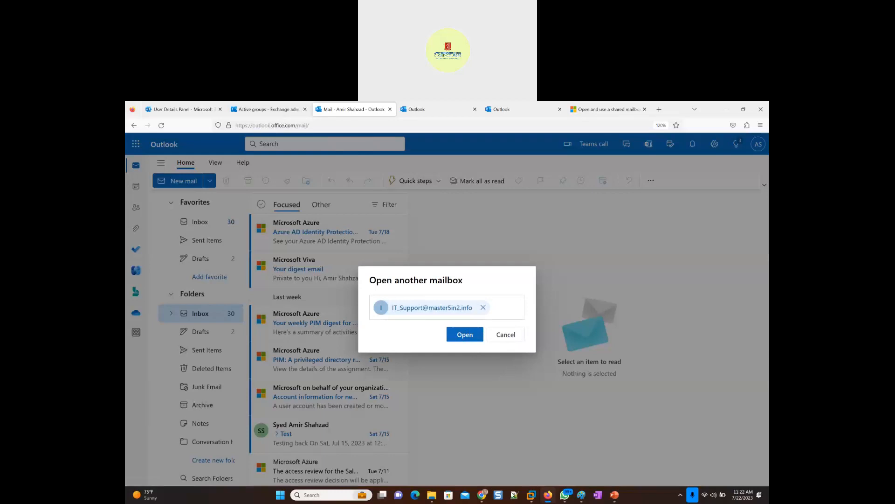
- Switch to the Paint window with the Toronto Branch and Microsoft 365 Services diagram
mouse_move(582, 499)
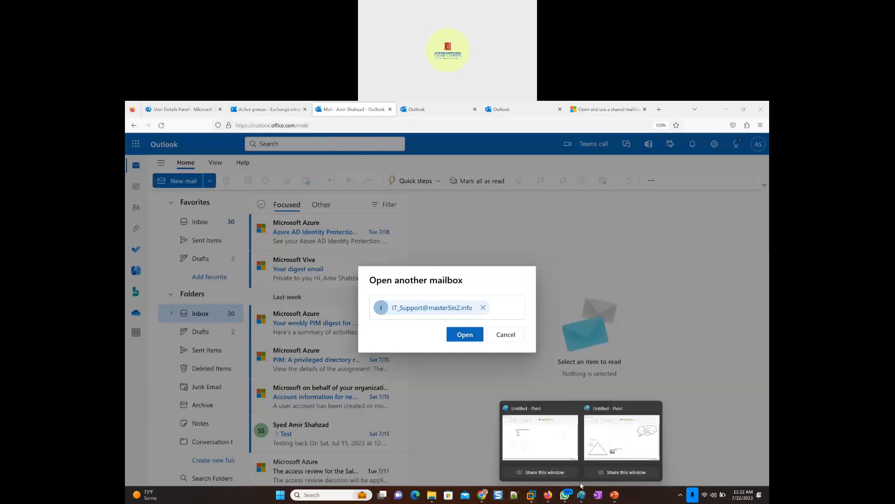
click(606, 447)
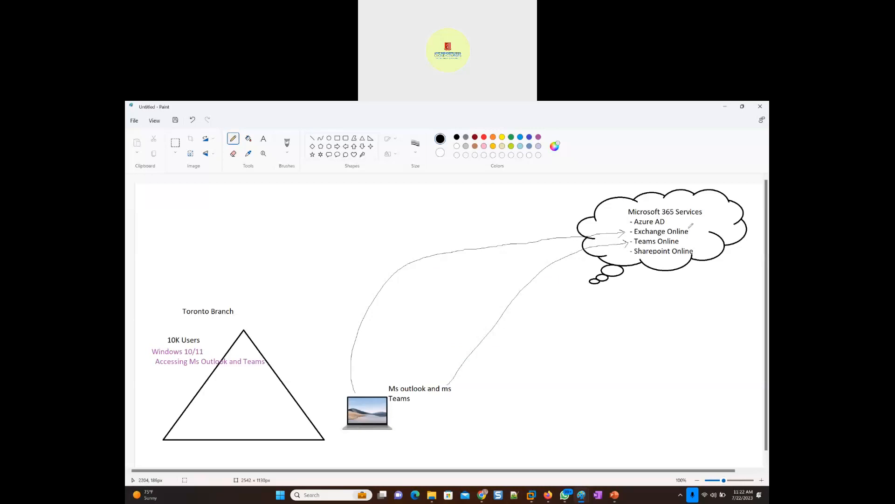
- Tick Exchange Online in the Microsoft 365 Services cloud, return to Outlook and open the IT Support shared mailbox
drag(706, 215, 695, 231)
click(725, 106)
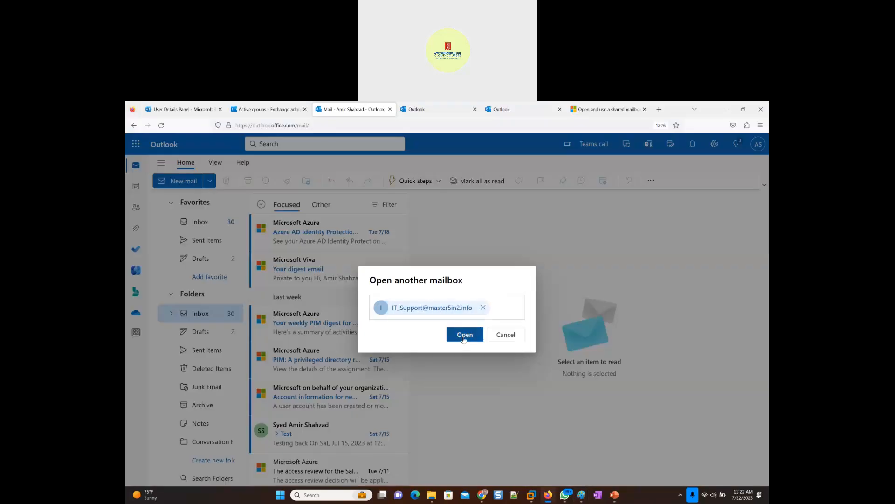
click(464, 338)
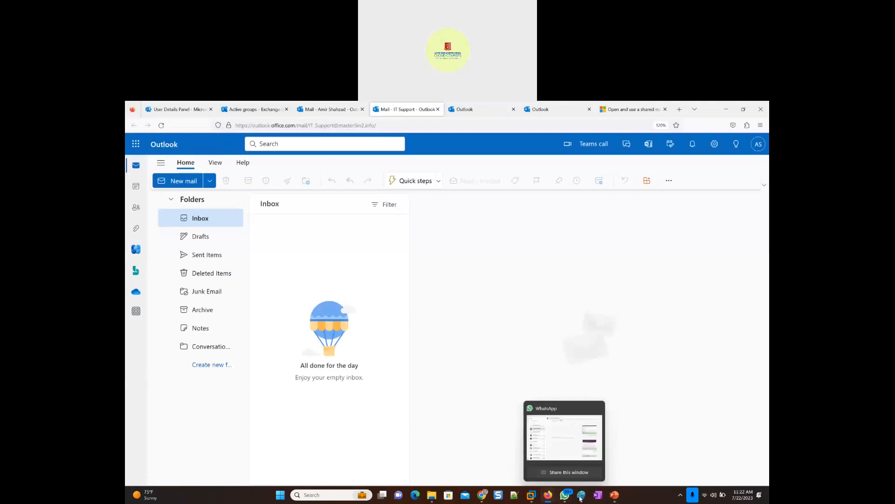
- Switch to the Paint diagram and handwrite an underlined "Exchange" in purple between the Toronto Branch triangle and the laptop
mouse_move(582, 498)
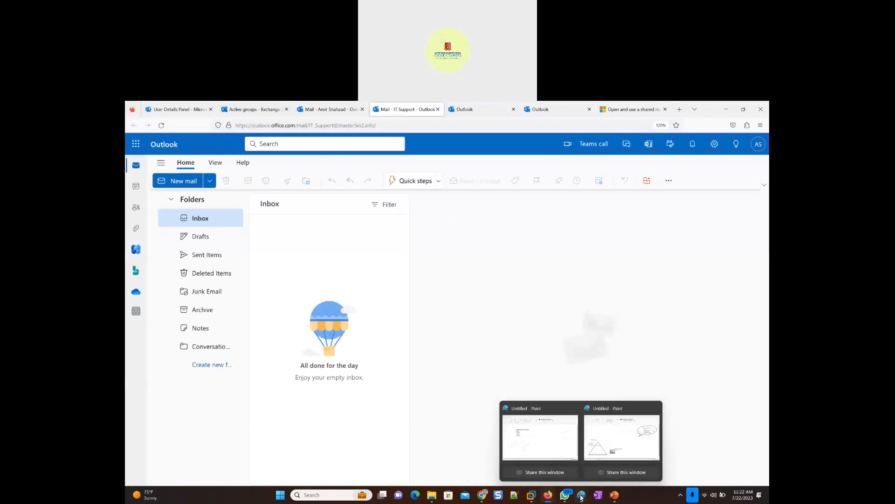
click(606, 441)
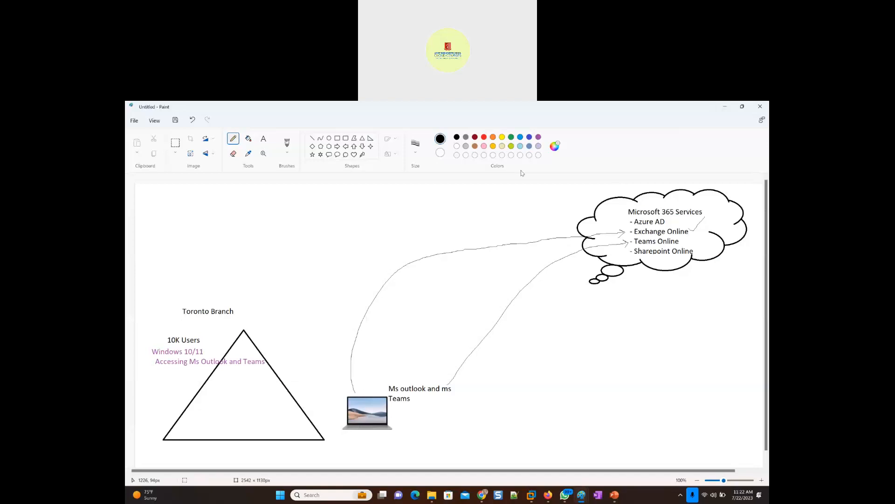
click(539, 137)
mouse_move(286, 329)
mouse_down()
mouse_move(273, 332)
mouse_move(298, 344)
mouse_move(314, 327)
mouse_up()
mouse_move(316, 335)
mouse_down()
mouse_move(353, 305)
mouse_move(371, 306)
mouse_up()
drag(288, 360, 368, 323)
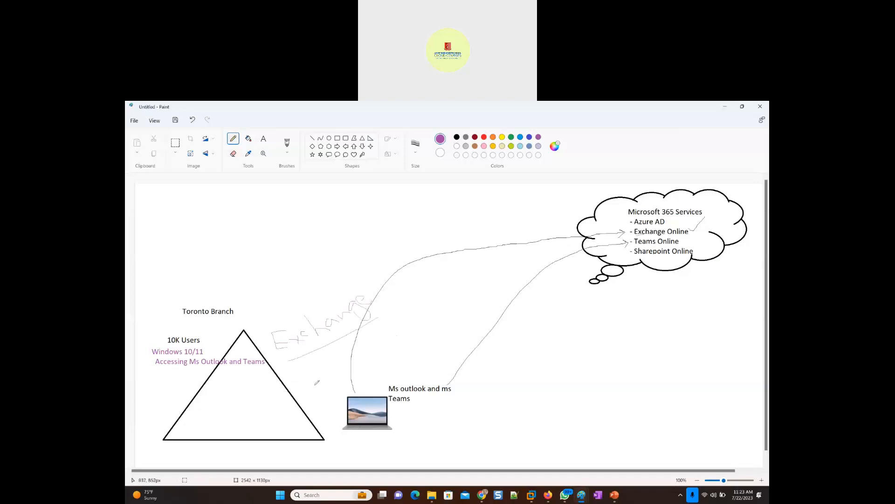
- Sketch more freehand purple strokes around the handwritten Exchange label, undo the last two and switch back to the browser
drag(302, 365, 308, 399)
drag(308, 249, 308, 304)
drag(310, 302, 383, 331)
drag(348, 289, 347, 338)
key(ctrl+z)
key(ctrl+z)
key(alt+Tab)
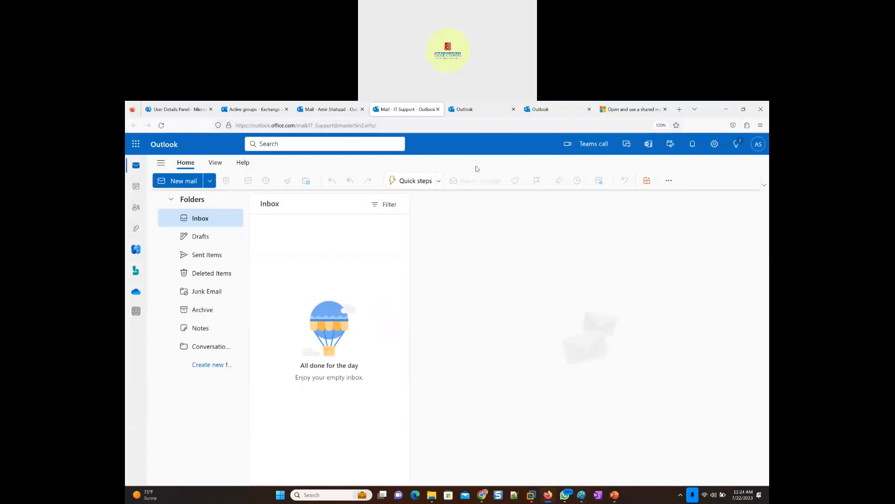
- Find the Microsoft 365 admin center page with the IT Support user details and close it
click(310, 108)
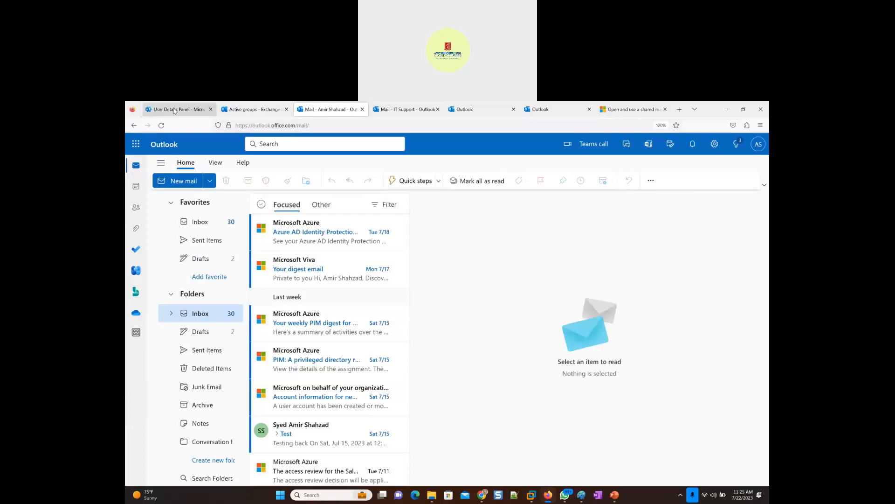
click(237, 111)
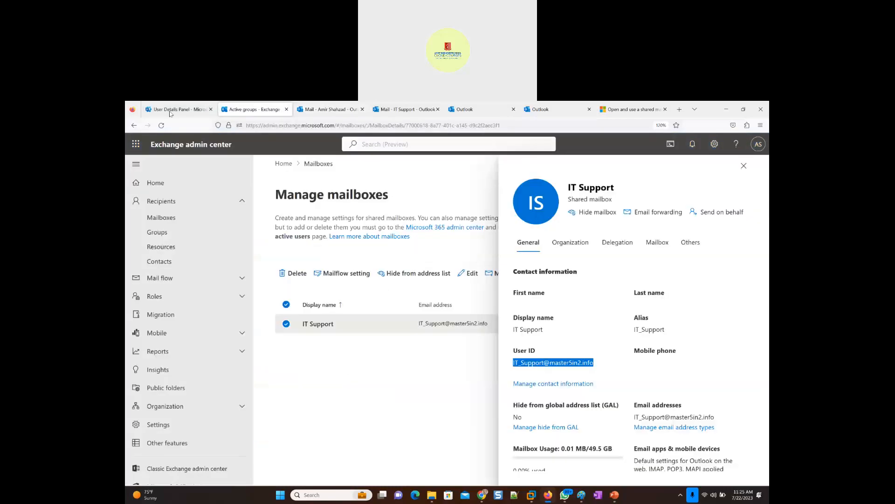
click(173, 111)
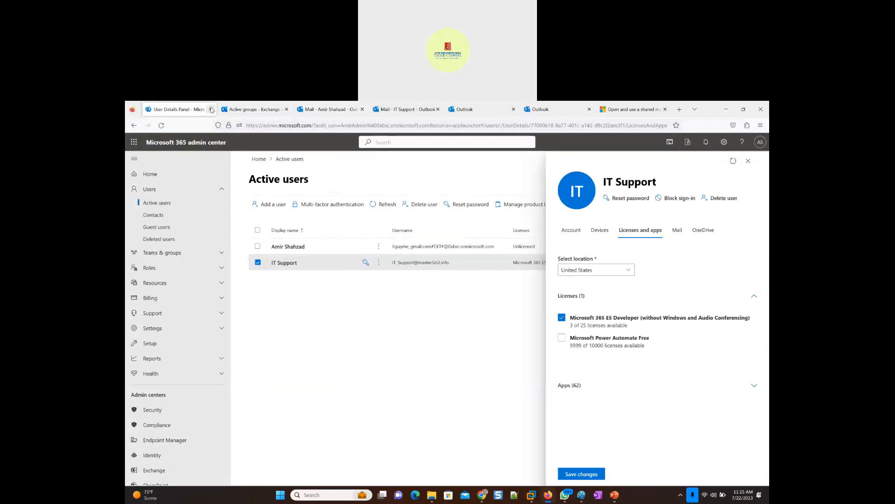
click(212, 110)
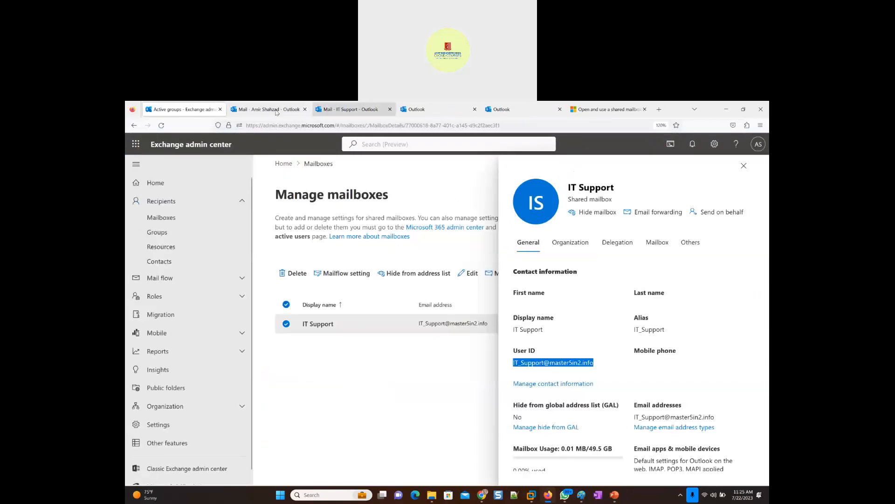
- Compare the web addresses of the administrator's own mailbox and the IT Support mailbox, and check the signed-in account's details
click(259, 112)
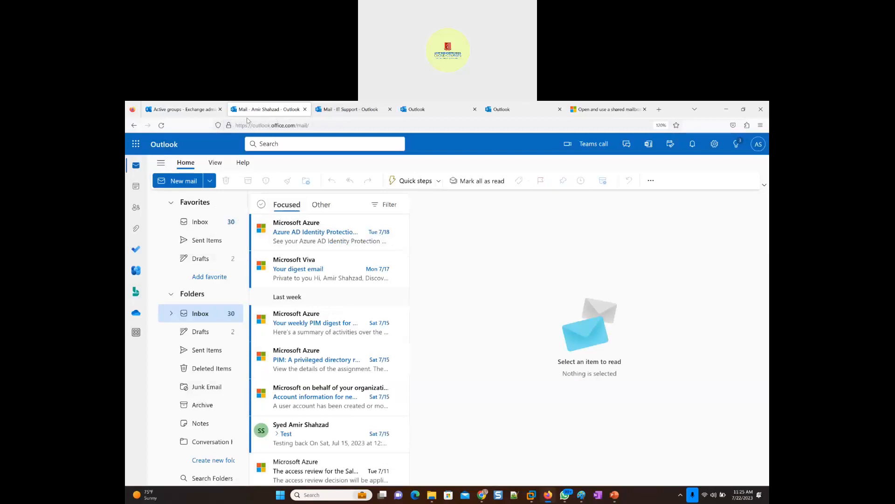
drag(242, 125, 321, 125)
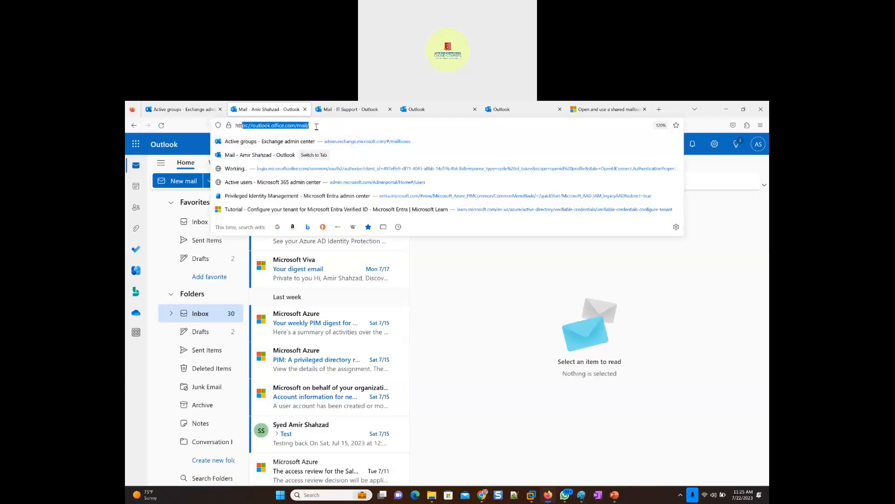
click(347, 111)
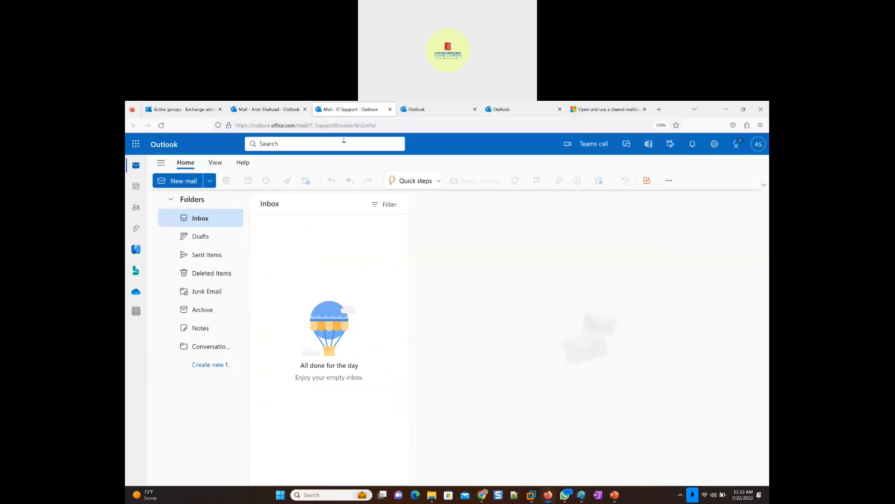
click(268, 109)
click(758, 144)
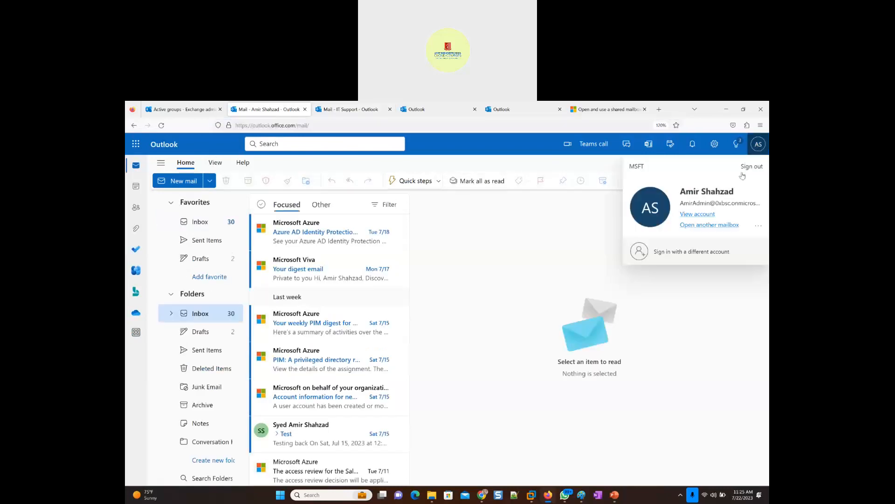
- Start a new message from the IT Support shared mailbox
click(334, 112)
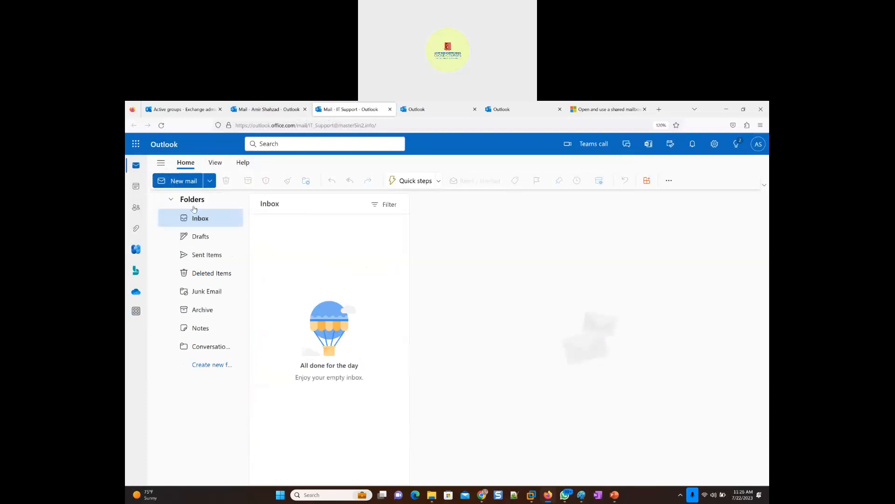
click(176, 183)
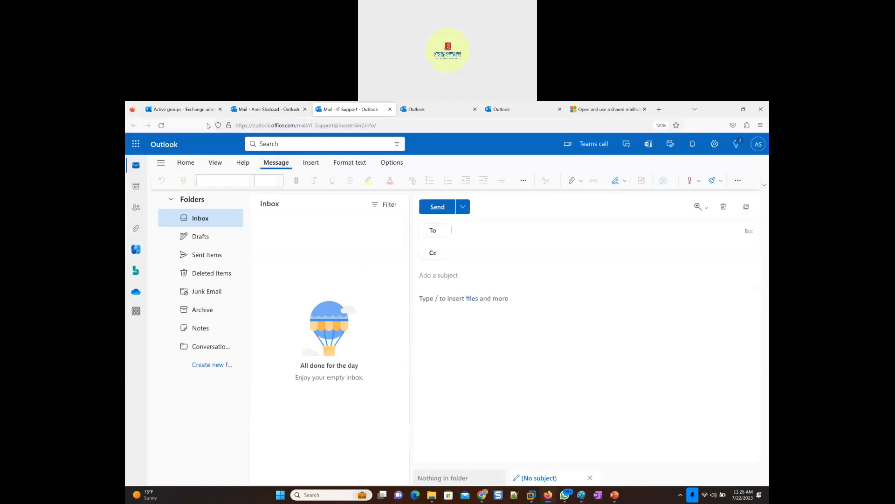
- Clear the it_support search in the Exchange admin center mailboxes and browse the full list for a recipient
click(172, 112)
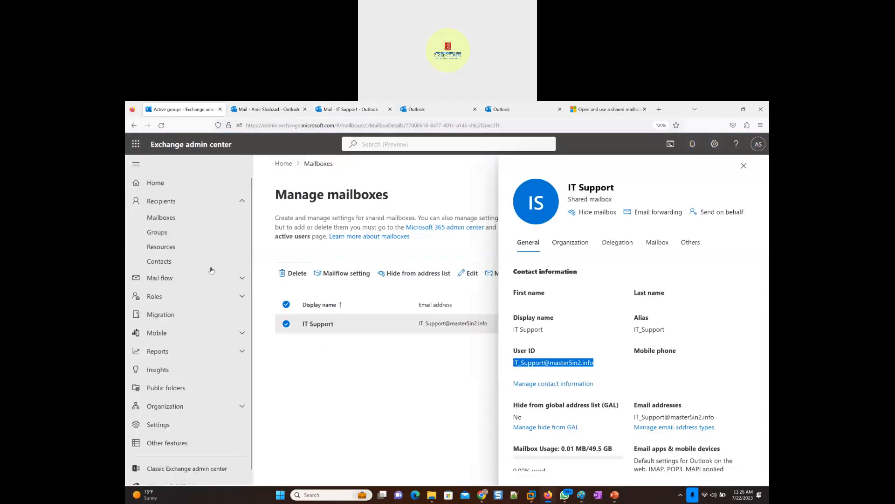
click(161, 219)
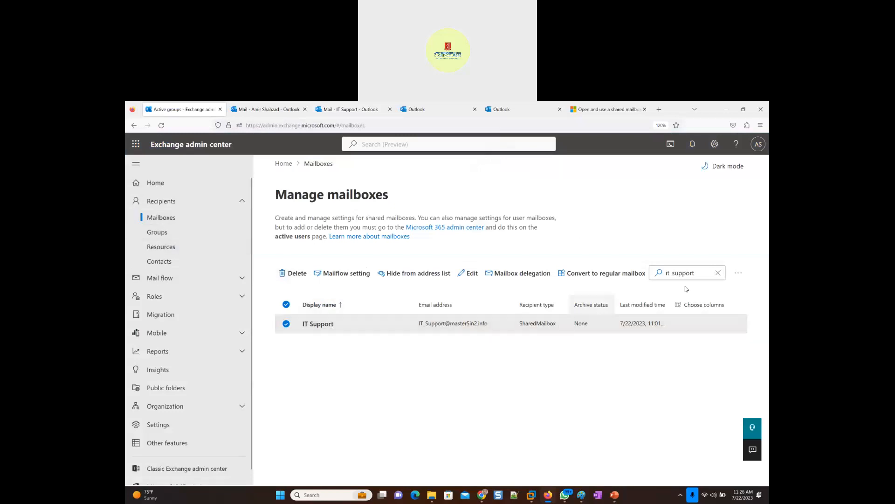
click(706, 278)
click(718, 274)
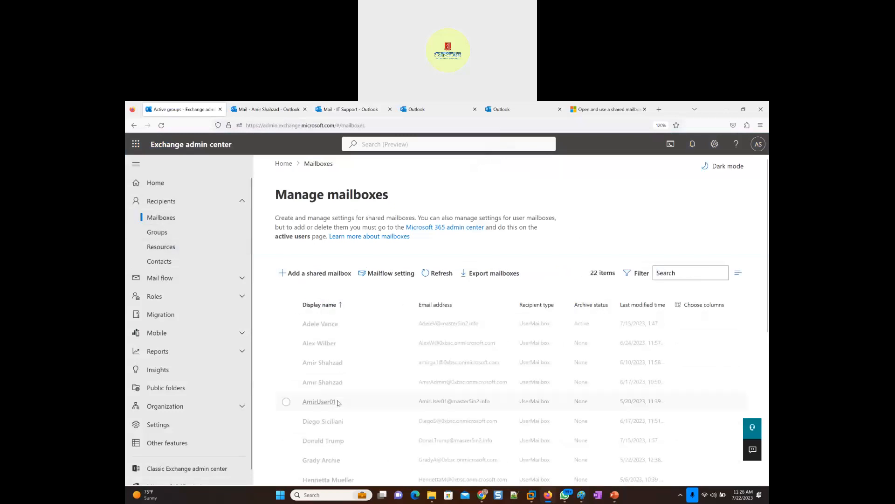
scroll(338, 402, down, 1)
scroll(338, 402, down, 2)
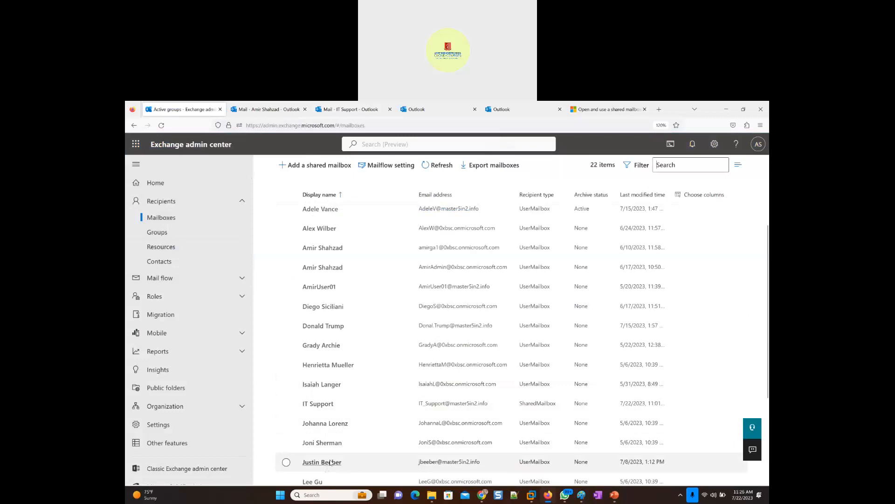
scroll(331, 462, down, 1)
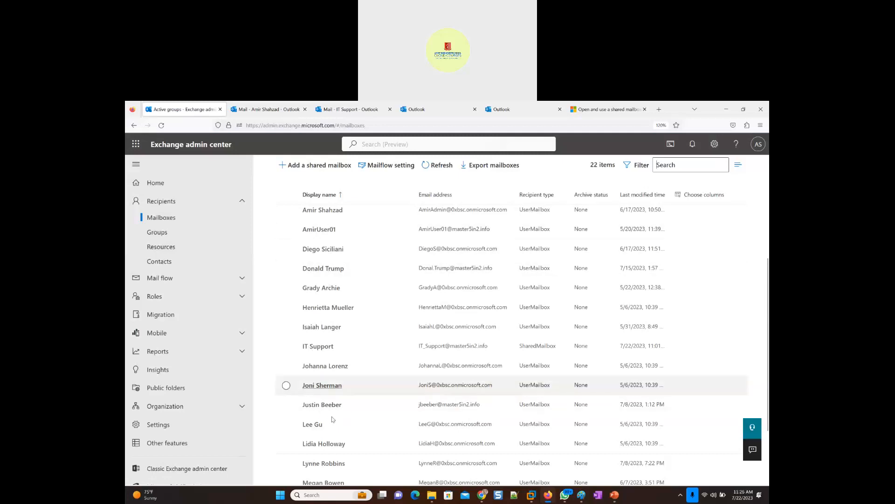
- Return to the new message in the IT Support mailbox and add the chosen user as its recipient
click(347, 110)
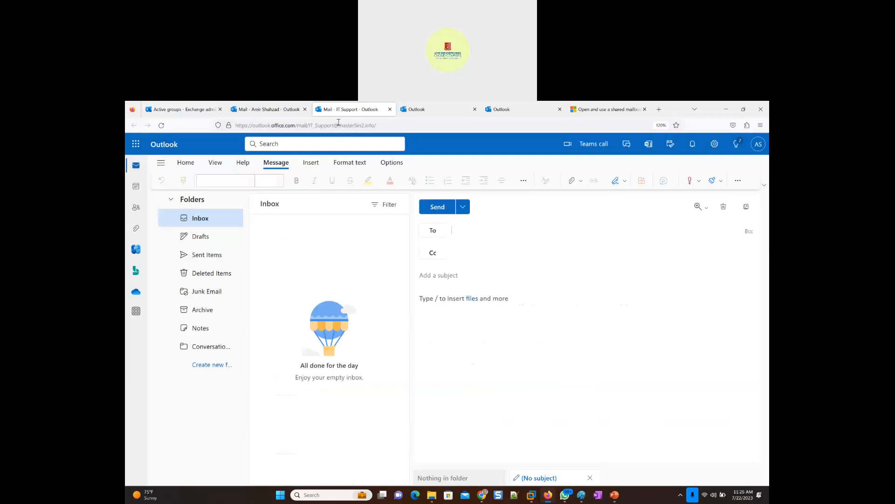
click(438, 206)
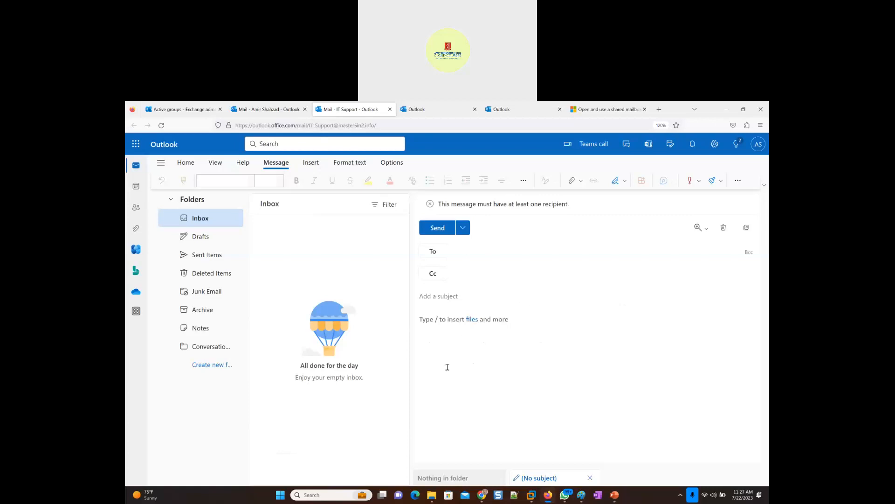
click(467, 252)
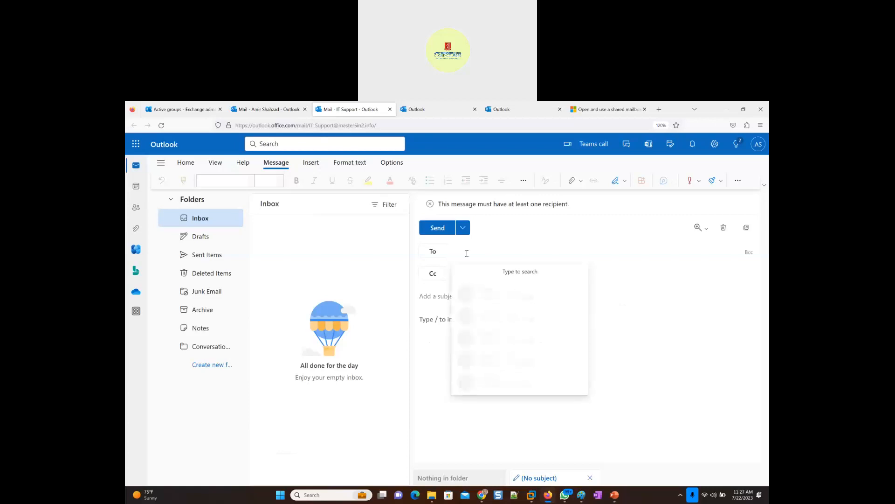
text(justin)
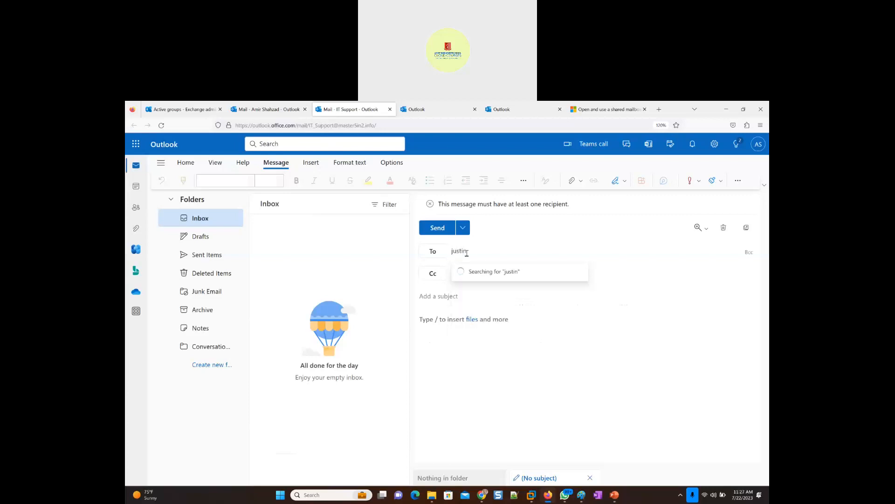
click(500, 282)
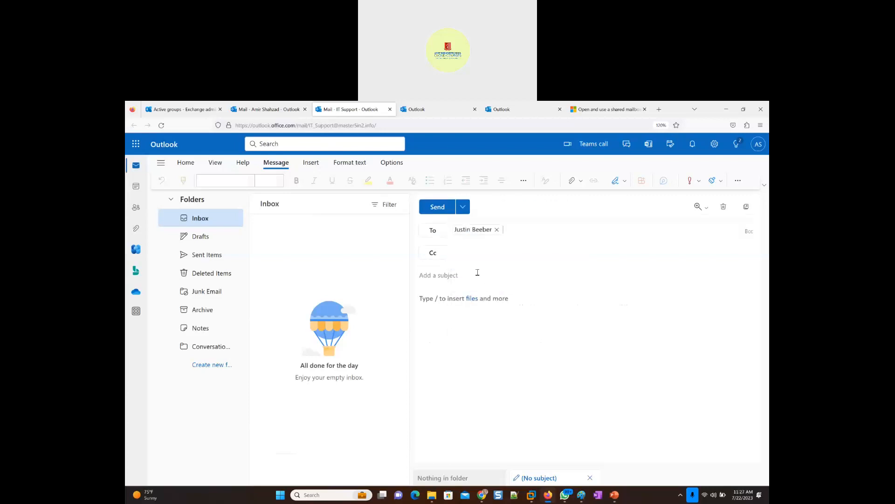
- Enter "Internet Issue" as the message's subject
click(475, 274)
text(I will help)
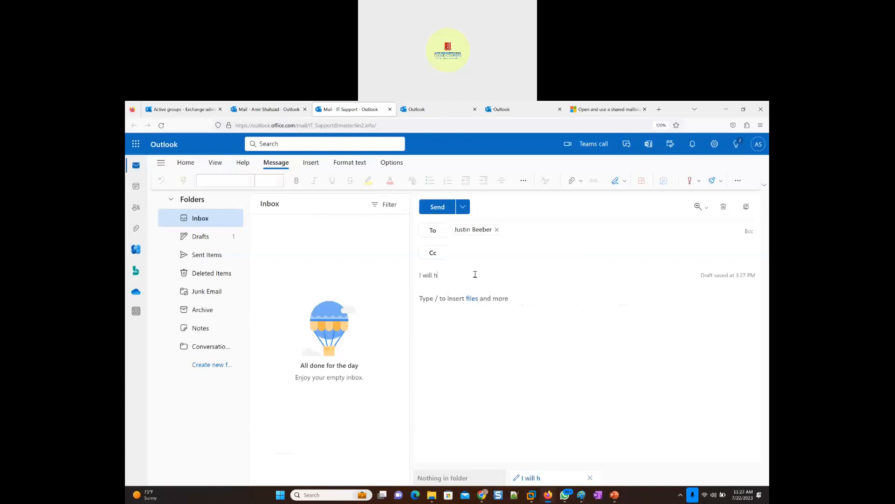
key(BackSpace)
key(BackSpace)
key(BackSpace)
key(BackSpace)
key(BackSpace)
key(BackSpace)
key(BackSpace)
key(BackSpace)
key(BackSpace)
key(BackSpace)
key(BackSpace)
text(Internet Issu)
- Greet the recipient by first name and write "we received your call for internet issue and i will be glad to help you."
click(474, 300)
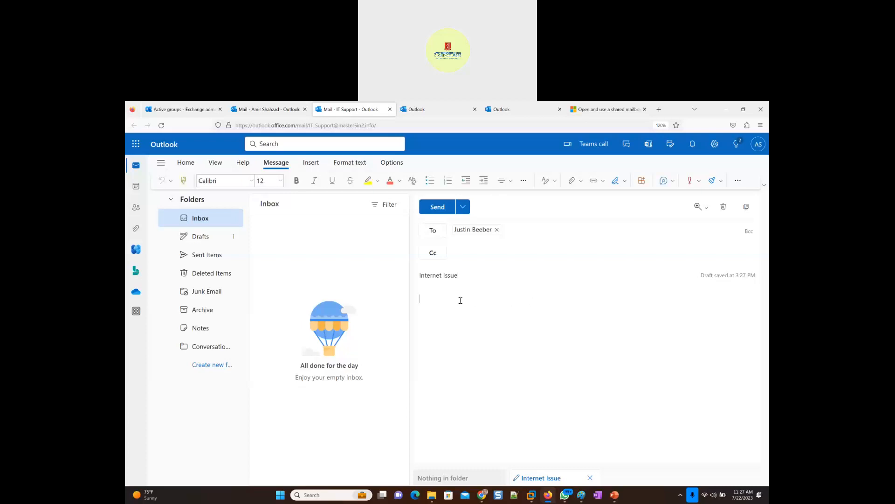
text(Hi Justin,)
key(Return)
text(we recieevd)
key(BackSpace)
key(BackSpace)
key(BackSpace)
key(BackSpace)
key(BackSpace)
key(BackSpace)
text(eived your call for internet i)
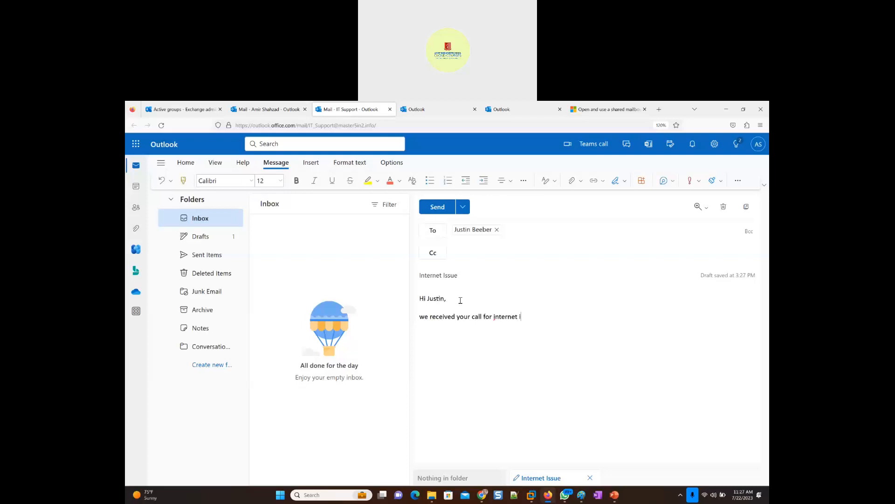
text(ssue and i will be glad to help you. Please explain yur)
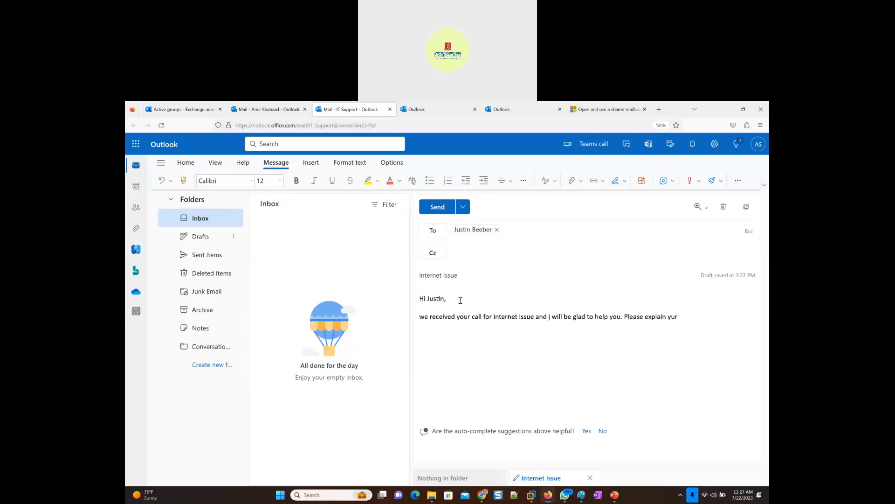
key(BackSpace)
key(BackSpace)
text(our internet issue here with any screen)
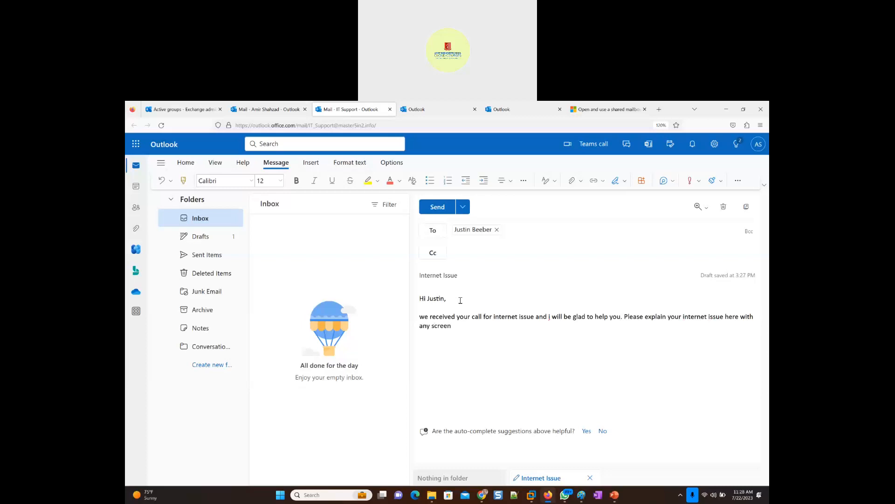
text(shots.)
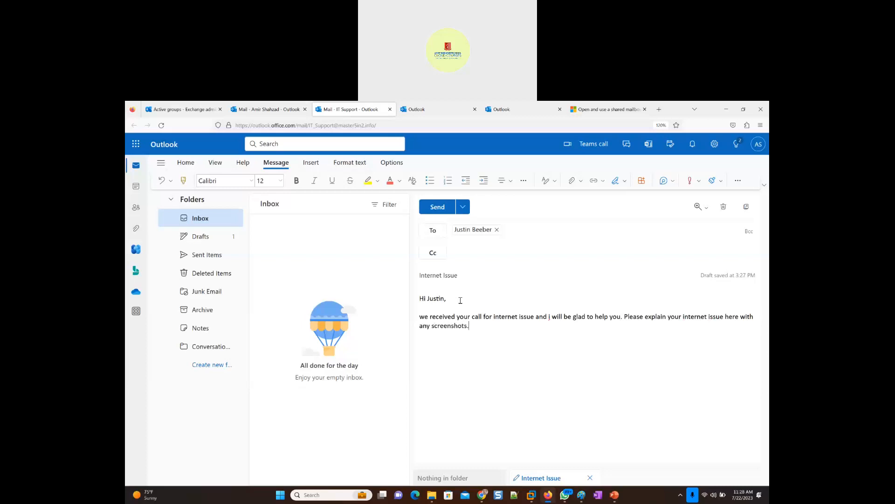
- Add a new paragraph reading "Or whats the best time to connect on teams."
key(Return)
key(Return)
text(Or whats the best time to conne)
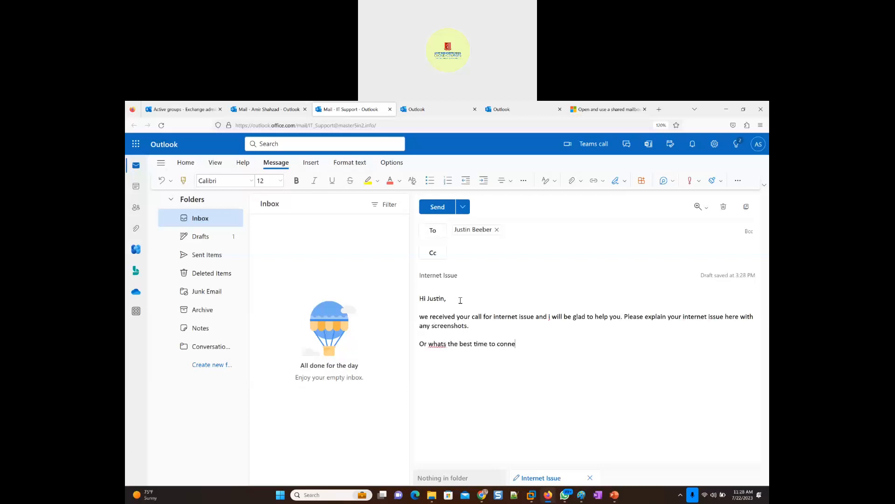
text(ct on team)
- End the message with "Regards," and the signature "IT Support", and select the signature text
text(egards, Amir)
key(BackSpace)
key(BackSpace)
key(BackSpace)
text(IT Support)
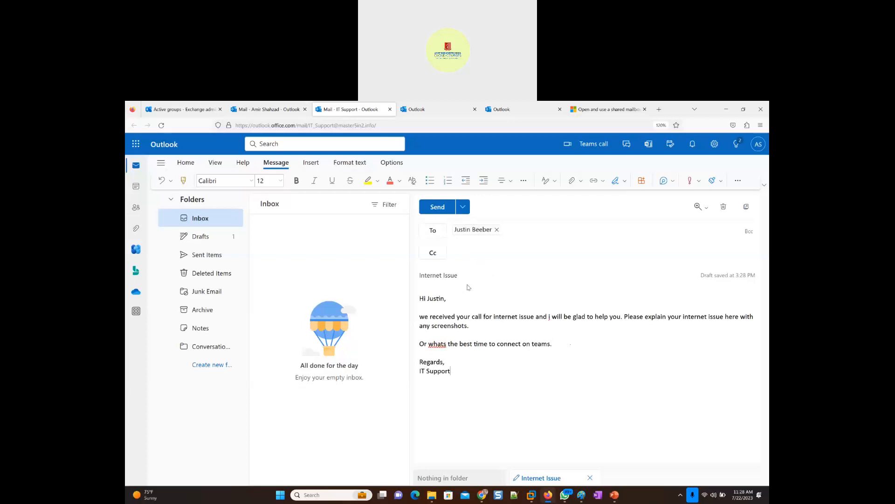
drag(456, 371, 406, 383)
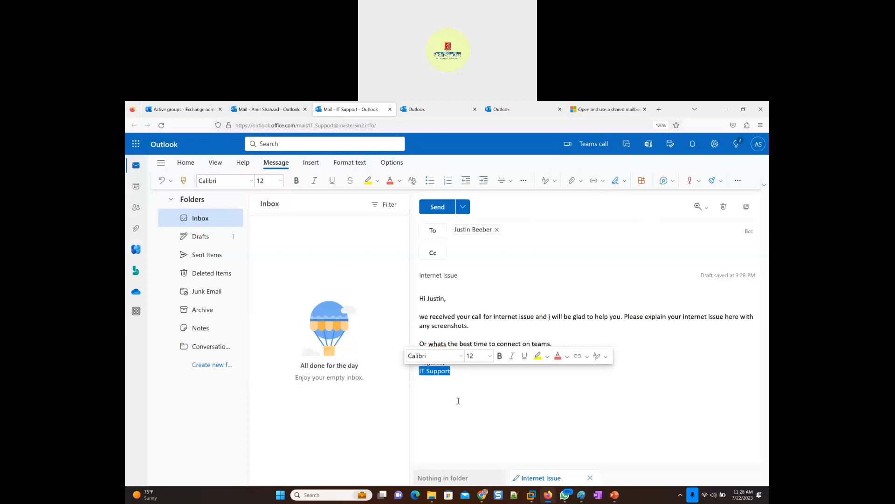
- Send the Internet Issue message from the IT Support shared mailbox
click(458, 379)
drag(453, 371, 419, 372)
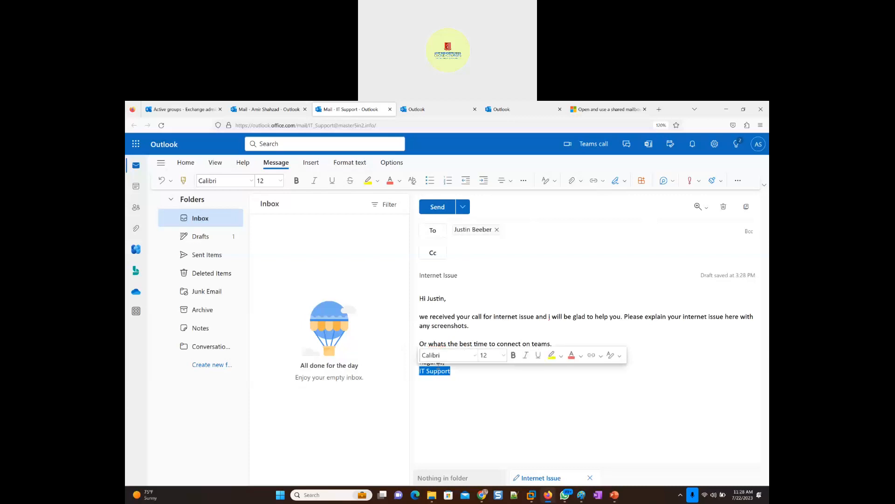
click(452, 371)
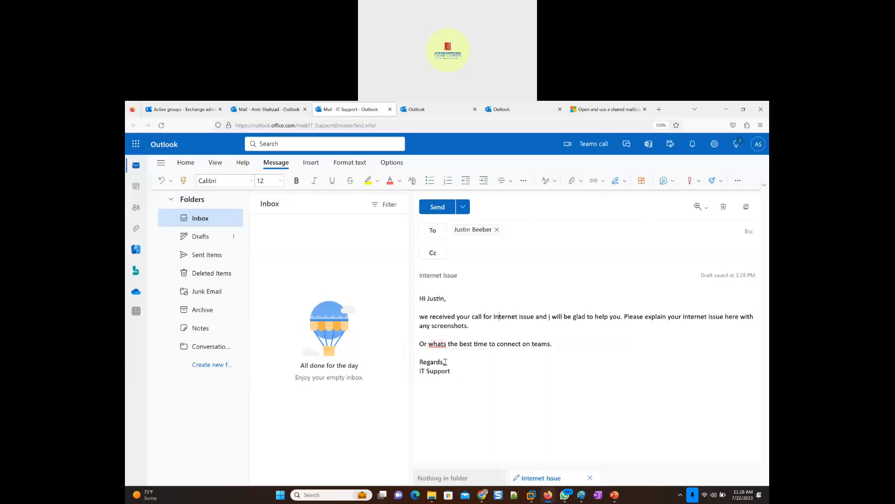
drag(452, 370, 419, 371)
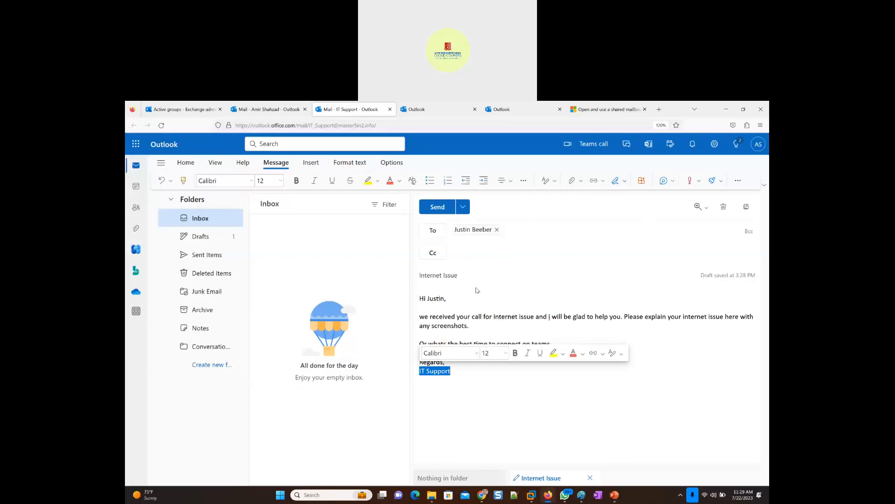
click(560, 319)
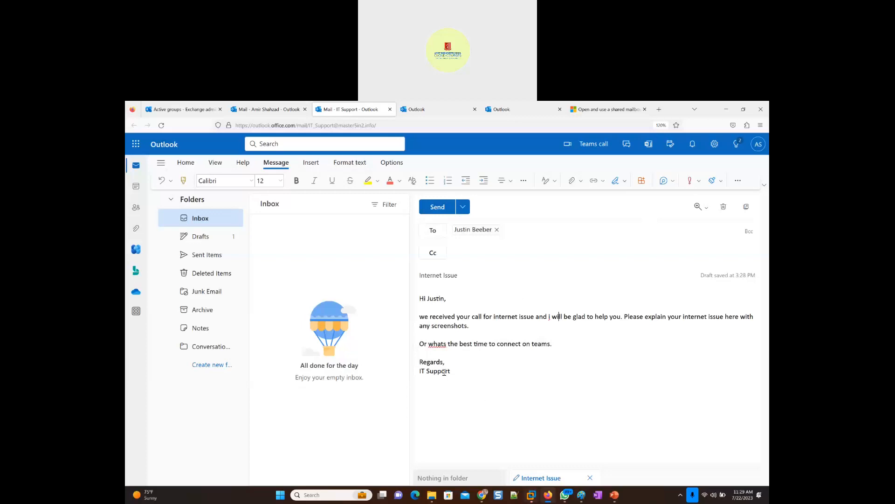
click(443, 208)
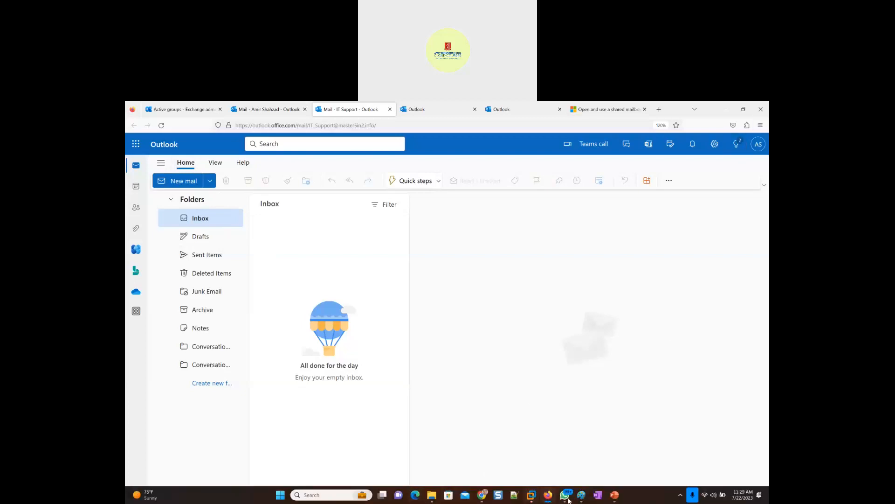
- Open a private browsing window and go to the portal.office.com sign-in page
mouse_move(581, 492)
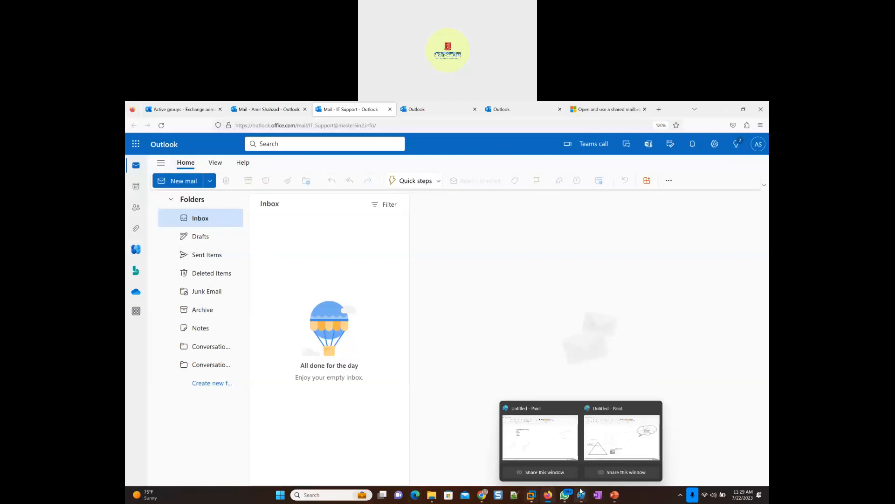
click(761, 125)
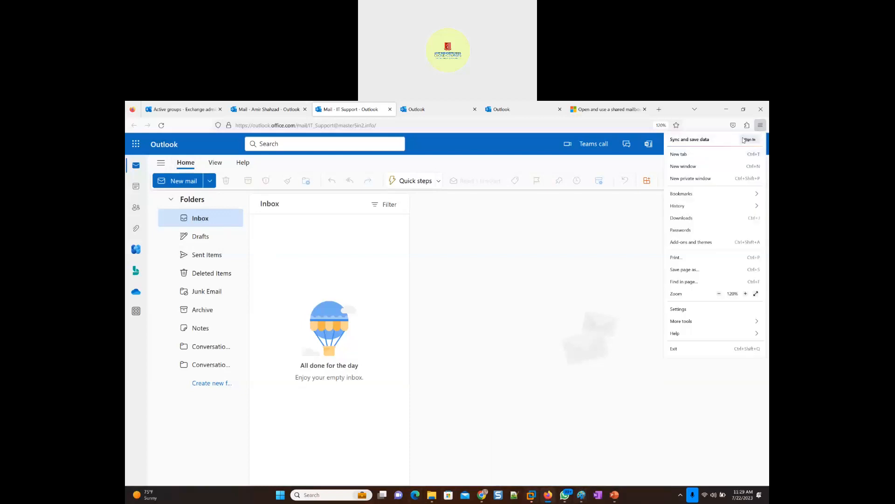
click(703, 180)
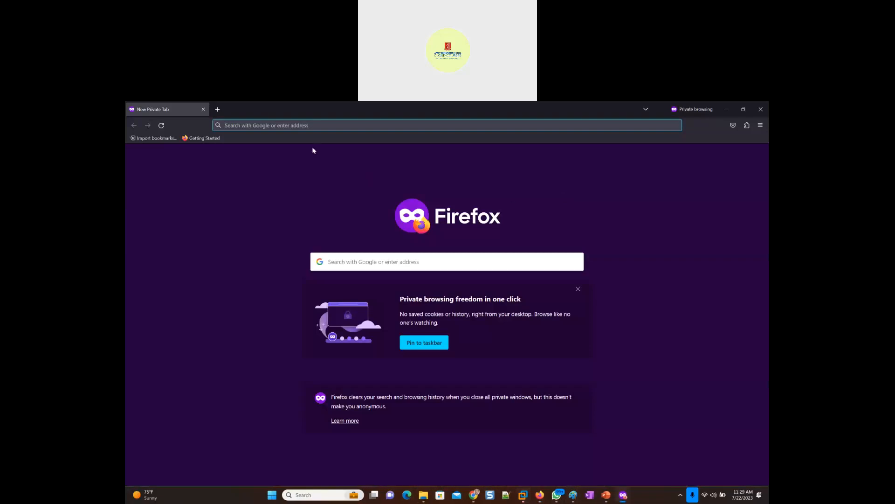
text(portal)
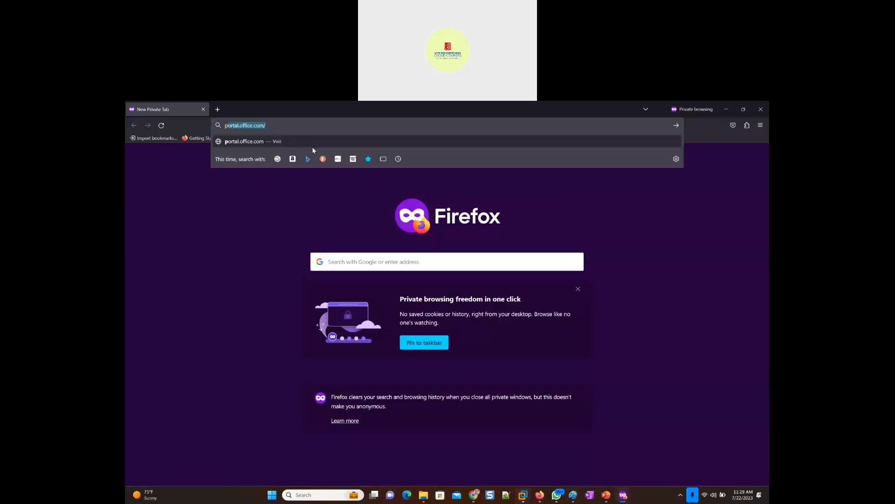
text(.office.)
key(Return)
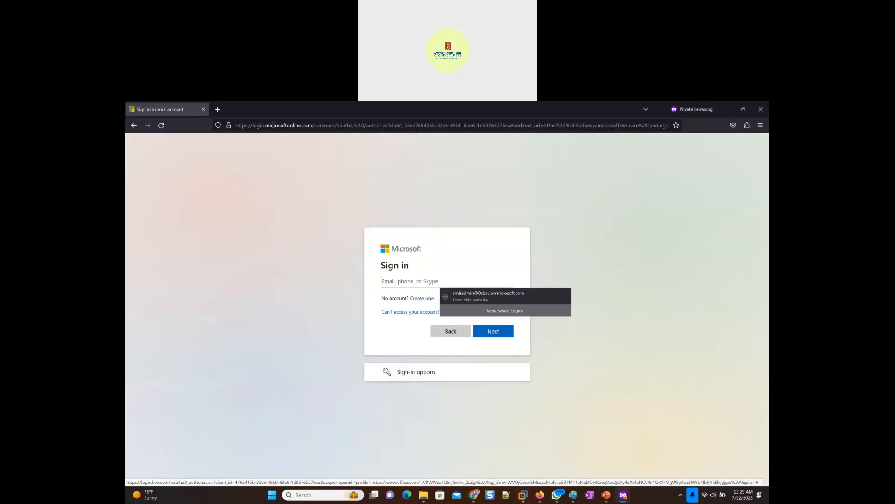
- Return to the Exchange admin center, open the message recipient's mailbox details and select the user ID
key(alt+Tab)
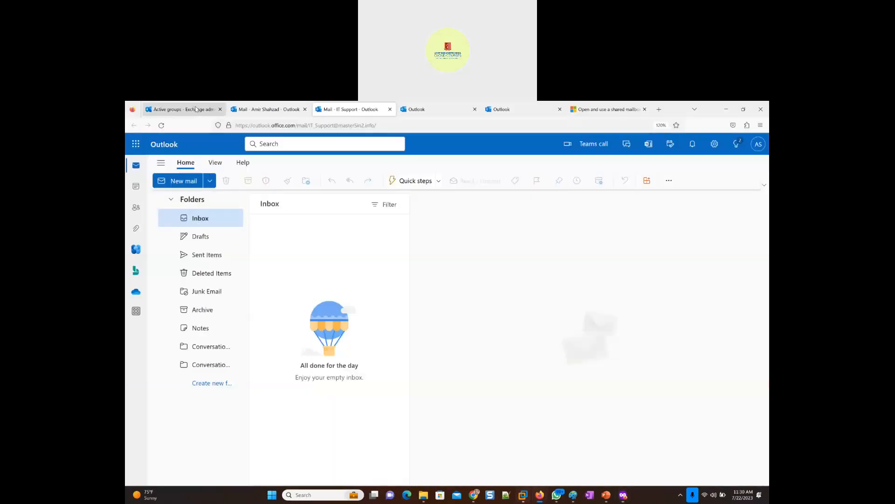
click(196, 109)
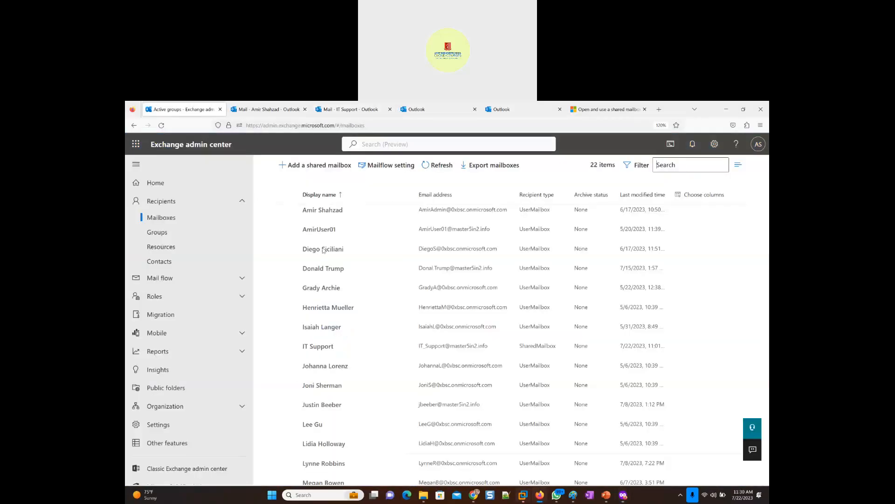
click(321, 406)
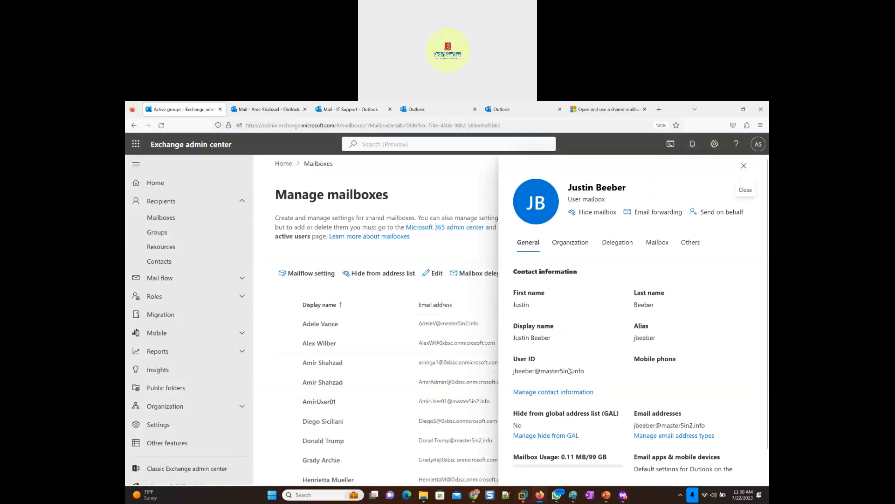
triple_click(534, 371)
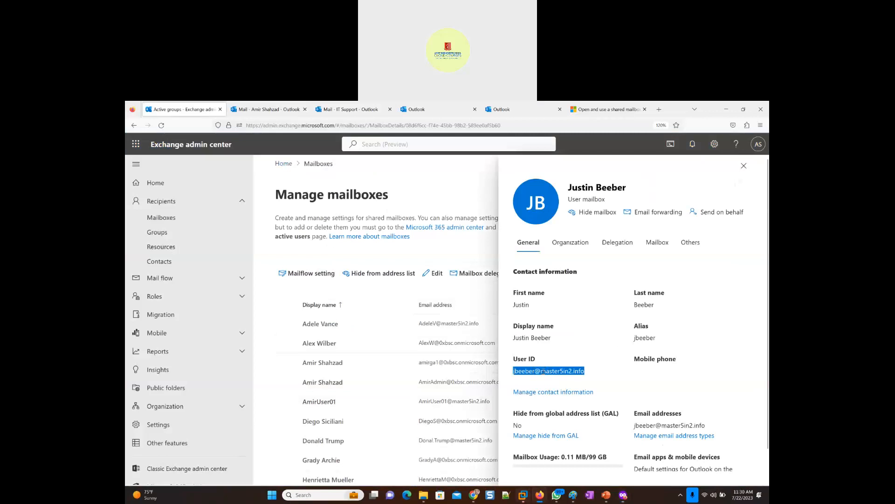
- Open the Microsoft 365 admin center and find the message recipient in the Active users list
click(136, 146)
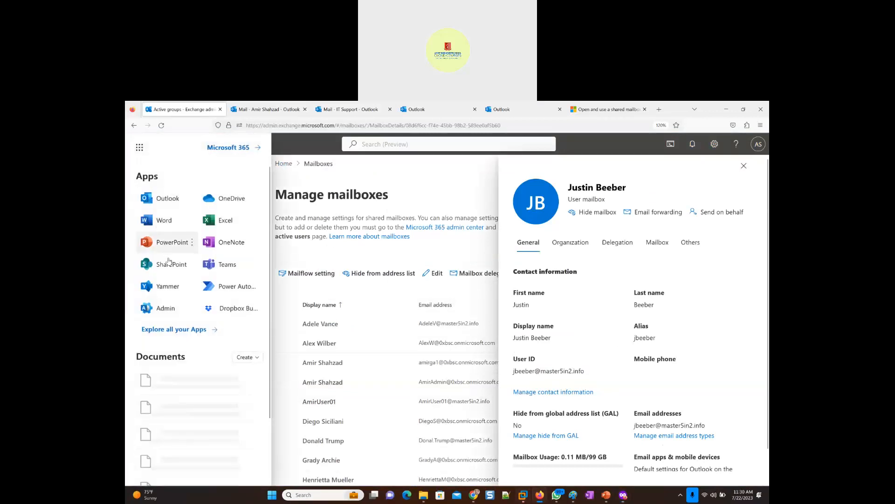
click(157, 310)
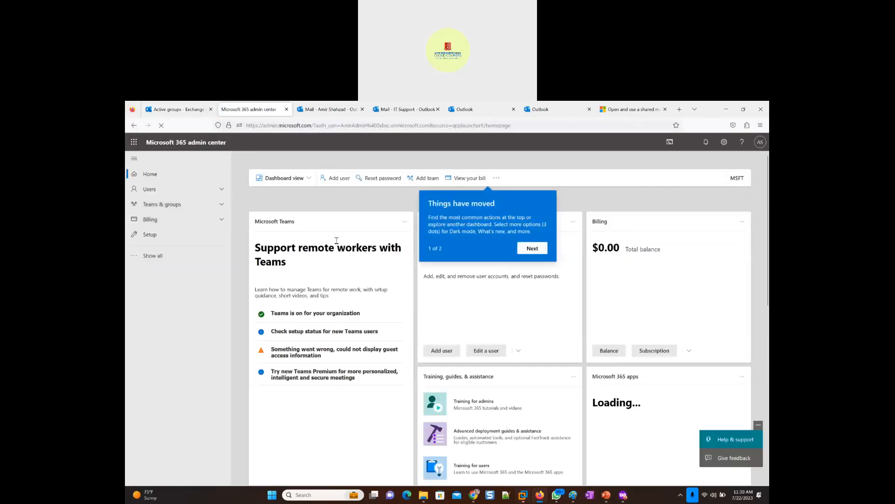
click(150, 188)
click(157, 203)
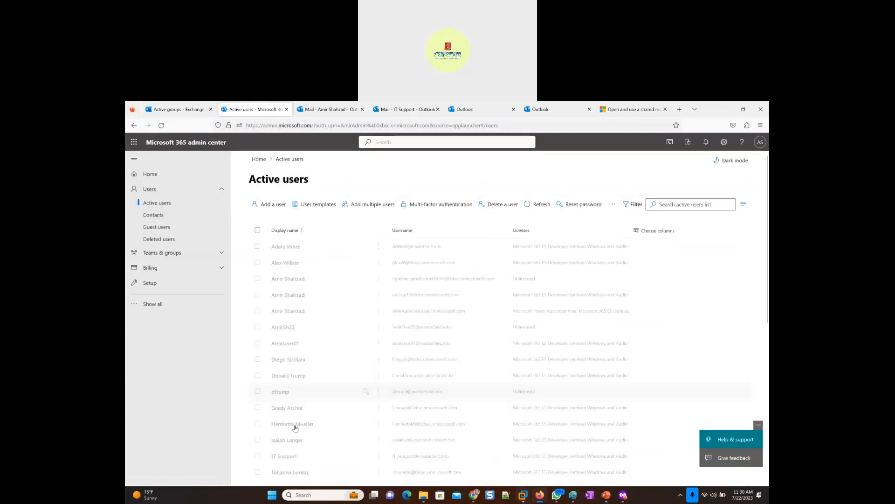
scroll(289, 448, down, 1)
scroll(290, 448, down, 1)
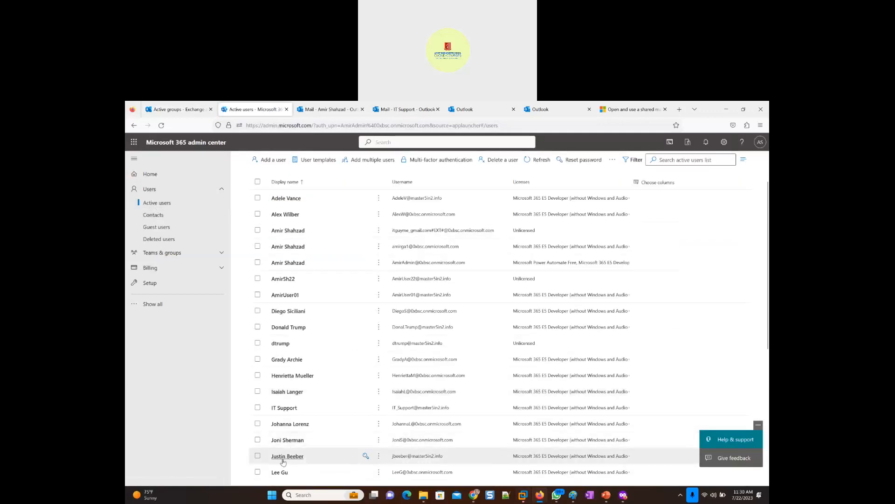
- Reset the recipient's password with an automatically created one, without a required change at first sign-in, and email the sign-in info to the admin
click(283, 457)
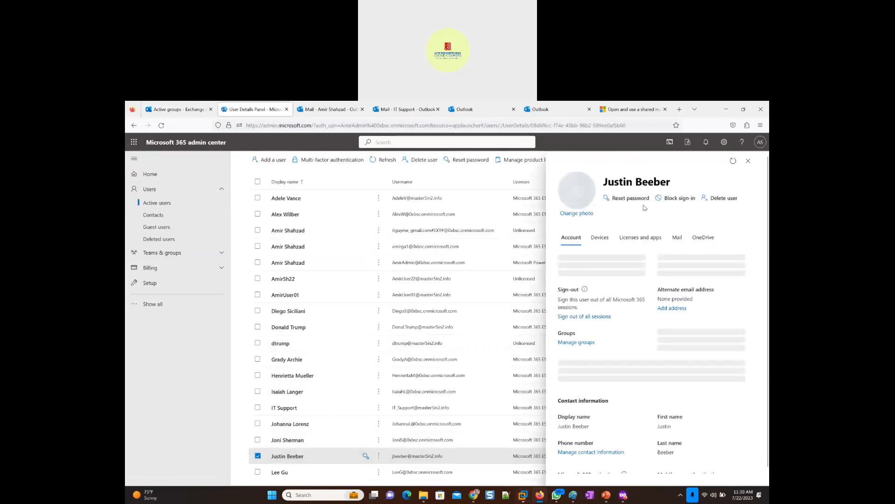
click(628, 200)
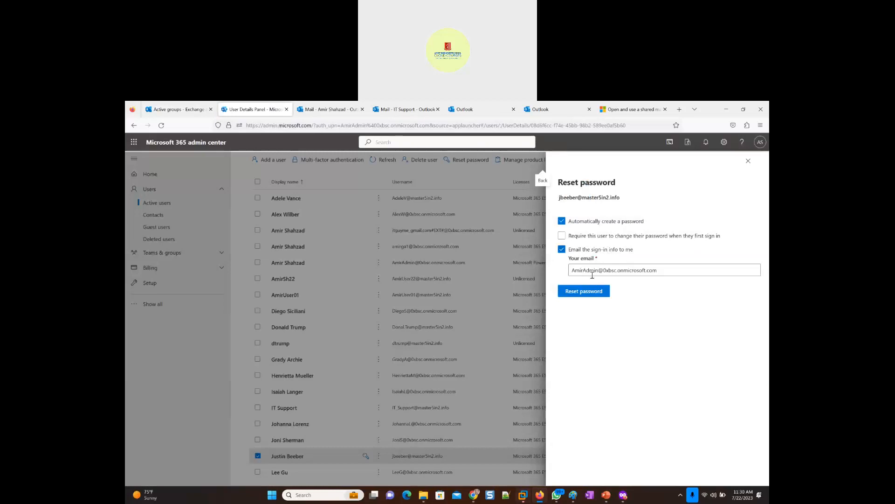
click(587, 290)
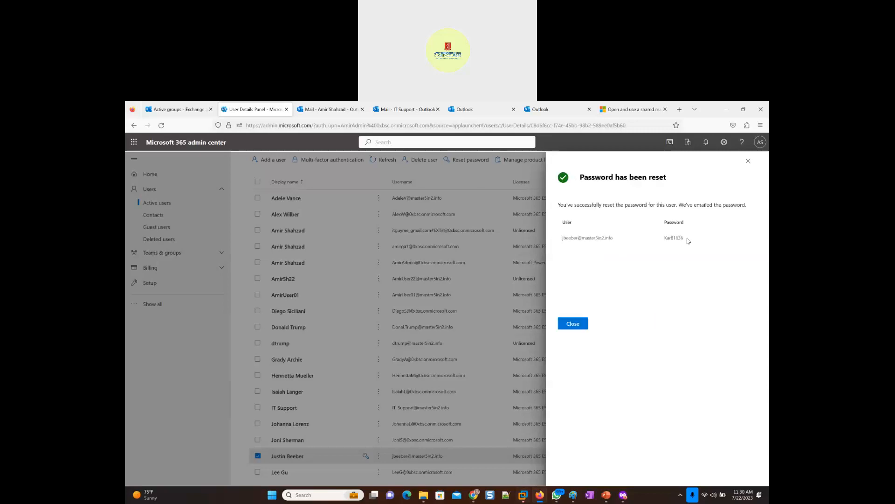
- Copy the user's sign-in name and new password into the open Notepad++ note, below the existing text
drag(686, 240, 552, 245)
key(ctrl+c)
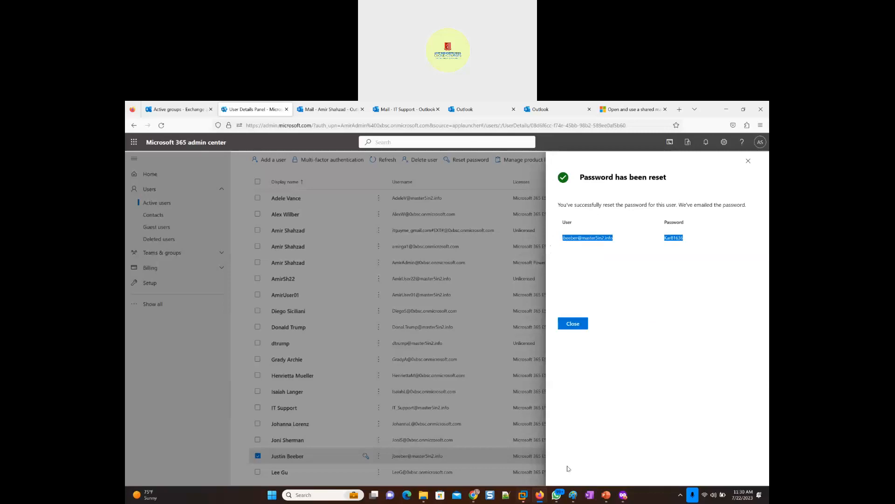
click(509, 497)
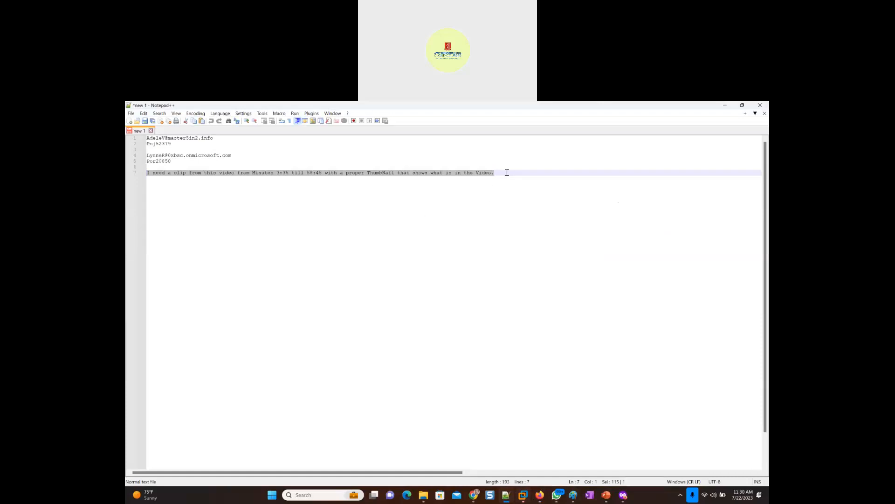
click(507, 173)
key(Return)
key(Return)
key(Return)
key(ctrl+v)
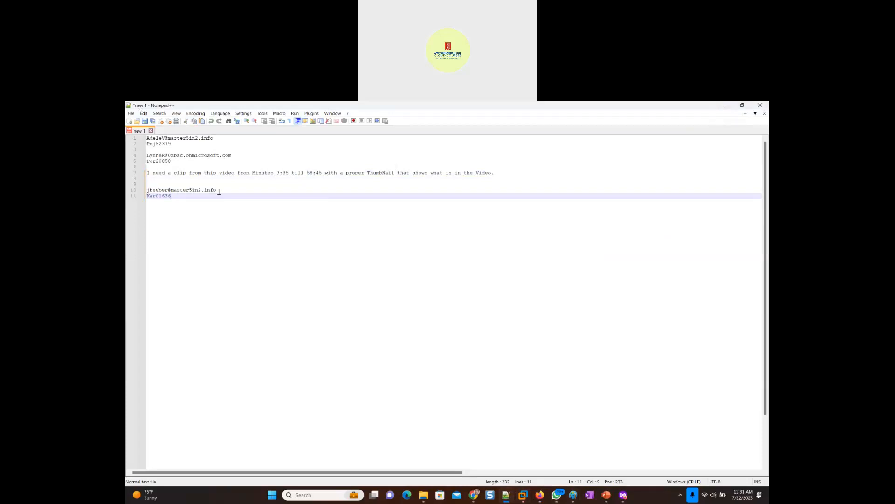
- Copy the user's e-mail address from the note and enter it on the Microsoft sign-in page in the private window
drag(218, 188, 139, 191)
key(ctrl+c)
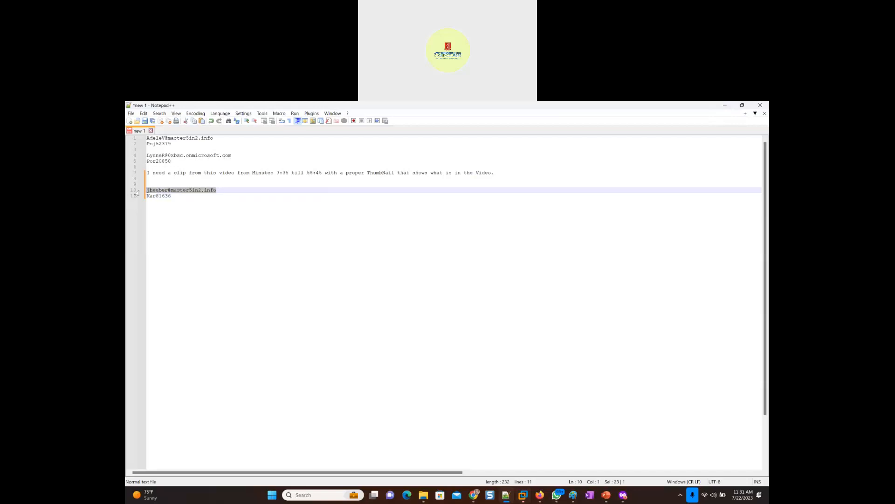
key(alt+Tab)
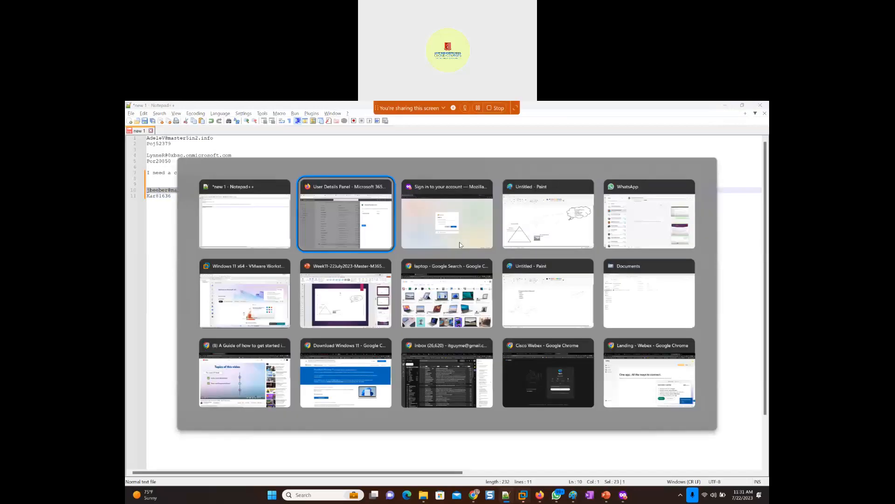
click(444, 222)
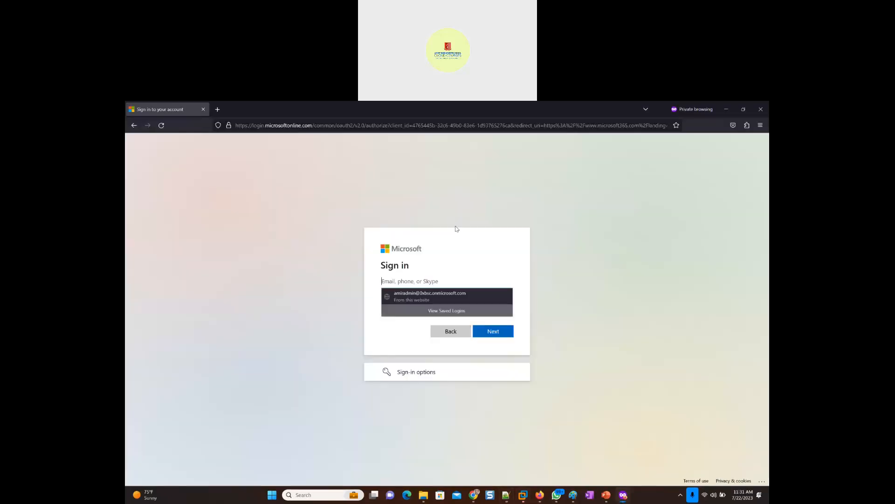
key(ctrl+v)
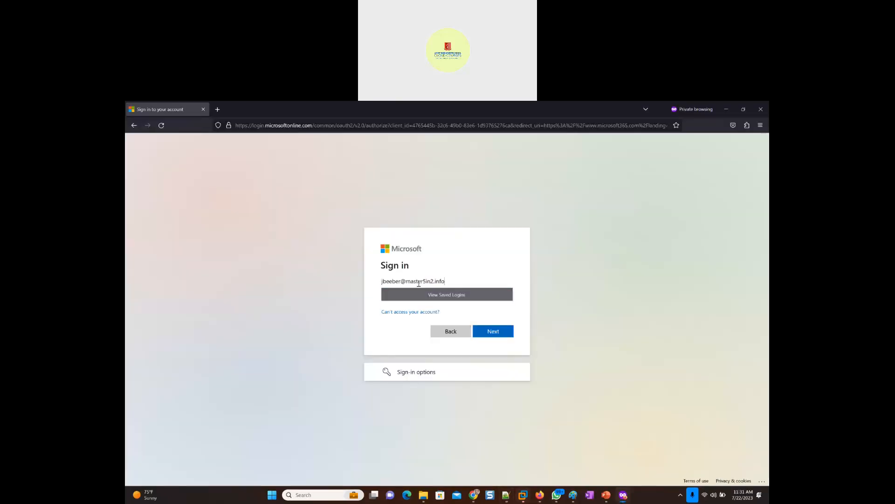
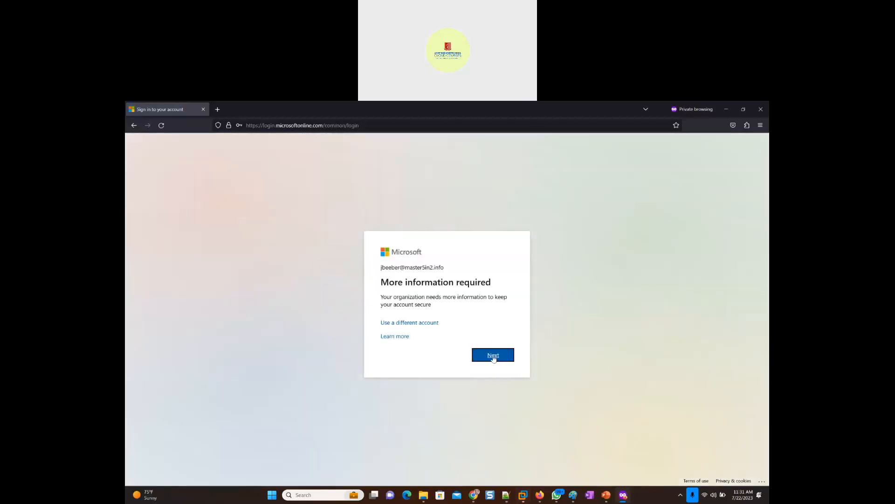
- Finish the recipient's sign-in by skipping the phone security setup, staying signed in, and dismissing the Microsoft 365 welcome screens and tour
click(494, 356)
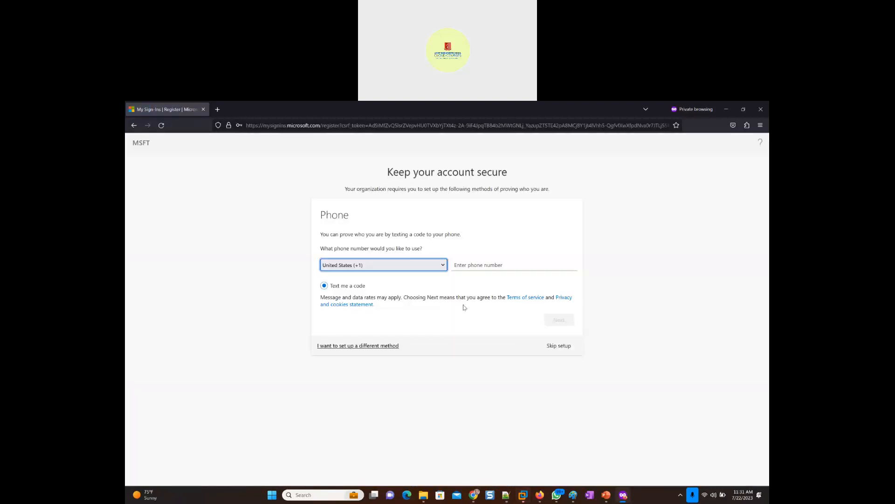
click(565, 347)
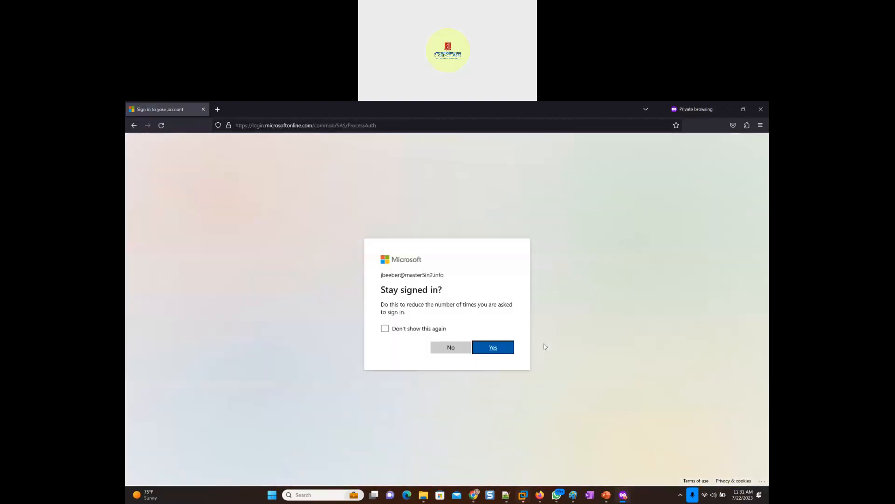
click(492, 348)
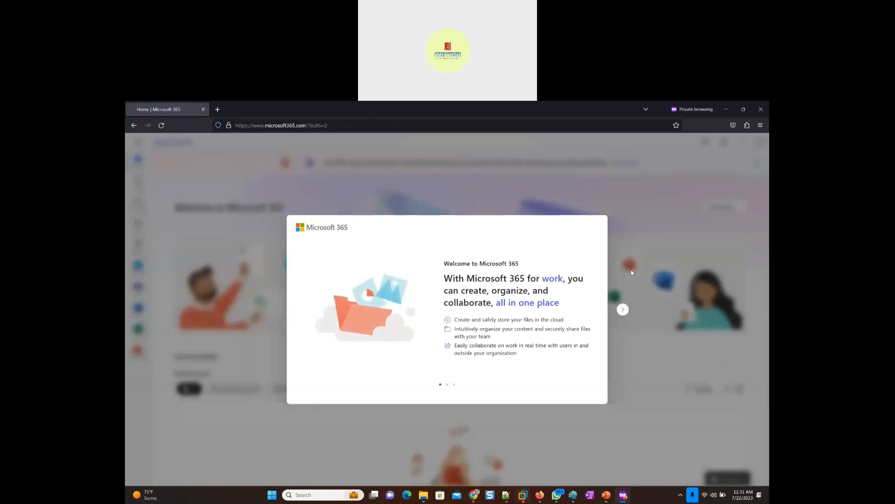
click(623, 310)
click(624, 310)
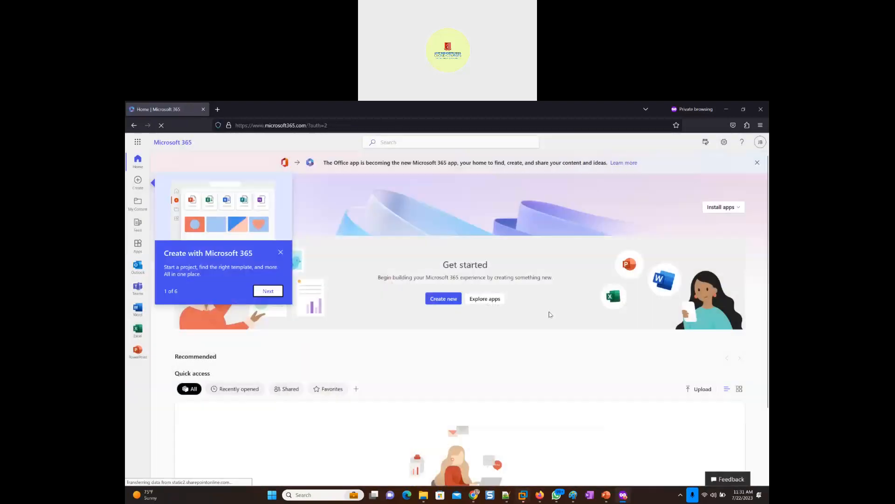
click(280, 252)
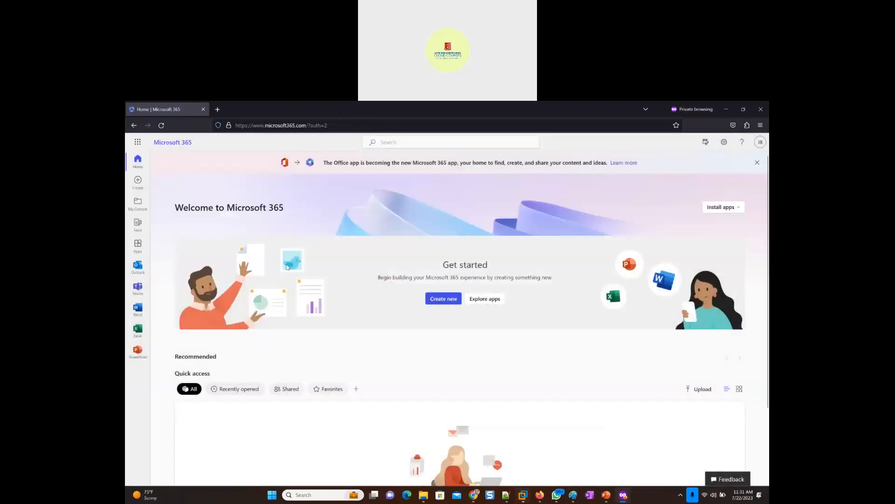
- Open Outlook for the recipient, skipping the security setup again, and read the "Internet Issue" message from IT Support including its signature
click(138, 268)
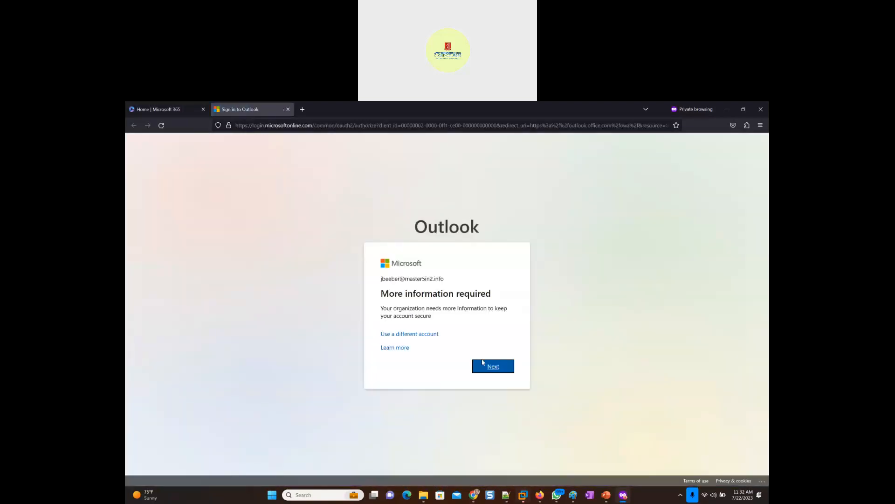
click(492, 369)
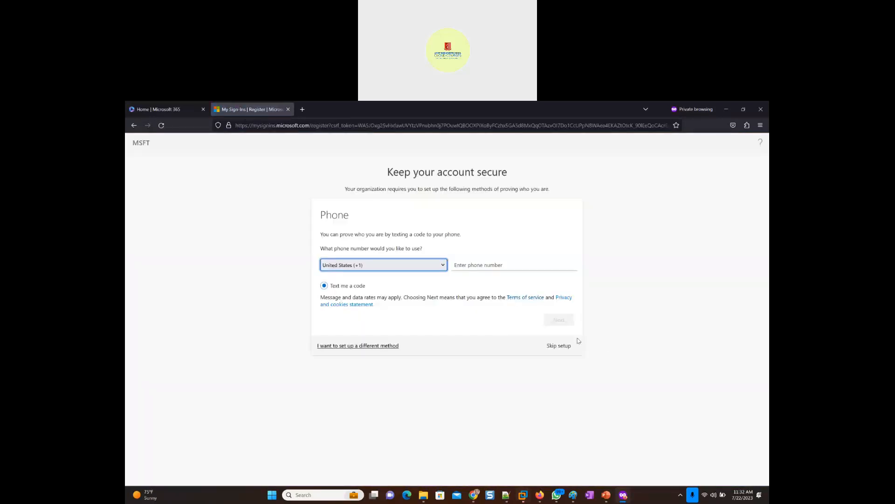
click(554, 349)
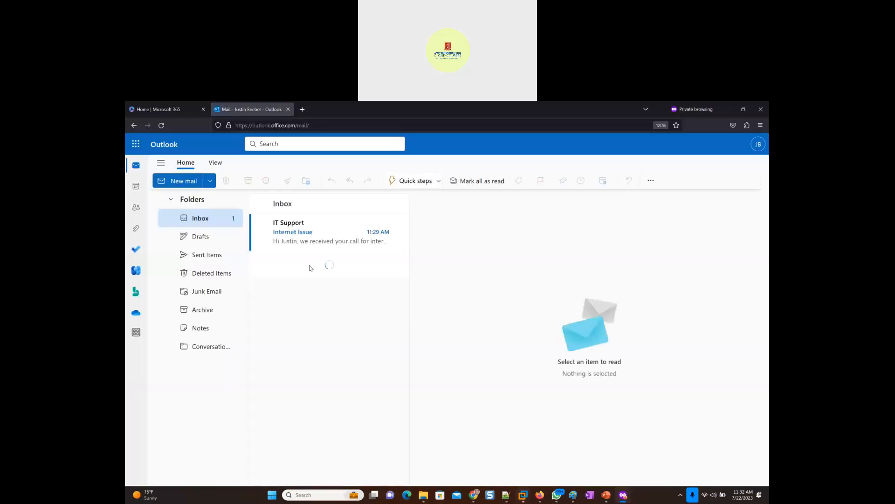
click(285, 240)
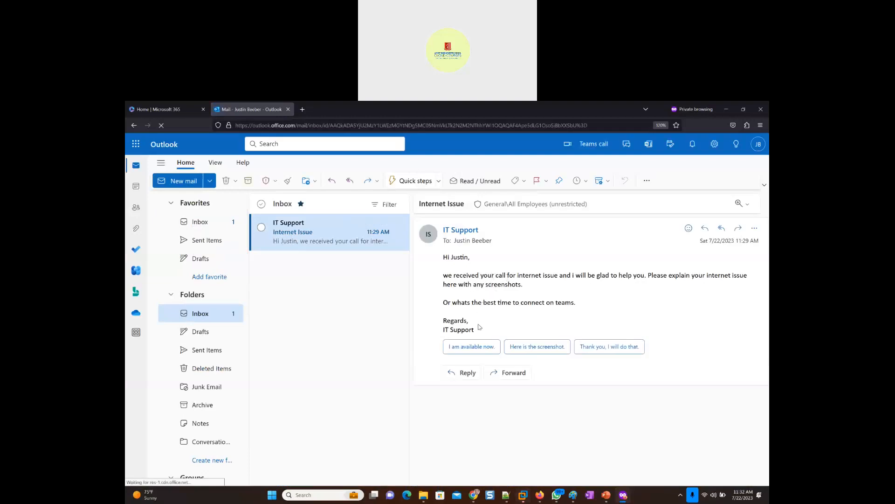
drag(444, 331, 481, 334)
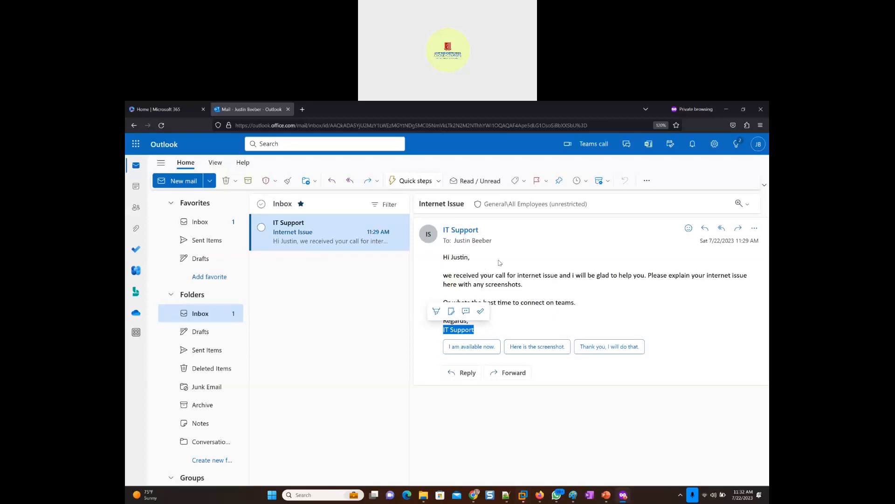
click(568, 278)
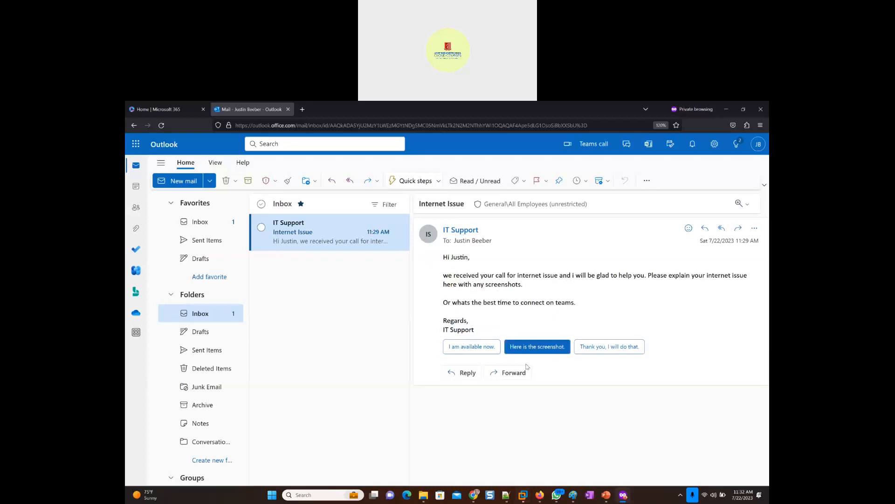
- Reply to the IT Support message with "yes thank lets connect on teams." and send it
click(466, 376)
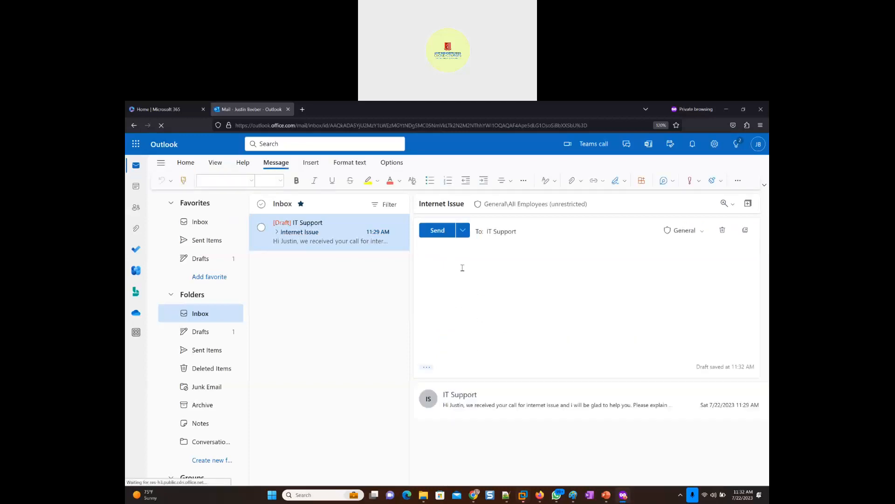
text(yes thank lets co)
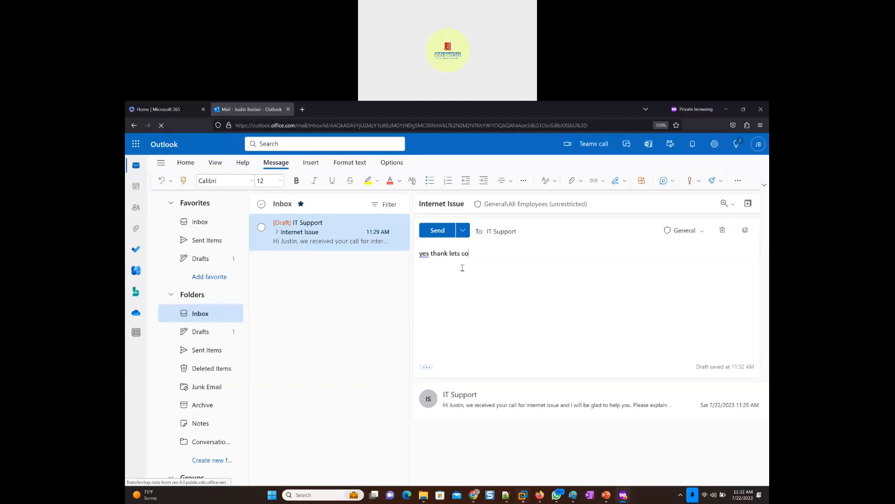
text(nnect on teams.)
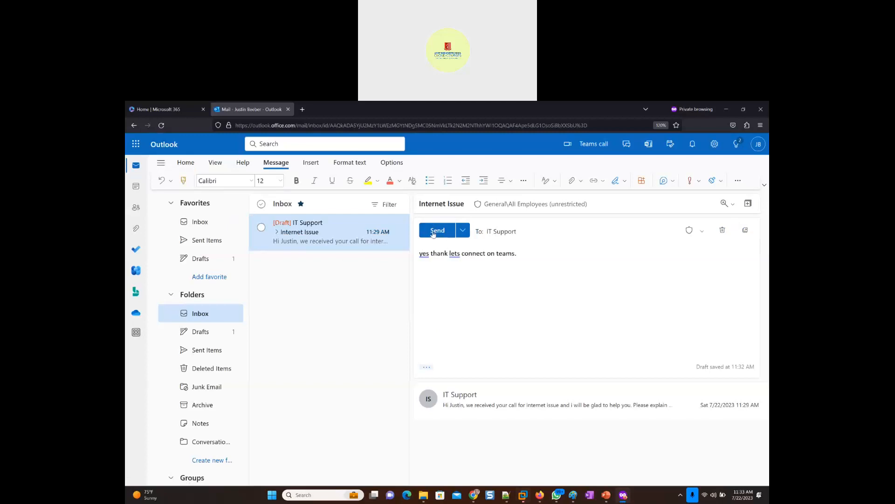
click(433, 232)
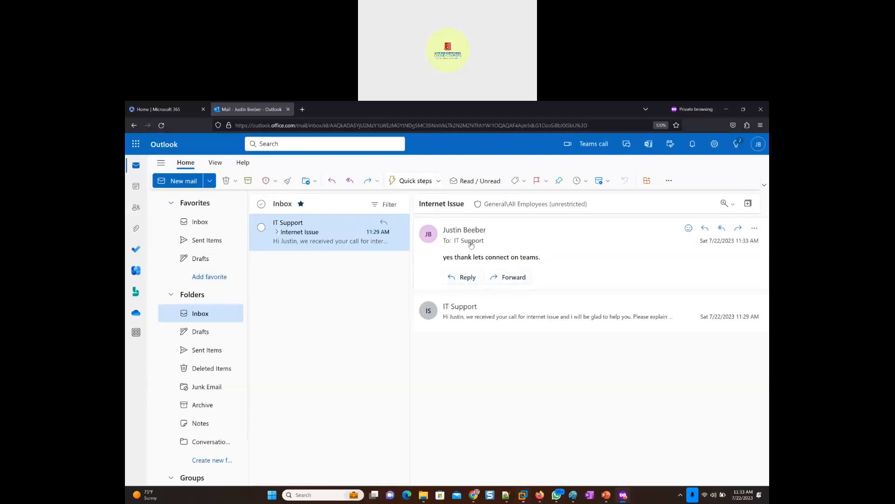
mouse_move(468, 244)
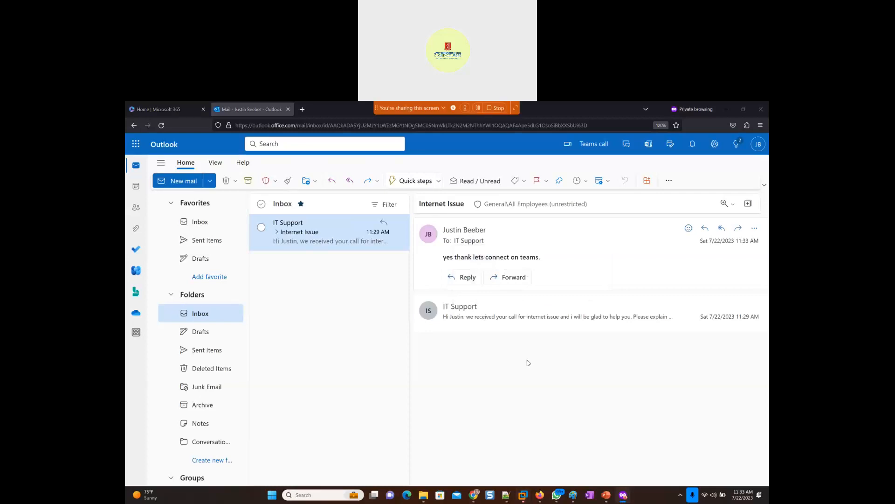
- Switch to the admin's browser window, close the password reset confirmation, and open the "Internet Issue" reply in the IT Support shared mailbox
key(alt+Tab)
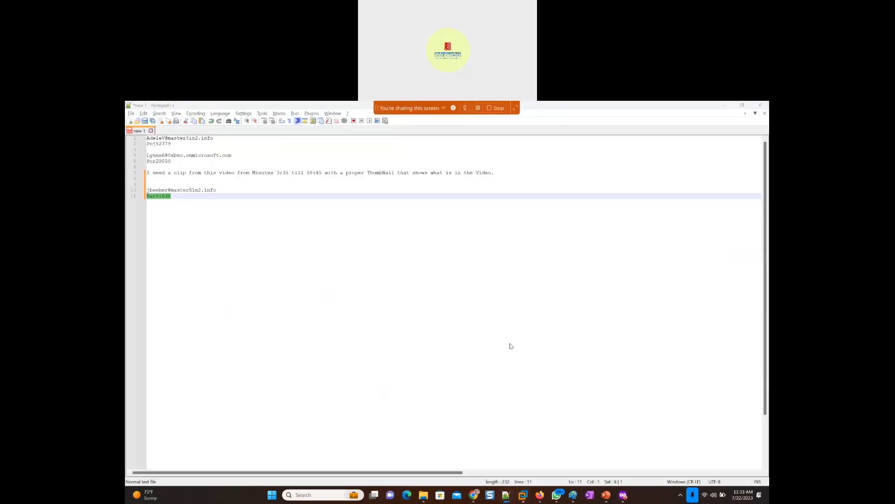
key(alt+Tab)
key(alt+Tab)
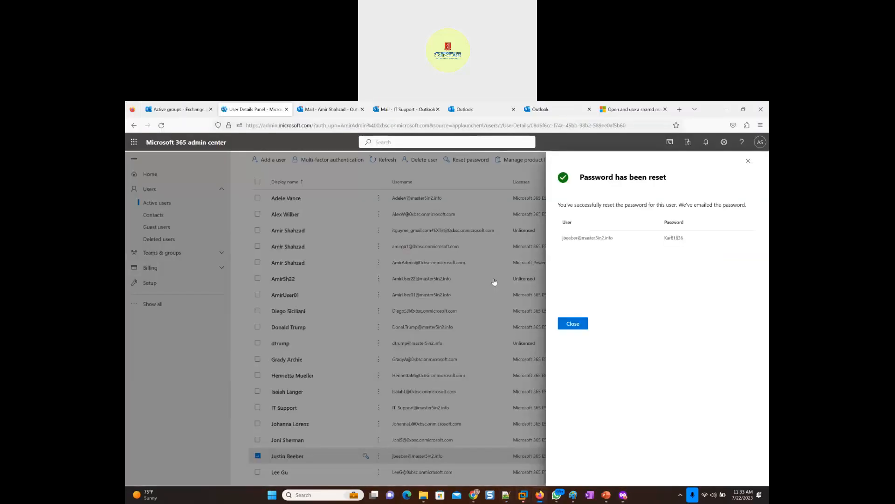
click(577, 327)
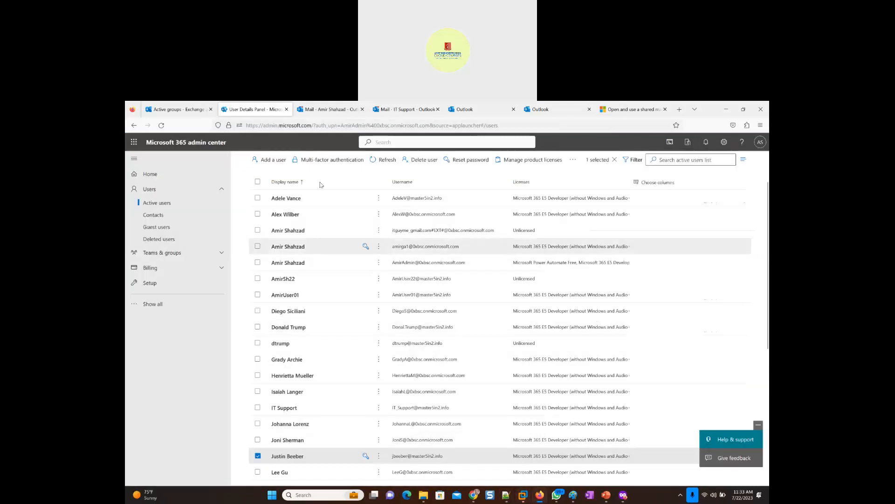
click(322, 110)
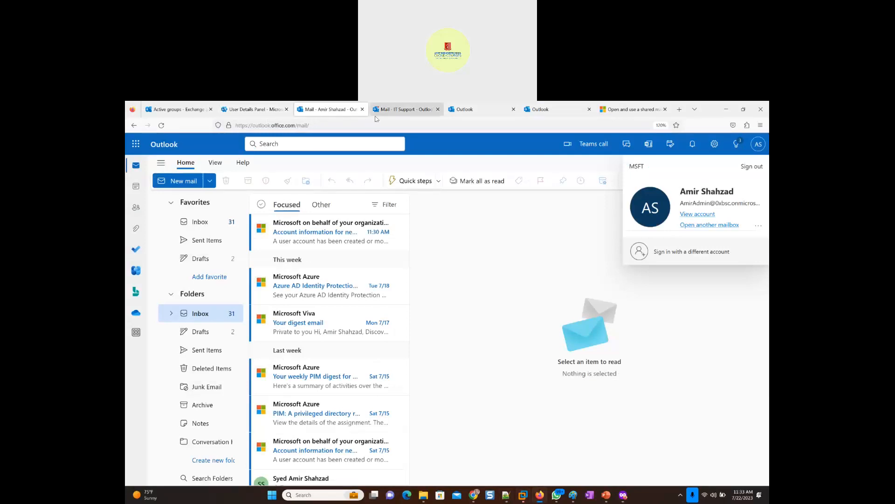
click(402, 109)
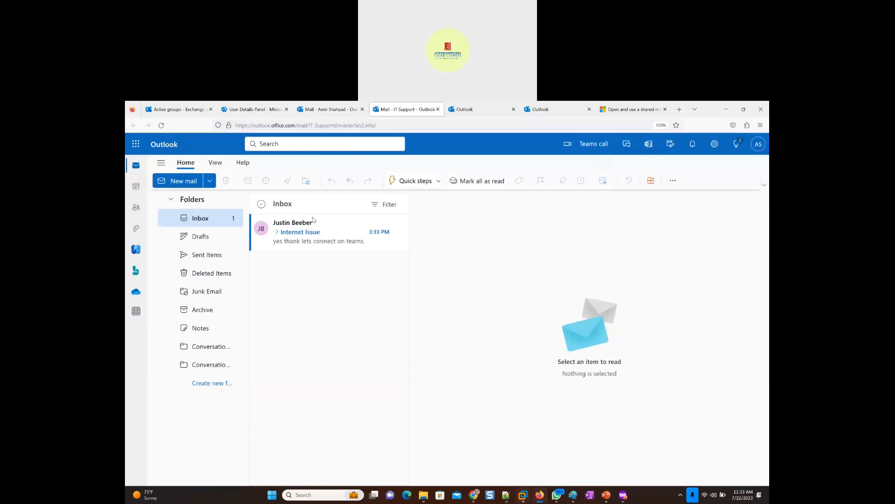
click(302, 239)
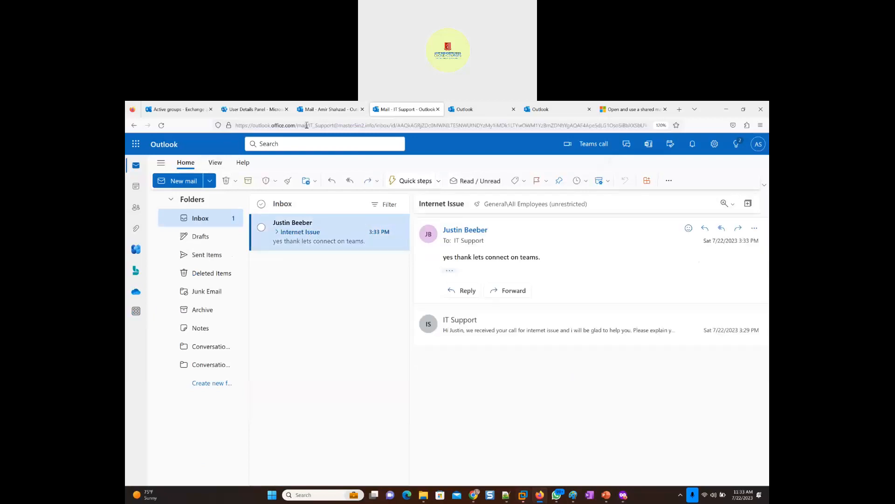
drag(307, 125, 335, 125)
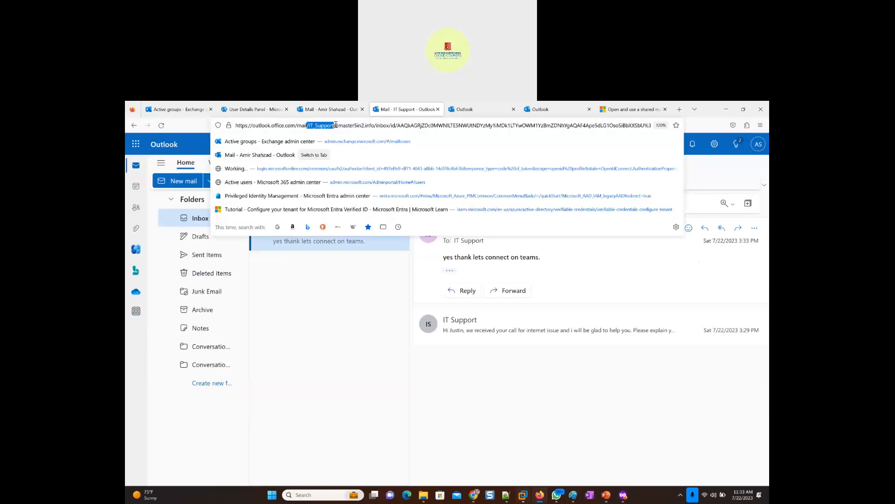
click(312, 294)
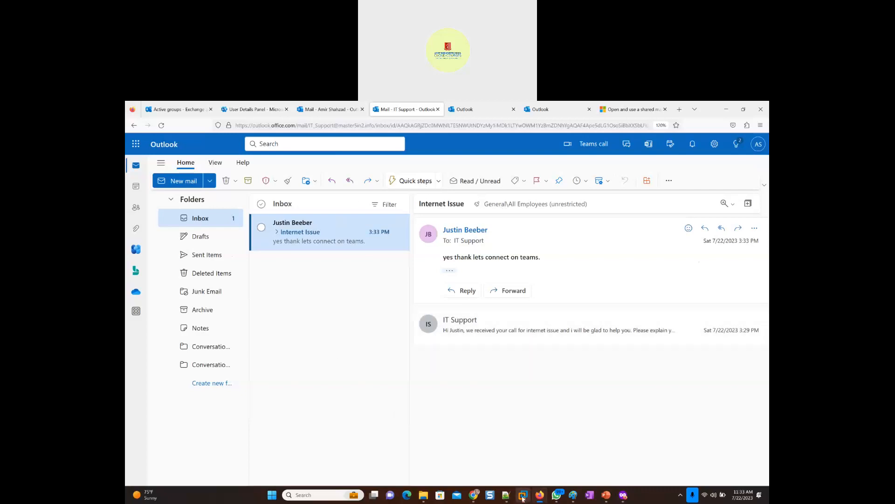
- Switch to the Windows 11 x64 virtual machine in VMware Workstation, dismissing the removable devices hint, the Office installation message and the install options
mouse_move(525, 497)
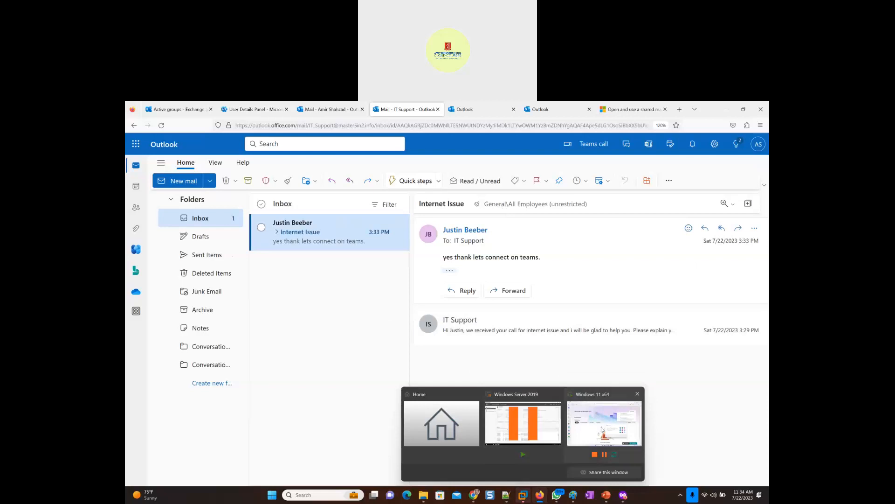
click(580, 429)
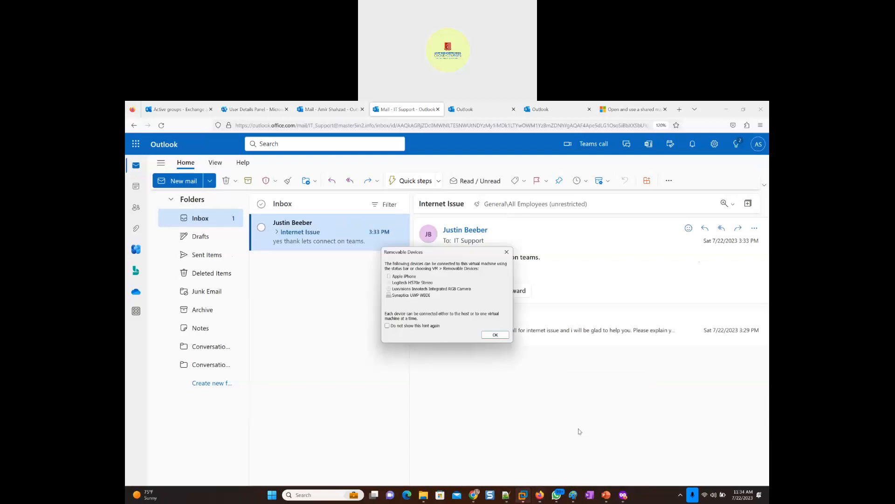
click(495, 335)
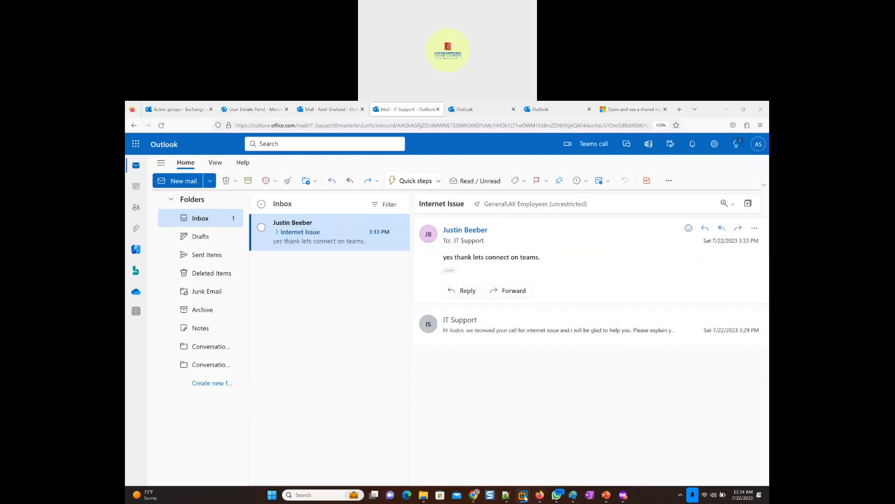
click(607, 430)
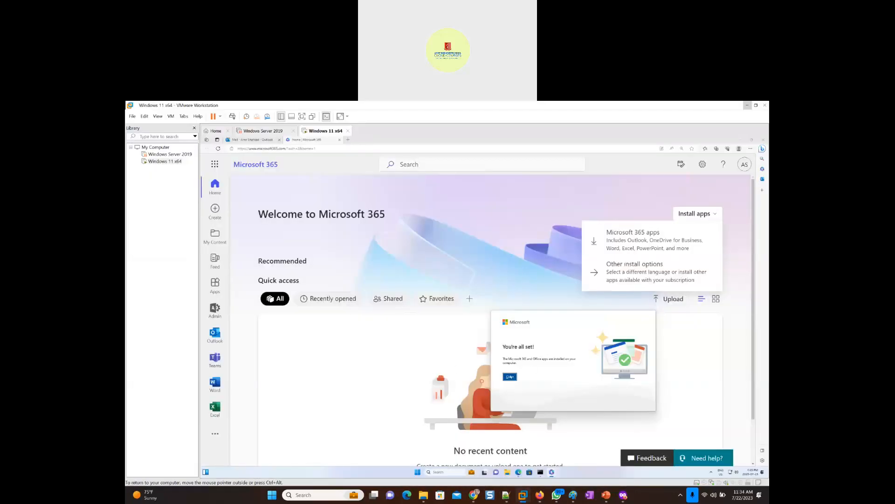
click(511, 378)
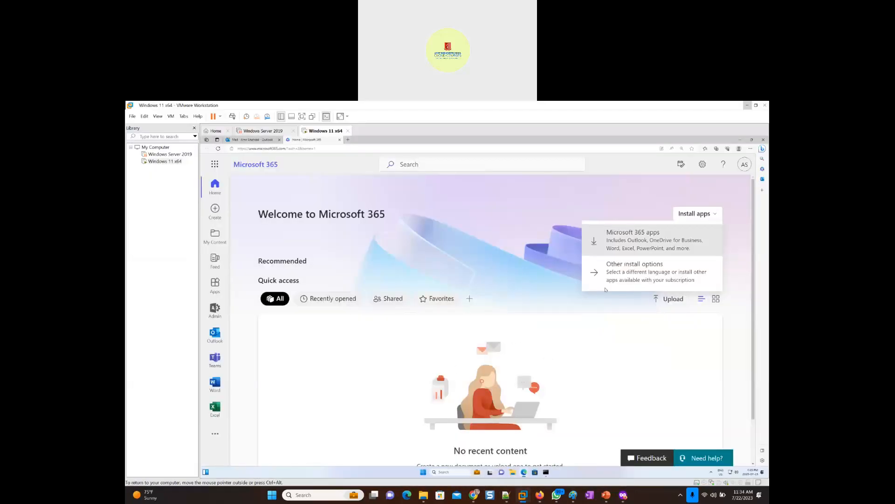
click(470, 252)
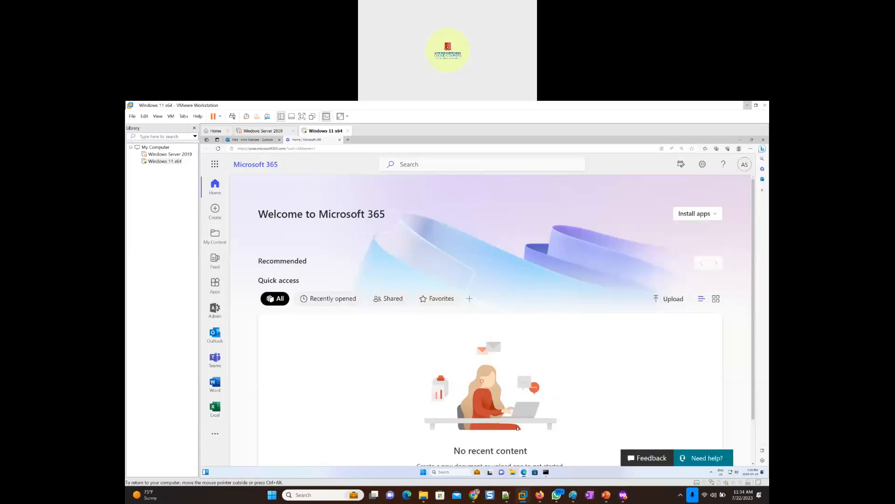
- Launch the desktop Outlook app in the virtual machine and start signing in to activate Office
click(448, 471)
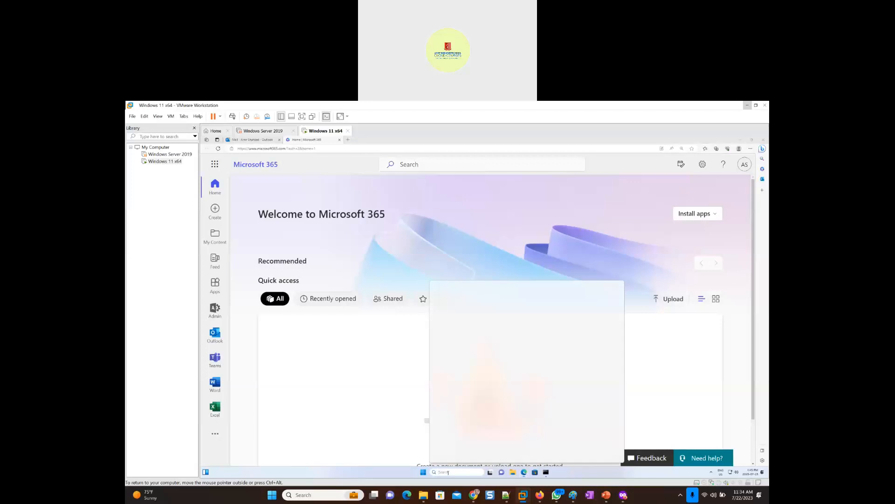
click(423, 472)
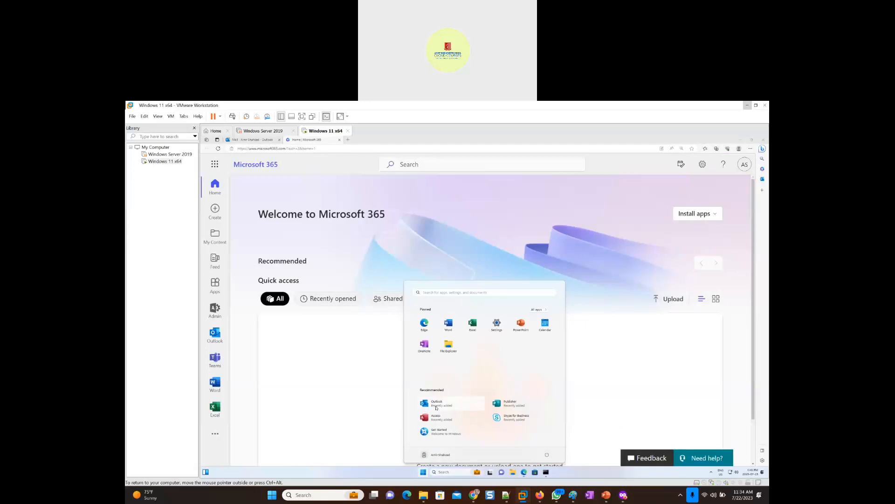
click(438, 406)
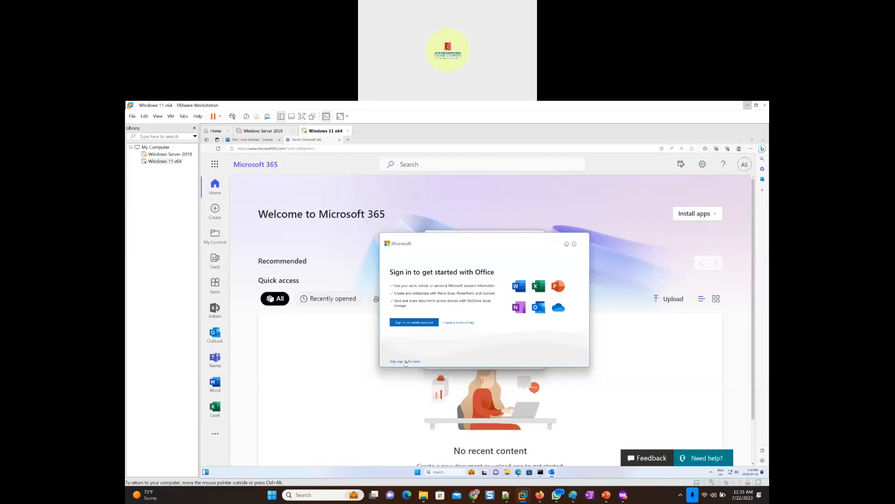
click(401, 326)
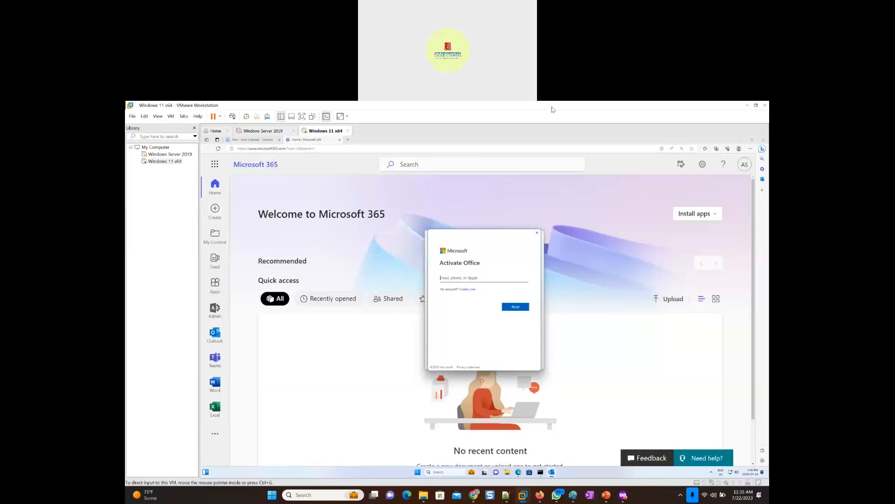
- Switch to the Microsoft 365 admin center on the host, open the licensed Global Administrator's user details, and copy the account's sign-in username
key(alt+Tab)
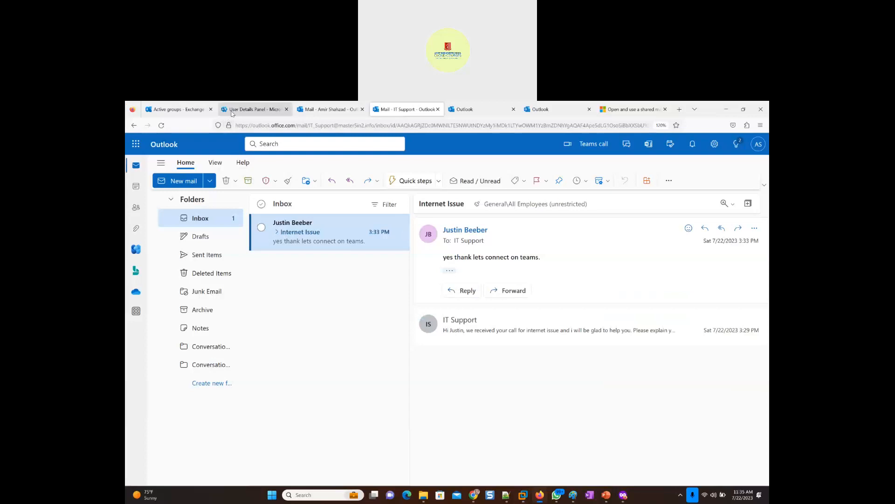
click(247, 109)
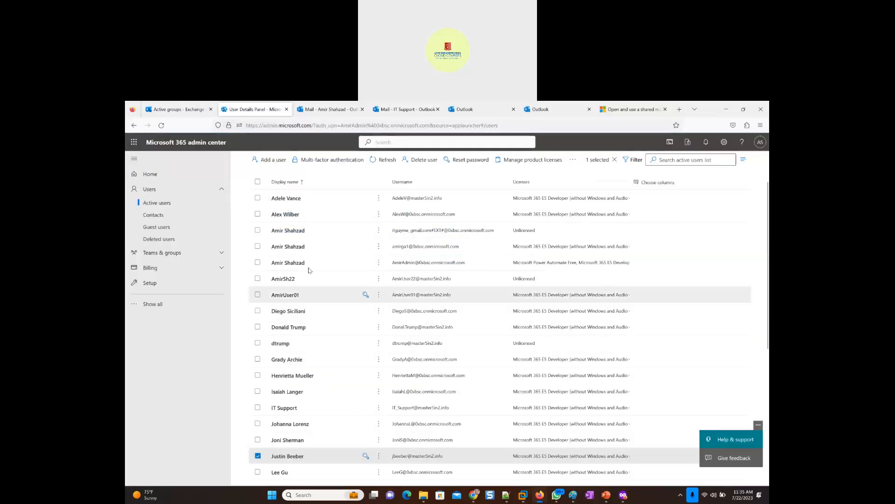
scroll(311, 271, up, 2)
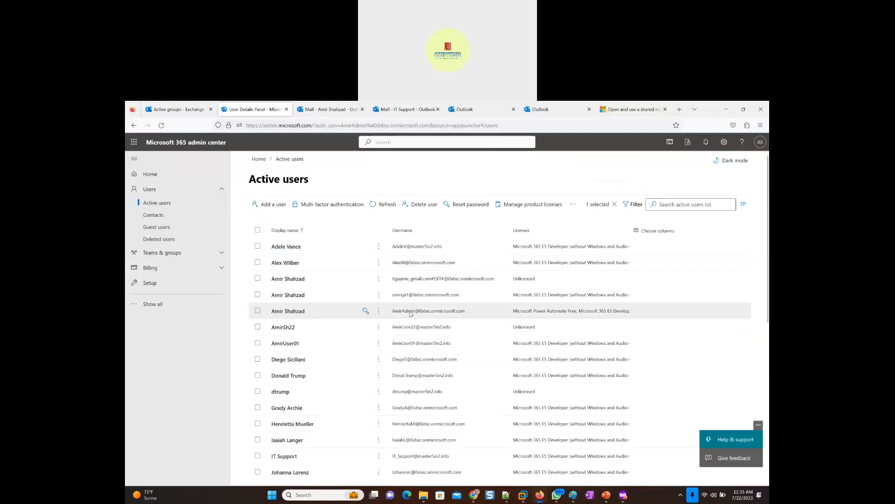
click(276, 311)
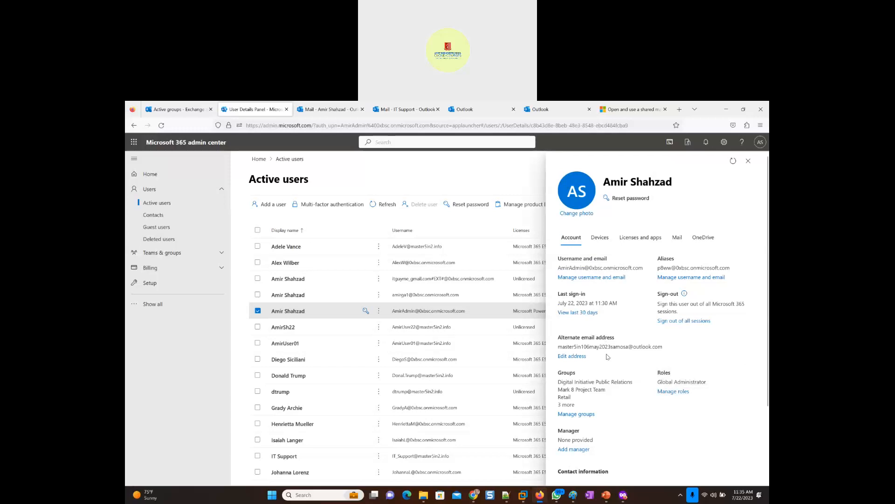
triple_click(578, 267)
key(ctrl+c)
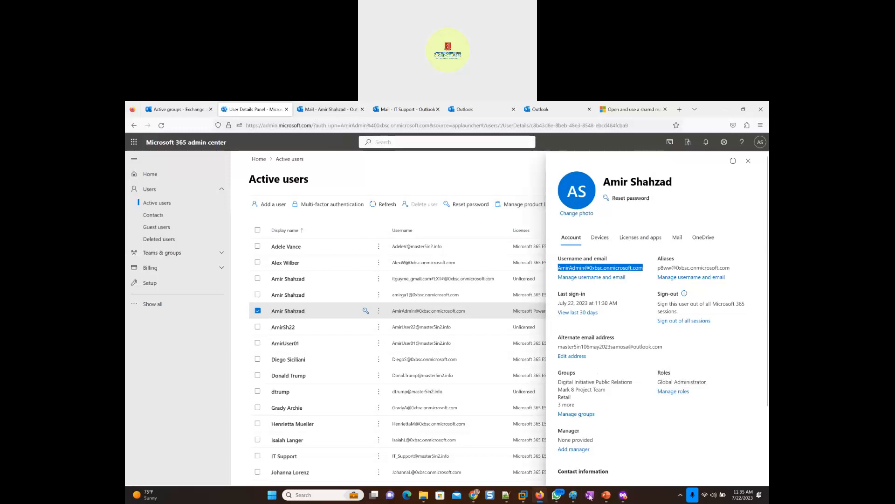
- Switch back to the Windows 11 x64 virtual machine and submit the copied admin username in the Activate Office sign-in
mouse_move(524, 498)
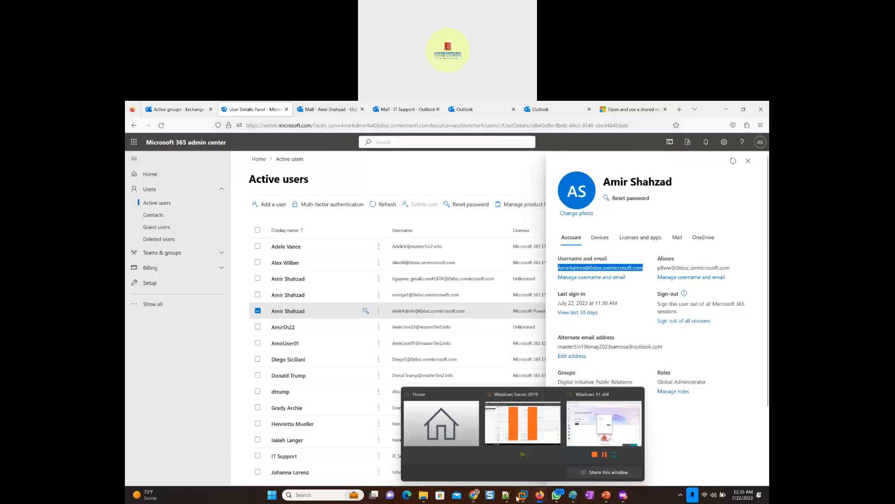
click(615, 425)
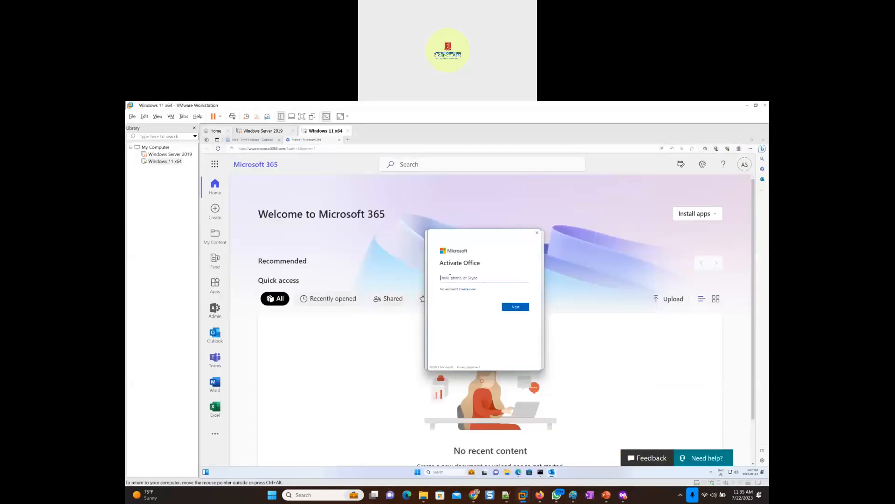
key(ctrl+v)
click(518, 308)
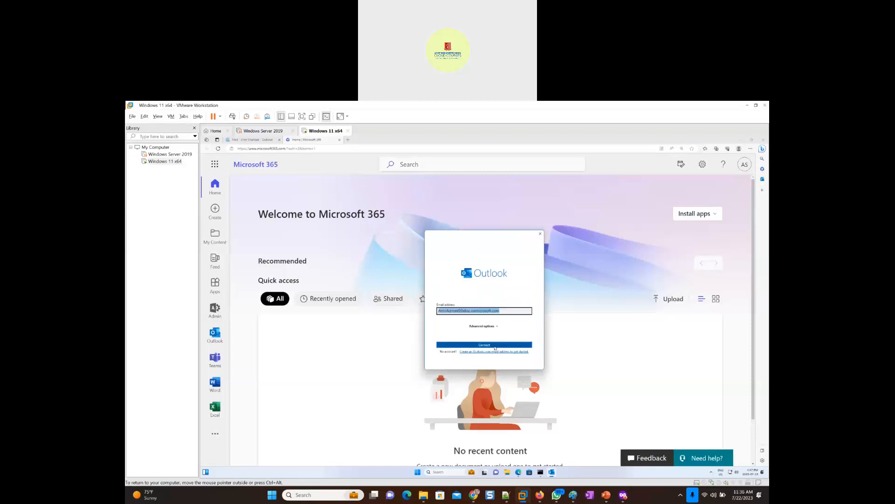
- Connect the admin's email account to Outlook and finish setup with Outlook Mobile phone setup deselected
click(495, 345)
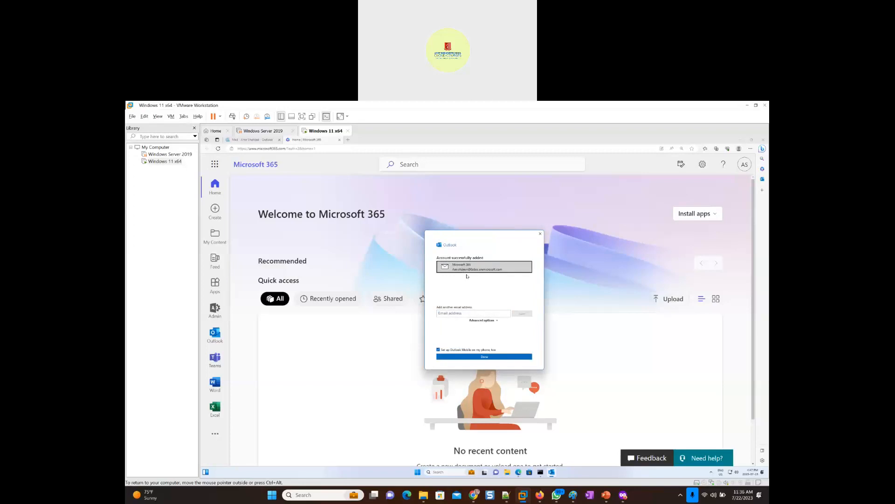
click(449, 314)
click(479, 351)
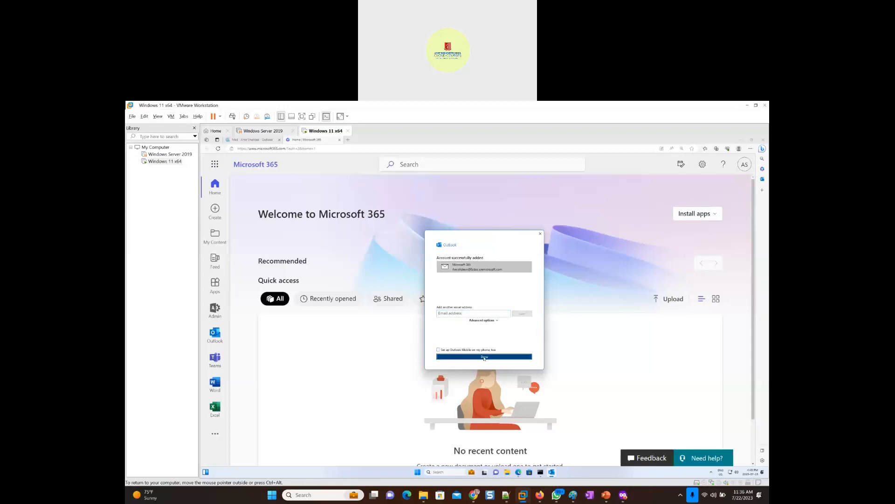
click(484, 358)
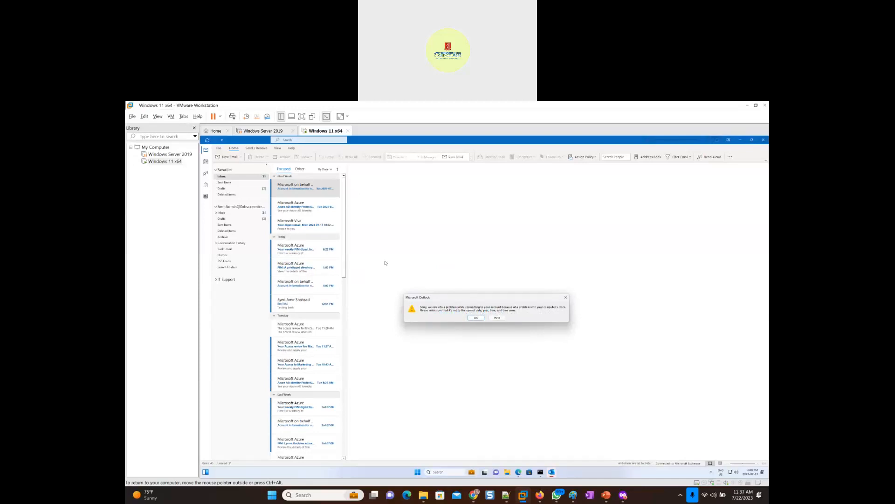
click(474, 319)
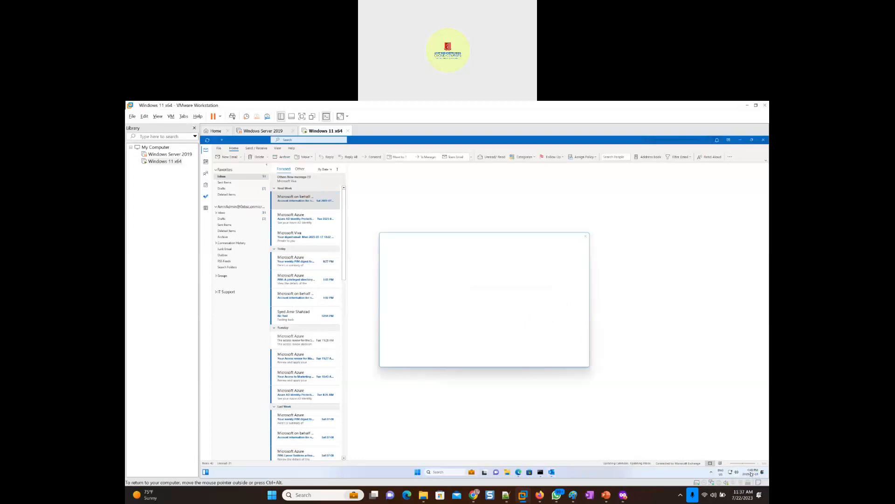
click(748, 472)
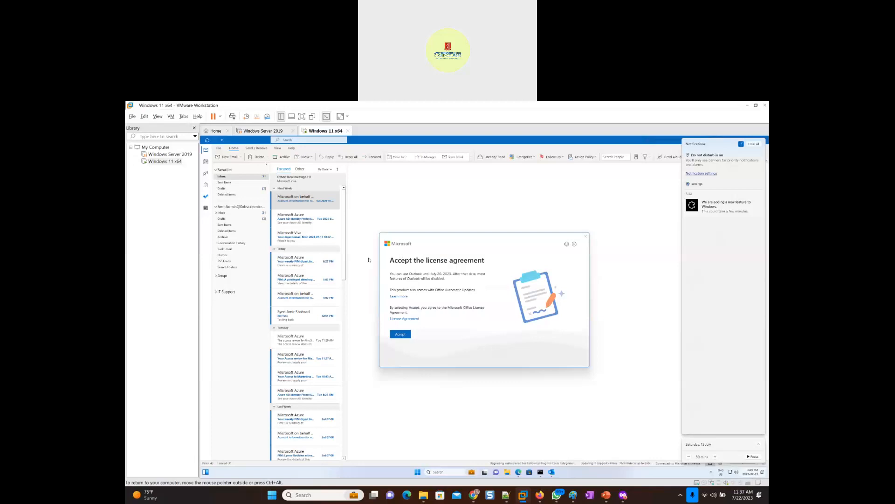
click(399, 335)
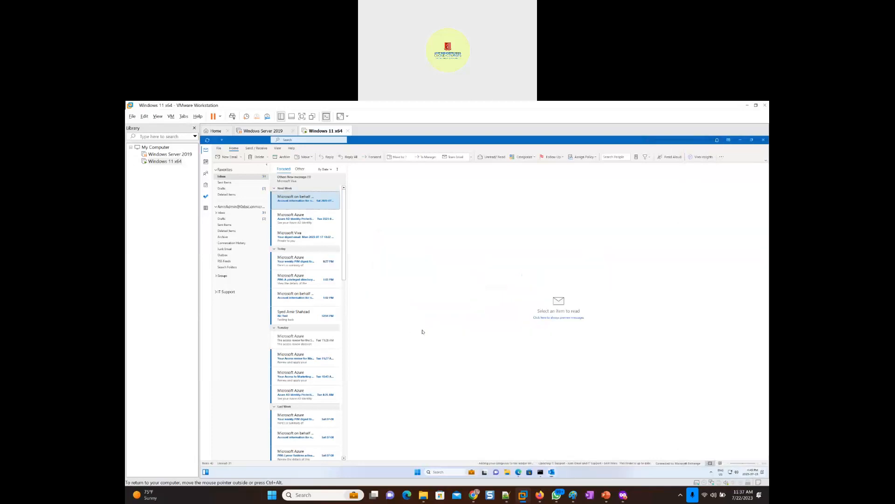
click(579, 358)
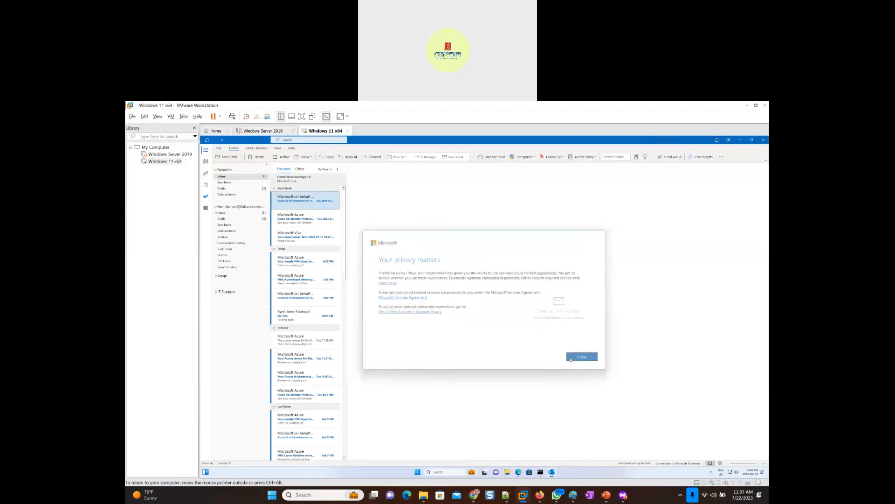
- Minimize the virtual machine's Outlook and browser windows, set its display scale to 175%, and minimize Settings
click(740, 140)
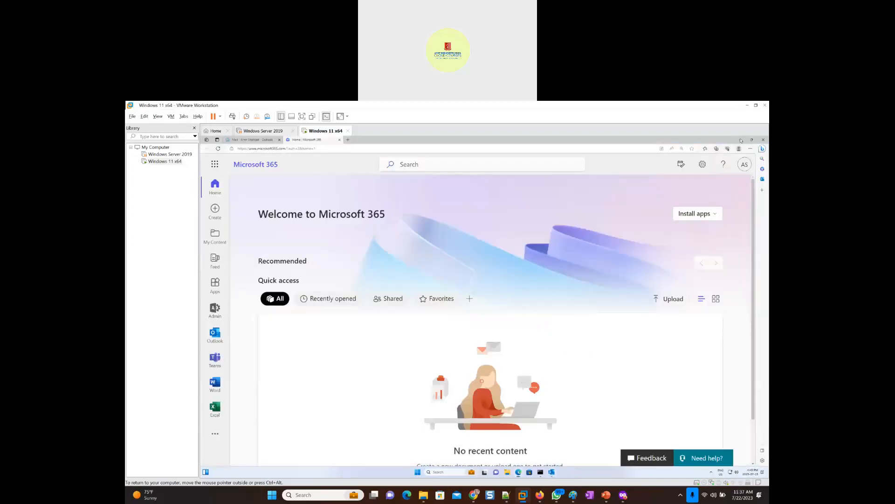
click(741, 140)
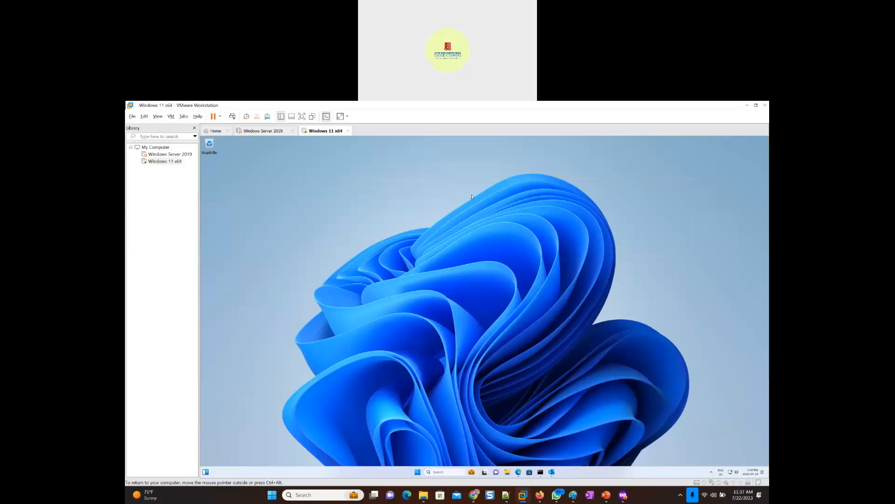
right_click(363, 193)
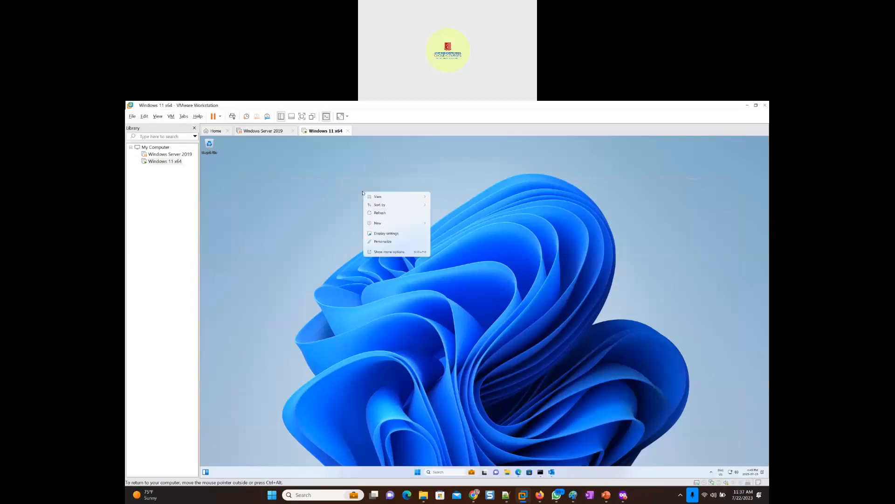
click(387, 240)
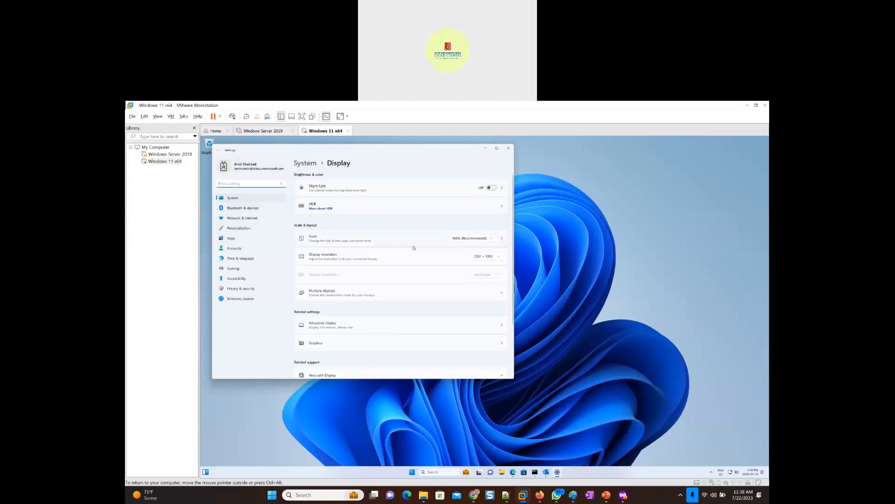
click(480, 241)
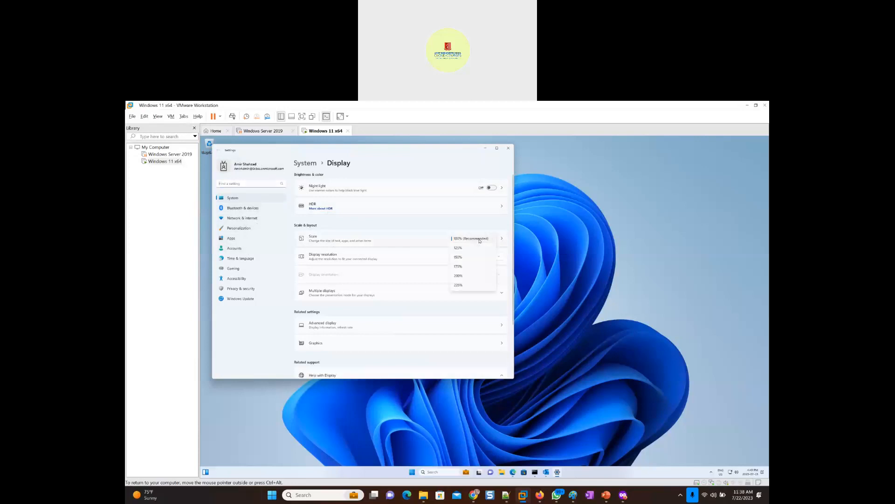
click(471, 269)
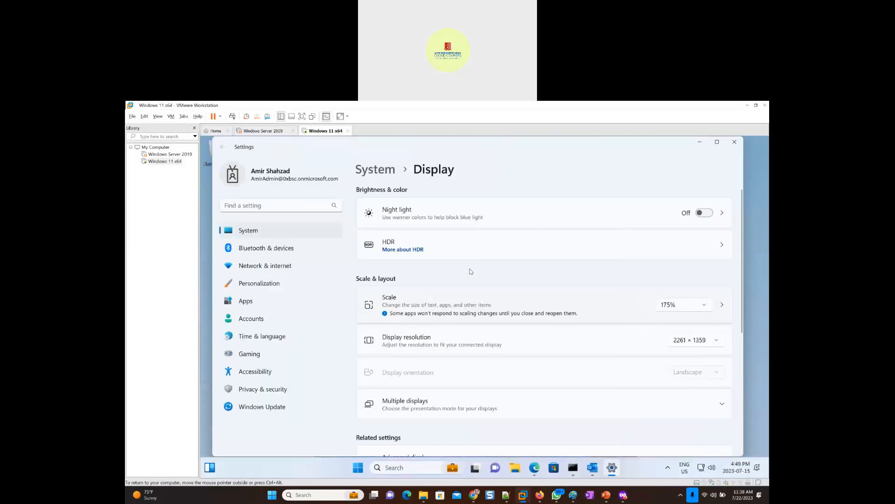
click(700, 143)
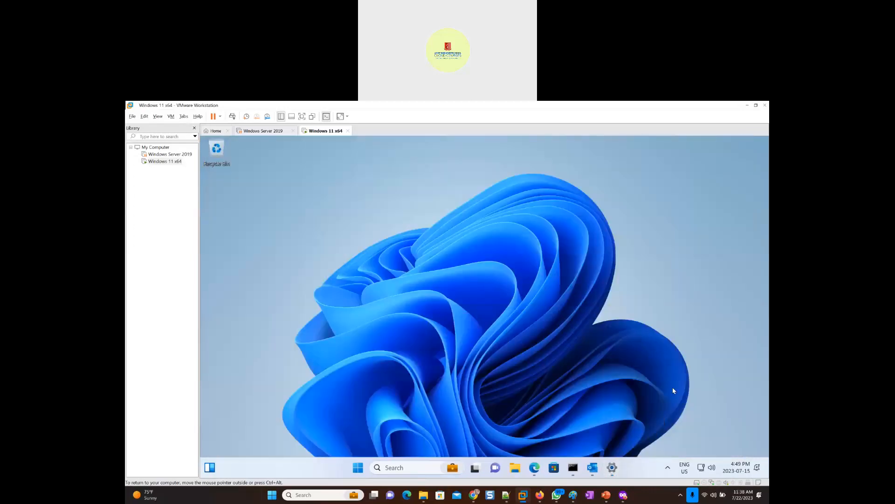
- Bring Settings back up, search for "time", and open the Change the time zone result
click(735, 471)
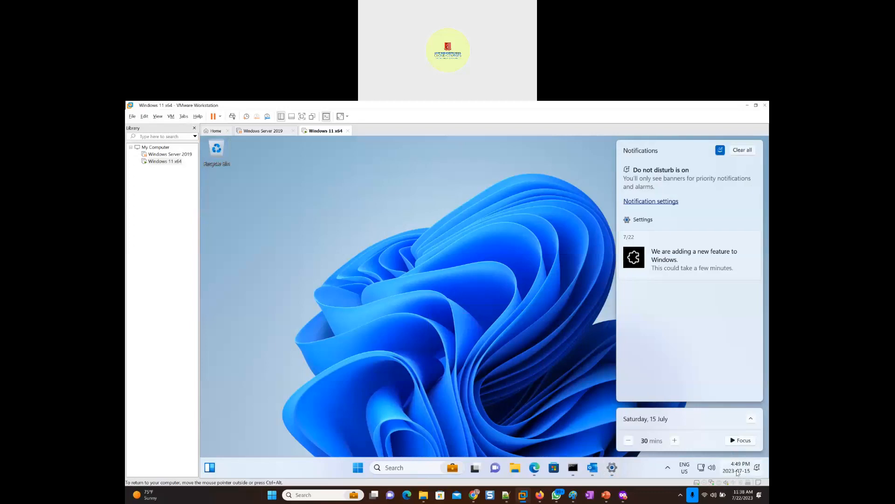
click(643, 222)
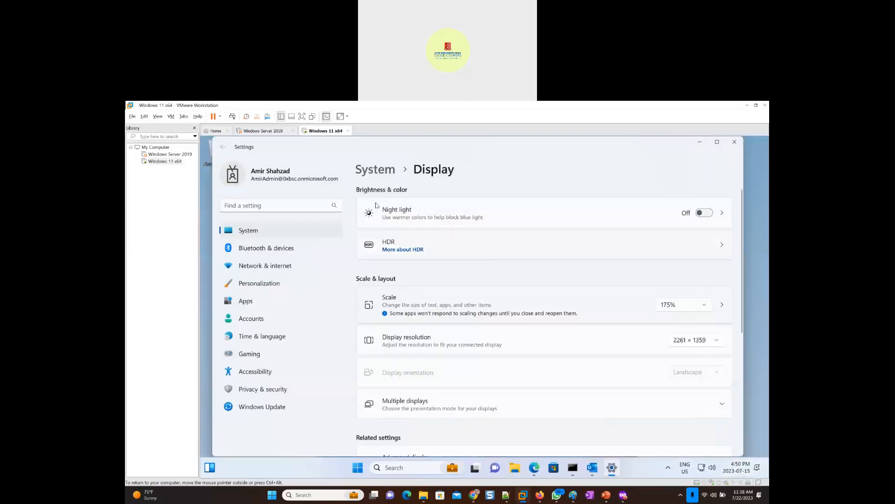
click(262, 209)
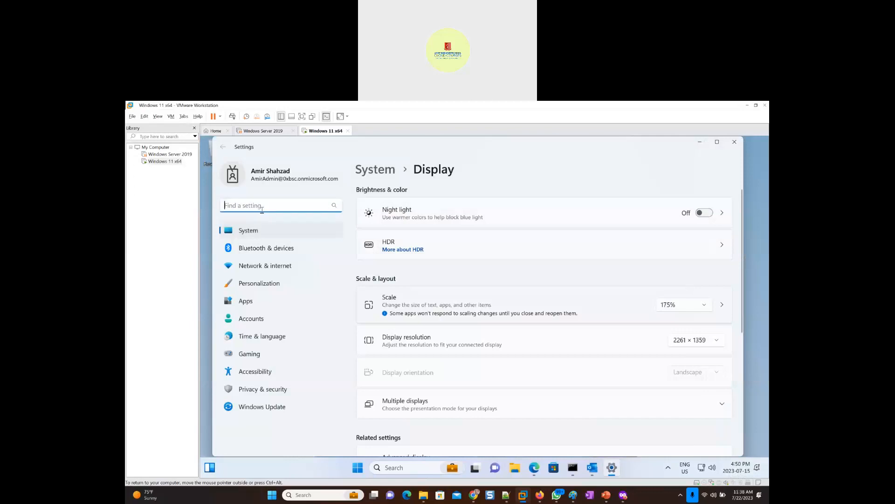
click(250, 232)
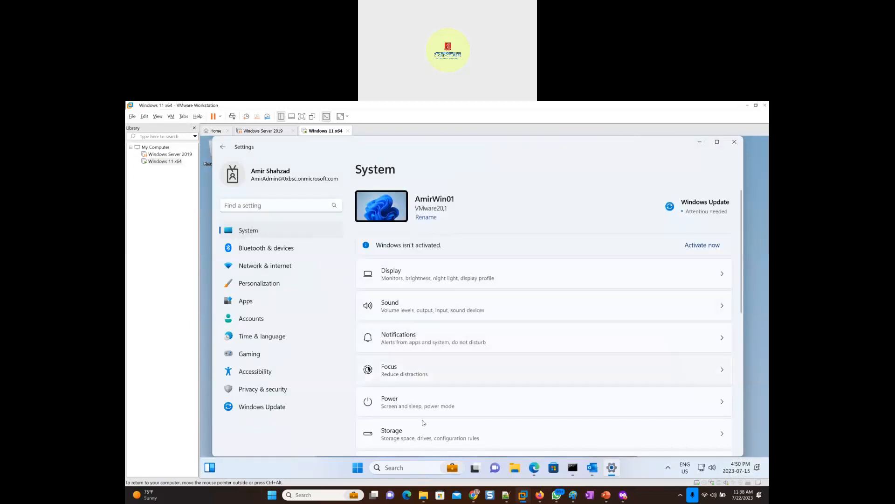
scroll(421, 414, down, 3)
scroll(420, 412, down, 3)
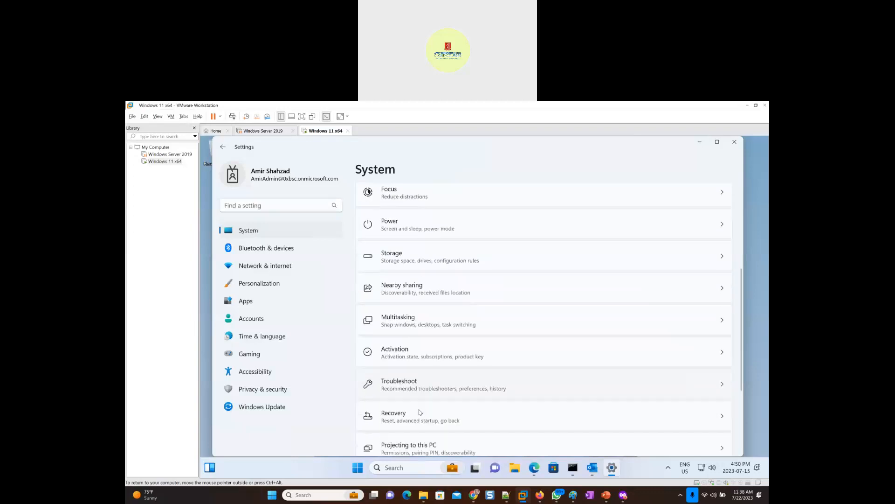
scroll(419, 410, down, 1)
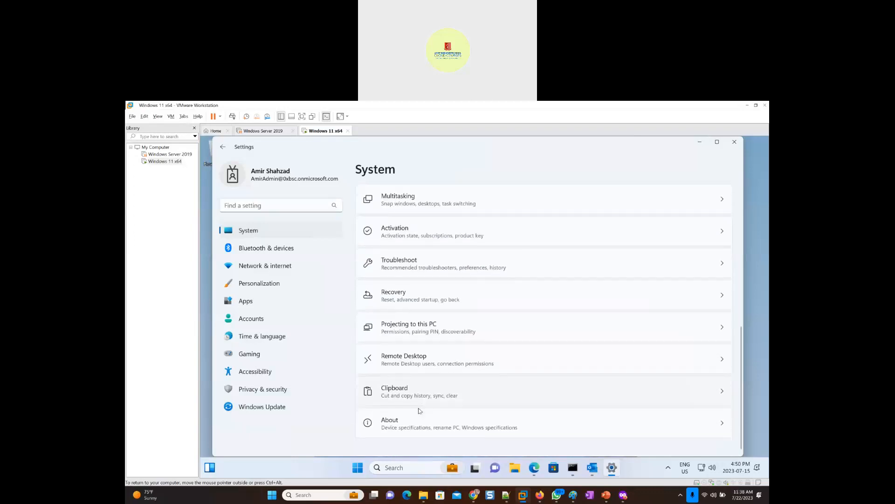
click(249, 206)
text(time)
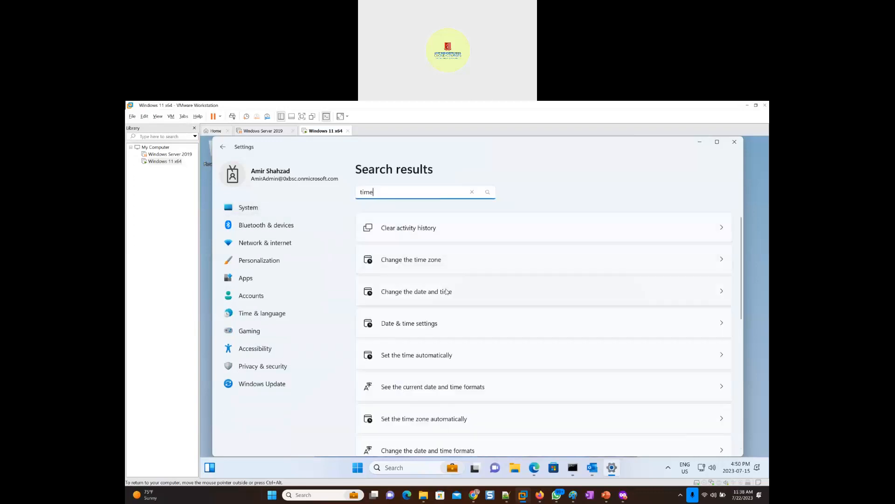
click(410, 261)
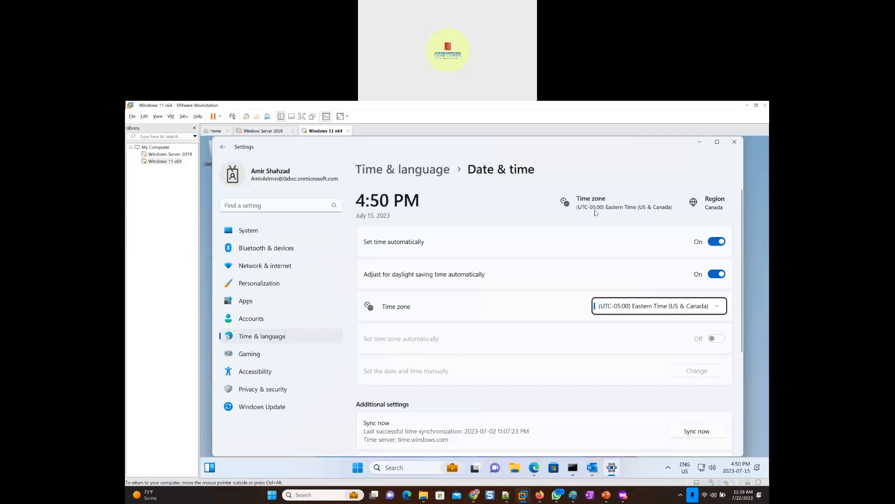
click(610, 206)
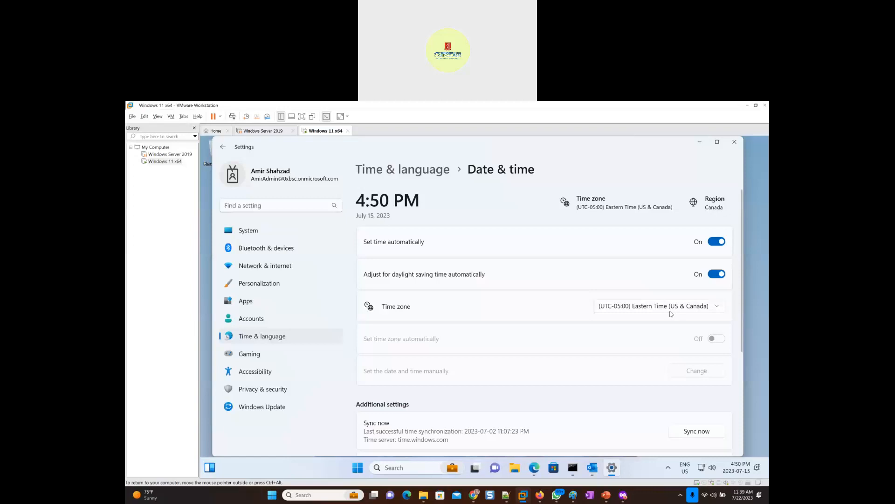
- Turn off automatic time setting and set the day to 22 in the manual date and time dialog
click(718, 242)
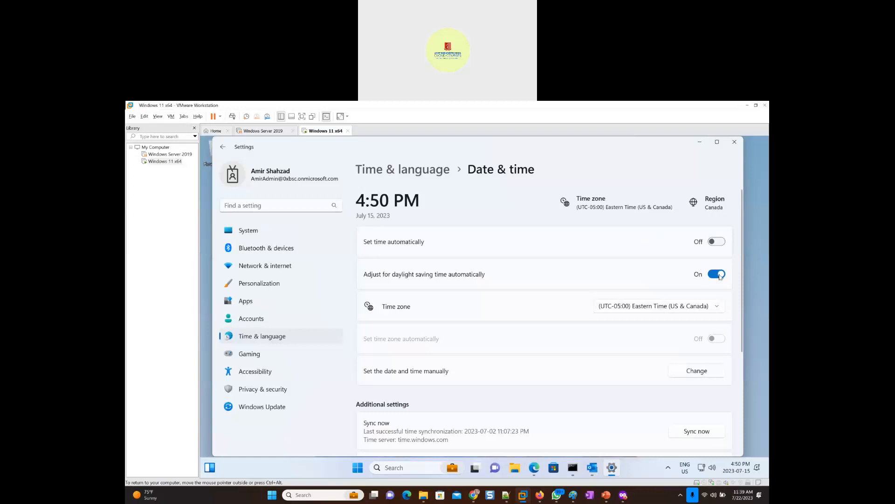
click(697, 371)
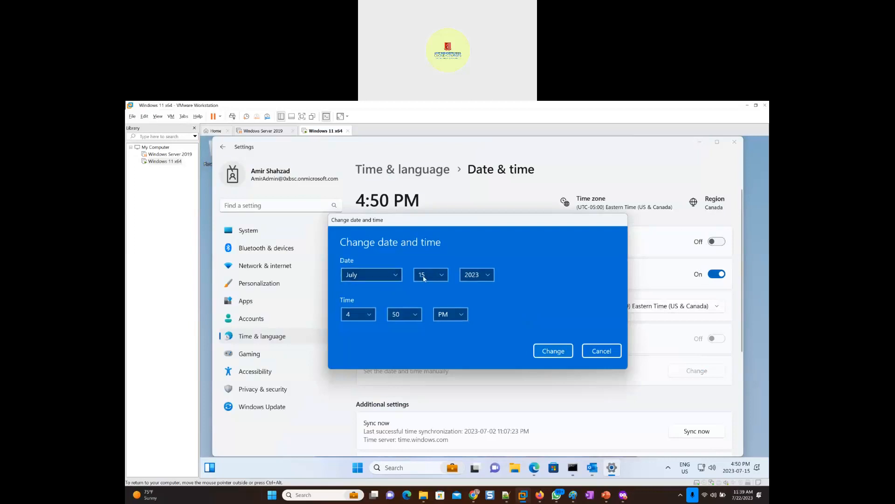
click(442, 278)
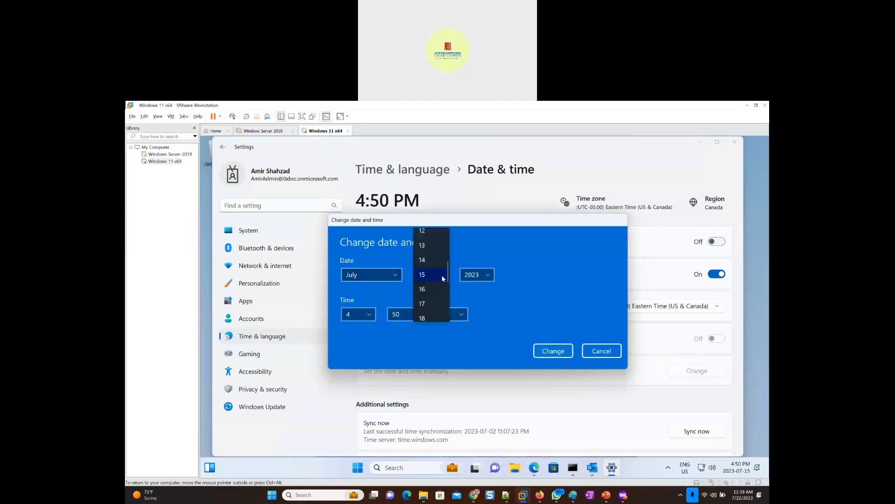
scroll(430, 299, down, 3)
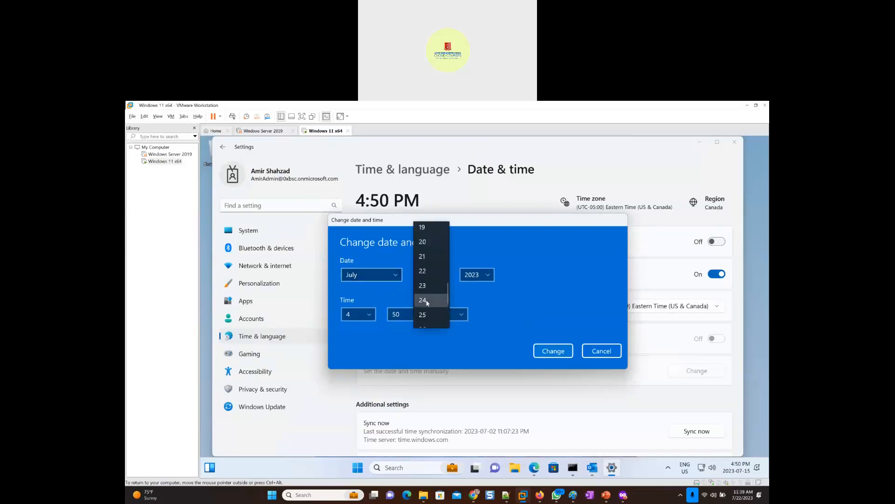
click(430, 274)
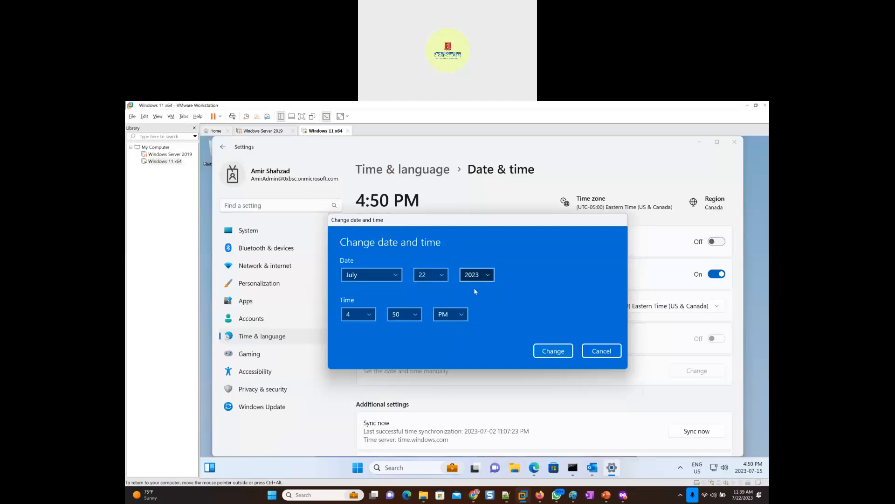
- Set the manual time to 11:39 AM and apply the date and time change
click(369, 316)
scroll(369, 322, down, 3)
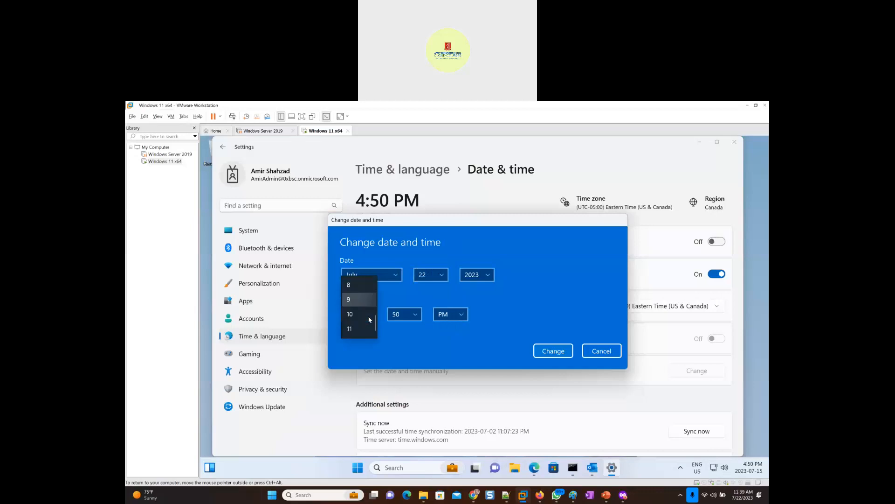
click(369, 327)
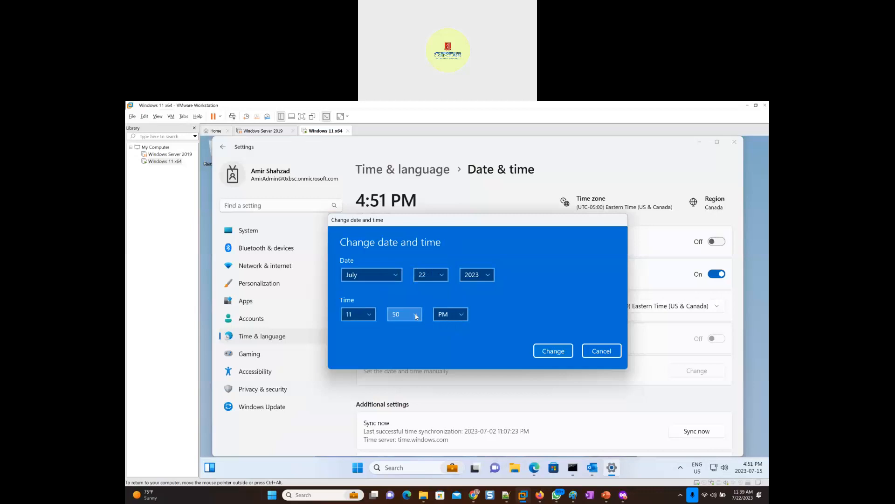
click(414, 315)
scroll(416, 319, up, 3)
click(405, 280)
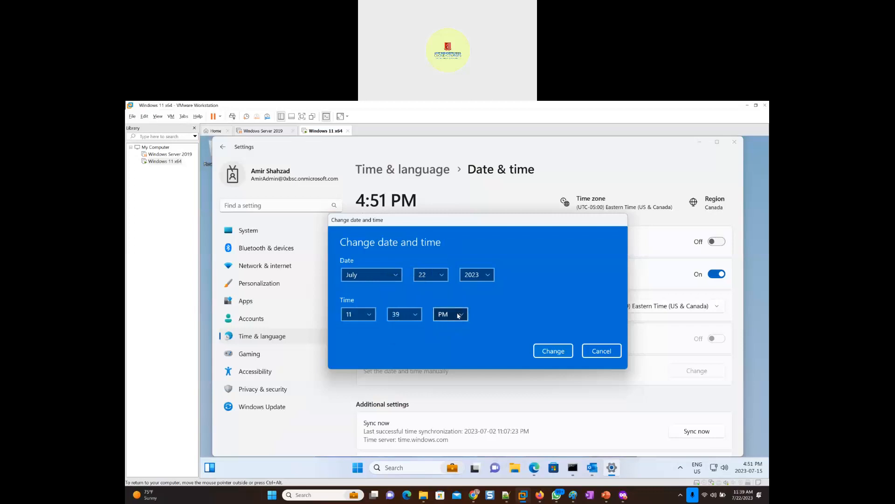
click(456, 320)
click(448, 294)
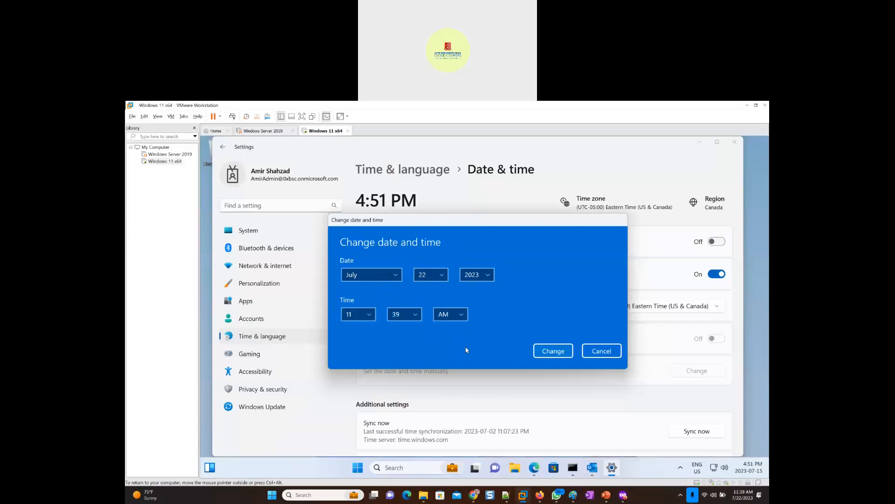
click(539, 350)
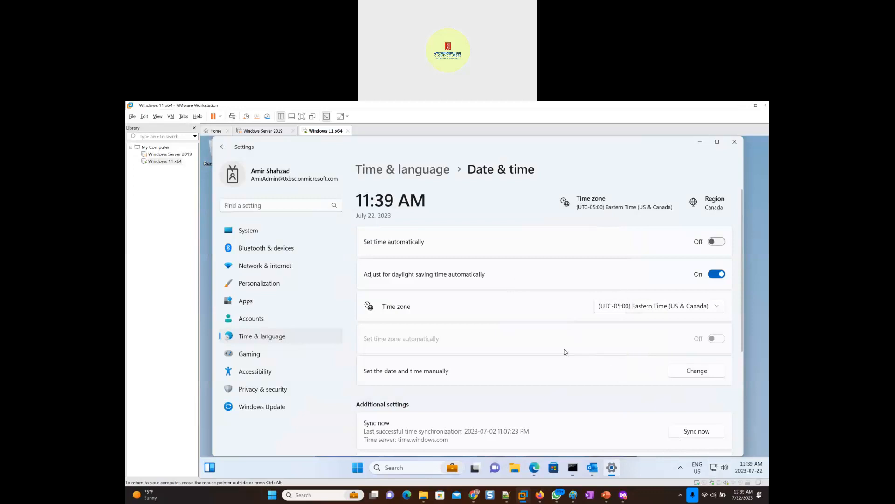
- Minimize Settings, bring up Outlook in the virtual machine, and expand the IT Support mailbox in the folder list
click(700, 142)
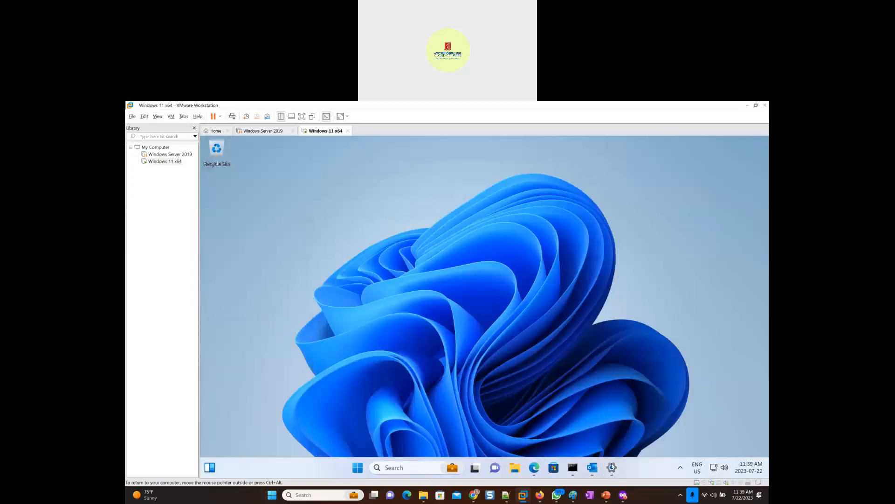
click(593, 467)
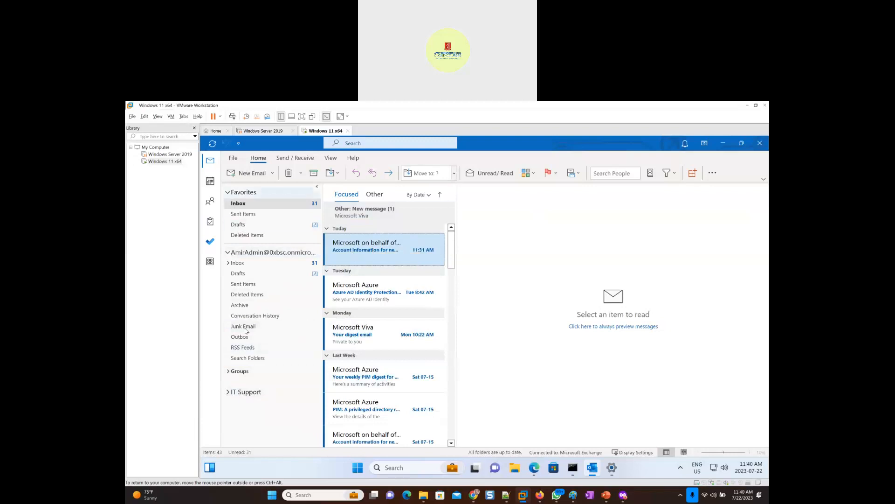
click(228, 392)
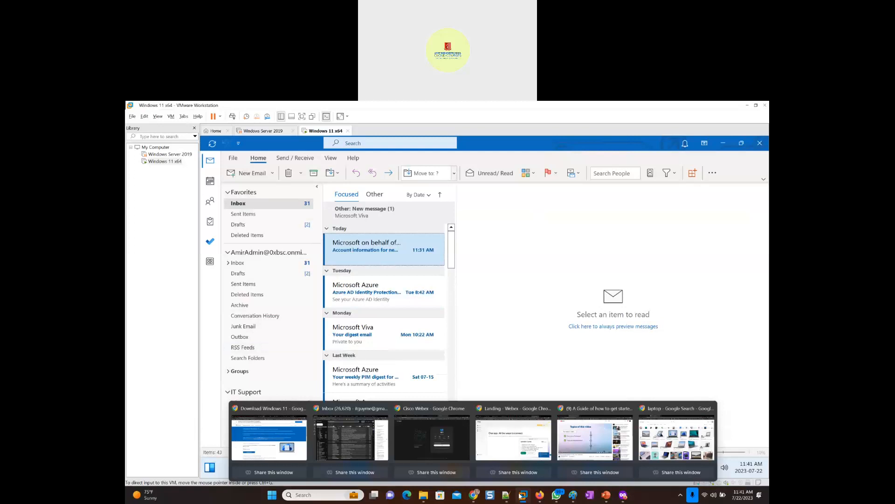
- Switch to the host browser to check the admin's mailbox in Outlook on the web, and return to the Windows 11 virtual machine
mouse_move(475, 467)
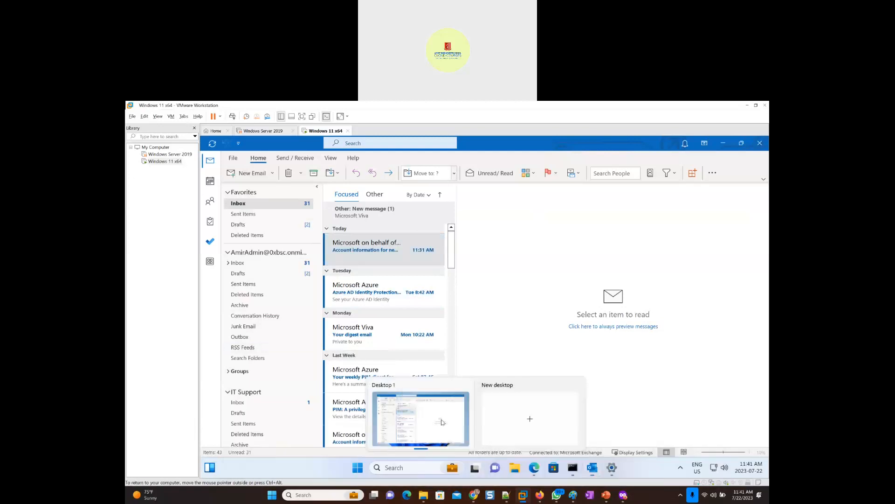
mouse_move(541, 499)
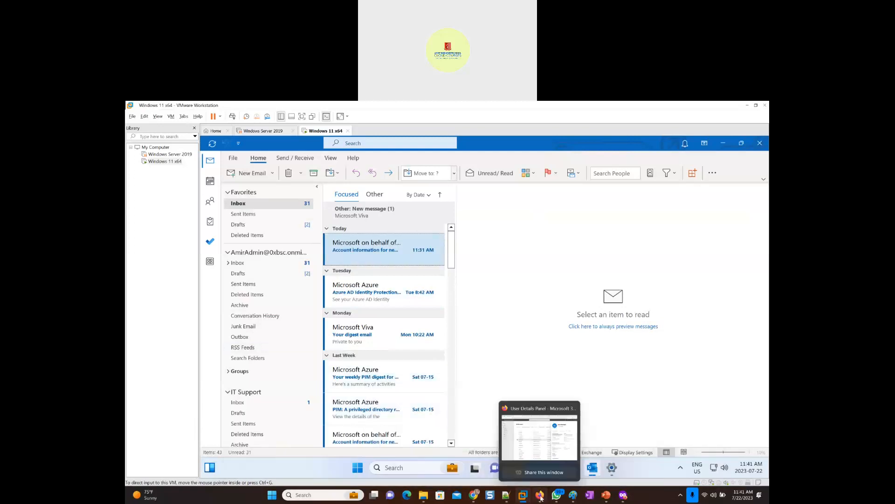
click(546, 448)
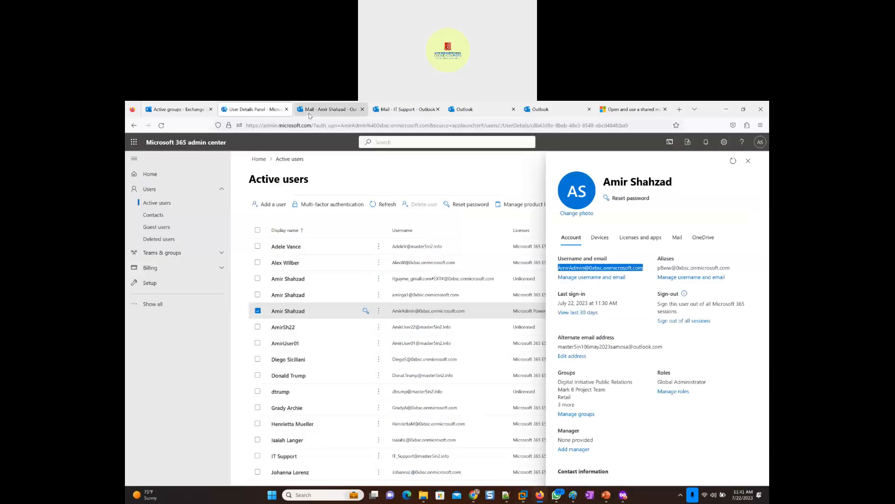
click(313, 112)
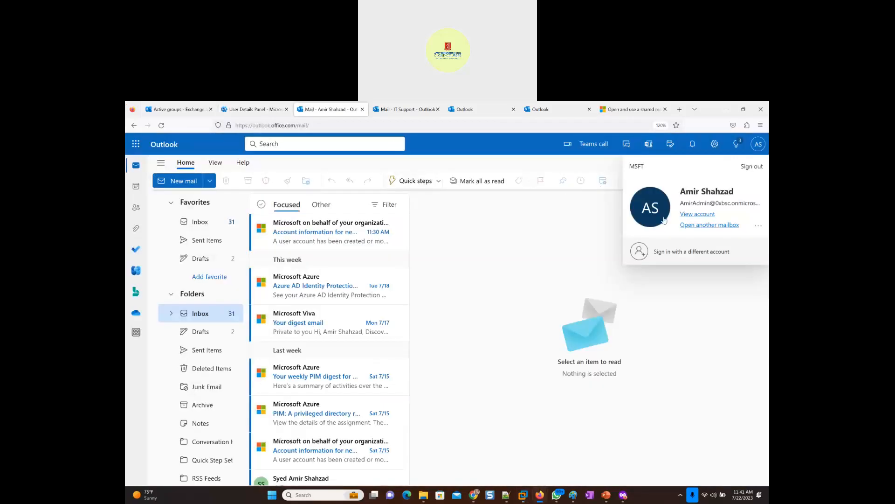
click(485, 263)
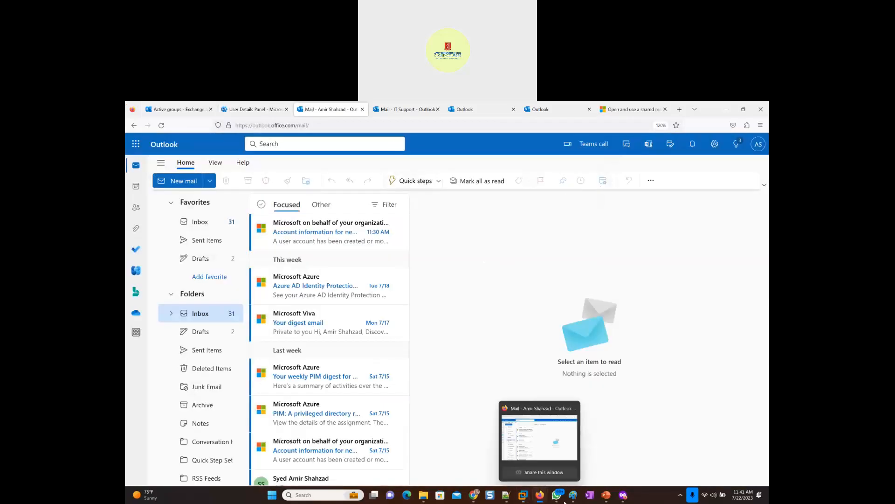
mouse_move(523, 494)
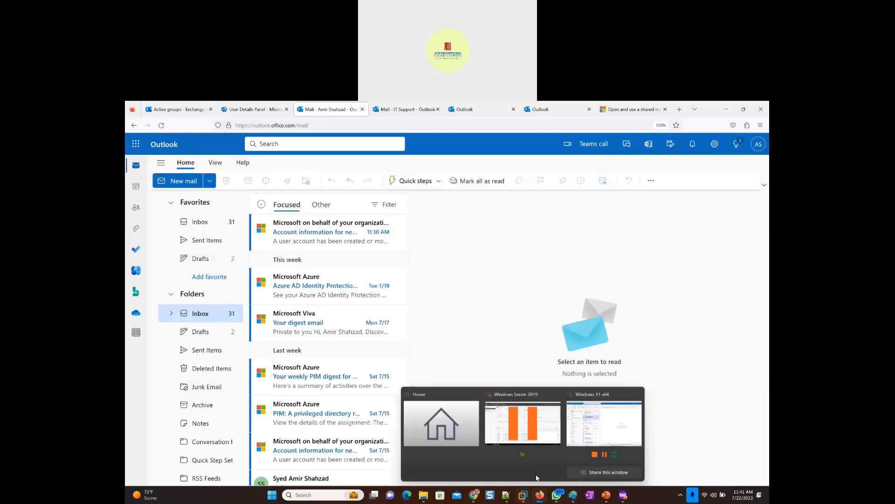
click(580, 434)
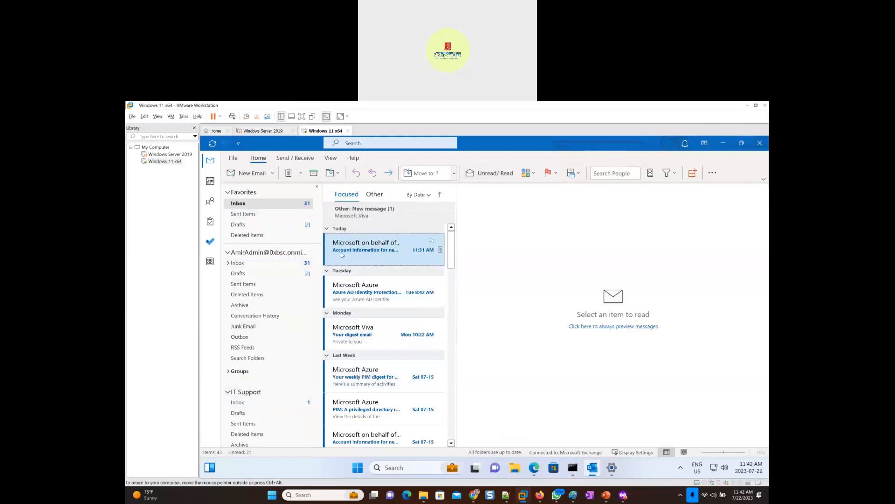
- View the IT Support inbox, dismiss the Focused Inbox tip, and go back to the admin's own inbox
click(244, 404)
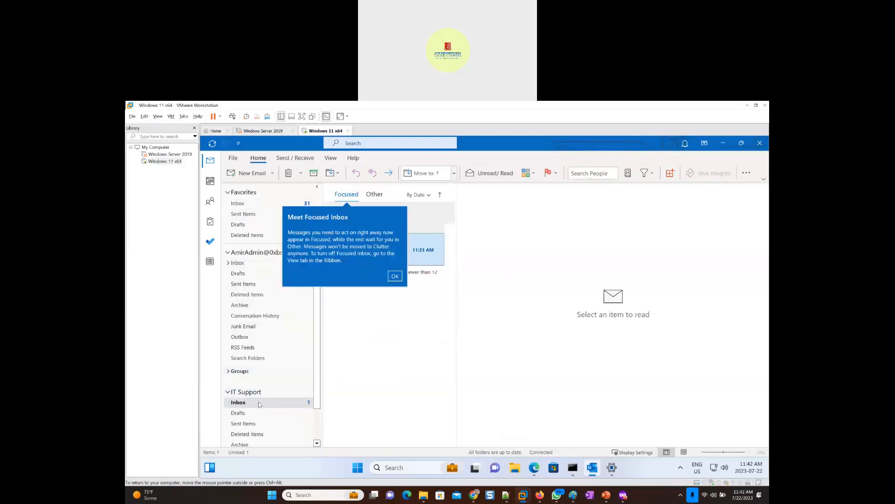
click(395, 276)
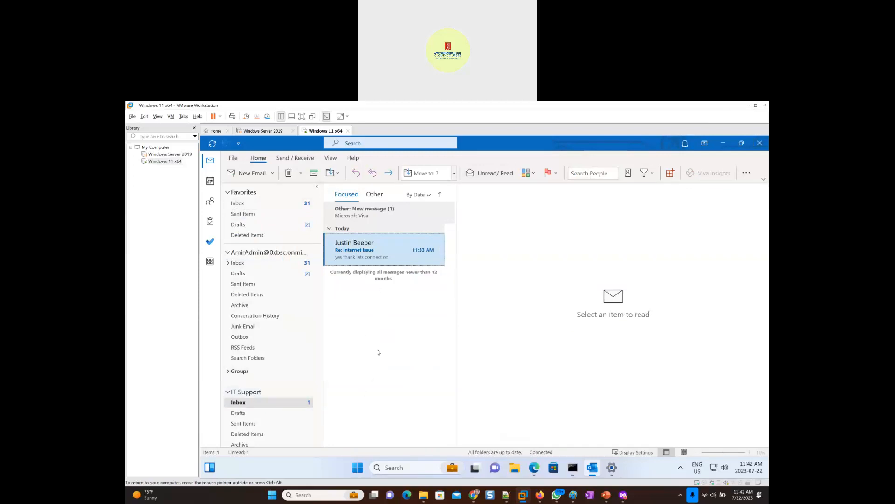
click(252, 208)
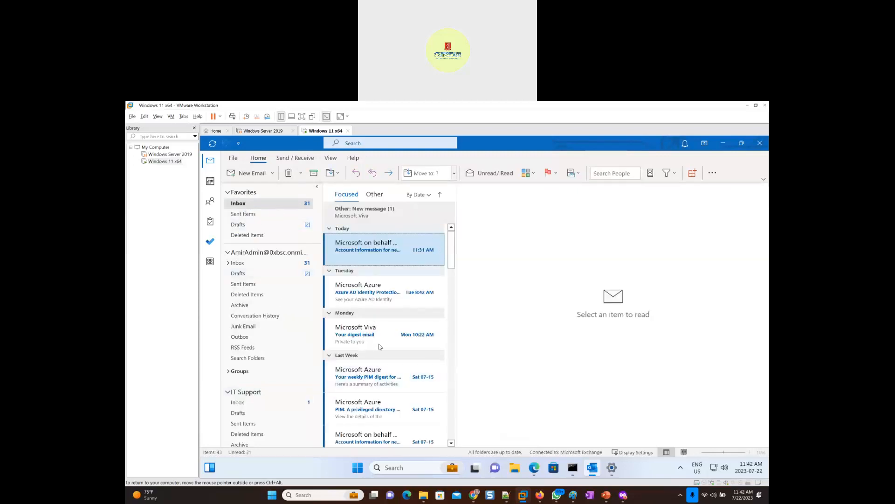
- Minimize the virtual machine, switch to the Exchange admin center, close the open mailbox details, and reload the Mailboxes page by way of Groups
click(746, 106)
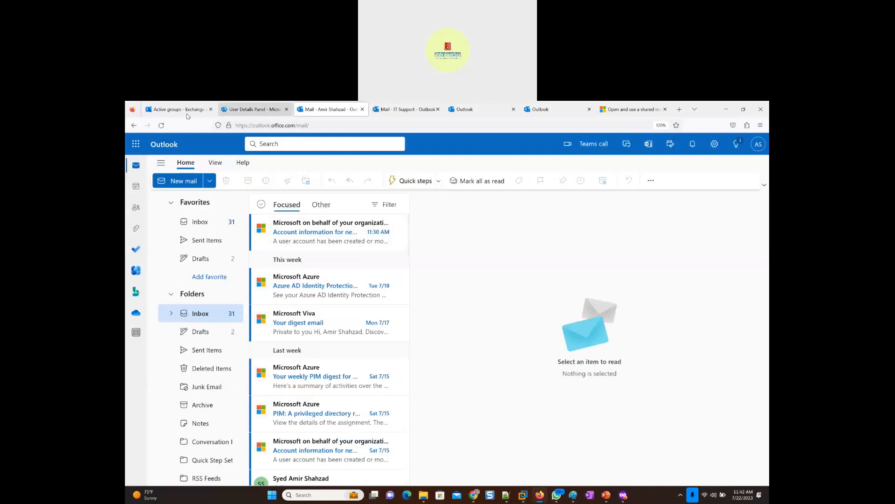
click(175, 110)
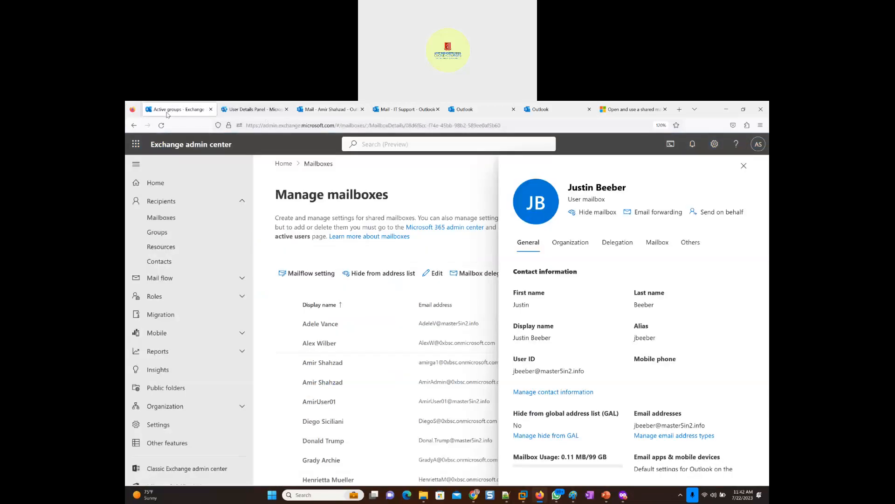
click(744, 165)
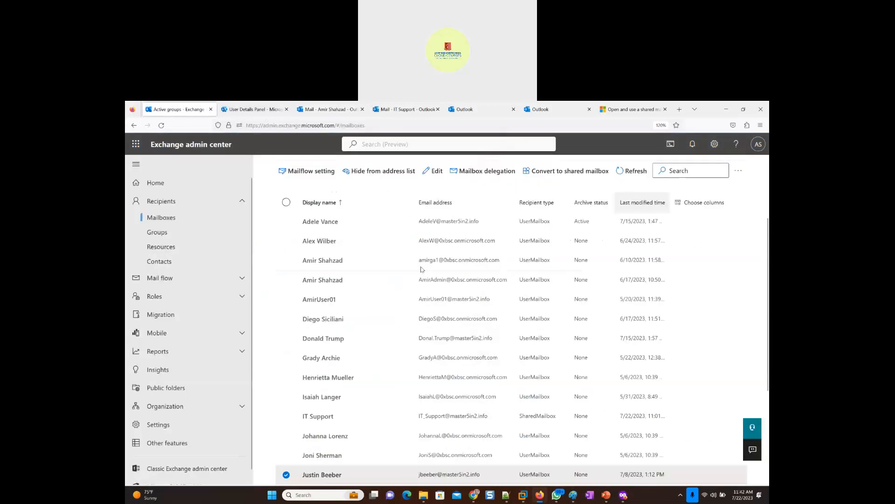
scroll(298, 221, up, 3)
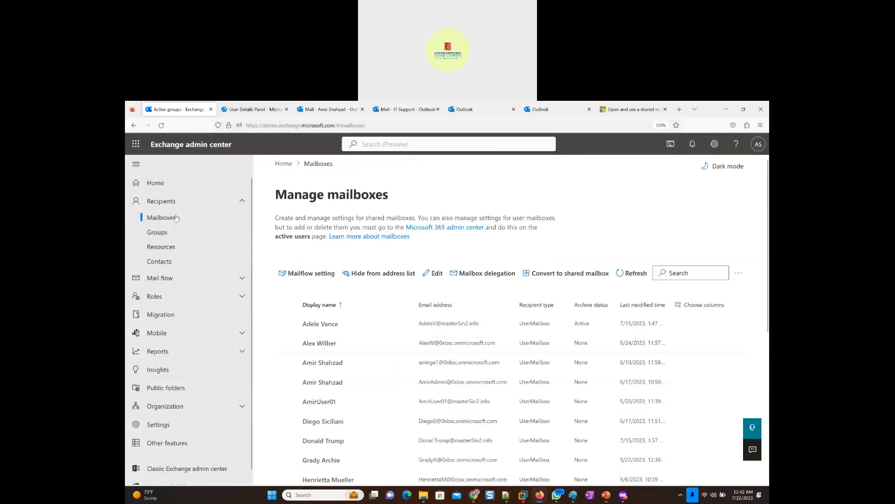
click(157, 231)
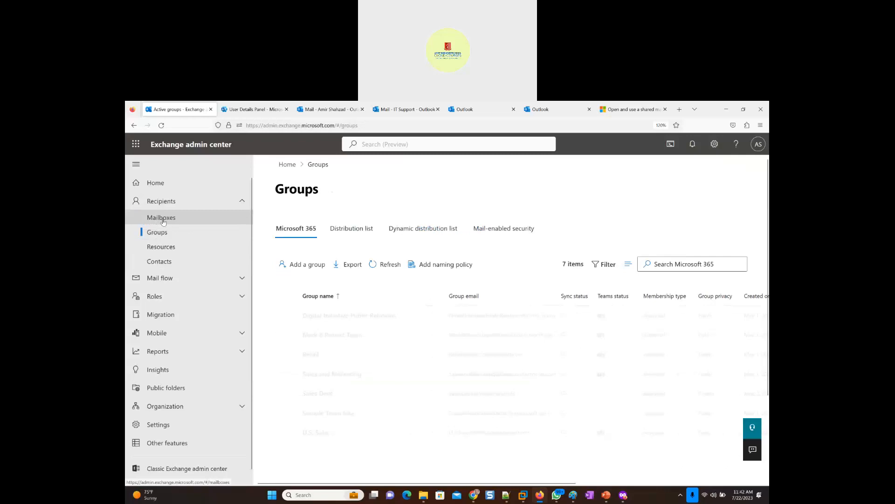
click(173, 219)
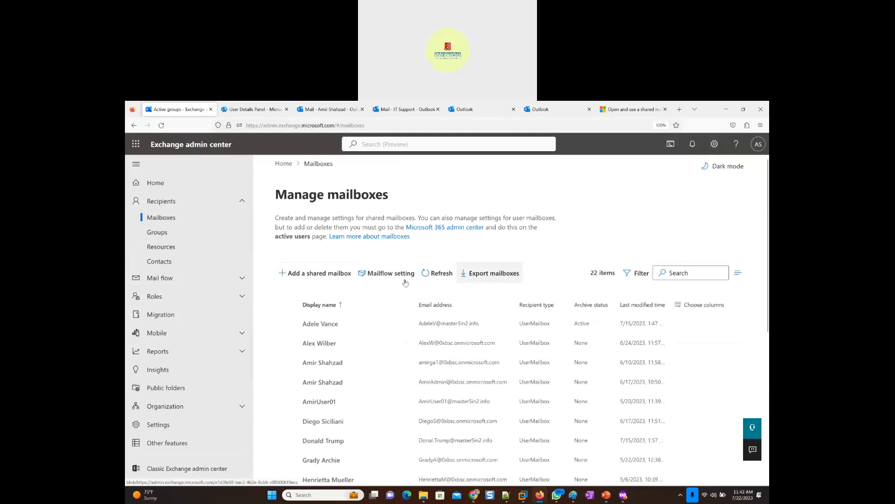
- Open the mailflow message size restrictions and examine the default maximum sizes for sent and received messages
click(370, 278)
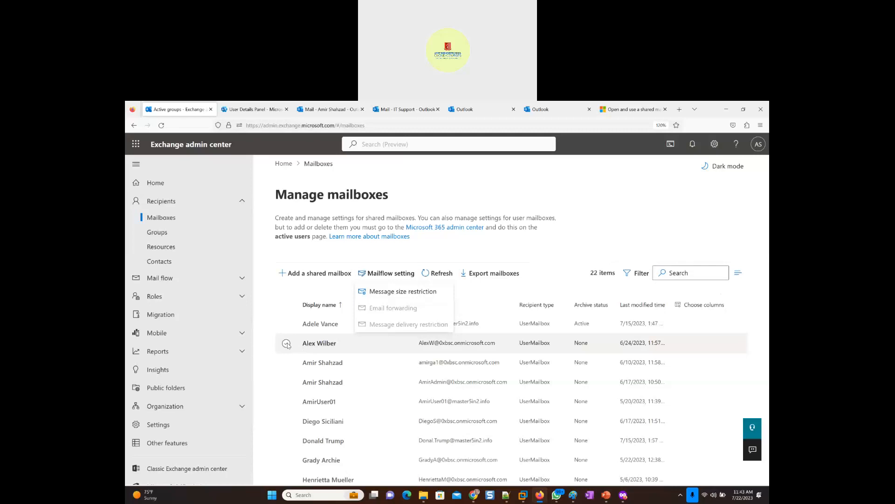
click(392, 295)
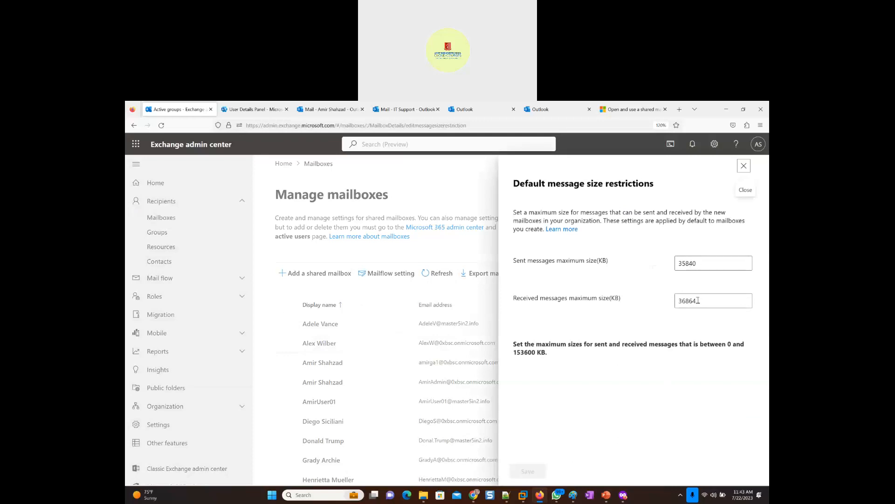
click(683, 267)
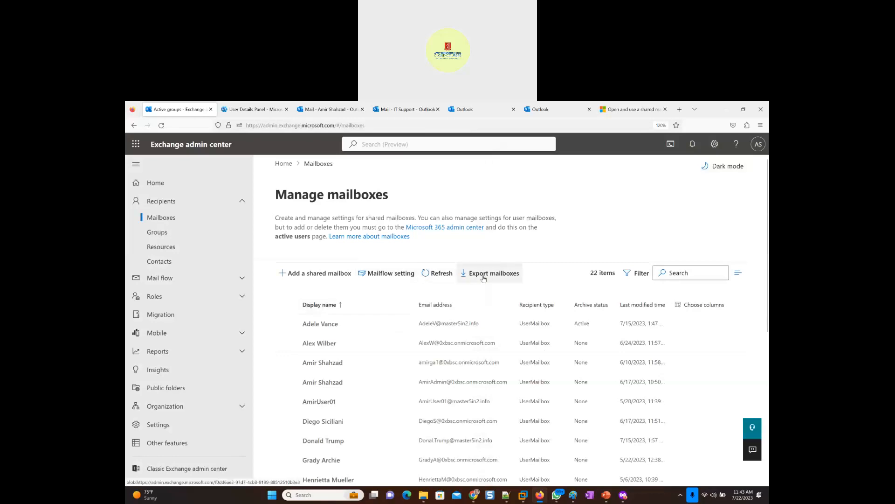
- Select the first listed mailbox to view its available actions, close its details, and clear the selection
click(290, 326)
click(744, 165)
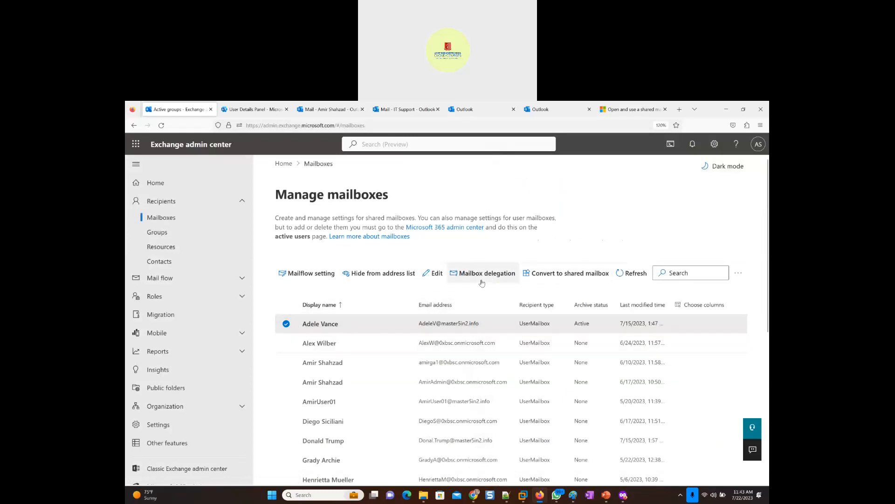
click(286, 323)
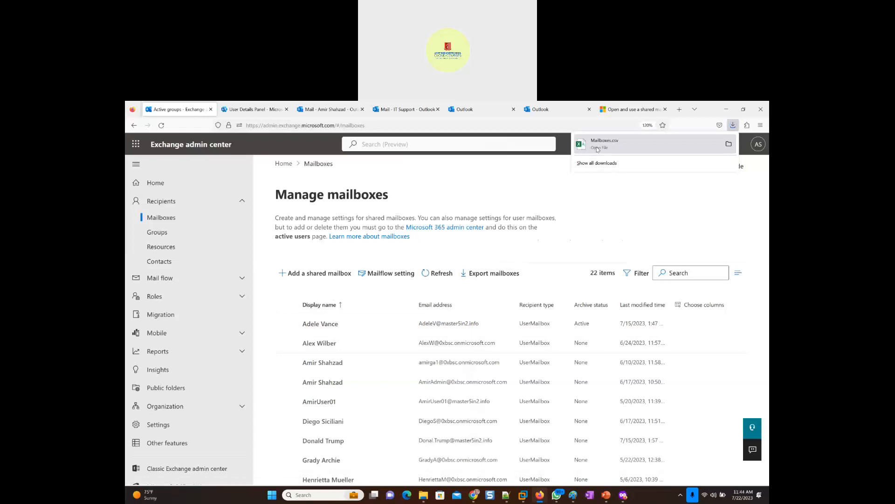
- Open the exported Mailboxes.csv in Excel to review the mailbox data, and close the workbook
click(597, 149)
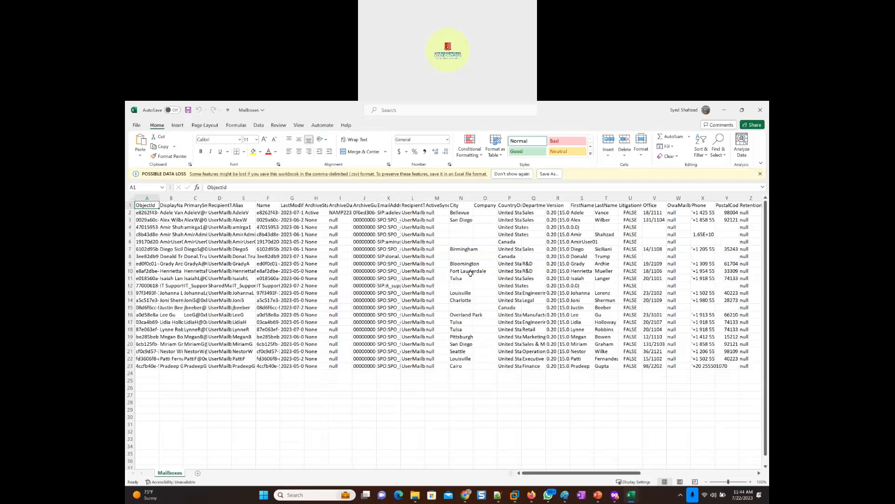
click(765, 111)
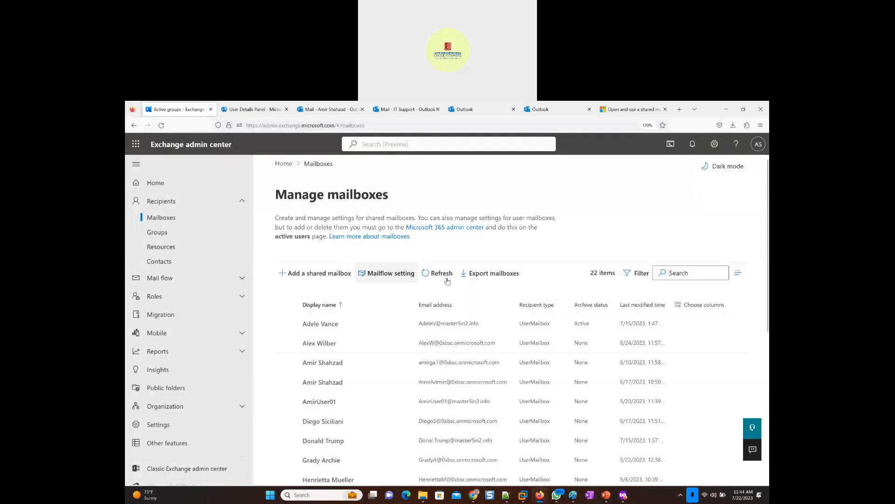
- Open the Groups page of the Exchange admin center to view the Microsoft 365 groups
click(487, 282)
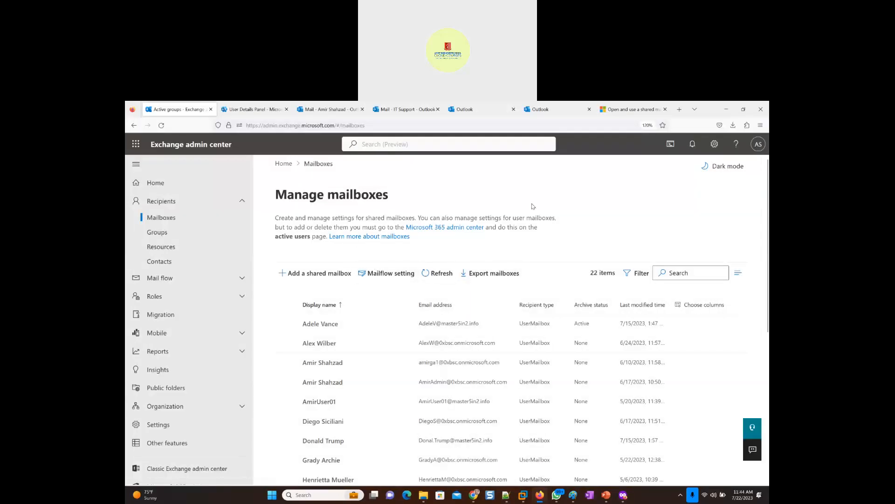
click(156, 234)
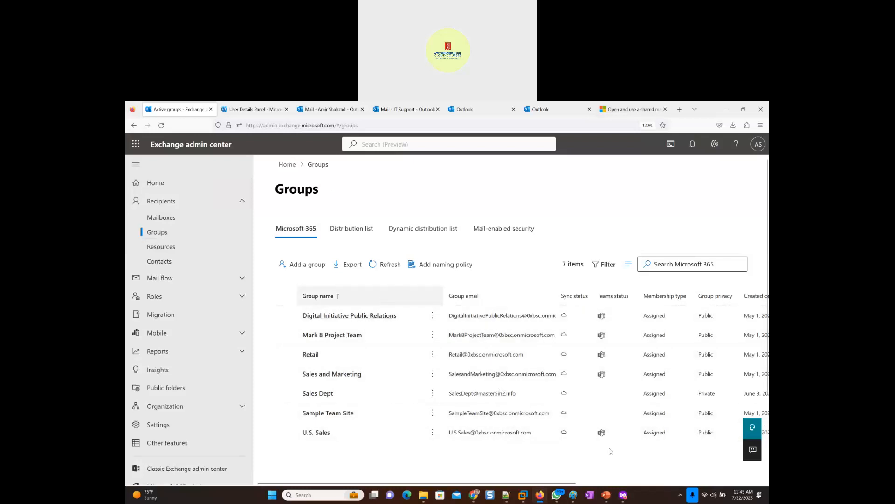
- Switch to Paint, open a new blank drawing in a separate window, and maximize it
mouse_move(573, 494)
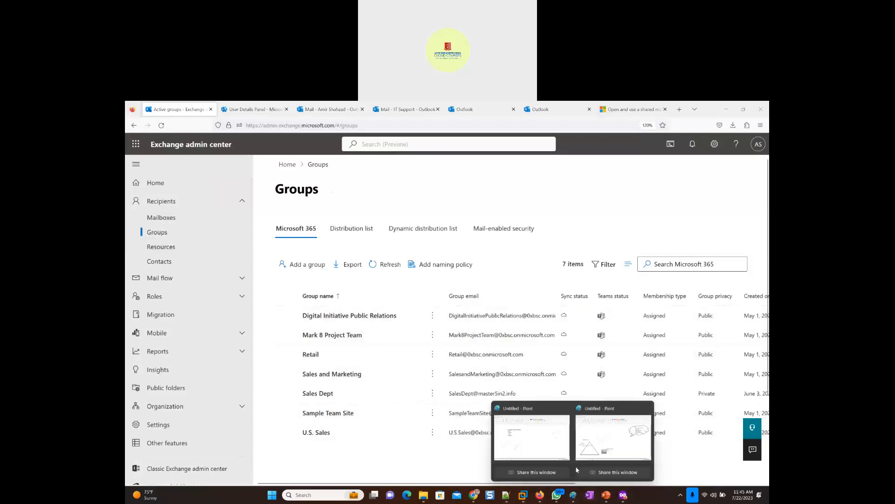
click(595, 435)
right_click(573, 494)
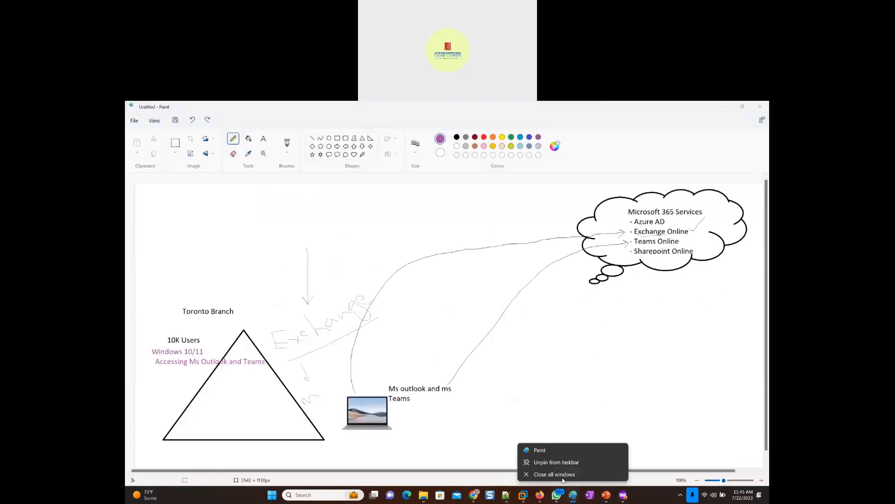
click(539, 451)
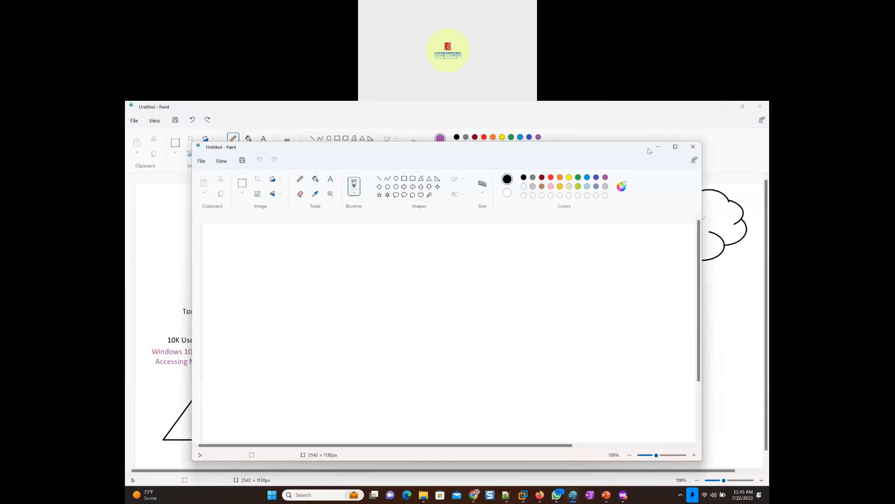
click(675, 147)
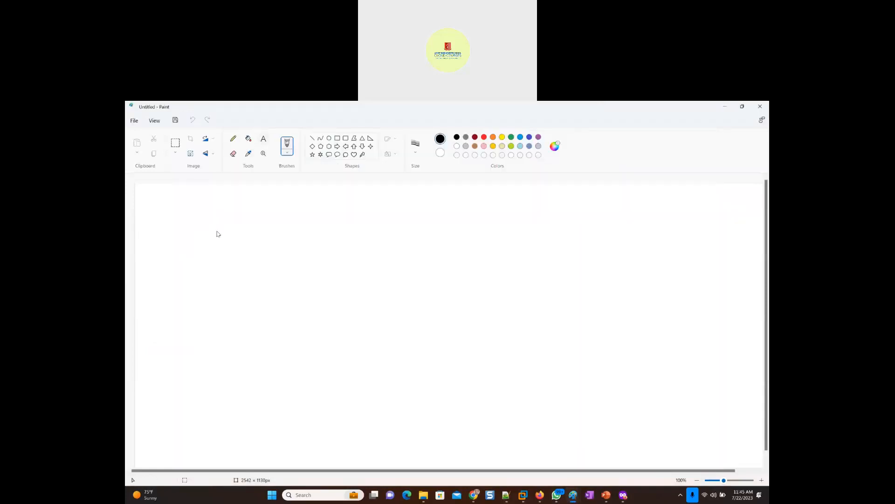
- Add the text "Sales Dept" near the canvas's upper-left corner, set its font size to 22, and enlarge the text box
click(263, 139)
click(216, 231)
text(Sales Dept)
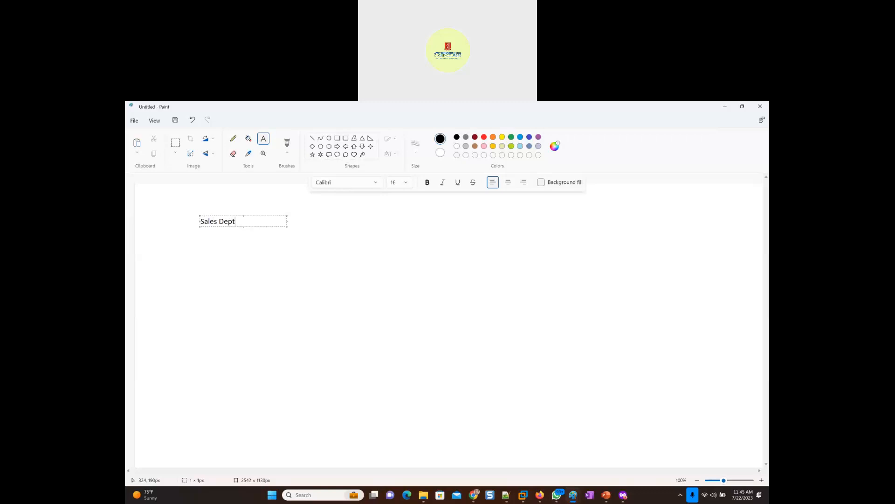
key(ctrl+a)
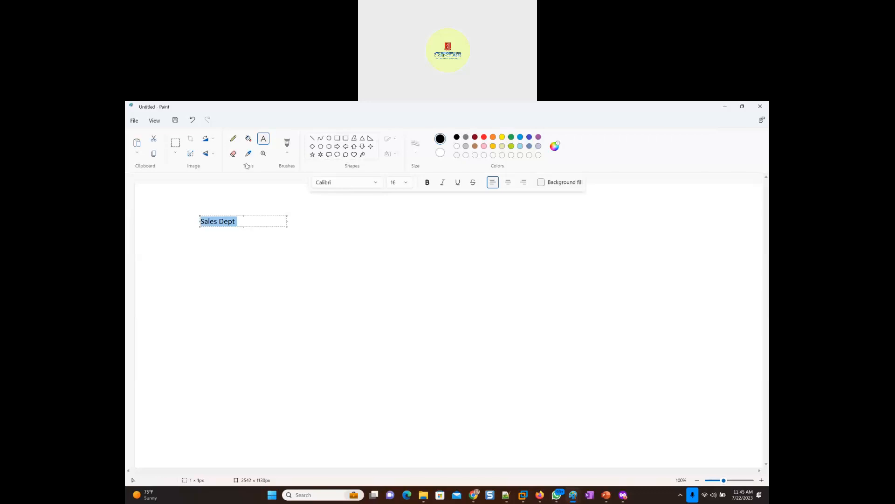
click(406, 186)
click(397, 324)
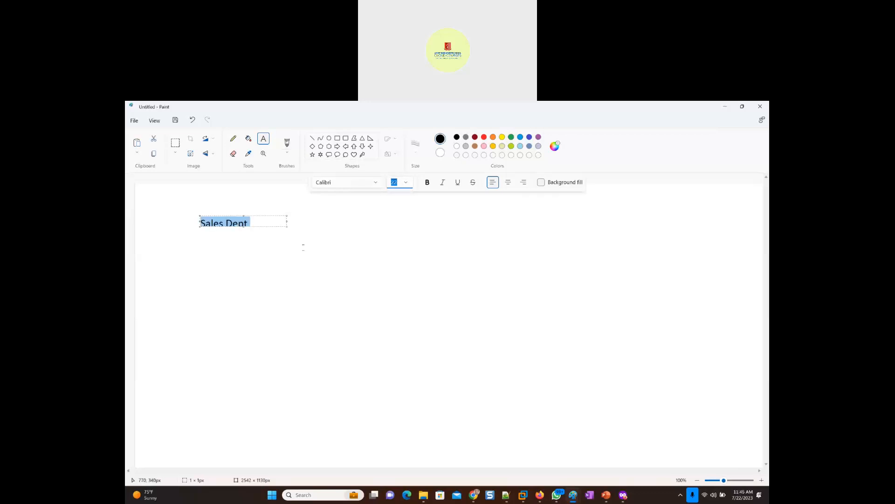
drag(285, 225, 344, 278)
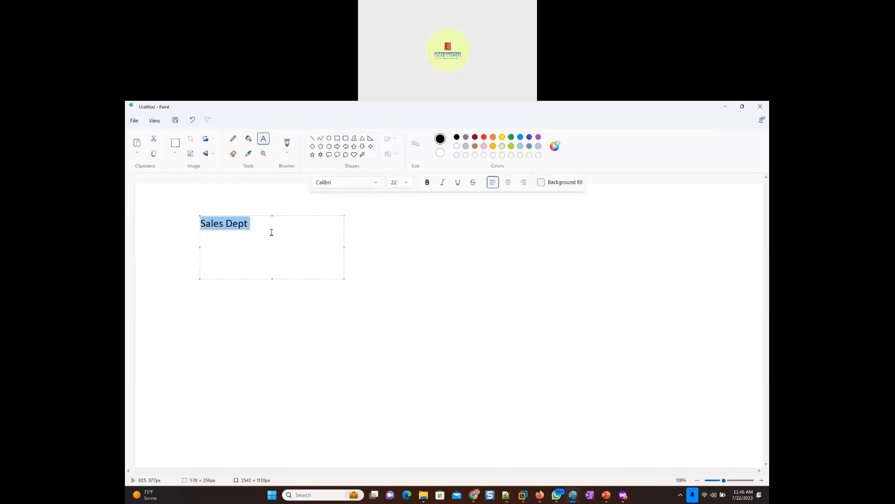
- Extend the heading with "(Email Group)" and add the line "- 5k Users / mailboxes" beneath it
click(274, 225)
text((Email Group)
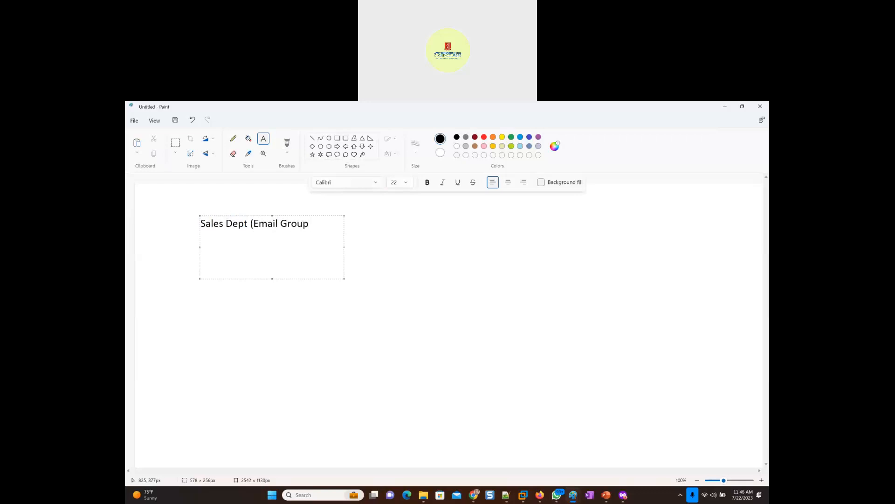
text())
click(246, 233)
text(- 5k Users / mailb)
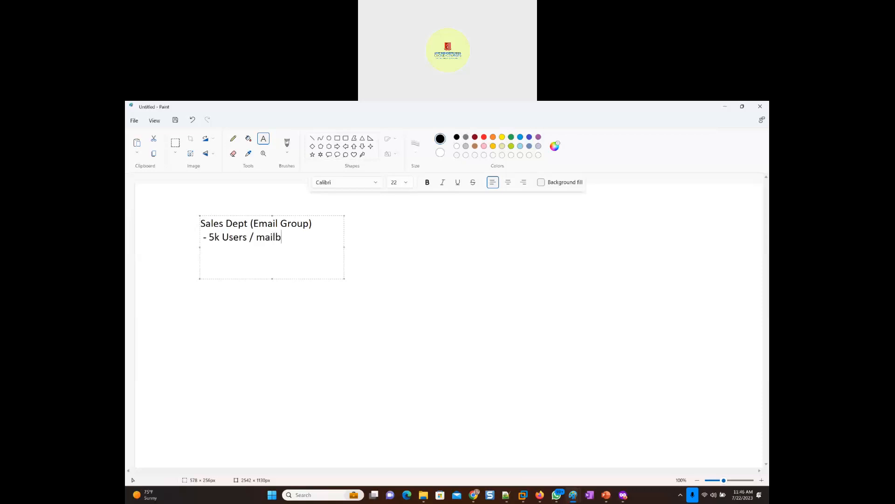
text(oxes)
- Widen the text box and append the sample group e-mail address in parentheses to the Sales Dept line
drag(343, 246, 502, 244)
text((sales_dept)
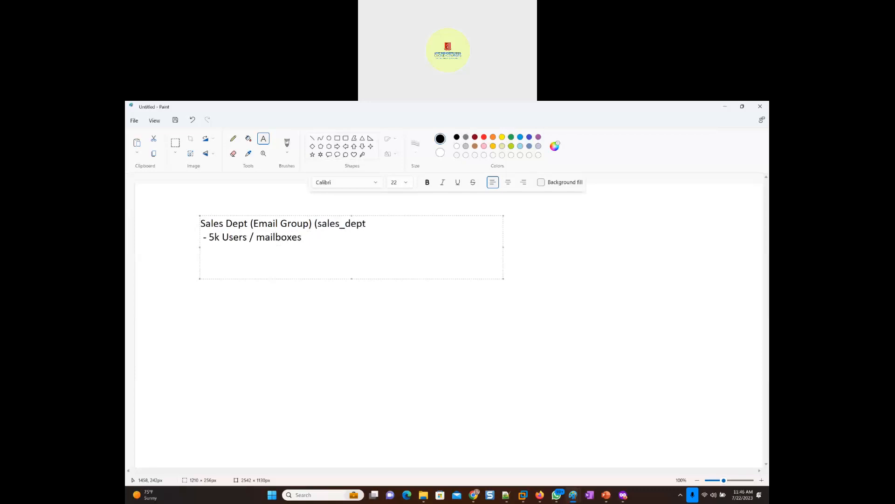
text(@companyName.com)
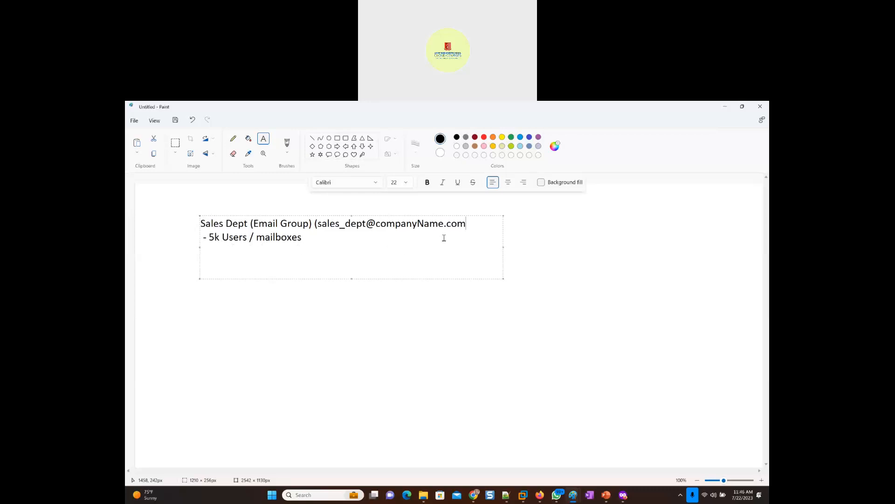
text())
- Draw a curved pencil arrow pointing to the group e-mail address and another arrow from the address to the mailboxes line
click(233, 139)
mouse_move(579, 275)
mouse_down()
mouse_move(572, 261)
mouse_move(466, 204)
mouse_move(407, 211)
mouse_up()
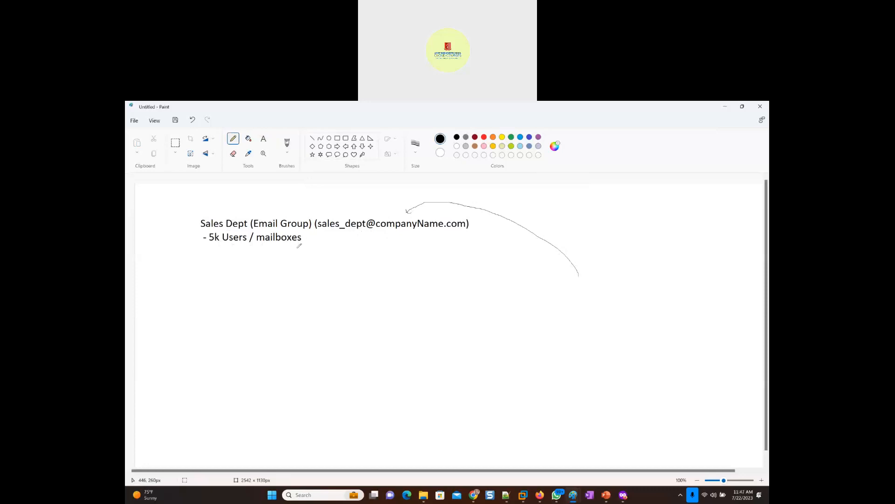
mouse_move(353, 235)
mouse_down()
mouse_move(355, 242)
mouse_move(311, 251)
mouse_up()
- Draw a slanting column of short pencil dashes to represent senders, below and beyond the curved arrow's starting end
mouse_move(608, 264)
mouse_down()
mouse_move(629, 269)
mouse_move(632, 316)
mouse_move(642, 330)
mouse_up()
mouse_move(637, 339)
mouse_down()
mouse_move(646, 340)
mouse_move(643, 356)
mouse_up()
drag(640, 369, 654, 383)
drag(651, 394, 662, 406)
drag(655, 423, 662, 423)
drag(628, 309, 633, 309)
- Underline the group e-mail address and add columns of short dashes below the mailboxes line and beside the existing dash column
drag(337, 230, 450, 231)
mouse_move(220, 265)
mouse_down()
mouse_move(232, 266)
mouse_move(235, 286)
mouse_up()
drag(235, 294, 238, 294)
drag(652, 257, 657, 258)
drag(656, 263, 684, 307)
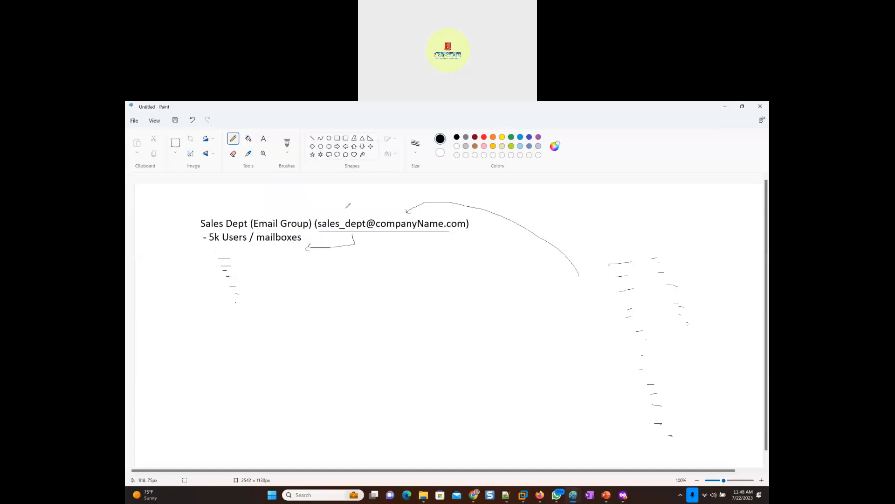
- View the Global Address List from a new message in the Windows 11 virtual machine's Outlook, discard the message, and minimize the virtual machine
key(alt+Tab)
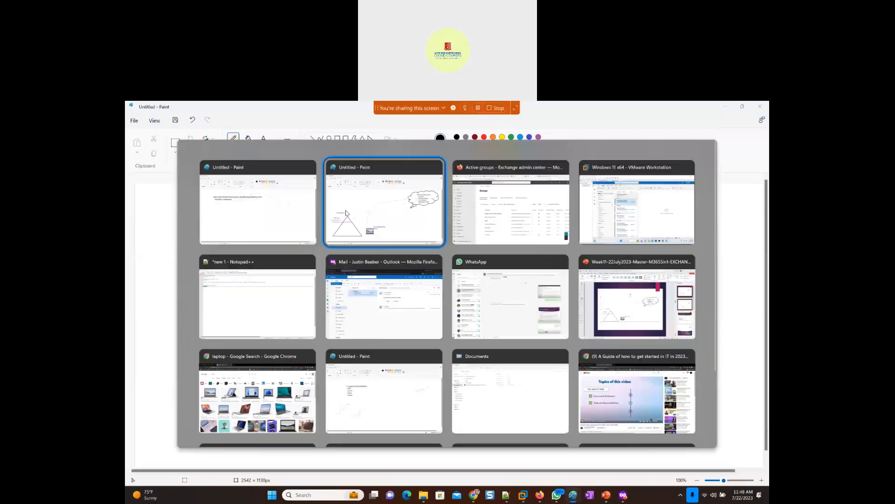
click(599, 221)
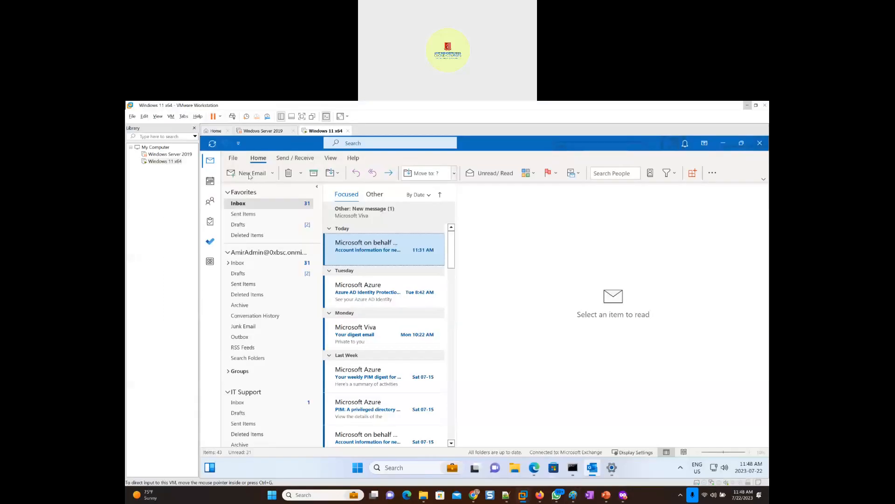
key(ctrl+n)
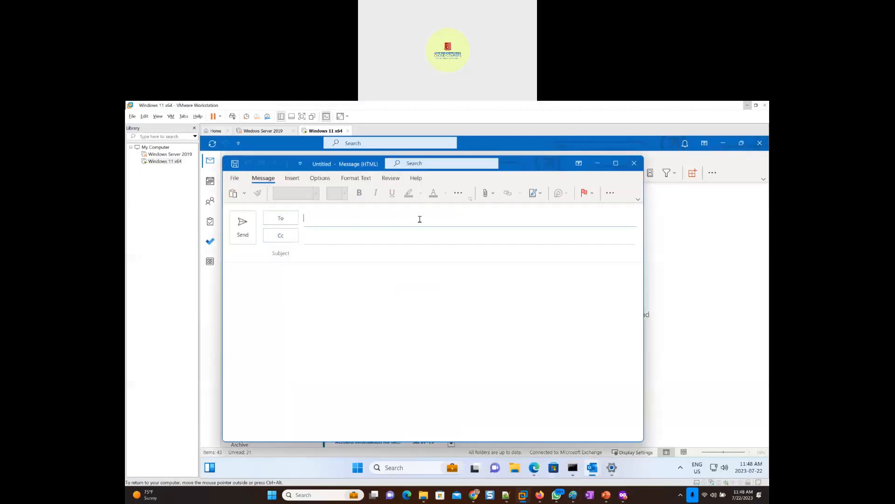
click(280, 219)
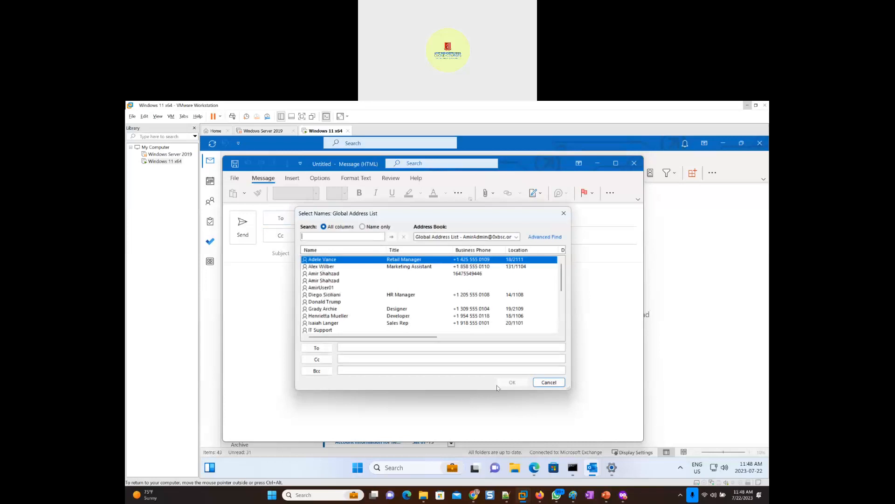
click(550, 383)
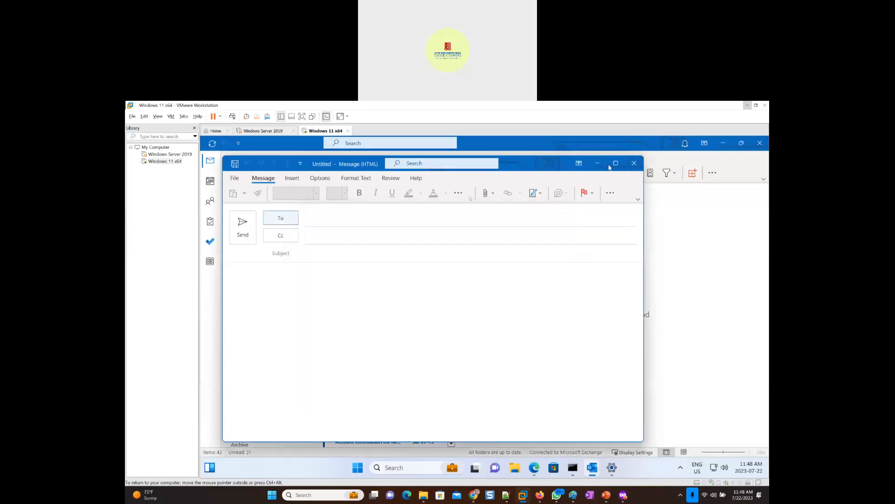
click(635, 164)
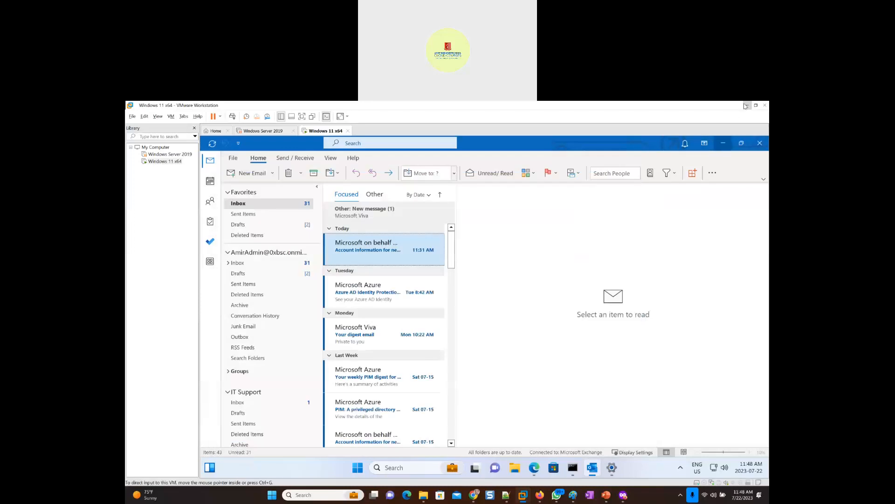
click(747, 106)
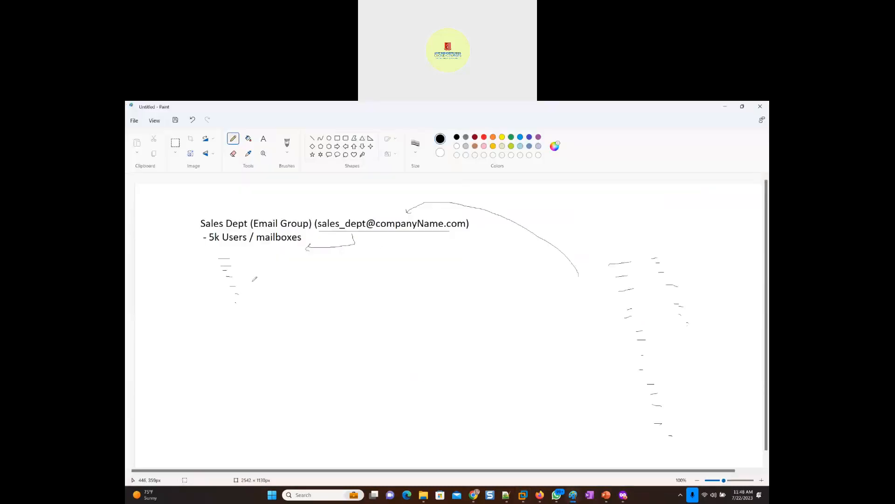
- Switch to the PowerPoint presentation and title empty slide 8 "Email Group Types"
click(606, 496)
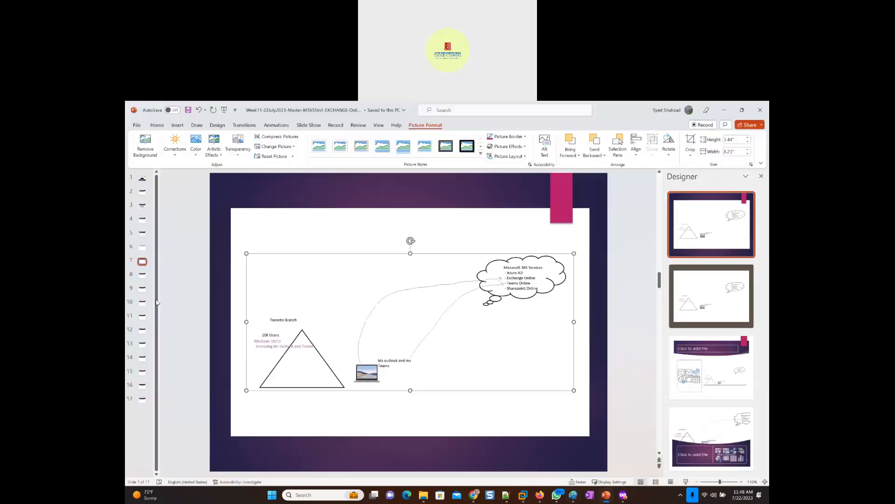
click(142, 278)
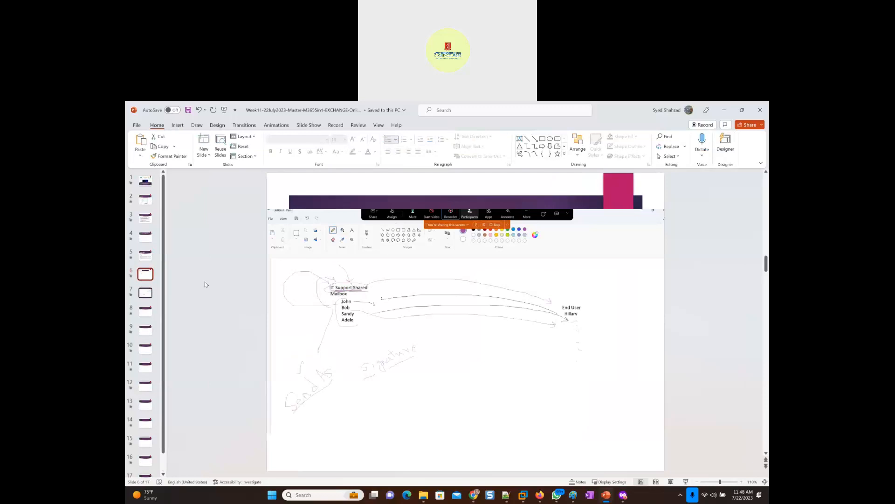
click(141, 313)
click(331, 224)
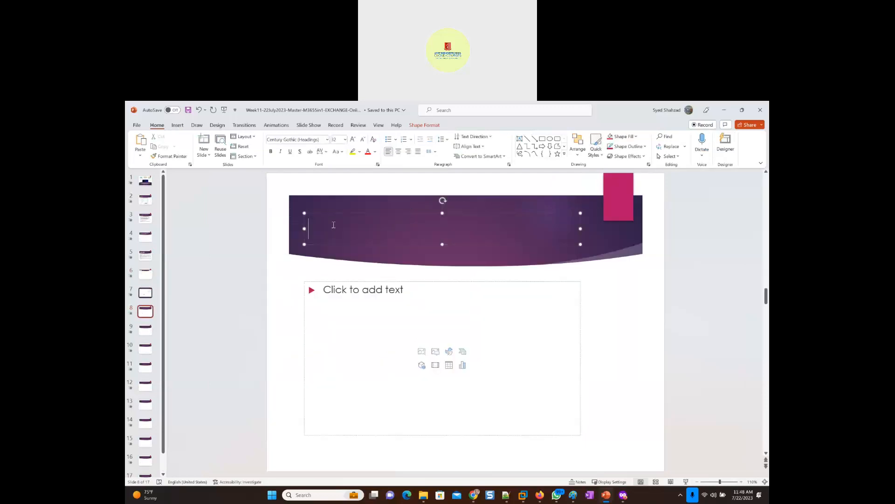
text(Email )
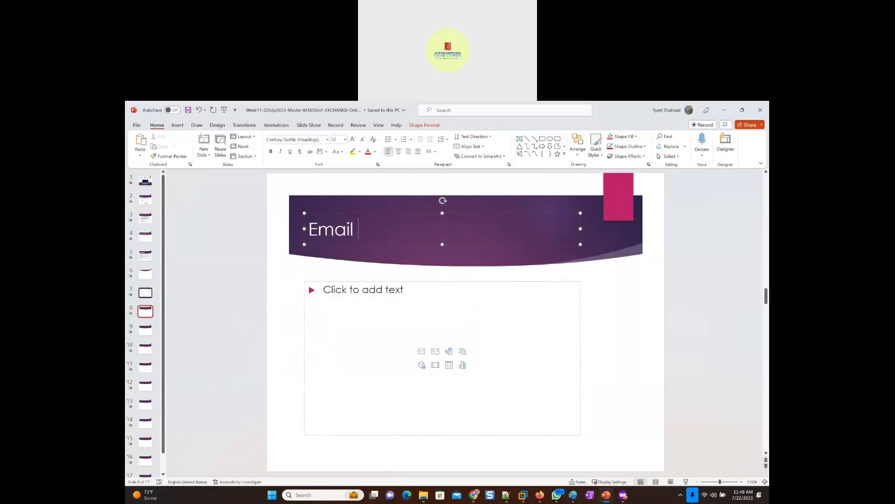
text(Group Types)
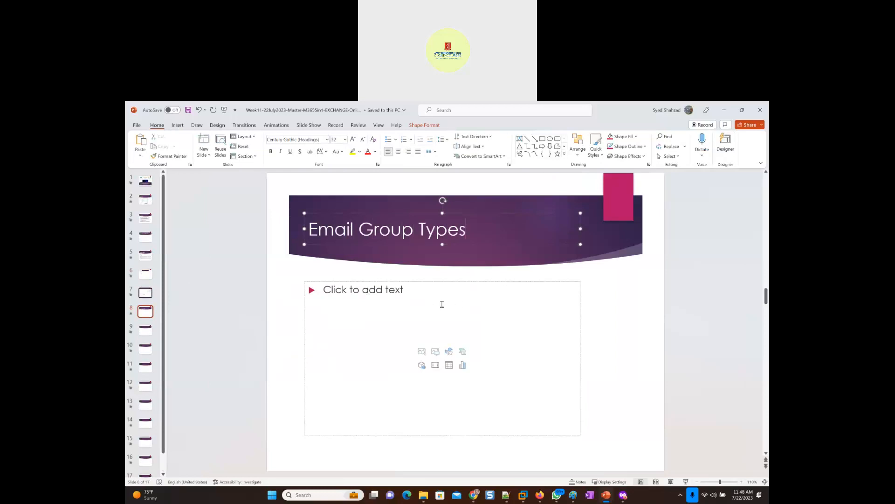
click(414, 297)
- Switch back to the Groups page of the Exchange admin center
key(alt+Tab)
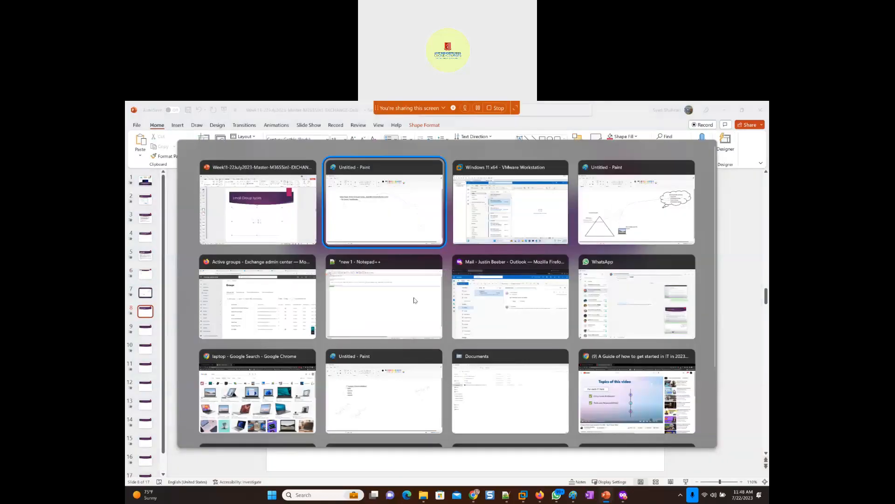
key(alt+Tab)
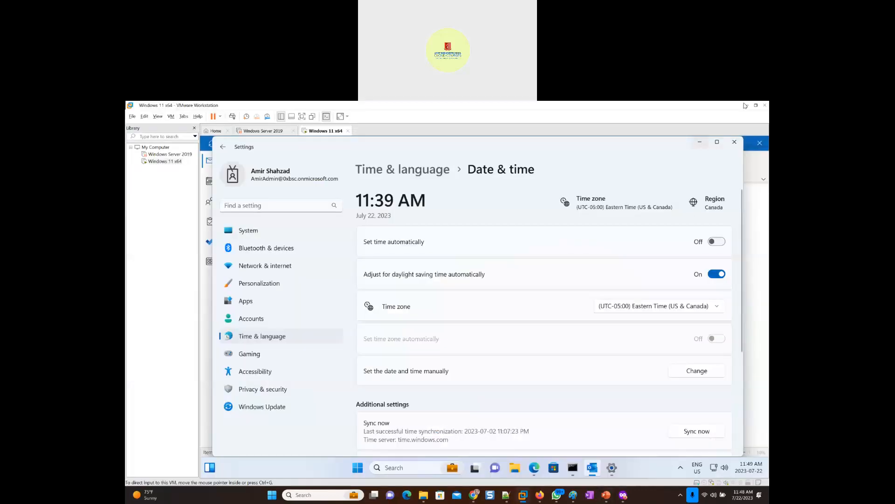
key(alt+Tab)
key(alt+Tab)
key(alt+Tab)
key(alt+Tab)
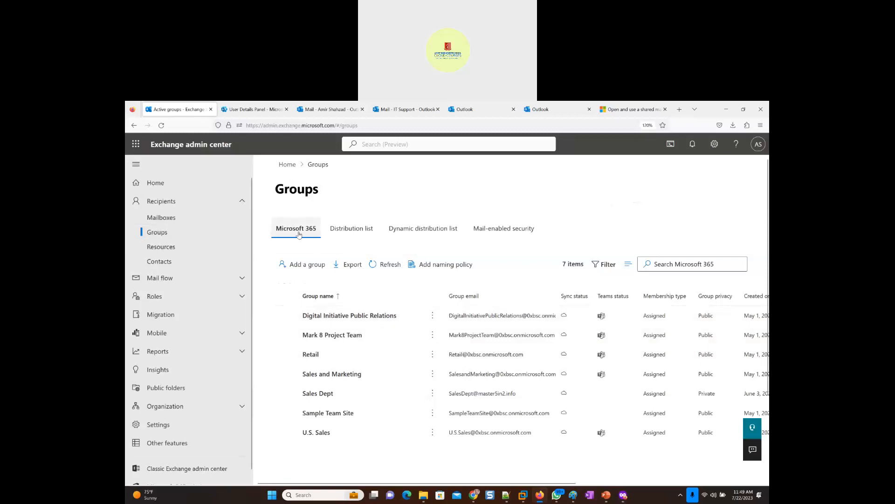
- Examine the distribution list and dynamic distribution list group categories
click(347, 236)
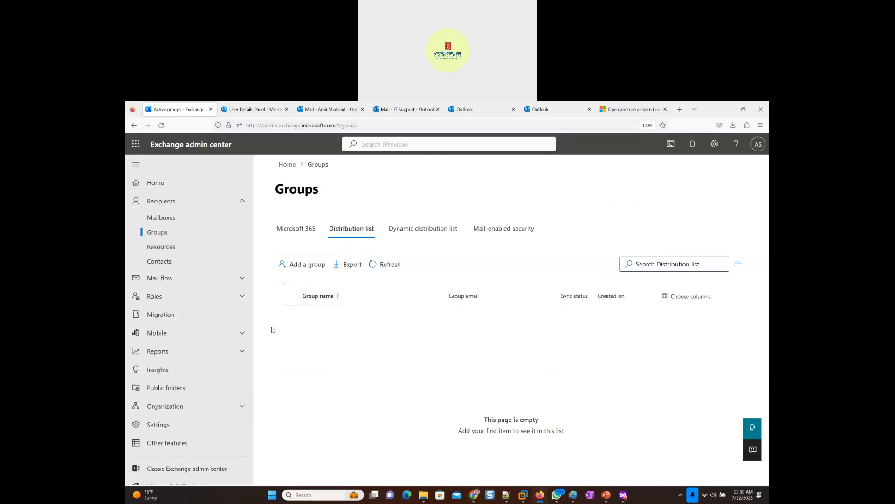
click(346, 229)
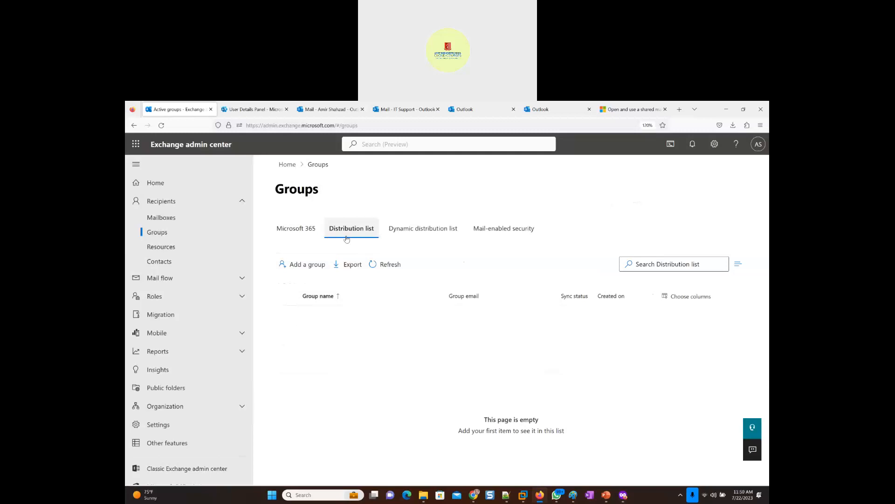
click(421, 230)
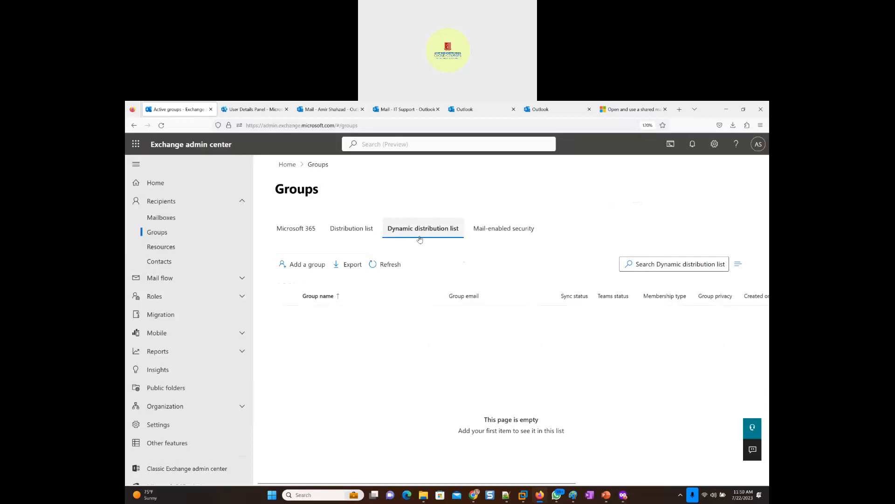
click(410, 238)
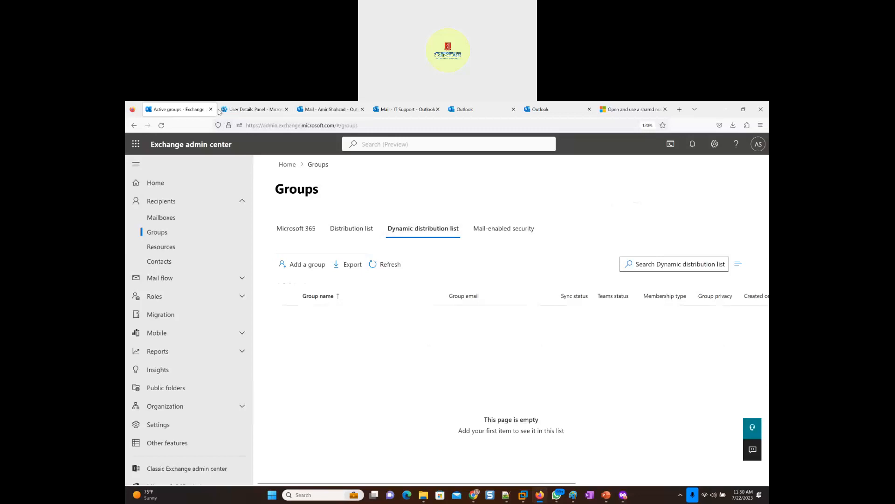
- Switch to the Microsoft 365 admin center, open the first active user's contact information, and examine the Department value
click(255, 111)
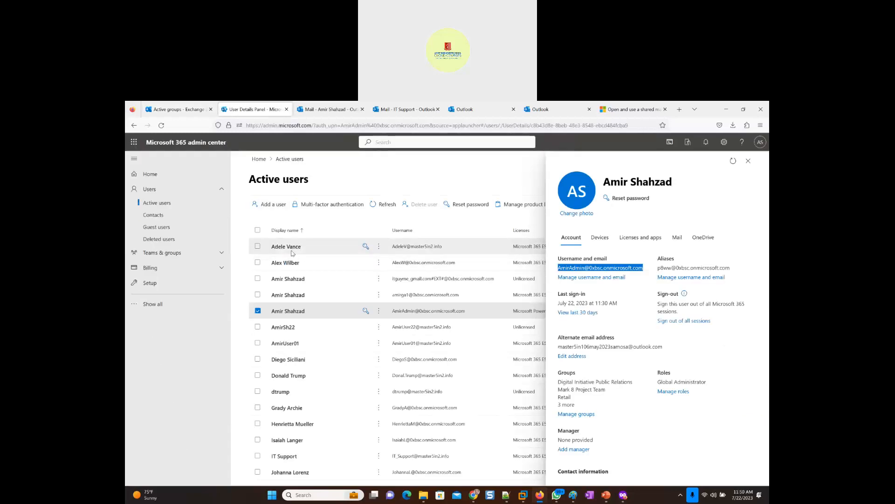
click(297, 252)
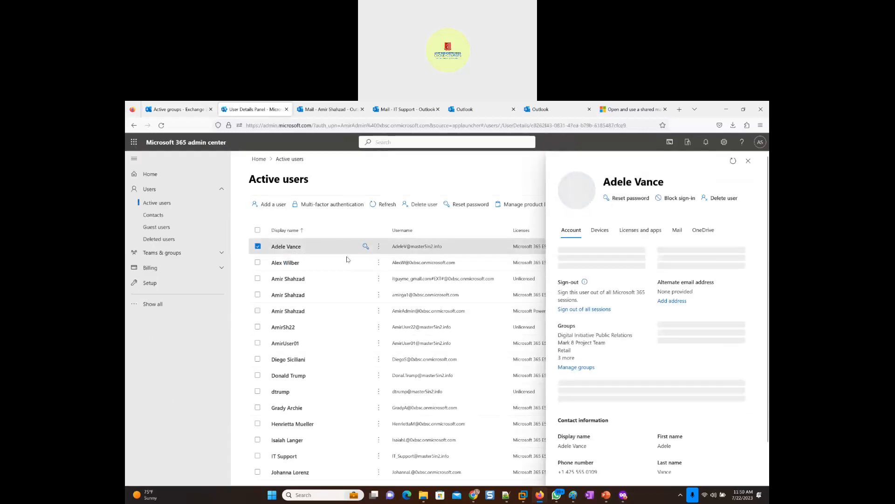
scroll(586, 386, down, 3)
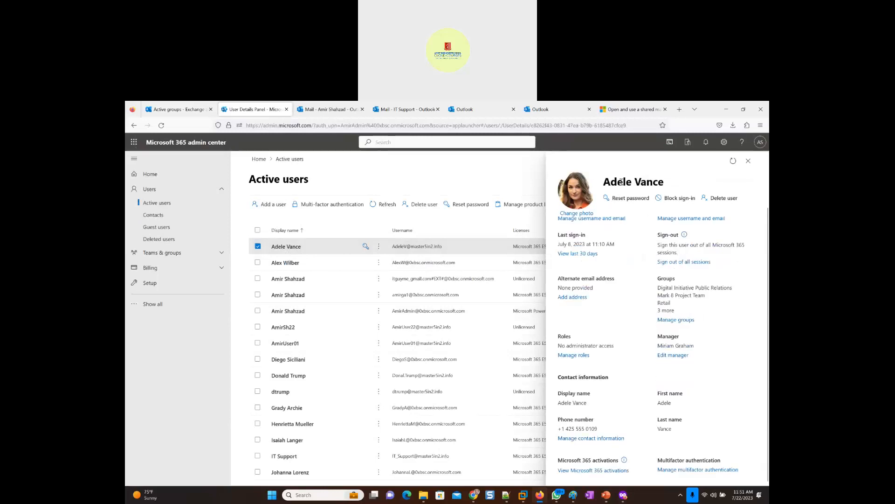
click(593, 438)
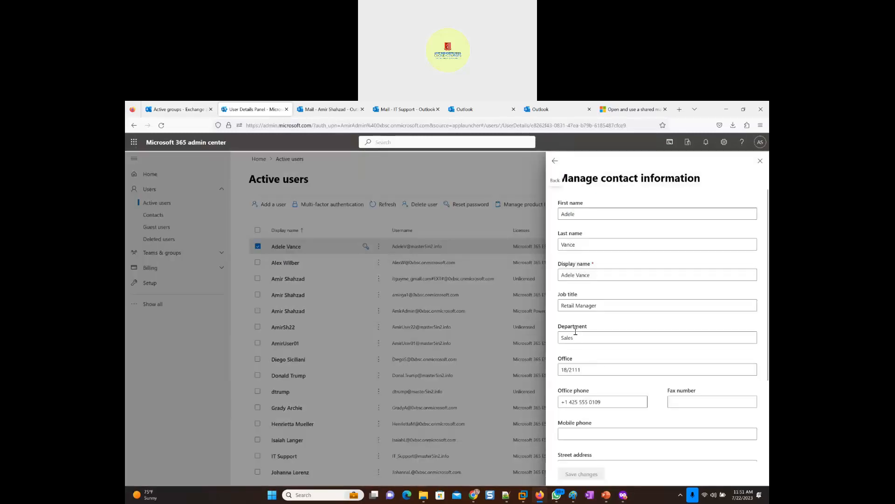
click(577, 334)
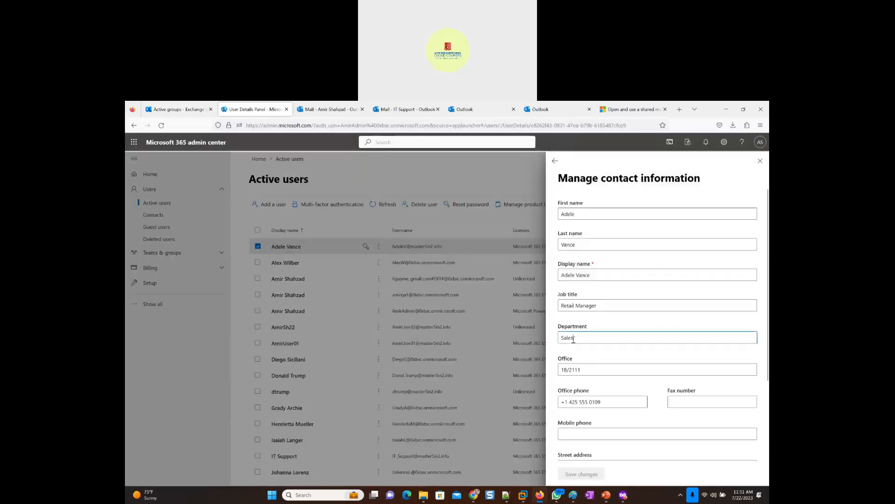
double_click(562, 339)
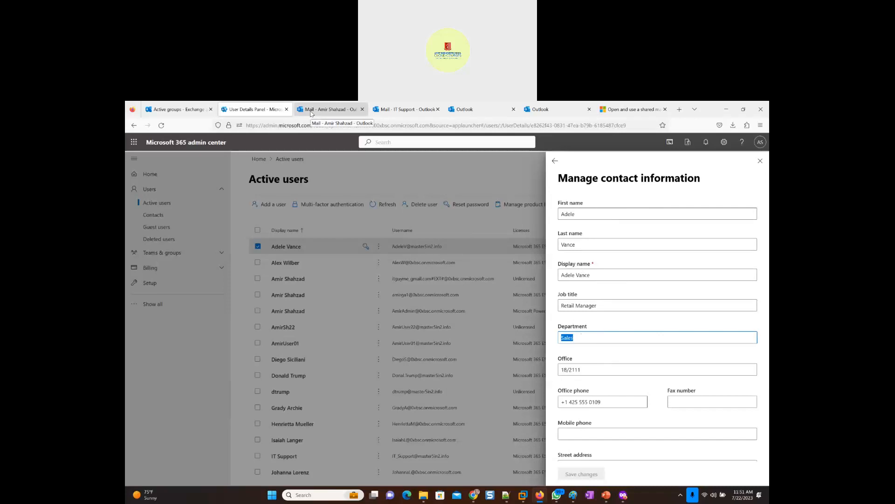
- Return to the Exchange admin center's Groups page and view the mail-enabled security and Microsoft 365 group categories
click(191, 110)
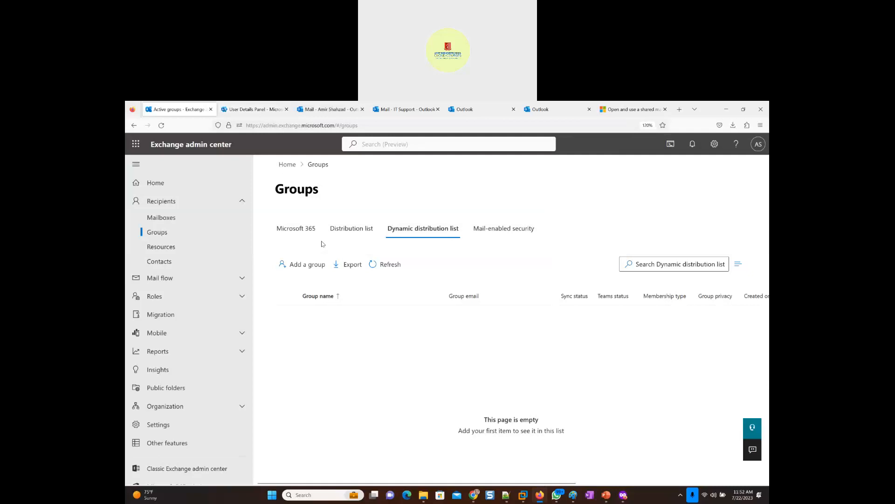
click(492, 234)
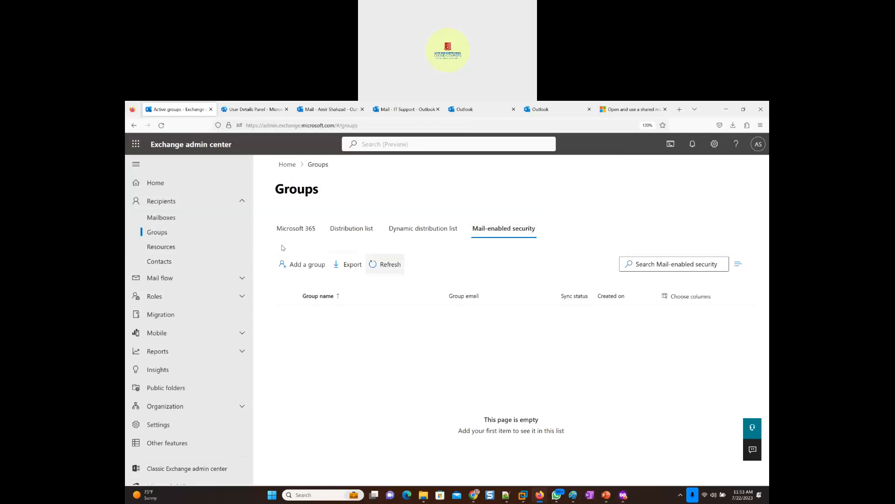
click(290, 232)
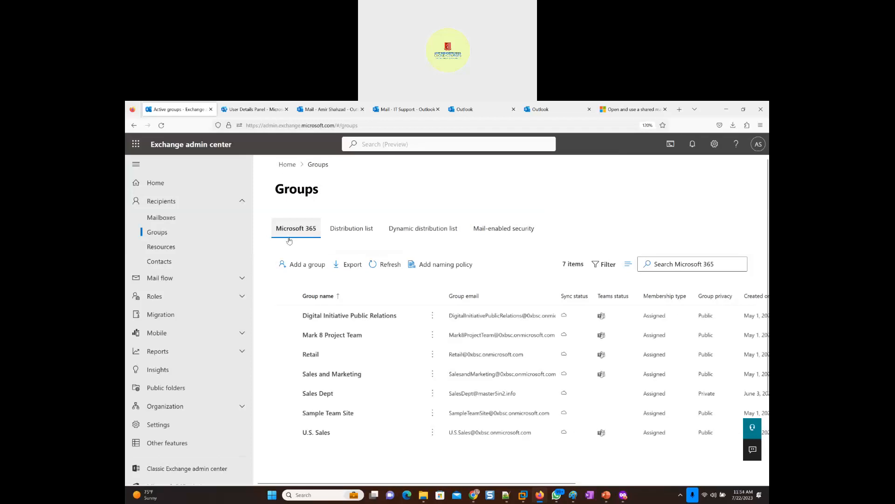
- Start adding a group and capture a screenshot of the "Choose a group type" page
click(289, 270)
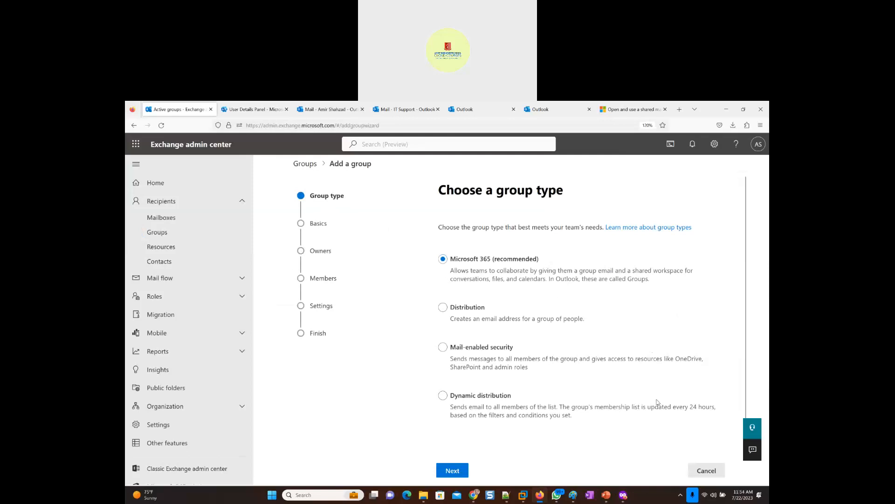
key(super+shift+s)
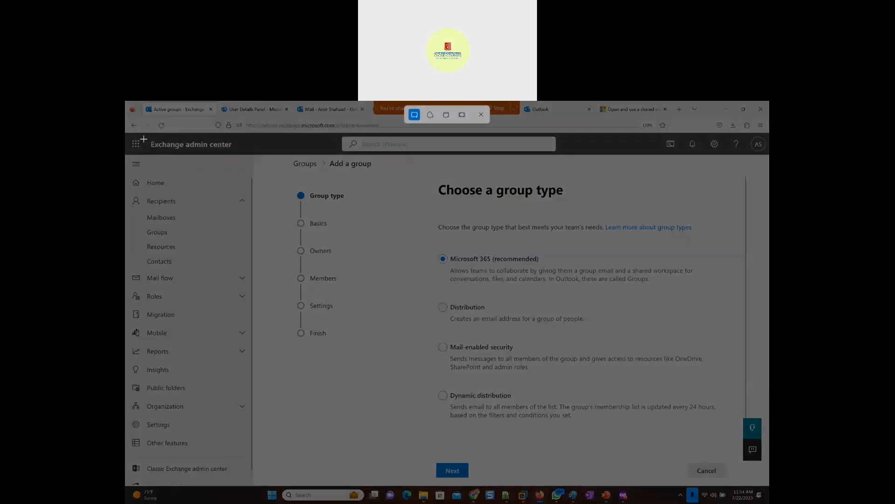
drag(141, 135, 751, 432)
drag(715, 401, 750, 487)
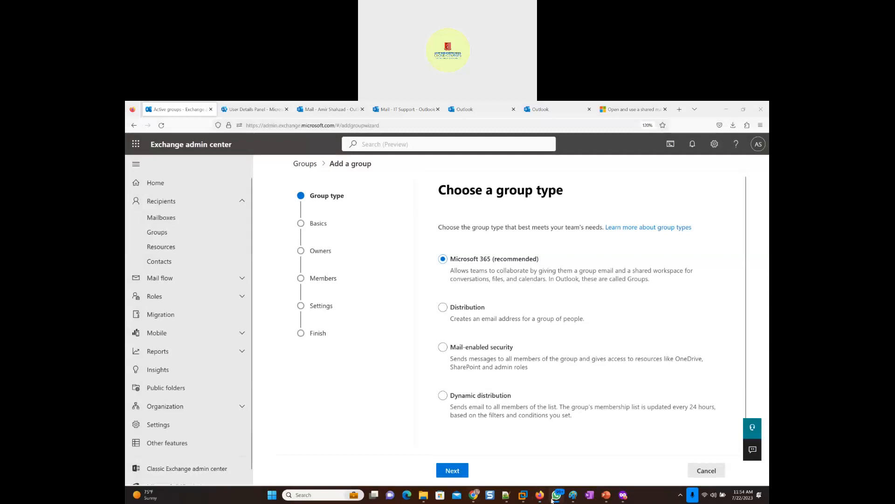
- Switch to the PowerPoint presentation and paste the screenshot onto slide 8, "Email Group Types"
click(606, 495)
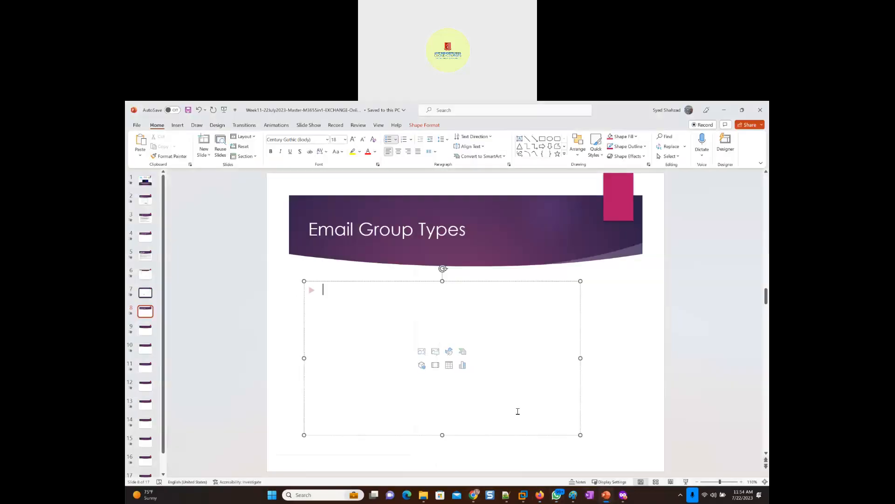
right_click(285, 348)
click(311, 374)
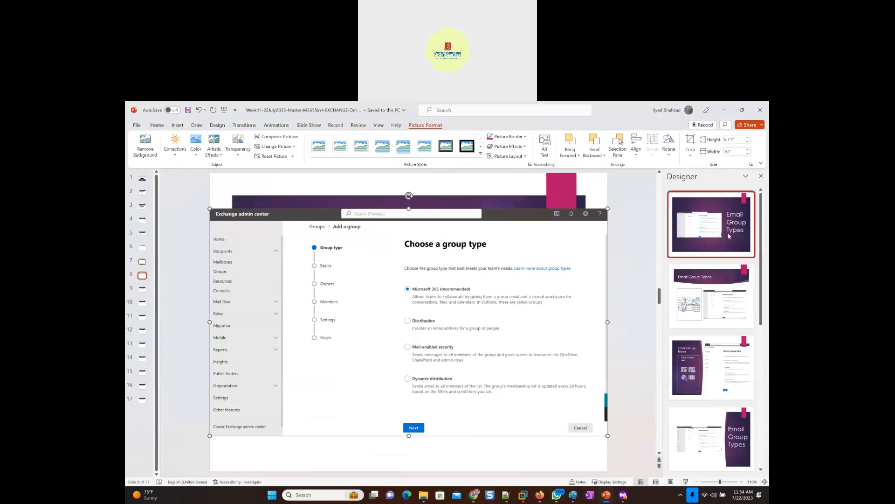
- Apply the first suggested design to slide 8, then enlarge the screenshot to about 6.3" by 3.59" and reposition it beside the title
click(728, 224)
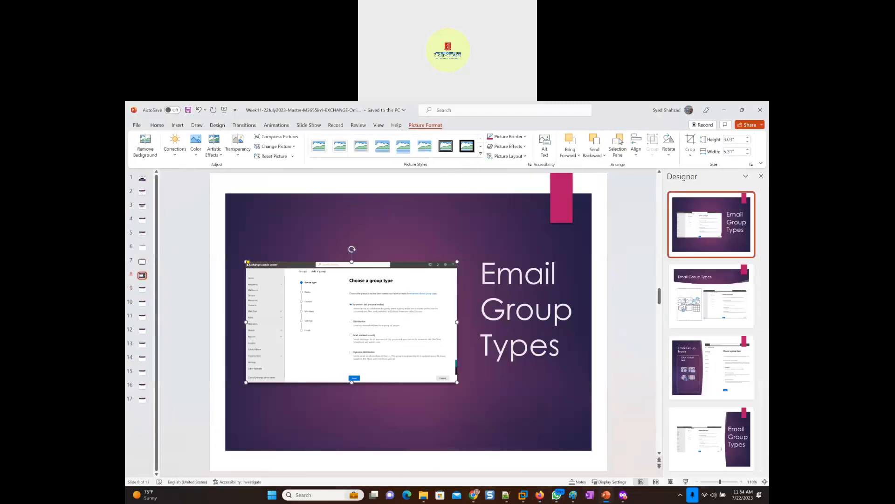
drag(243, 260, 208, 236)
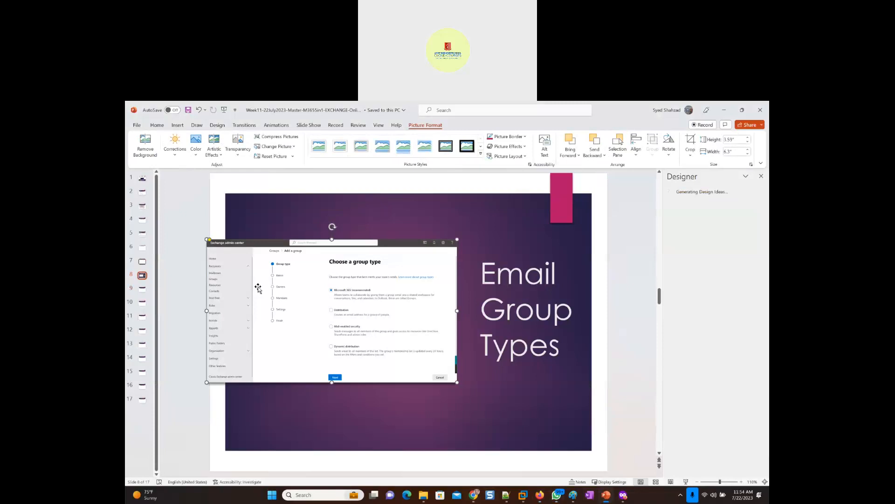
drag(268, 290, 294, 298)
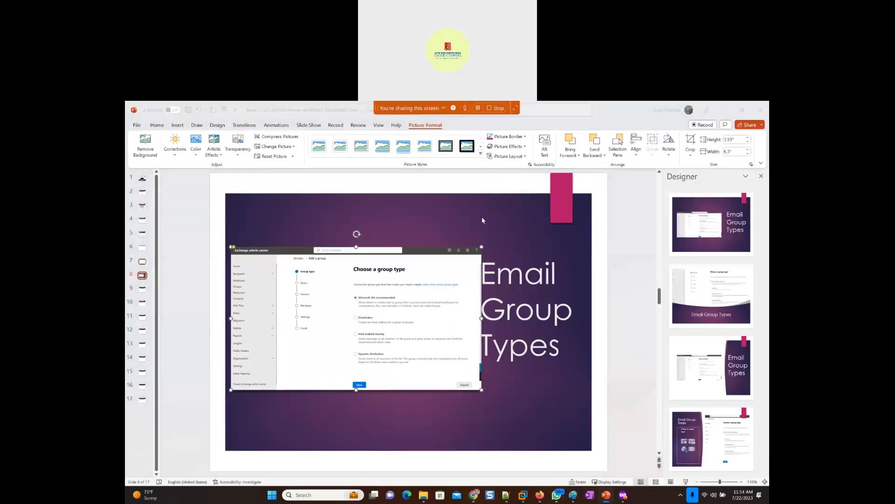
- Switch back to the Exchange admin center, open the article about group types, and examine its comparison table
key(alt+Tab)
key(alt+Tab)
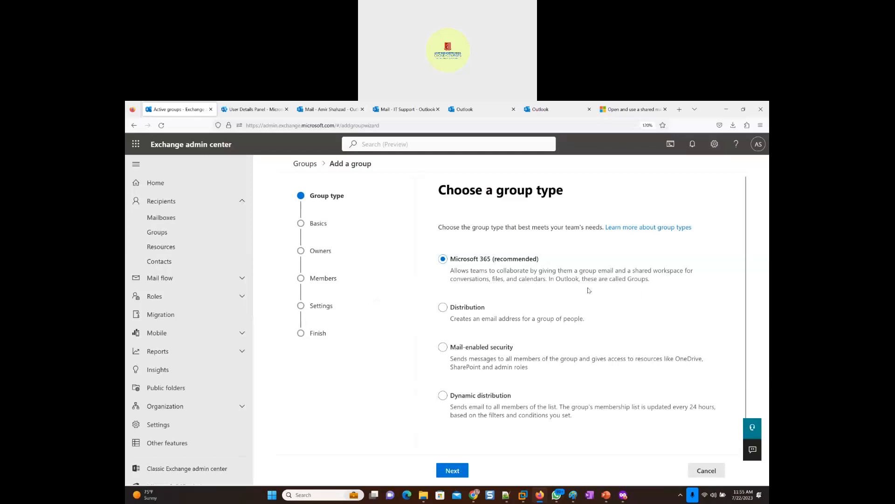
click(648, 232)
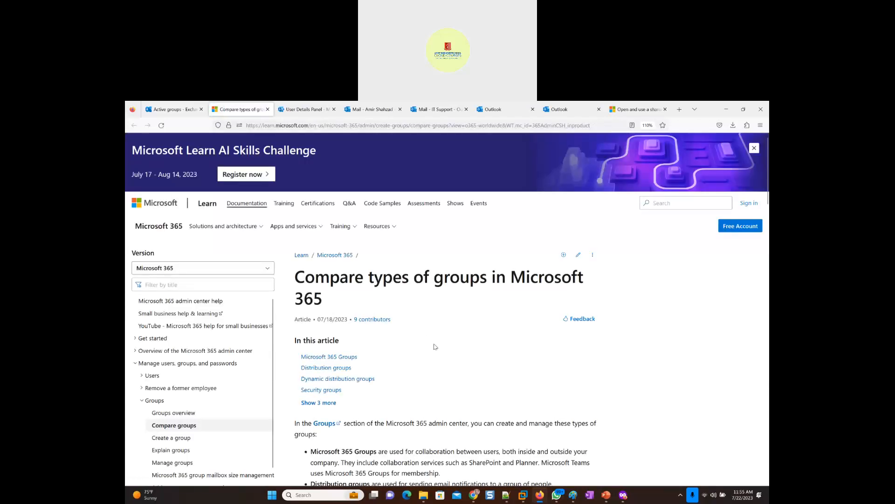
scroll(436, 348, down, 7)
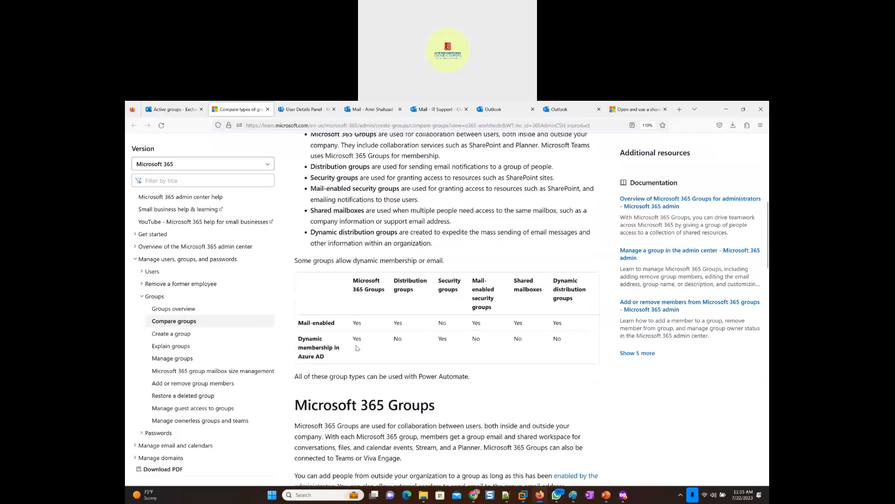
scroll(391, 306, up, 4)
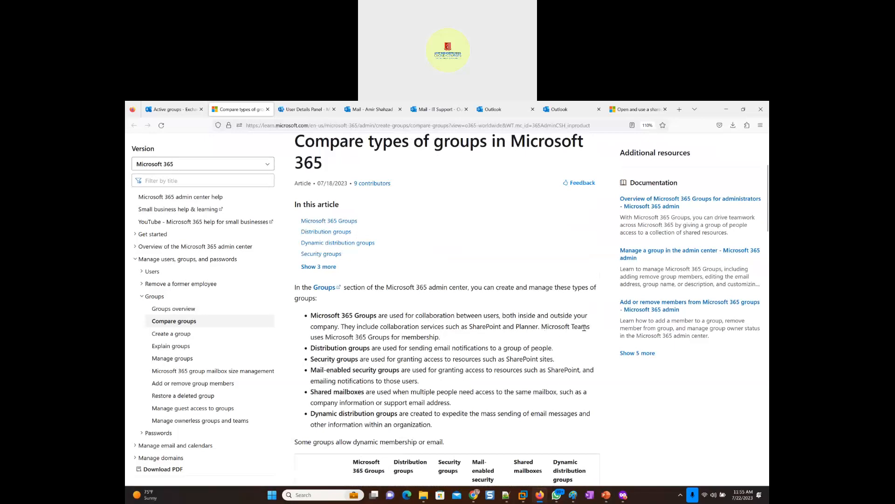
- Read the article's description of Microsoft 365 Groups, highlighting its mentions of Microsoft Teams and collaboration
drag(590, 327, 310, 320)
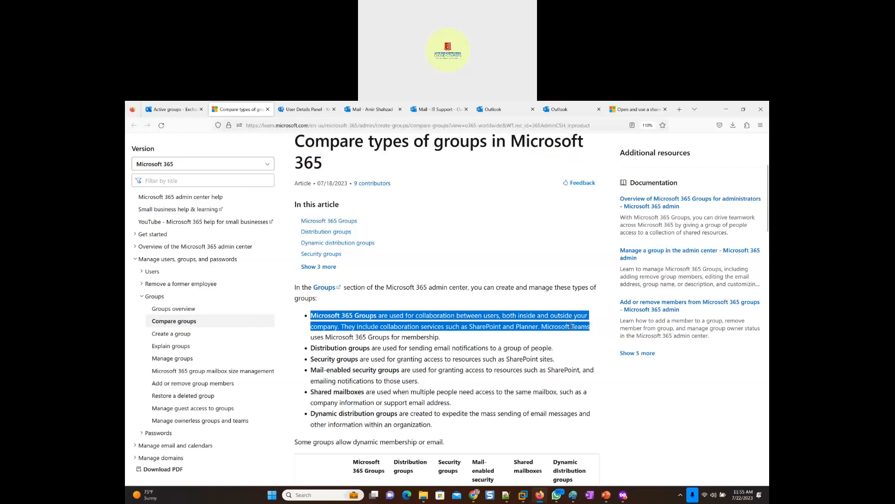
drag(591, 327, 542, 328)
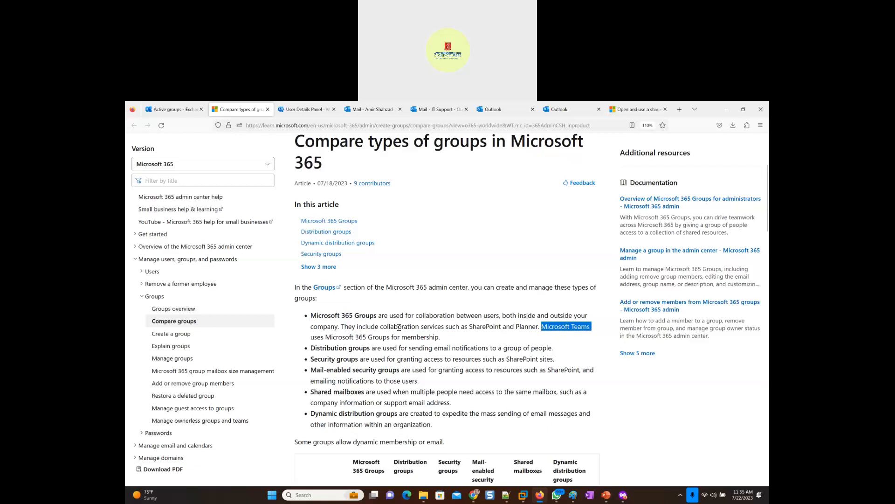
drag(377, 316, 312, 317)
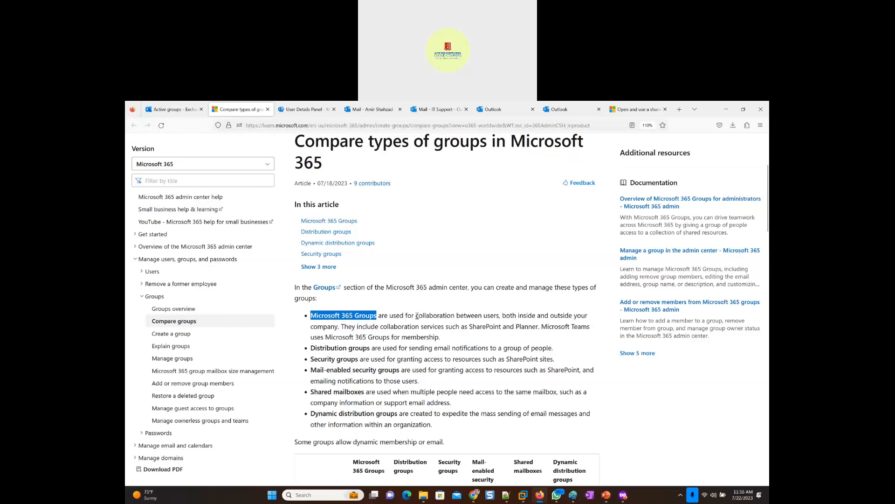
drag(412, 316, 467, 317)
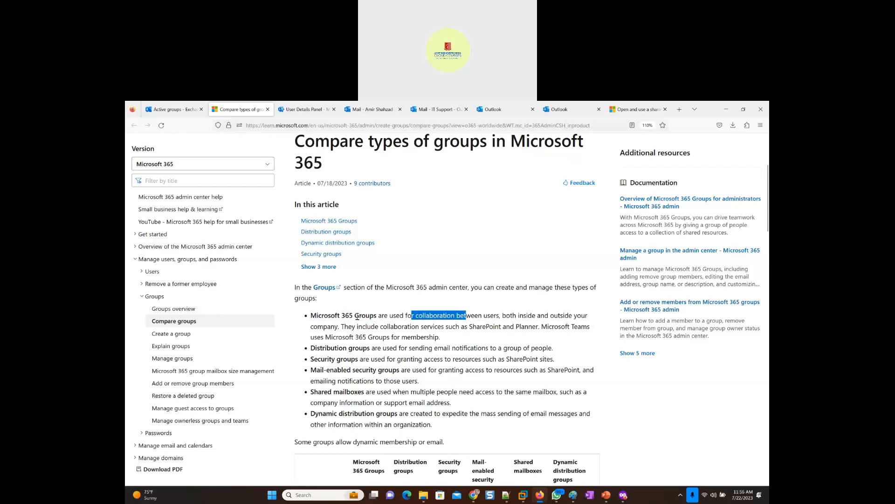
- Copy the full Microsoft 365 Groups description from the article into the body text of slide 9 in PowerPoint
drag(441, 337, 311, 318)
key(ctrl+c)
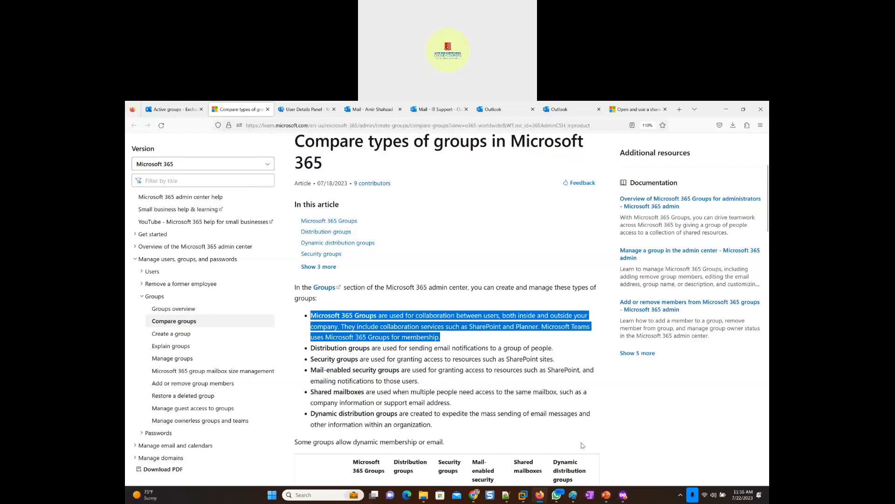
key(alt+Tab)
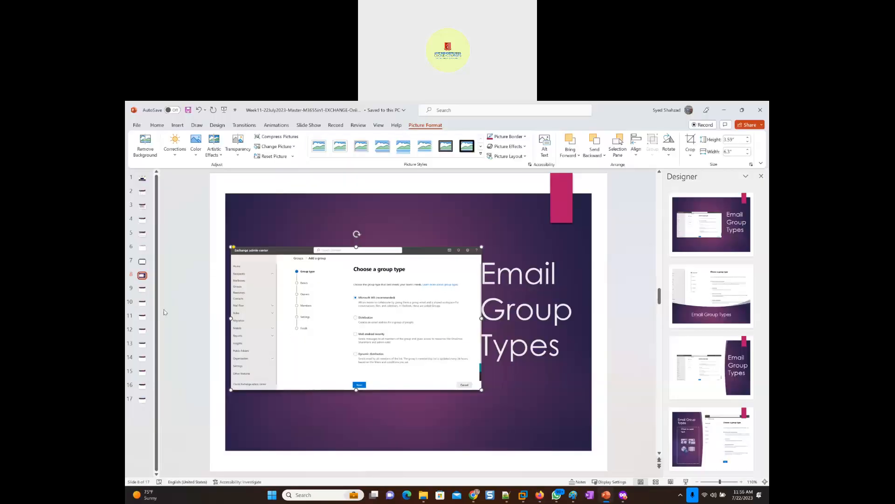
click(140, 294)
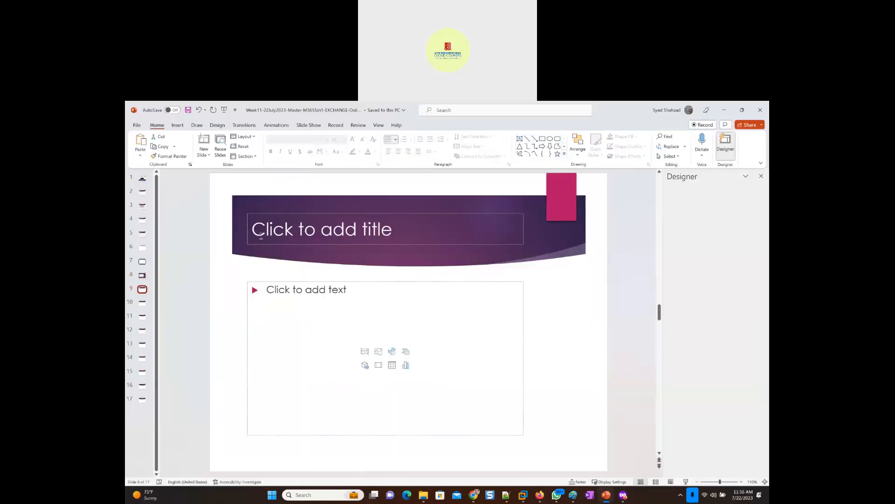
click(281, 295)
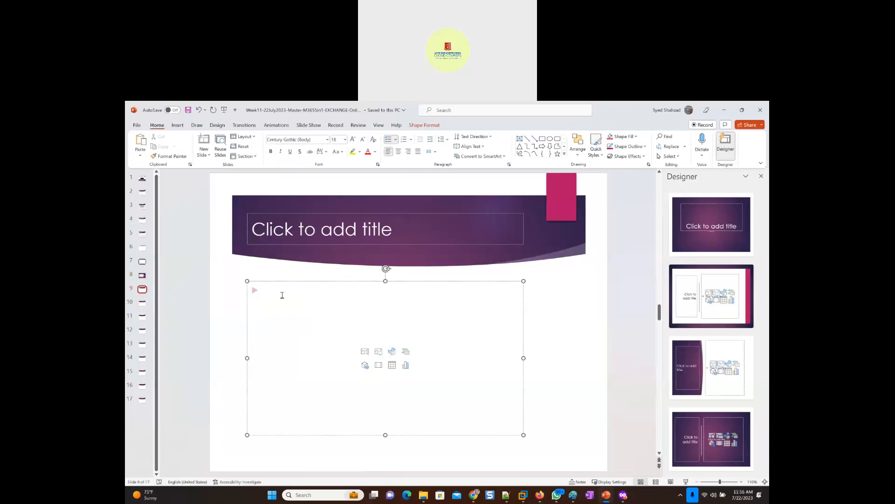
key(ctrl+v)
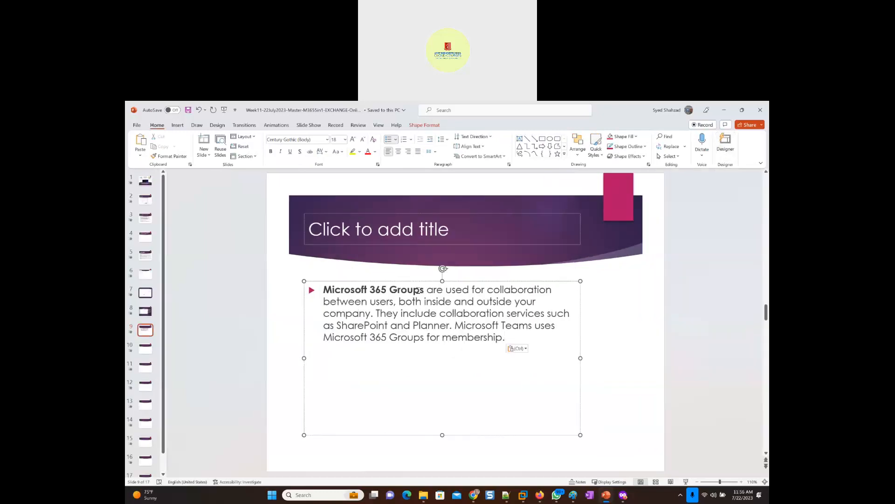
- Title slide 9 "Microsoft 365 Groups" by copying the term from its body text, and save the presentation
drag(421, 290, 327, 290)
key(ctrl+c)
click(345, 231)
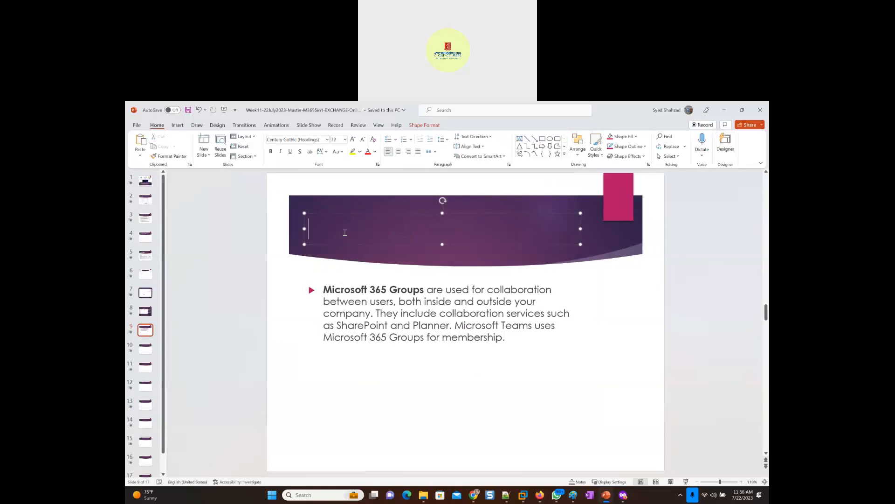
key(ctrl+v)
key(ctrl+s)
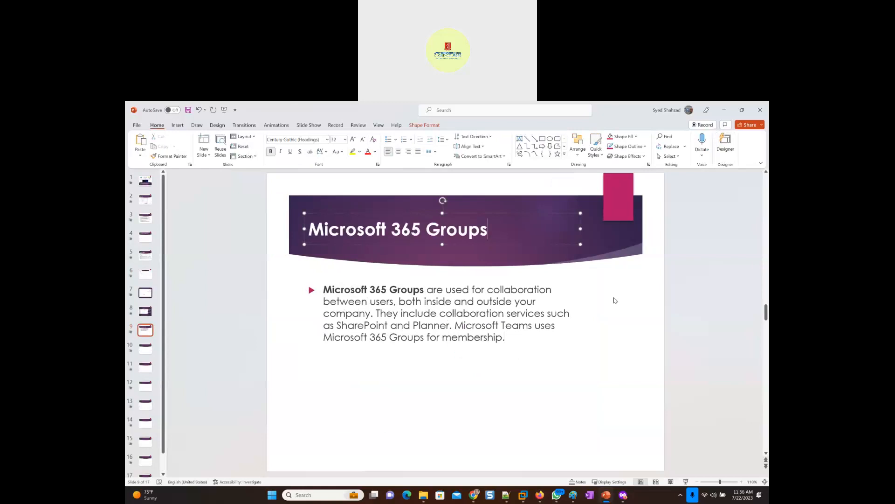
- Switch back to the group wizard in the Exchange admin center and proceed with the Microsoft 365 group type
key(alt+Tab)
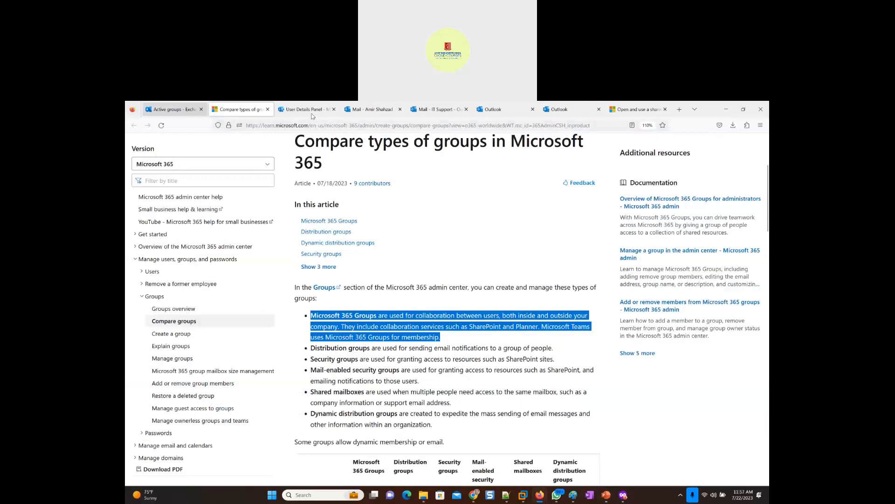
click(170, 114)
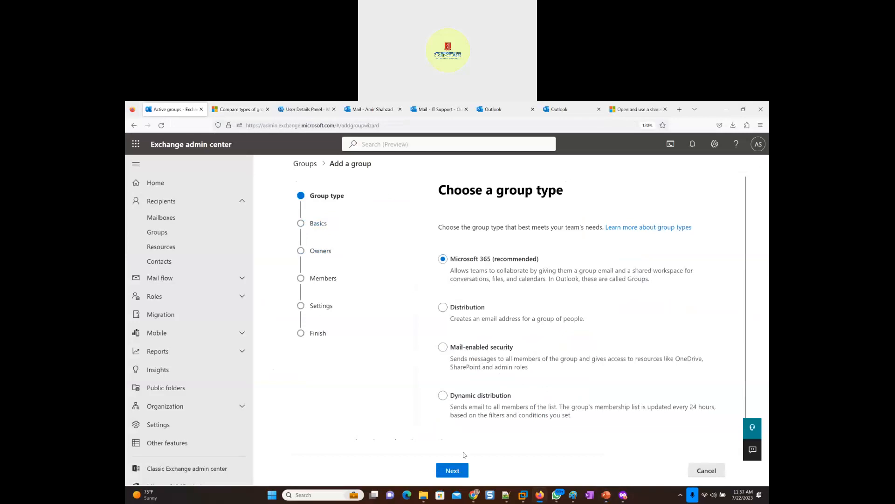
click(456, 475)
- Name the new group Sales_Email_Group, reuse that name as its description, and proceed to the owner assignment
click(465, 272)
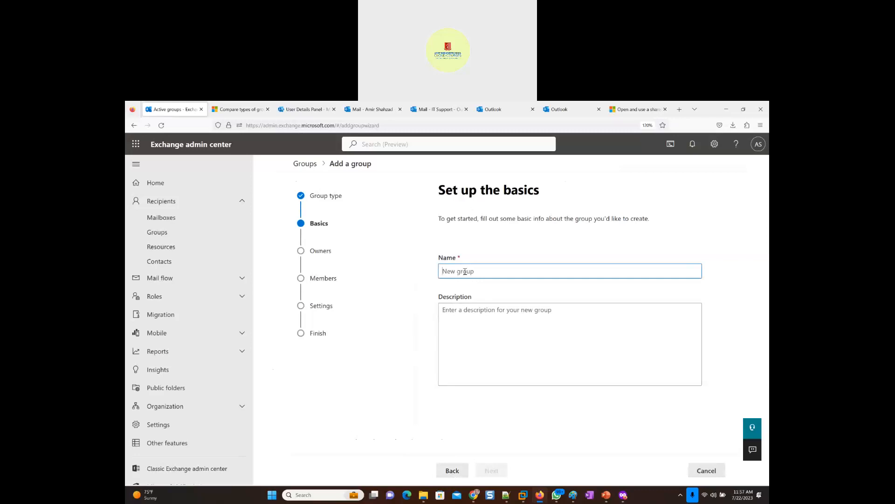
text(Sales_Email_Group)
double_click(465, 271)
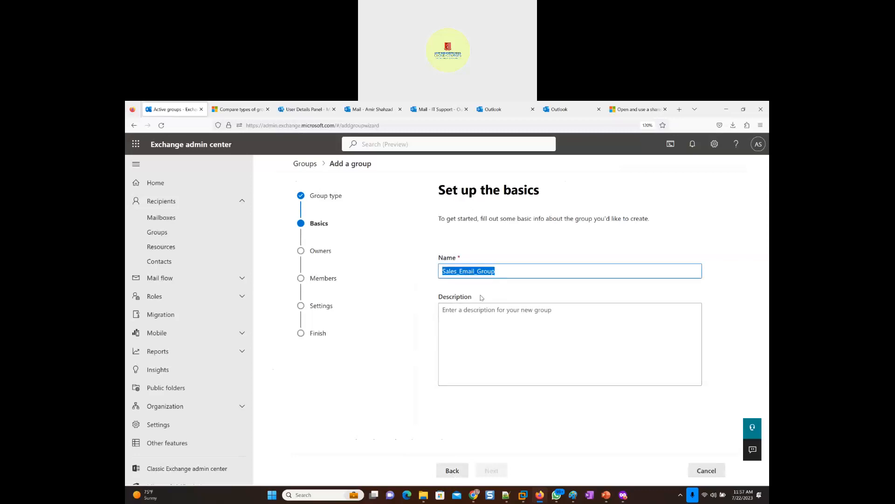
click(463, 315)
key(ctrl+v)
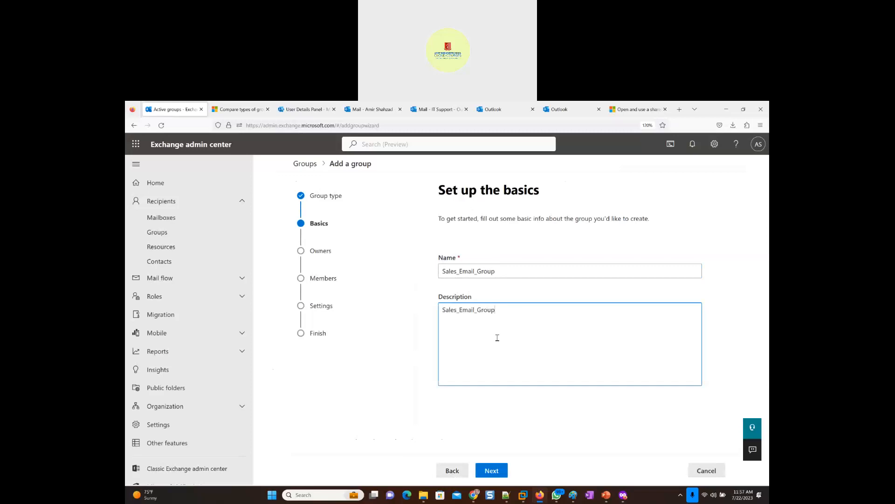
click(493, 472)
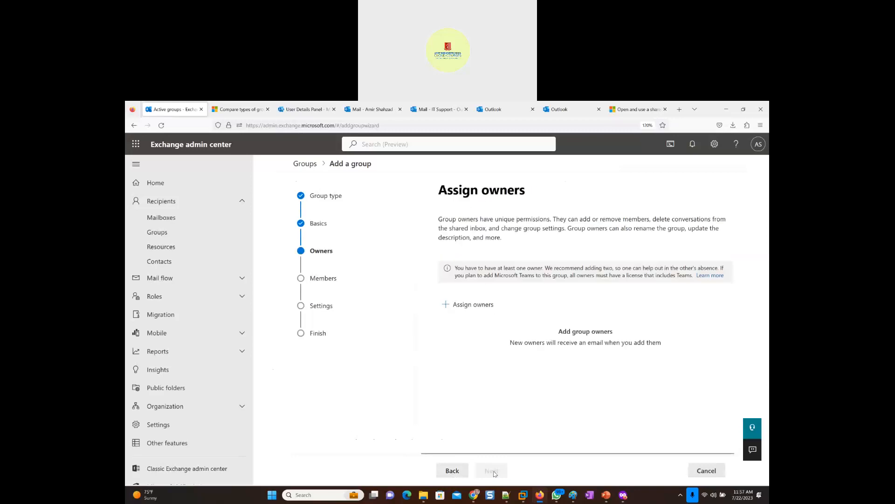
- Assign the administrator's admin account as the group owner and proceed to the member selection
click(470, 309)
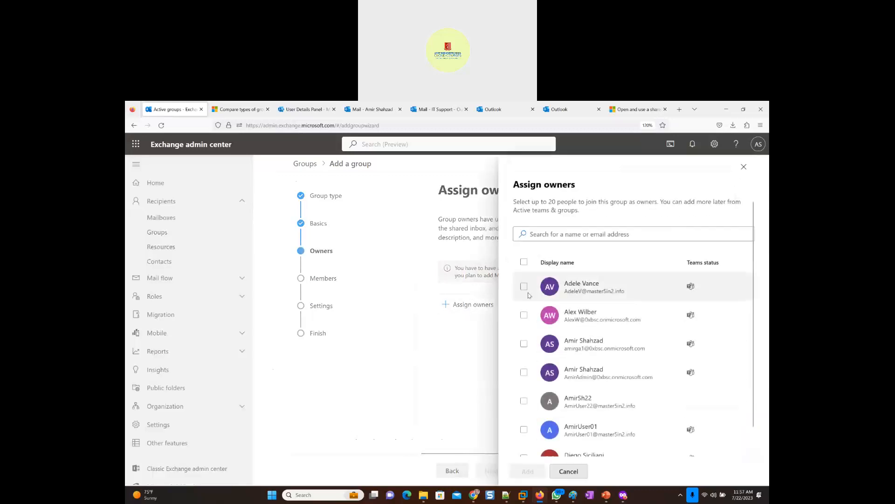
click(524, 373)
click(530, 472)
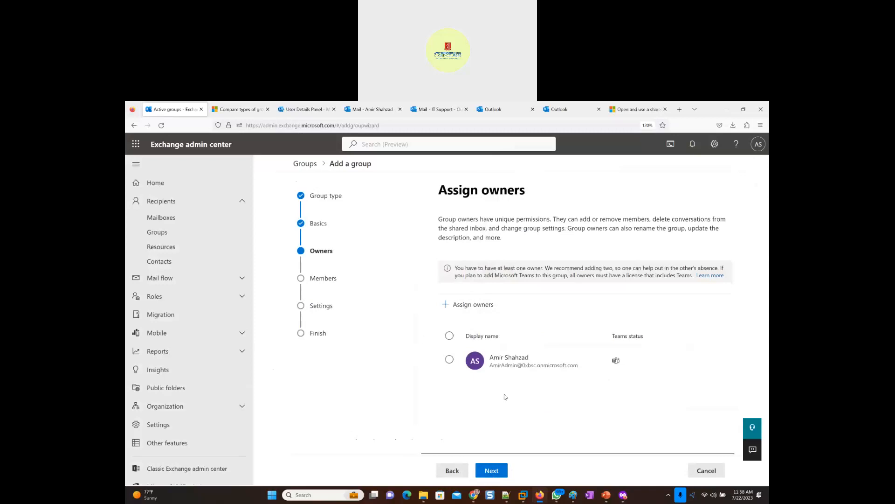
click(499, 468)
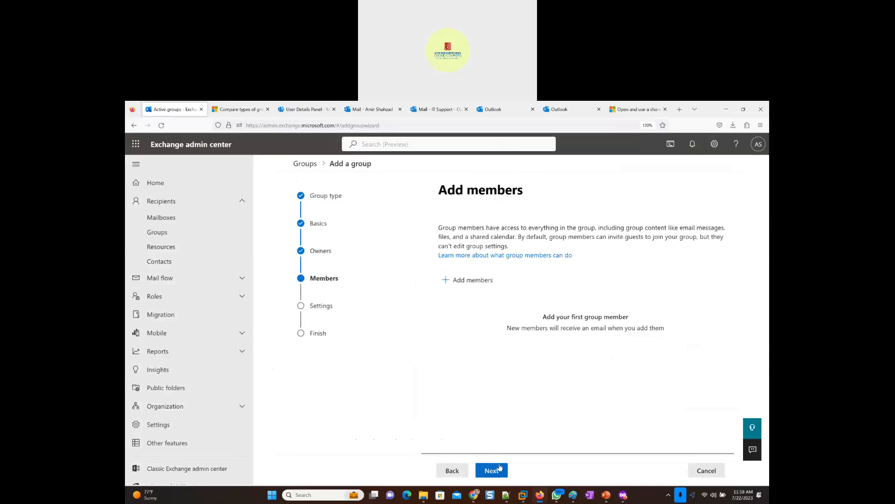
- Add the three users listed directly above IT Support as group members and proceed to the group settings
click(468, 282)
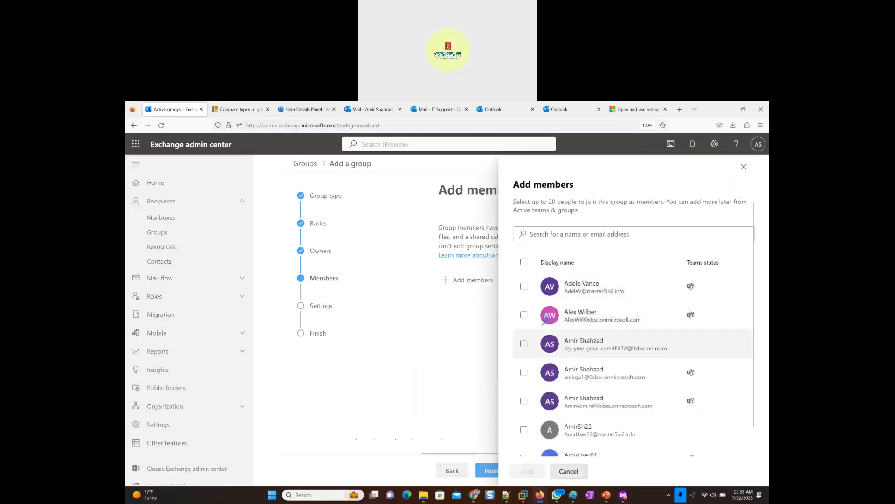
scroll(534, 394, down, 5)
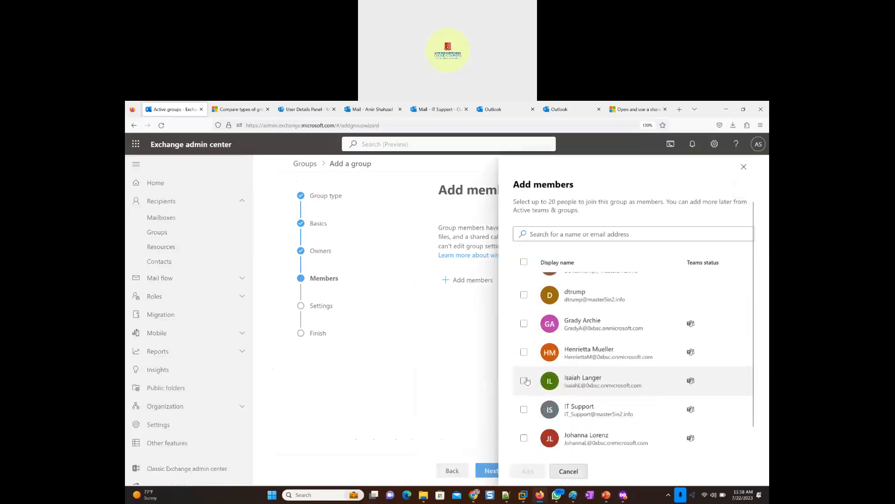
click(525, 381)
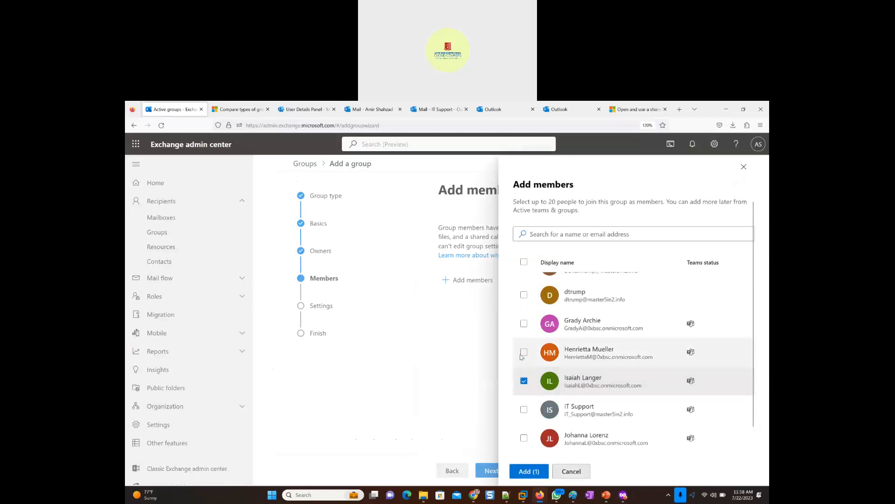
click(522, 353)
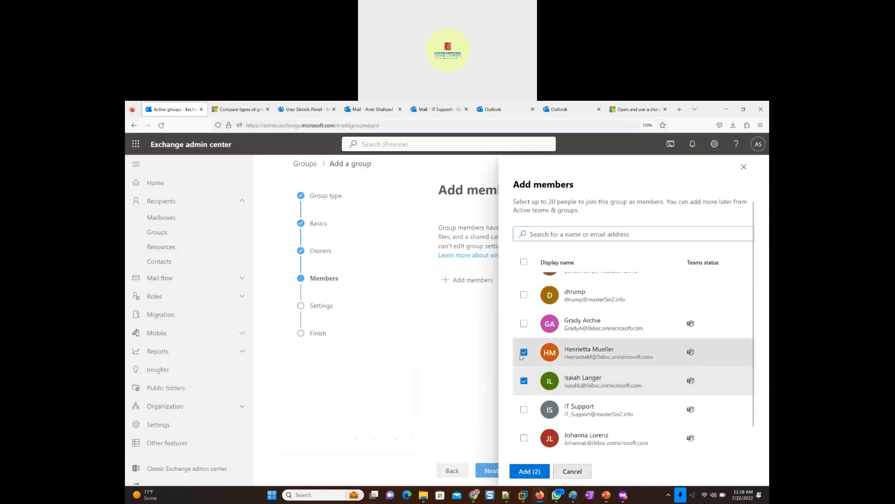
click(524, 324)
click(530, 471)
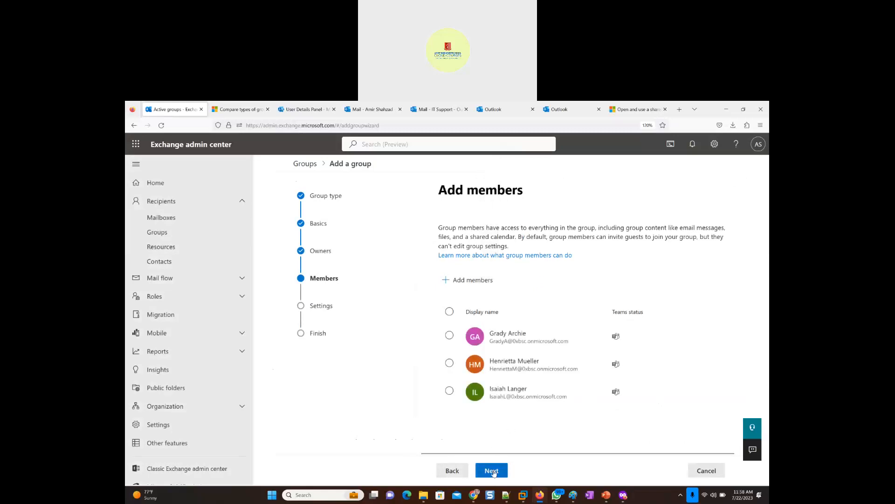
click(493, 471)
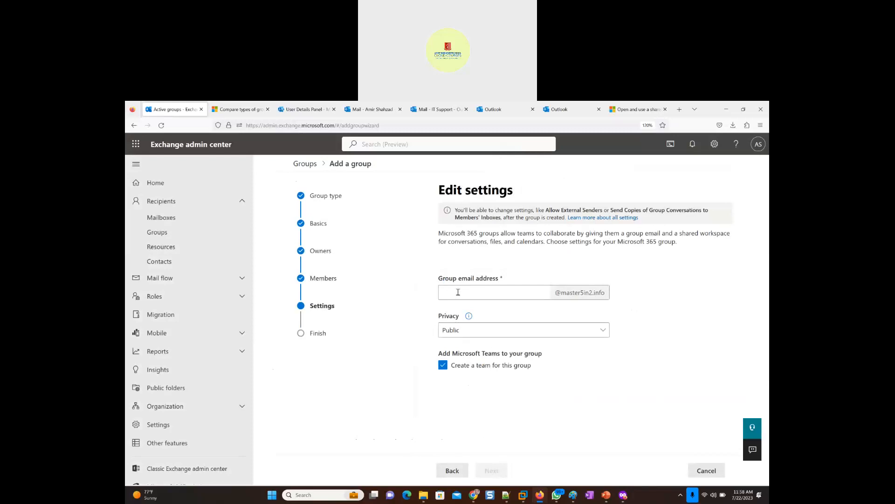
- Fill in the group email address using the group name Sales_Email_Group as its alias
click(536, 292)
click(456, 472)
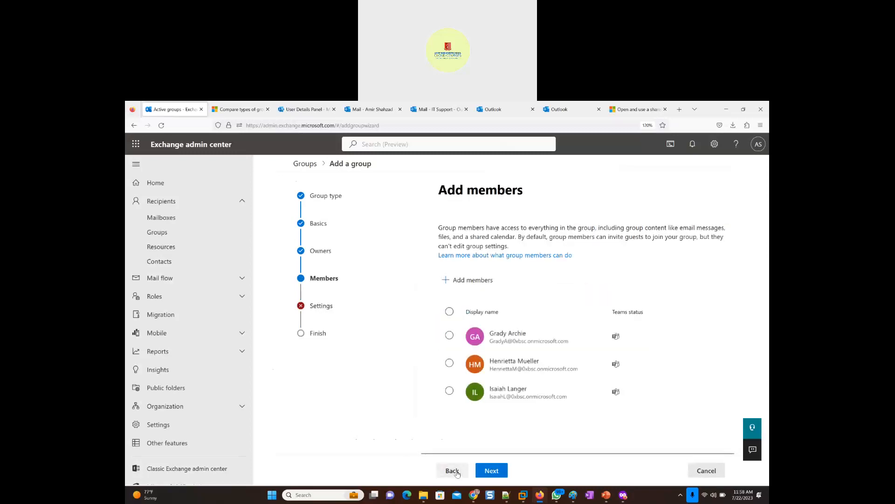
click(491, 470)
click(457, 294)
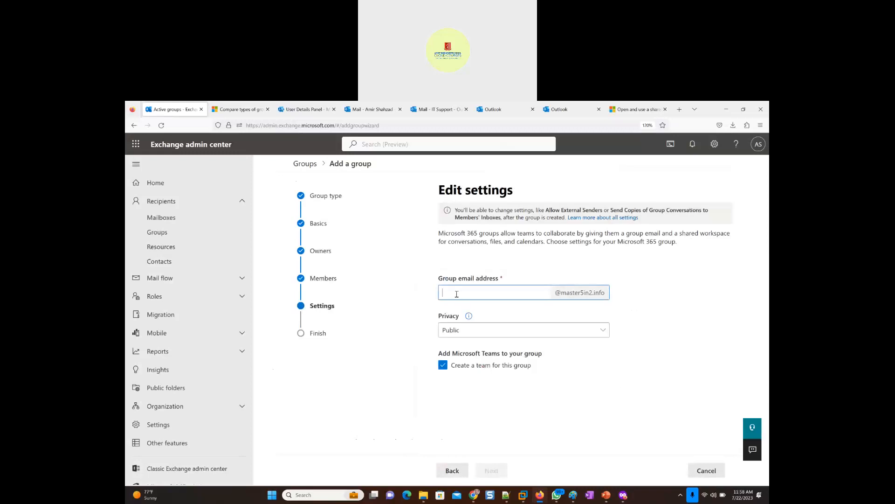
key(ctrl+v)
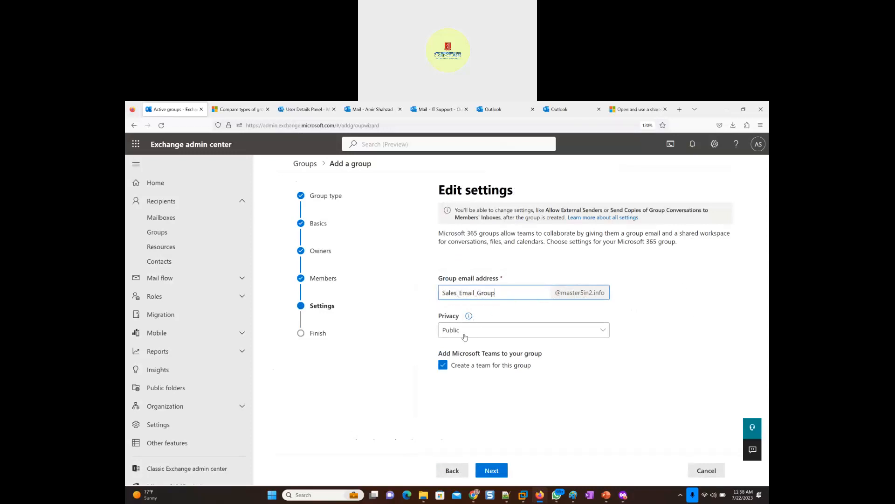
- Review the privacy options and their explanation, and set the group's privacy to Private
click(507, 334)
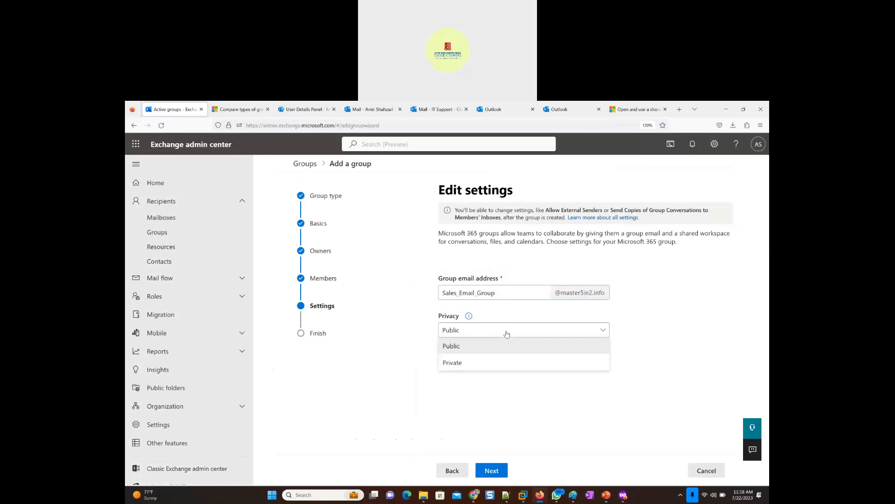
click(507, 334)
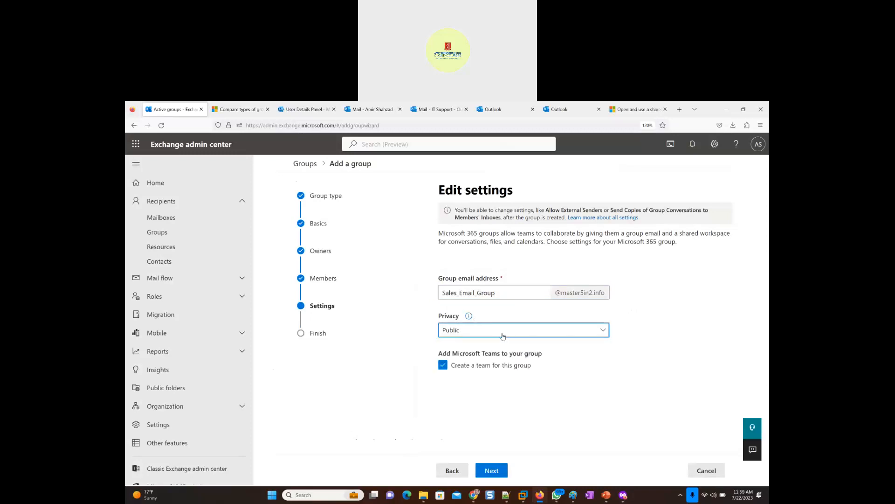
click(505, 336)
click(471, 318)
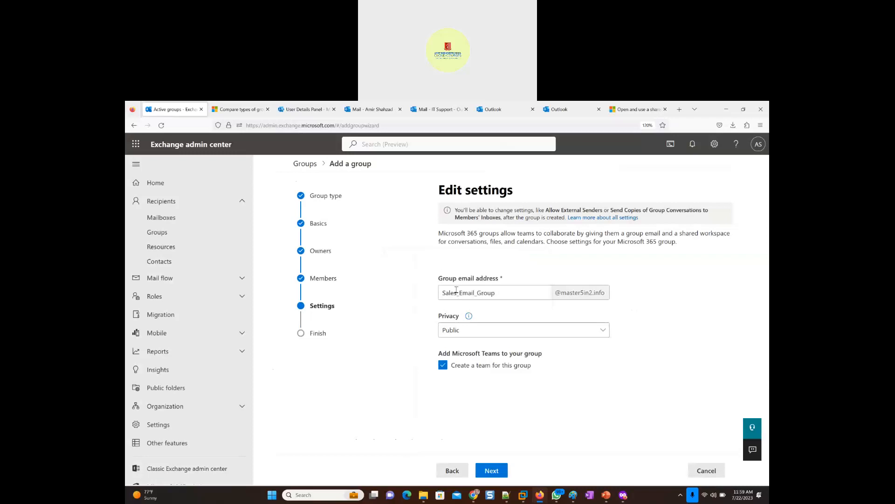
mouse_move(469, 316)
click(469, 331)
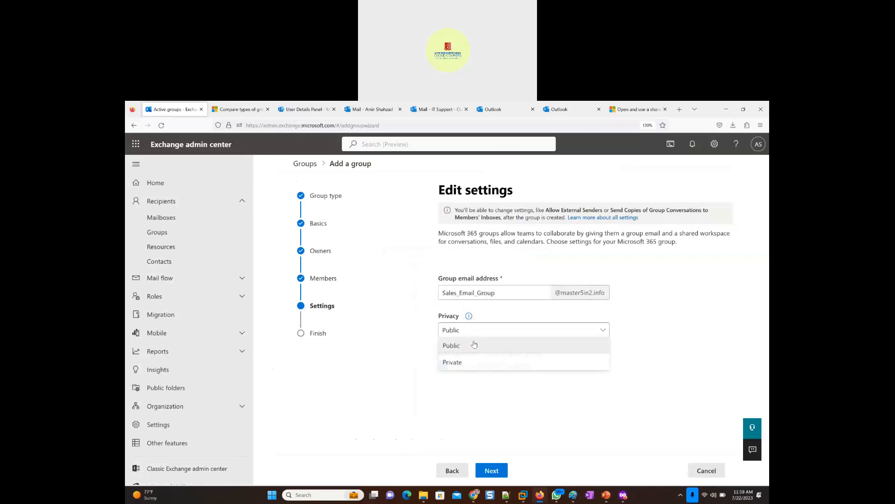
click(463, 364)
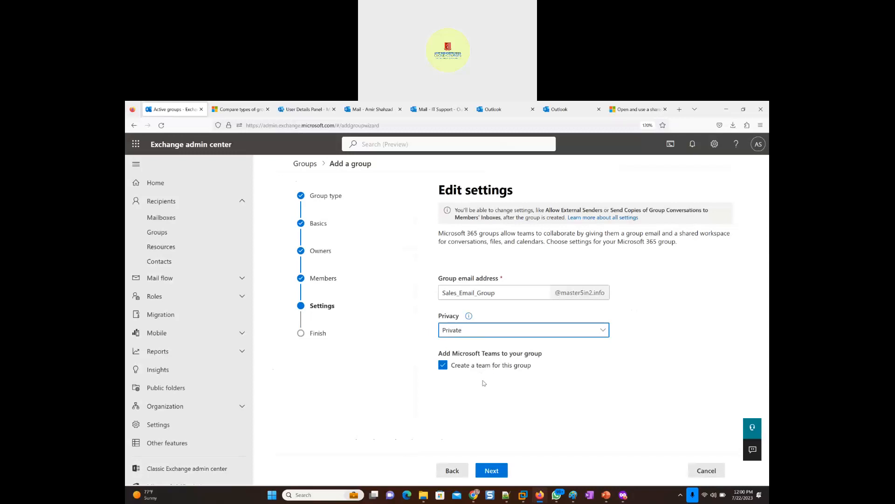
- Proceed to the final review and create the Sales_Email_Group Microsoft 365 group
click(489, 472)
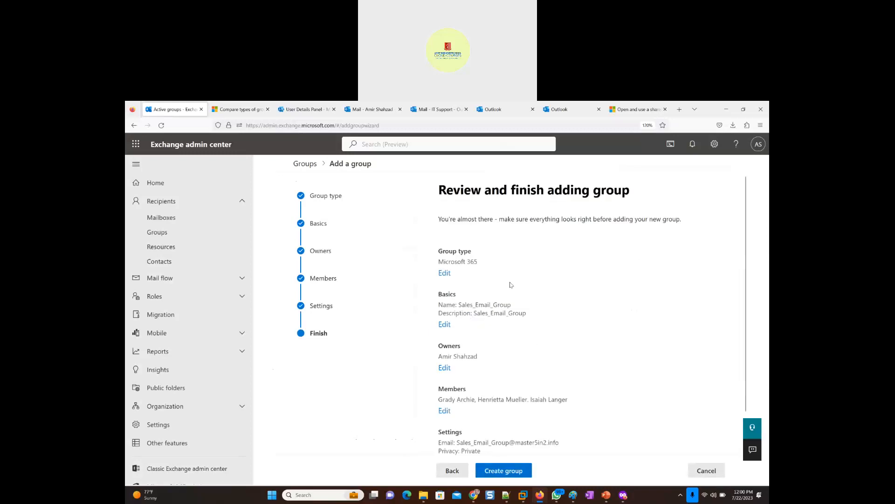
click(511, 473)
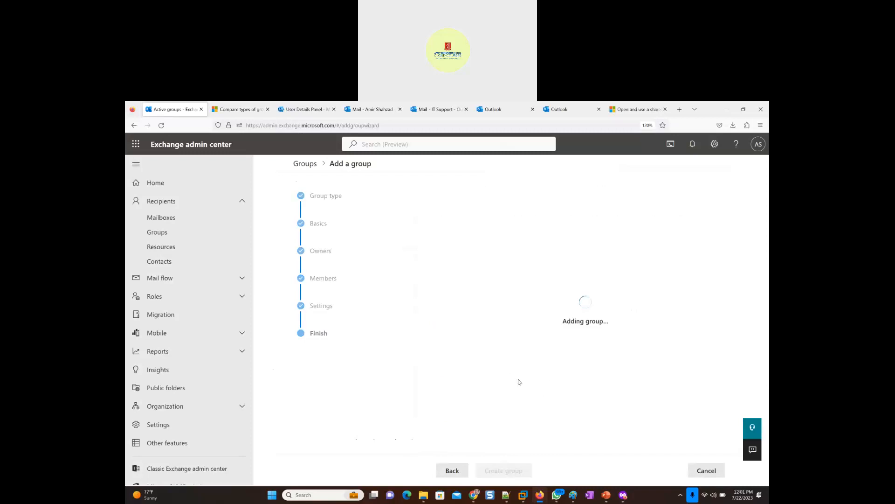
- Switch to the Windows 11 x64 virtual machine and close its Date & time settings window
mouse_move(522, 498)
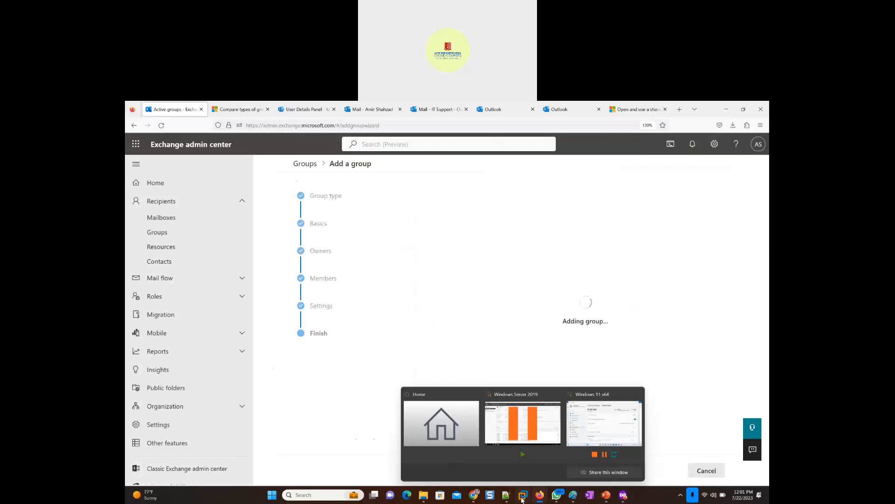
click(591, 430)
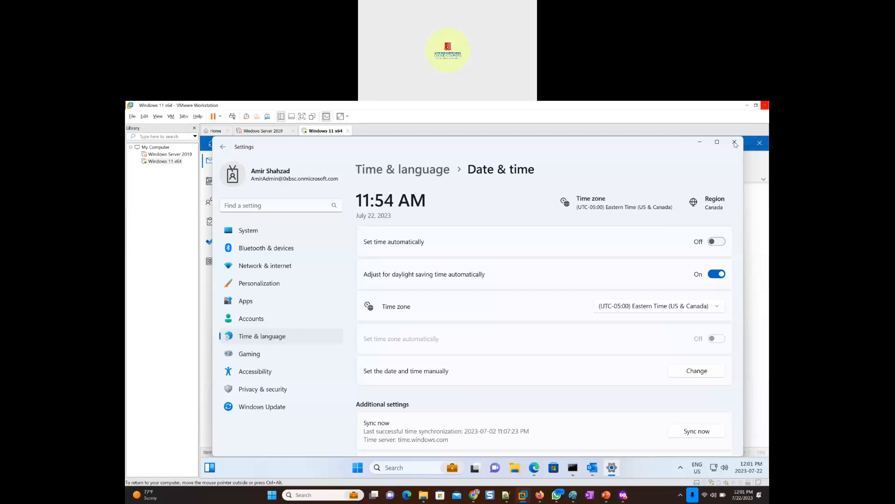
click(735, 142)
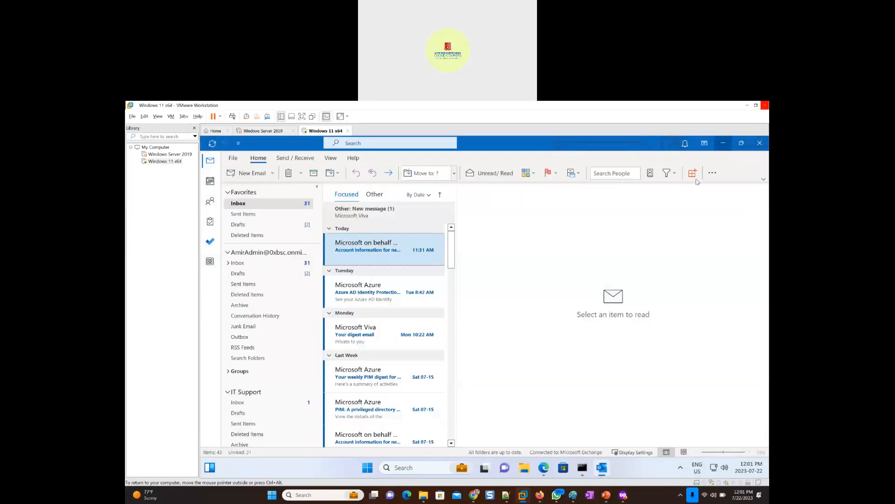
- Search the virtual machine's apps for Teams and launch Microsoft Teams
click(369, 470)
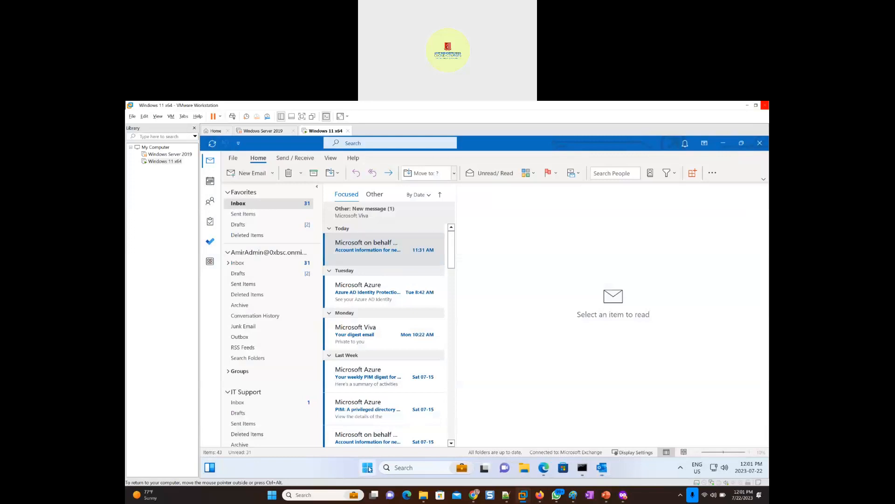
click(367, 470)
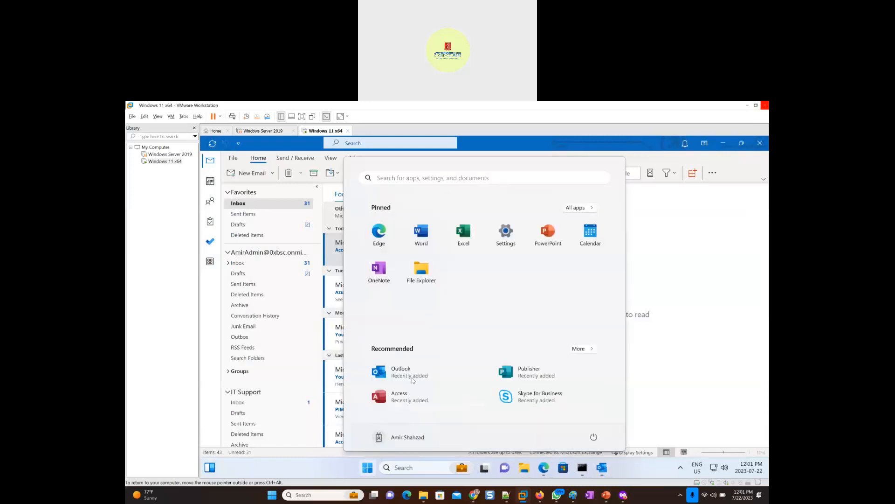
click(425, 179)
text(Teams)
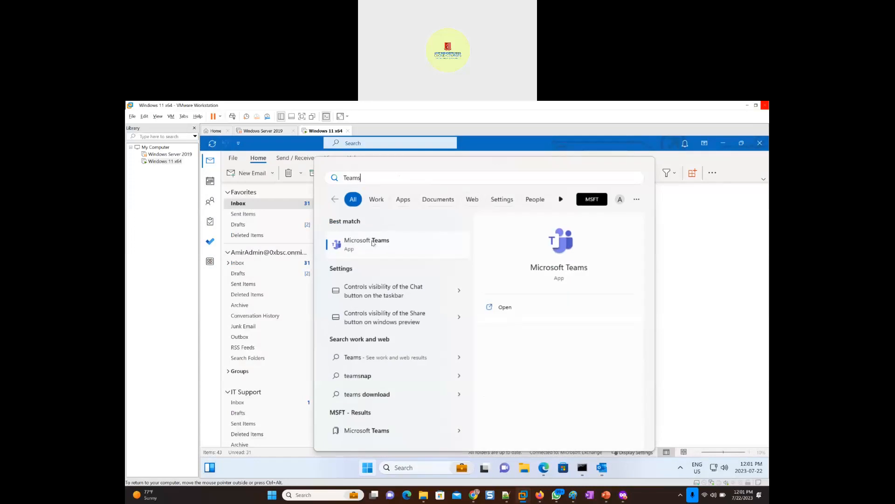
click(380, 251)
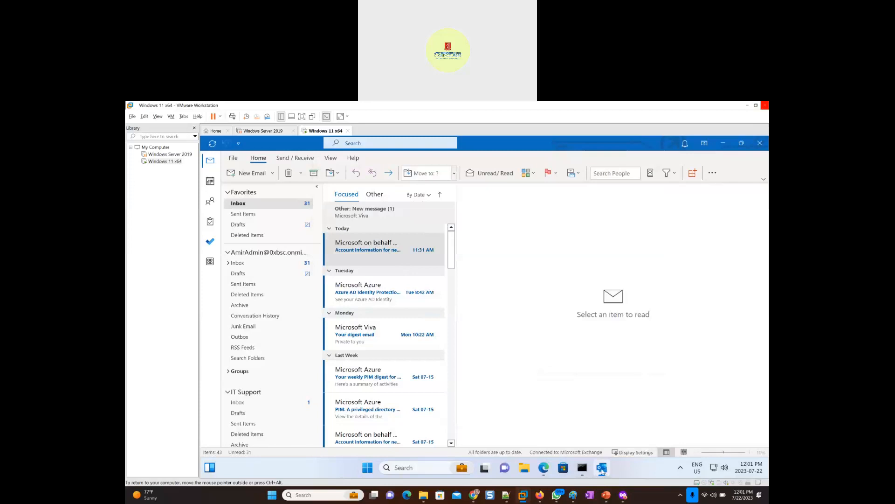
- Pin Outlook to the virtual machine's taskbar while Teams loads
click(602, 469)
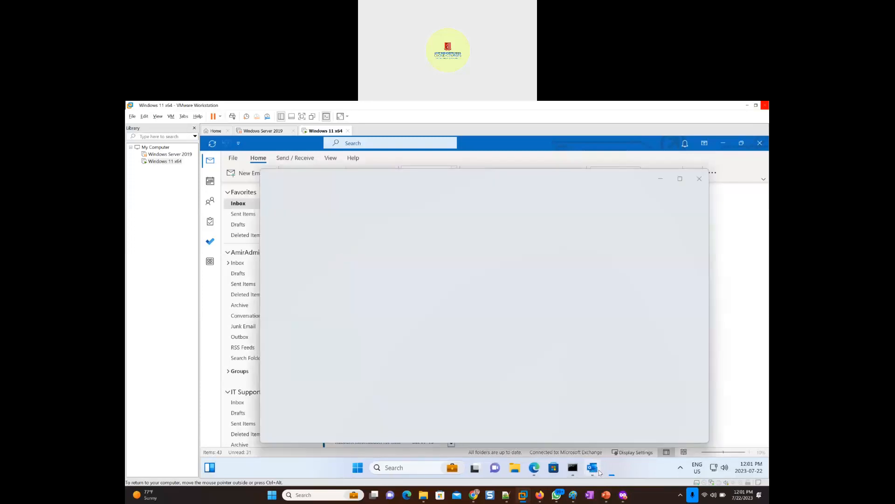
mouse_move(594, 473)
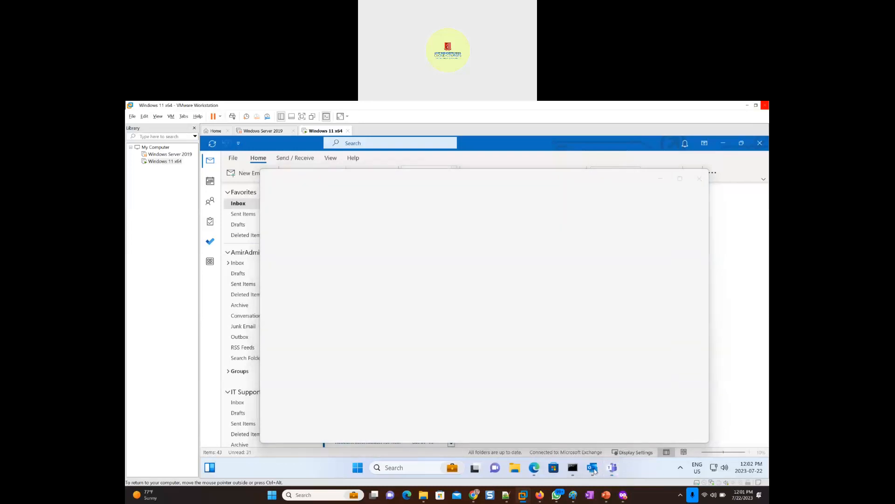
right_click(593, 468)
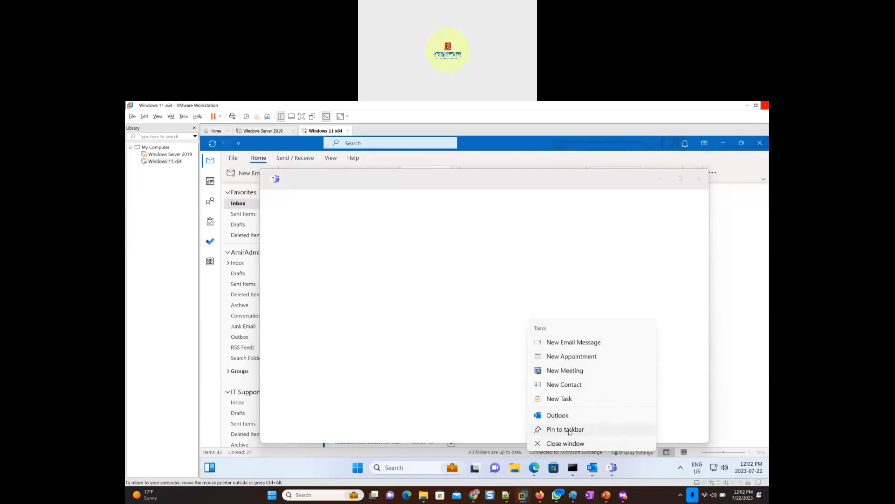
click(568, 430)
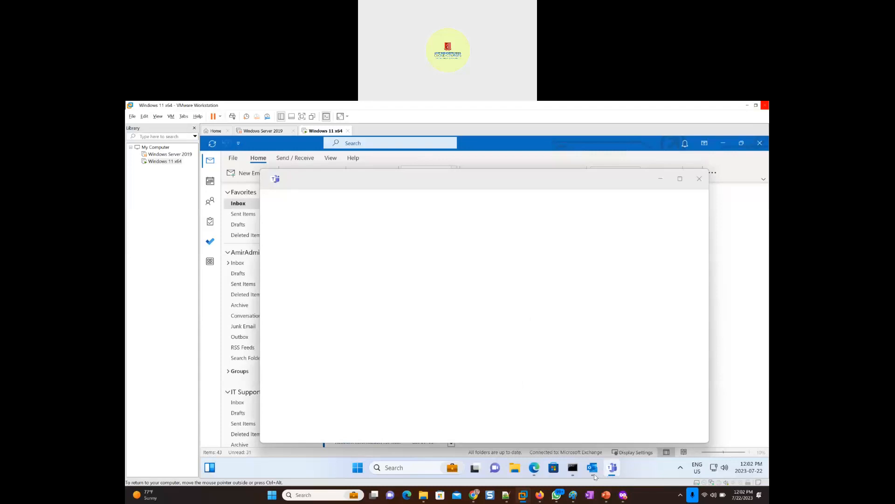
mouse_move(594, 475)
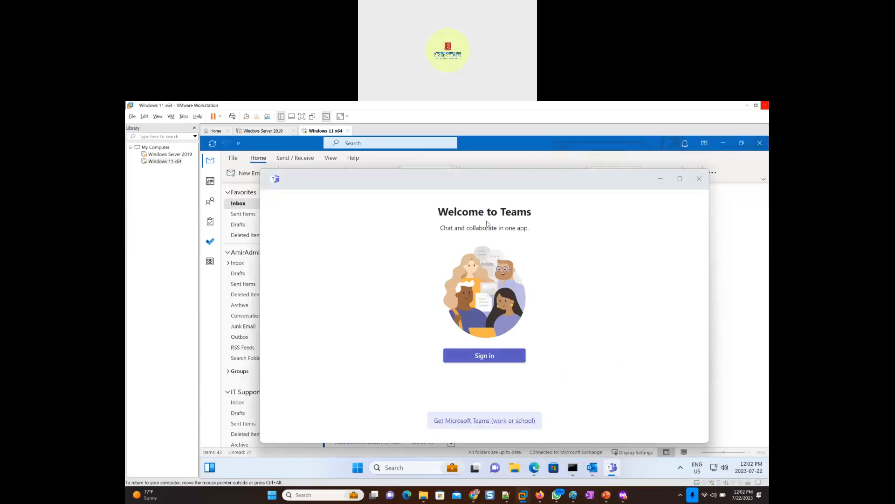
- Start signing in to Microsoft Teams from its welcome window
click(487, 359)
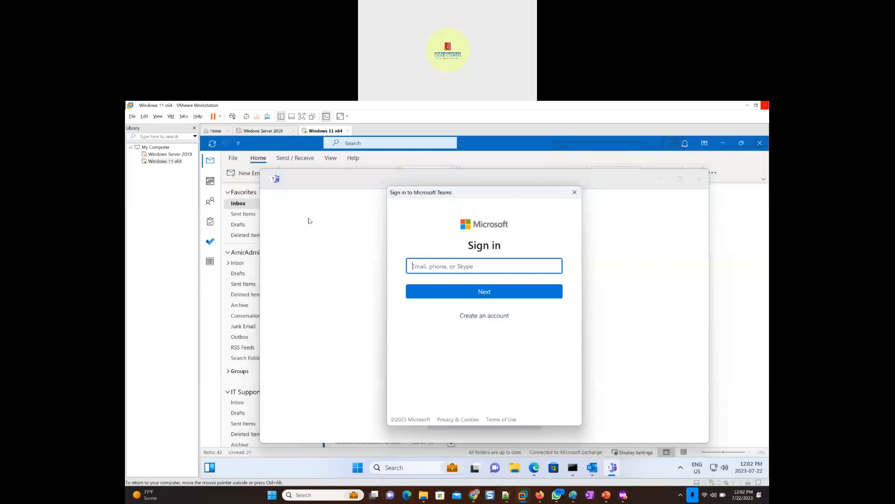
click(469, 321)
- Switch back to the Exchange admin center in the host's browser and close the completed group wizard
mouse_move(558, 495)
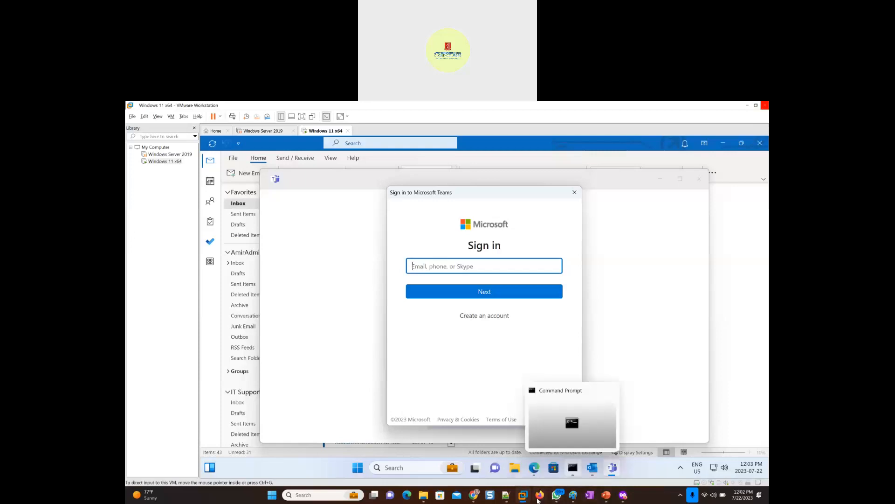
click(544, 438)
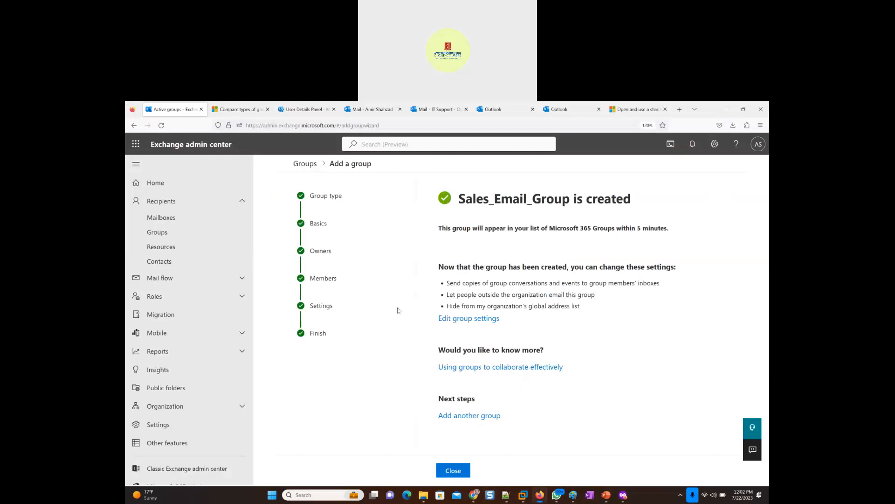
click(463, 472)
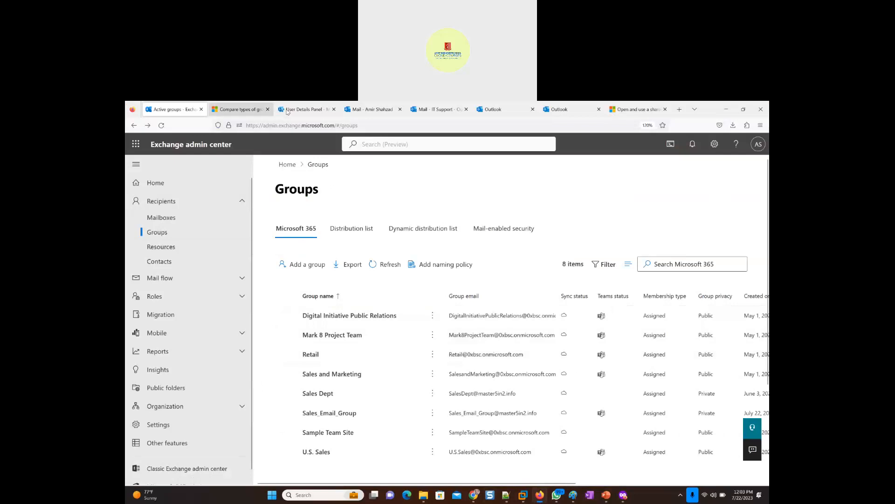
- Open the administrator account's details in the Microsoft 365 admin center's active users and copy its username
click(304, 109)
click(760, 160)
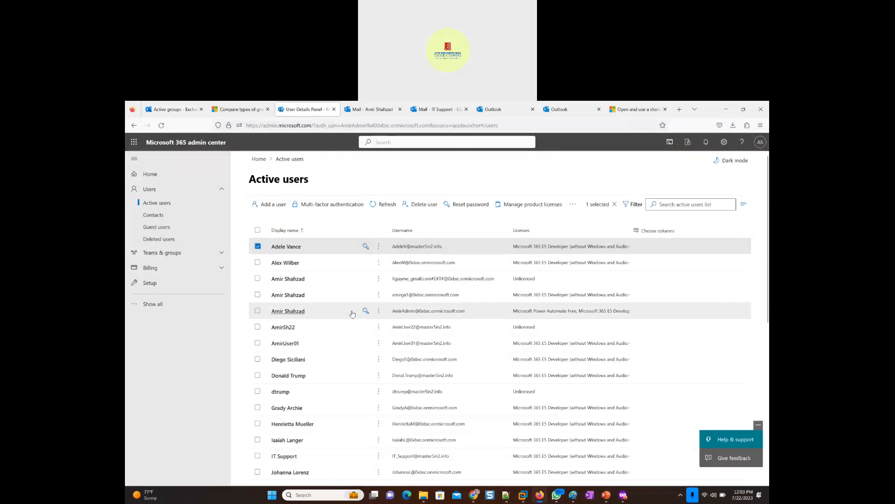
click(289, 312)
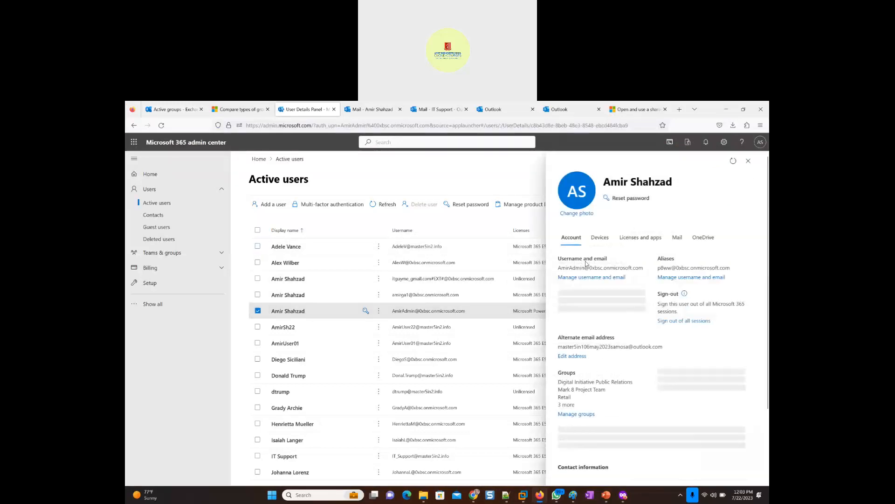
triple_click(587, 269)
key(ctrl+c)
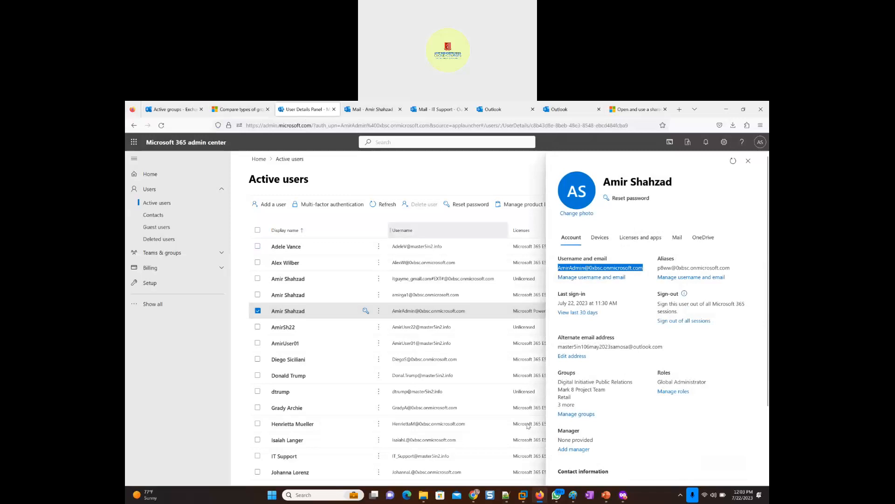
- Return to the Windows 11 virtual machine, try to sign in to Teams with the copied admin username, and close the sign-in dialog
mouse_move(528, 502)
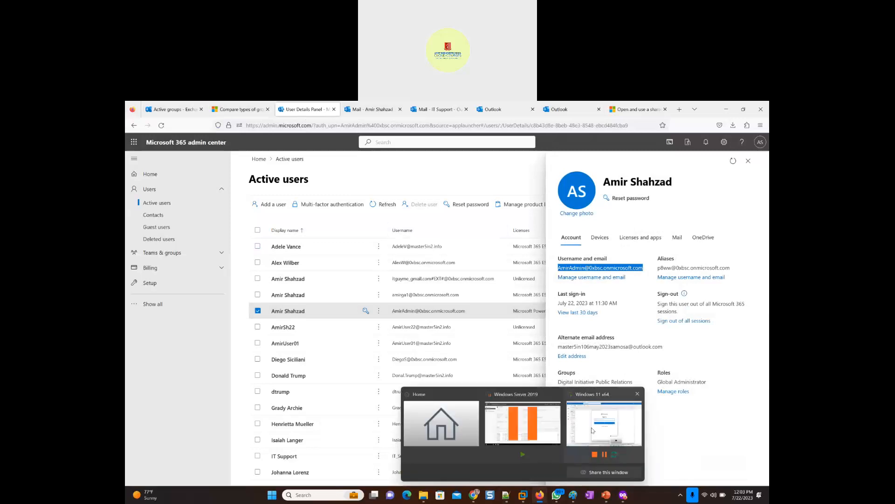
click(592, 430)
key(ctrl+v)
click(475, 293)
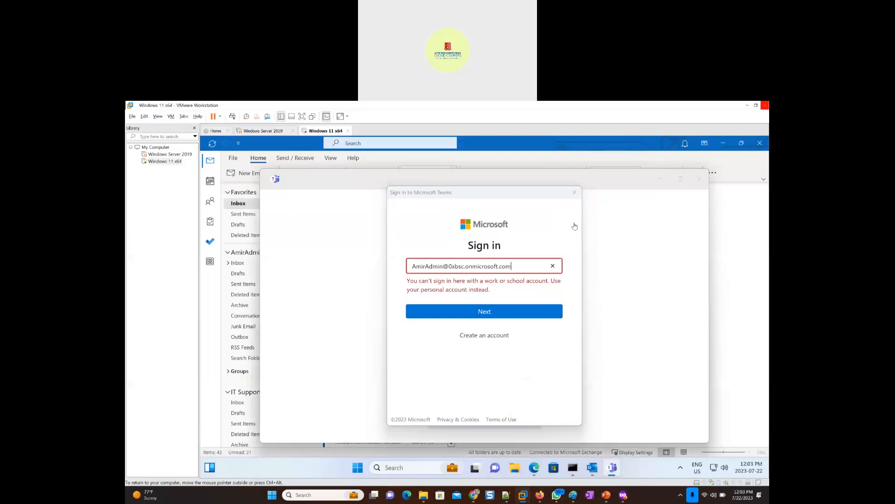
click(575, 193)
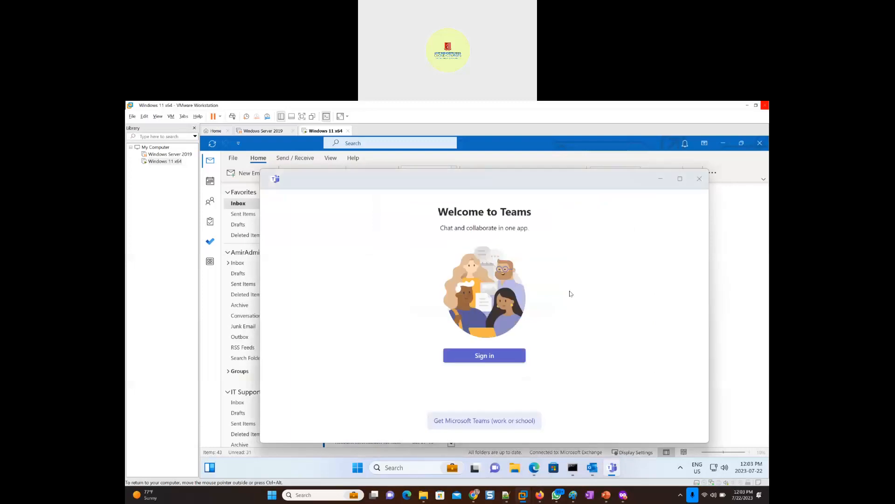
- Open the download page for Microsoft Teams (work or school) and go to its desktop download section
click(482, 421)
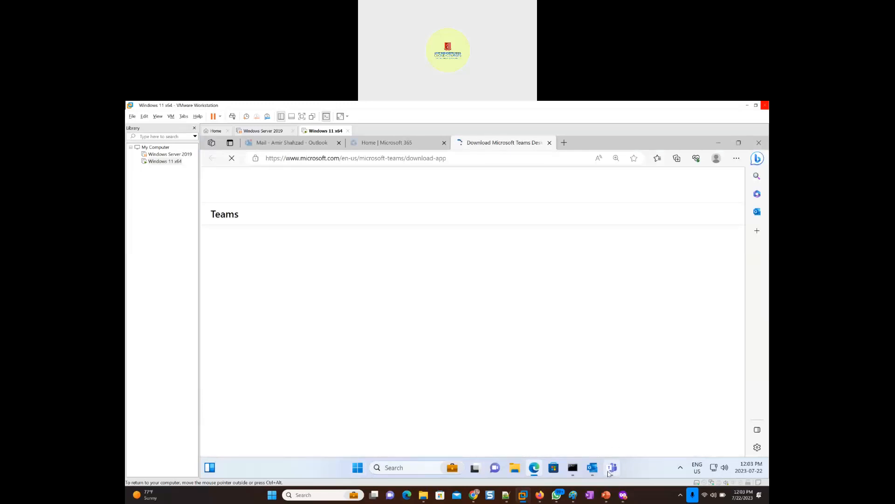
mouse_move(614, 471)
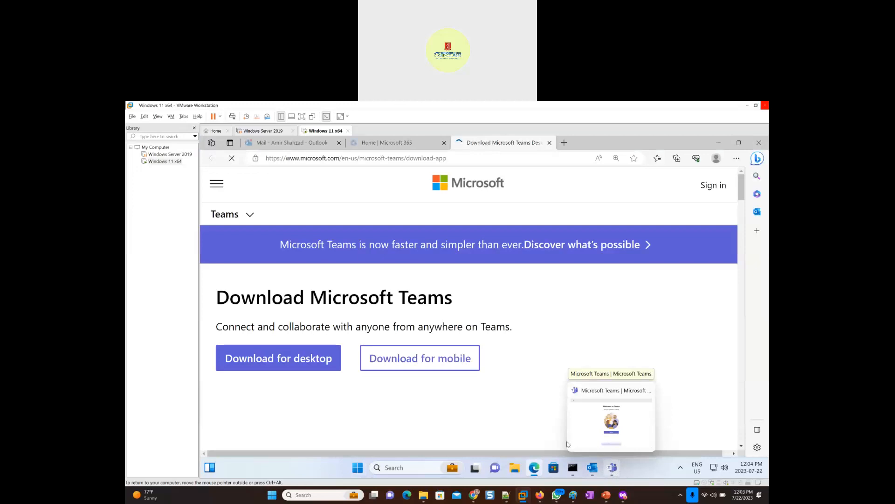
click(269, 362)
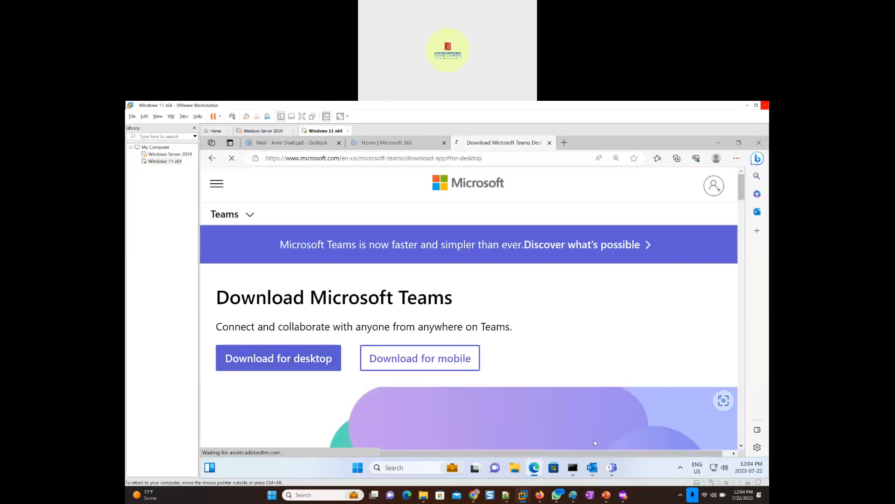
- Check the Start menu's recently added apps and search for team to look for an installed work version, then return to the download page
click(359, 473)
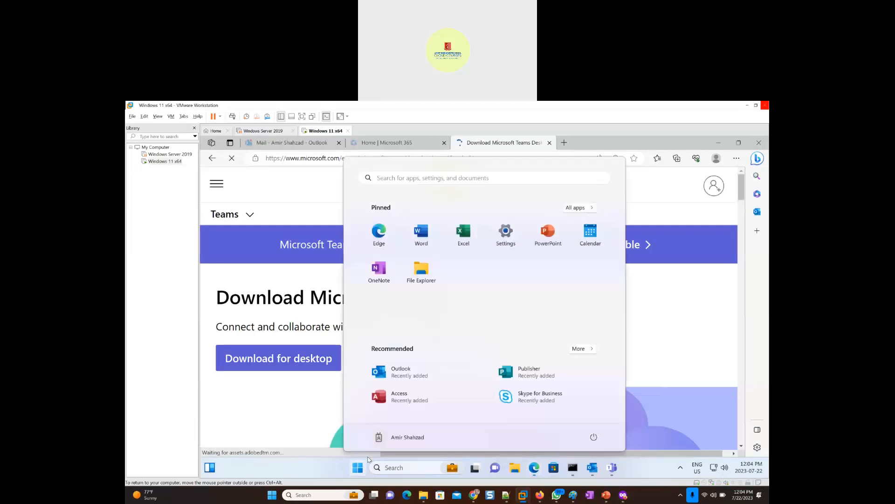
click(588, 351)
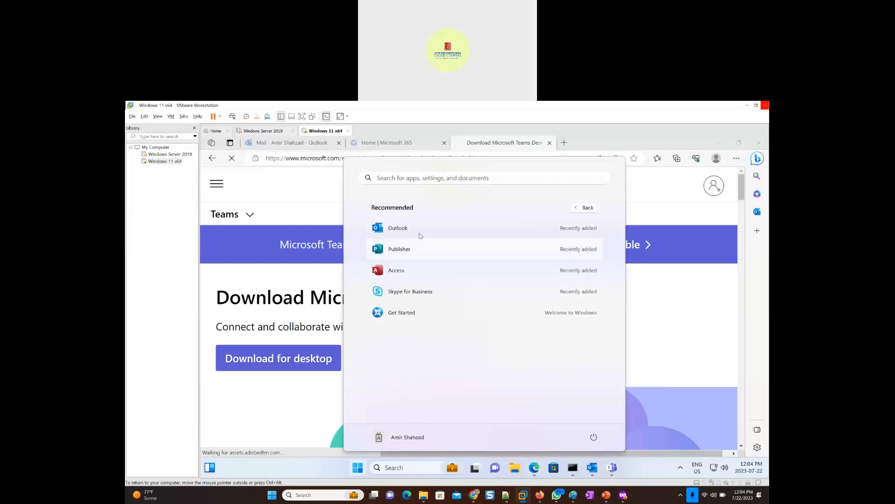
click(588, 209)
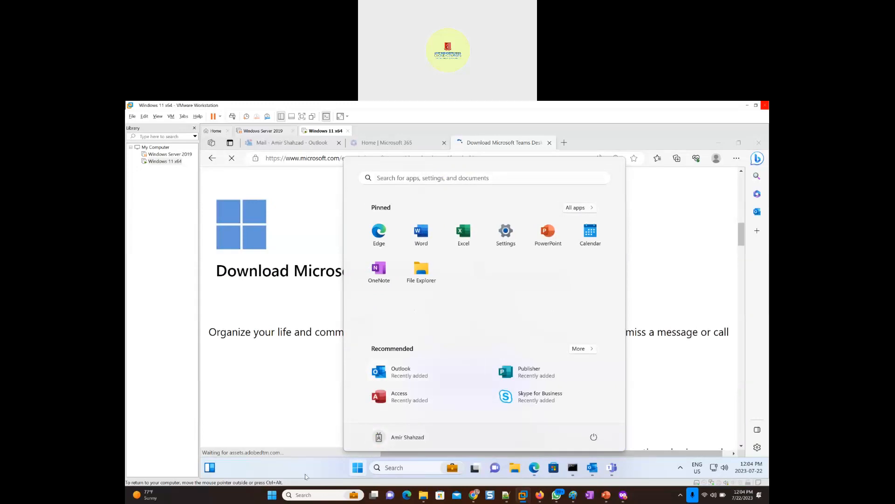
click(409, 468)
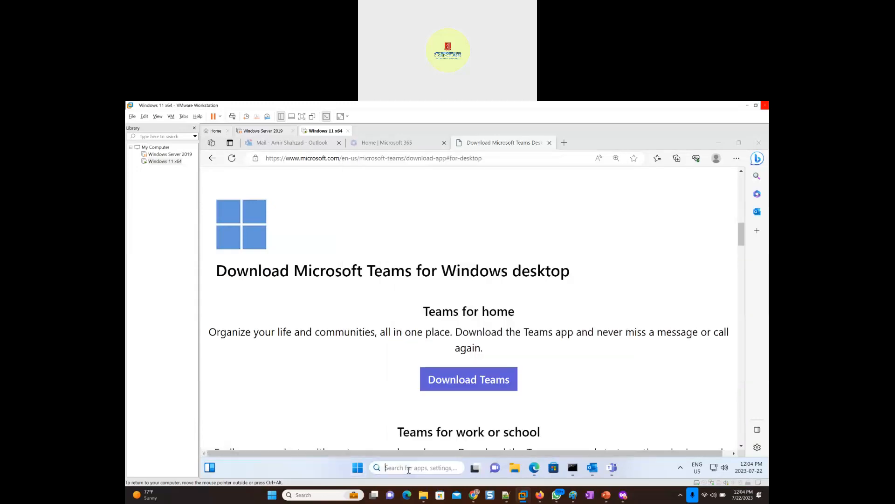
text(team)
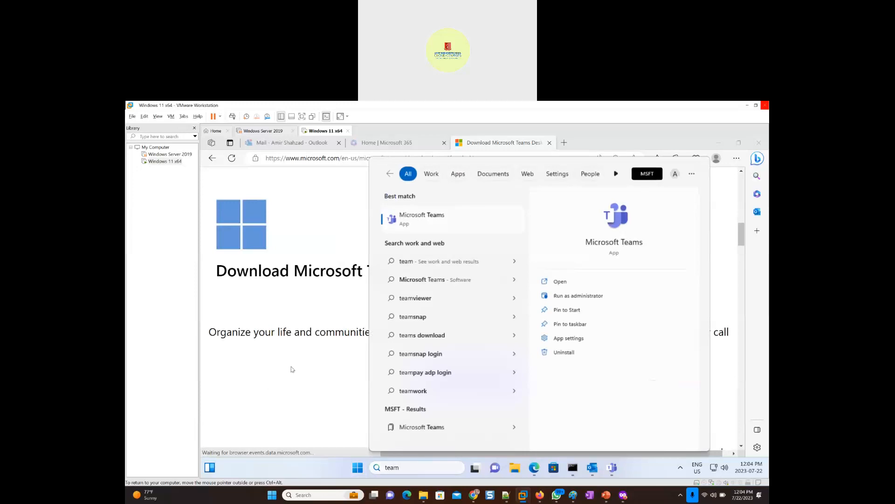
click(534, 467)
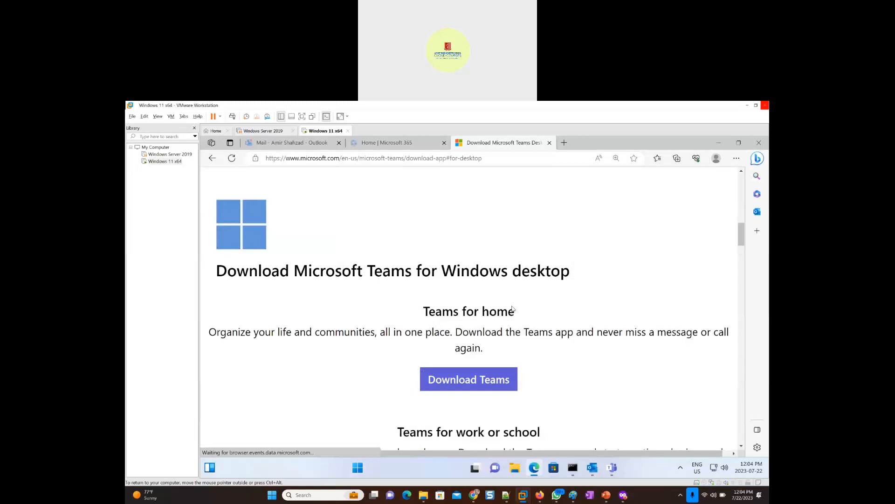
- Download the Teams for home Windows installer and open the downloaded setup file
click(472, 384)
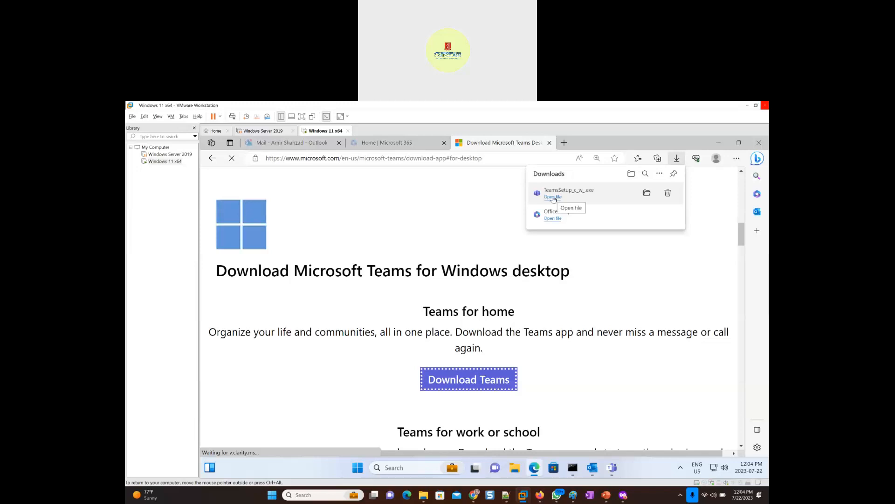
click(554, 197)
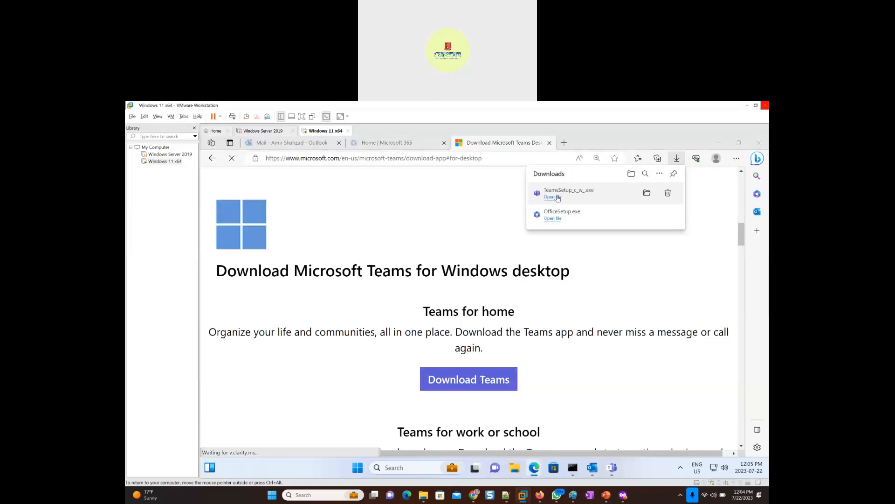
click(554, 197)
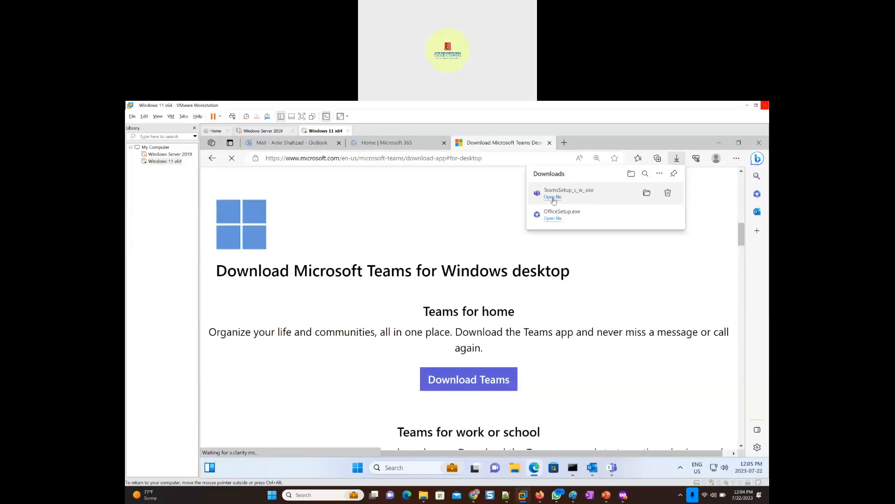
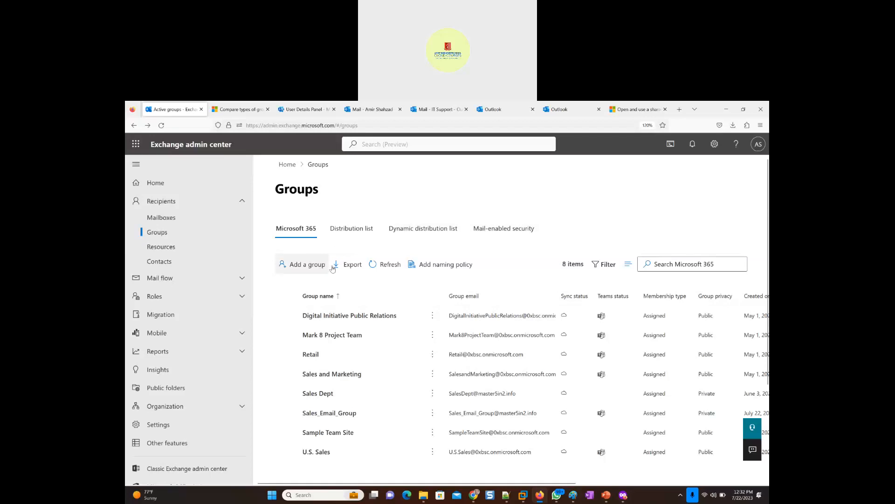
- Open the details of Sales_Email_Group in the Microsoft 365 groups list and highlight its name
click(285, 231)
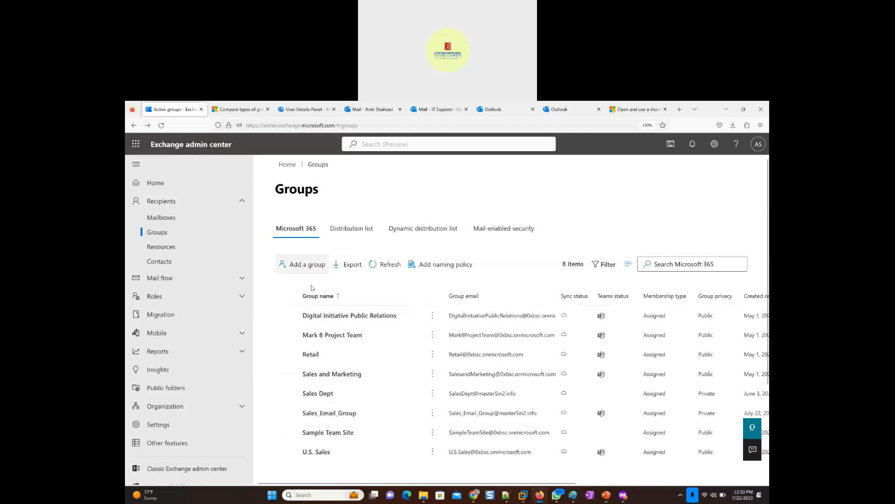
click(329, 413)
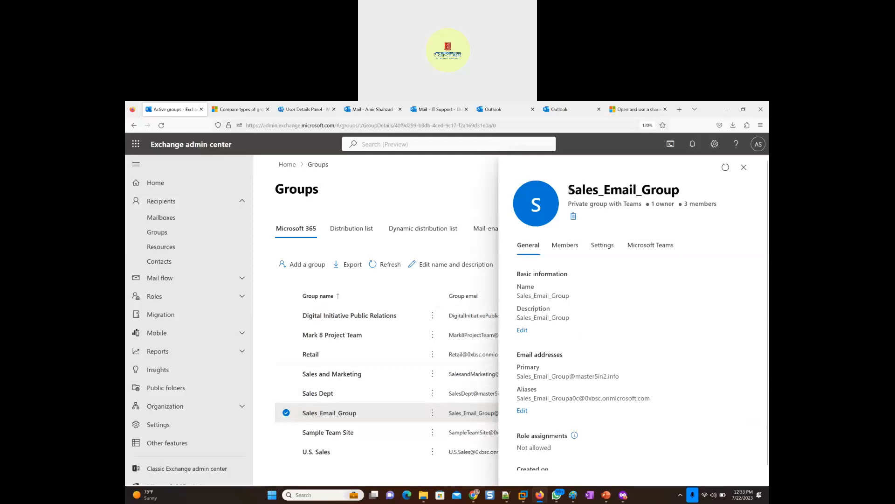
drag(570, 190, 682, 191)
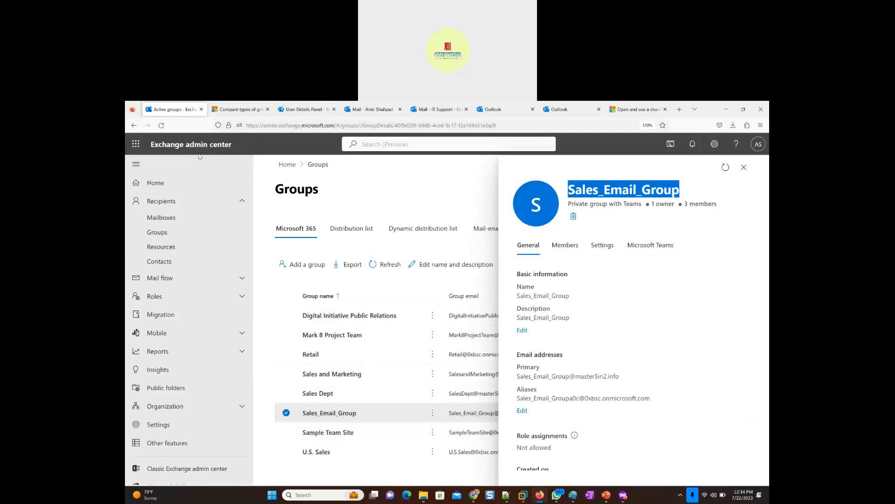
- Switch to the Microsoft 365 admin center, show all navigation entries, and open the Teams admin center
scroll(176, 397, down, 1)
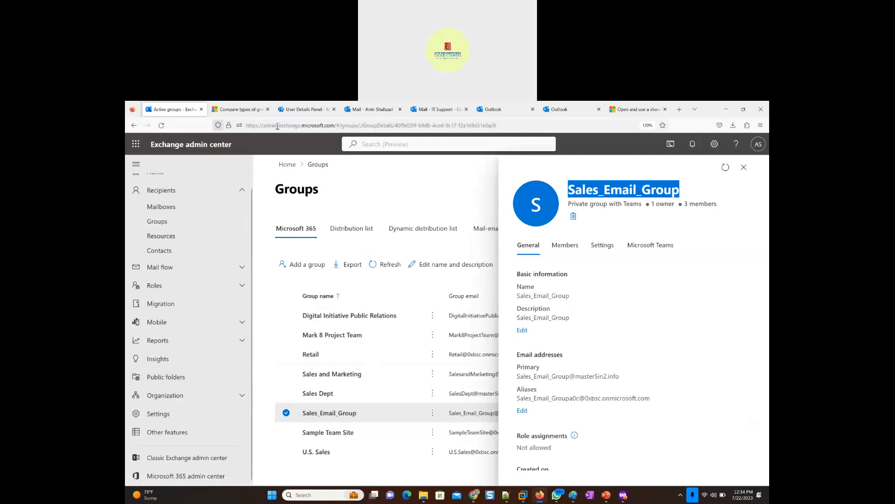
click(296, 111)
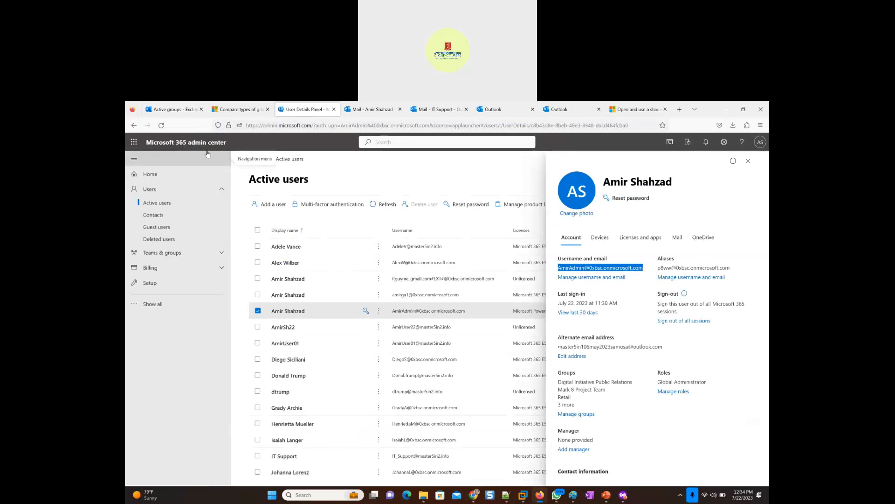
click(153, 304)
scroll(159, 443, down, 2)
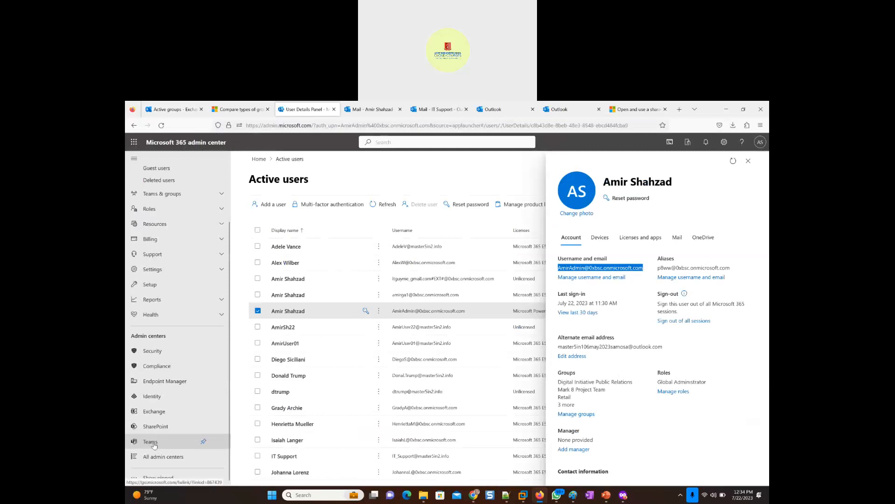
click(152, 442)
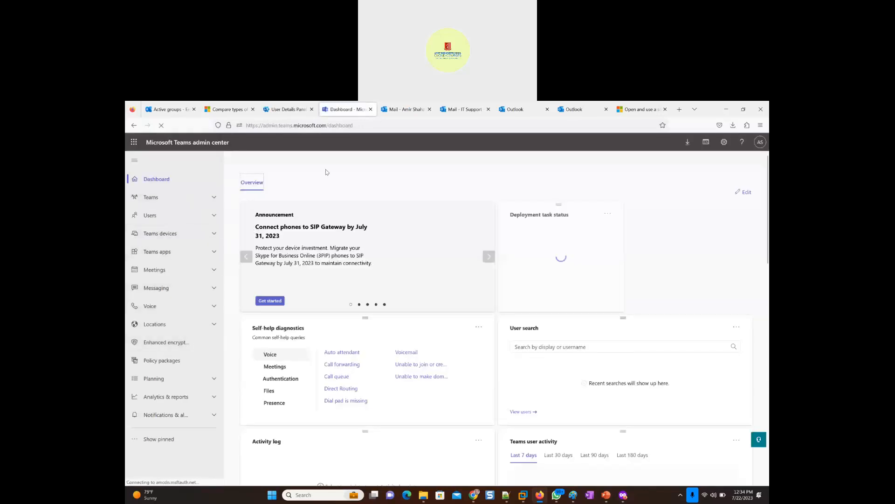
- Go to the team management list, widen the Name column, and open the Sales_Email_Group team's details
click(150, 198)
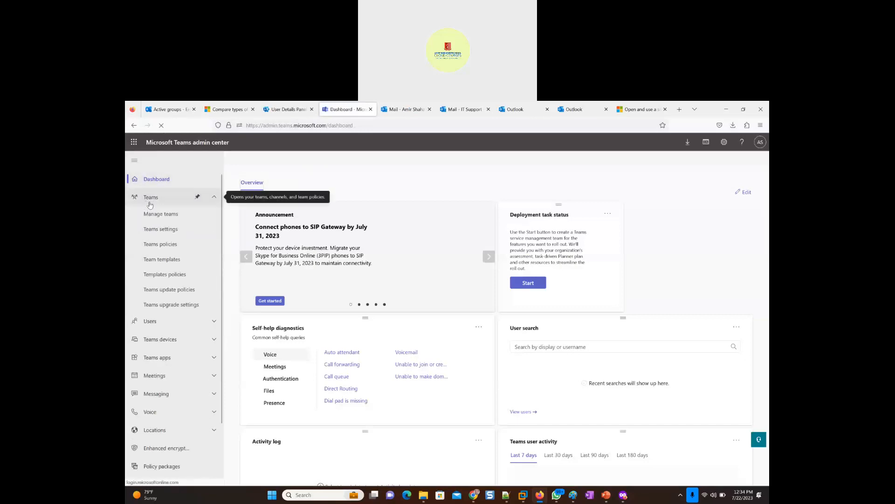
click(159, 216)
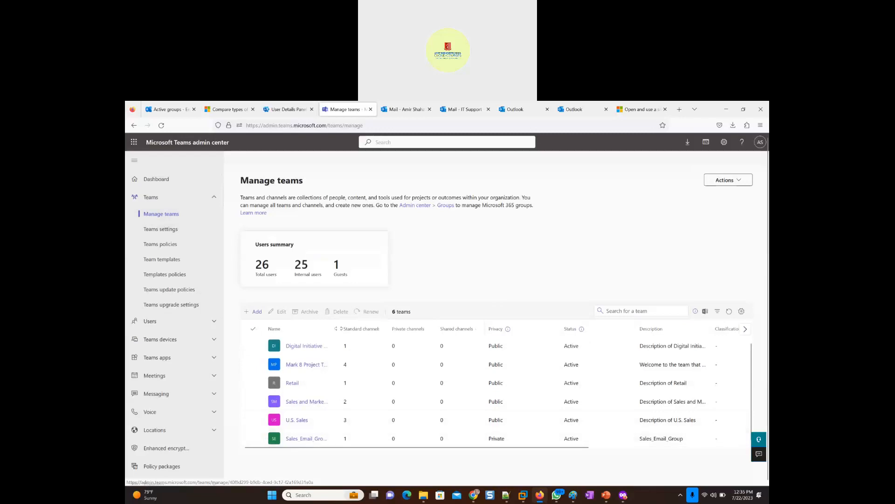
drag(340, 328, 402, 327)
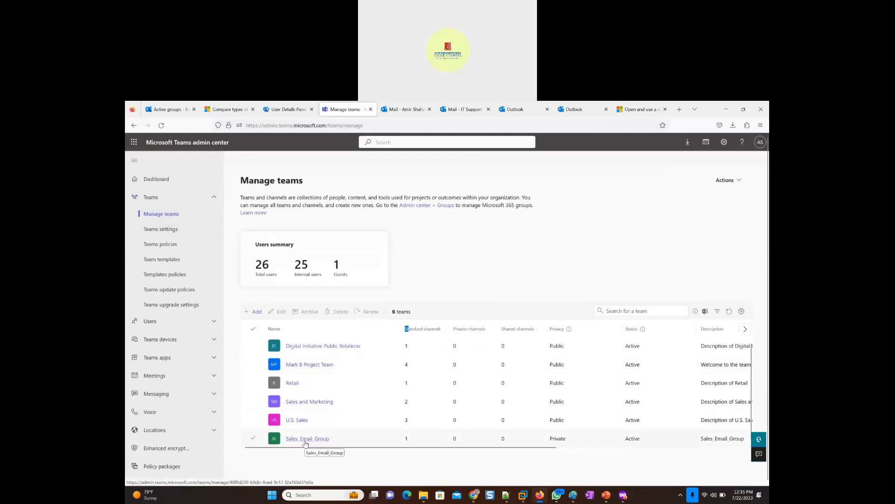
drag(512, 446, 377, 446)
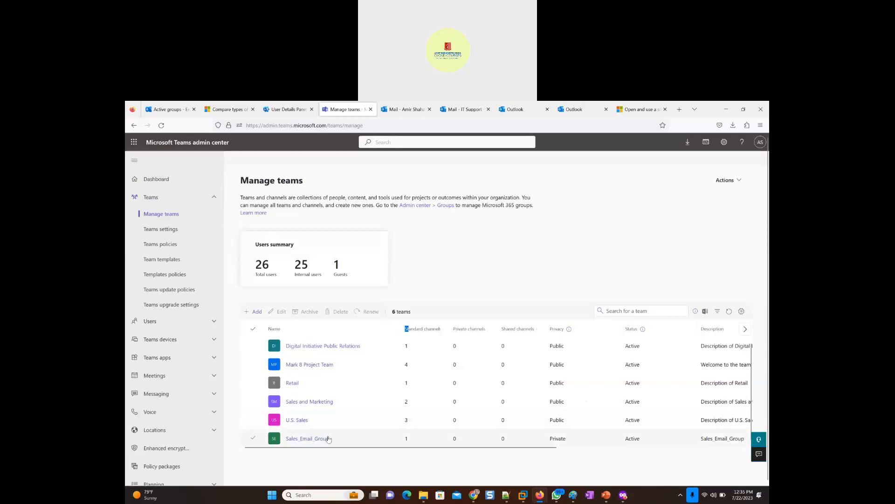
click(304, 439)
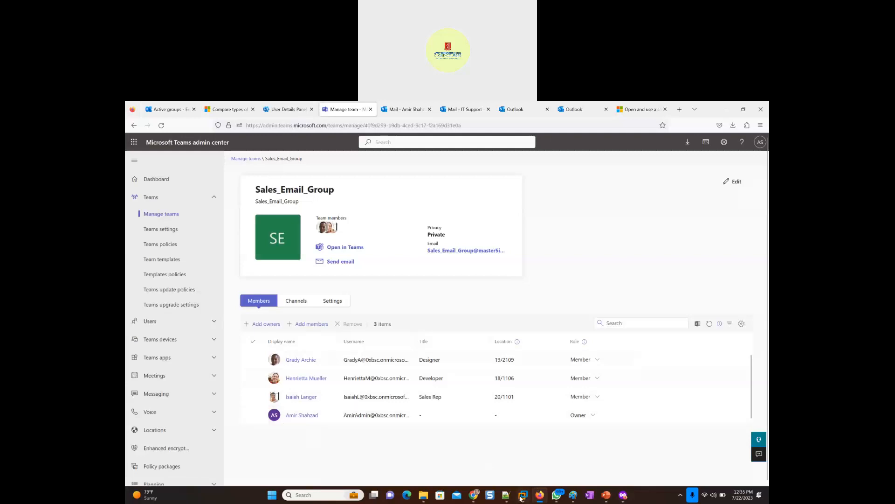
- Return to the Windows 11 virtual machine, leave its lock screen, and dismiss the Teams installer's error dialog
mouse_move(523, 499)
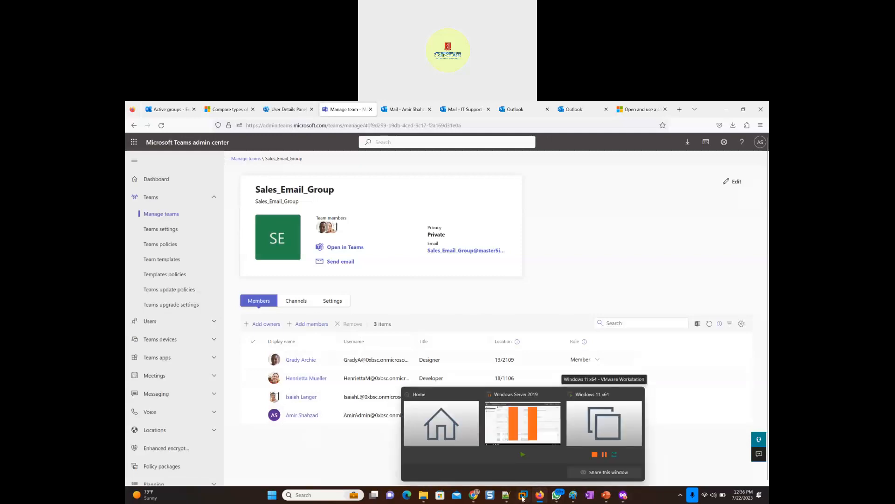
click(601, 420)
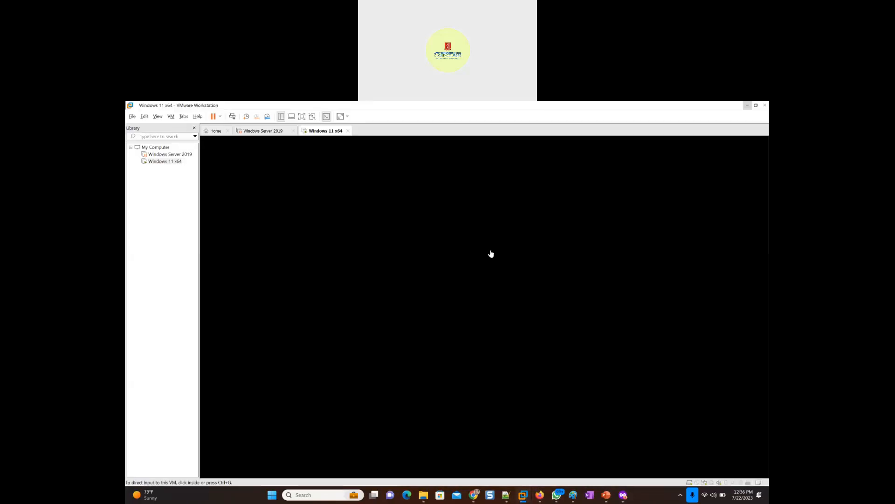
click(382, 290)
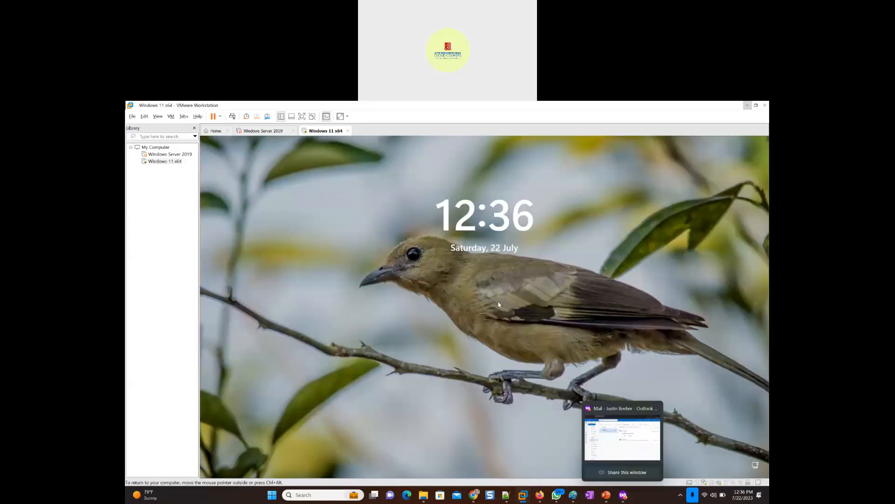
click(382, 290)
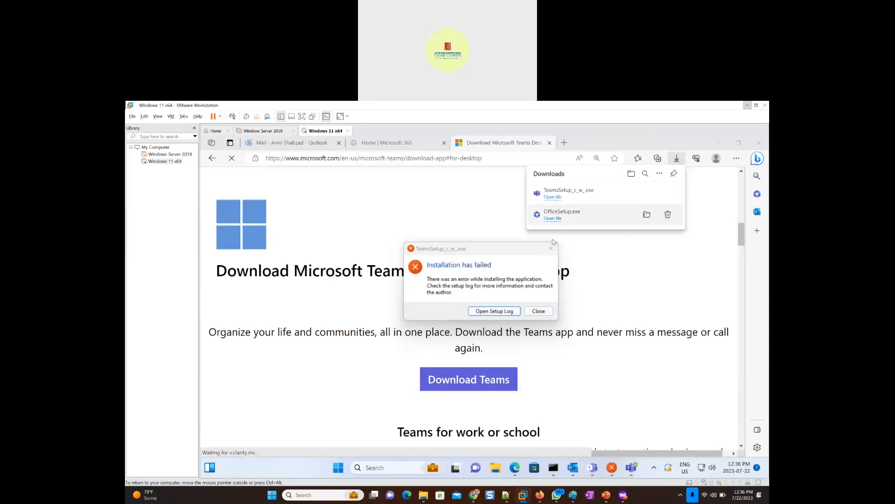
click(507, 314)
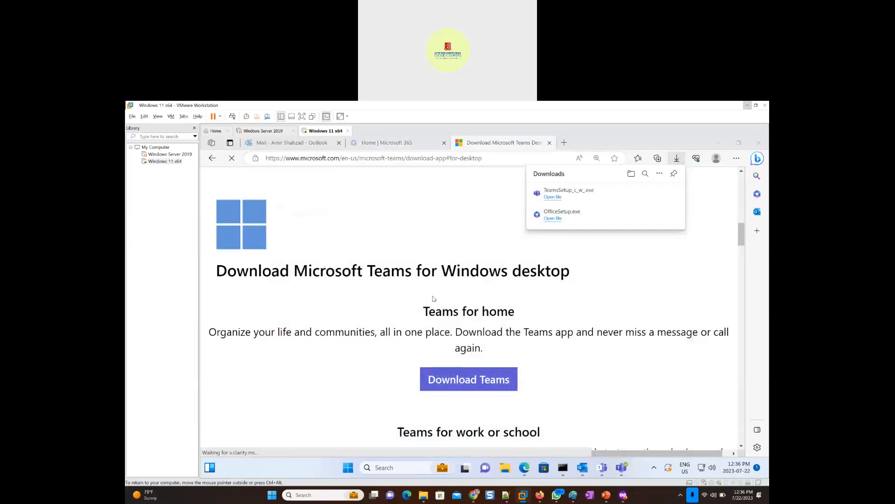
scroll(498, 343, down, 1)
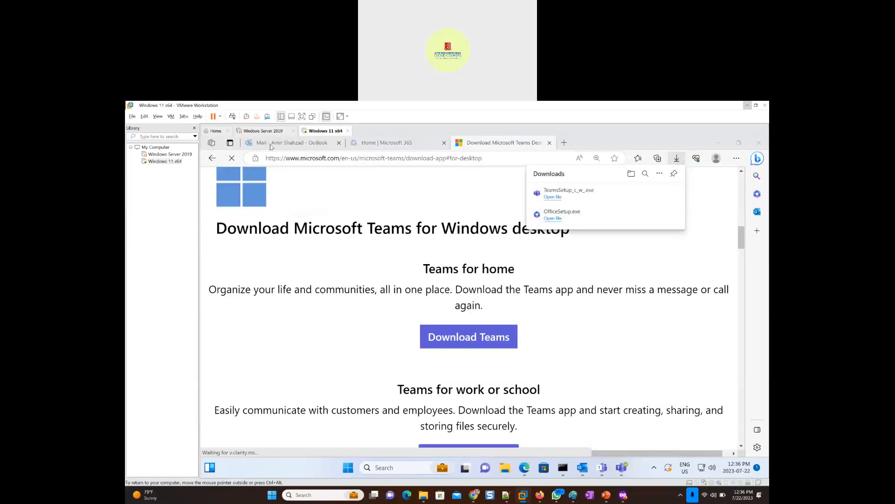
- Switch to the Microsoft 365 home page and reduce the browser zoom to 125%
click(369, 143)
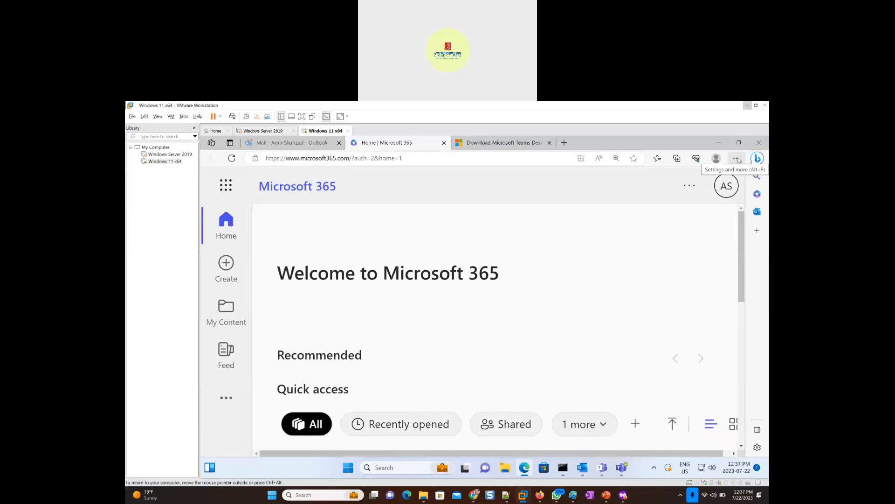
click(737, 158)
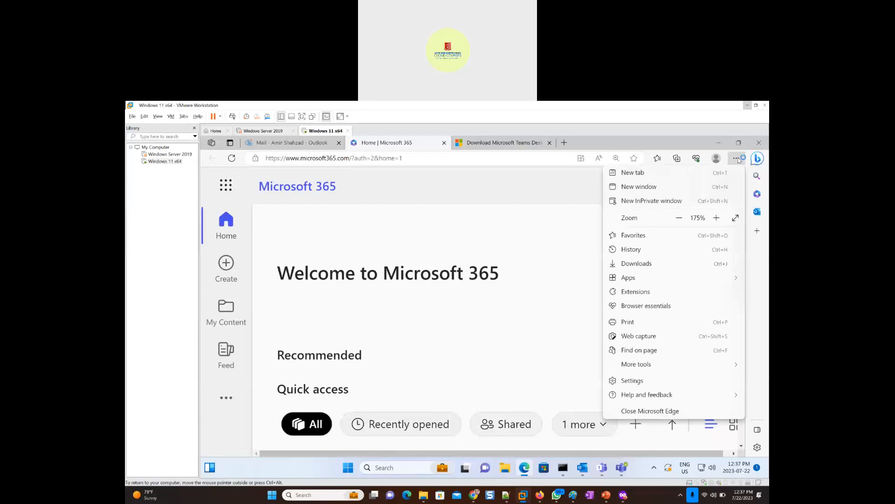
click(680, 219)
click(679, 219)
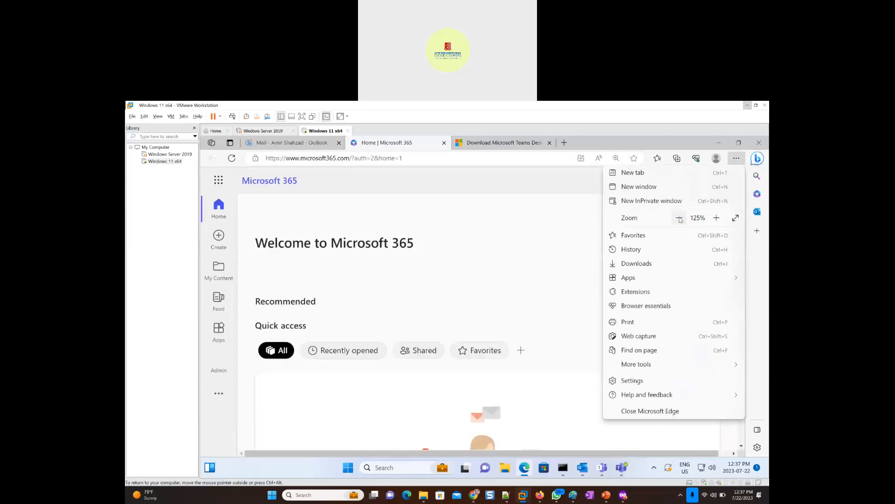
click(459, 199)
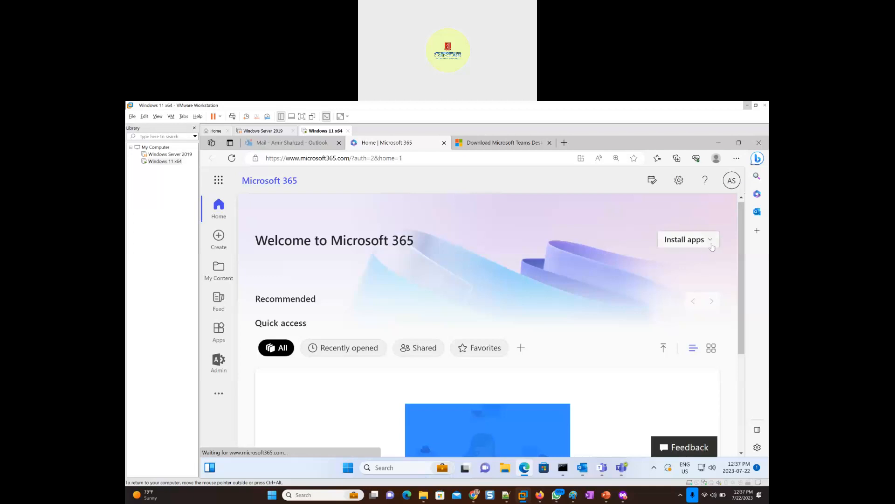
- Open the other install options for Microsoft 365 apps and go to the account's apps and devices page
click(709, 247)
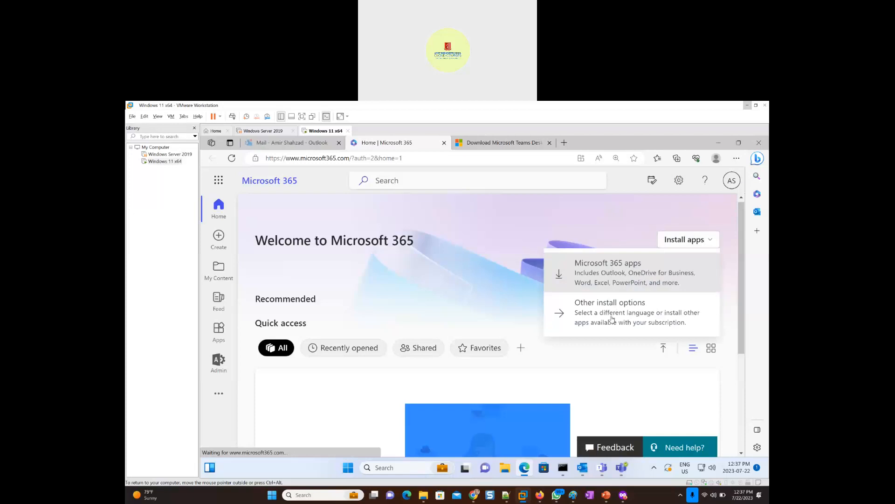
click(619, 320)
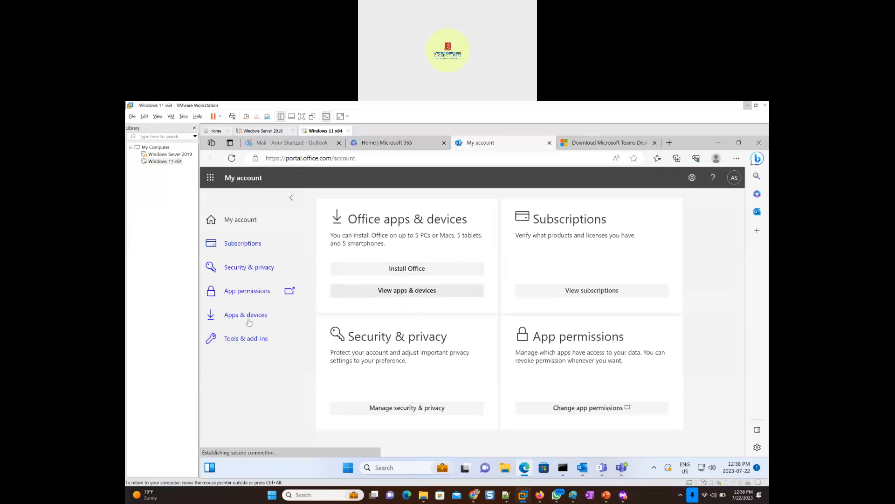
click(421, 294)
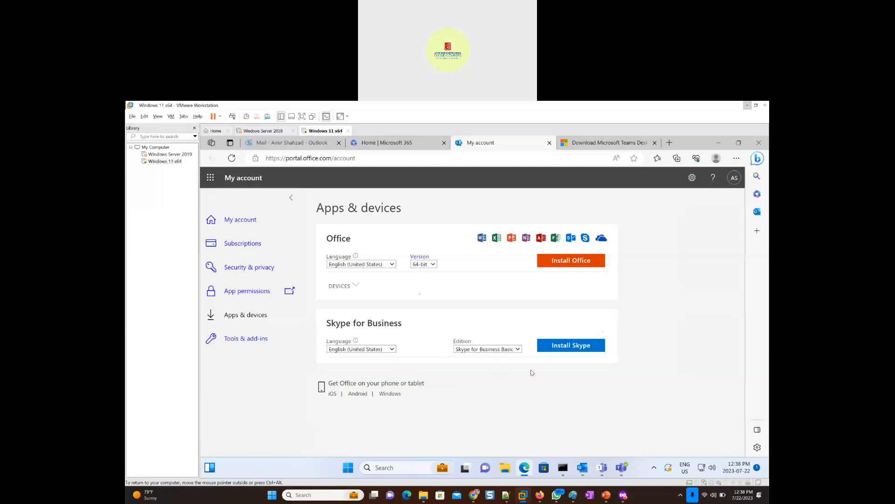
- Check the Skype for Business edition and Office language choices, keeping the current ones, and expand the Office devices list
click(517, 349)
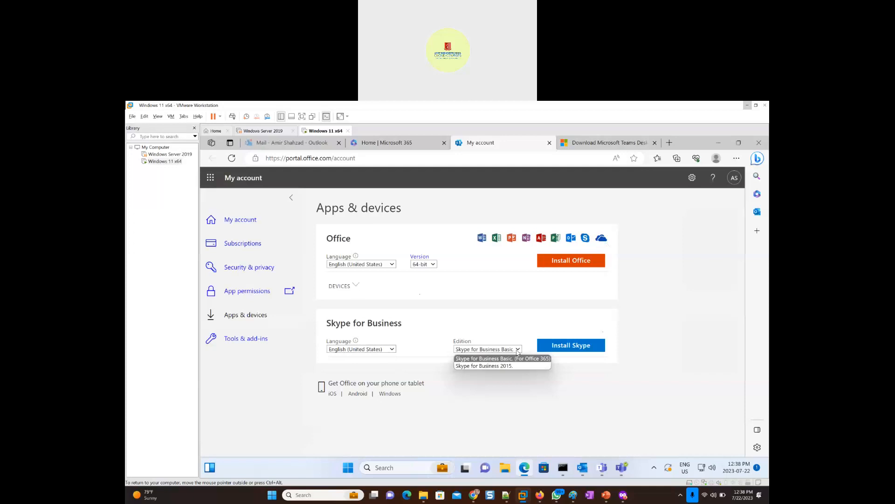
click(513, 359)
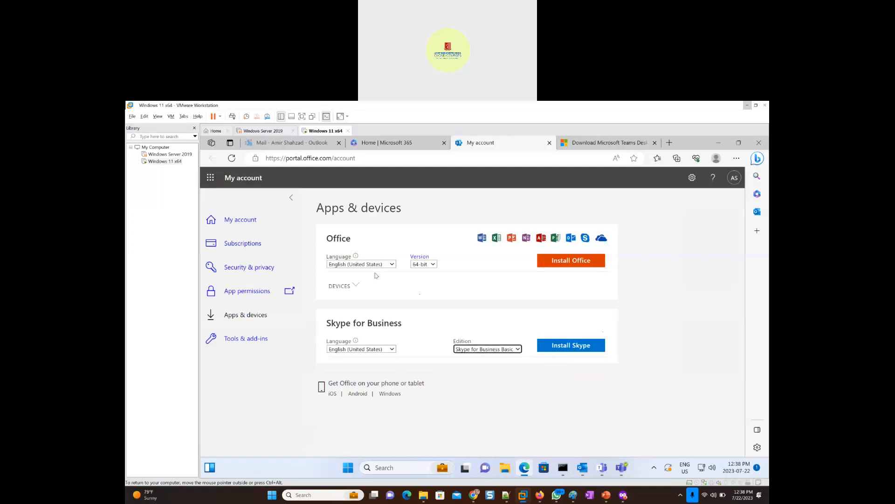
click(391, 265)
click(415, 275)
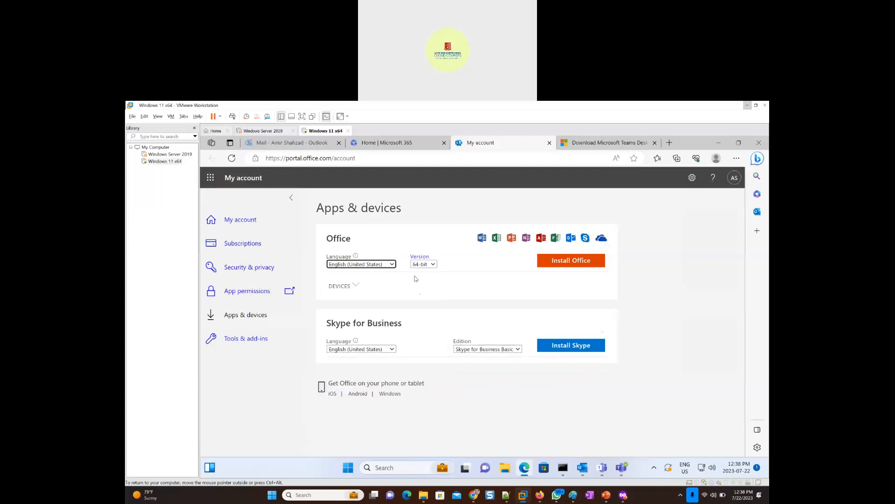
click(355, 287)
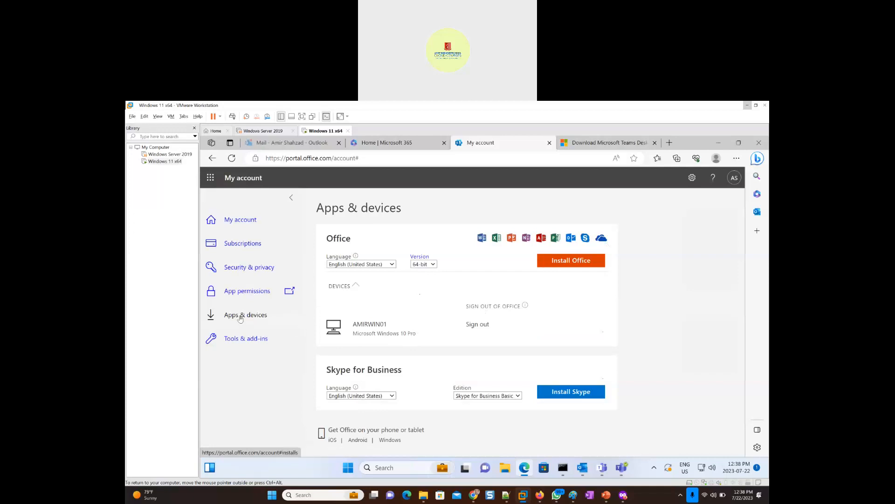
- Review the account's subscriptions and the services included in its licenses for Microsoft Teams
click(239, 246)
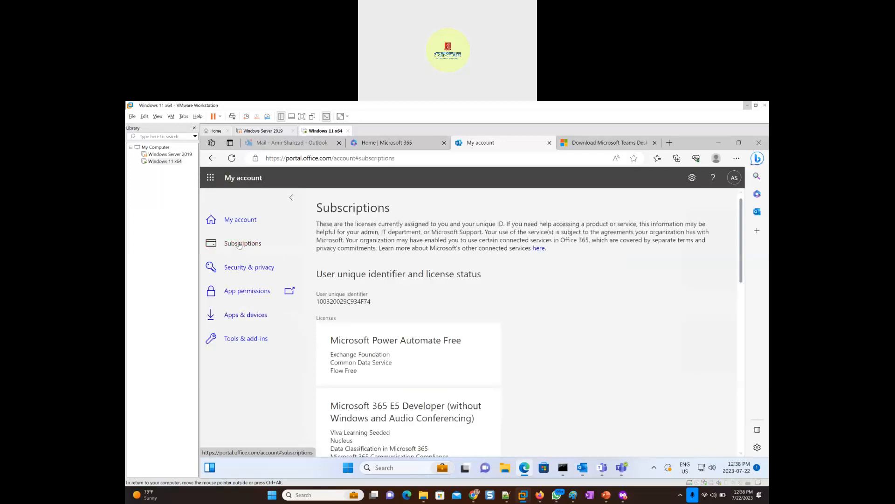
scroll(504, 385, down, 5)
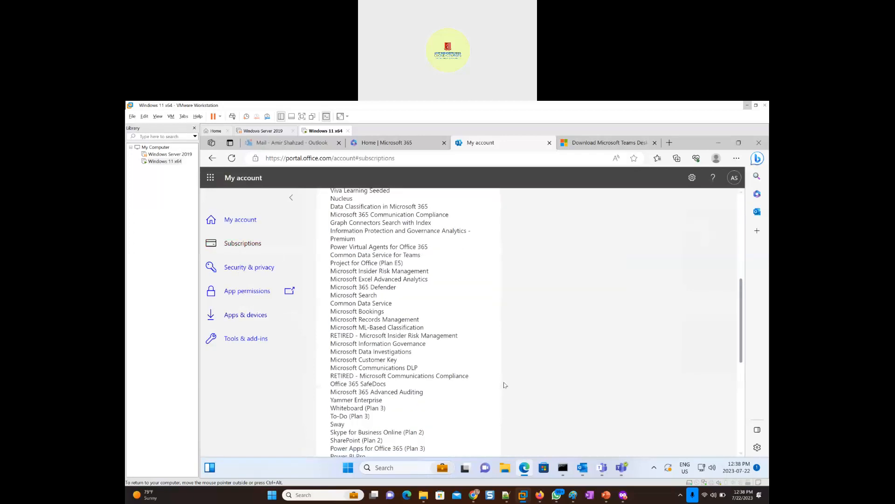
scroll(504, 385, down, 5)
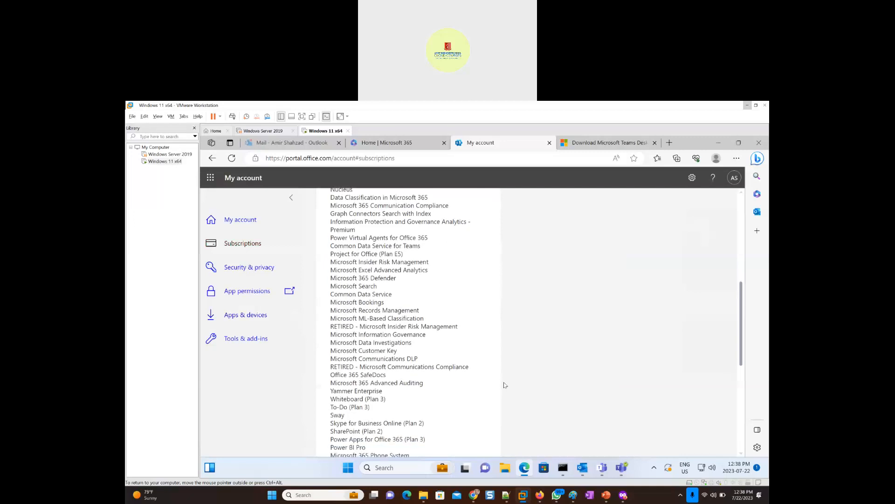
- Return to the Microsoft 365 portal, open its Apps page, and look through the available apps for Teams
click(371, 144)
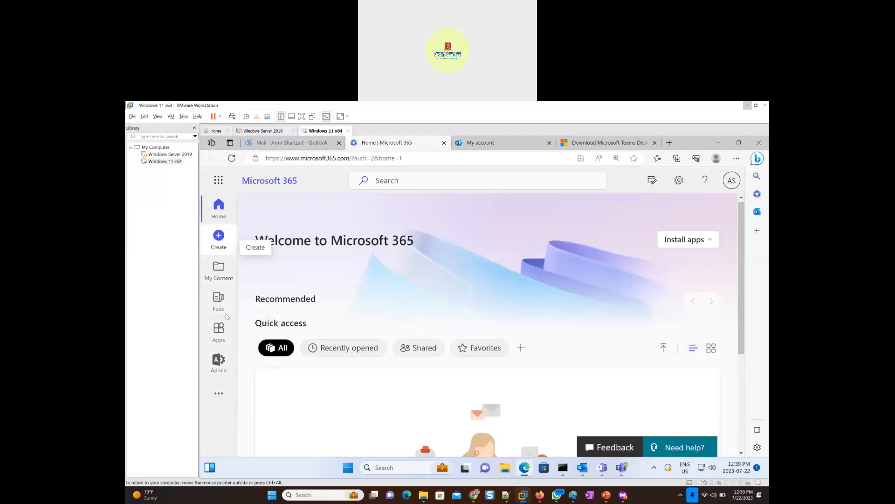
click(218, 334)
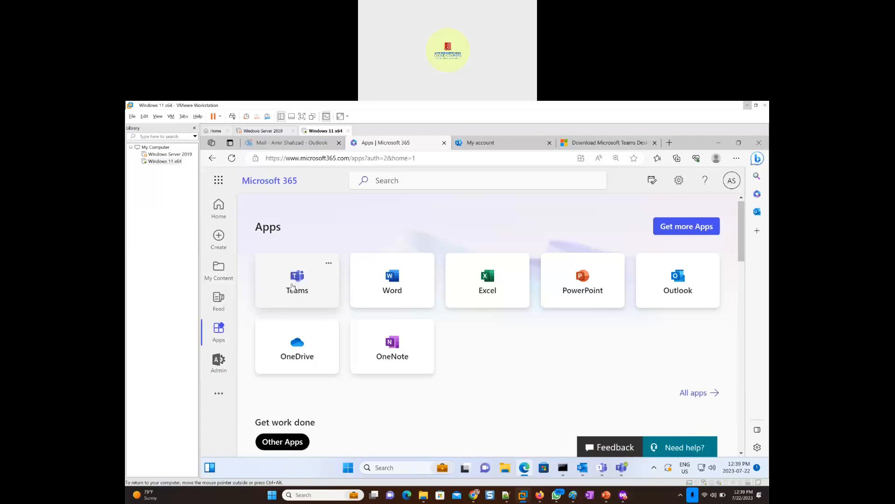
scroll(459, 375, down, 3)
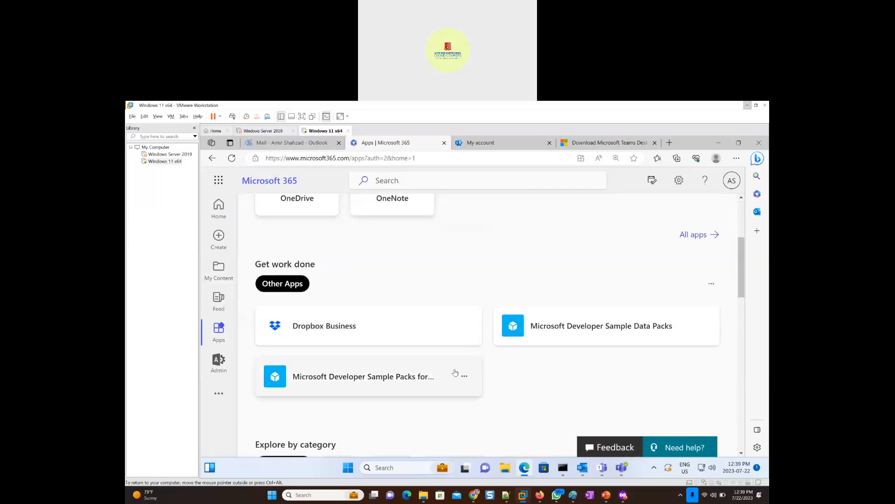
scroll(468, 373, up, 3)
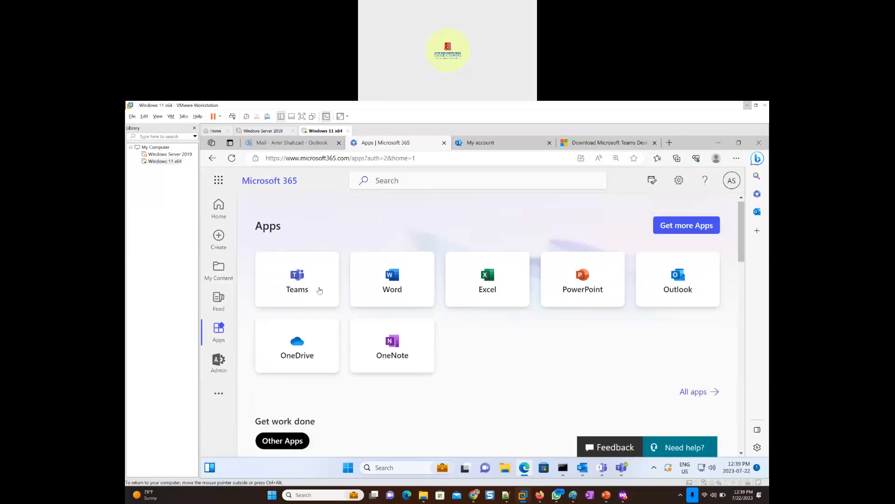
- Launch Teams from the Microsoft 365 apps, then switch to the Teams desktop app and proceed past its welcome dialog
click(291, 278)
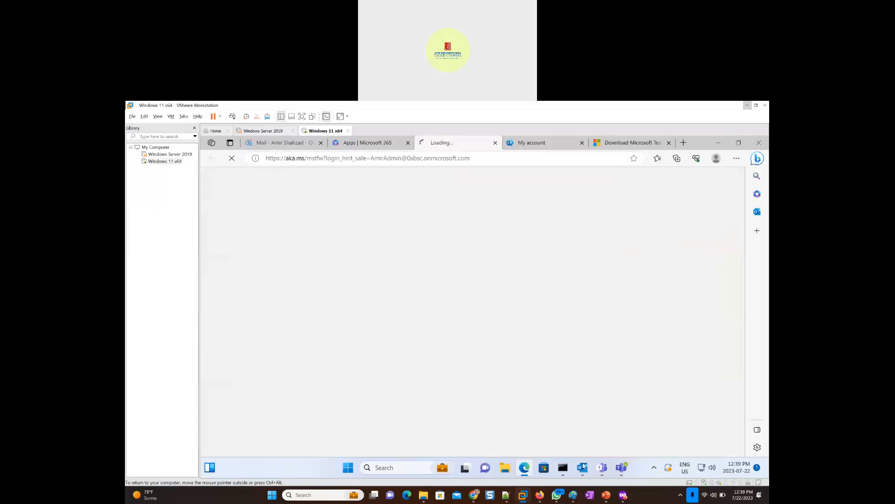
click(623, 467)
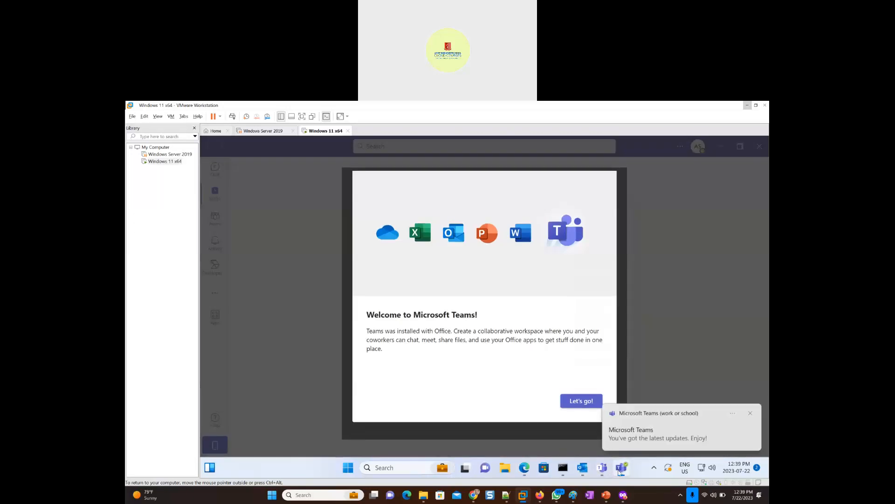
click(578, 406)
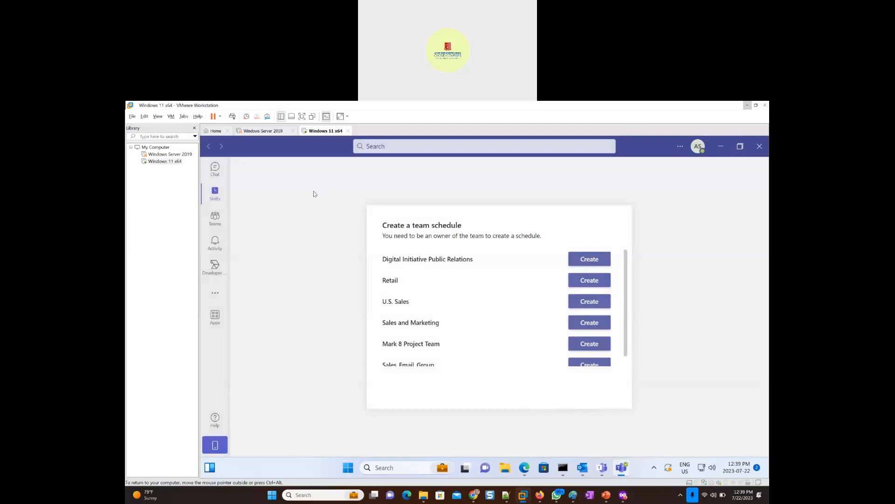
- Go to the list of teams and open the Sales_Email_Group team's General channel
click(215, 218)
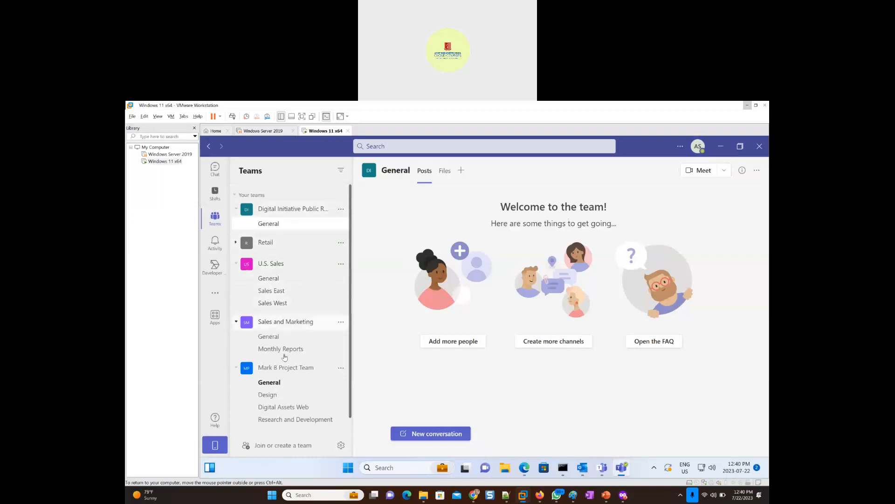
scroll(285, 382, down, 1)
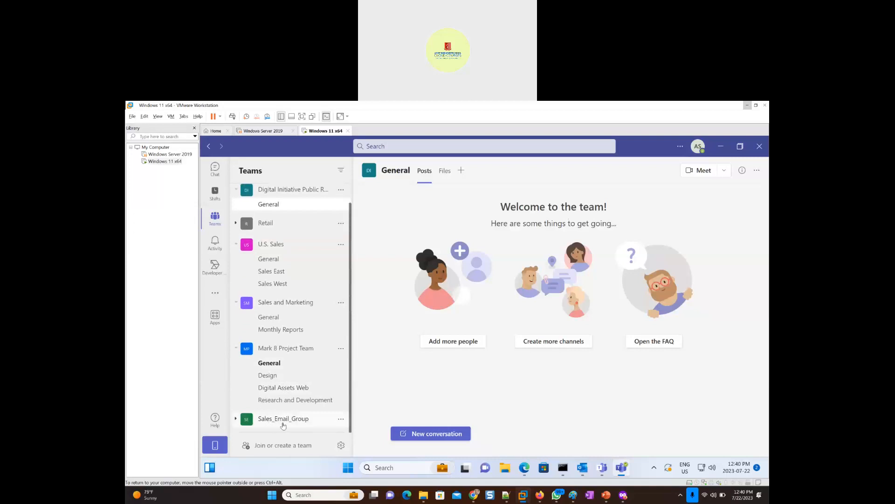
click(280, 419)
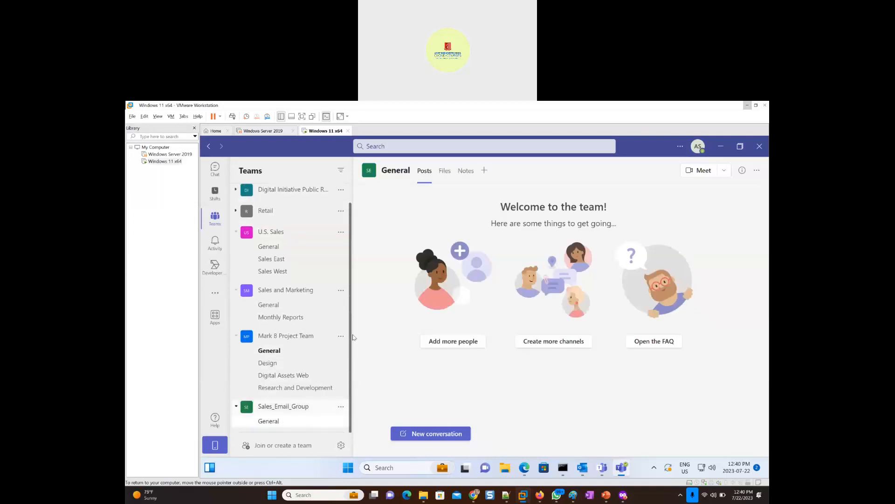
- Post "Hello" as a new conversation in the General channel of Sales_Email_Group
click(426, 439)
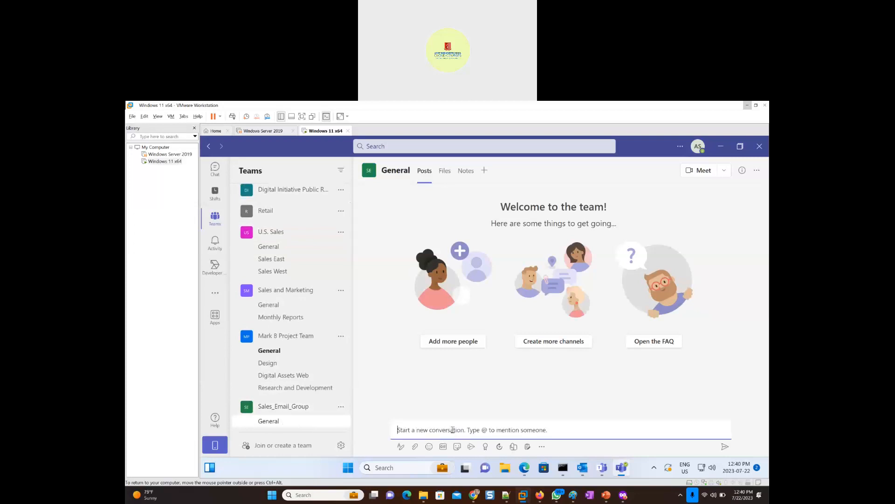
text(Hello)
key(Return)
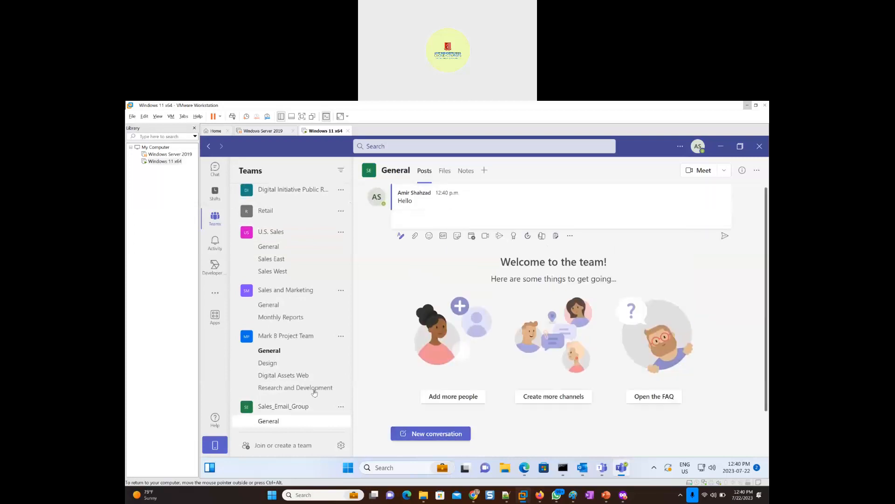
- Open the management page of the Sales_Email_Group team and expand its members and guests list
click(291, 407)
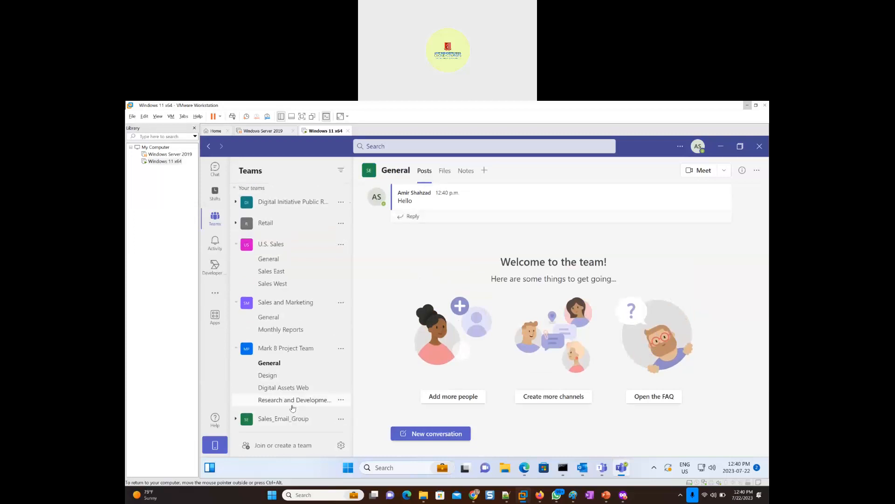
click(337, 420)
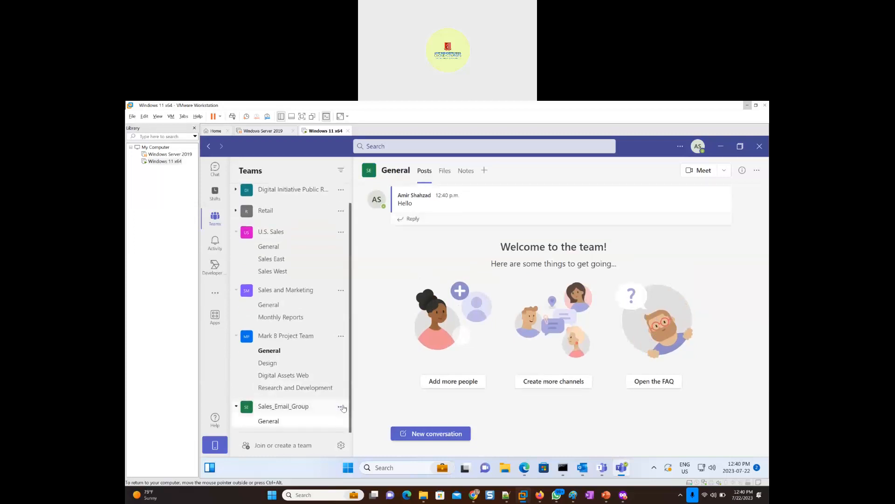
click(342, 407)
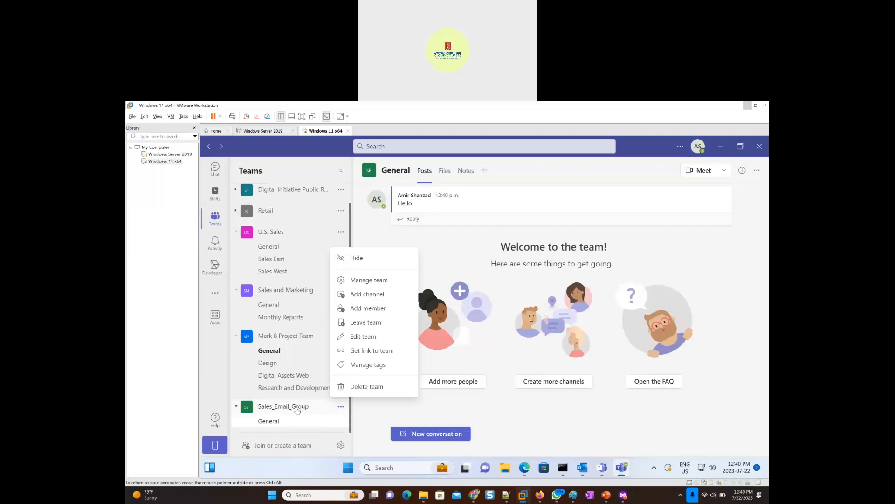
click(375, 283)
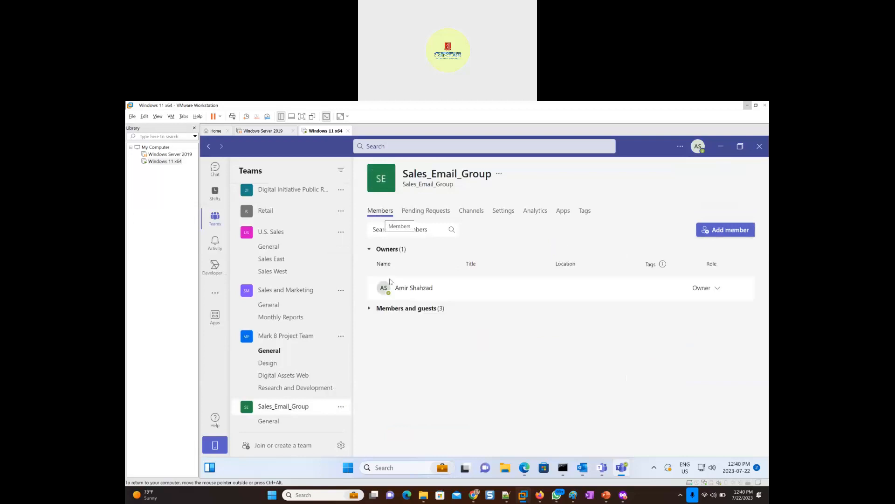
click(369, 309)
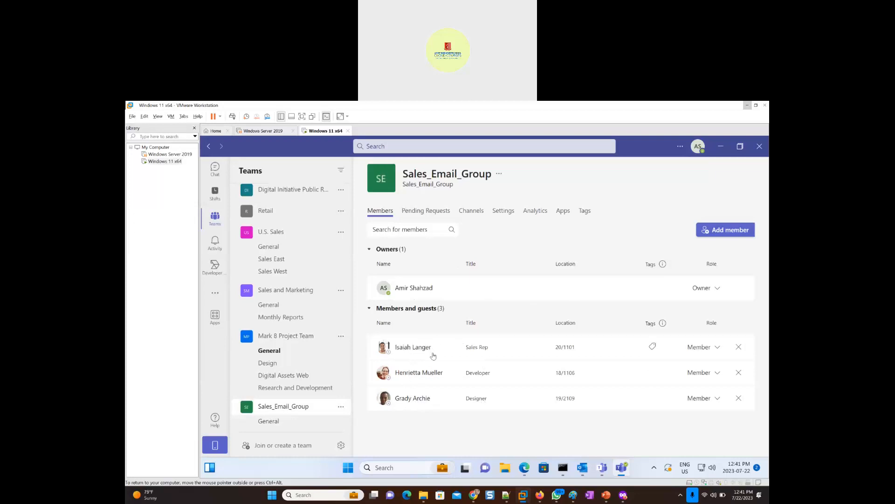
- Close the extra Teams web tab in the browser and pin Microsoft Teams (work or school) to the taskbar
click(722, 147)
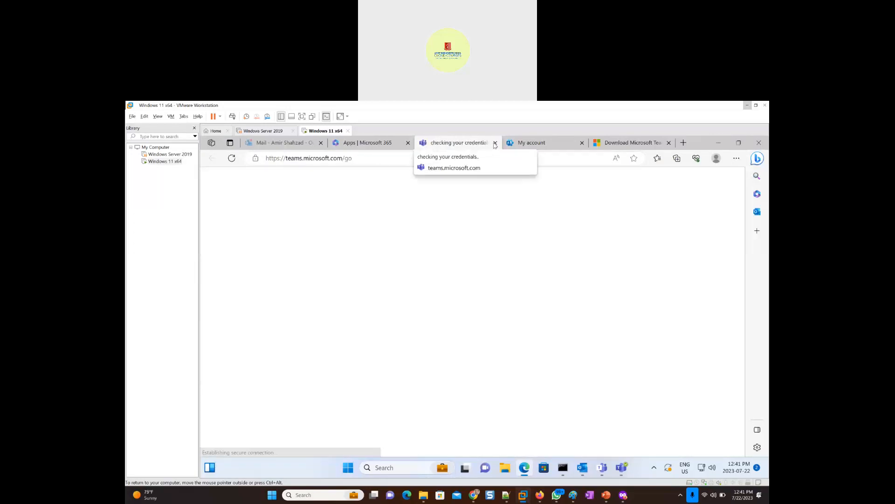
click(495, 145)
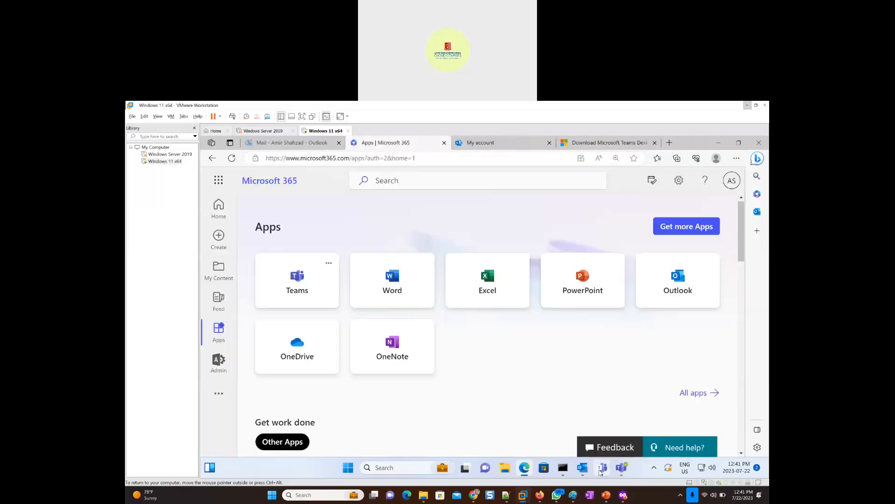
mouse_move(605, 471)
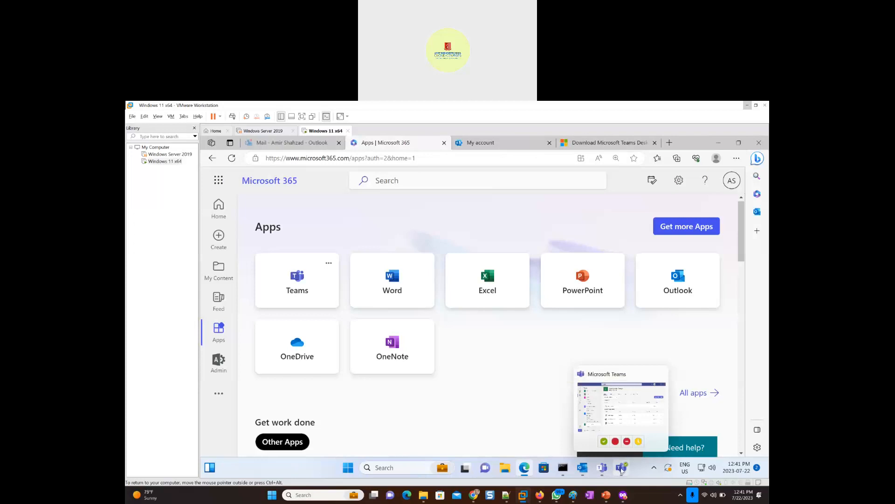
click(622, 469)
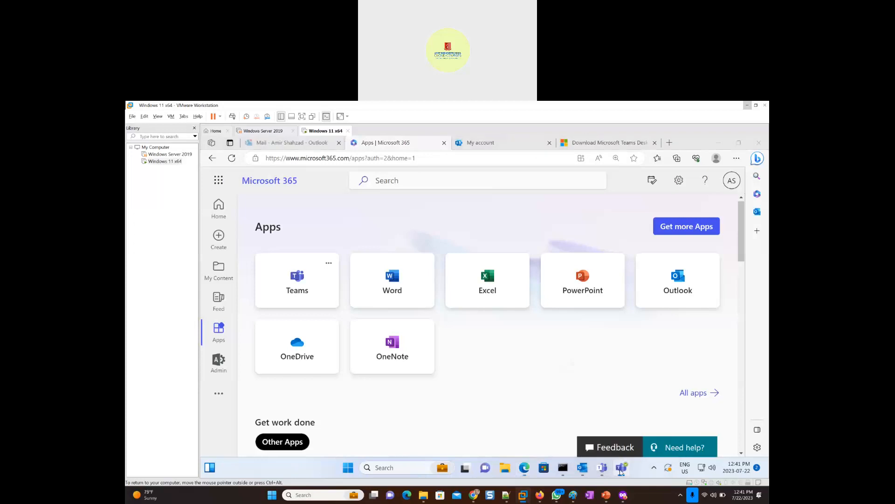
right_click(621, 471)
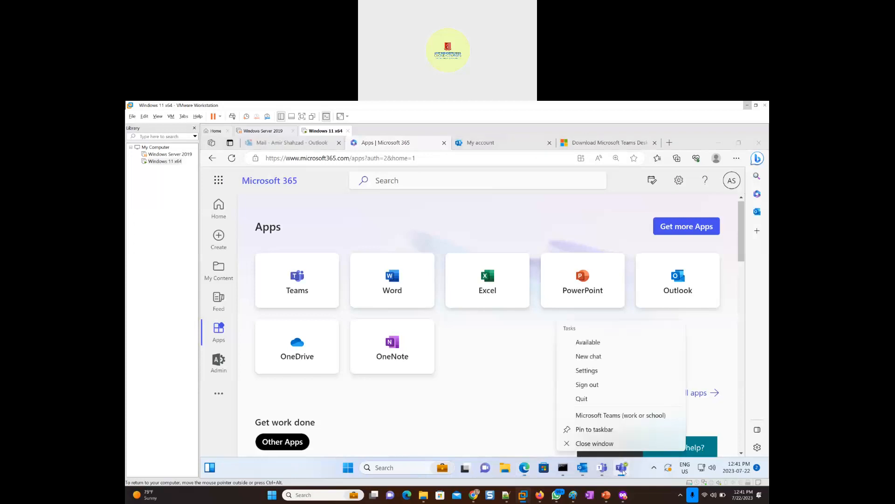
click(596, 429)
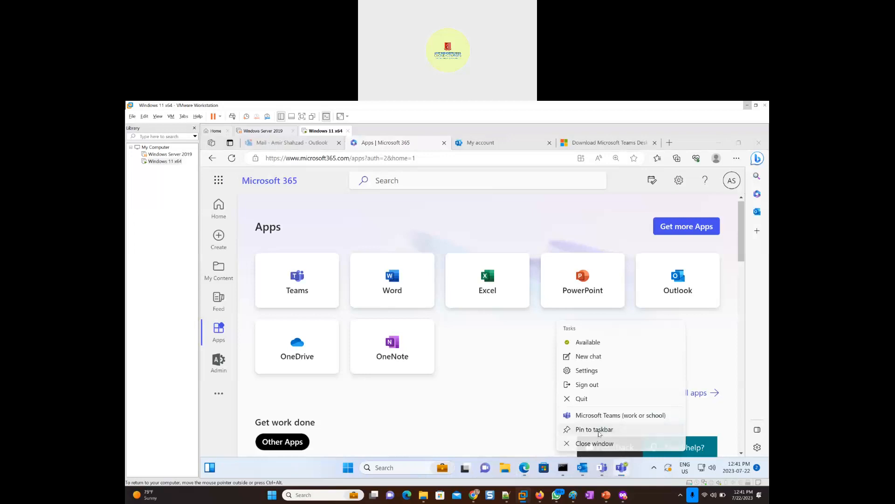
- Close the leftover second Microsoft Teams window that shows the welcome page
mouse_move(585, 475)
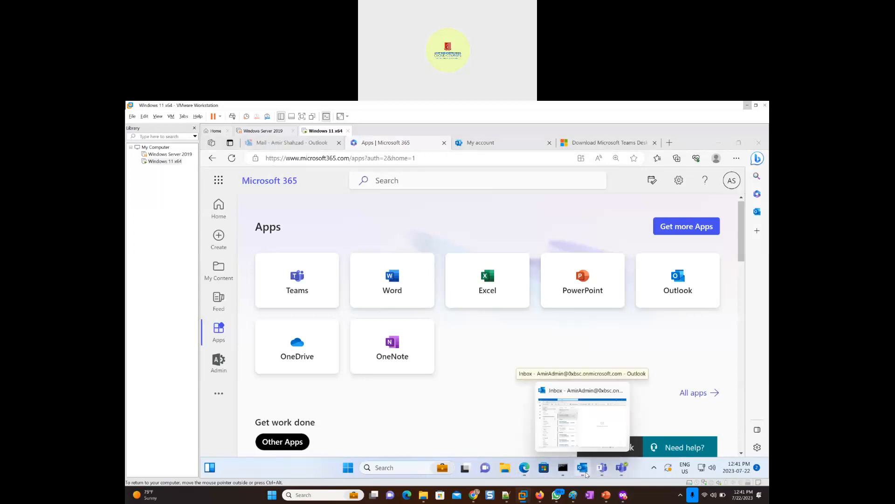
mouse_move(625, 474)
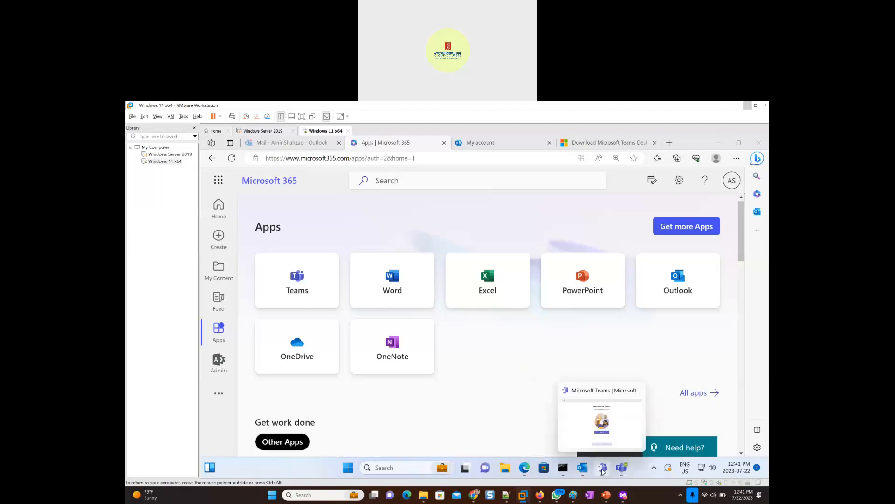
click(602, 472)
right_click(603, 471)
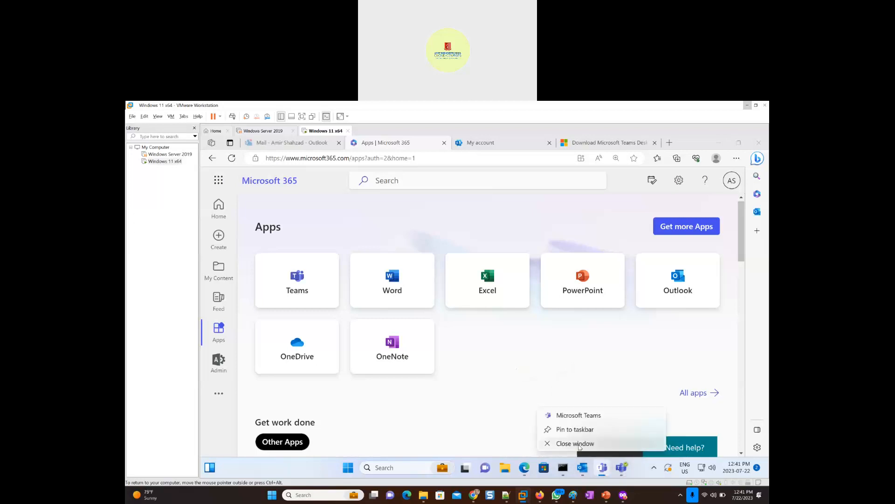
click(586, 446)
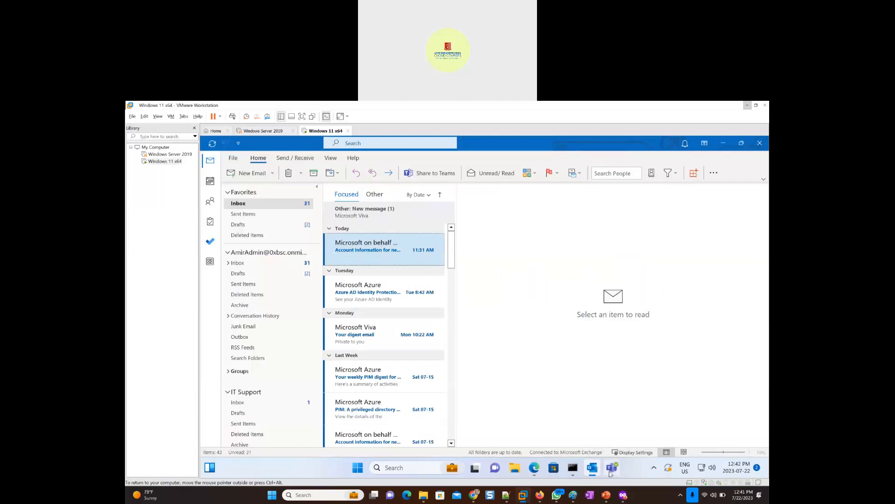
- Switch to the host's web browser and close both Outlook error tabs and the shared mailbox help article
mouse_move(614, 478)
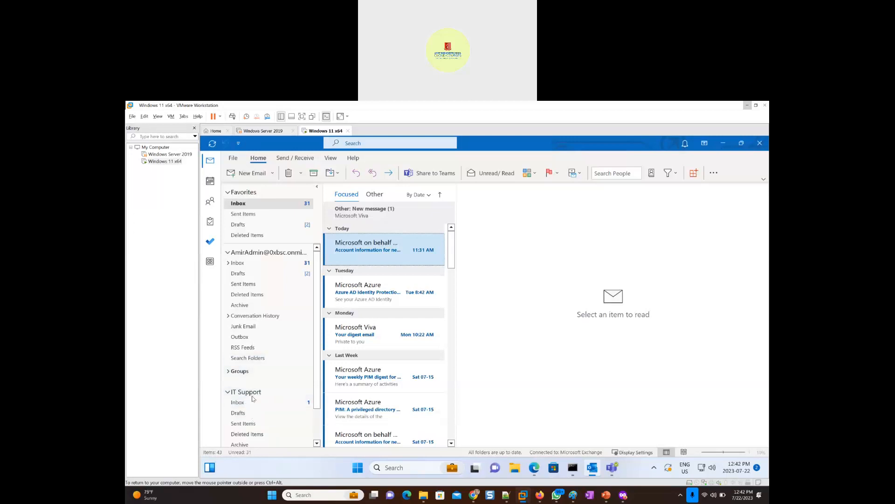
click(747, 107)
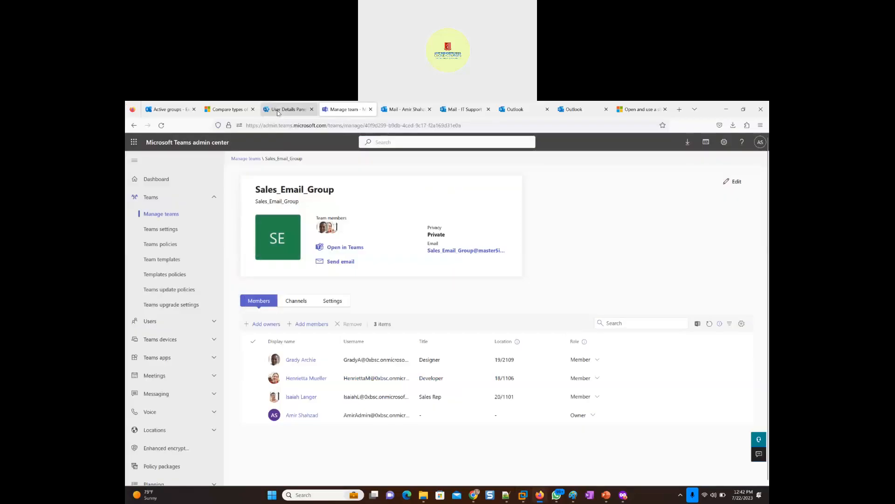
click(575, 109)
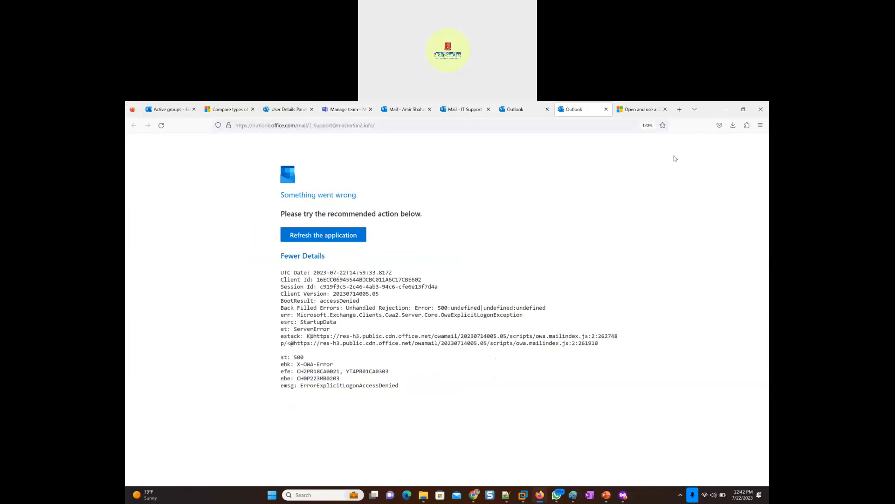
click(606, 109)
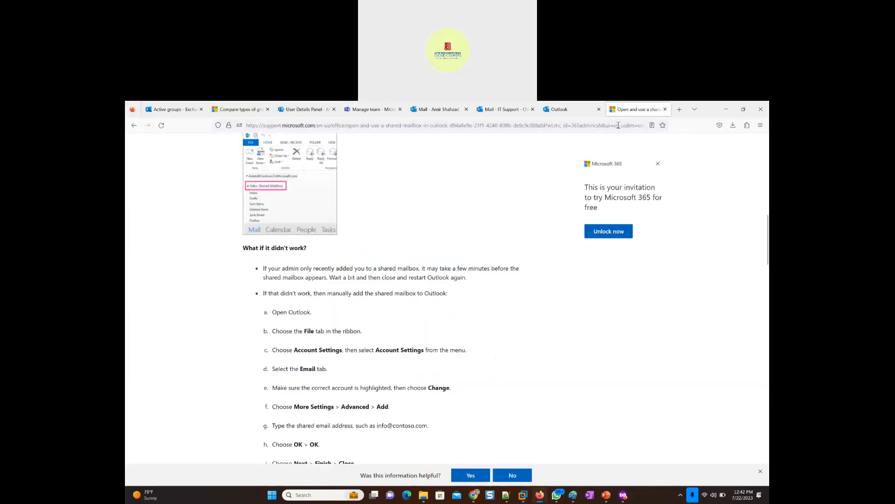
click(665, 109)
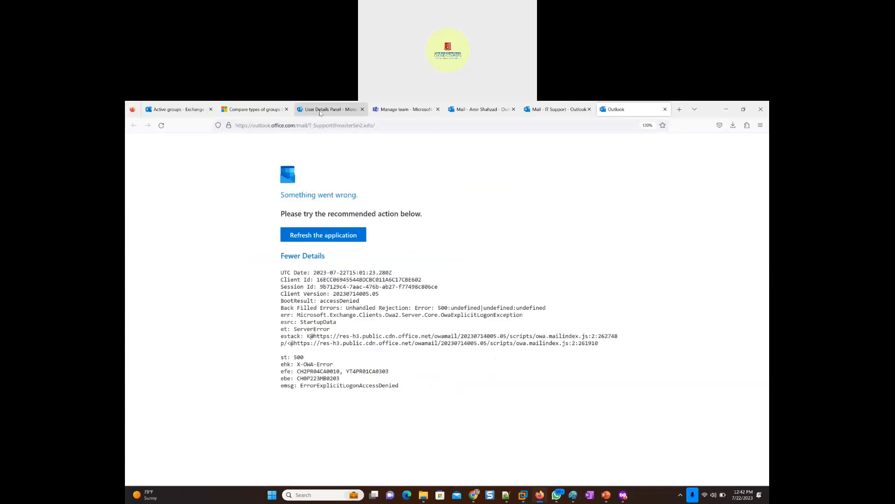
click(666, 110)
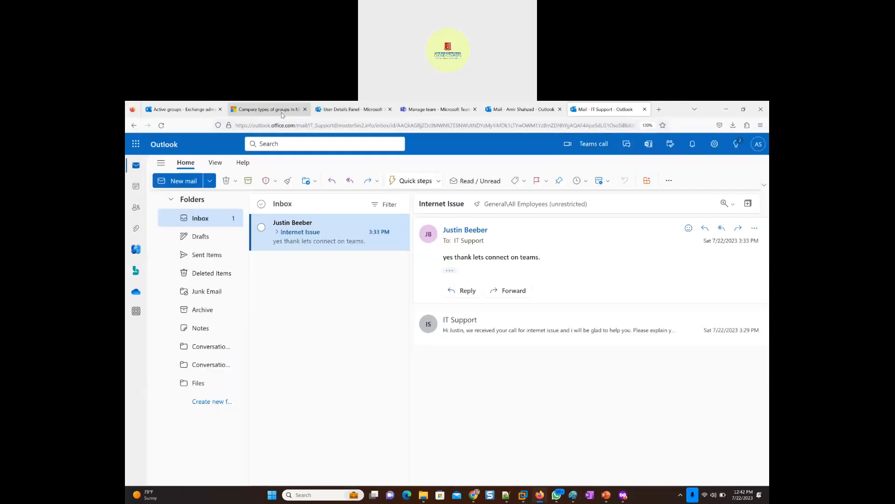
- Review the Sales_Email_Group details in the Exchange admin center, then the IT Support mailbox and the admin's own inbox
click(182, 109)
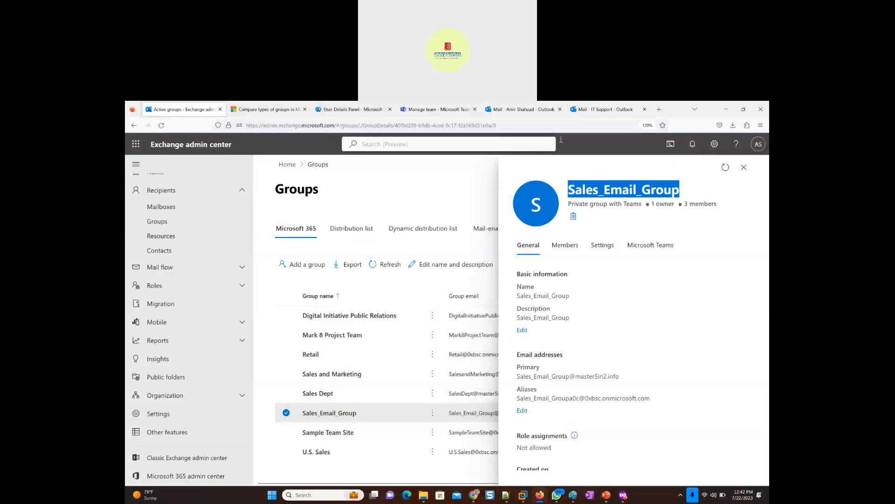
click(596, 111)
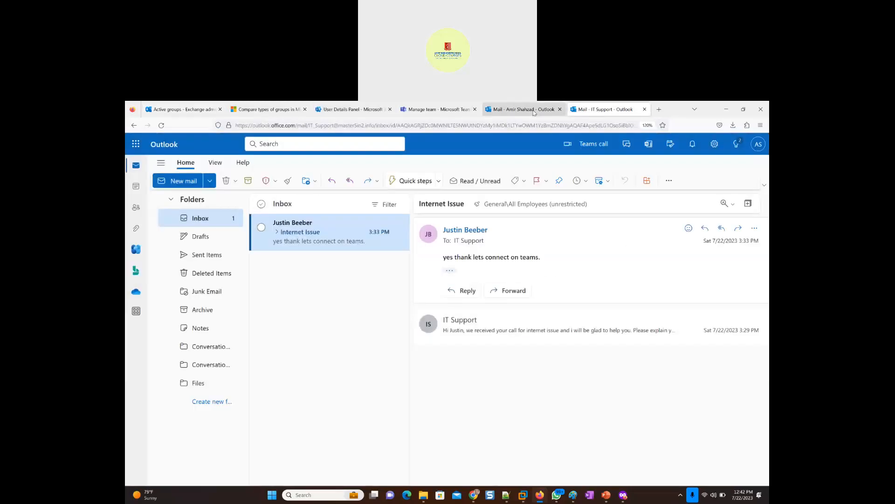
click(534, 112)
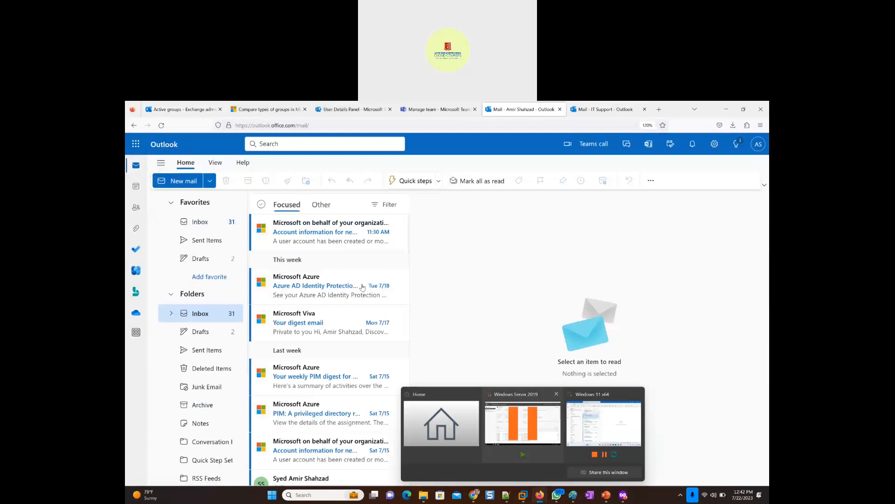
- Switch to the Windows 11 x64 virtual machine and start a new email in Outlook
mouse_move(524, 499)
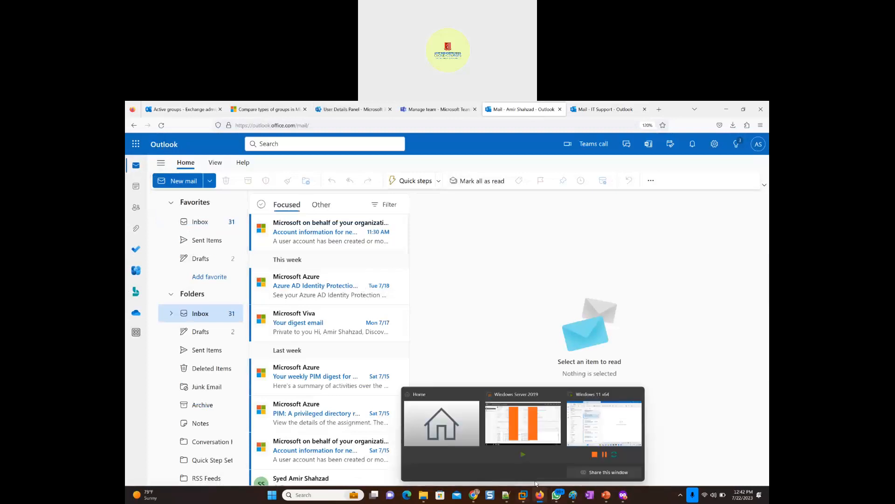
click(608, 429)
click(246, 173)
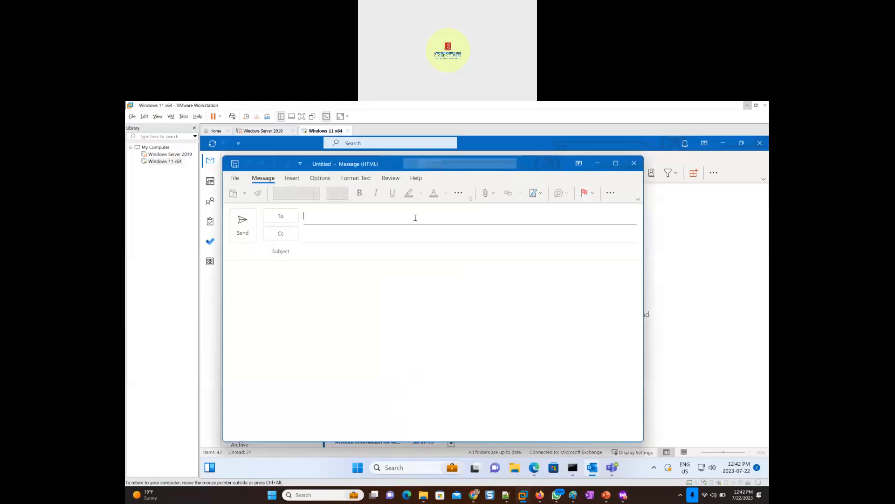
text(sales)
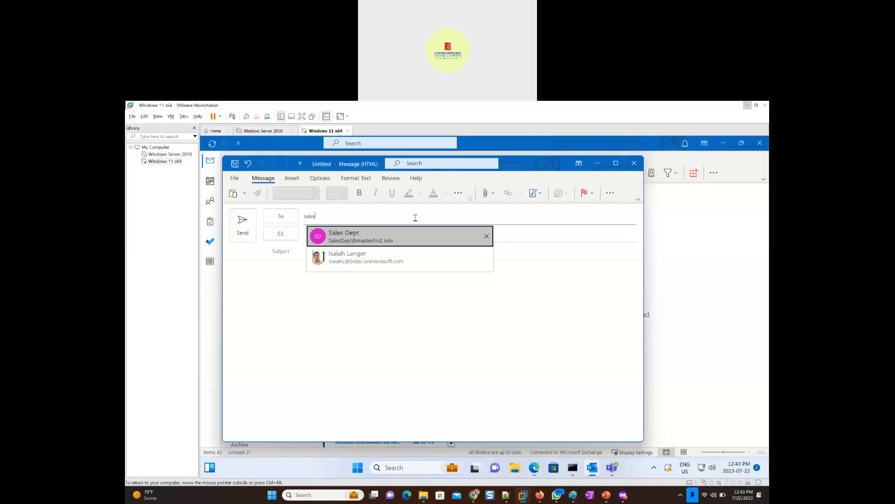
text(_)
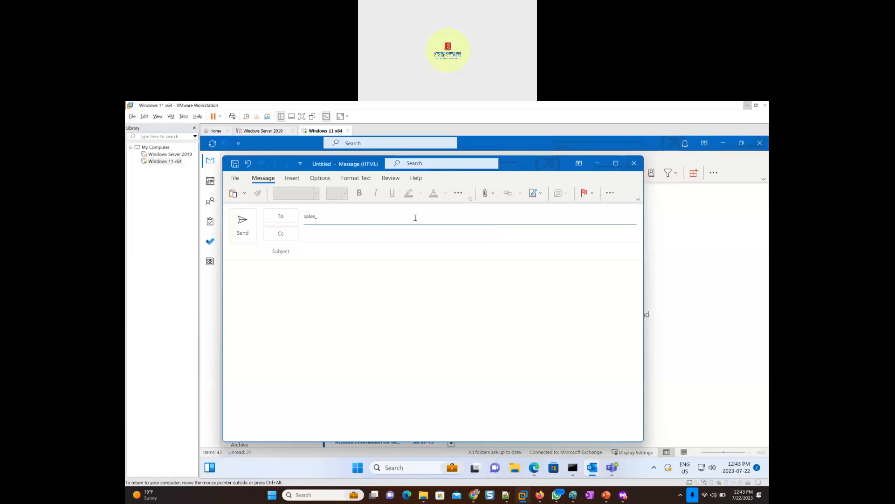
text(email_Grou)
key(BackSpace)
key(BackSpace)
key(BackSpace)
key(BackSpace)
key(BackSpace)
key(BackSpace)
key(BackSpace)
key(BackSpace)
key(BackSpace)
key(BackSpace)
key(BackSpace)
key(BackSpace)
key(BackSpace)
key(BackSpace)
key(BackSpace)
key(BackSpace)
key(BackSpace)
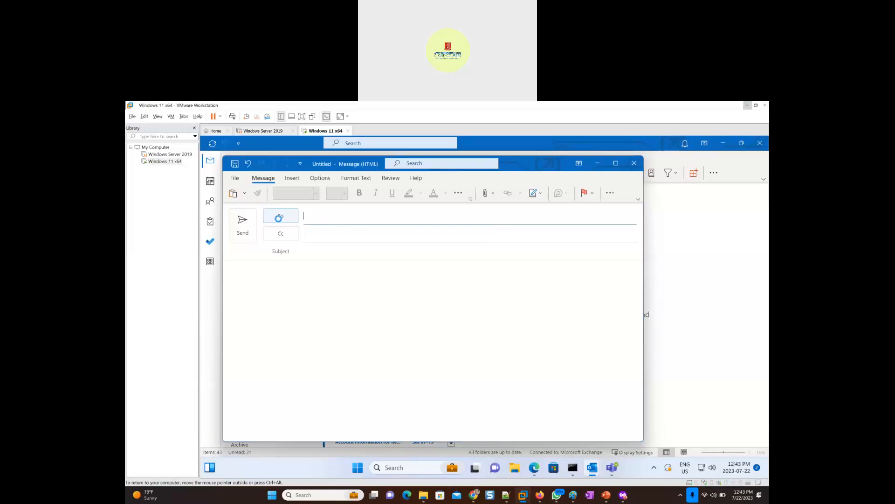
- Search the Global Address List for "sales" and address the email to Sales_Email_Group
click(293, 217)
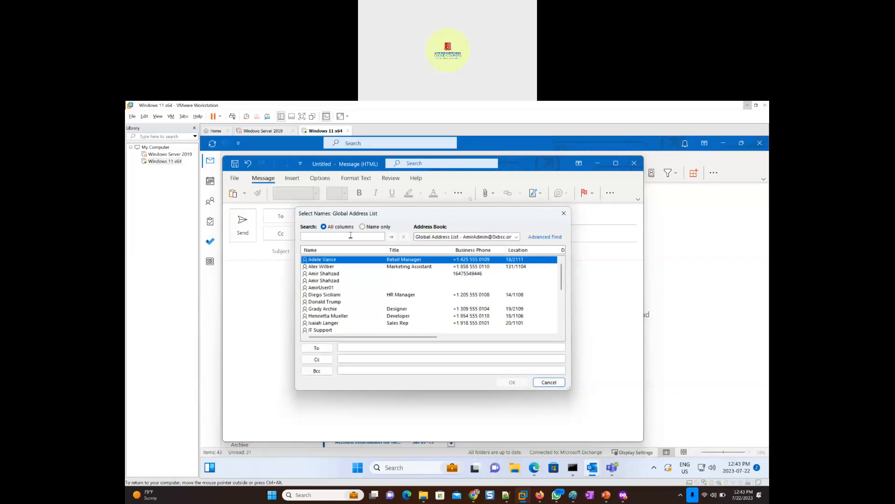
text(sales)
click(391, 237)
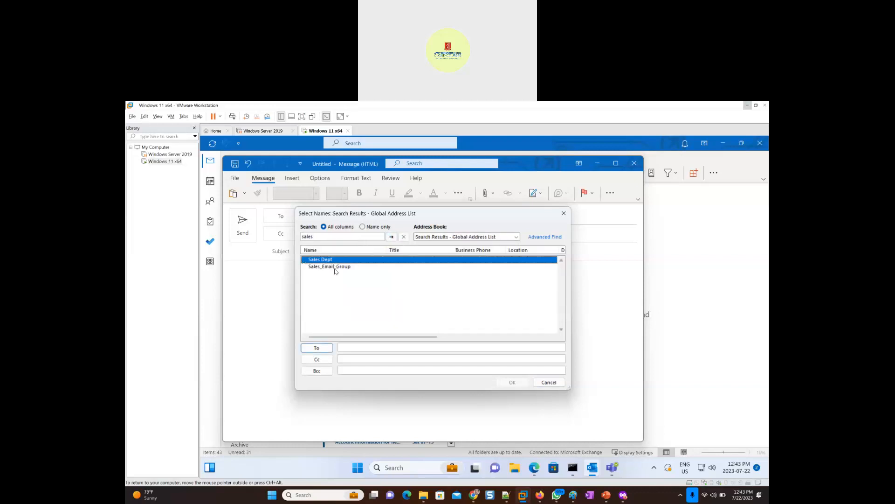
click(334, 269)
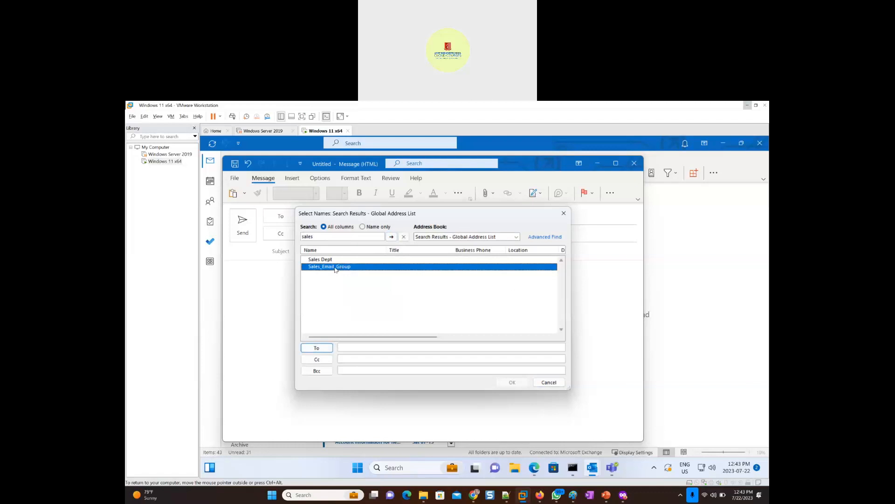
double_click(335, 267)
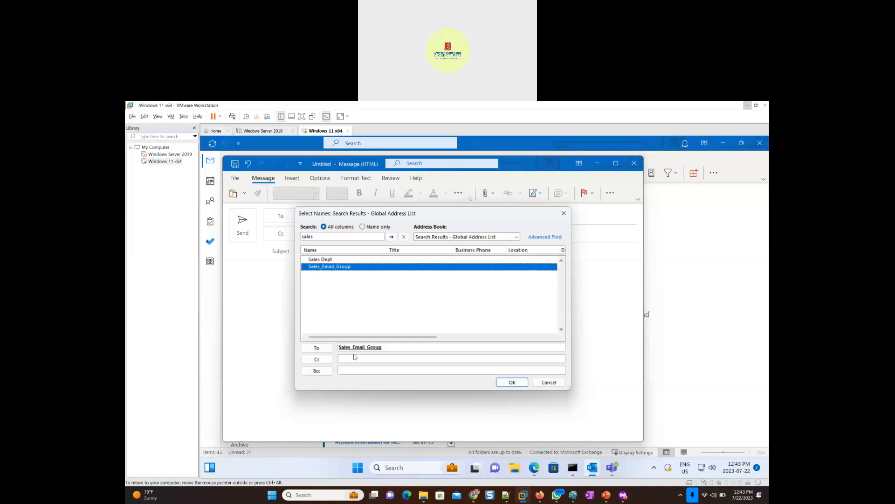
click(512, 382)
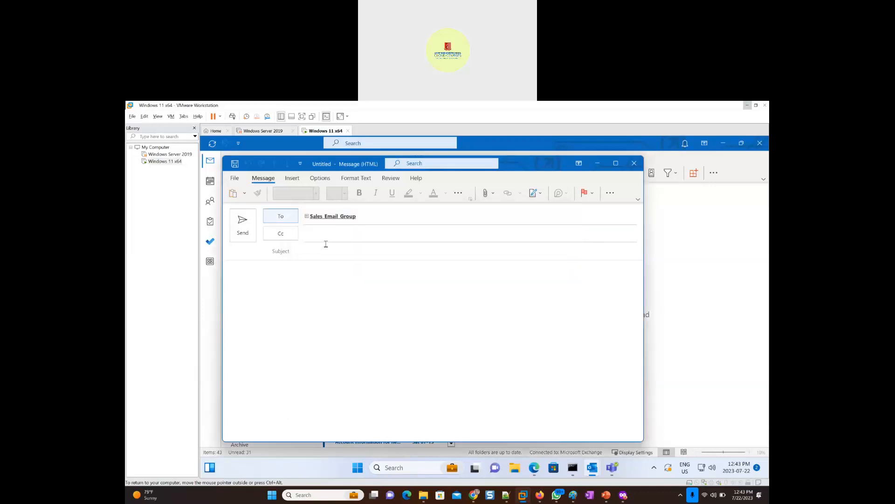
- Set the subject to "Sending Test Email to members", copy the same text into the message body and send the email
click(315, 250)
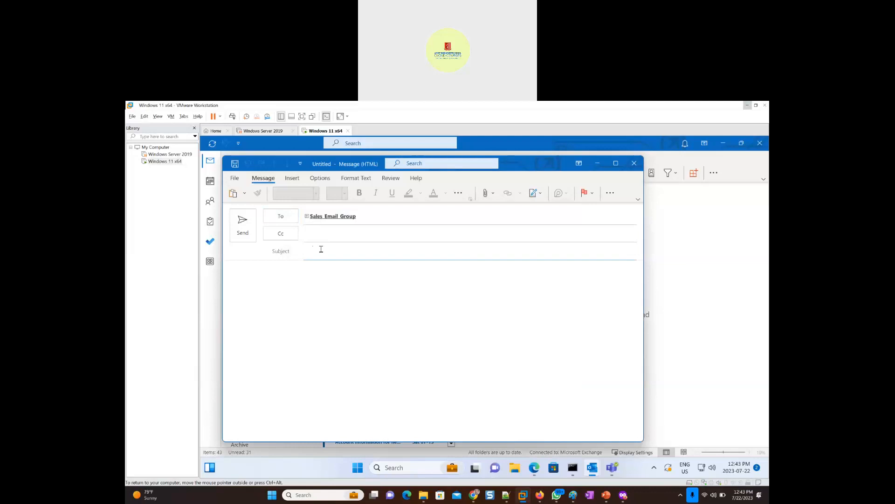
text(Sending )
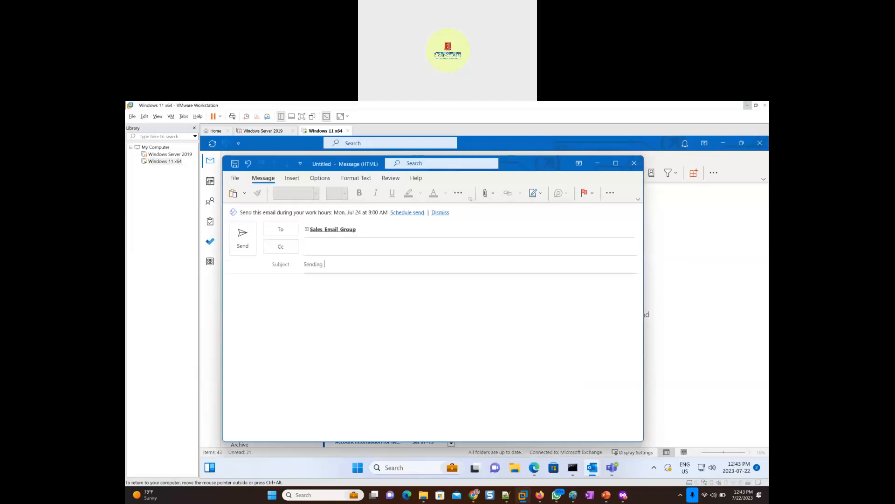
text(Test Email to members)
key(ctrl+a)
key(ctrl+c)
click(324, 290)
key(ctrl+v)
click(241, 236)
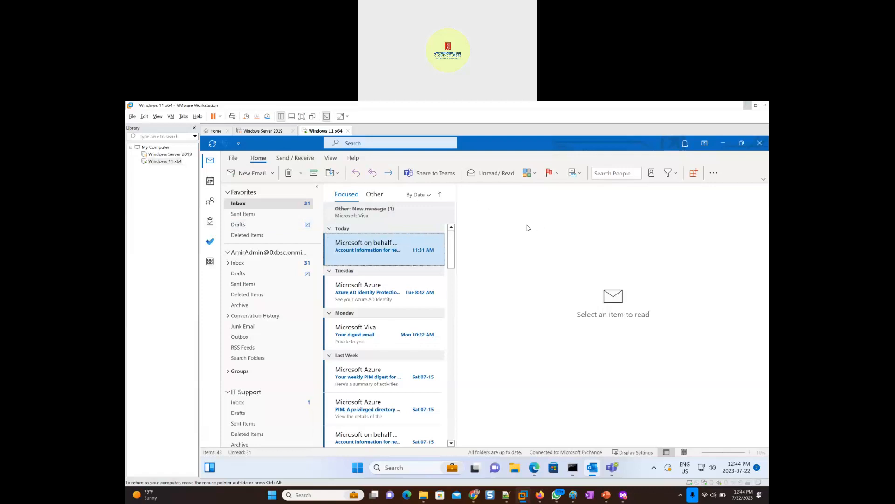
- Minimize the virtual machine and open portal.office.com in a new private window of the host's Firefox browser
click(747, 106)
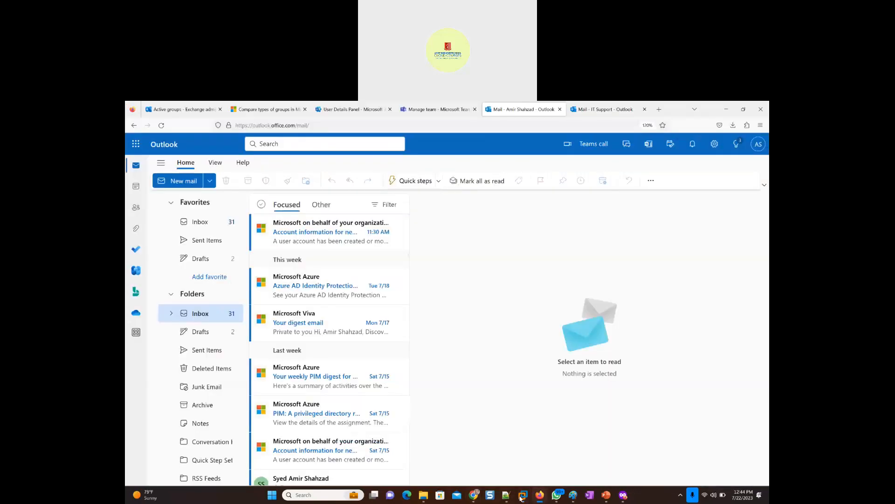
mouse_move(538, 498)
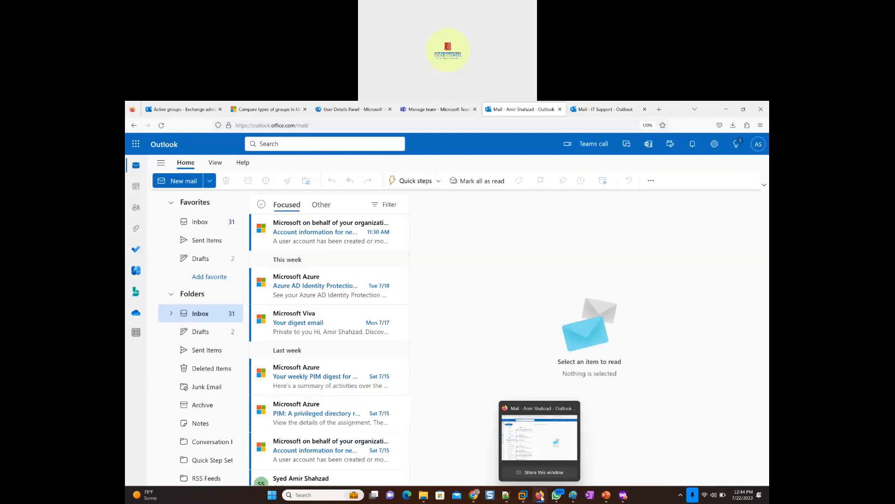
click(761, 125)
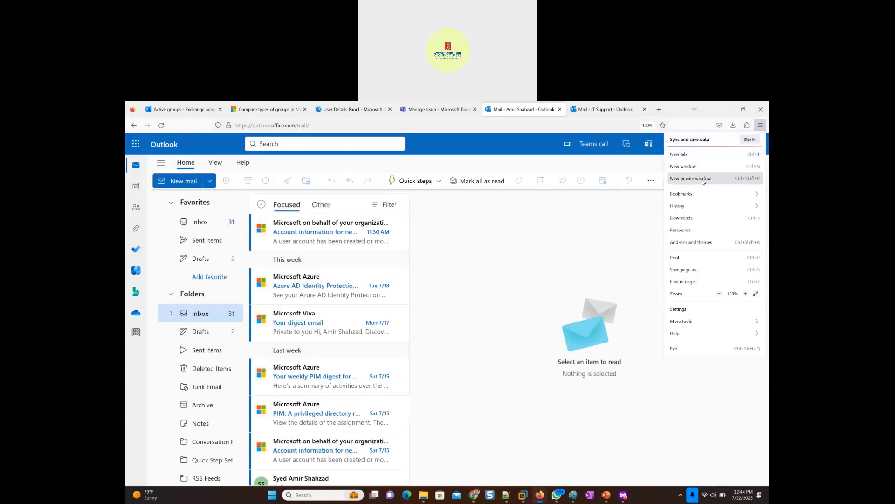
click(703, 182)
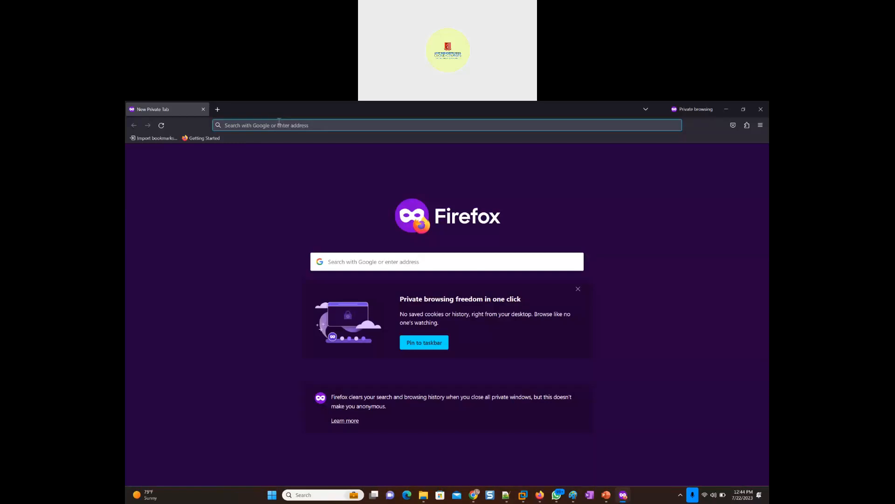
text(portal.office.com/)
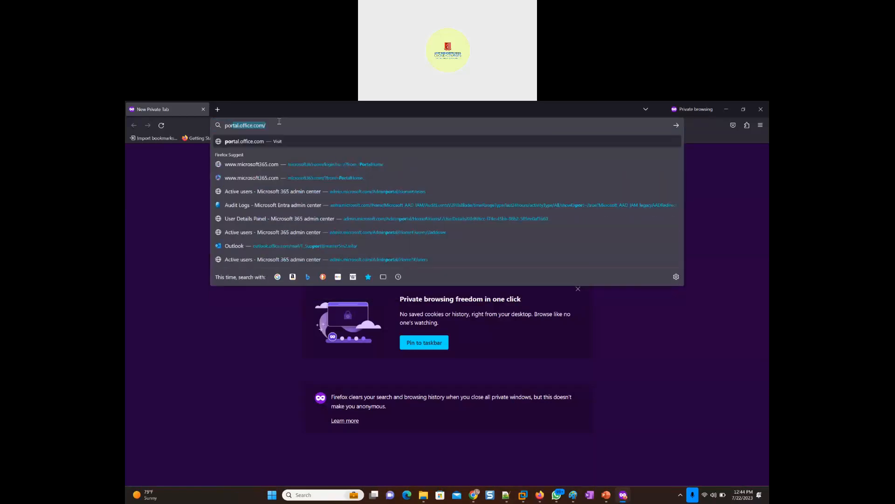
key(Return)
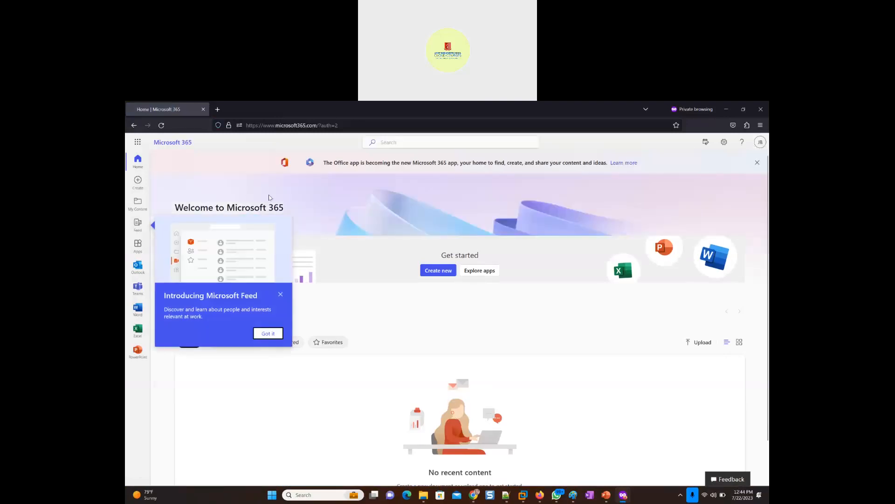
- In the Exchange admin center, search for the JB user signed in to the private window and add that user to Sales_Email_Group's members
key(alt+Tab)
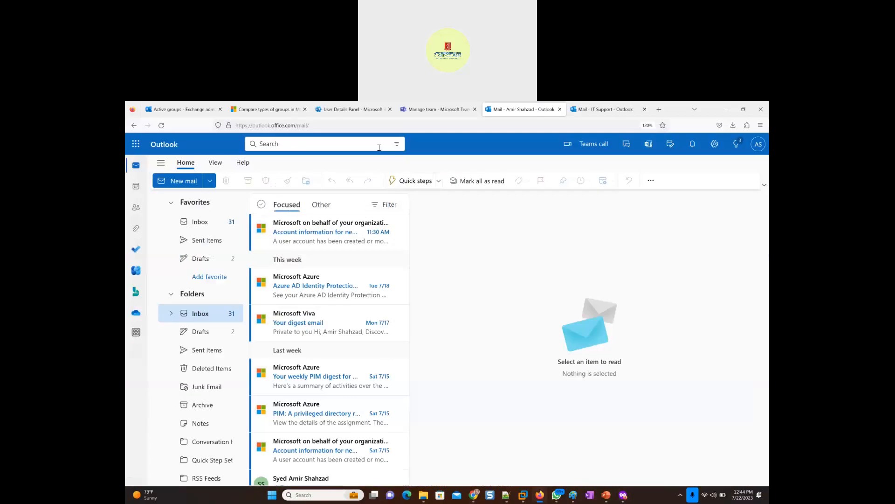
click(183, 110)
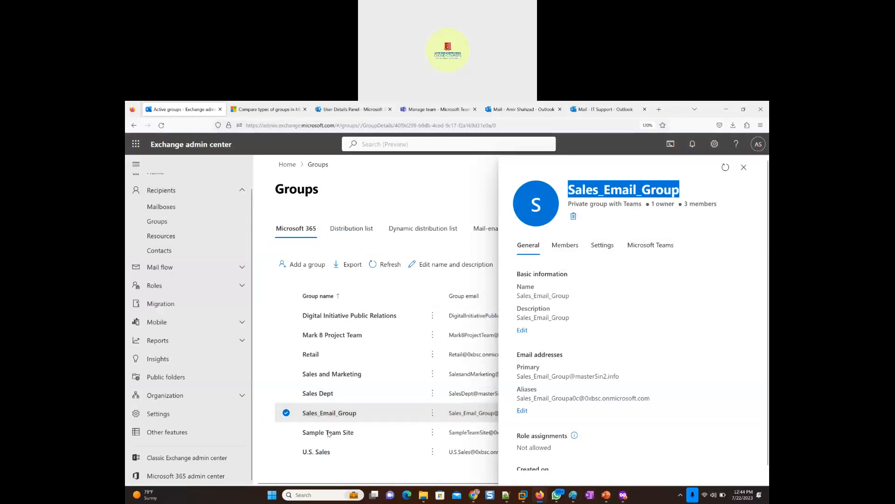
click(563, 253)
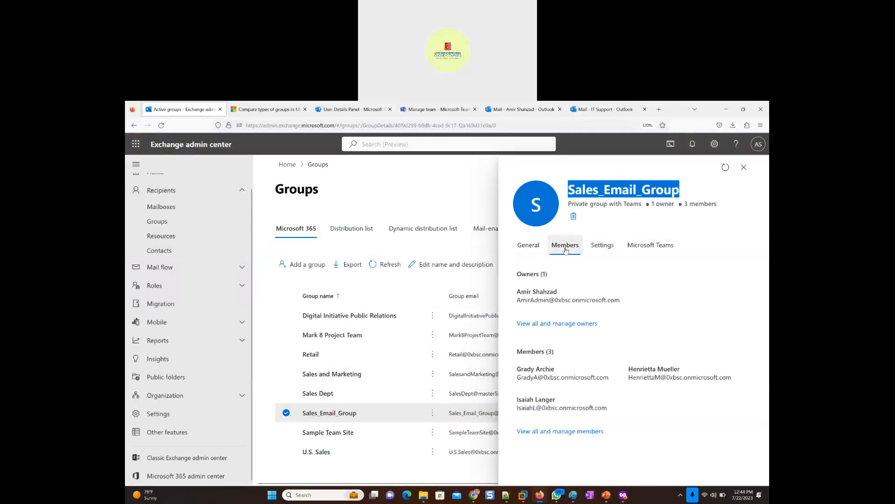
click(559, 432)
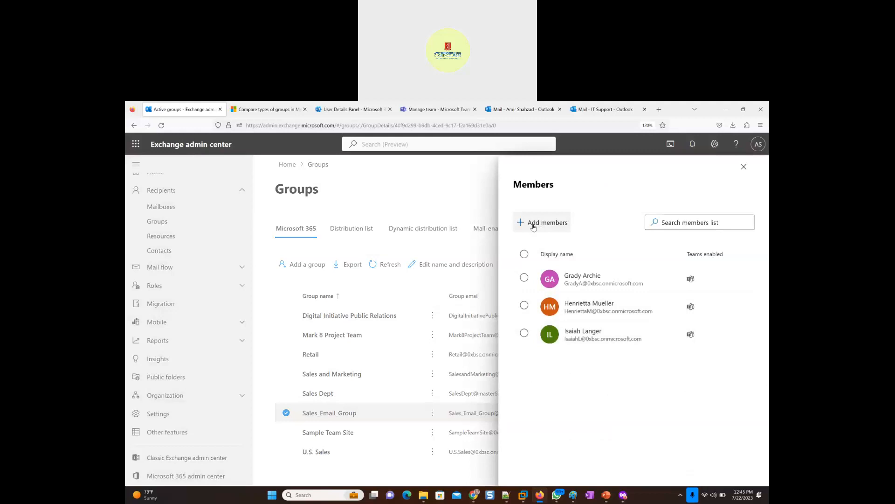
click(532, 227)
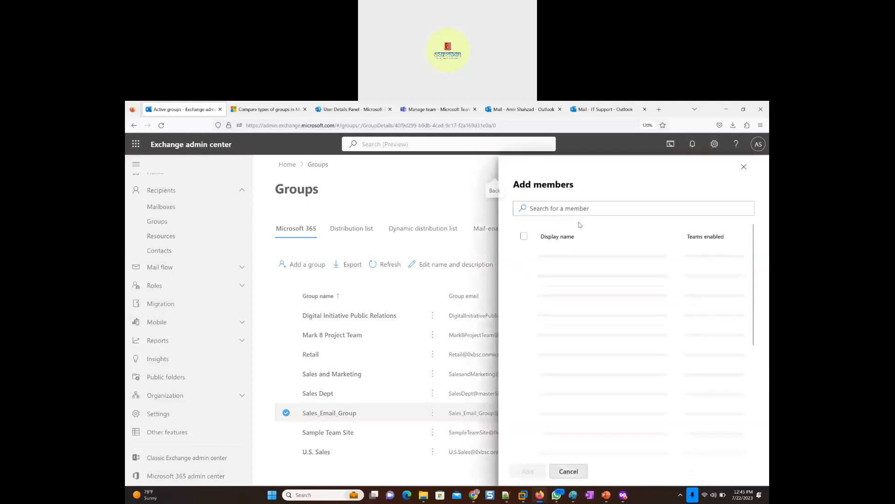
click(579, 208)
text(j)
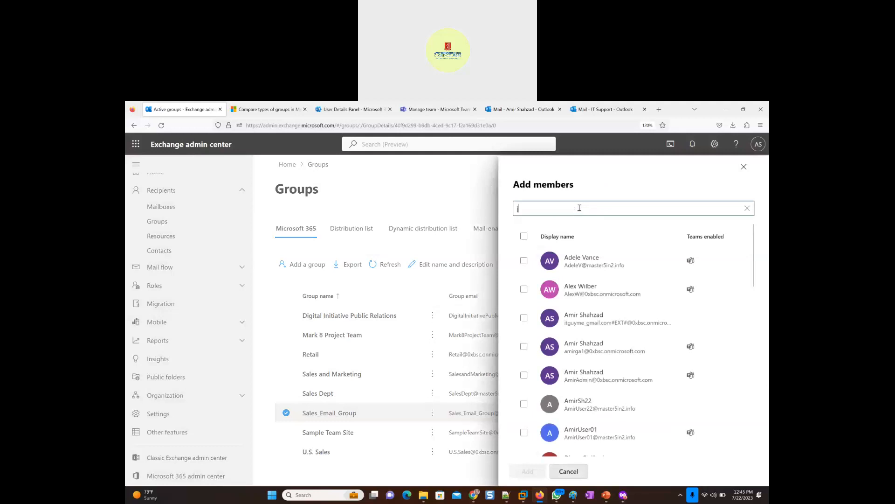
text(ustin)
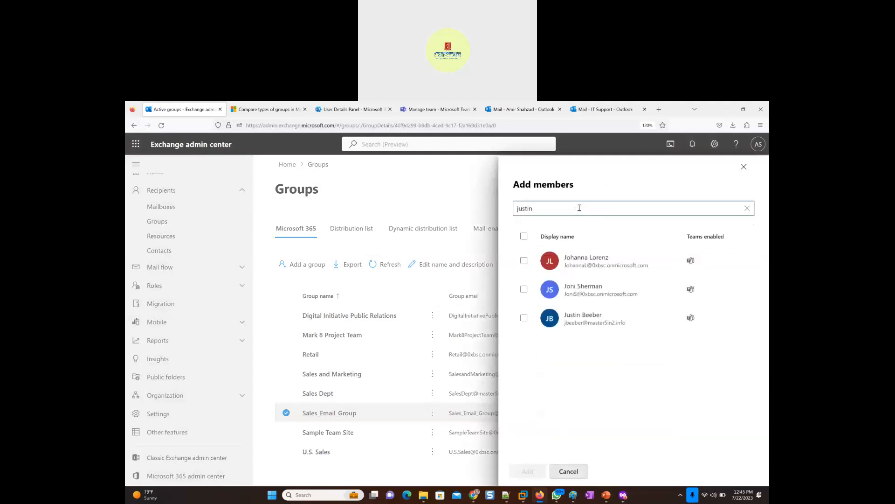
click(523, 261)
click(529, 470)
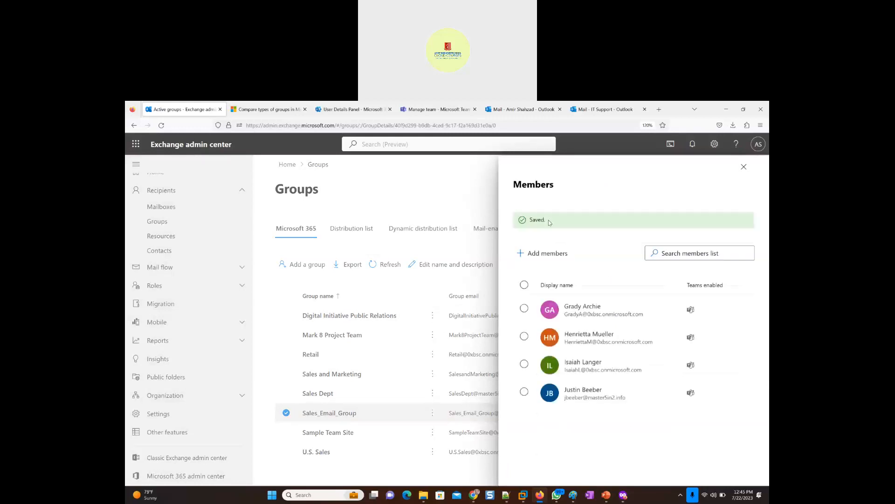
click(744, 166)
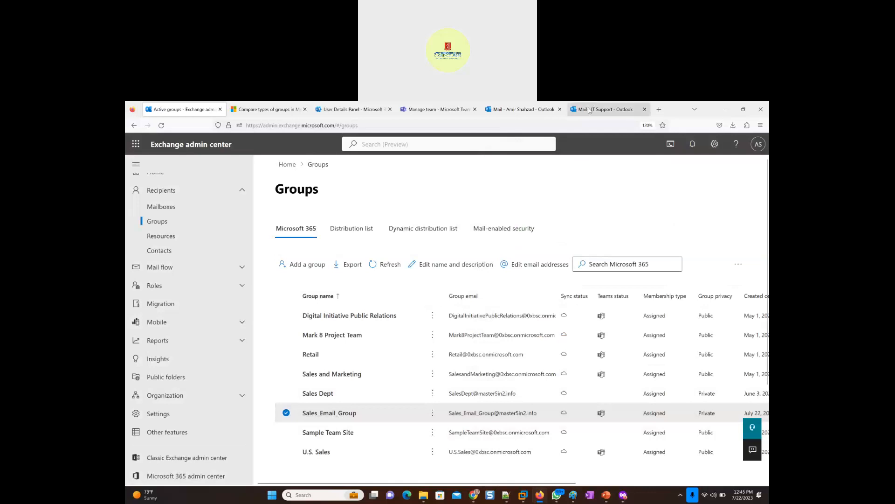
- Start a new email in the admin's Outlook web mailbox and try sales_IT_Group as the recipient, then clear the entry
click(543, 110)
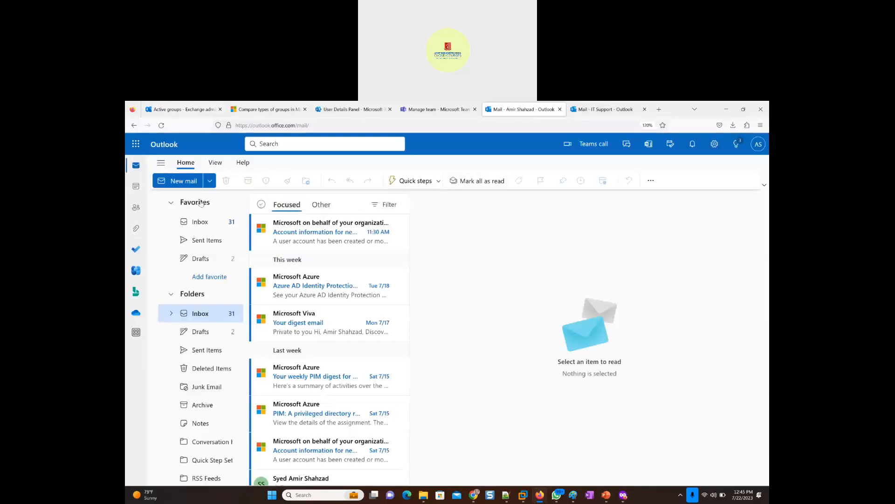
click(178, 182)
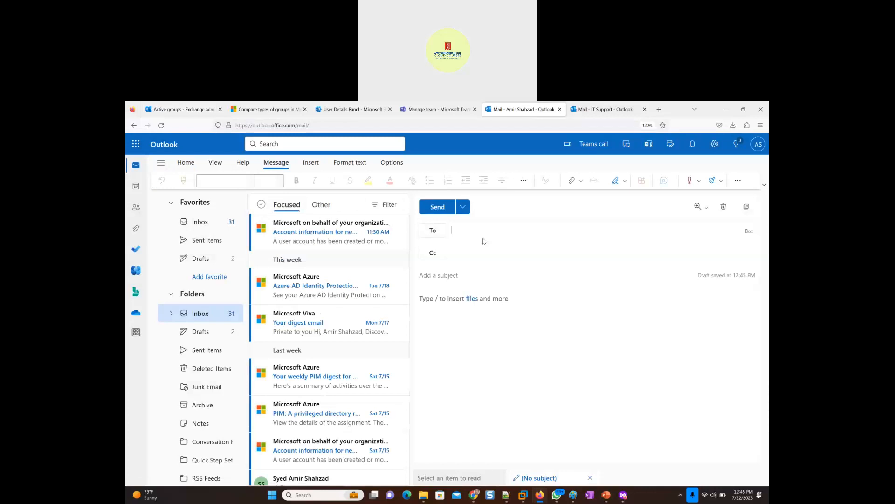
text(sales)
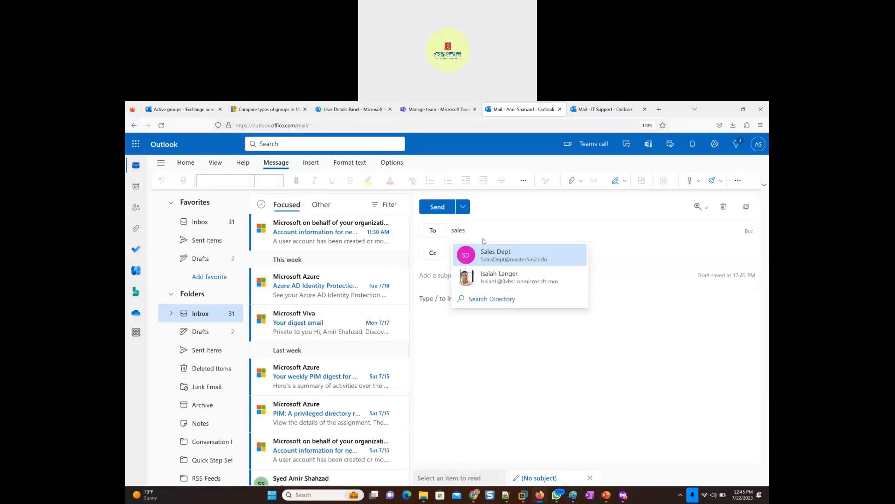
text(_IT)
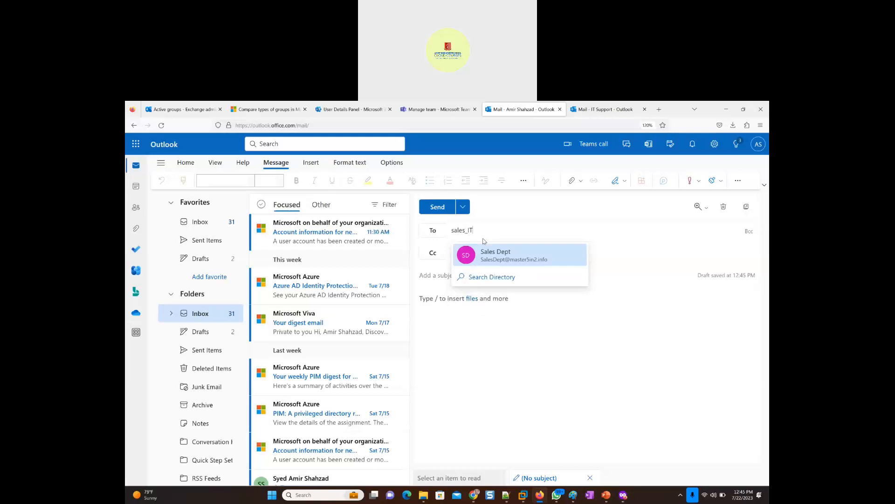
text(_Group)
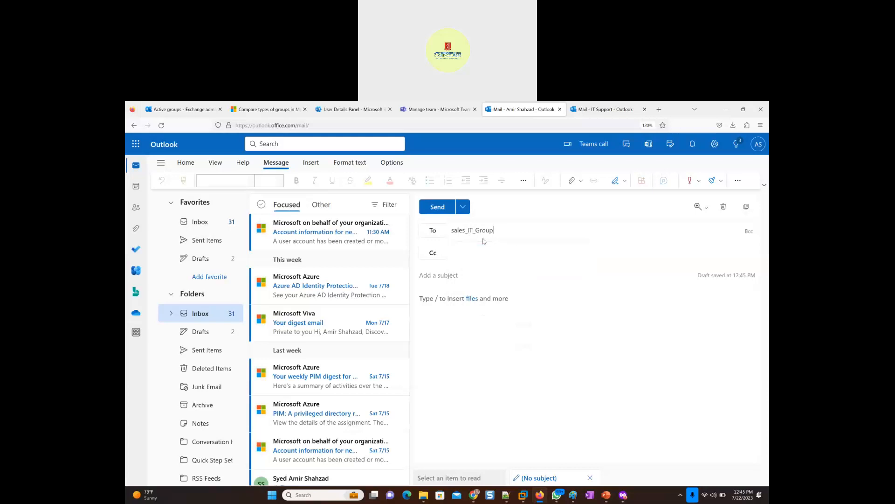
key(ctrl+a)
key(ctrl+c)
key(BackSpace)
- Search for sales_IT_Group in the Default Global Address List, All Groups, All Users and All Distribution Lists when choosing the email's recipient
click(433, 231)
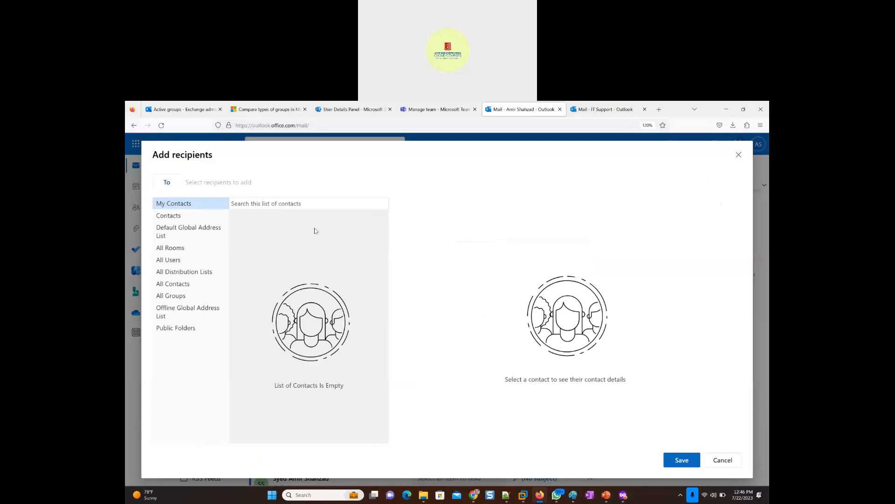
click(197, 234)
click(255, 204)
key(ctrl+v)
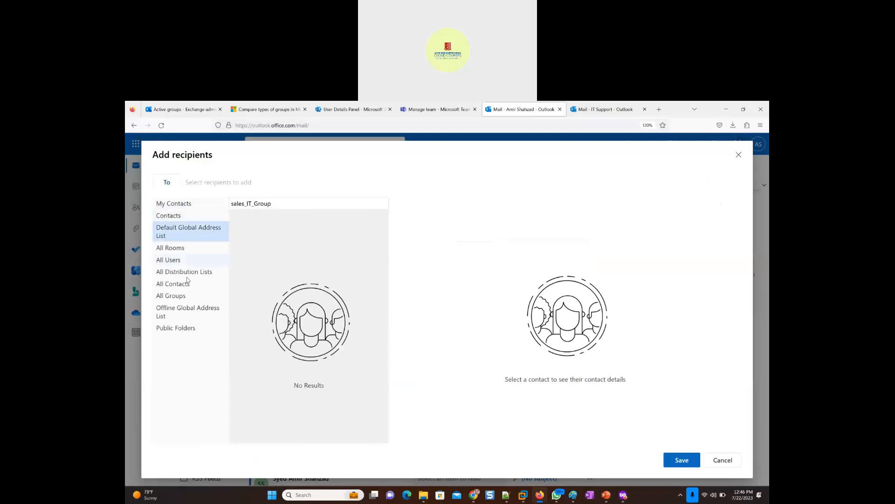
click(179, 299)
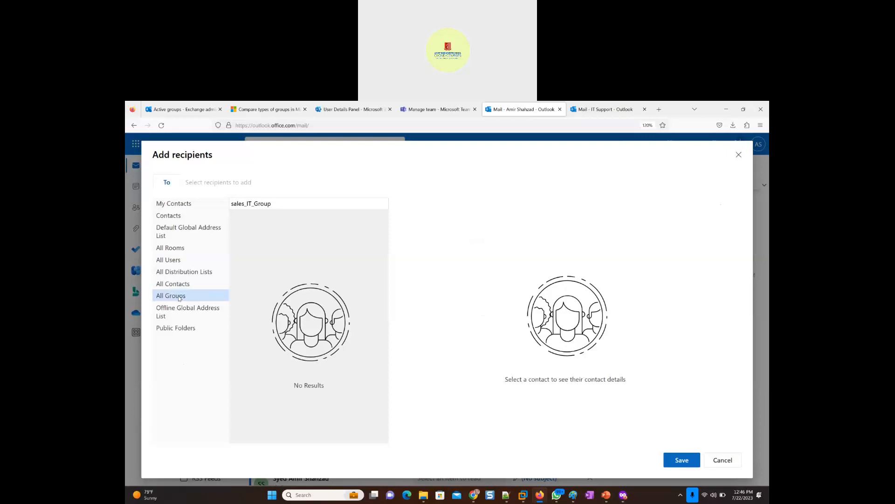
click(173, 261)
click(176, 274)
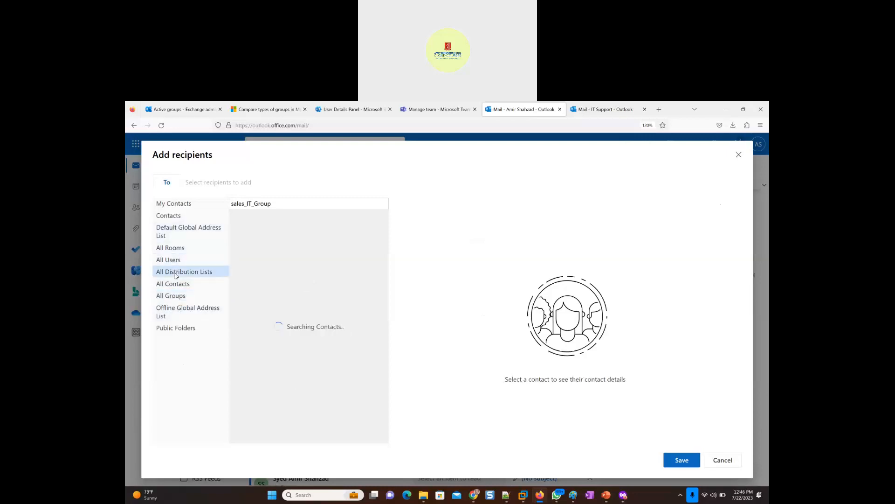
- Search All Distribution Lists for "sale", select Sales_Email_Group and try to save it as the email's recipient
drag(279, 203, 229, 204)
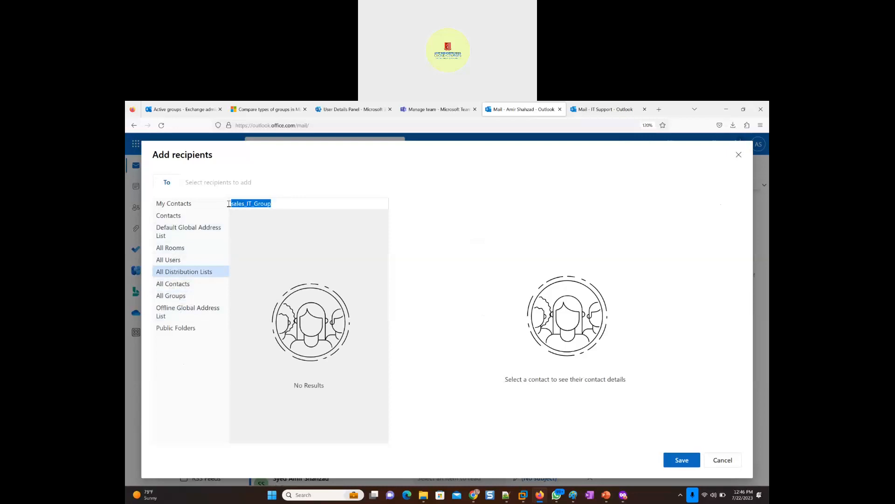
text(sale)
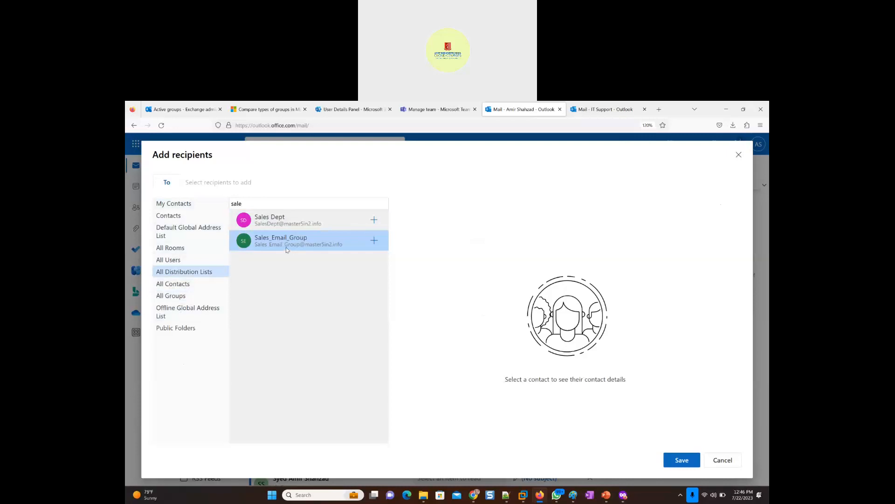
click(283, 244)
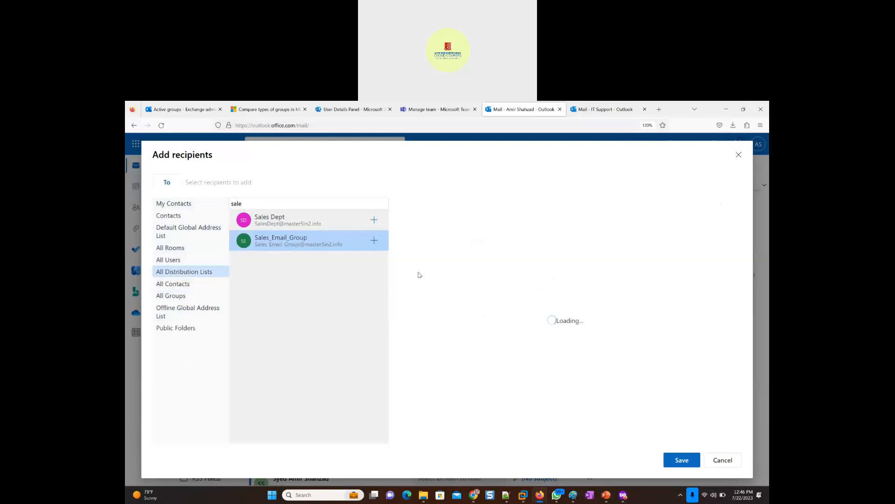
click(682, 460)
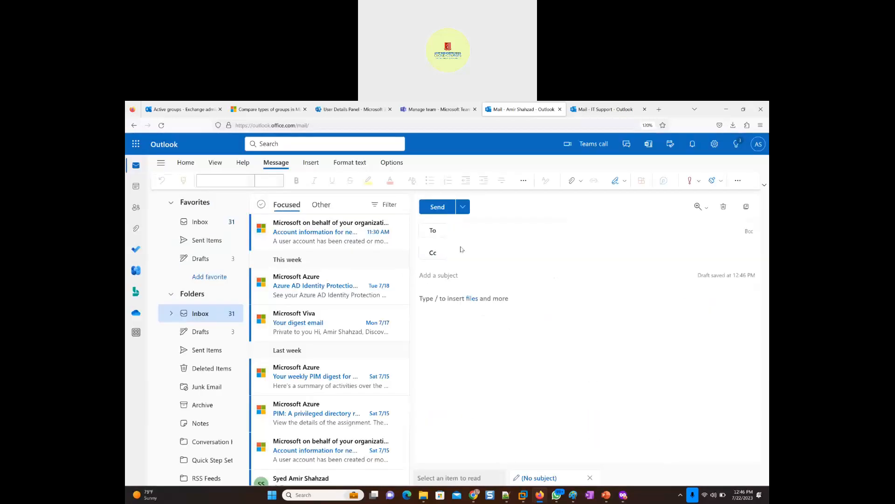
- Add Sales_Email_Group from All Distribution Lists as the email's To recipient, using the search text "sale", and save the selection
click(435, 231)
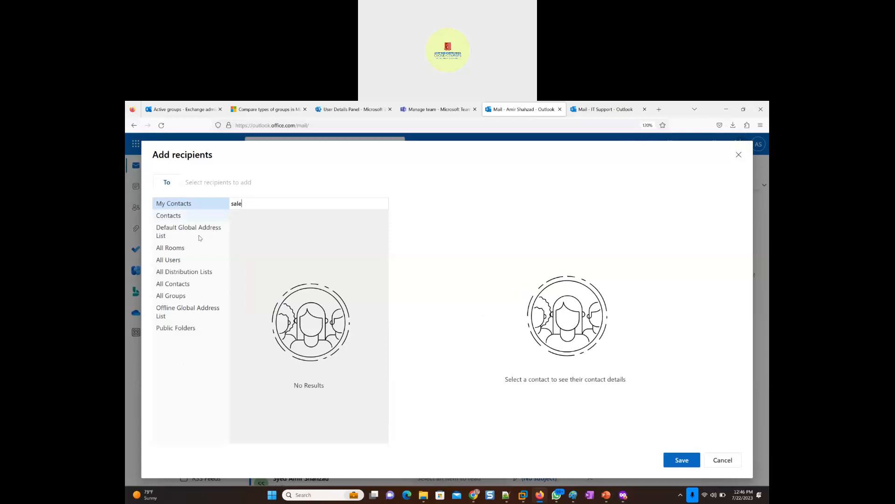
click(219, 272)
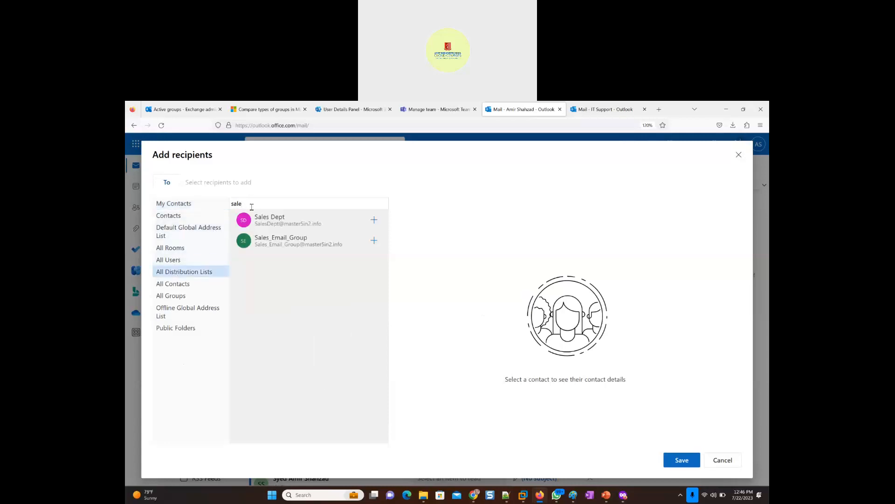
click(373, 241)
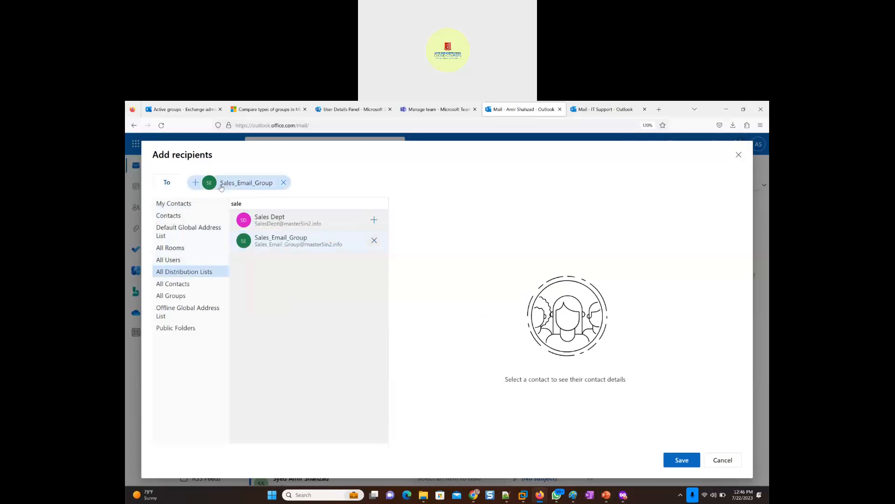
click(674, 464)
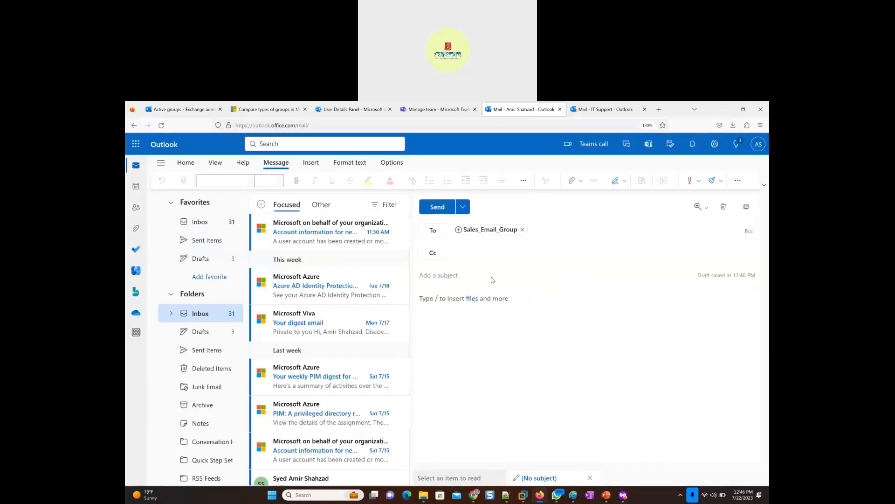
- Enter "Testing 2" as both the subject and the message body, and send the email to the group
click(462, 277)
text(Test)
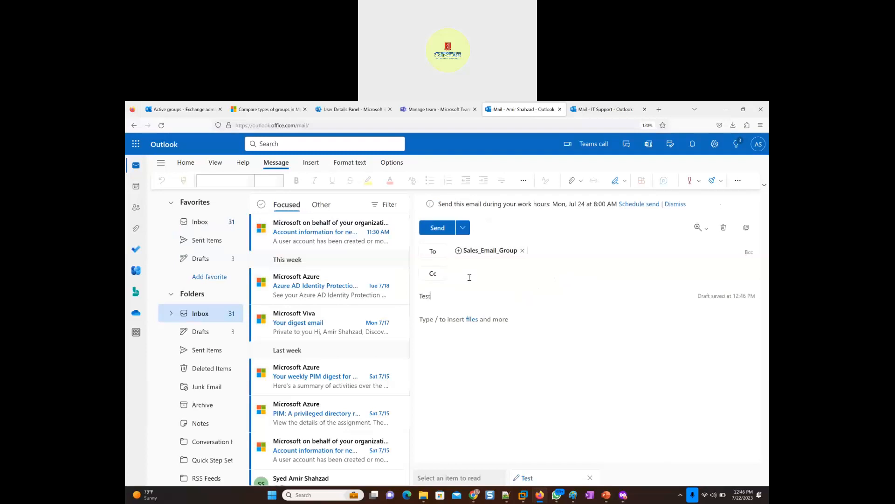
text(ing 2)
key(Tab)
text(Testing 2)
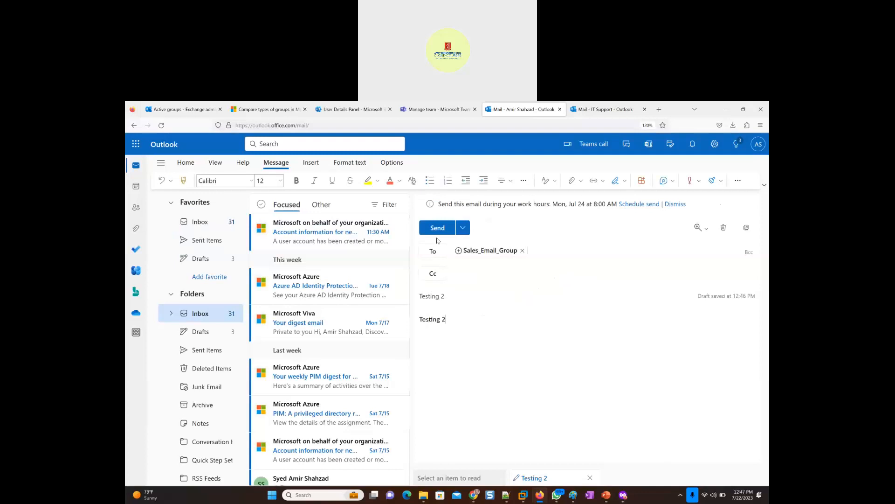
click(431, 230)
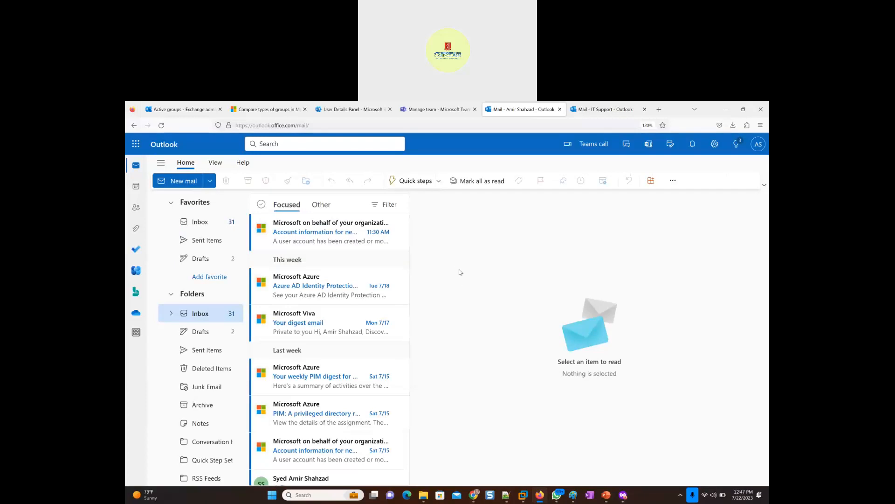
- In the private window, check which account is signed in, open its Outlook mailbox and read the Sales_Email_Group welcome message
key(alt+Tab)
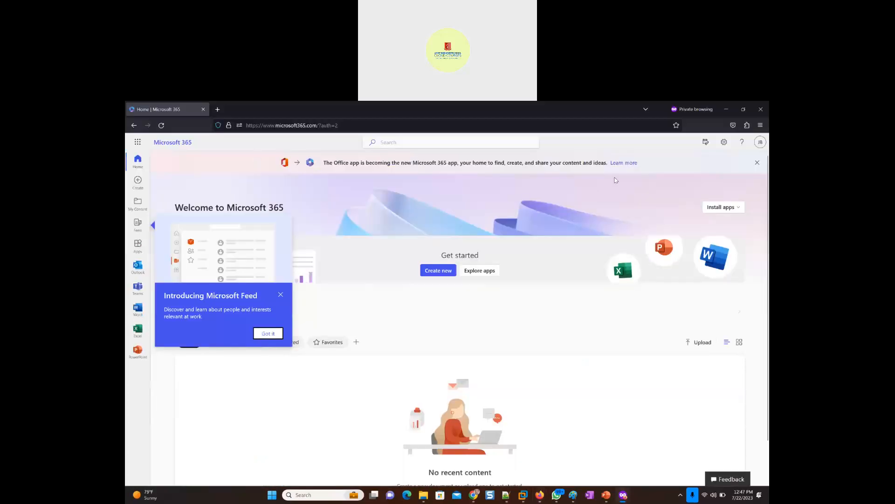
click(761, 143)
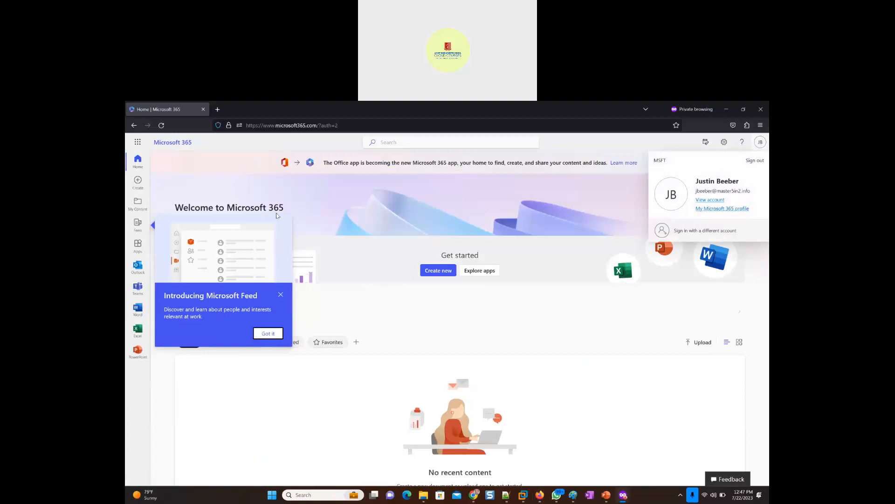
click(138, 269)
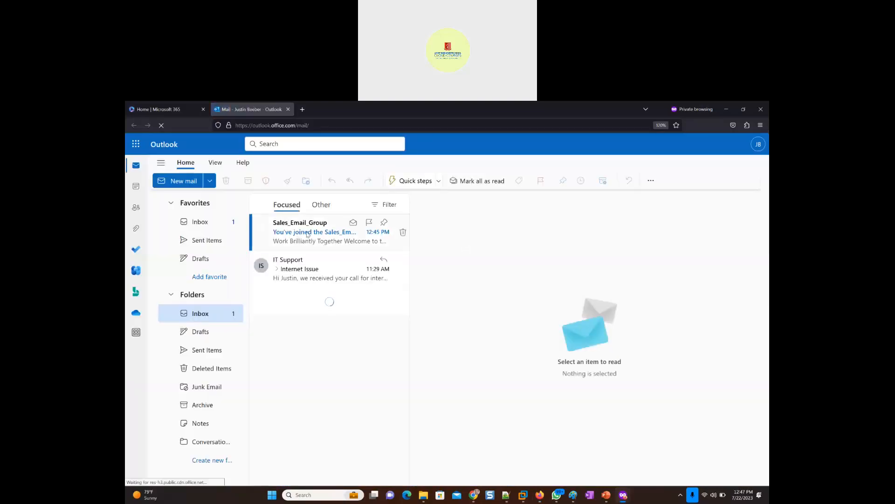
click(310, 231)
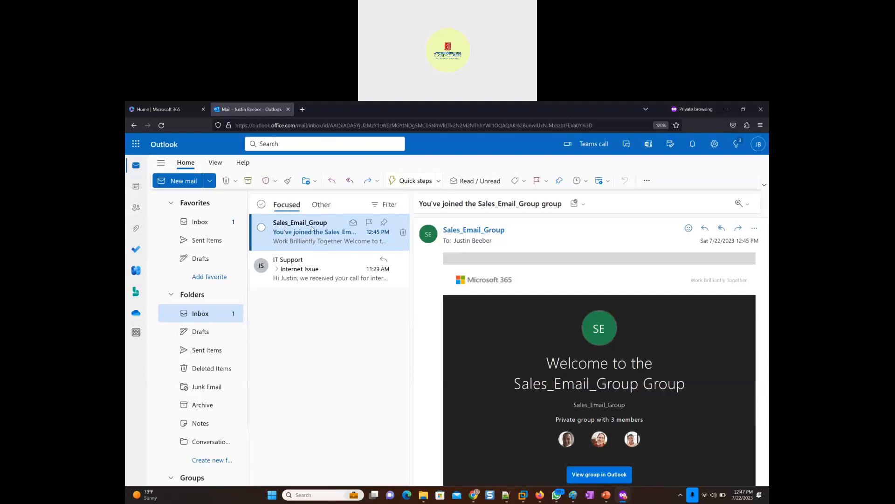
- Return to the new member's inbox and reload it to check for the test email sent to the group
click(201, 222)
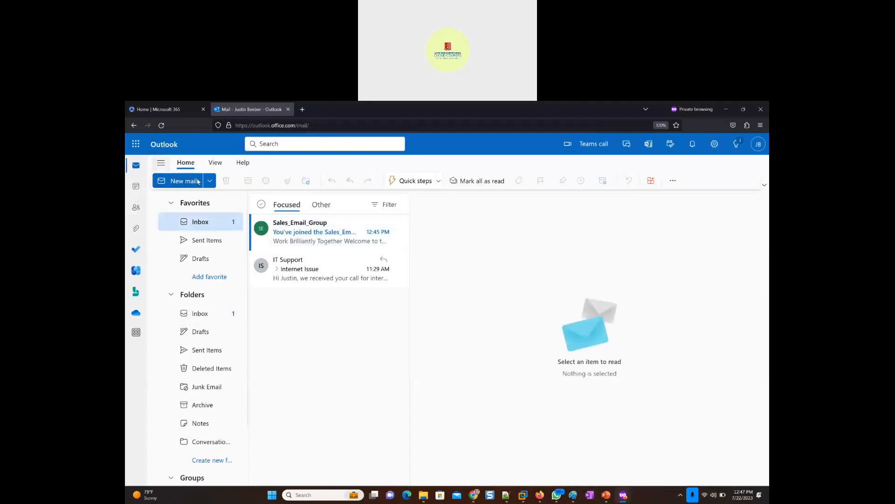
click(162, 126)
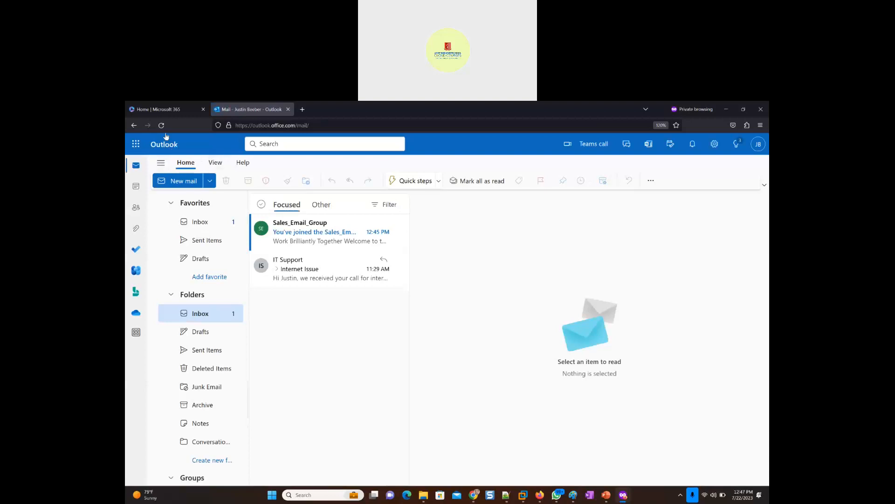
click(162, 128)
- Switch to Teams in the Windows 11 x64 virtual machine and open the General channel of Sales_Email_Group
key(alt+Tab)
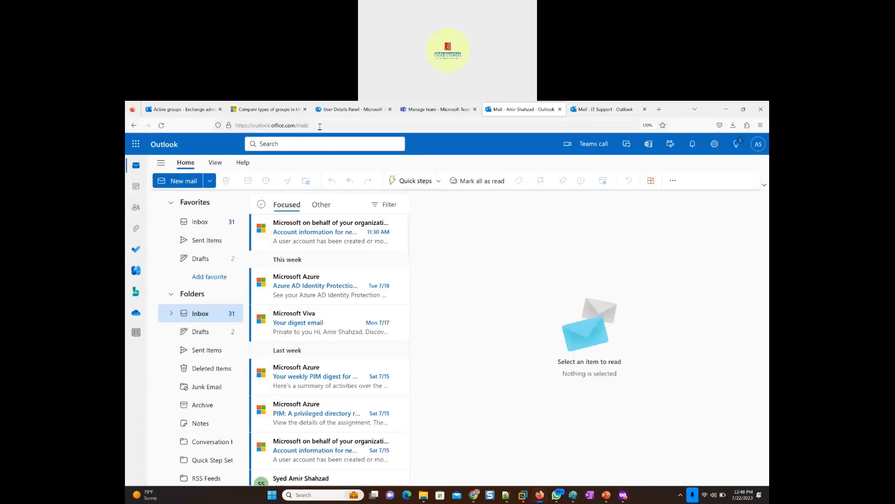
click(169, 110)
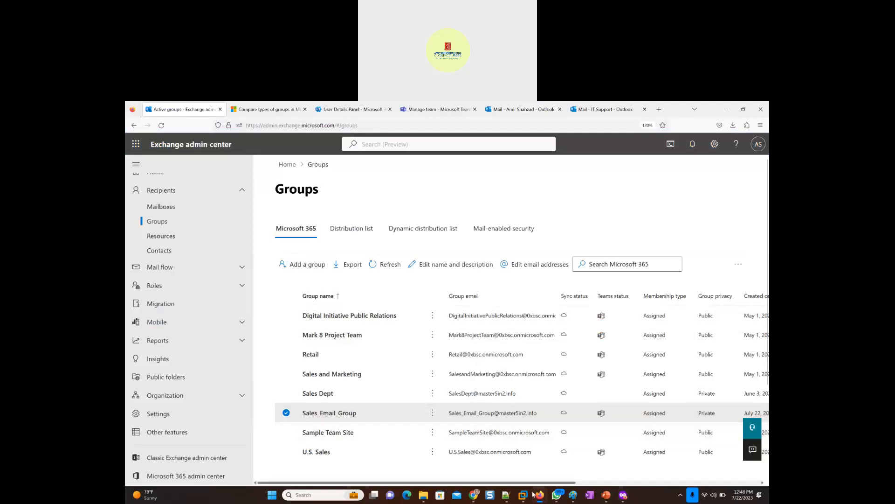
mouse_move(524, 499)
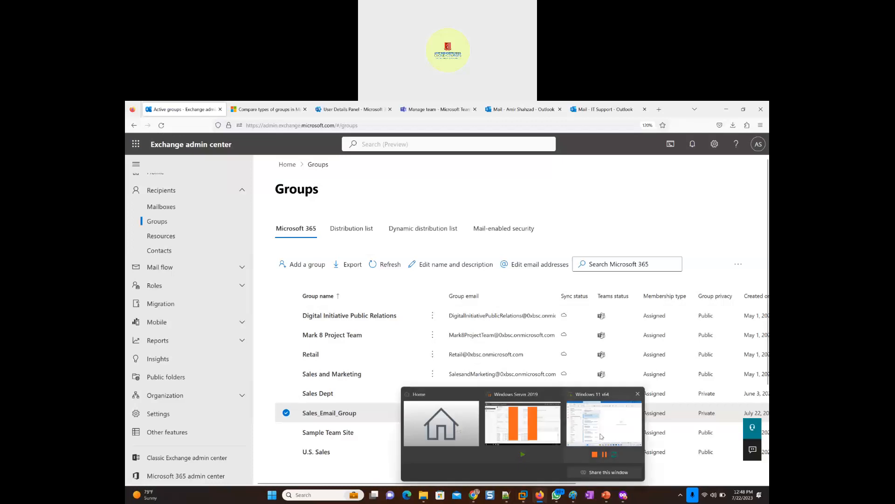
click(601, 436)
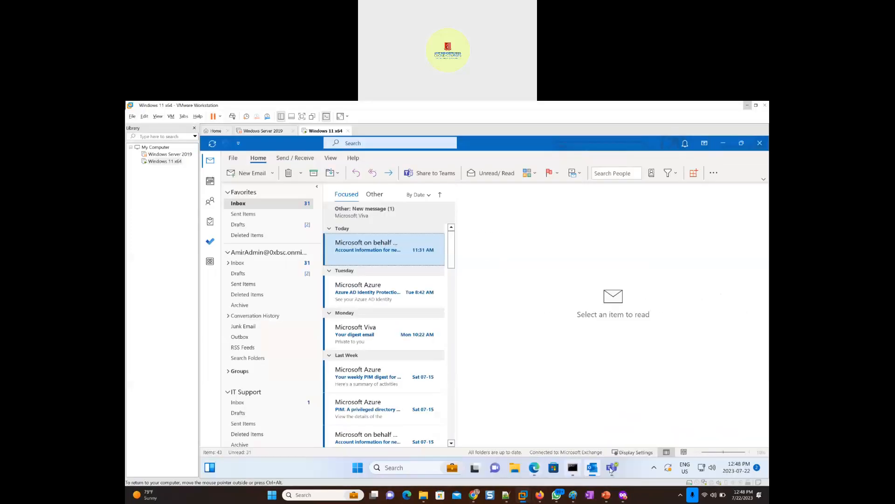
click(613, 467)
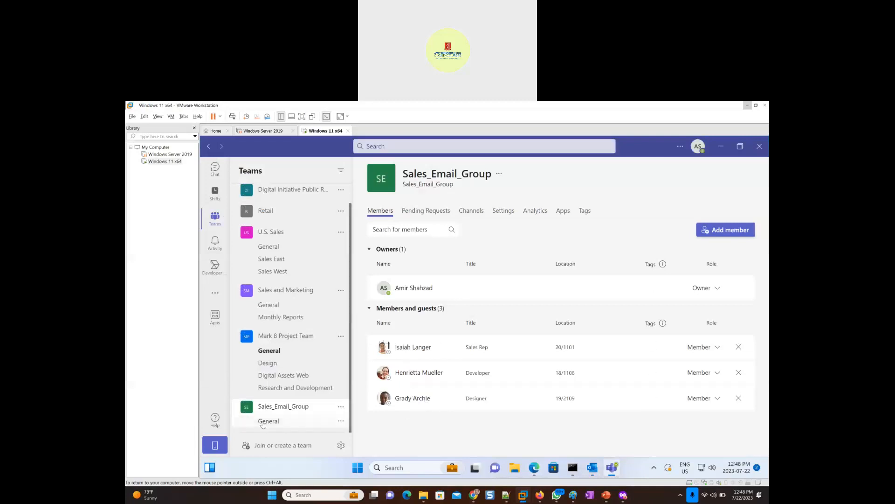
click(273, 363)
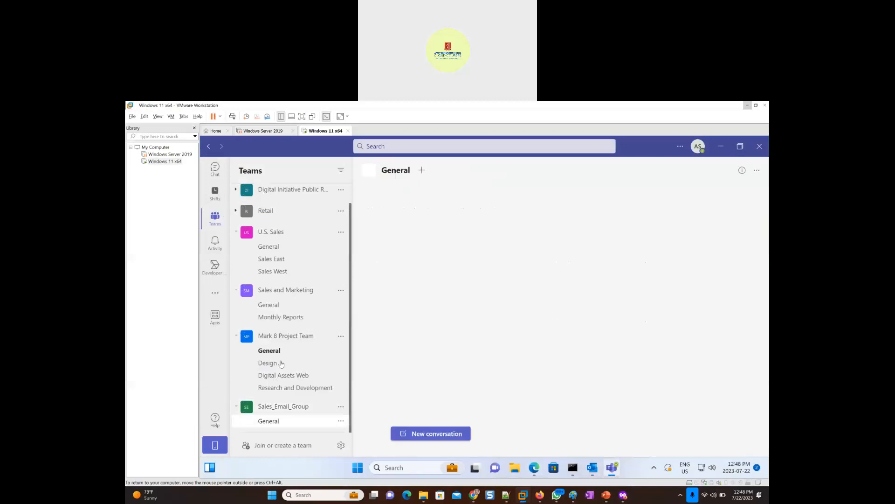
click(277, 421)
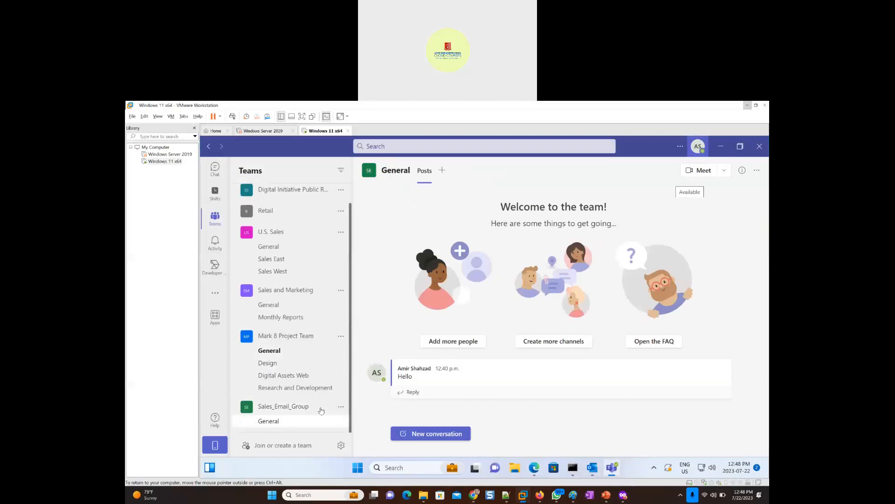
- Open team management for Sales_Email_Group and expand its members and guests to check for the newly added user
click(341, 408)
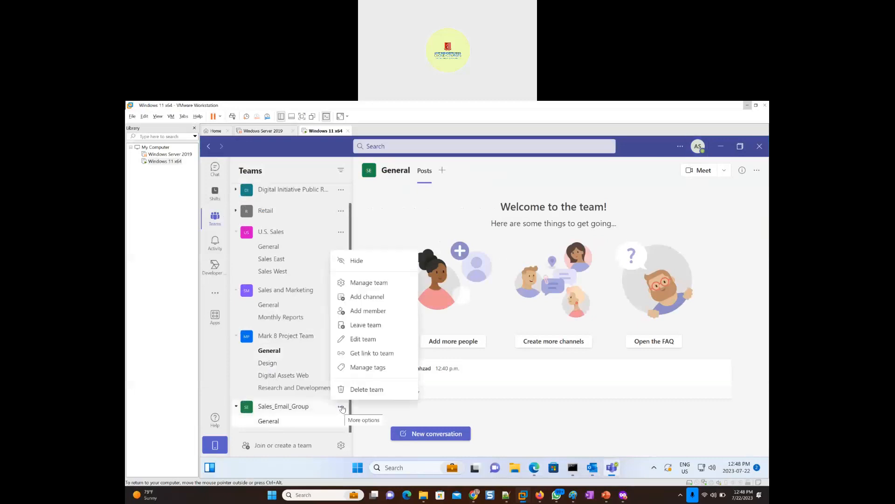
click(372, 286)
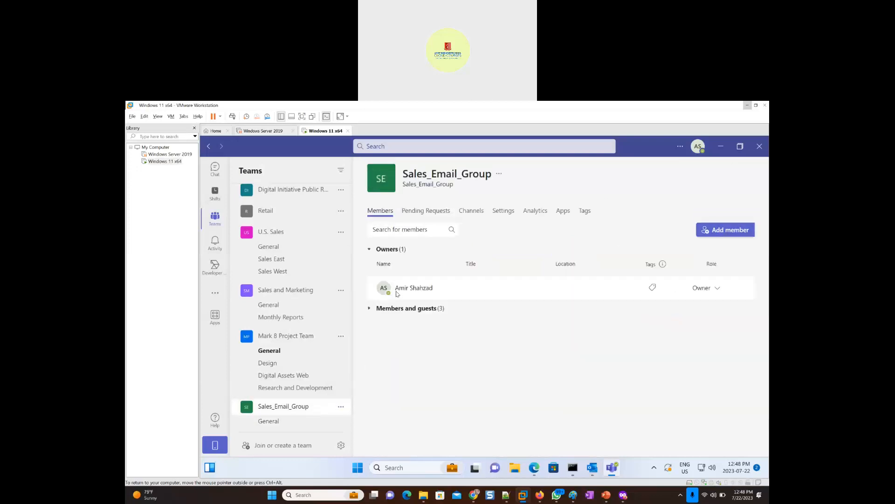
click(370, 309)
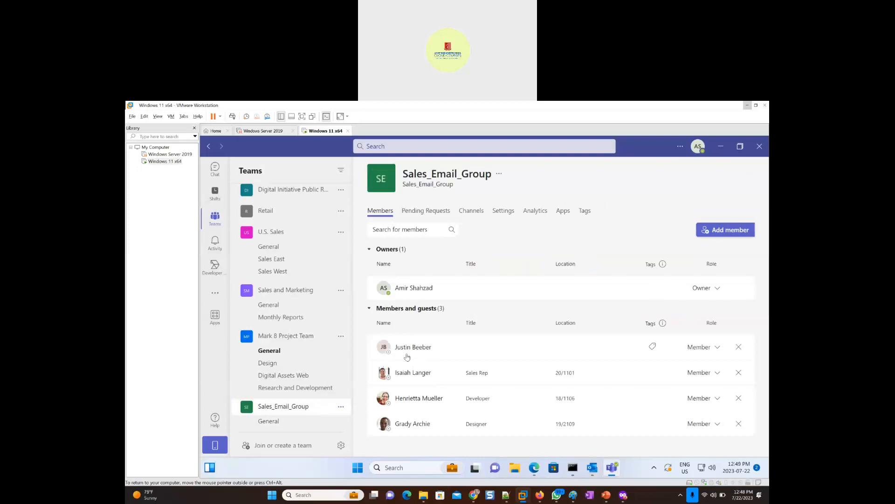
- Post "Hi There" as a new conversation in Sales_Email_Group's General channel and minimize the virtual machine
click(274, 424)
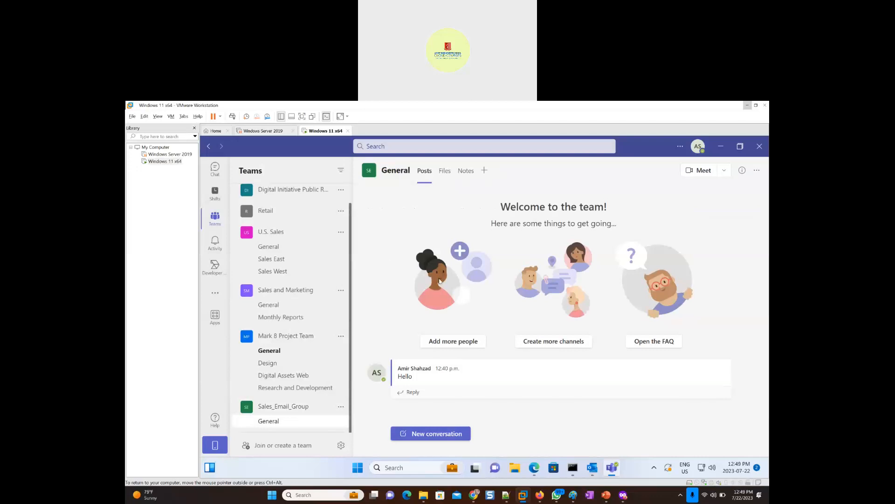
click(430, 434)
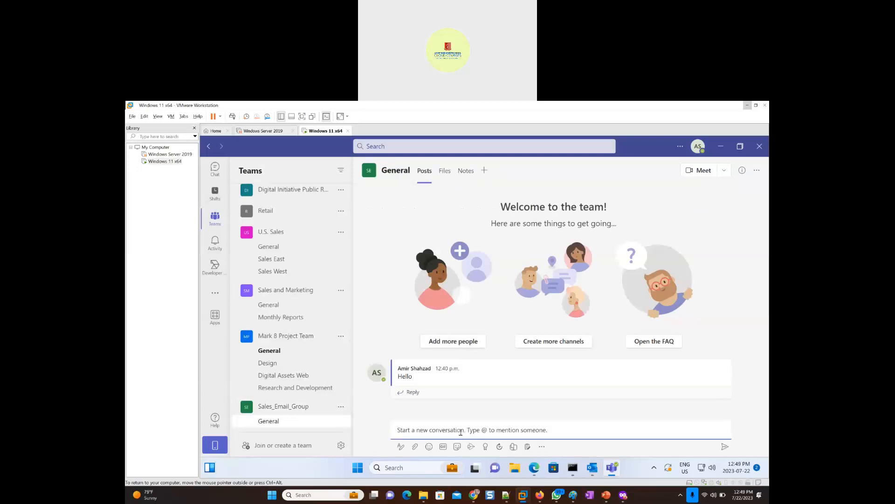
text(Hi There)
key(Return)
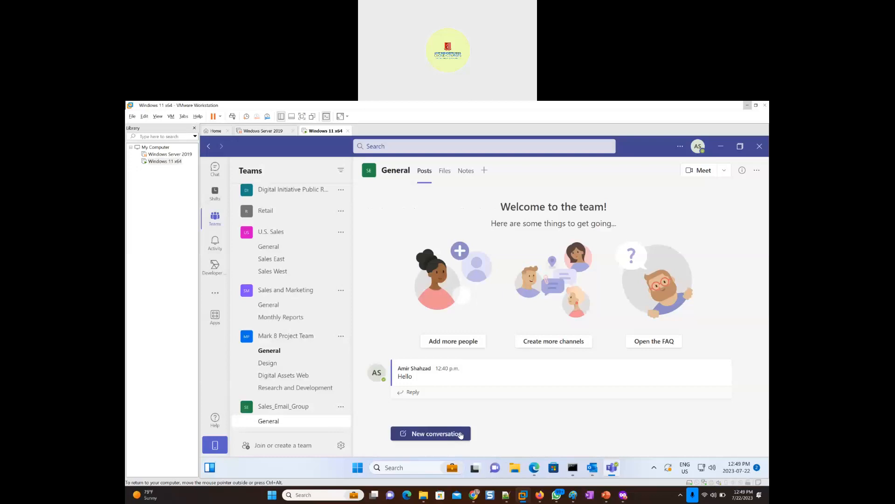
click(748, 107)
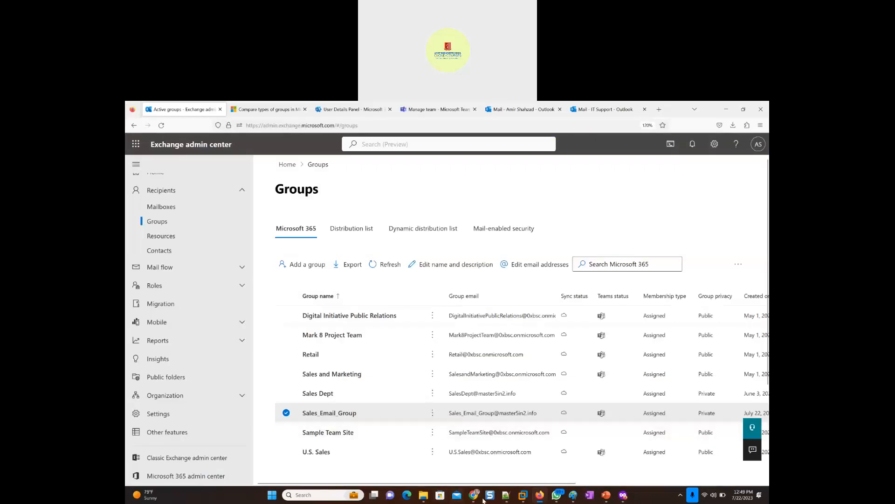
- Open Teams from the new member's Outlook in the private browser window, allowing login.microsoftonline.com cookies and continuing the account security sign-in
mouse_move(540, 500)
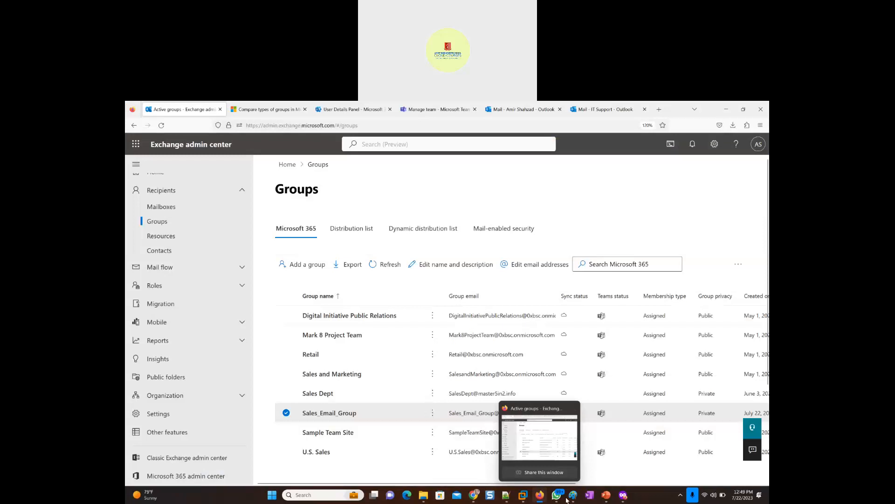
mouse_move(626, 500)
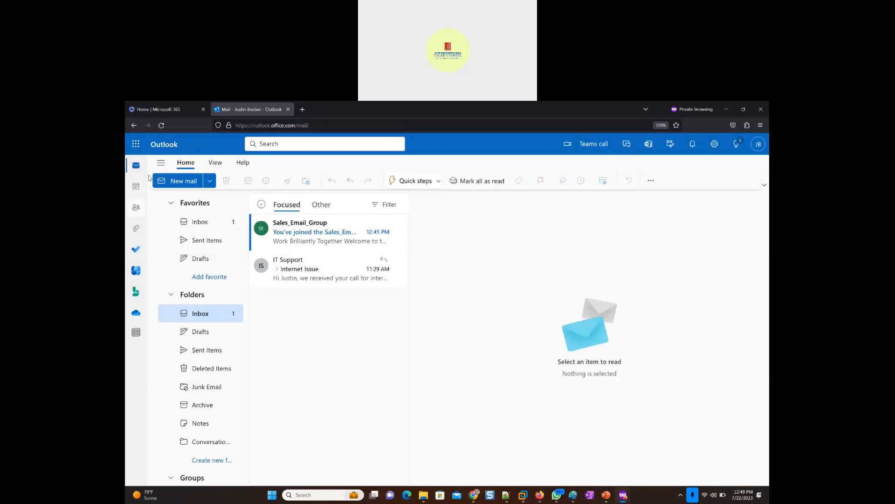
click(135, 146)
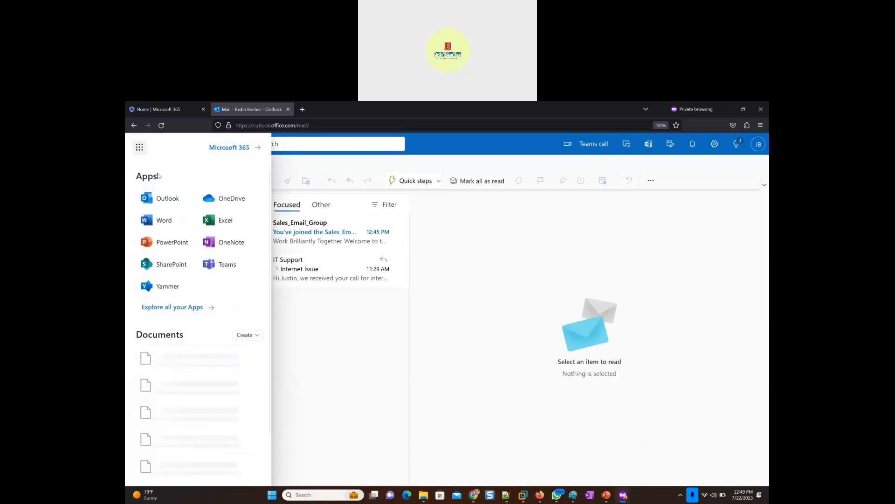
click(217, 269)
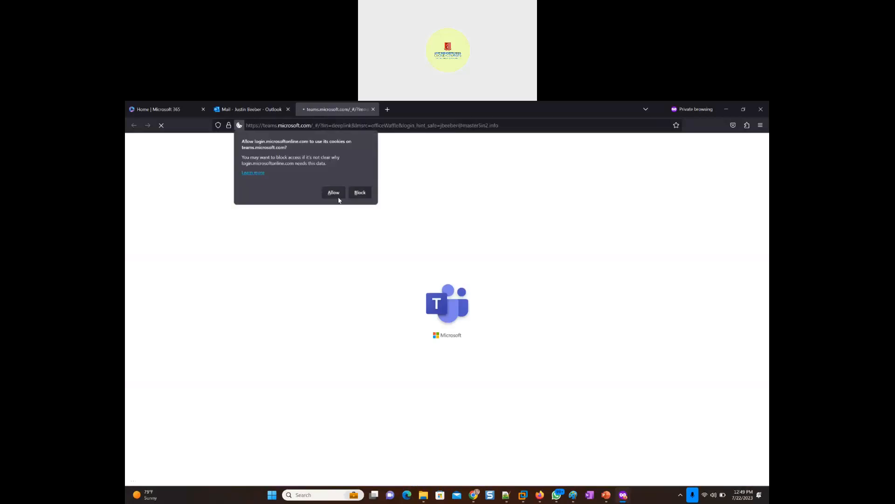
click(334, 193)
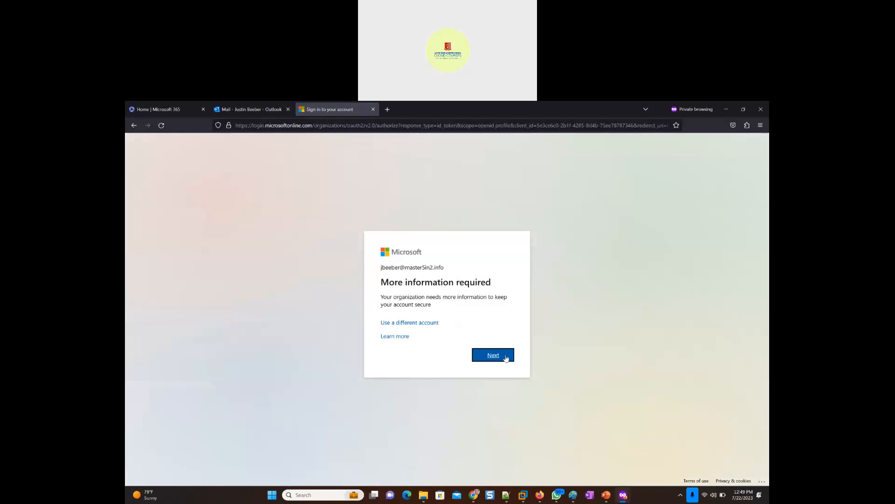
click(505, 358)
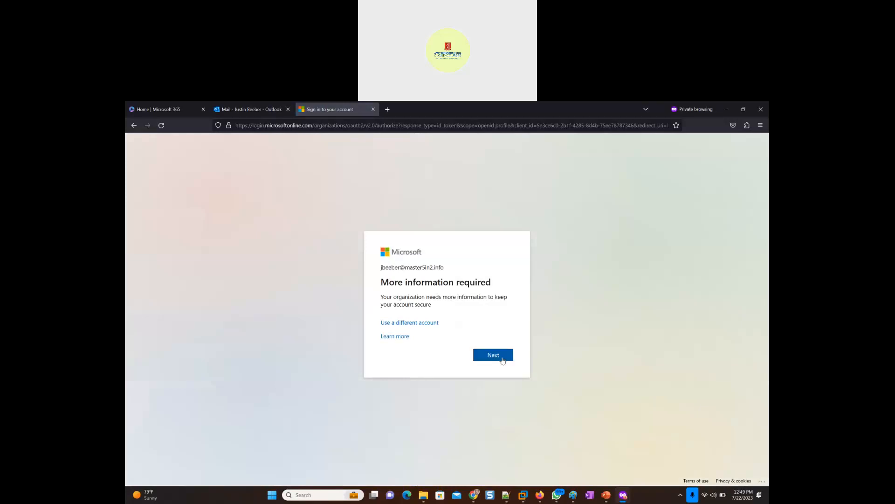
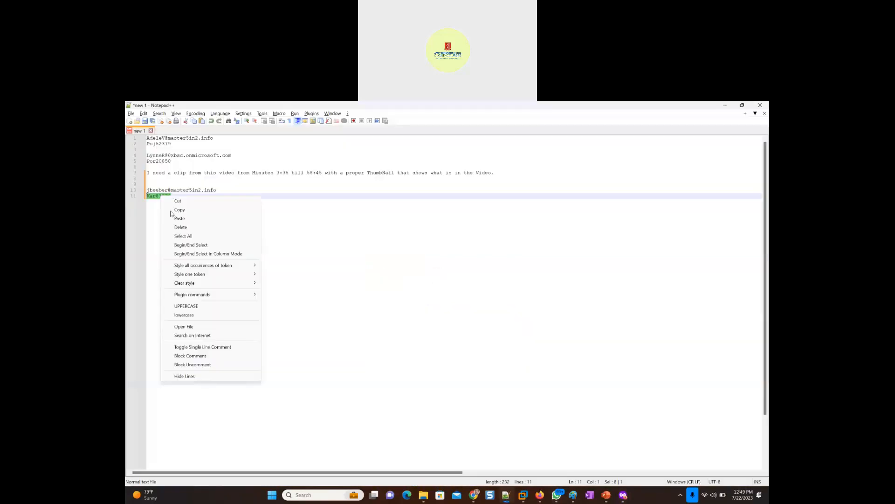
- Copy the new member's account password from the last line of the Notepad++ note
click(174, 210)
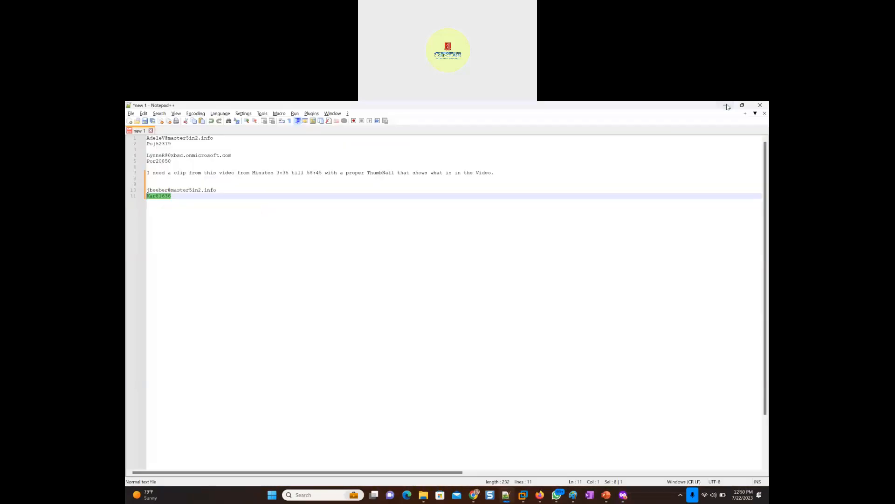
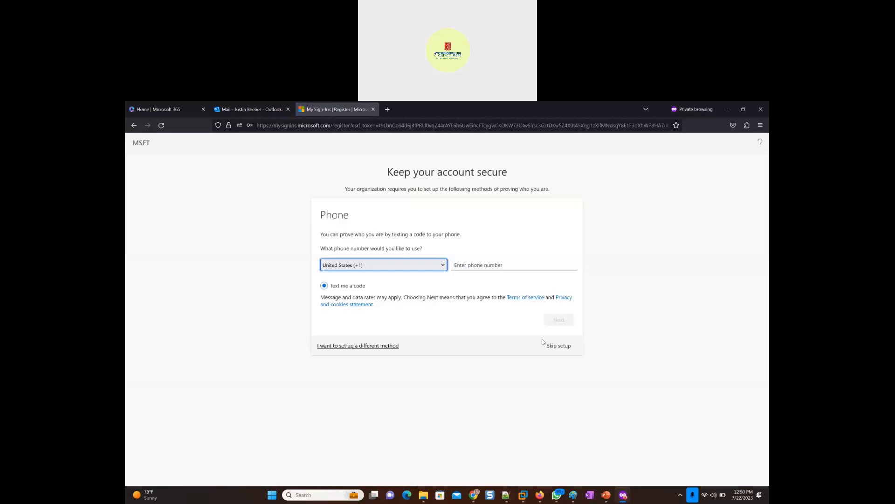
- Skip the phone security setup and dismiss the Teams desktop notification prompt and welcome tour
click(557, 347)
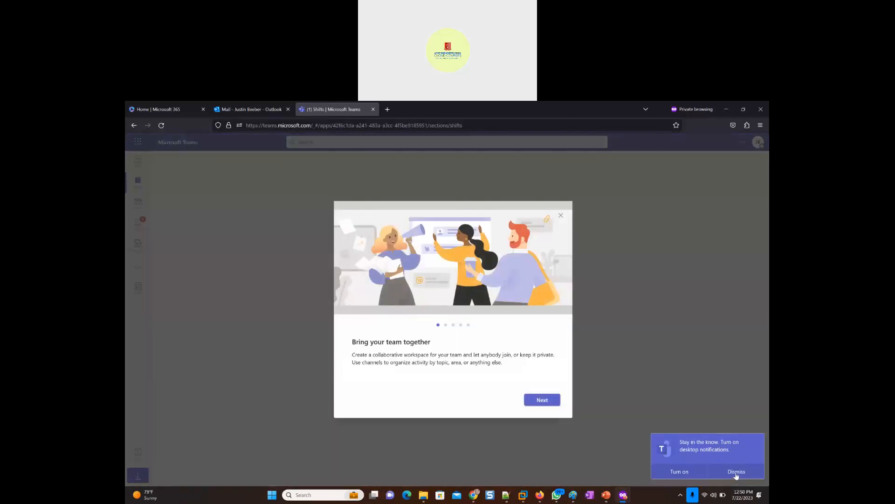
click(737, 472)
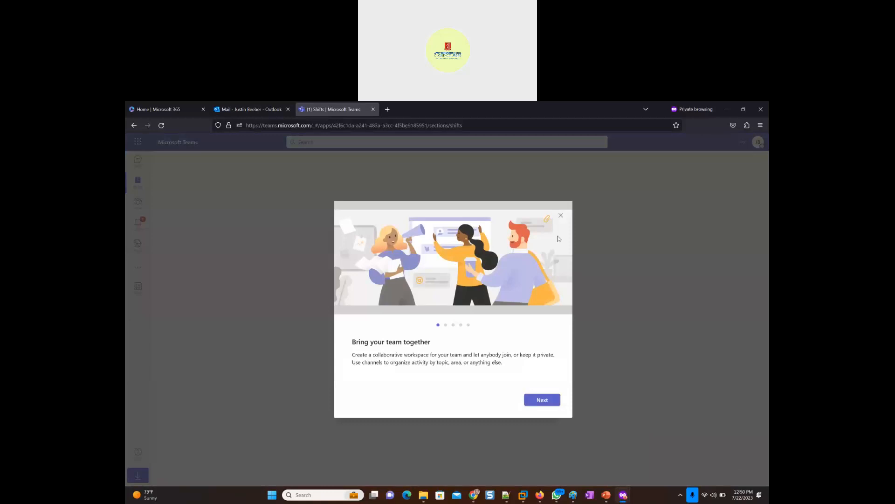
click(560, 217)
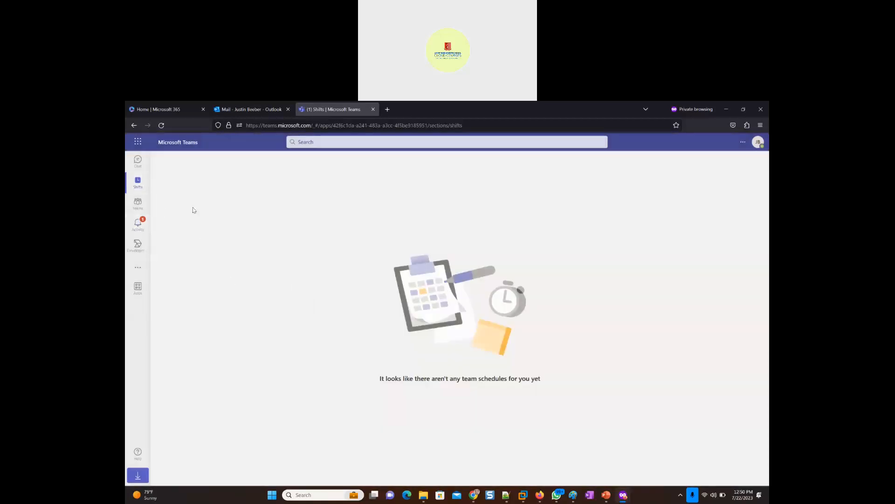
- Open the Sales_Email_Group General channel from the activity feed and reply "Hello" to the "Hi There" post
click(140, 226)
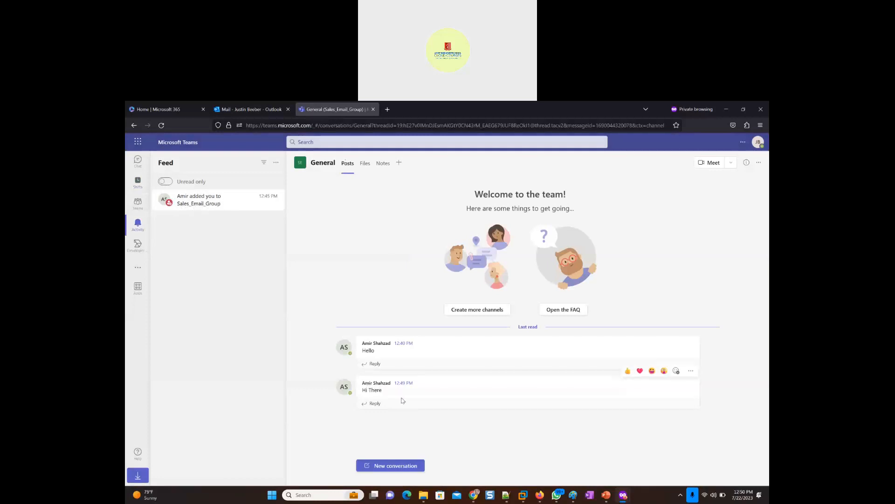
click(373, 403)
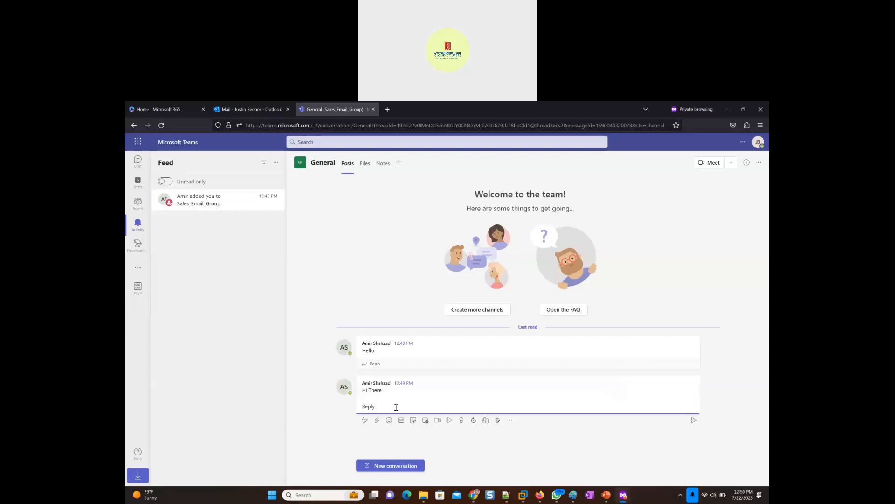
text(Hello)
key(Return)
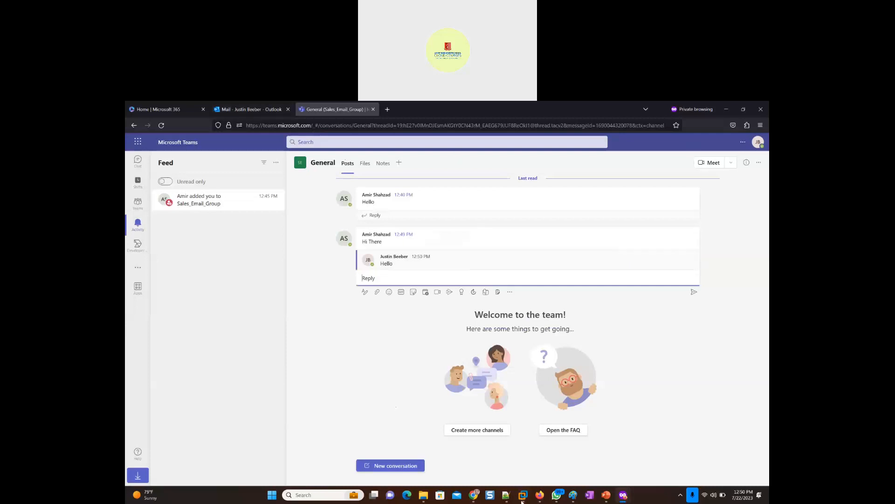
- Check the Sales_Email_Group General channel in the Windows 11 x64 virtual machine for the reply, and return to the Exchange admin center
mouse_move(527, 501)
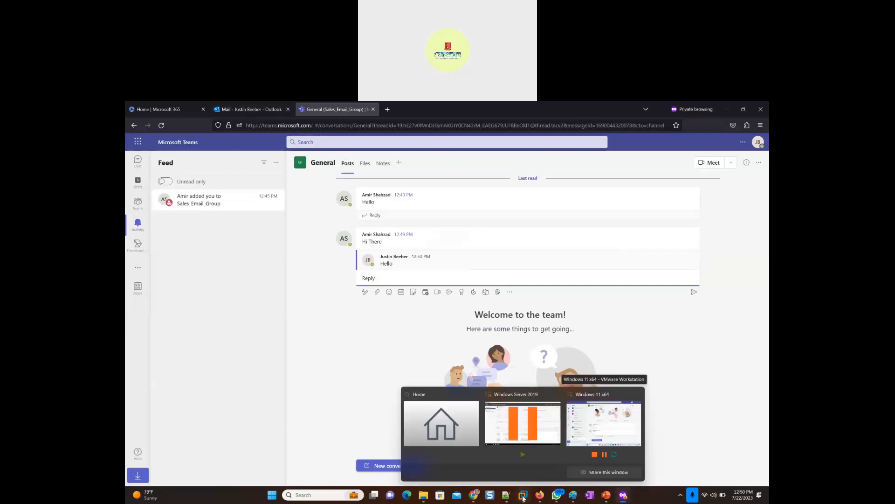
click(590, 429)
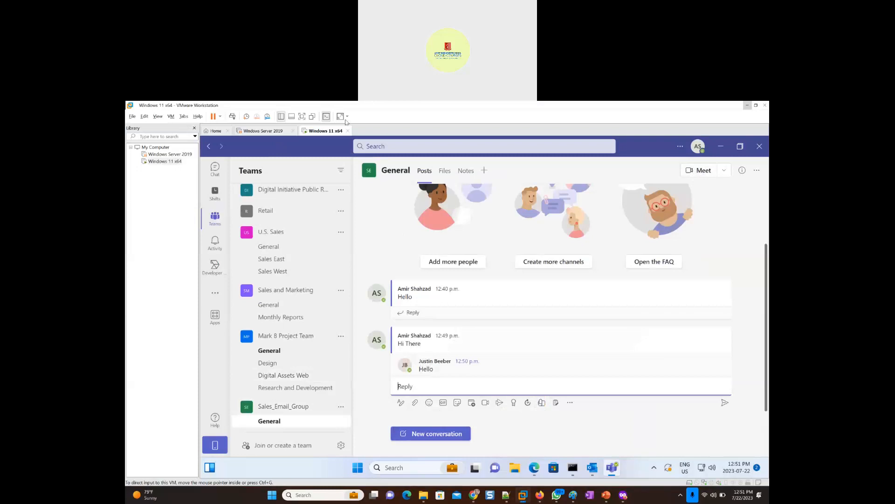
click(747, 107)
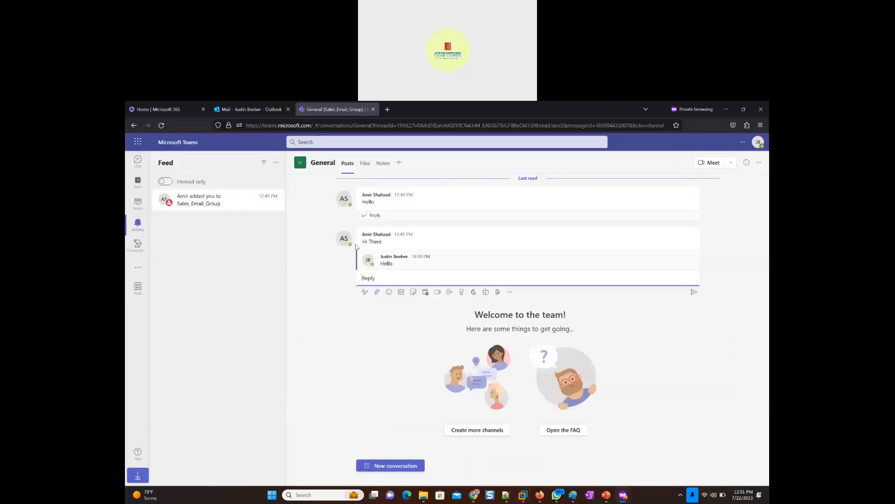
click(726, 110)
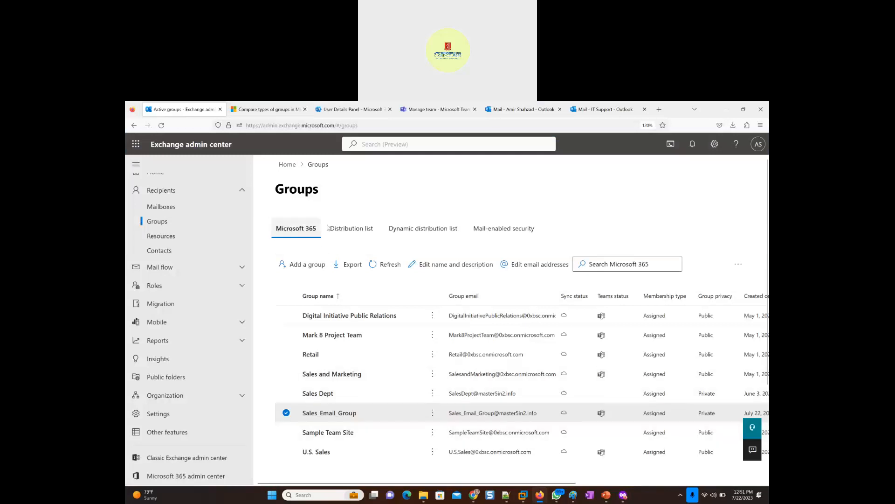
- Start adding a new group from the distribution lists, choosing Distribution as the group type
click(350, 233)
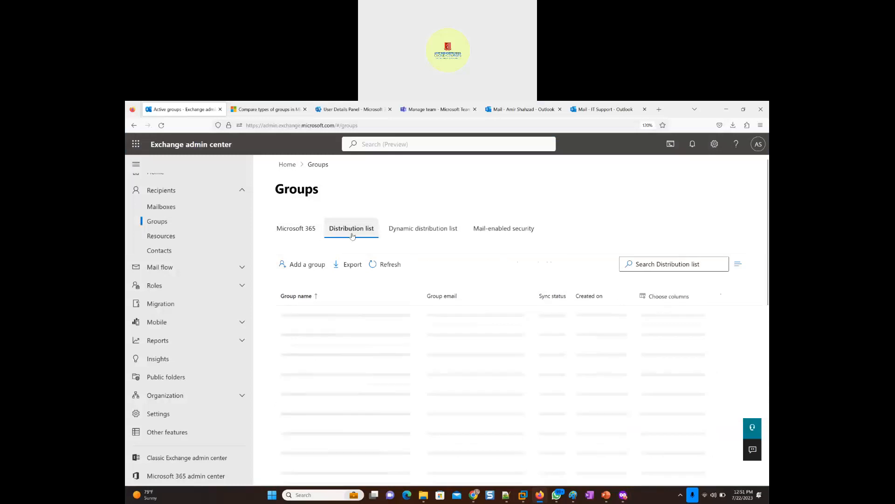
click(297, 268)
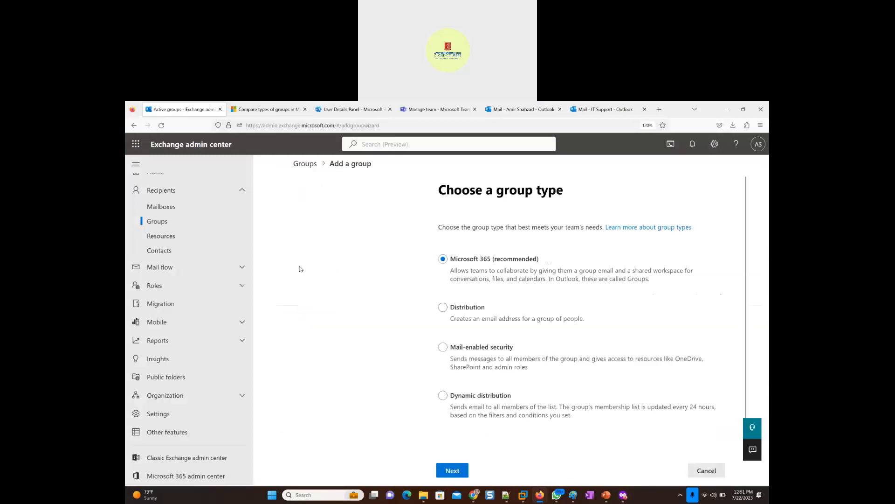
click(459, 309)
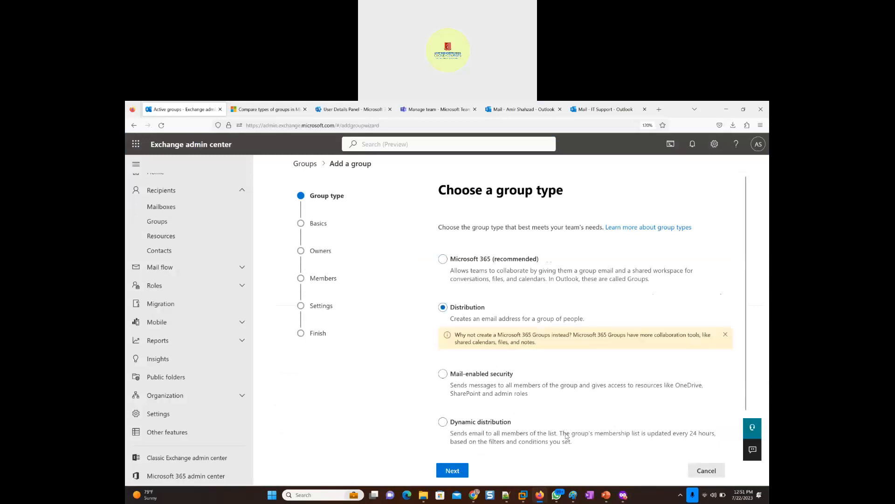
click(458, 471)
- Enter Marketing_DistributionList_Group as both the name and the description of the new group
click(475, 270)
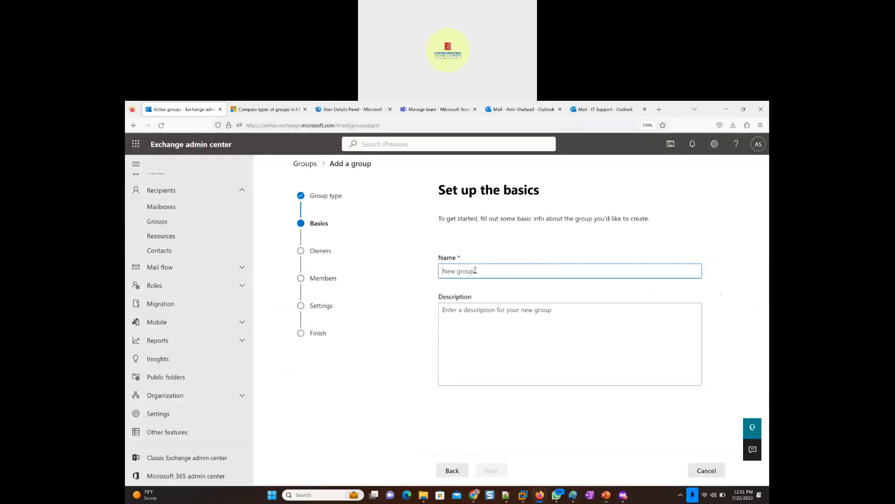
text(Marketing_DistributionList_Group)
double_click(474, 271)
key(ctrl+c)
click(477, 324)
key(ctrl+v)
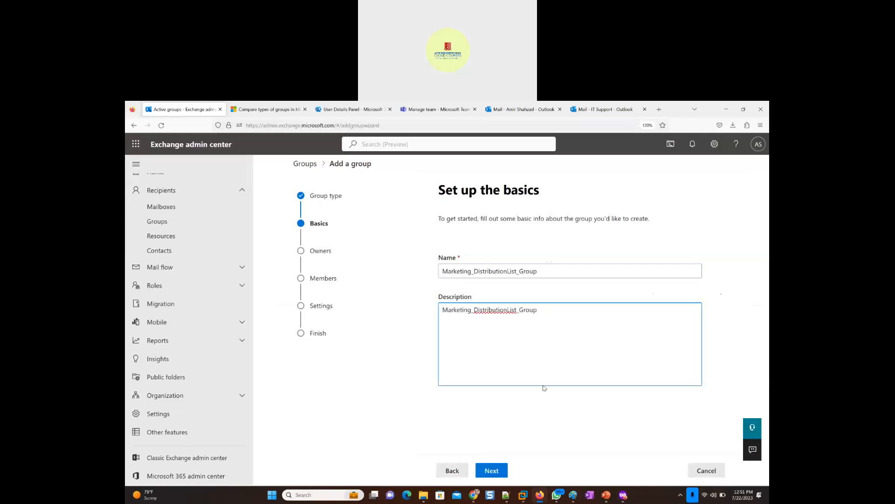
click(503, 473)
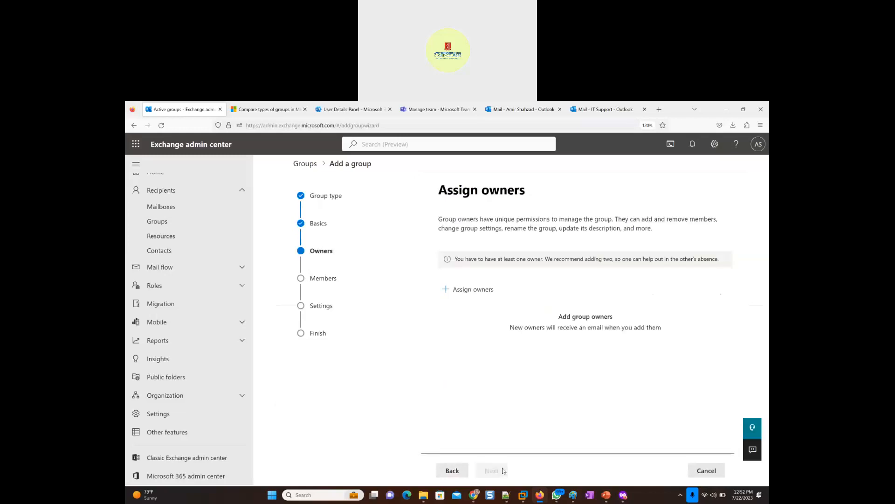
- Assign the administrator's onmicrosoft.com account as owner of the new group and proceed to its members
click(462, 294)
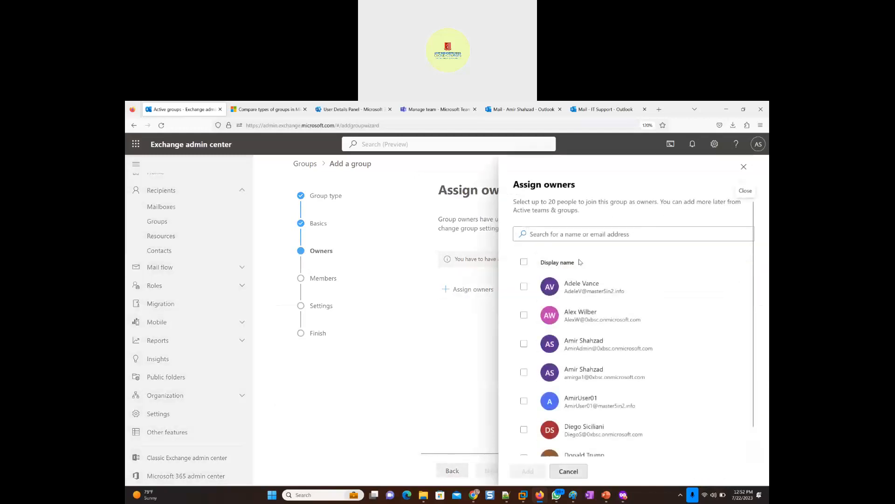
click(571, 350)
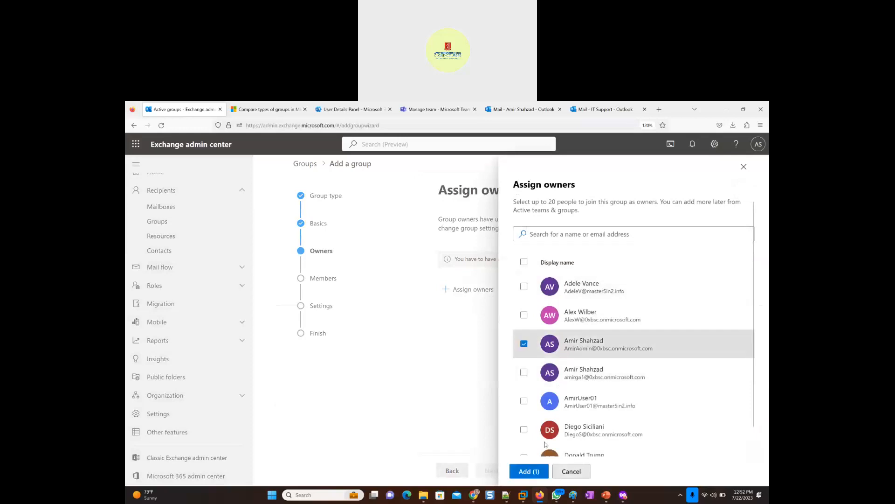
click(528, 471)
click(324, 280)
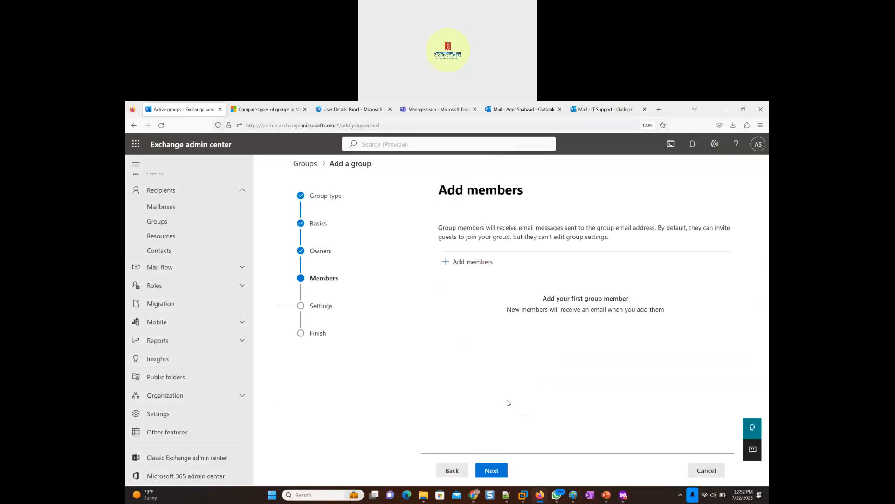
click(493, 472)
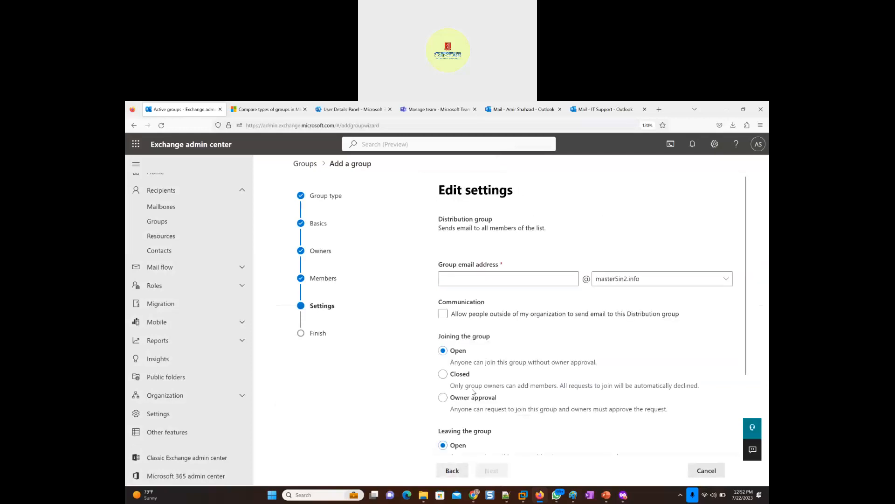
click(452, 470)
- Search the user list for the person recently added to Sales_Email_Group and select that account as a group member
click(455, 264)
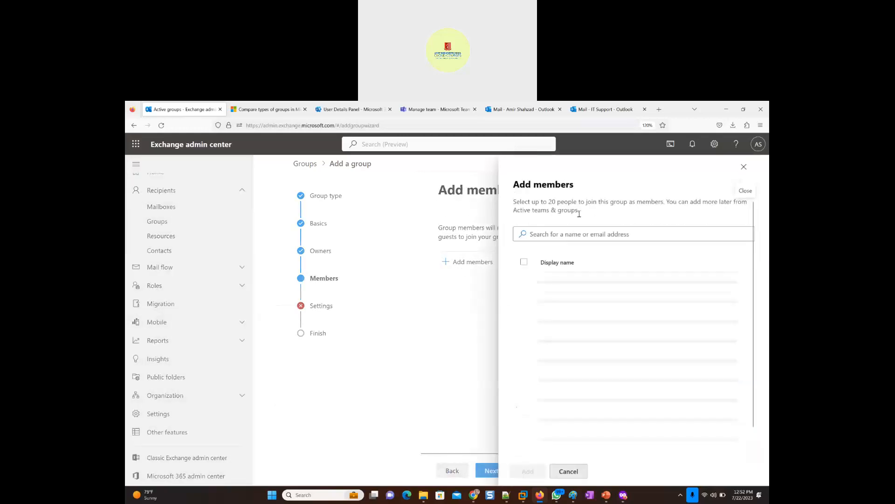
click(577, 234)
text(jus)
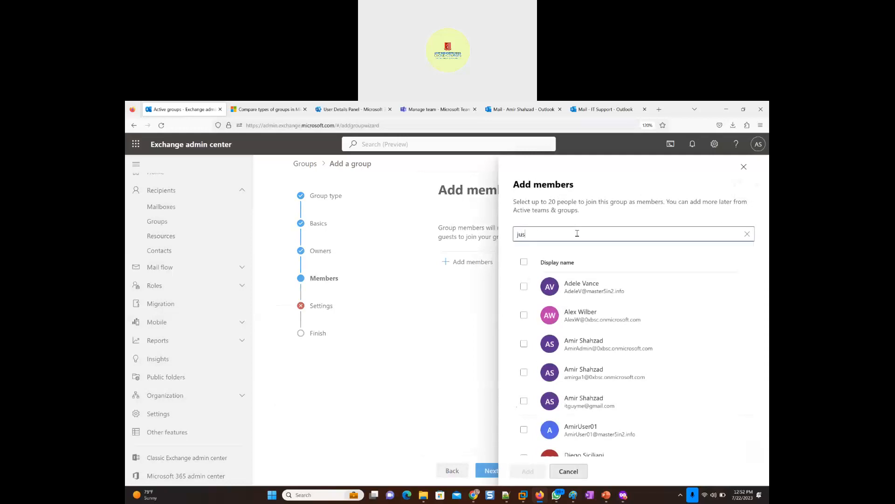
text(t)
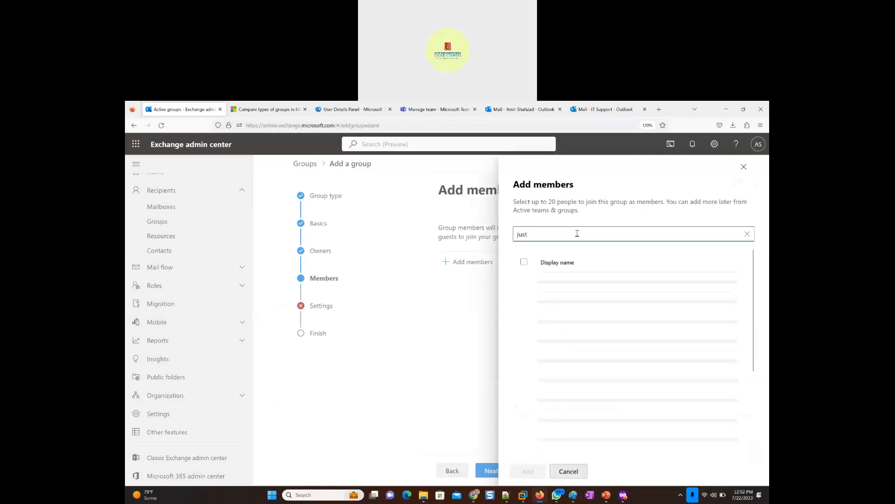
click(565, 293)
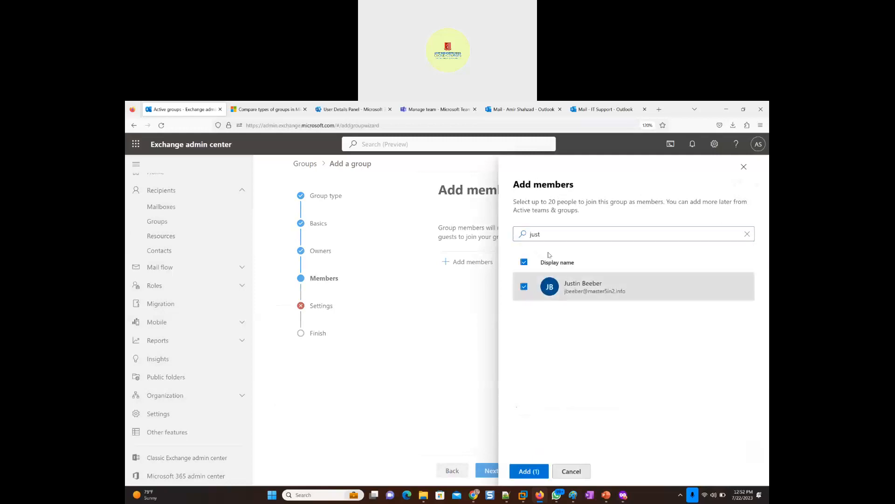
- Search for "ale", select the matching user as a second member, and add both members to the group
click(515, 234)
drag(549, 234, 492, 234)
text(alex)
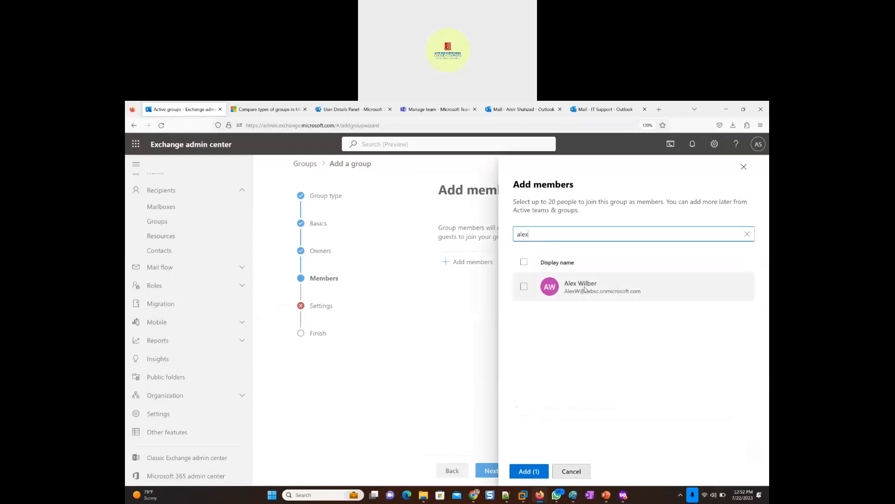
click(541, 287)
click(527, 475)
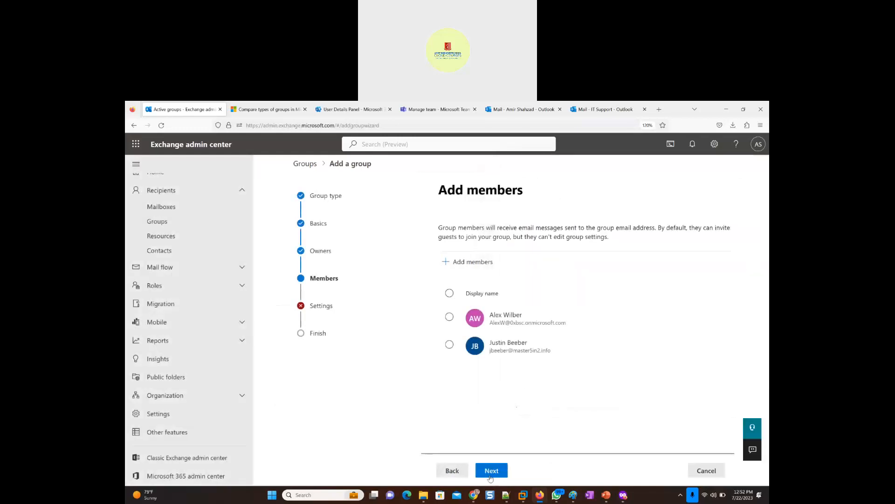
click(492, 471)
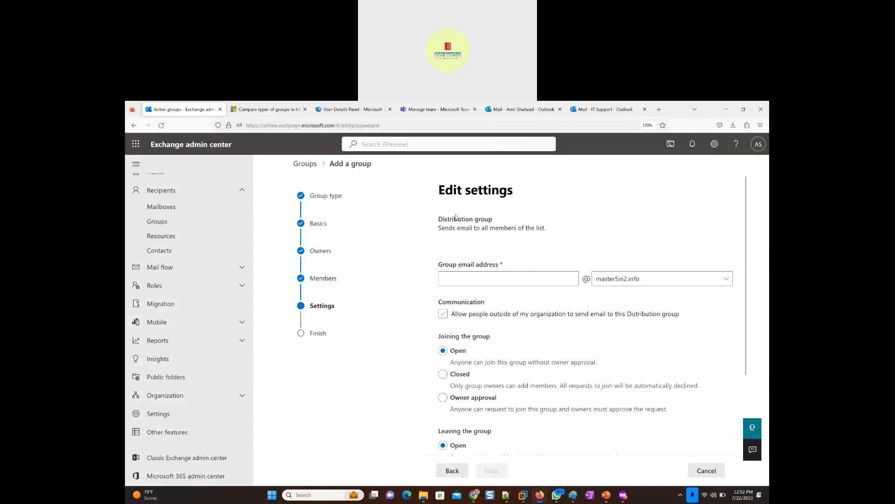
- Review the new group's members, owners and basics, and return to its settings
click(452, 471)
click(452, 471)
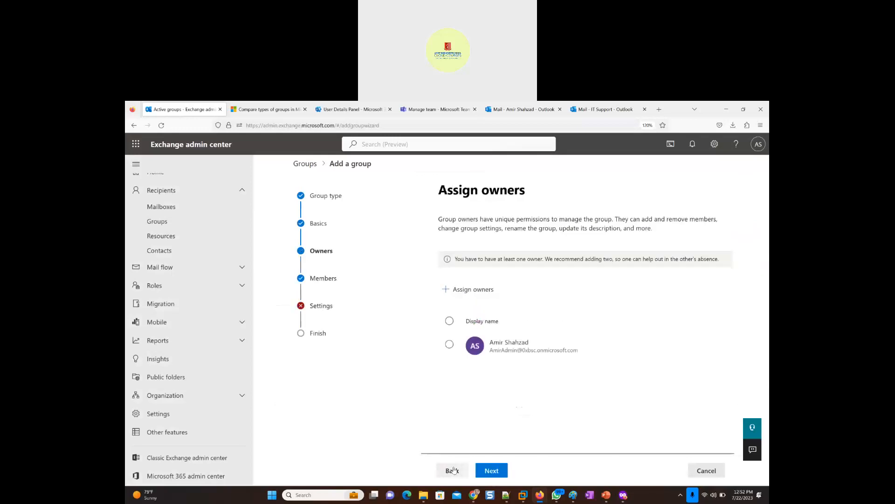
click(452, 470)
click(491, 470)
click(492, 470)
click(491, 470)
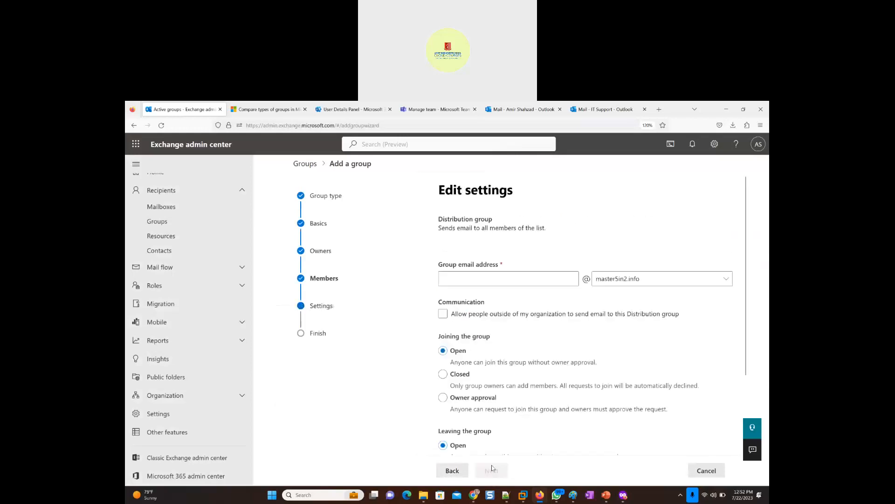
- Set the group email address to Marketing_DistributionList_Group and allow people outside the organization to email the group, reviewing the joining and leaving options
right_click(458, 281)
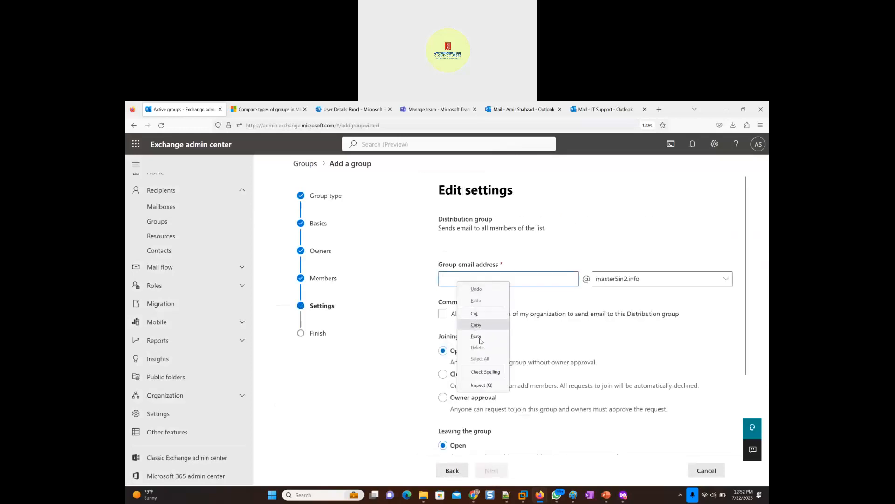
click(476, 335)
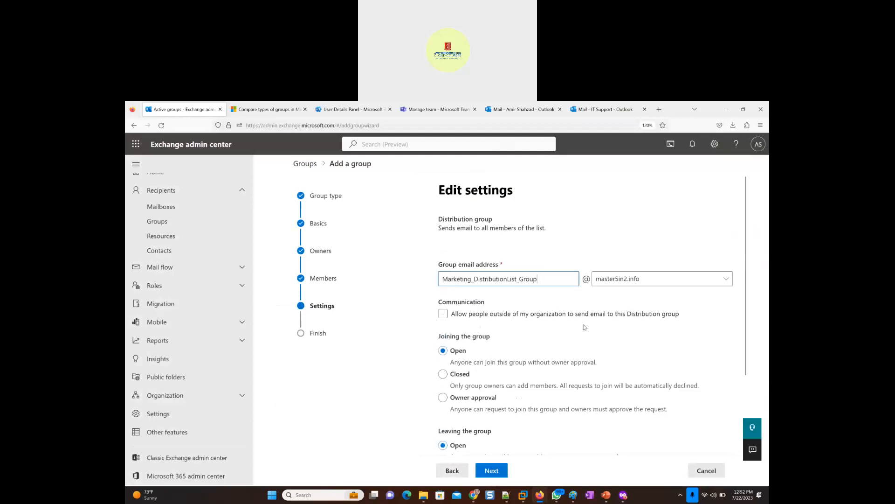
click(443, 314)
scroll(468, 339, down, 3)
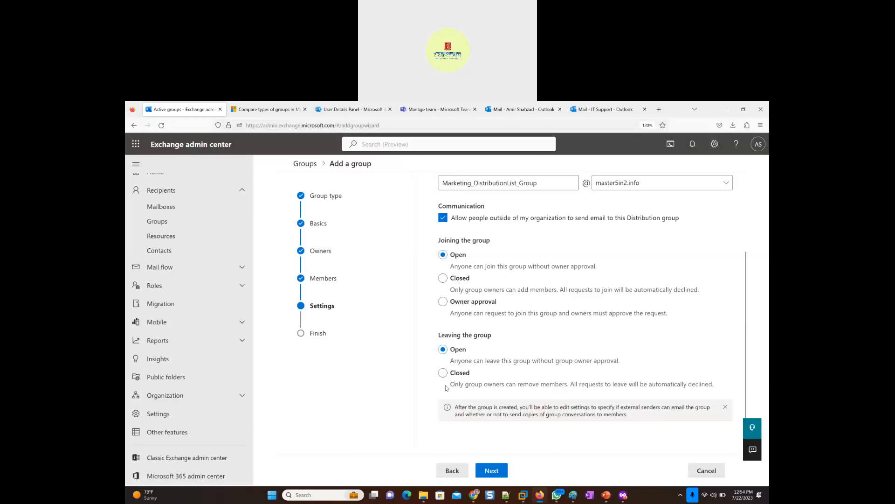
scroll(520, 328, up, 3)
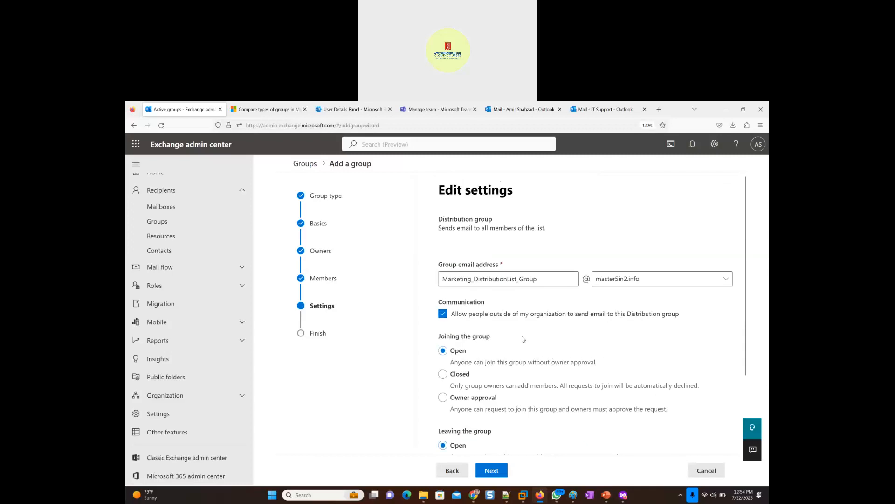
scroll(499, 354, down, 2)
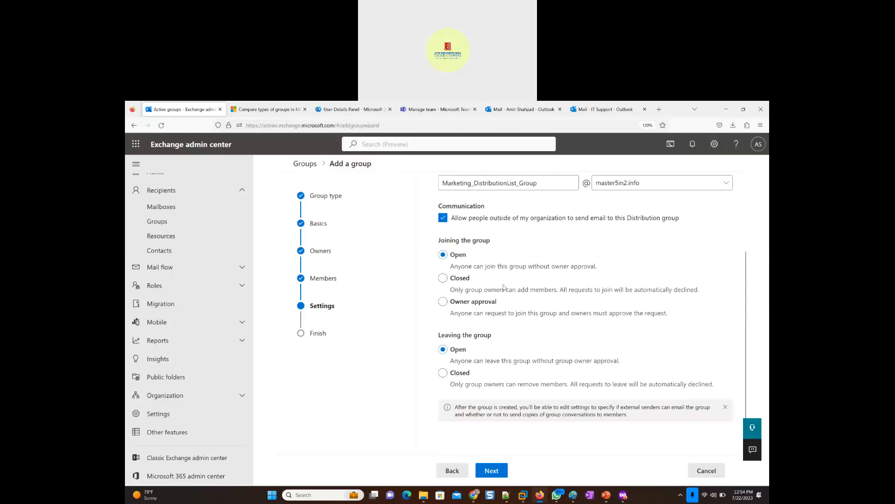
scroll(504, 305, up, 2)
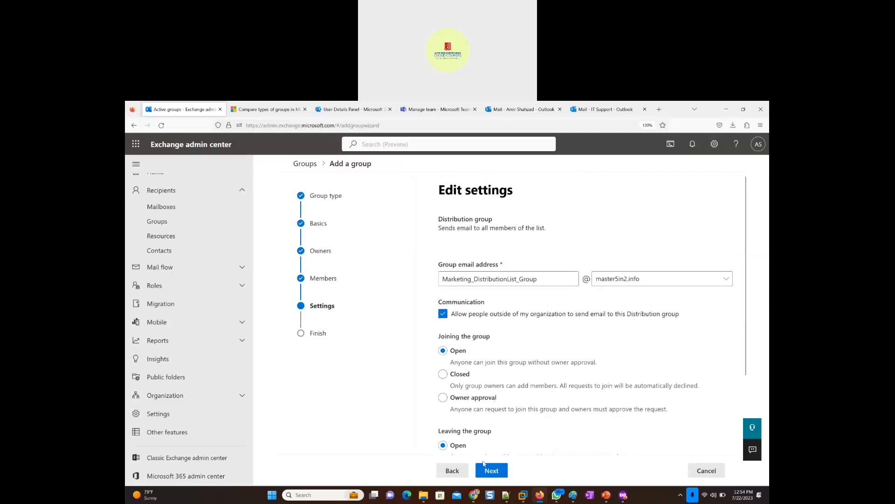
- Finish the settings and create the Marketing_DistributionList_Group distribution group, closing the wizard
click(496, 476)
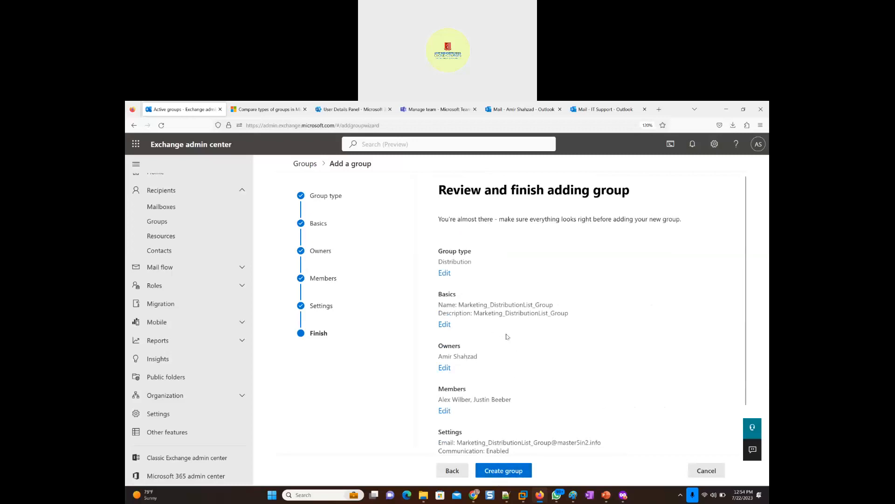
click(502, 474)
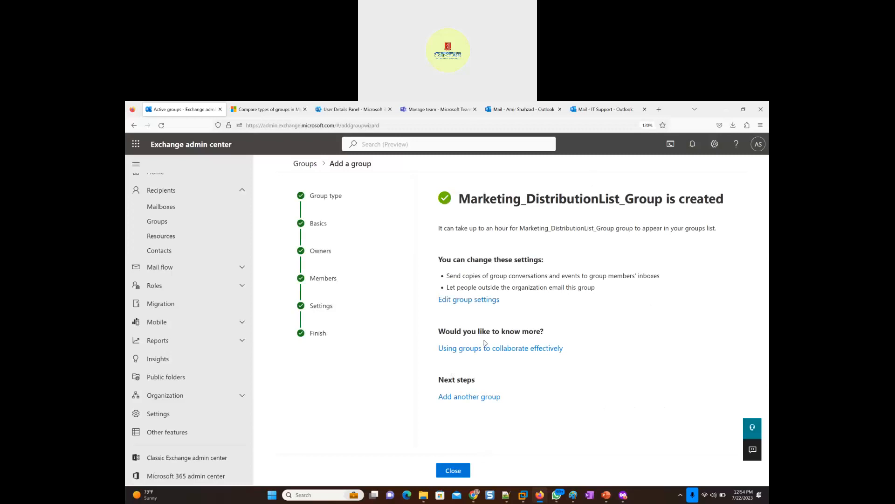
click(465, 470)
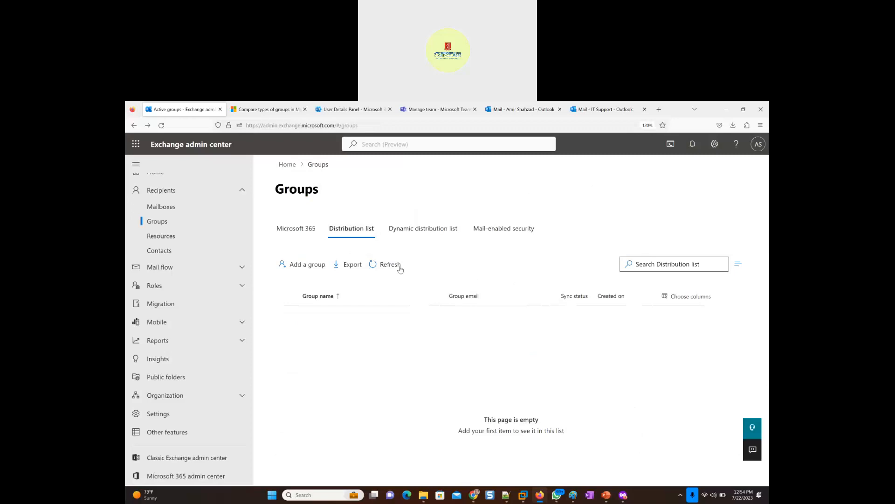
- Refresh the distribution lists to check for the new group, and compare them with the Microsoft 365 groups
click(385, 266)
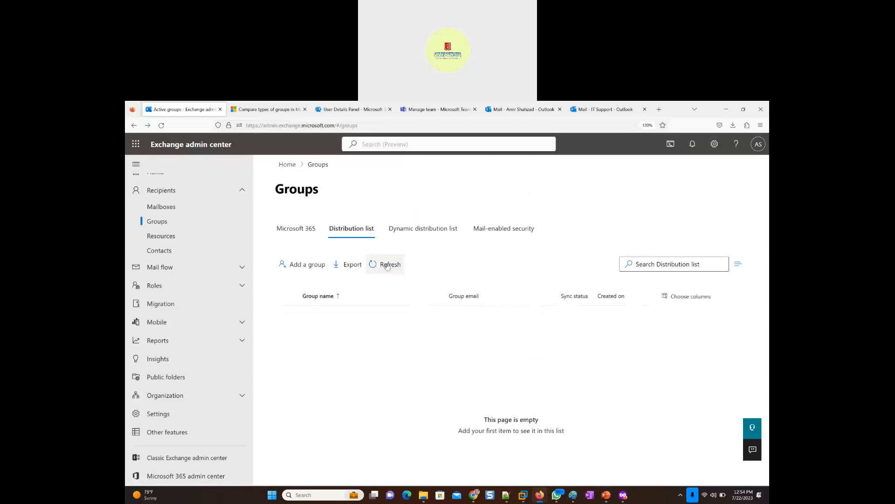
click(391, 266)
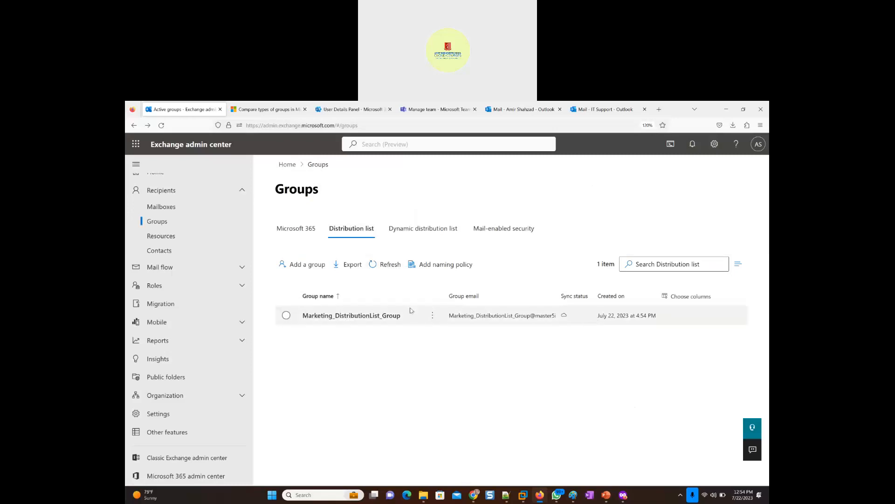
click(293, 233)
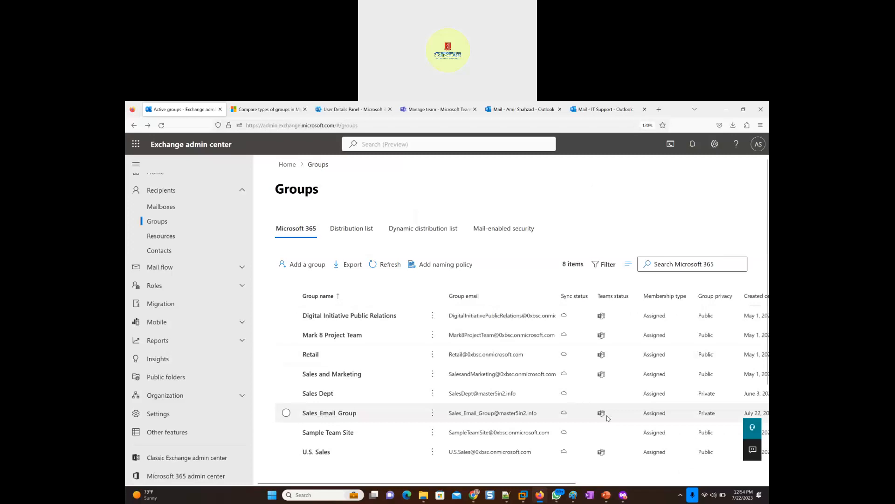
click(352, 230)
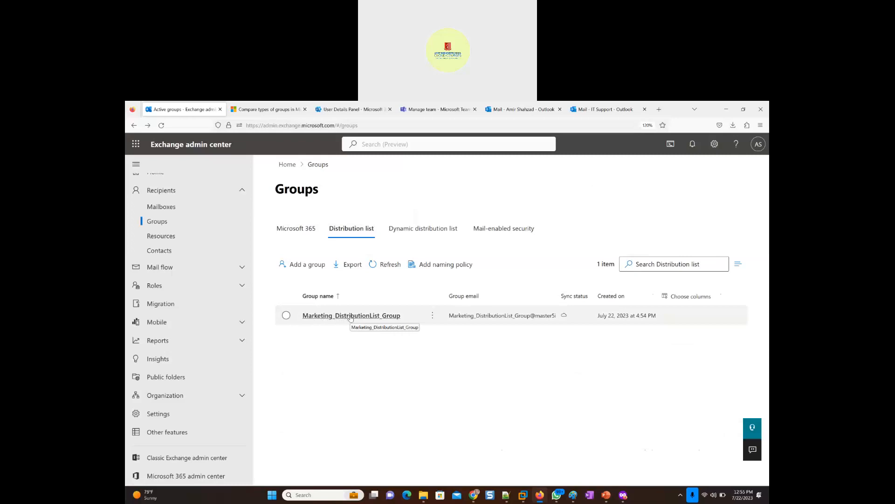
- Switch to the administrator's Outlook mailbox, start an email to Marketing_DistributionList_Group from All Distribution Lists, and copy in the suggested external Gmail contact
click(583, 110)
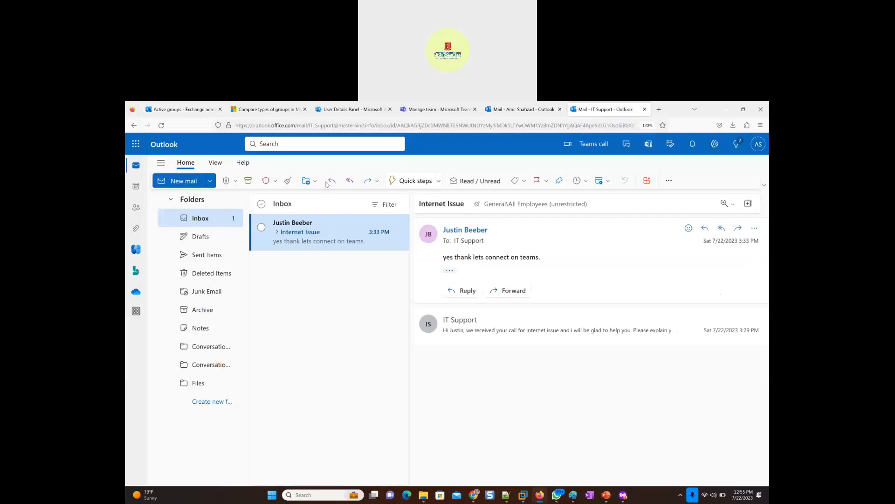
click(522, 109)
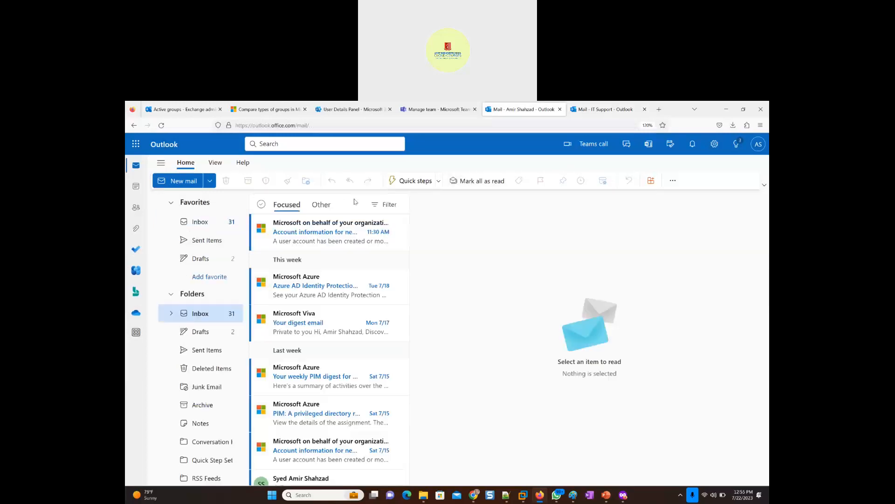
click(181, 181)
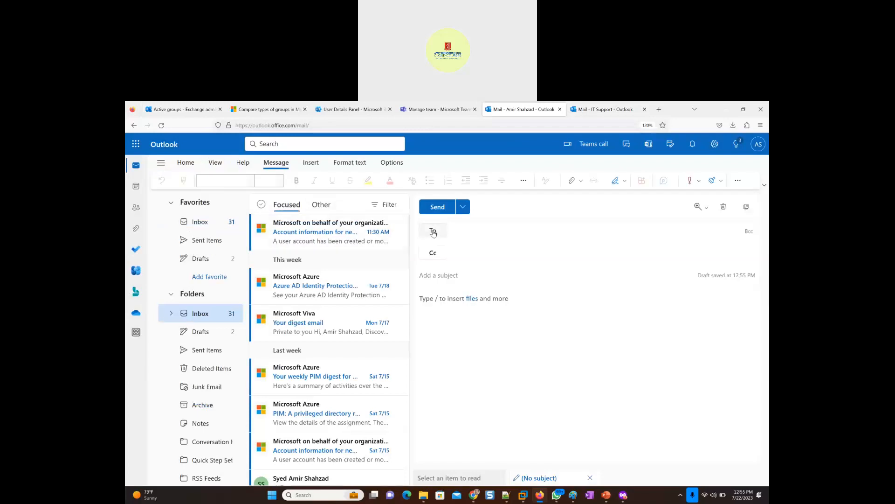
click(433, 231)
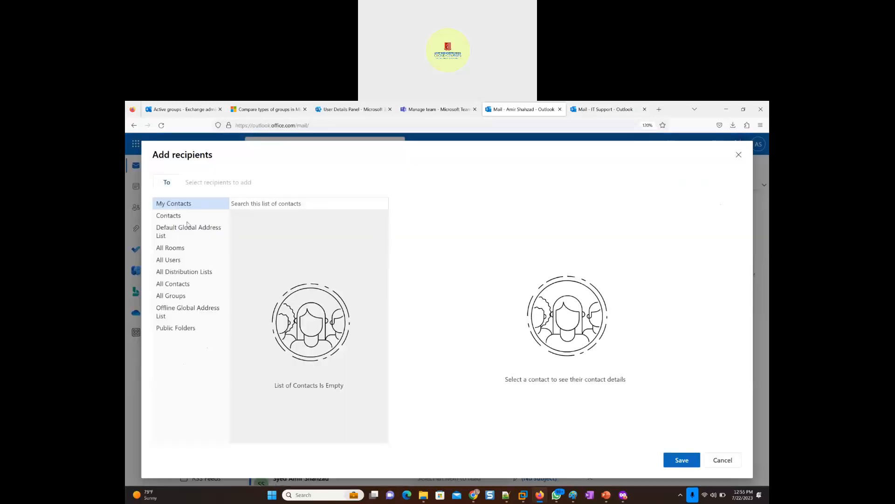
click(182, 272)
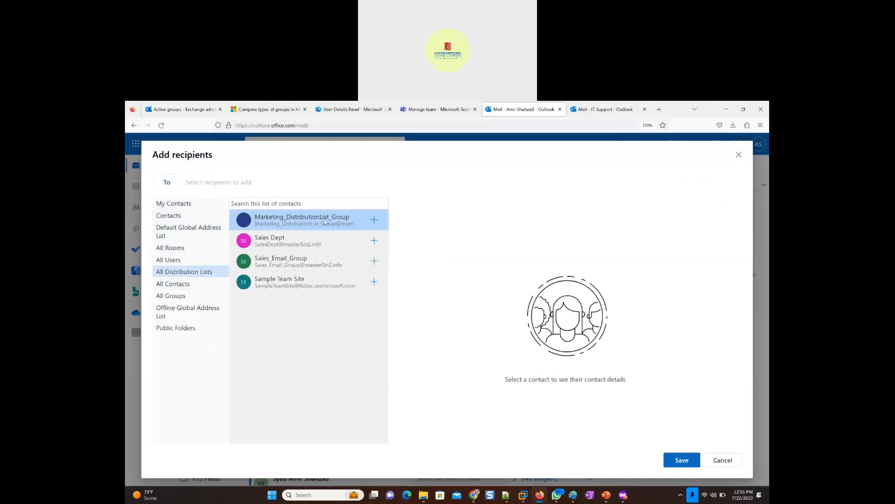
click(376, 221)
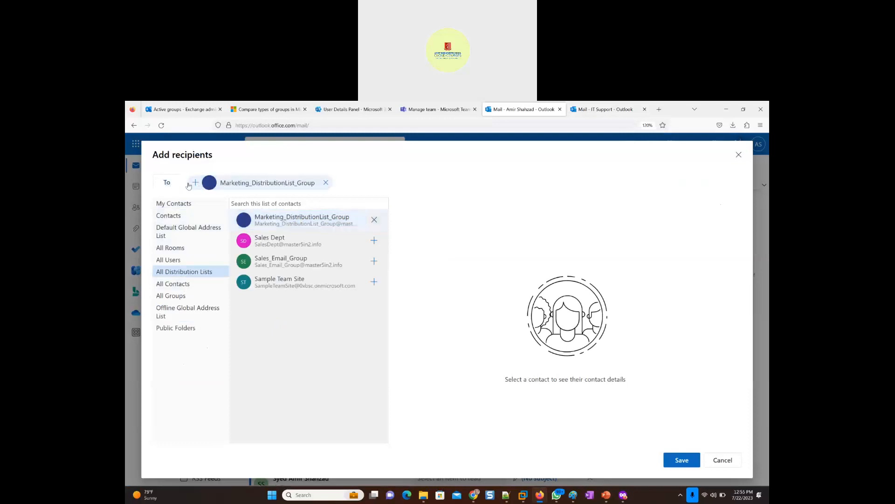
click(675, 462)
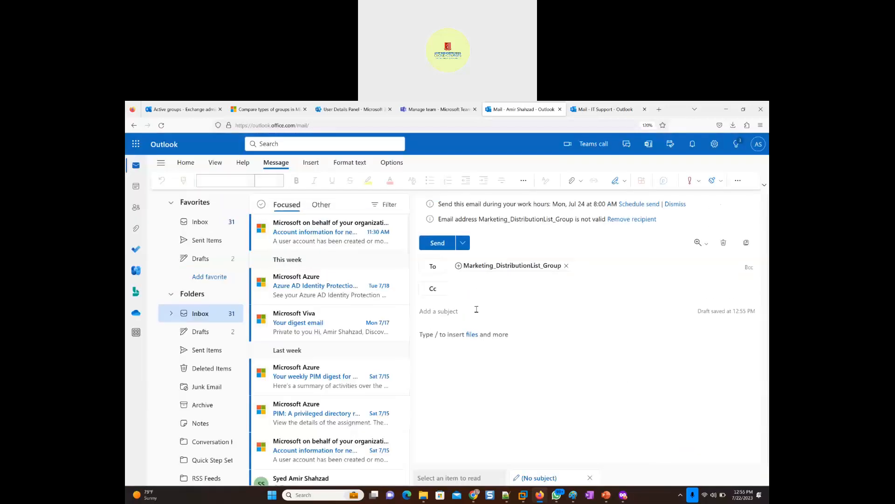
click(484, 290)
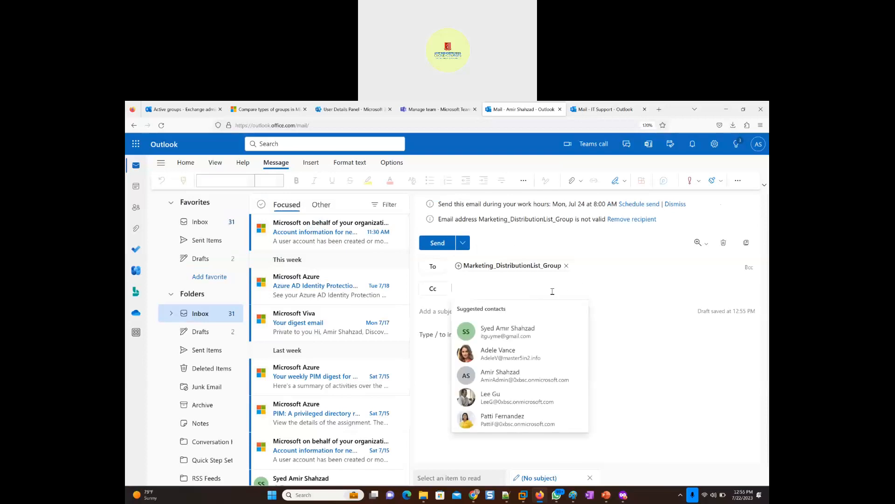
click(507, 333)
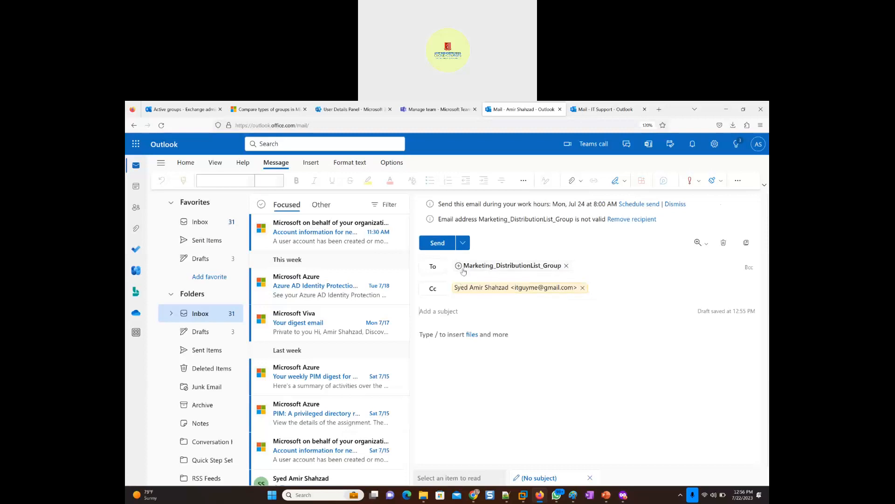
- Enter "Testing Distribution List" as the email's subject and copy the same text into the message body
click(469, 314)
text(Testing Distr)
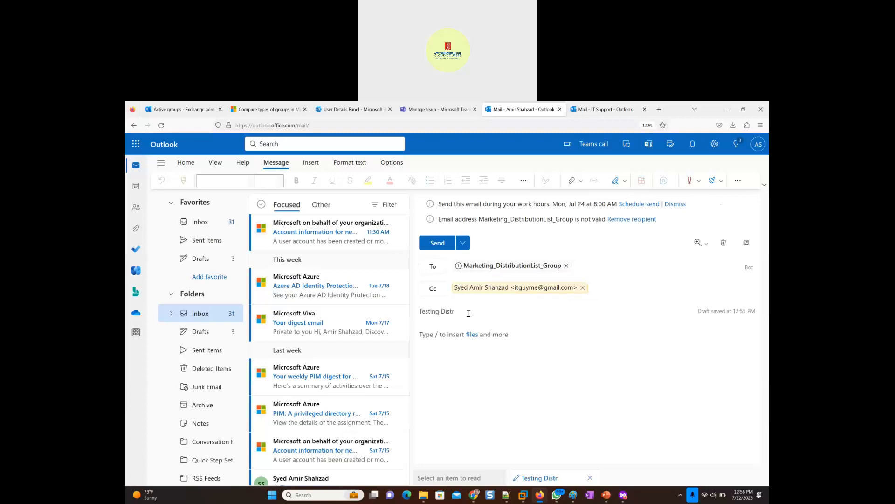
text(ibution List)
triple_click(469, 313)
key(ctrl+c)
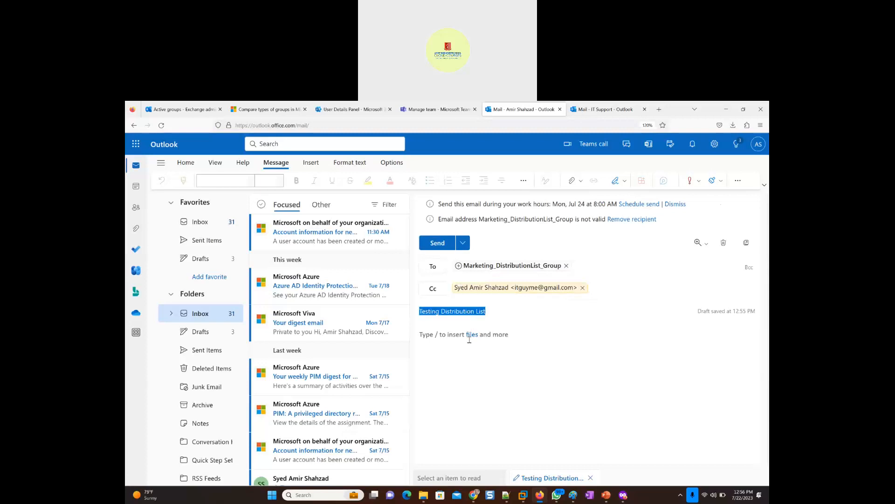
click(470, 340)
key(ctrl+v)
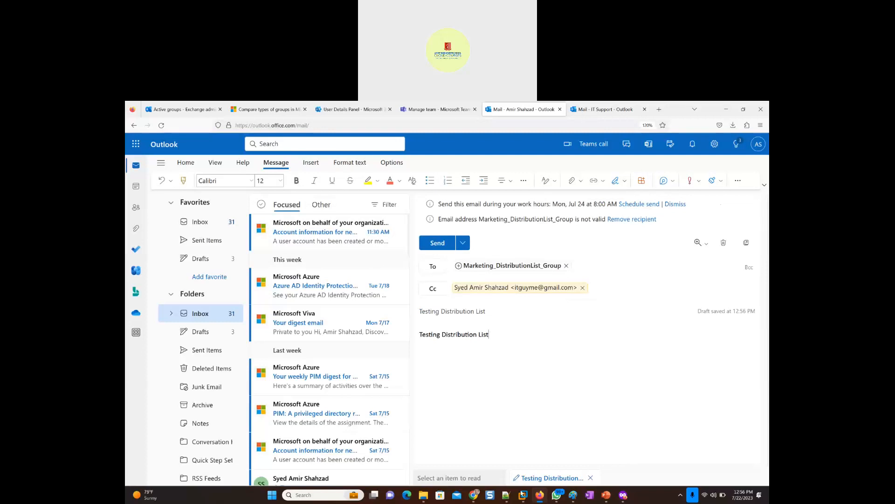
- Switch to desktop Outlook in the Windows 11 x64 virtual machine, open a blank message for viewing, and return to the browser draft
mouse_move(523, 495)
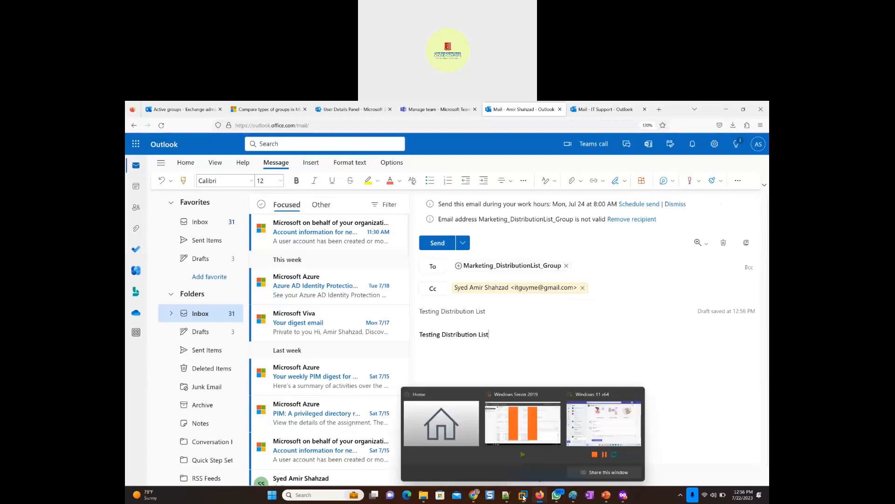
click(584, 429)
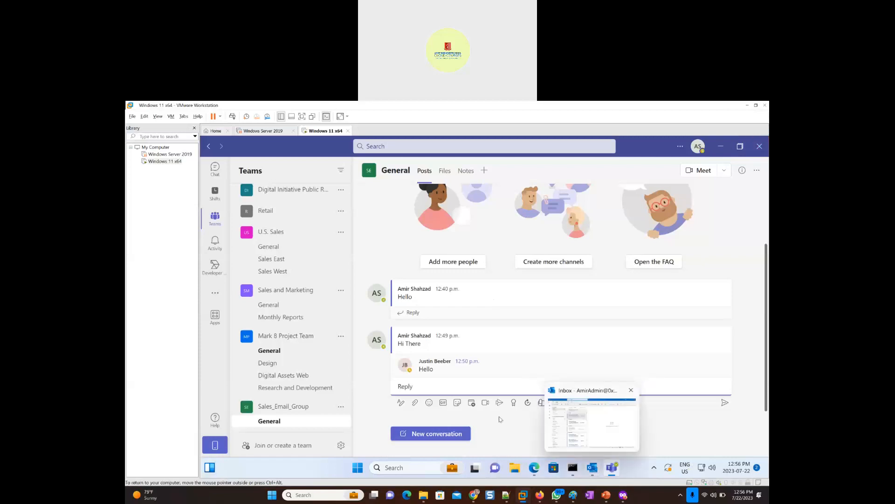
click(592, 467)
click(243, 174)
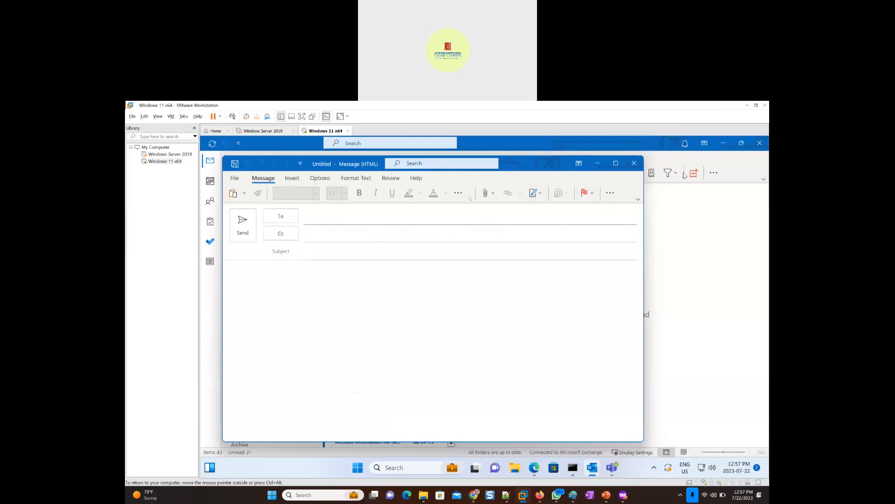
click(748, 105)
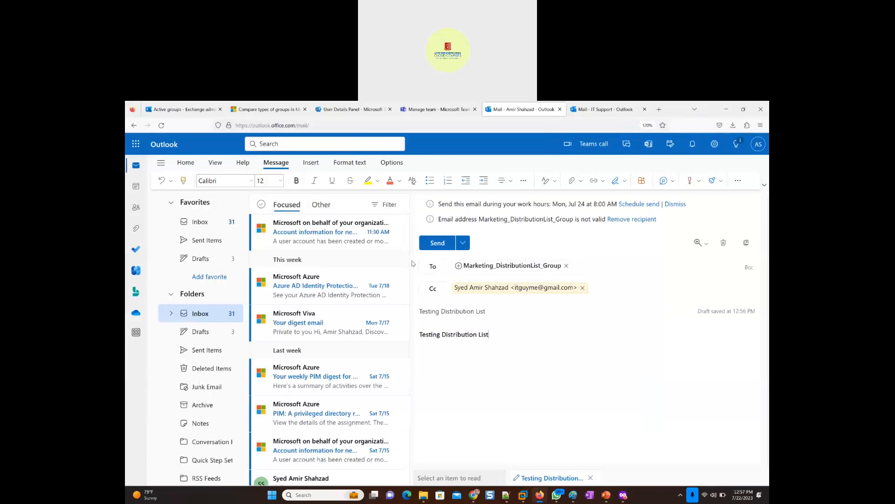
- Send the Testing Distribution List email and read through the delivery report received for it
click(437, 243)
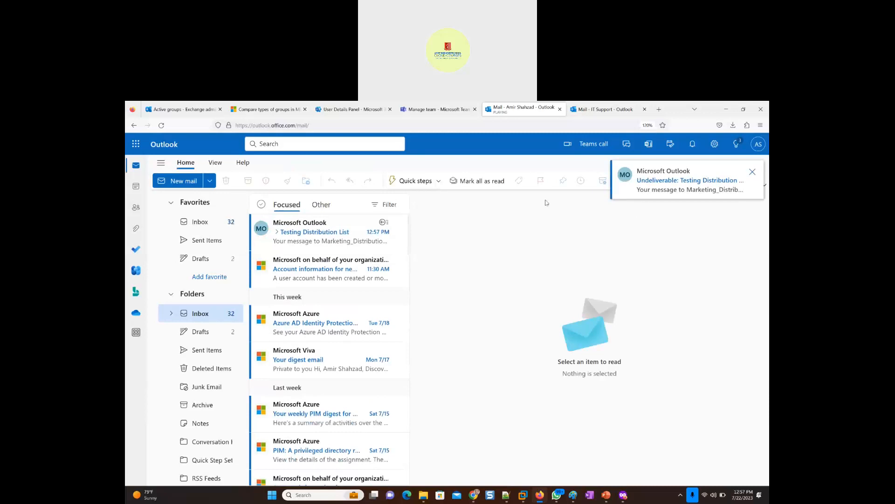
click(294, 242)
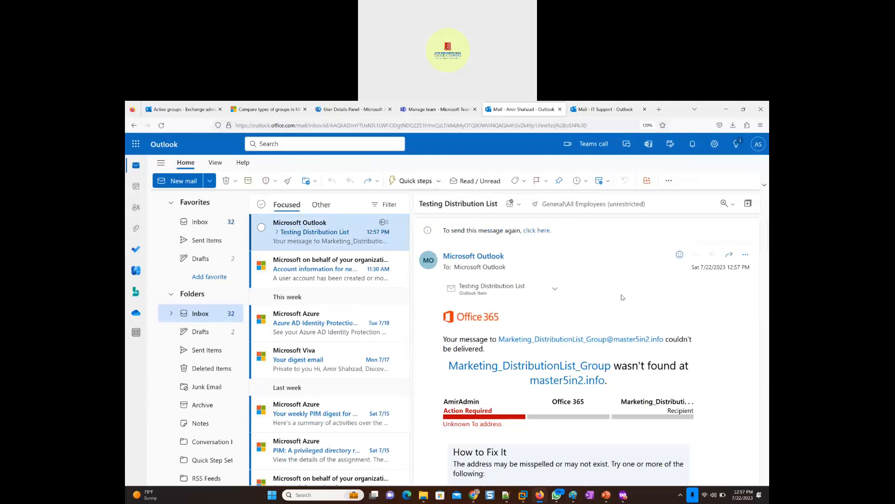
scroll(622, 297, down, 3)
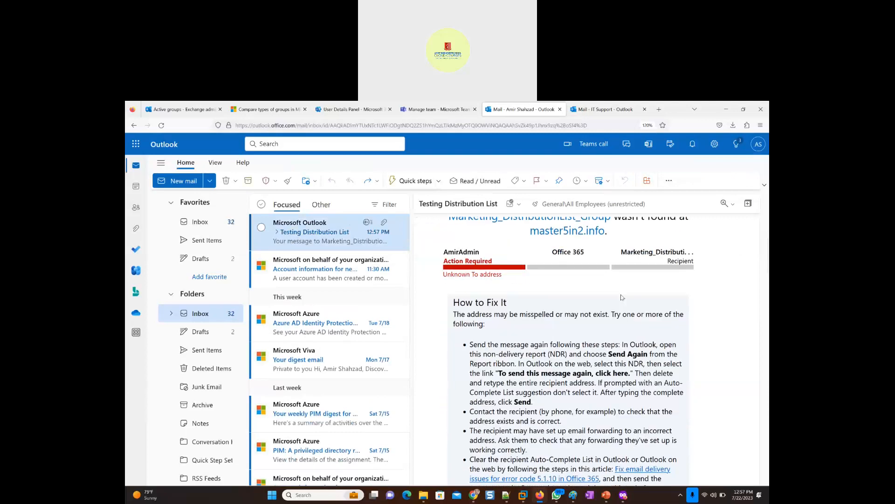
scroll(622, 297, down, 2)
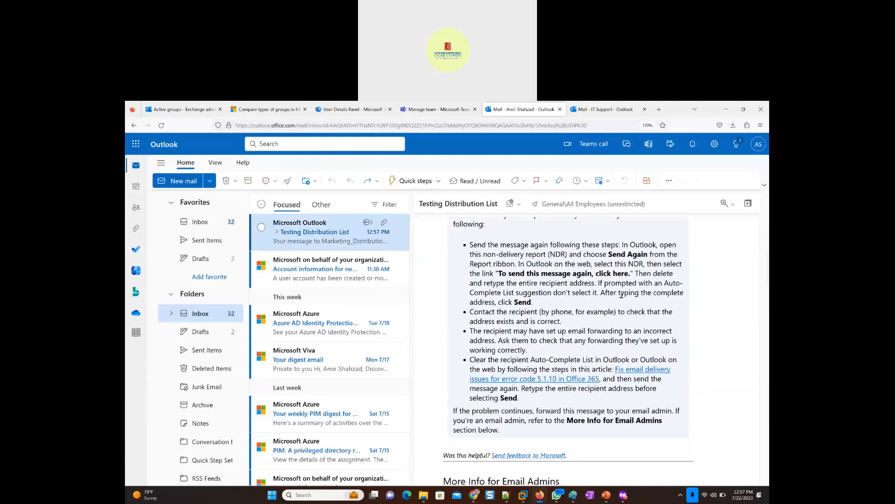
scroll(621, 295, down, 2)
scroll(622, 297, up, 8)
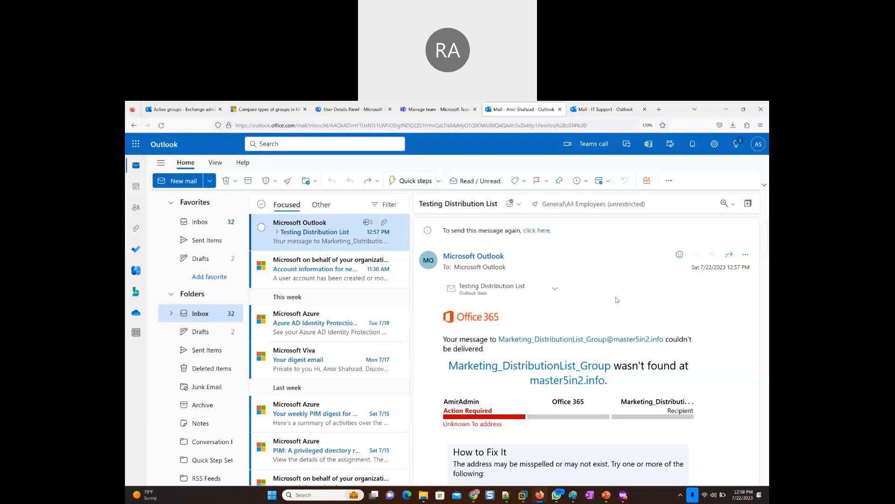
- Recheck the Marketing_DistributionList_Group entry in the Exchange admin center and return to the administrator's Outlook mailbox
click(179, 109)
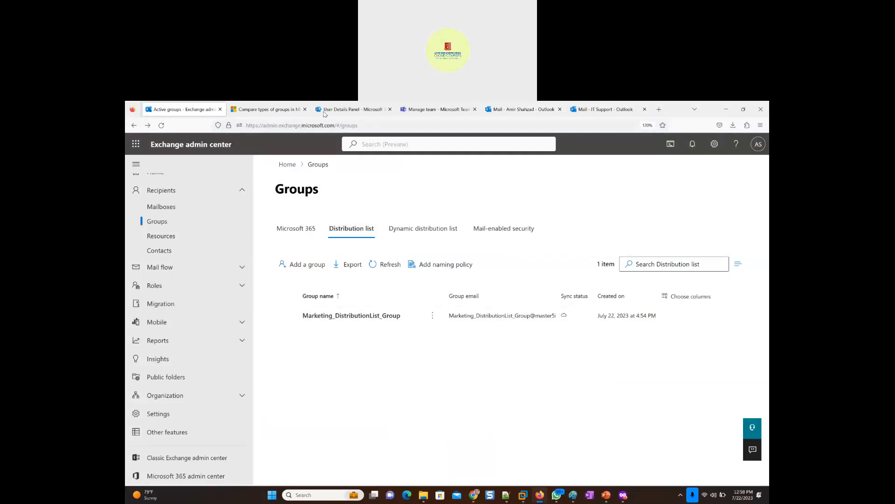
click(527, 112)
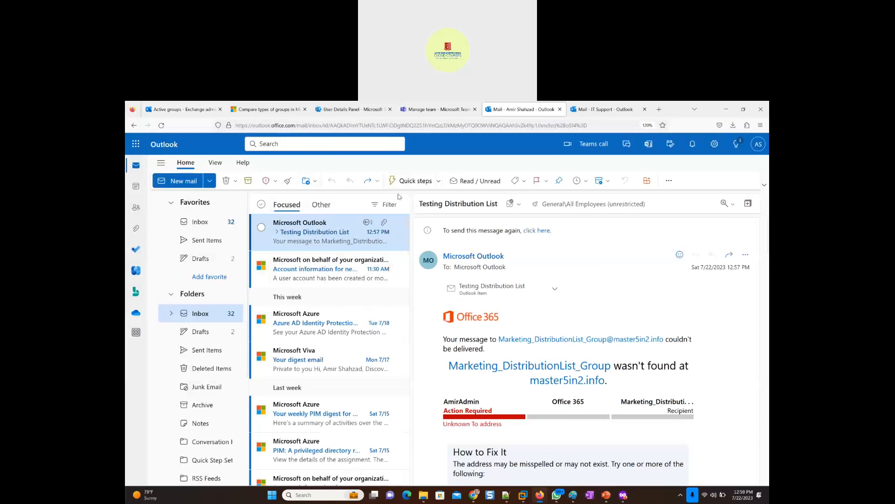
- Look up It_Support as another mailbox to open from the administrator's Outlook account
click(759, 145)
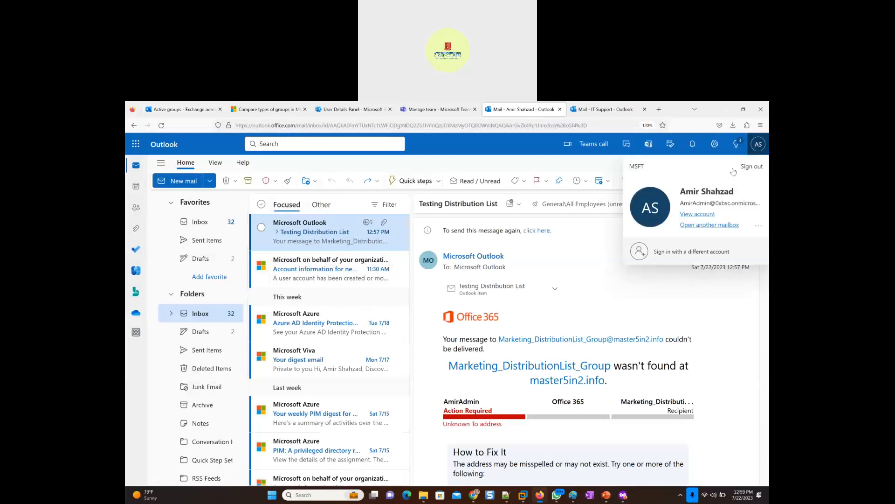
click(699, 227)
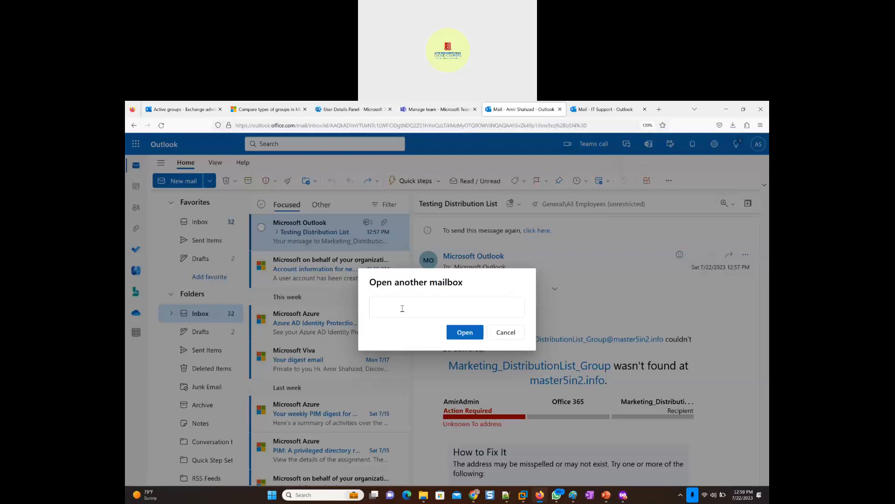
text(It_)
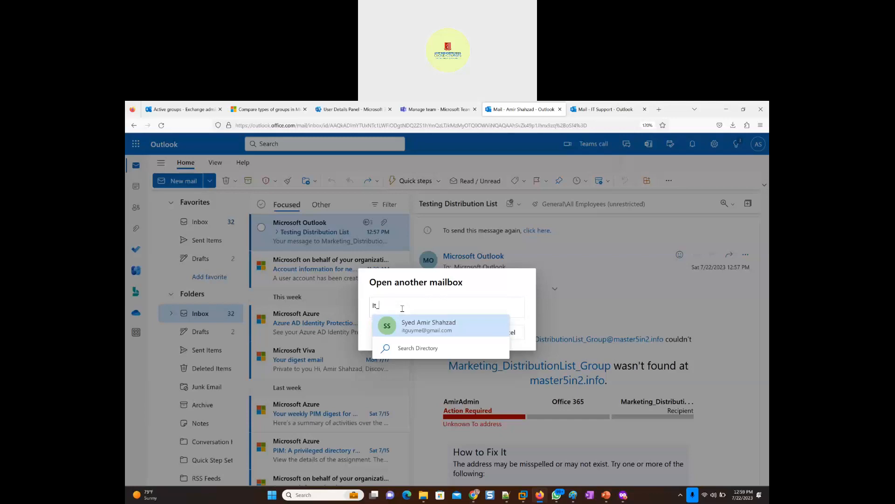
text(Suppor)
text(t)
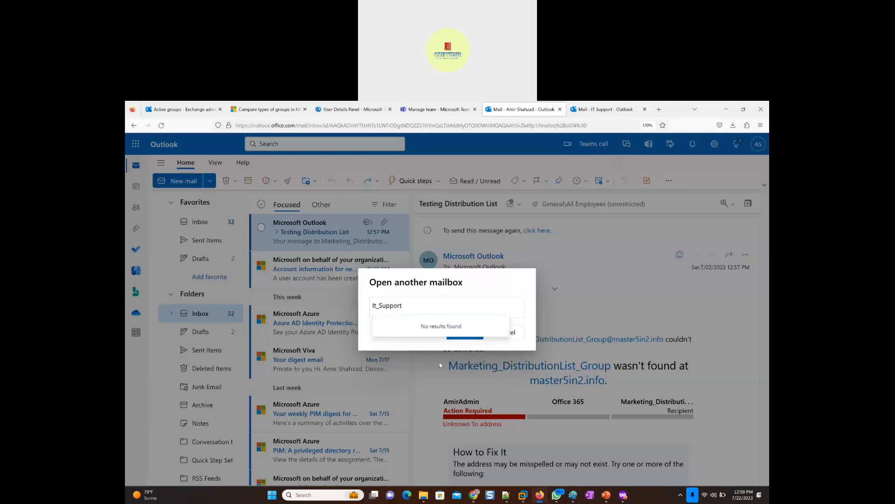
click(426, 345)
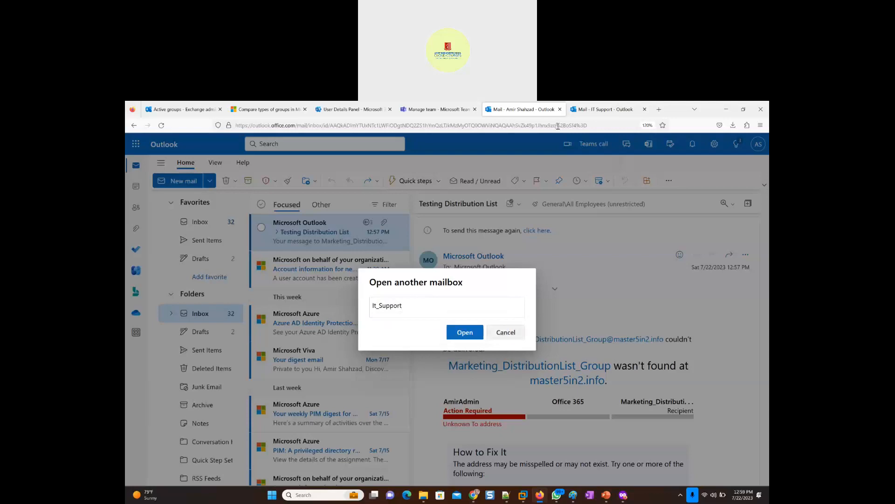
- Switch to the already open IT Support mailbox and highlight the IT_Support part of its web address
click(597, 110)
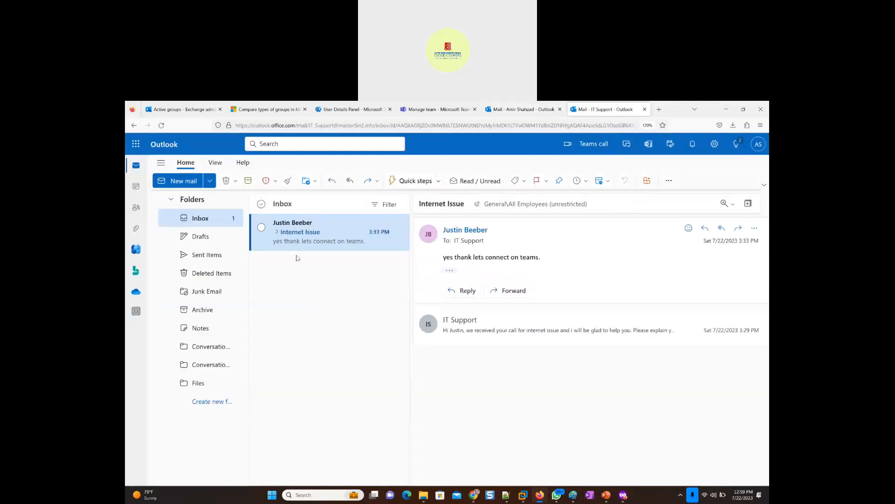
drag(308, 126, 340, 125)
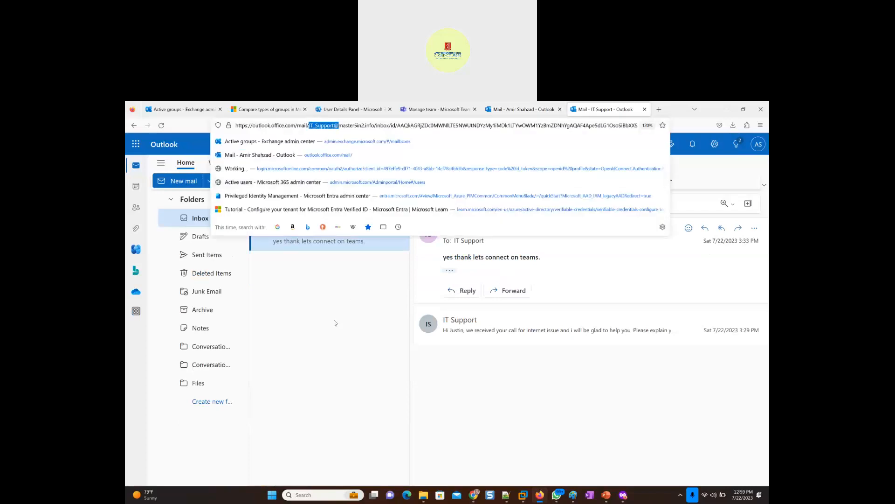
click(275, 254)
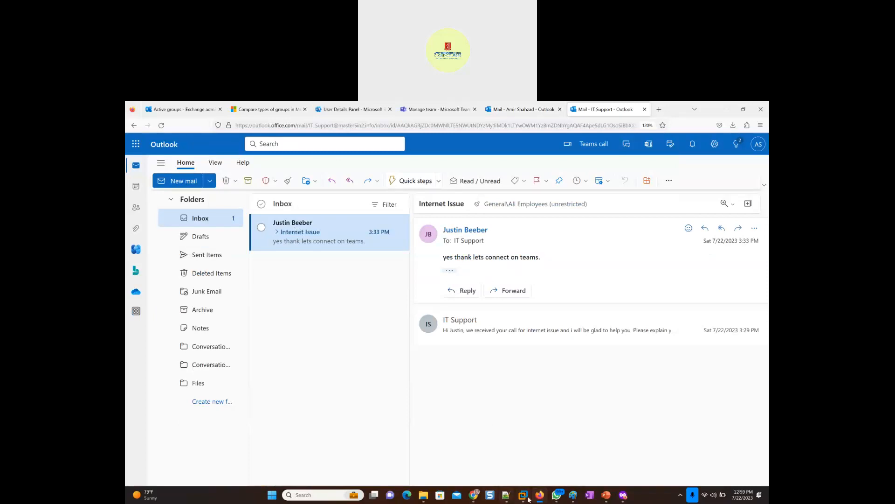
- Check desktop Outlook in the Windows 11 x64 virtual machine, and return to the distribution list groups in the Exchange admin center
mouse_move(529, 499)
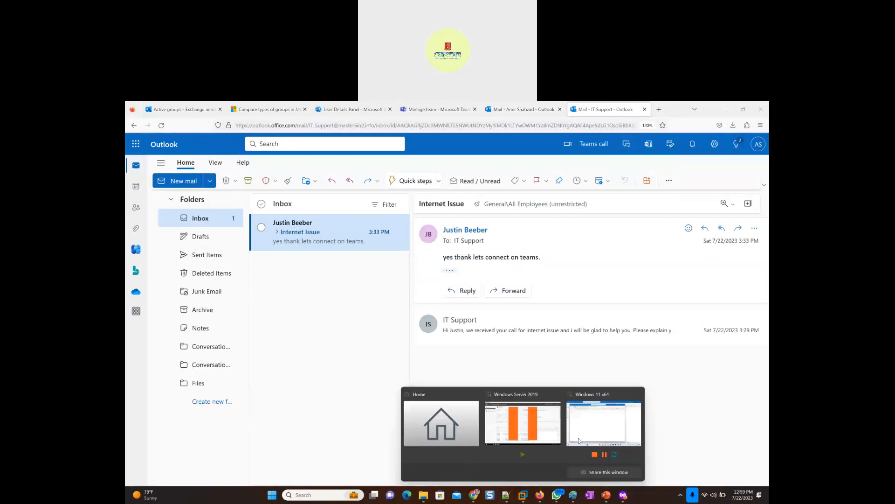
click(596, 417)
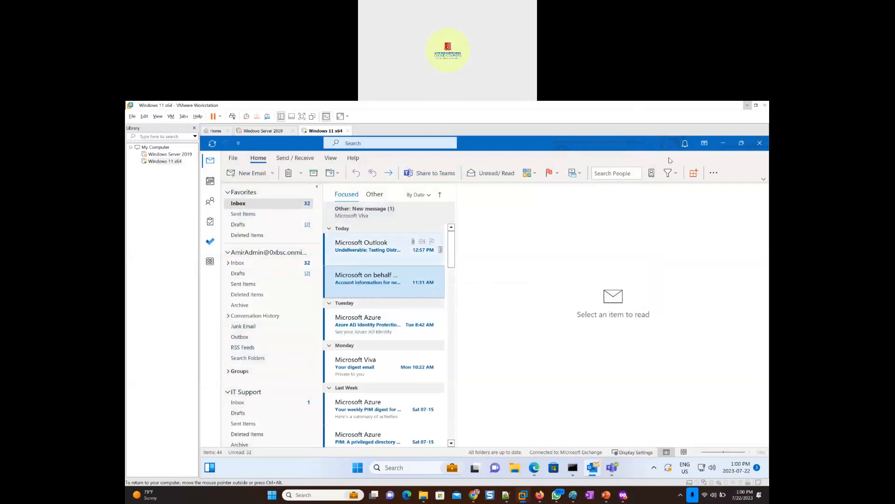
click(748, 106)
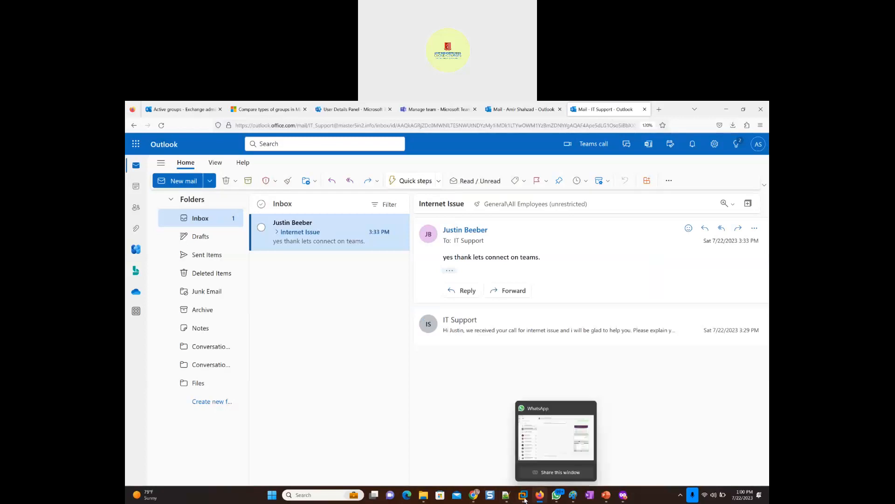
mouse_move(523, 497)
click(598, 442)
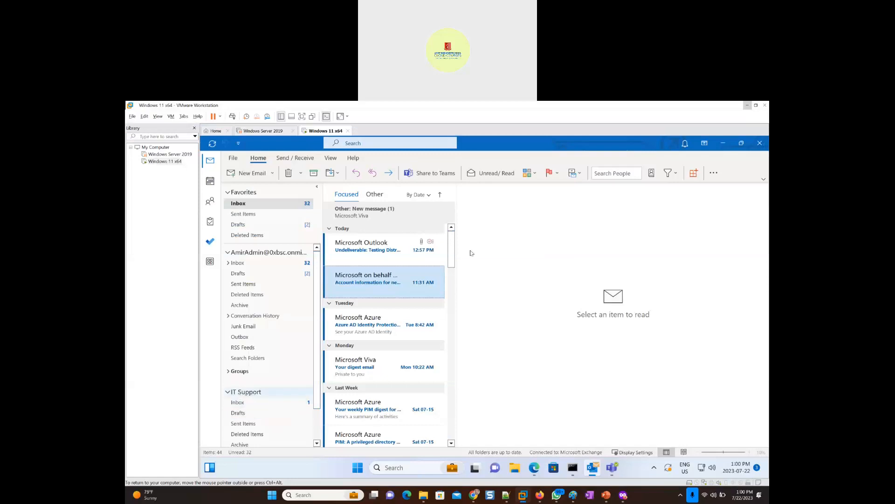
click(747, 106)
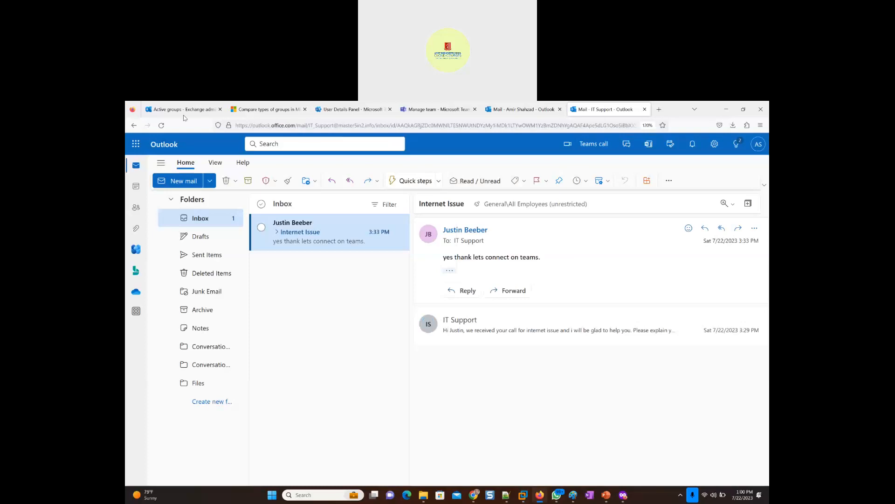
click(170, 111)
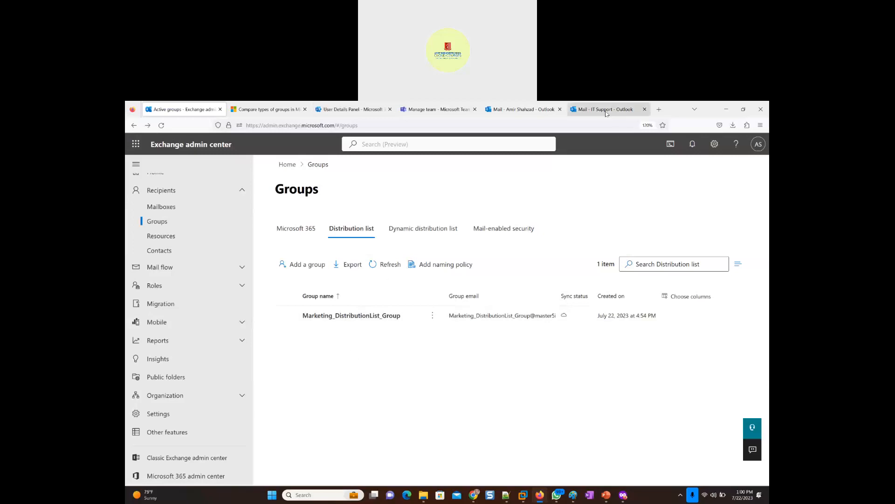
- Search Google in a new browser tab for the difference between shared mailbox and distribution list
click(660, 110)
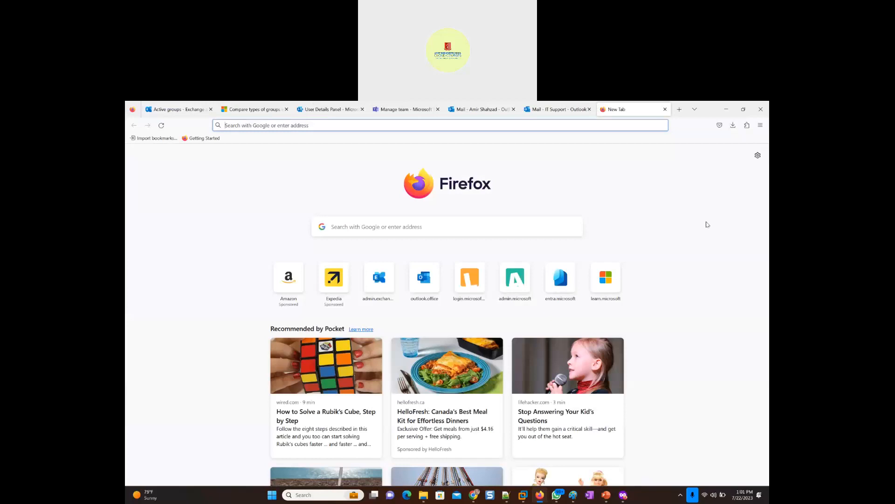
text(differe)
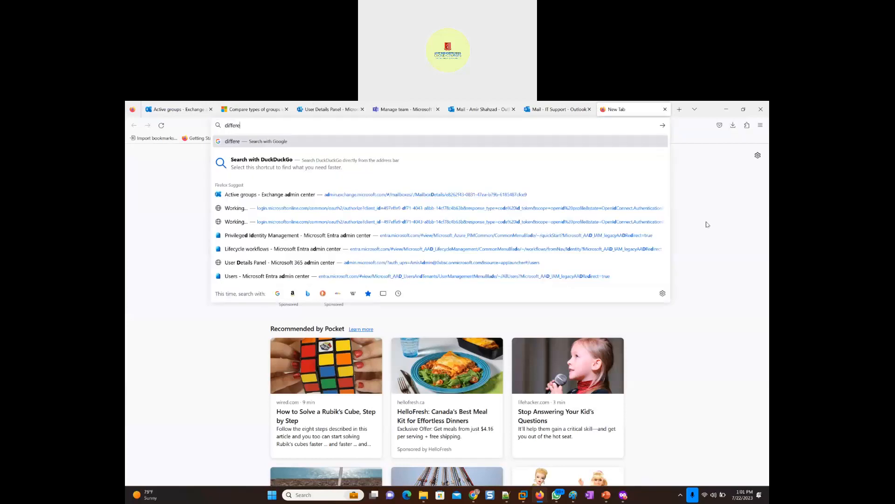
text(nce betw)
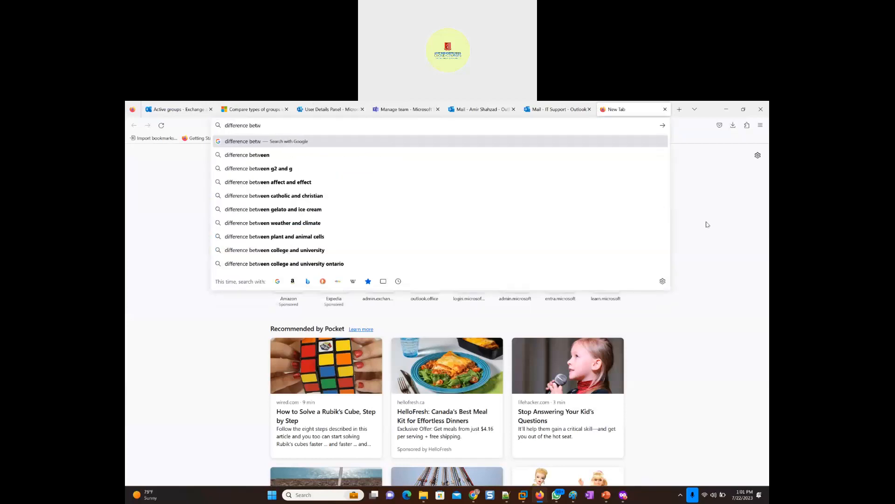
text(eeen shared ma)
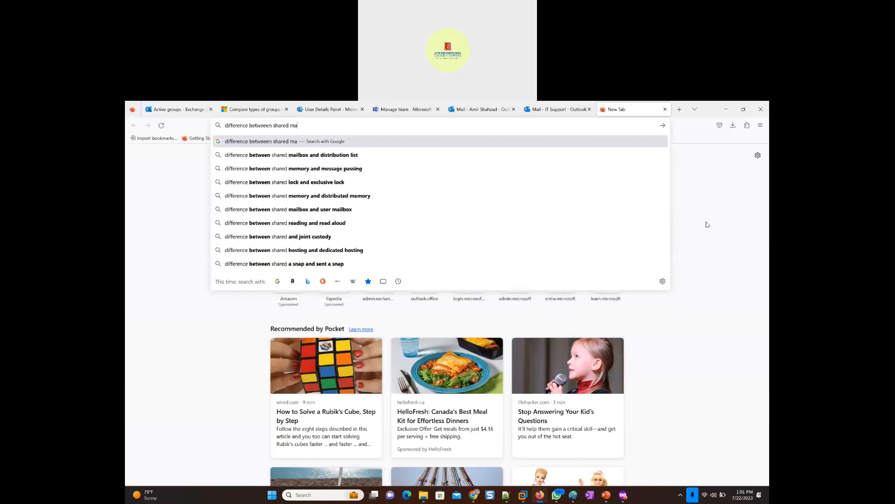
text(ilbox and dist)
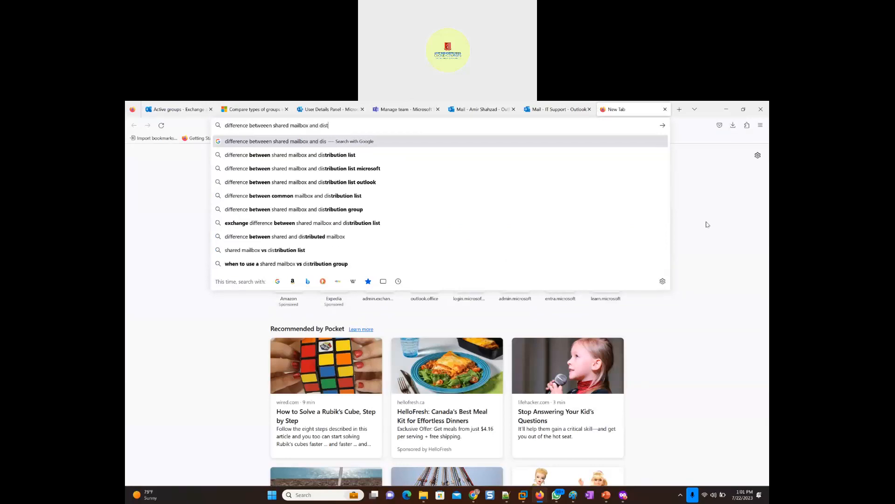
text(ribution list)
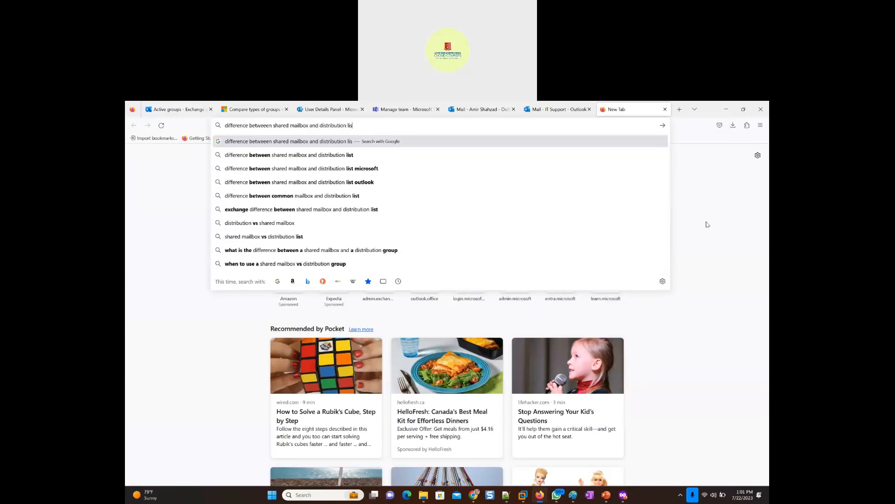
key(Return)
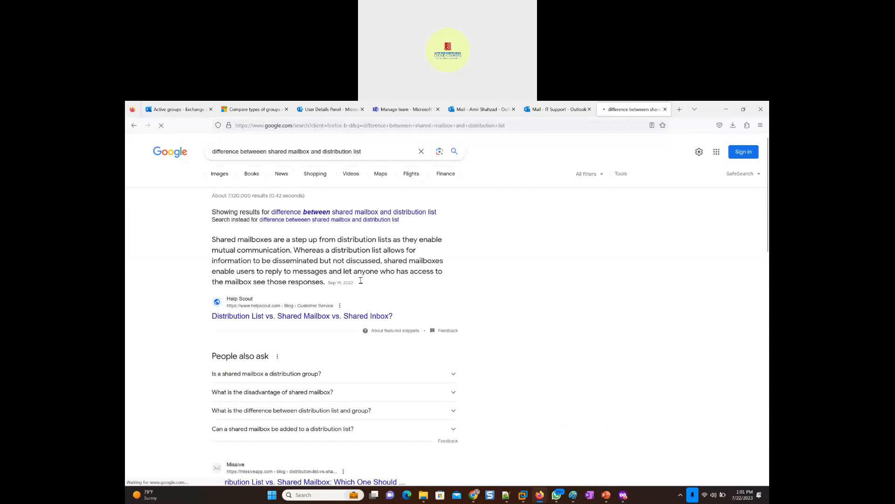
- Open the Help Scout article comparing distribution lists and shared mailboxes, accept all cookies, and read its distribution list section
click(290, 322)
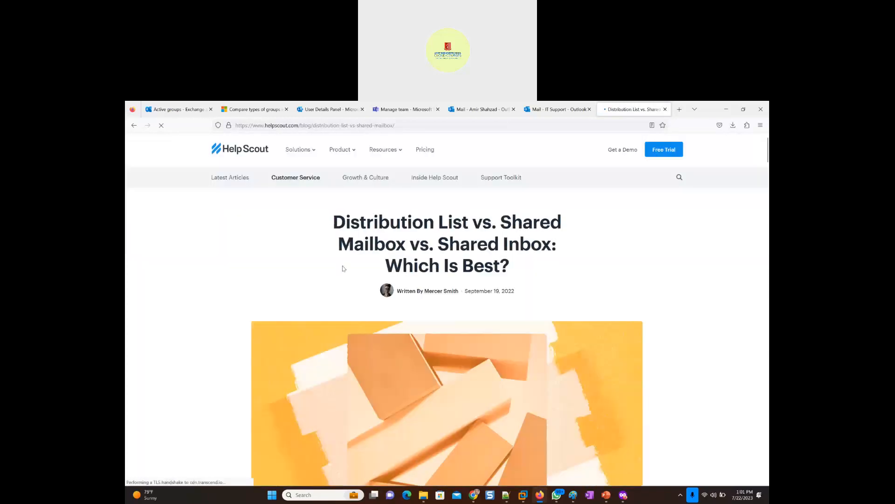
scroll(263, 270, down, 5)
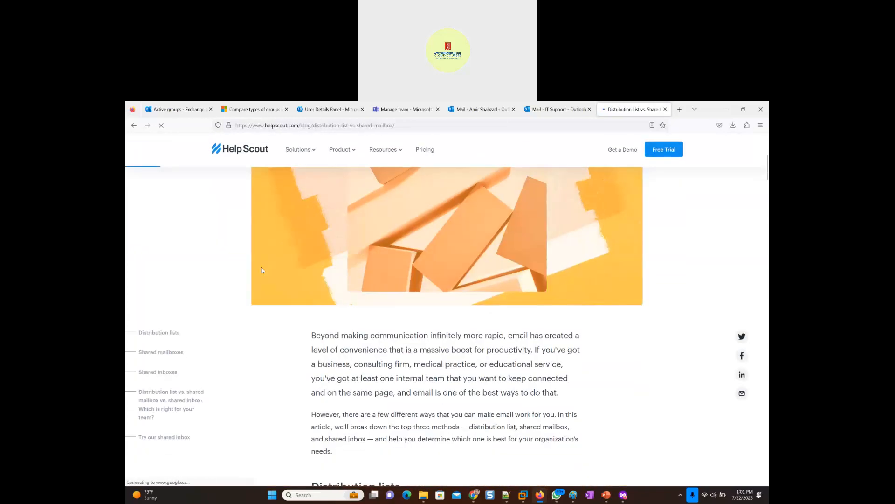
scroll(262, 270, down, 3)
scroll(263, 270, down, 2)
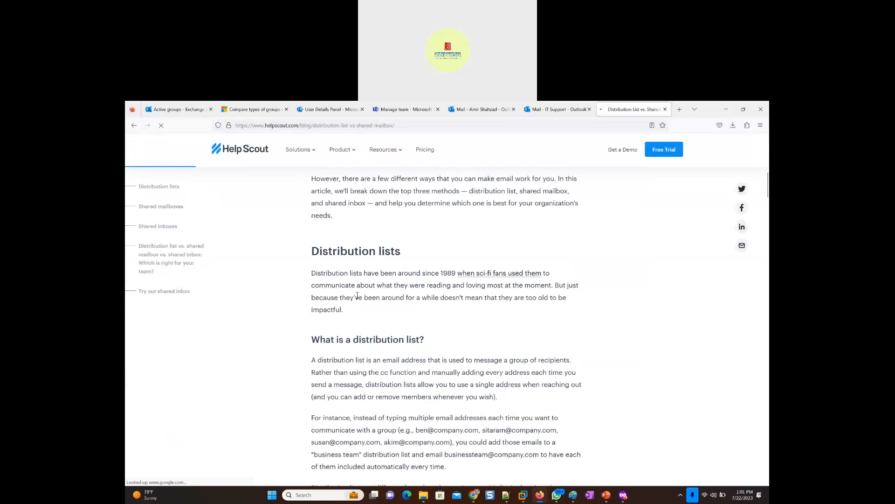
scroll(357, 340, down, 2)
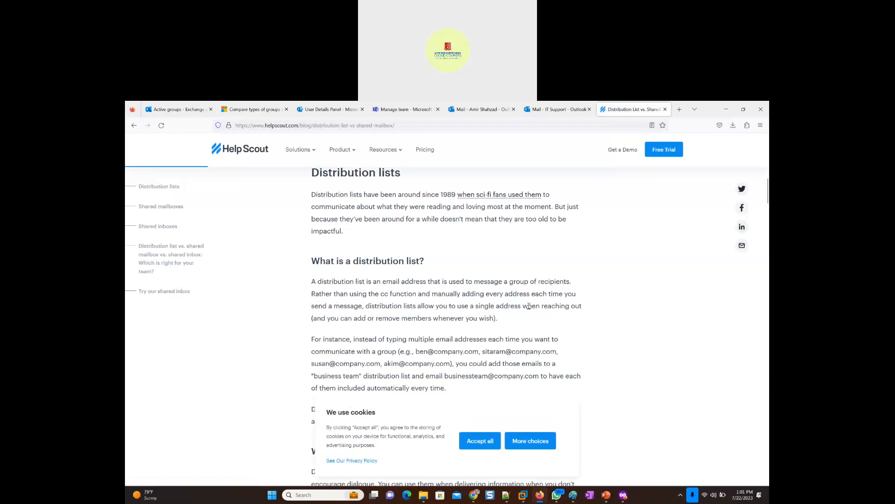
scroll(280, 331, down, 3)
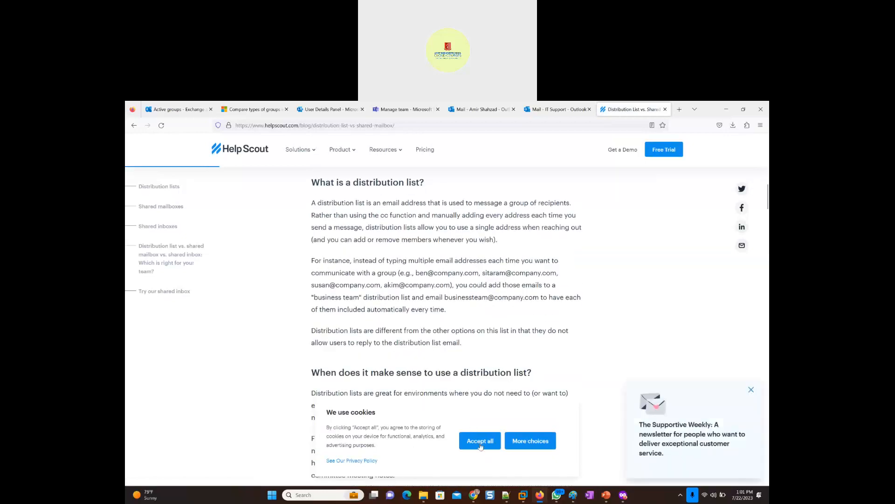
click(480, 441)
scroll(285, 324, down, 6)
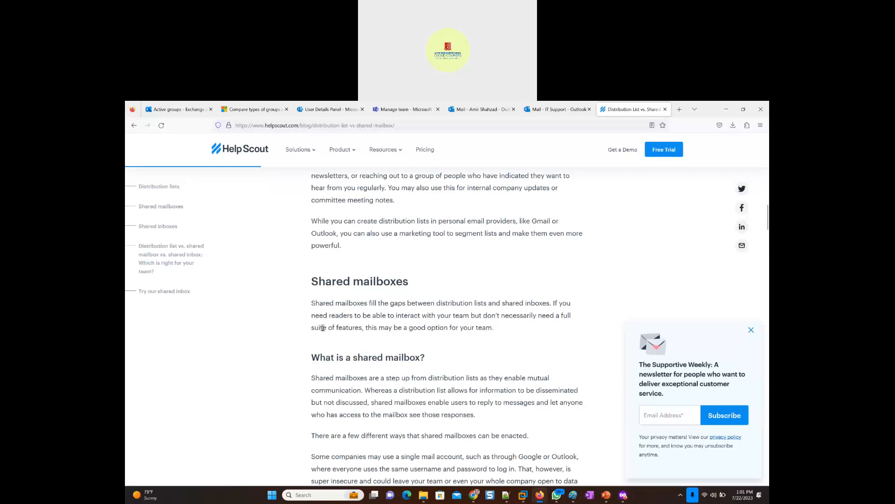
- Read the article's shared mailbox section and highlight the benefits about small team budgets and shared calendar functionality
scroll(326, 322, down, 1)
scroll(411, 300, up, 1)
scroll(308, 308, down, 2)
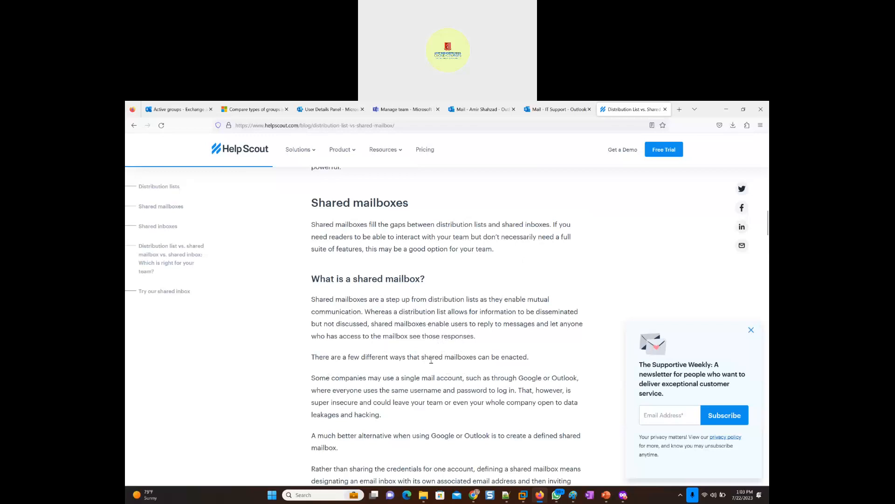
scroll(412, 353, down, 1)
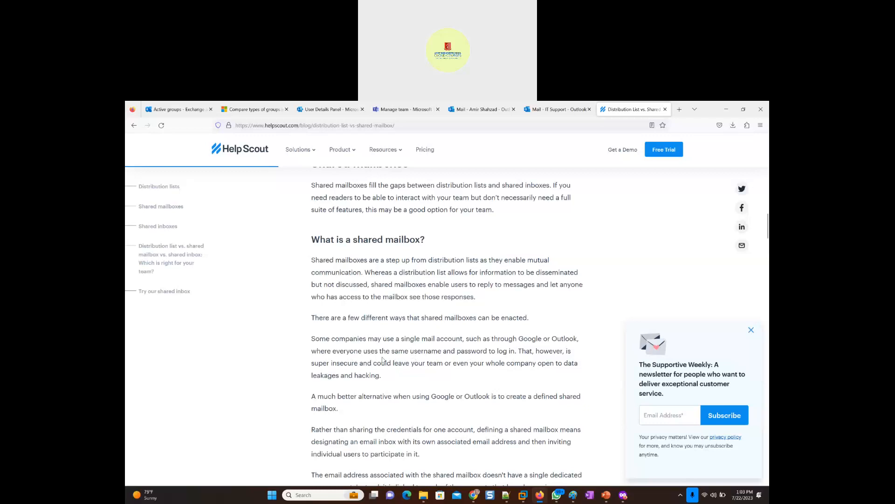
scroll(382, 359, down, 2)
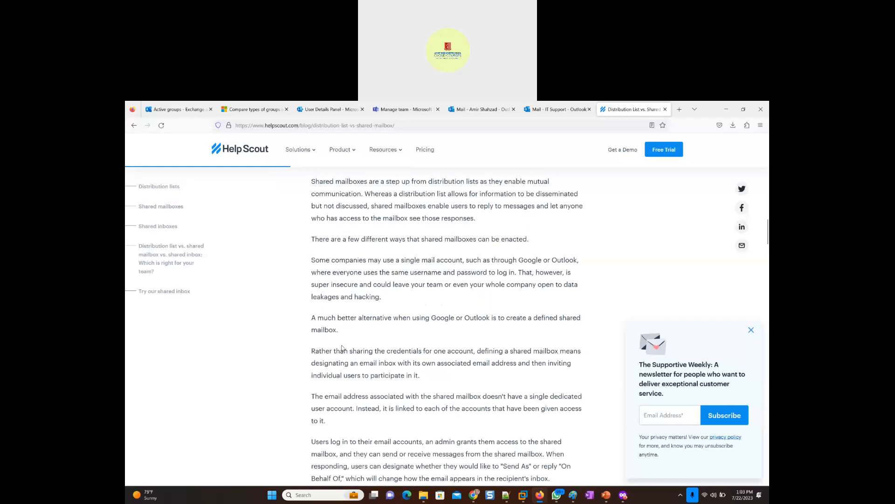
scroll(360, 360, down, 2)
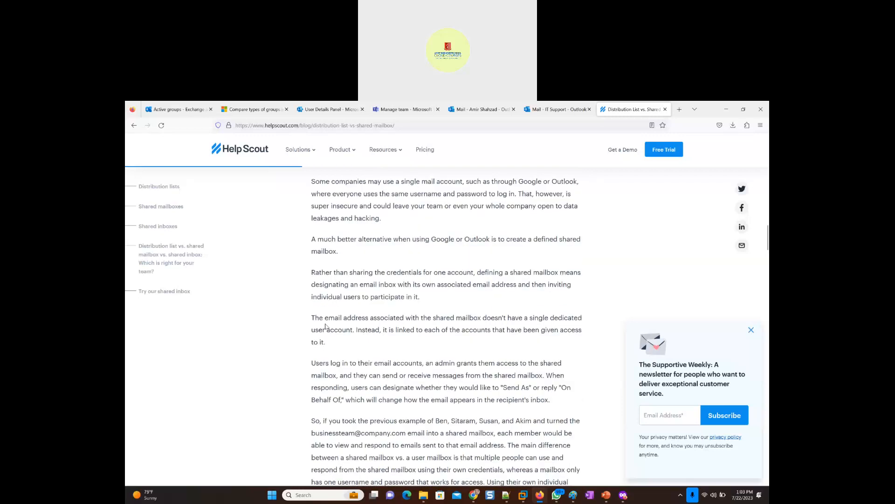
scroll(445, 330, down, 7)
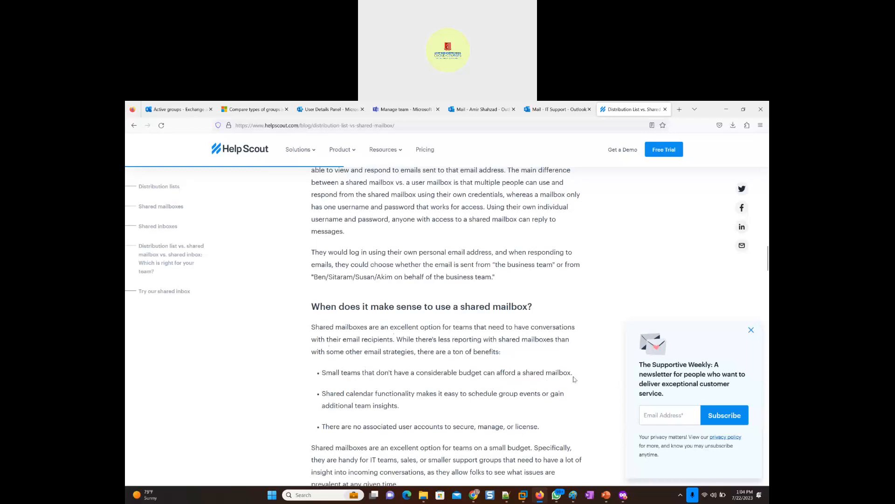
drag(574, 375, 317, 378)
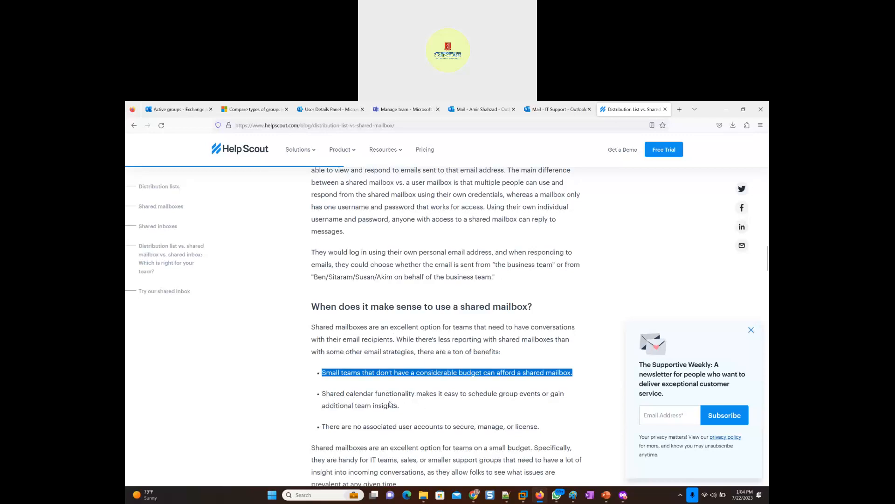
drag(400, 405, 321, 393)
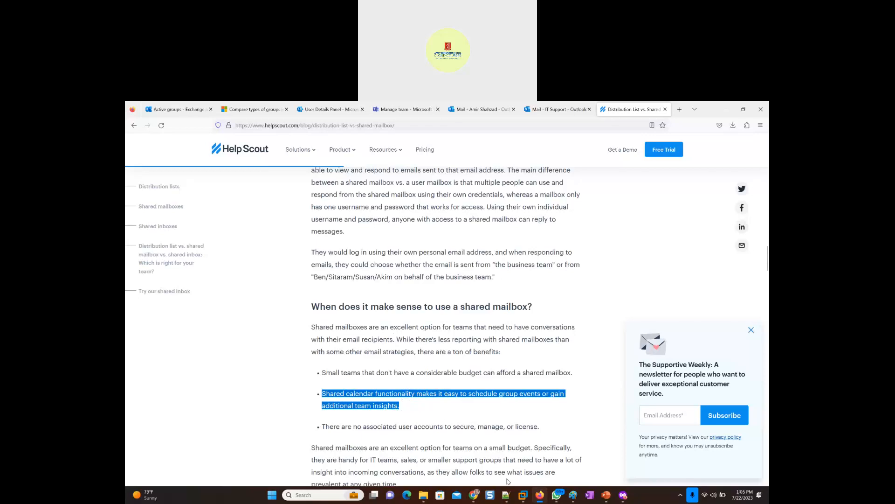
- Switch to desktop Outlook in the Windows 11 x64 virtual machine, open its calendar and check the options for All Group Calendars
mouse_move(524, 496)
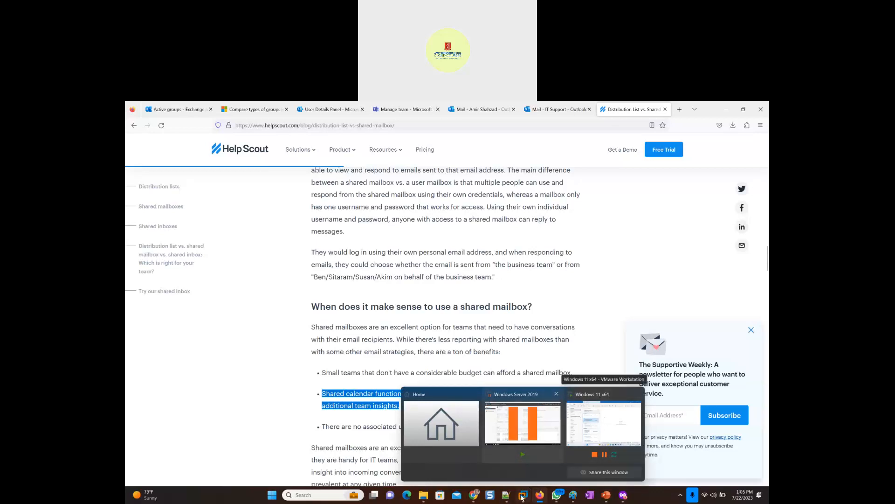
click(593, 424)
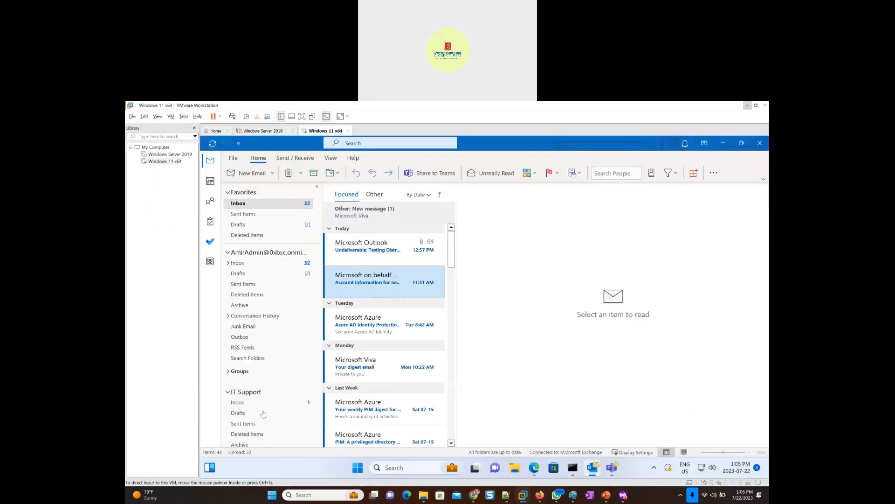
click(245, 394)
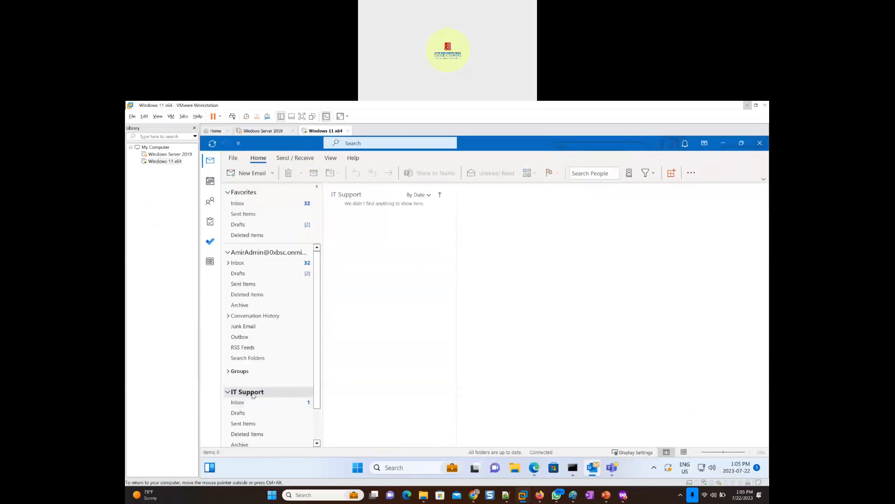
click(210, 183)
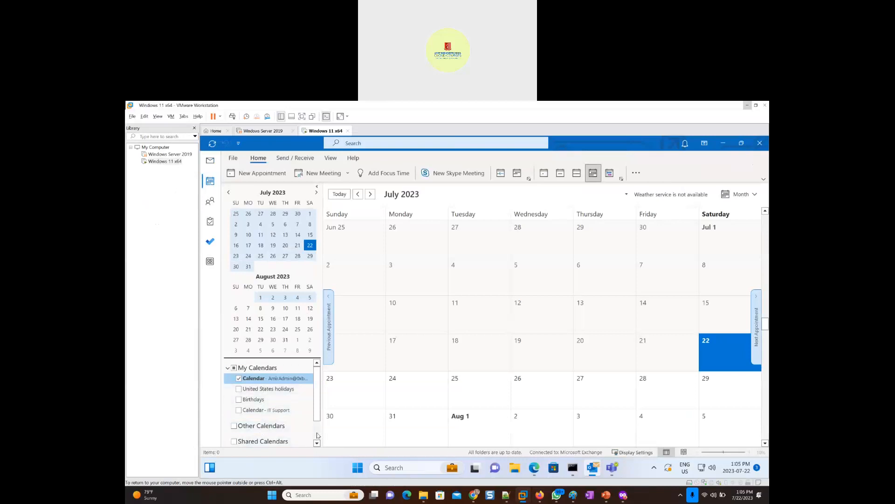
scroll(317, 435, down, 2)
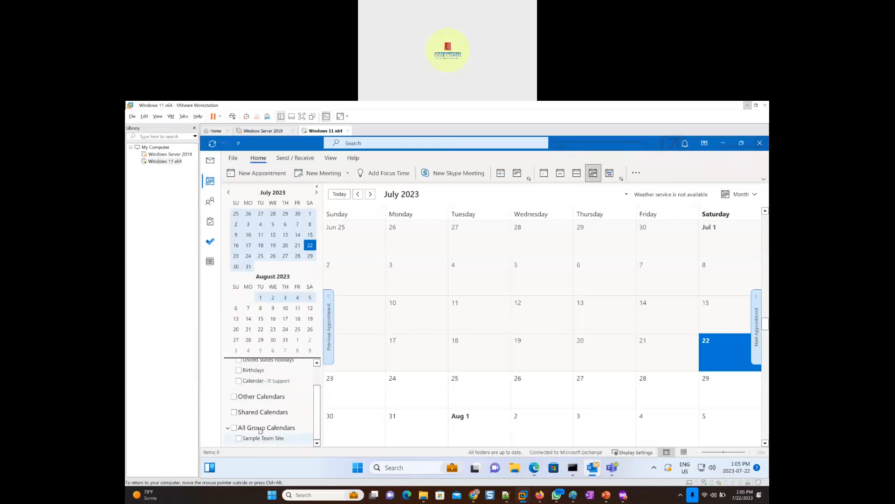
right_click(260, 428)
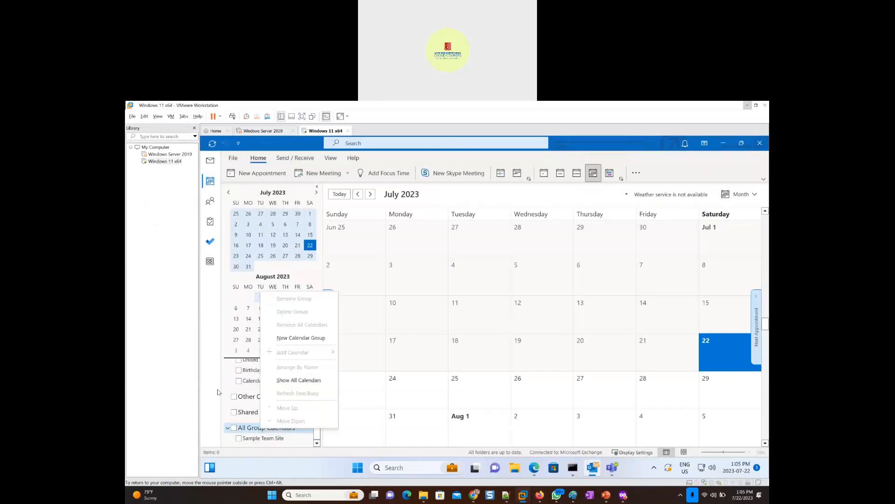
click(379, 401)
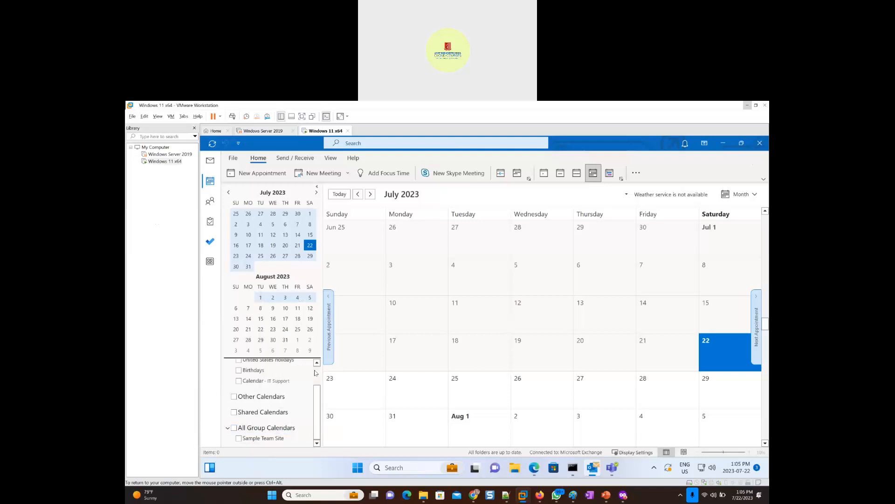
- Add the IT Support calendar to My Calendars by searching the address book for it_support, and display it beside the admin calendar
scroll(299, 373, up, 1)
right_click(255, 371)
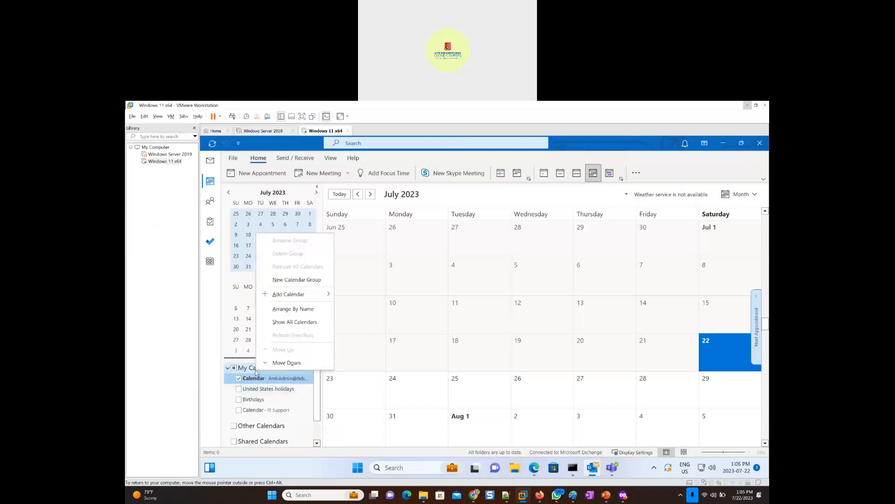
mouse_move(303, 294)
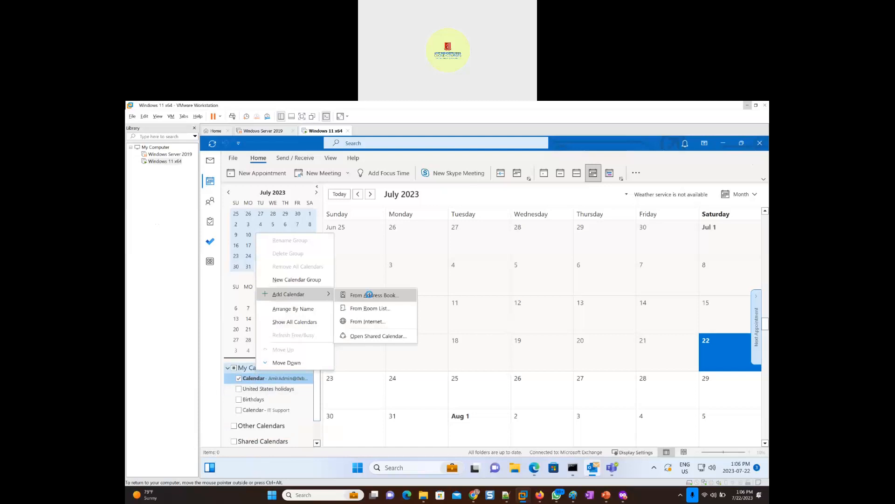
click(370, 296)
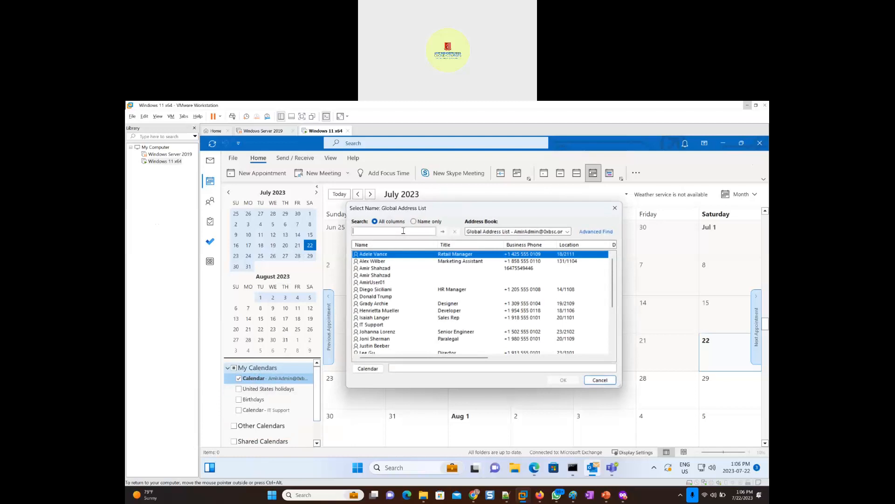
text(it_support)
key(Return)
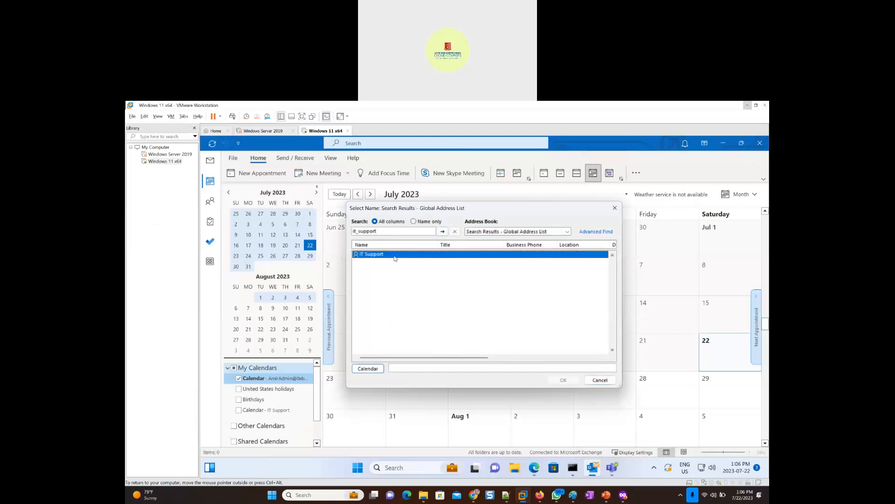
double_click(395, 256)
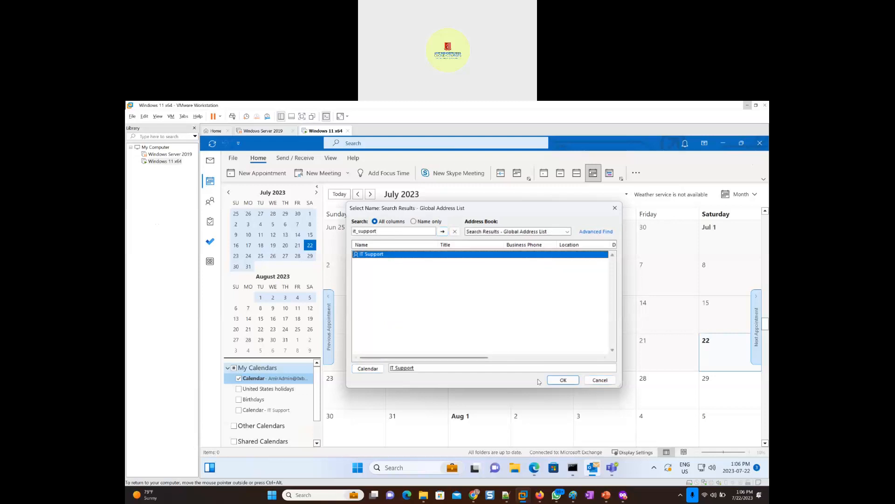
click(564, 380)
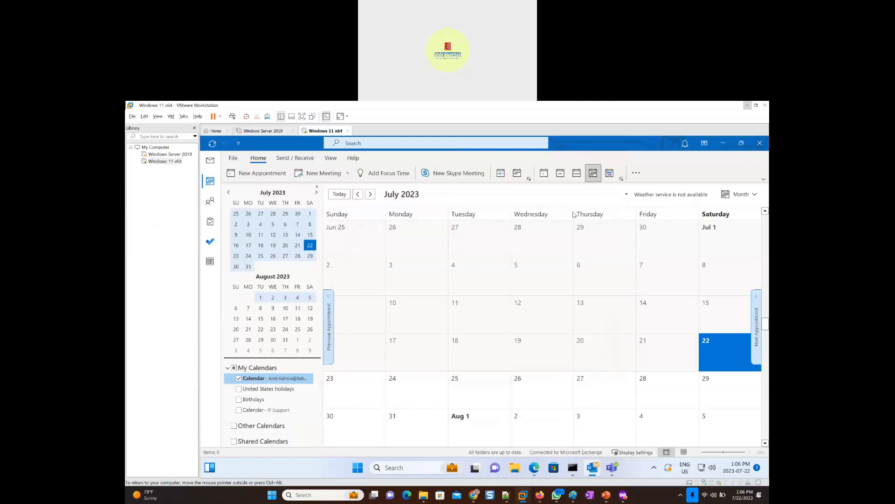
click(275, 414)
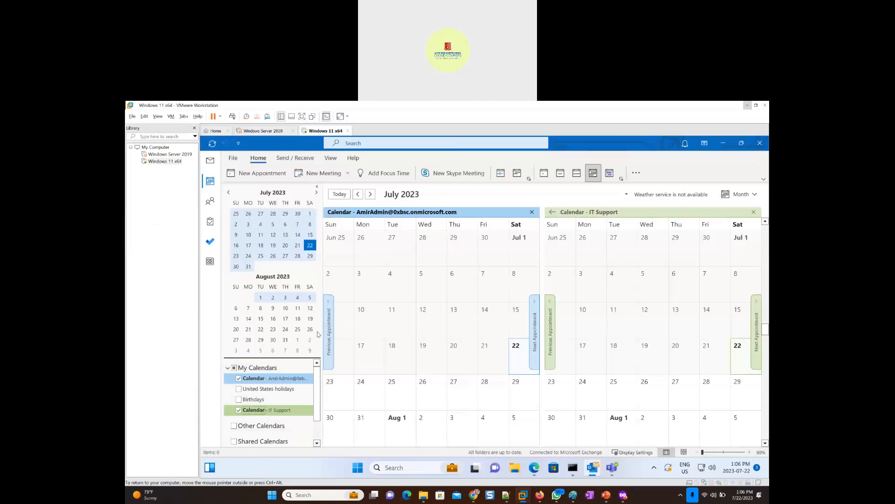
- Try to add the calendar of Marketing_DistributionList_Group to My Calendars by searching the address book for marketing
right_click(271, 370)
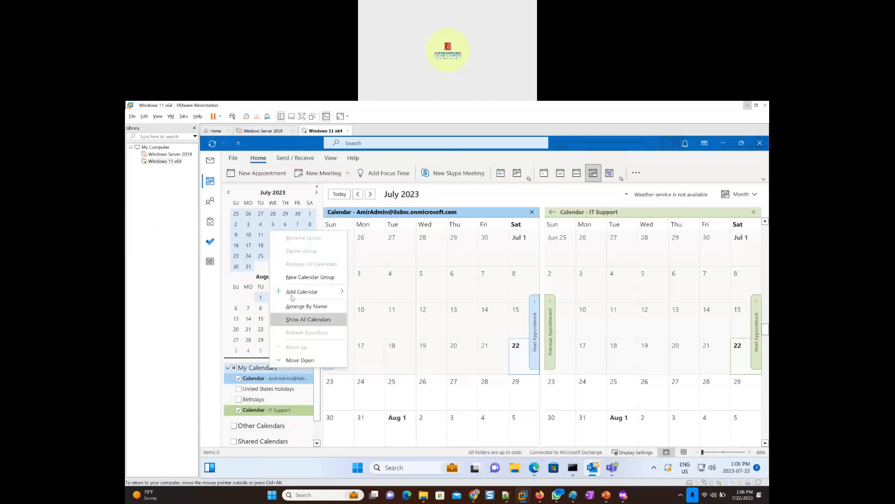
mouse_move(299, 293)
click(397, 294)
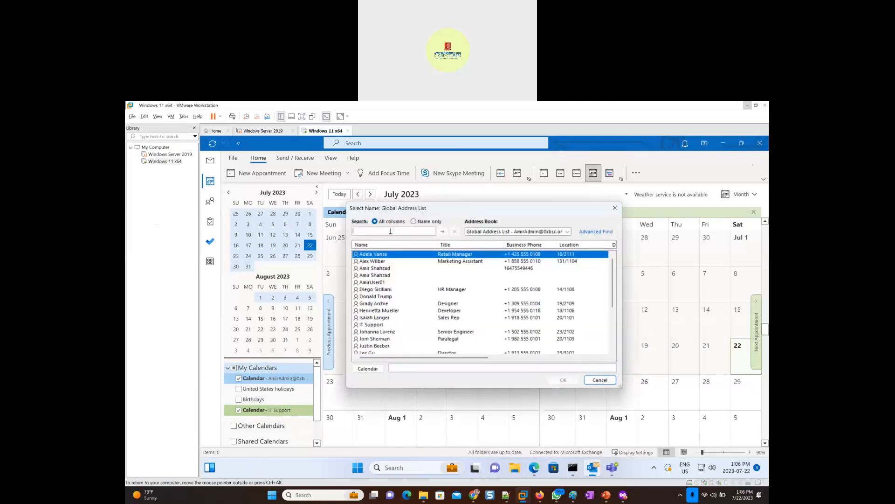
text(marketing)
key(Return)
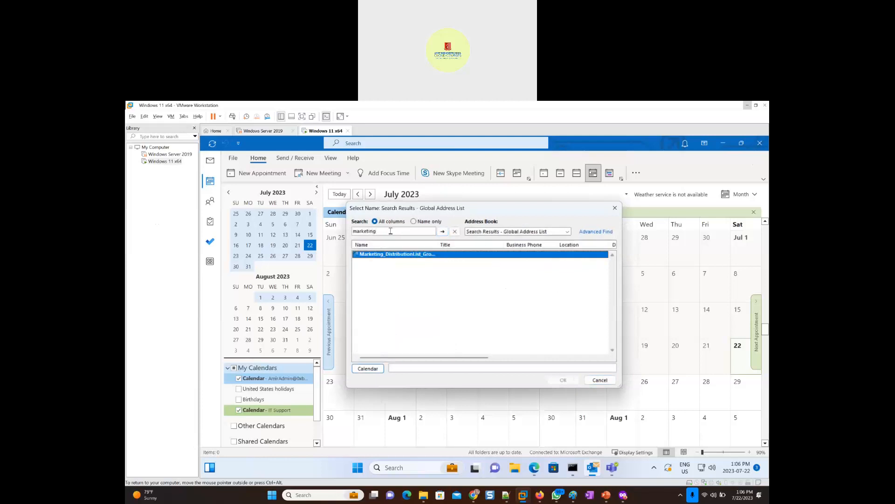
double_click(417, 256)
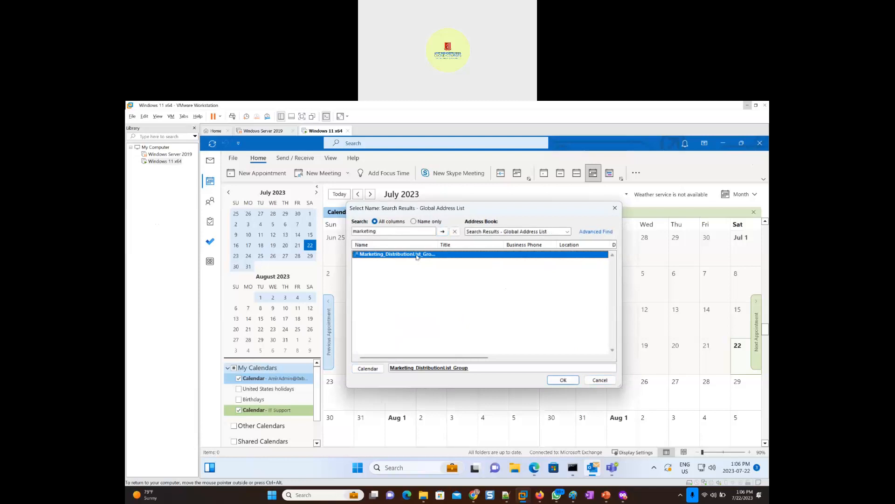
click(563, 380)
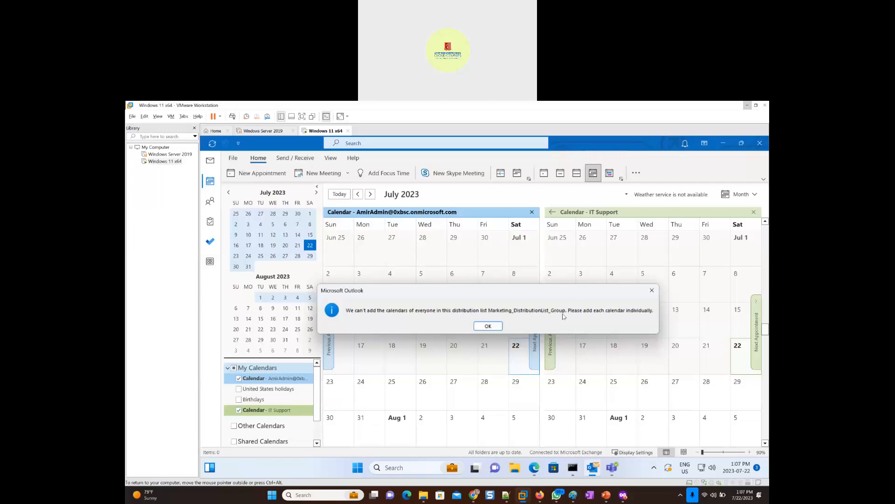
click(653, 290)
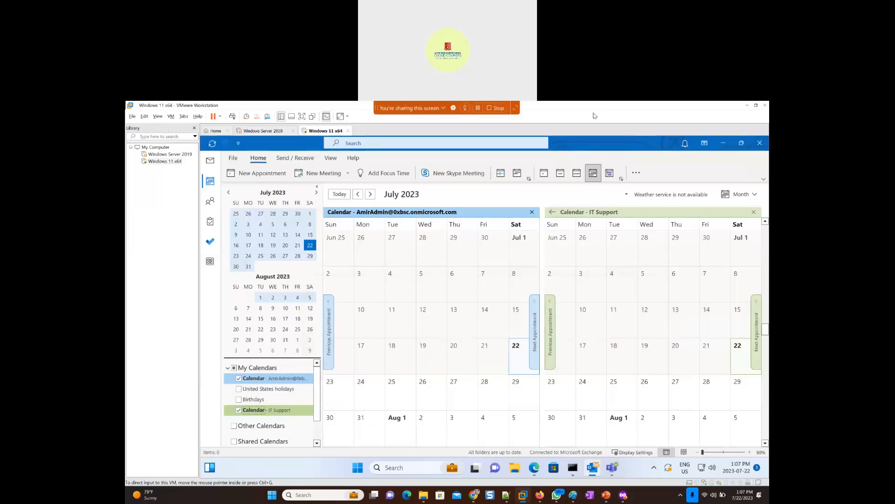
- Return to the Help Scout article in the browser, and compare the Exchange distribution list page with the IT Support mailbox inbox
key(alt+Tab)
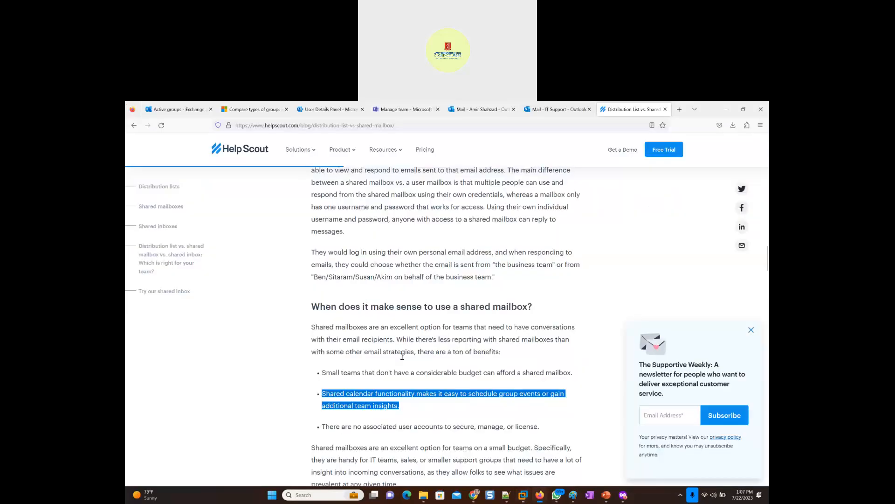
scroll(332, 404, down, 1)
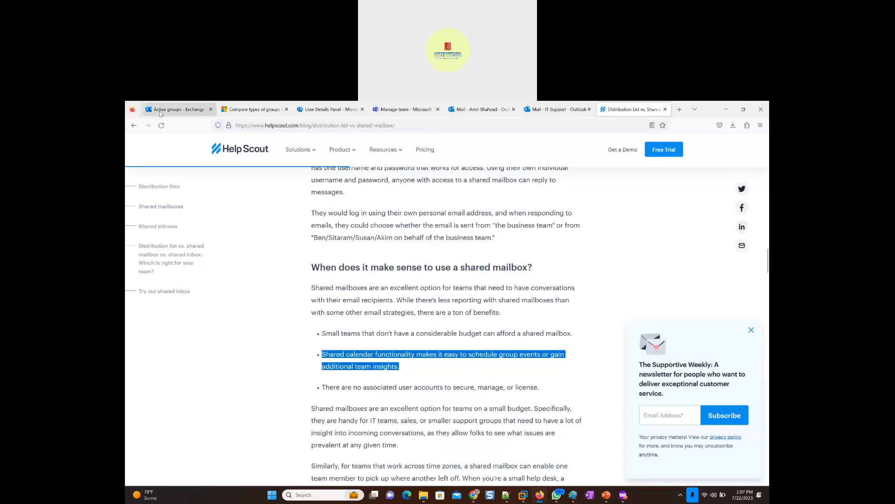
click(162, 110)
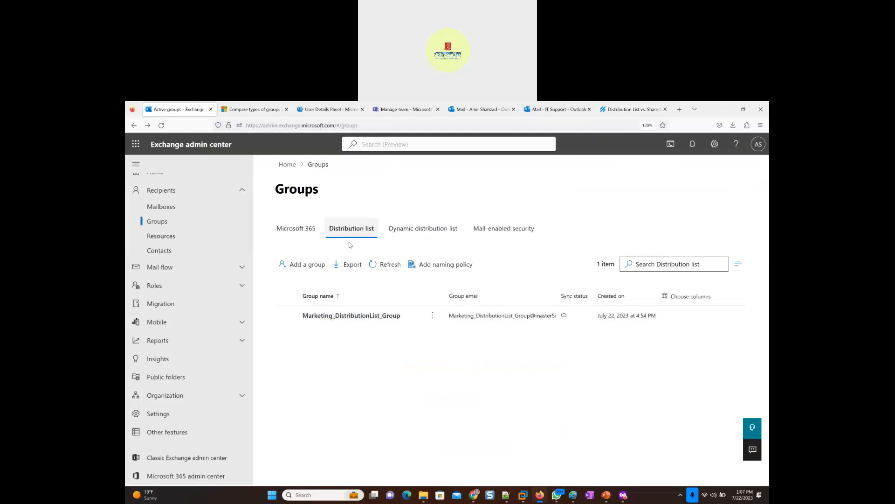
click(549, 112)
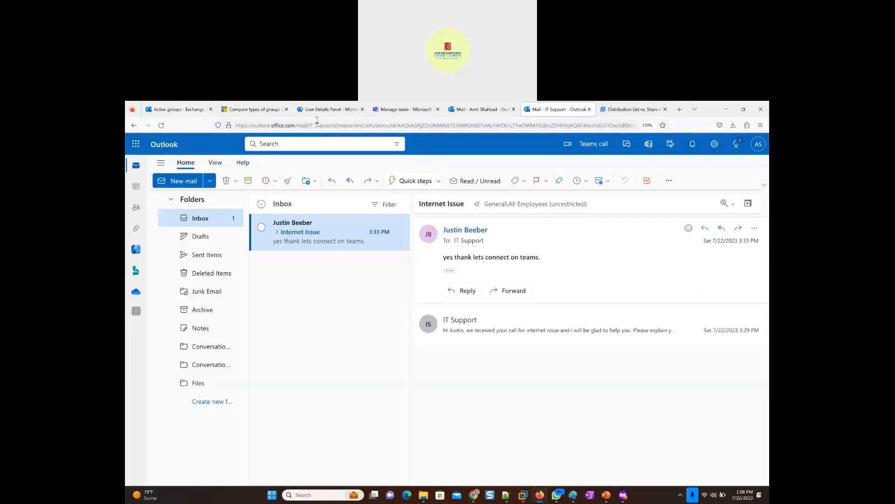
click(183, 110)
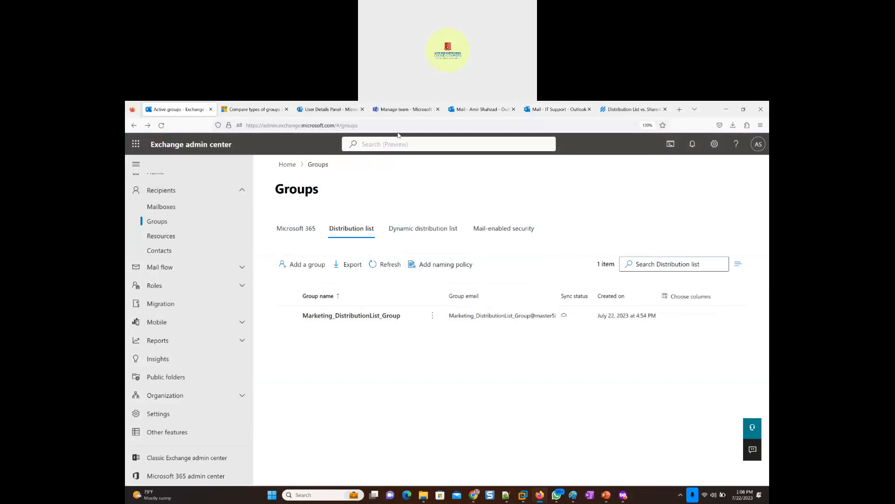
click(548, 113)
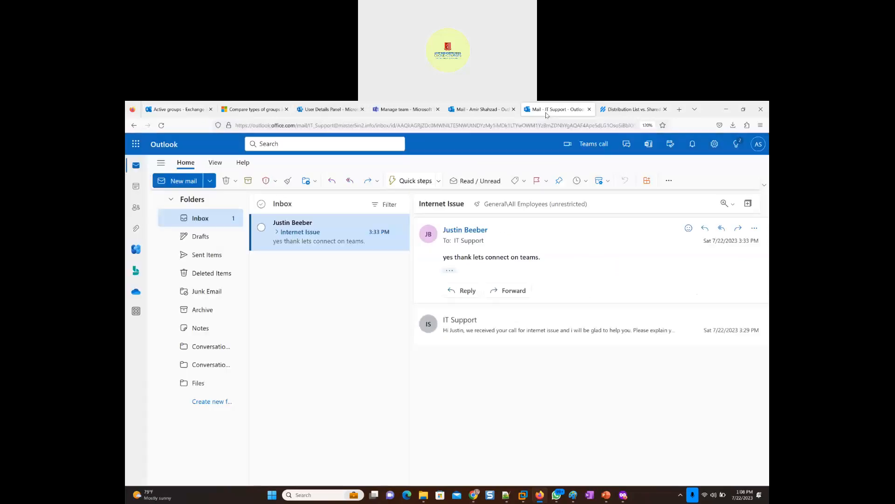
click(174, 111)
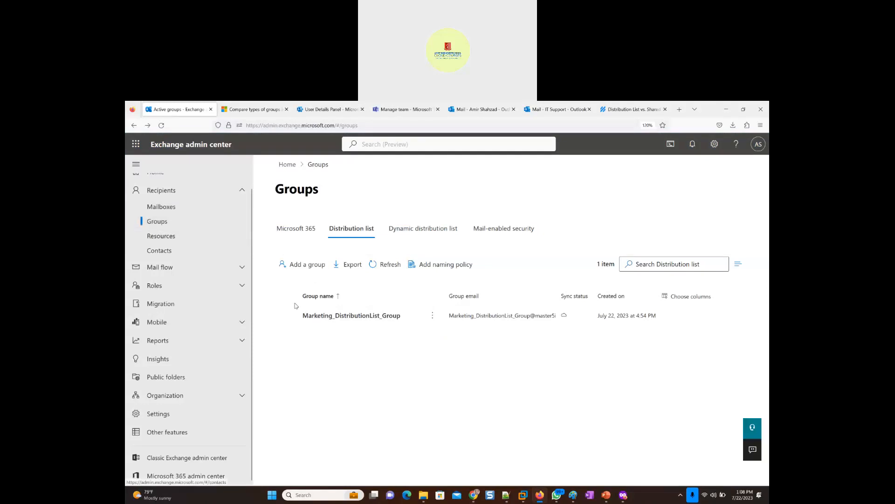
- Search the Exchange mailboxes for it_, review the Delegation permissions of the IT Support shared mailbox, and close its details
click(173, 206)
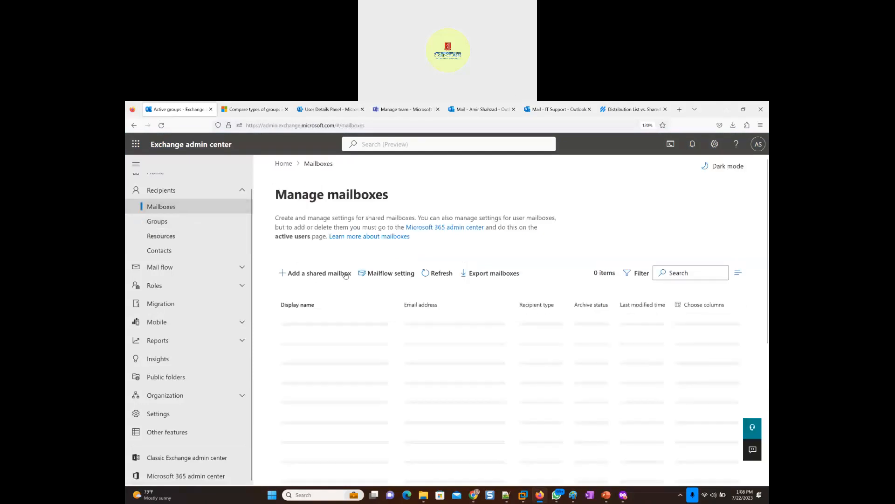
click(673, 272)
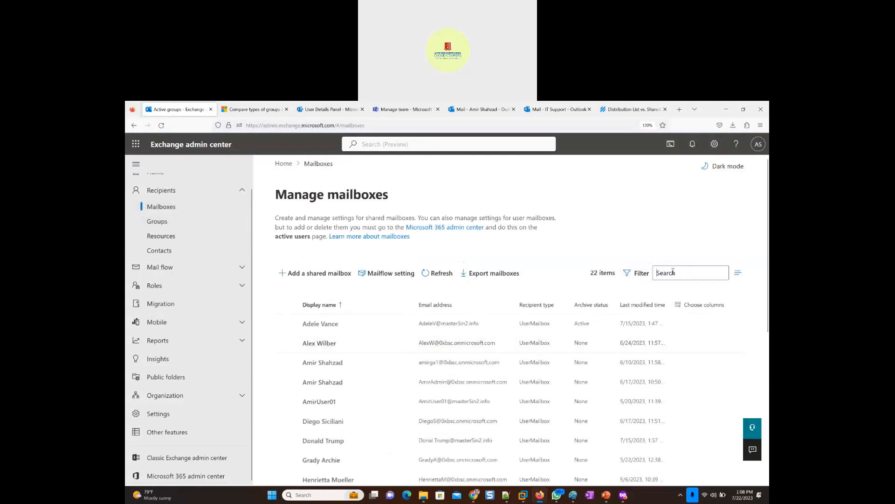
text(it_)
key(Return)
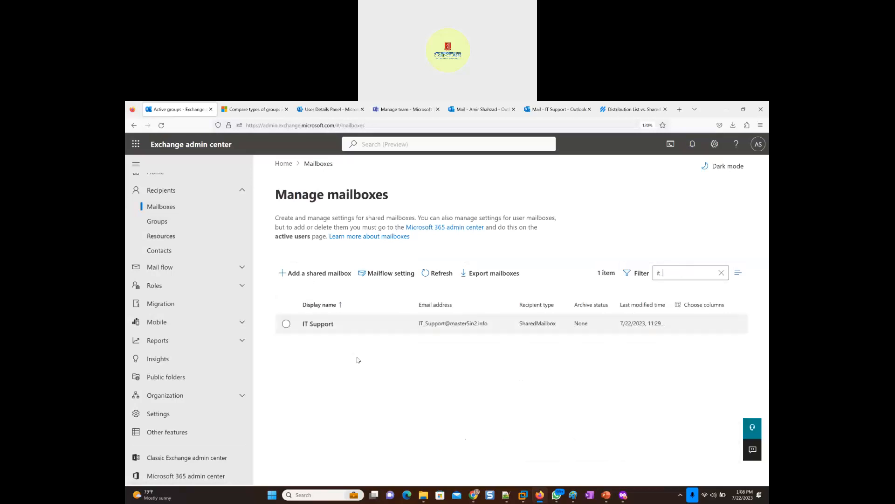
click(320, 328)
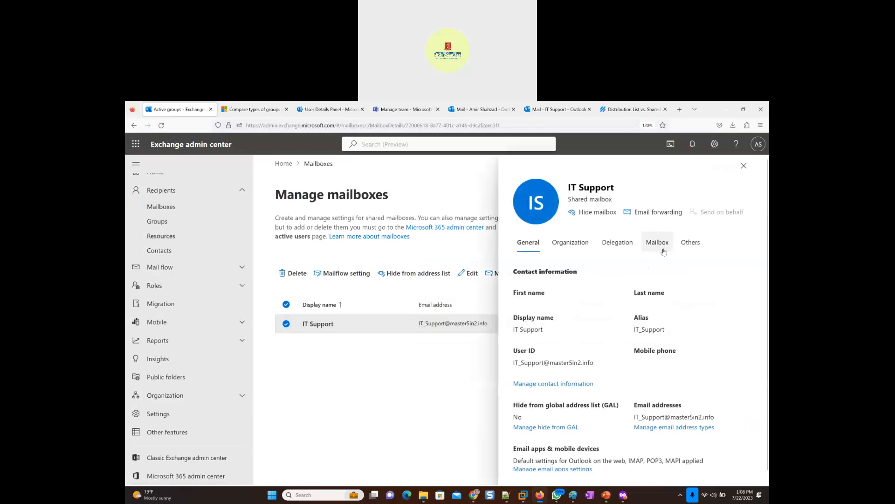
click(615, 244)
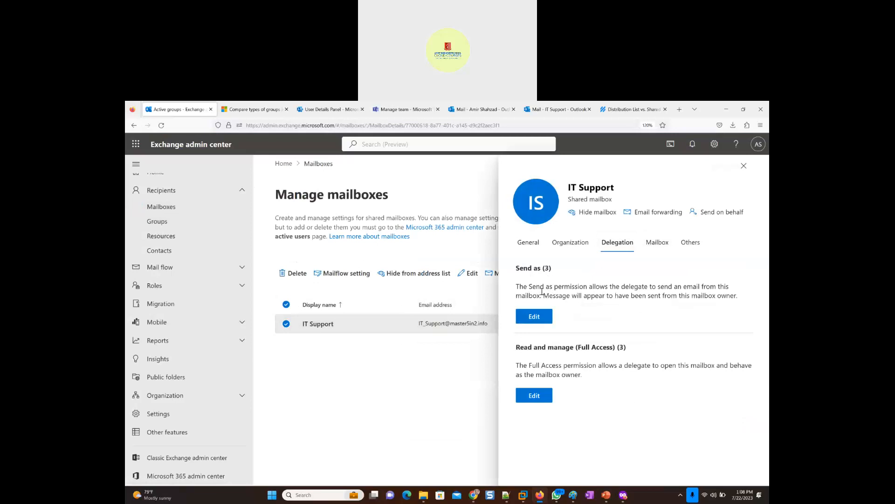
drag(568, 187, 617, 189)
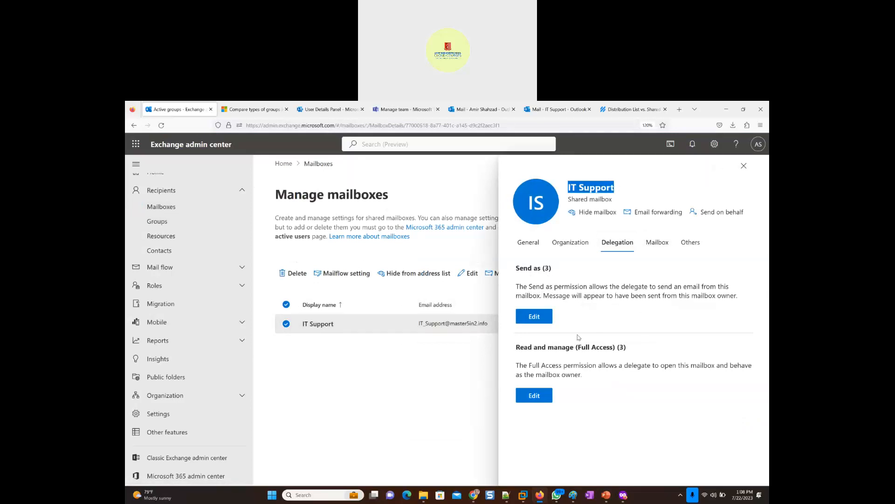
click(537, 364)
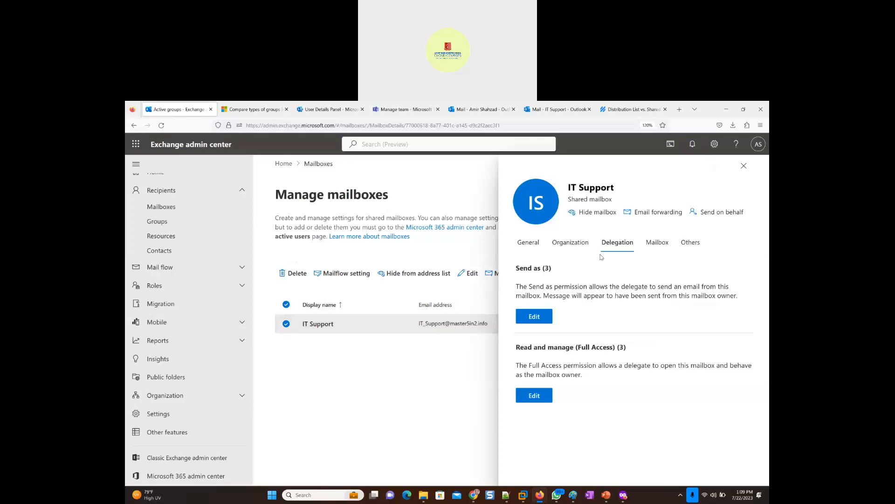
click(742, 166)
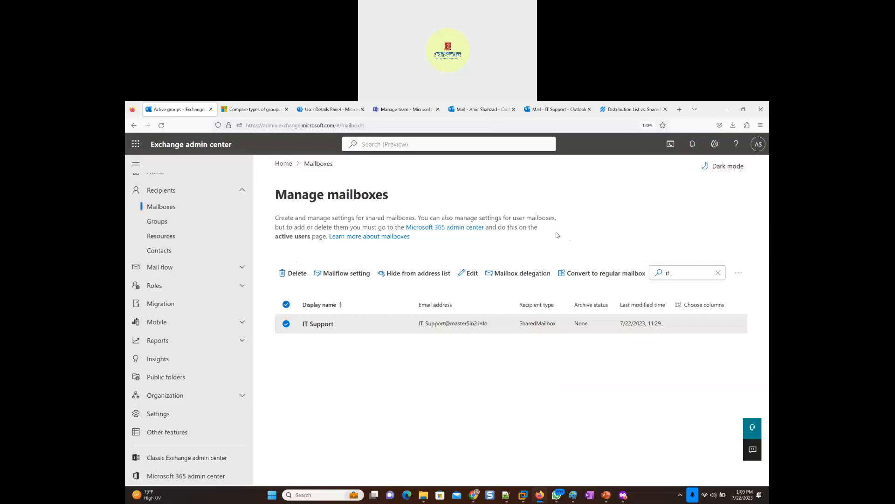
- Compare the IT Support inbox with the Help Scout article, and list the distribution list groups in the Exchange admin center
click(552, 110)
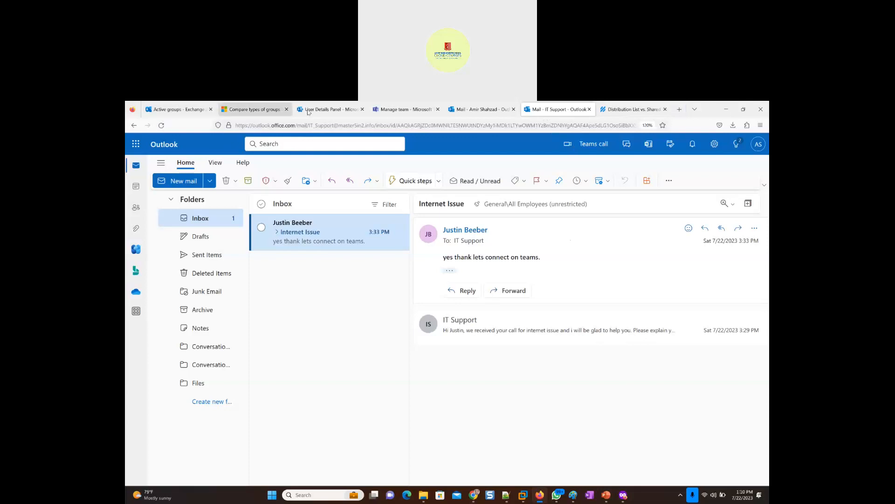
click(167, 110)
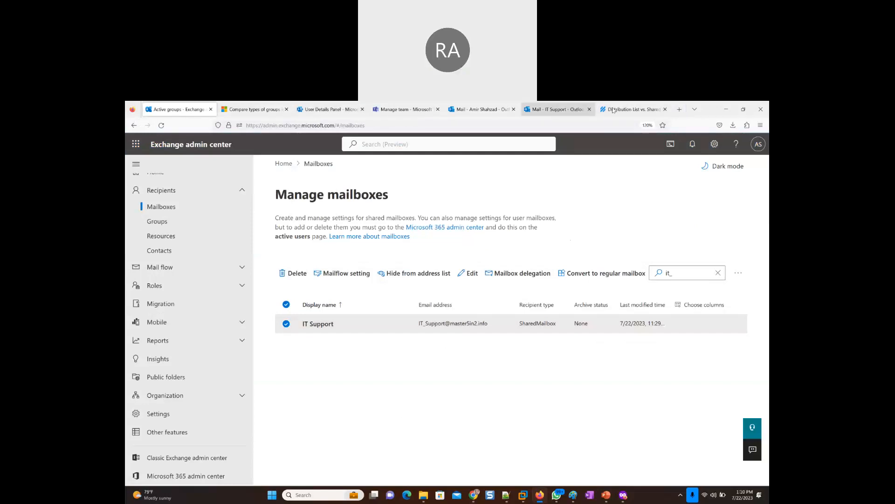
click(631, 110)
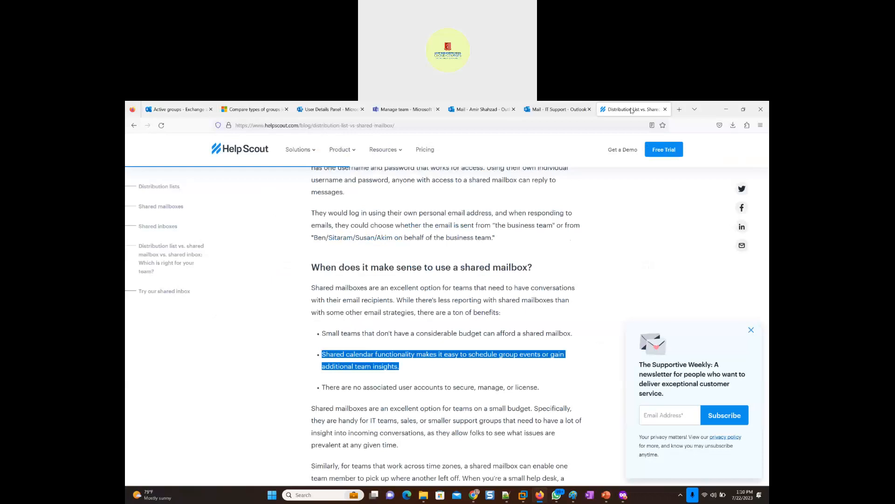
click(548, 114)
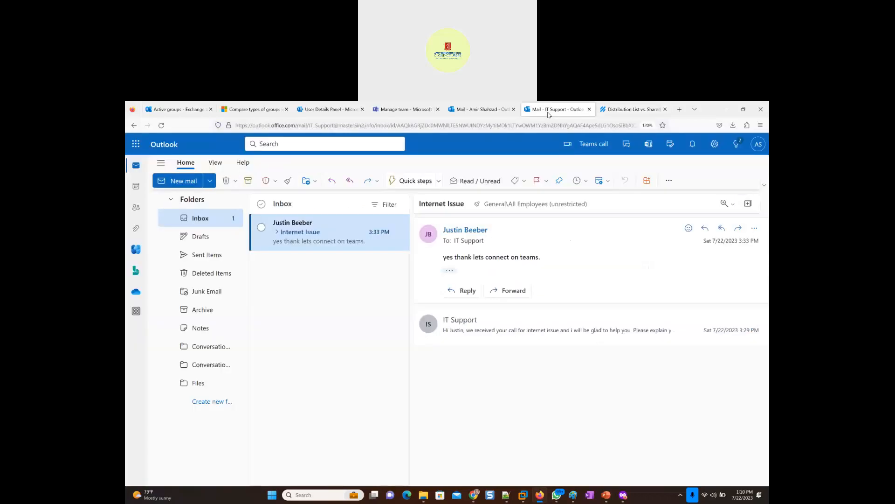
click(175, 110)
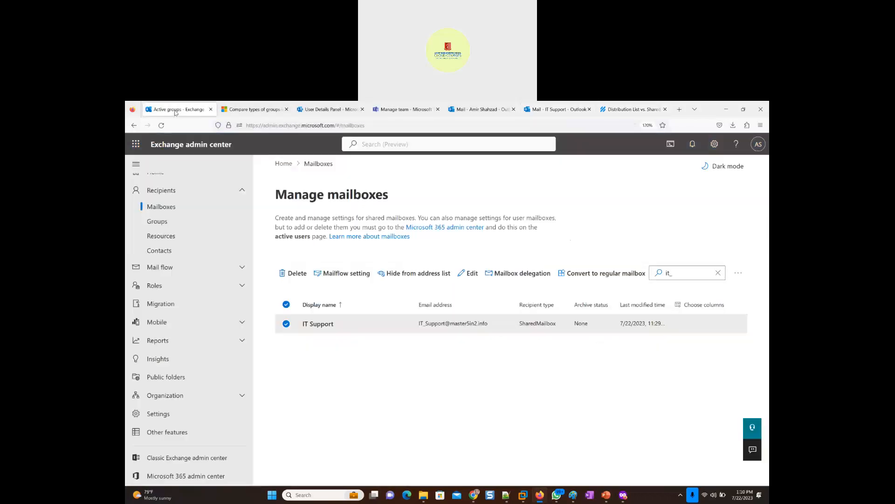
click(159, 222)
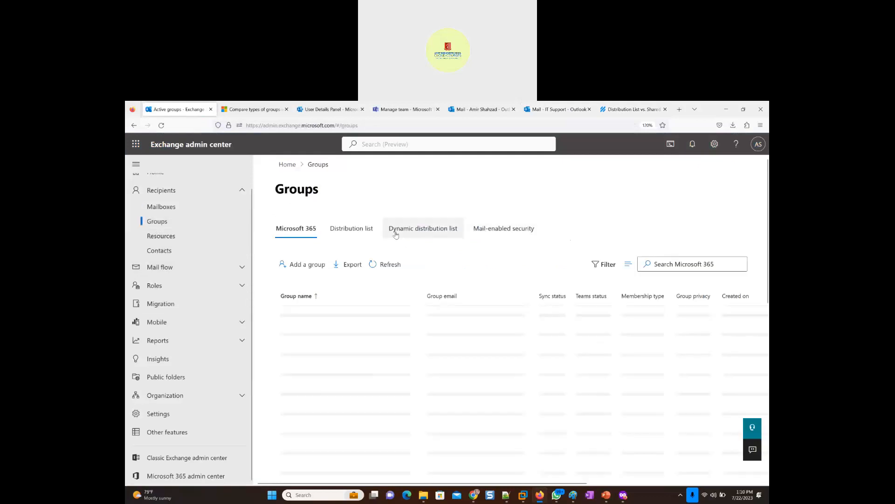
click(360, 234)
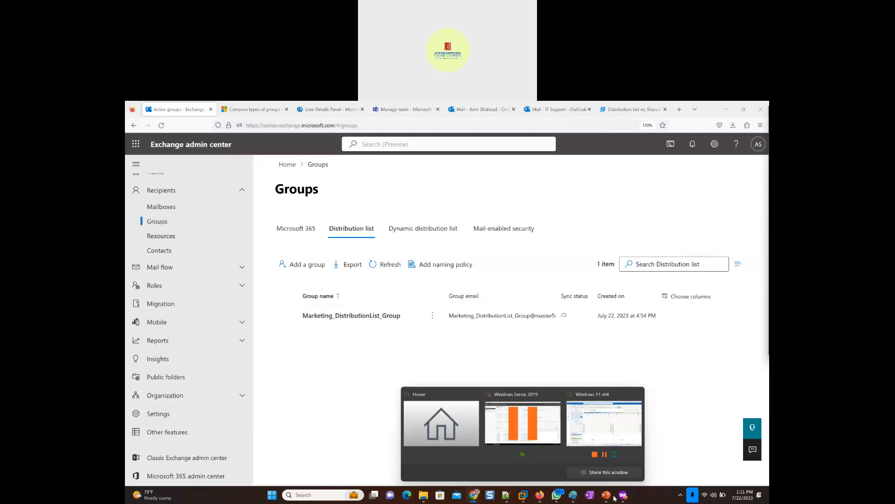
- Switch to the test user's Outlook mailbox in the private browser windows, check the signed-in account, and refresh the inbox
mouse_move(623, 494)
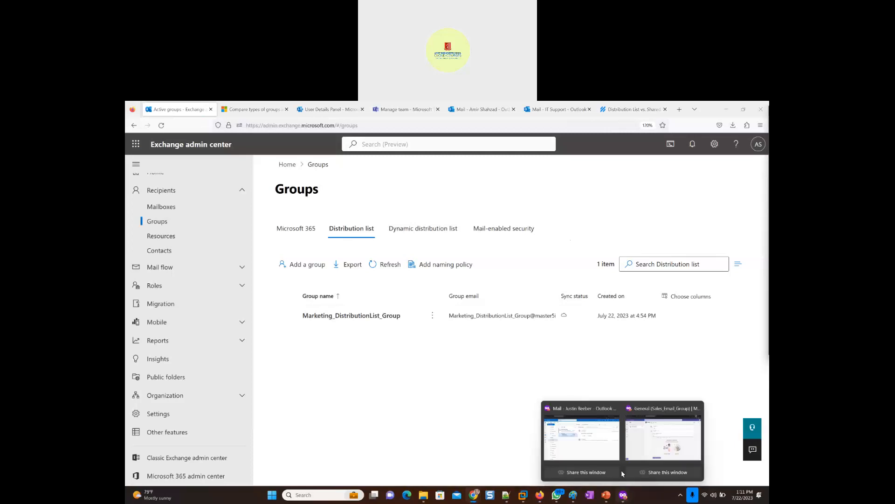
click(654, 443)
click(235, 111)
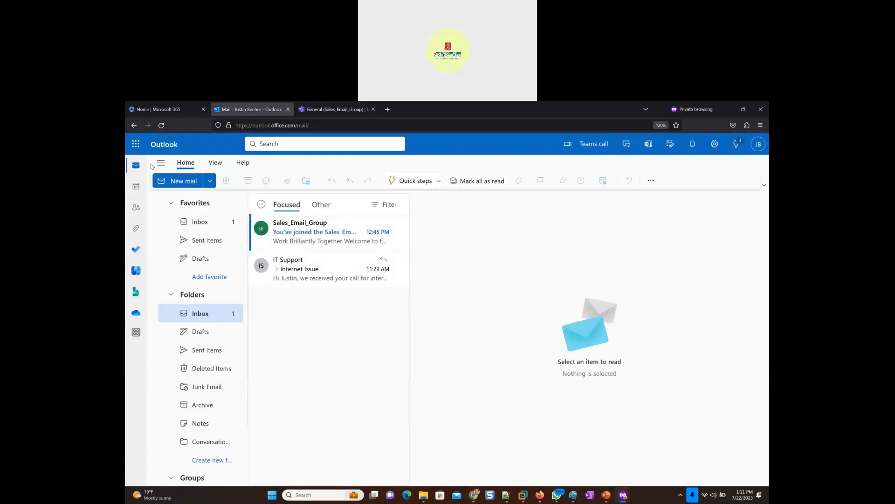
click(162, 125)
mouse_move(619, 492)
click(578, 441)
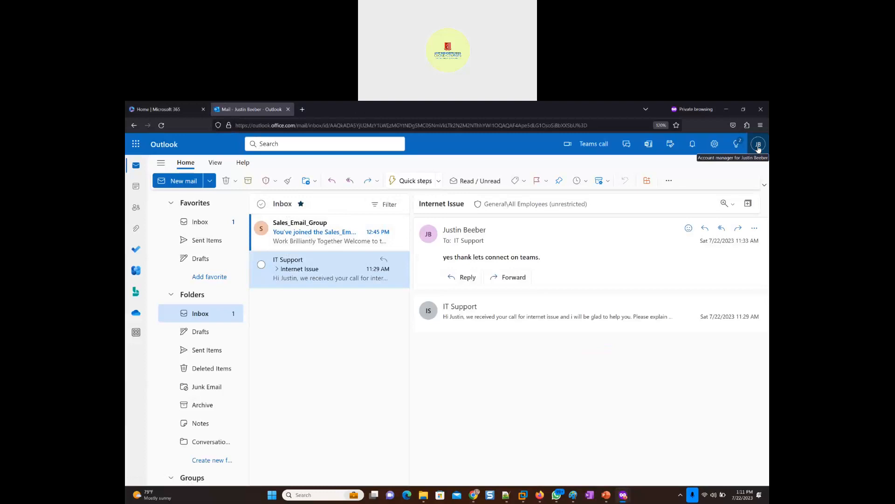
mouse_move(629, 495)
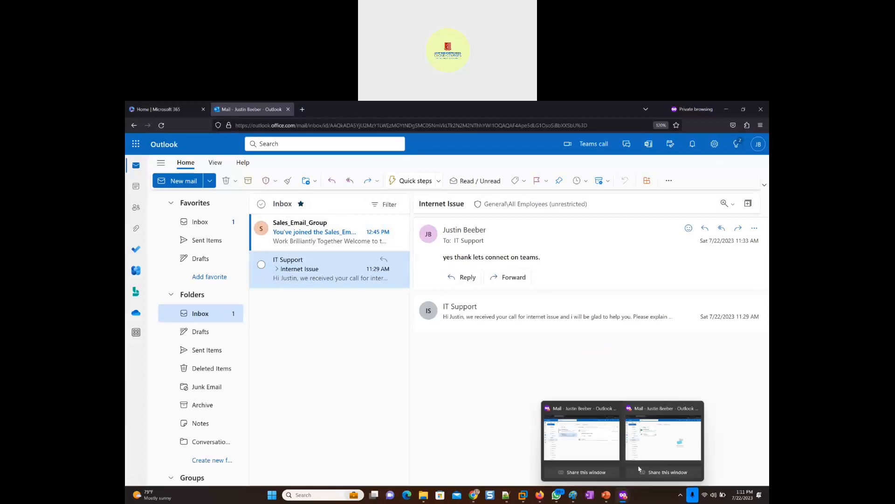
click(659, 452)
mouse_move(624, 495)
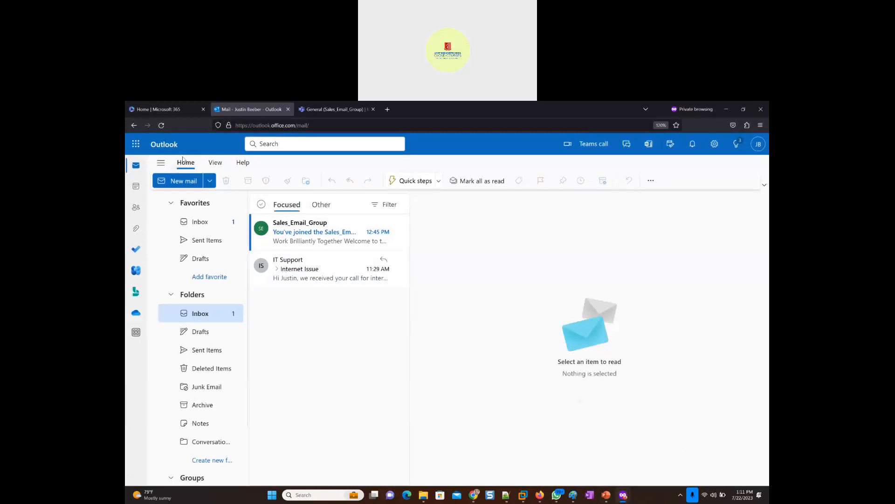
click(162, 125)
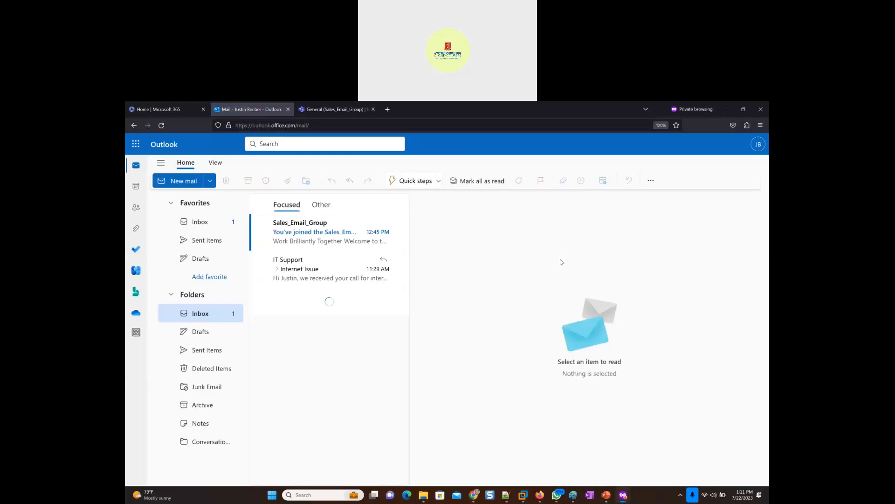
- Start a new email addressed to Marketing_DistributionList_Group and Sales_Email_Group, picking both from All Distribution Lists in the address book
click(177, 183)
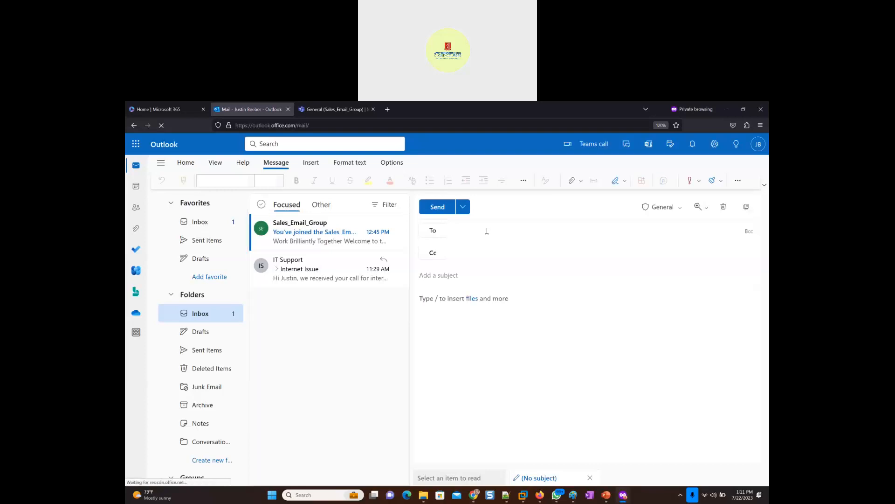
text(market)
key(BackSpace)
key(BackSpace)
key(BackSpace)
key(BackSpace)
key(BackSpace)
key(BackSpace)
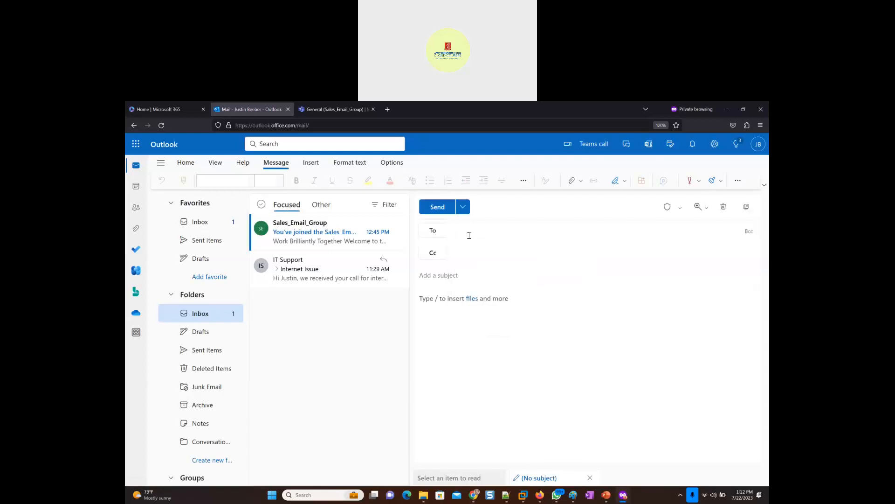
click(433, 230)
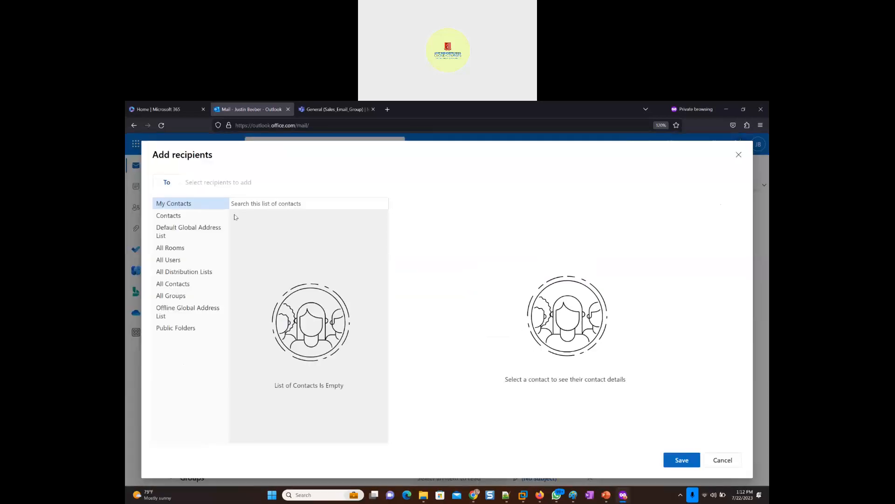
click(179, 272)
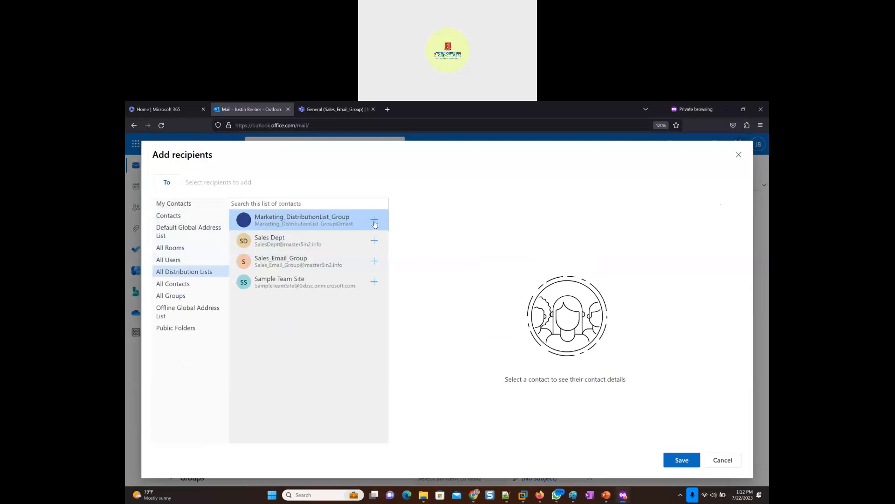
click(374, 221)
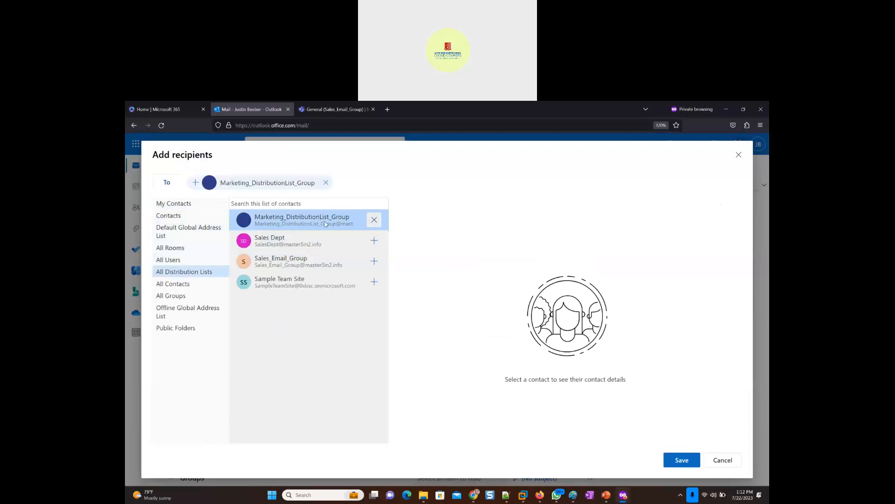
click(374, 261)
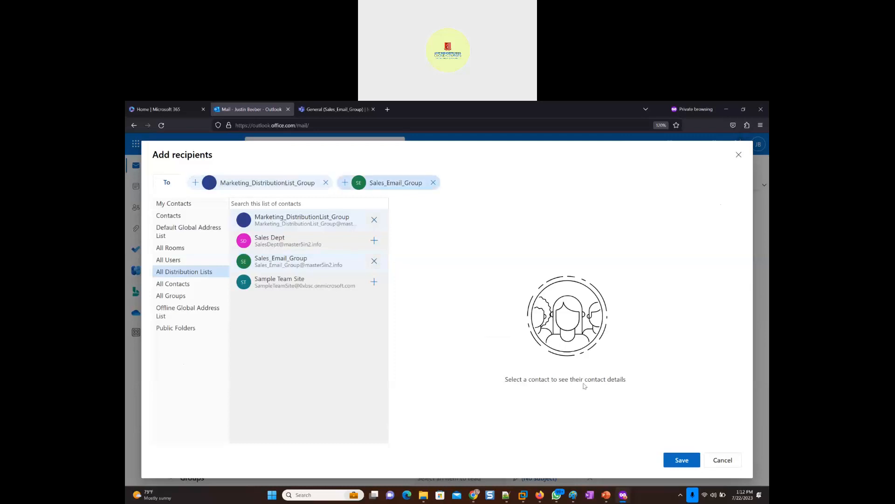
click(676, 462)
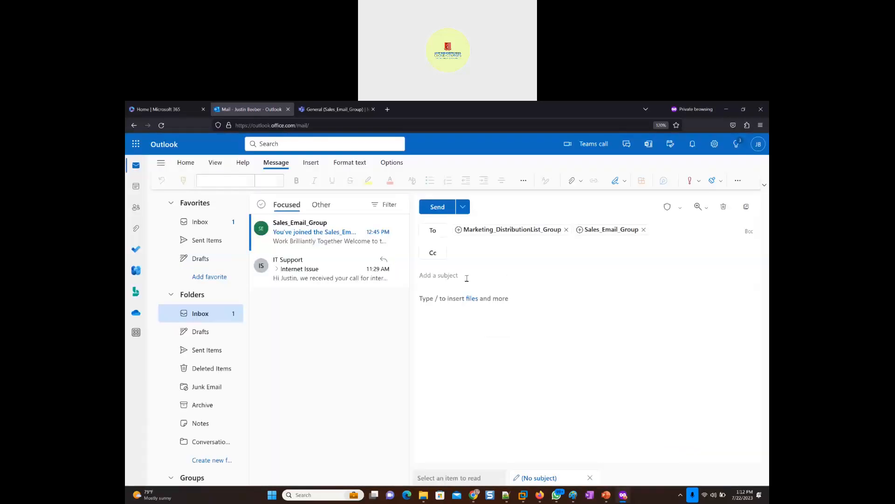
- Enter "Test from" plus the sender's first name as the subject, repeat it as the message body, and send the email
text(Test from Just in)
key(ctrl+a)
key(ctrl+c)
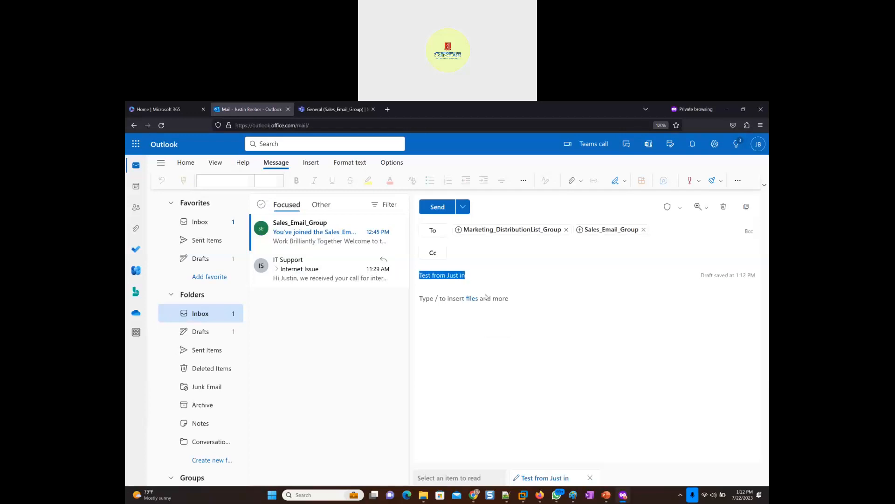
click(491, 306)
key(ctrl+v)
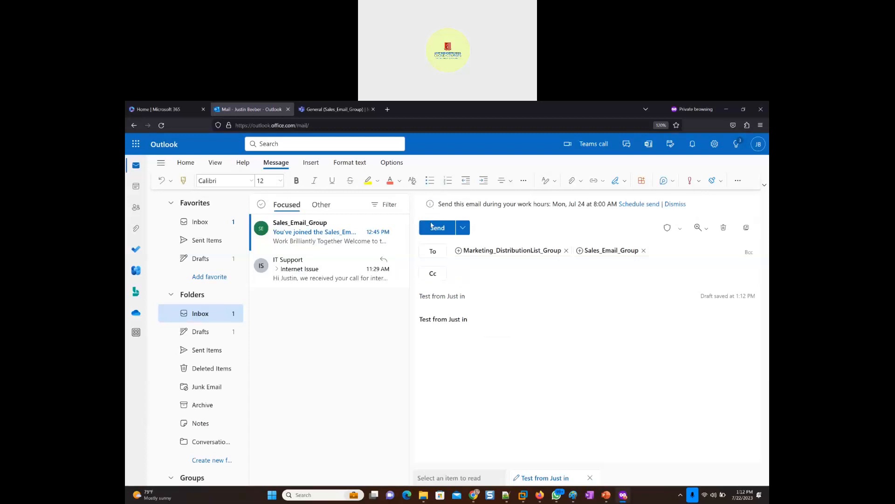
click(434, 233)
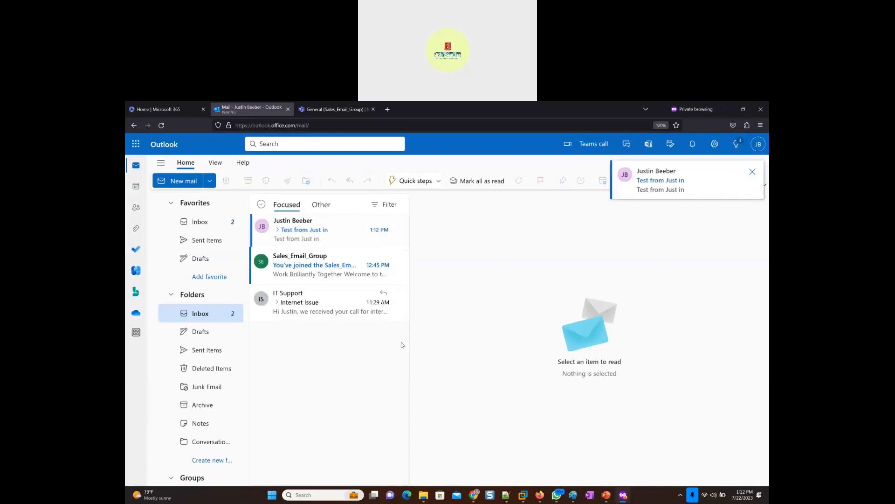
- Reply to all on the received test email, remove Sales_Email_Group from the recipients, and send the text "Testing back"
click(305, 236)
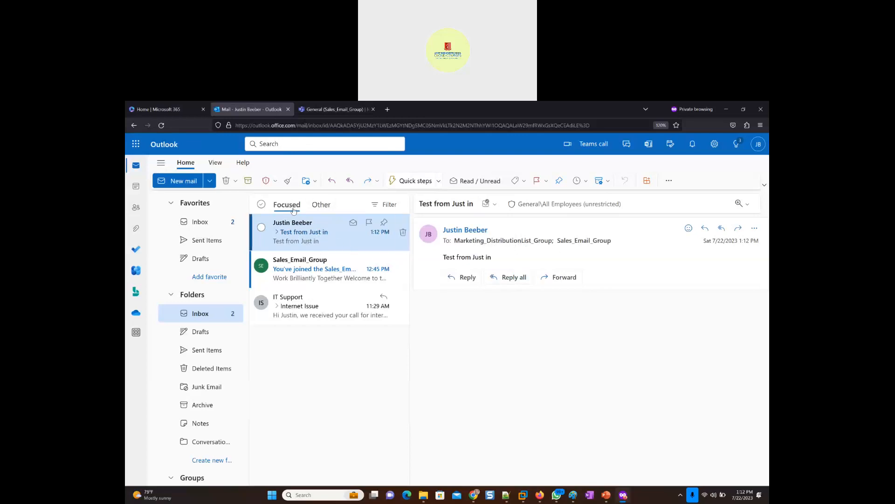
click(509, 279)
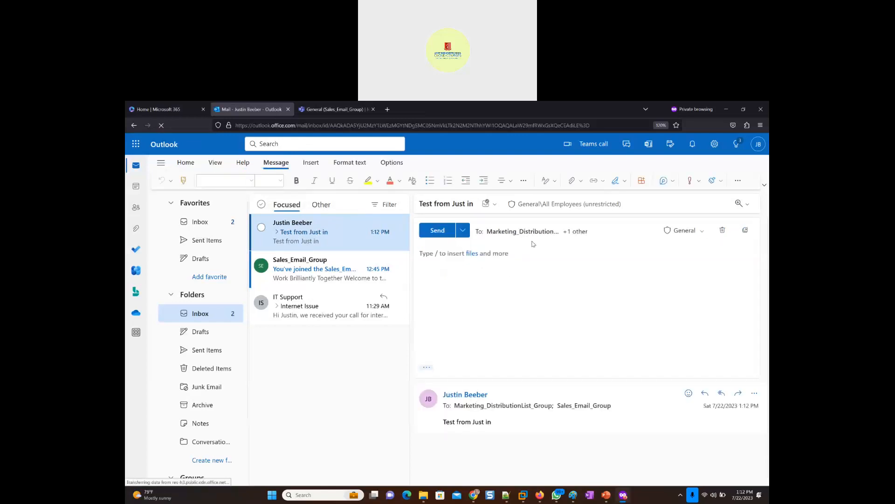
click(584, 237)
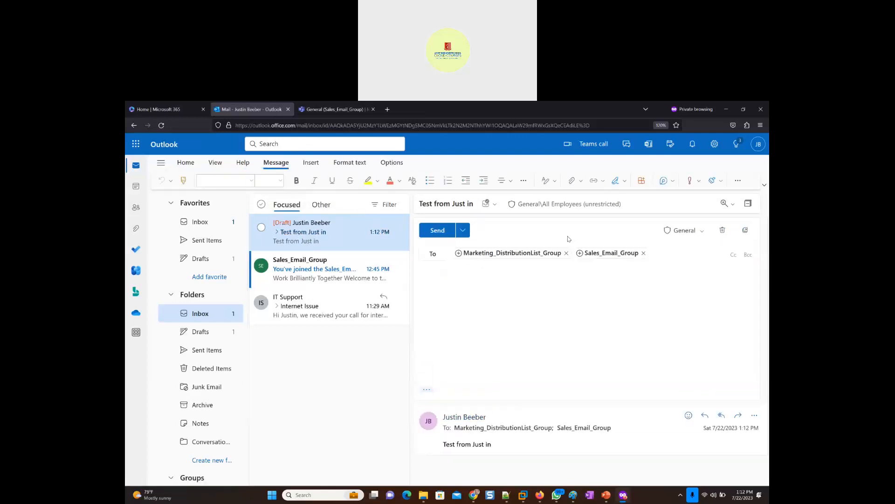
click(643, 252)
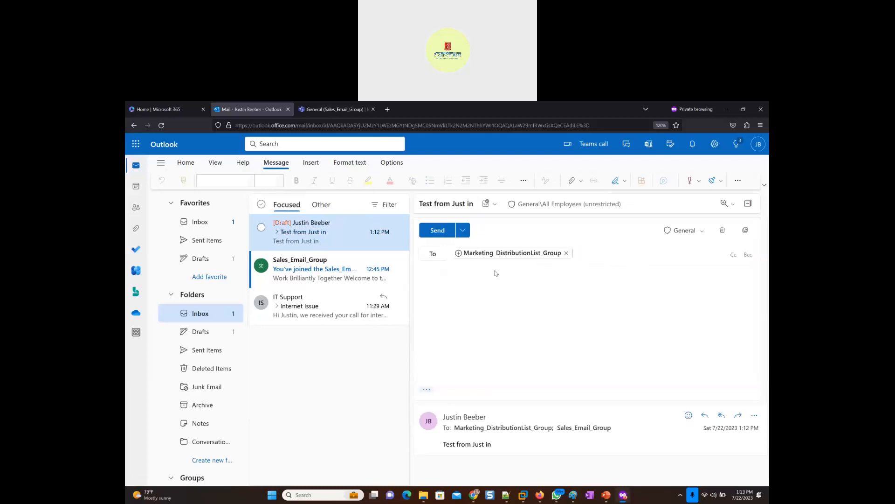
click(446, 294)
text(Test)
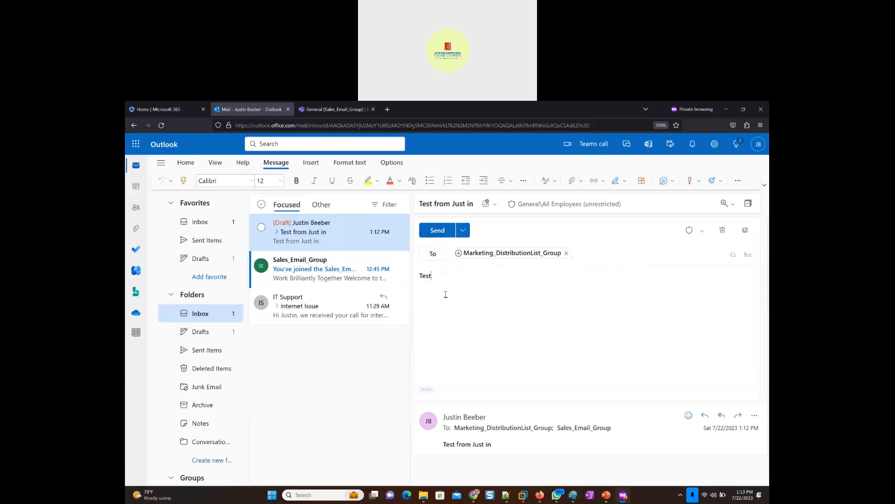
text(ing back)
click(437, 231)
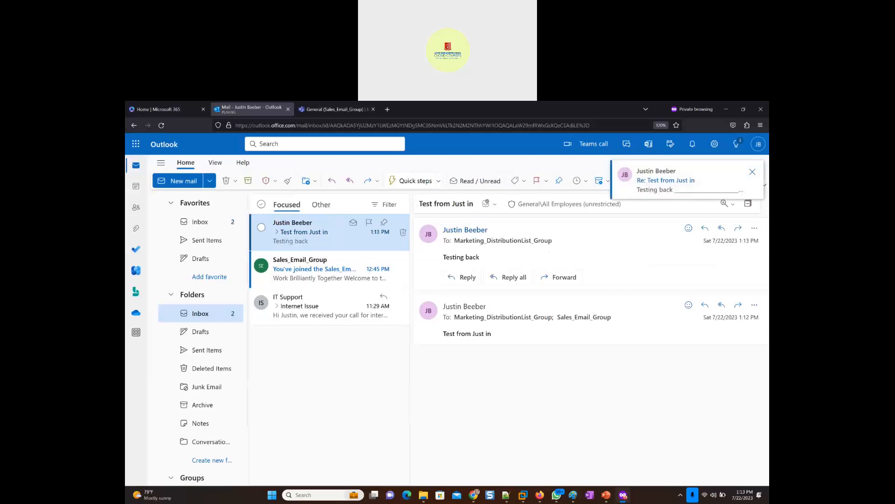
- Switch to Gmail, inspect the sender and recipient details of the "Testing Distribution List" message in its own window, and return to Outlook
key(alt+Tab)
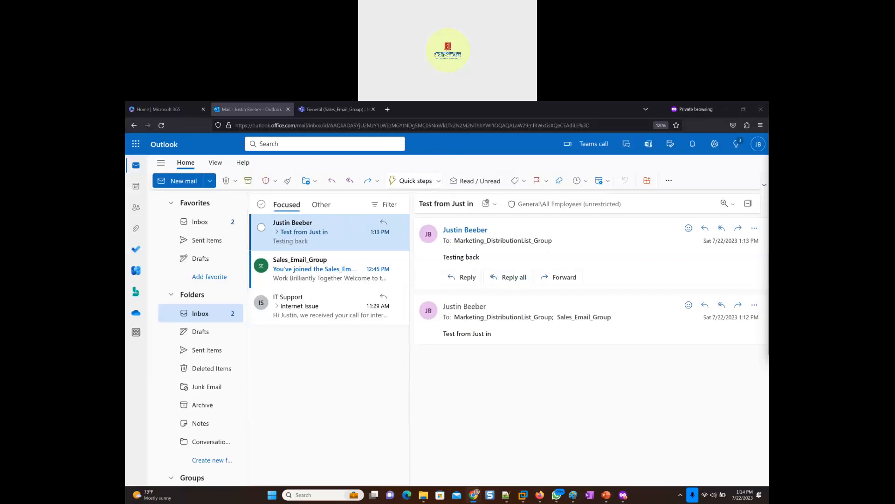
drag(768, 173, 226, 193)
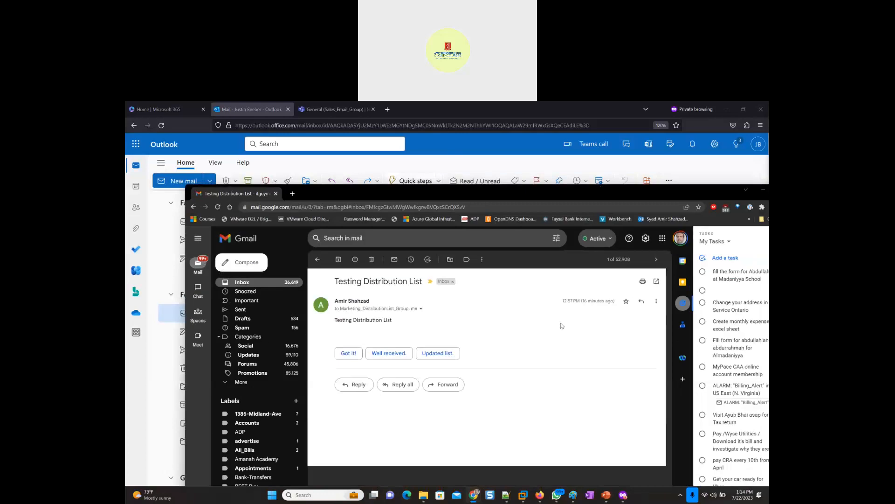
click(655, 281)
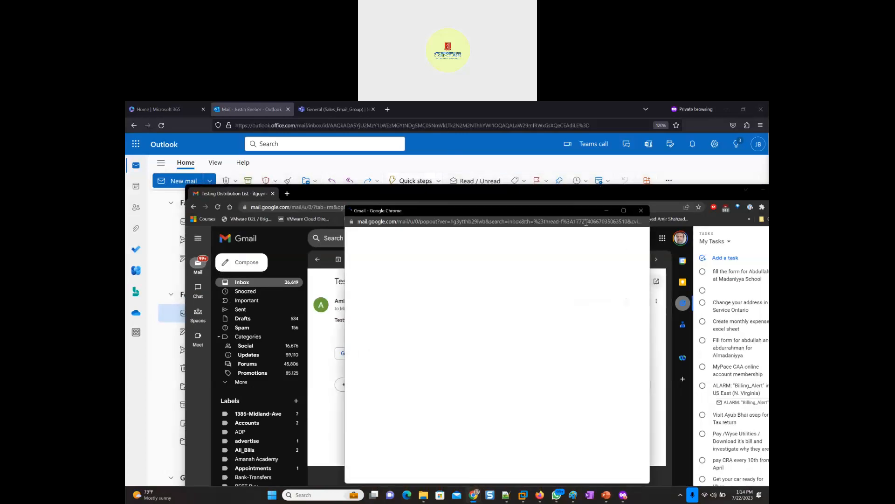
click(623, 211)
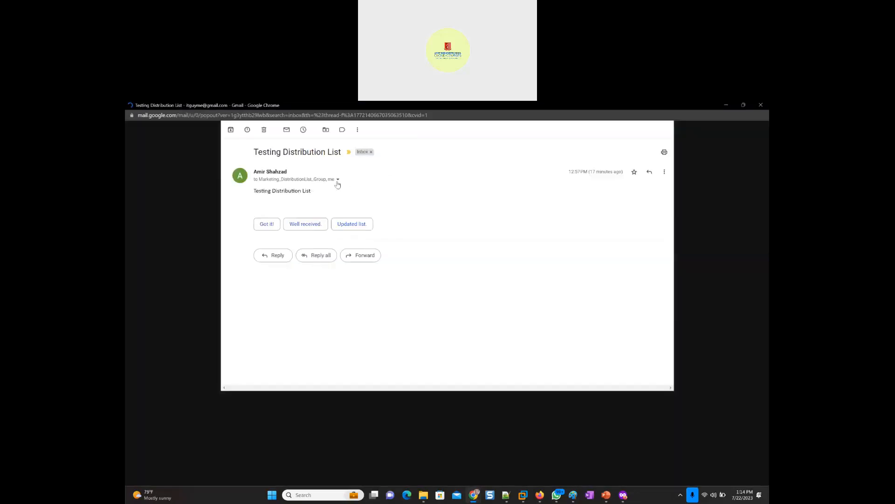
click(337, 179)
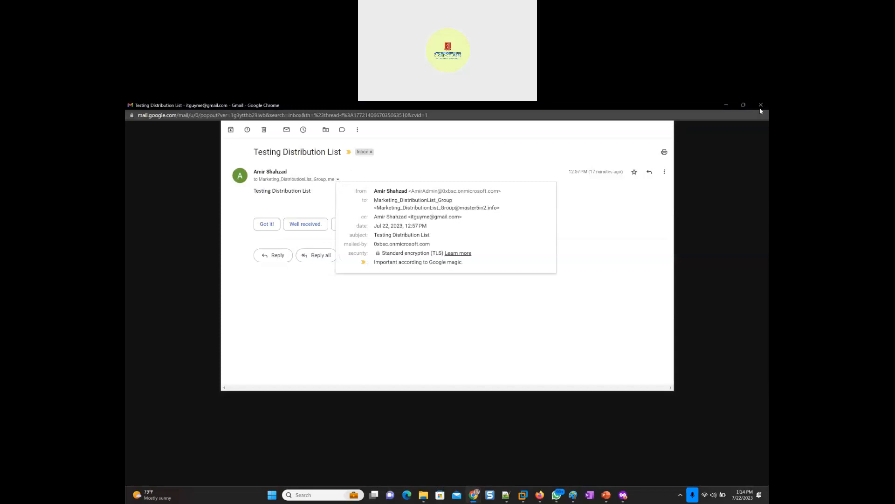
click(761, 106)
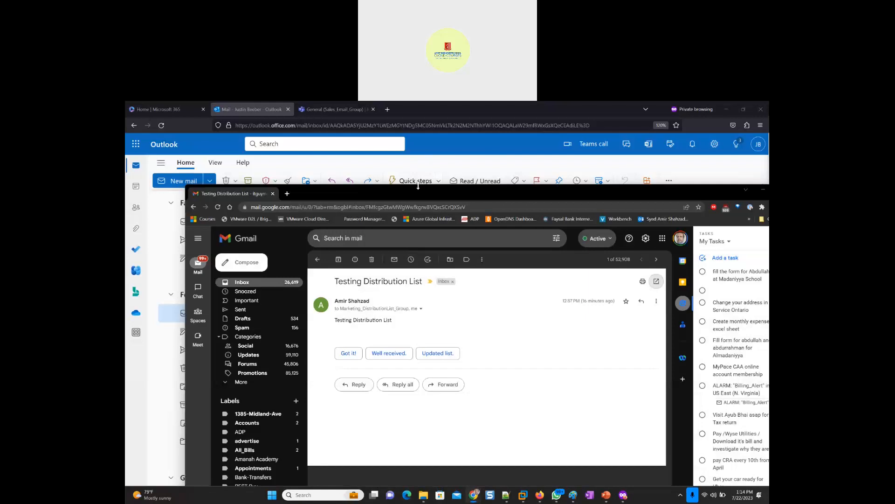
drag(423, 192, 893, 194)
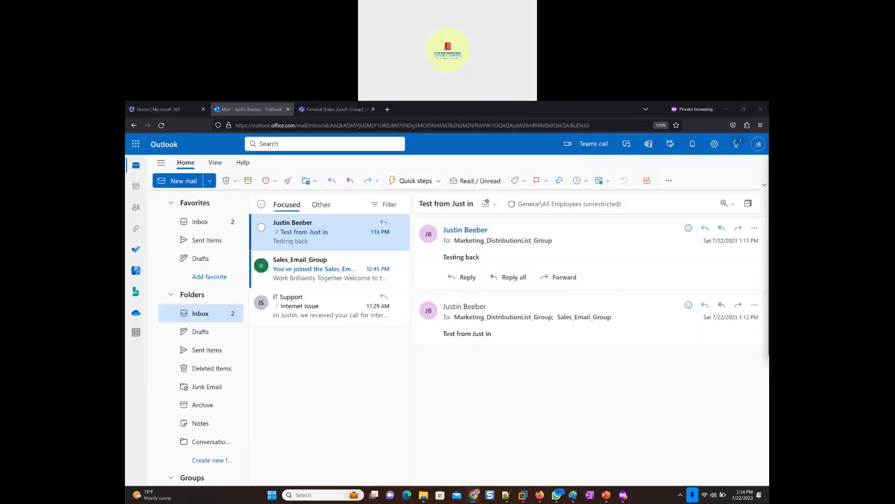
- Reload the mailbox and review the Sales_Email_Group welcome message and the test email conversation in the Inbox
click(162, 126)
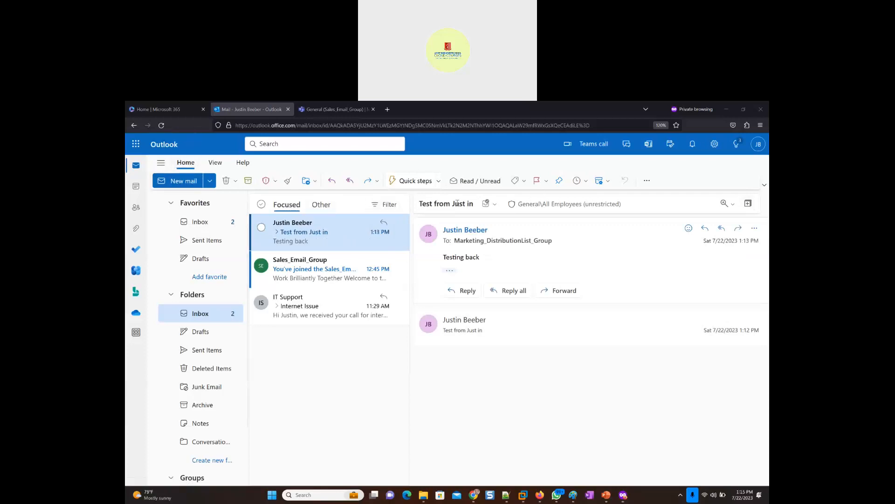
click(287, 264)
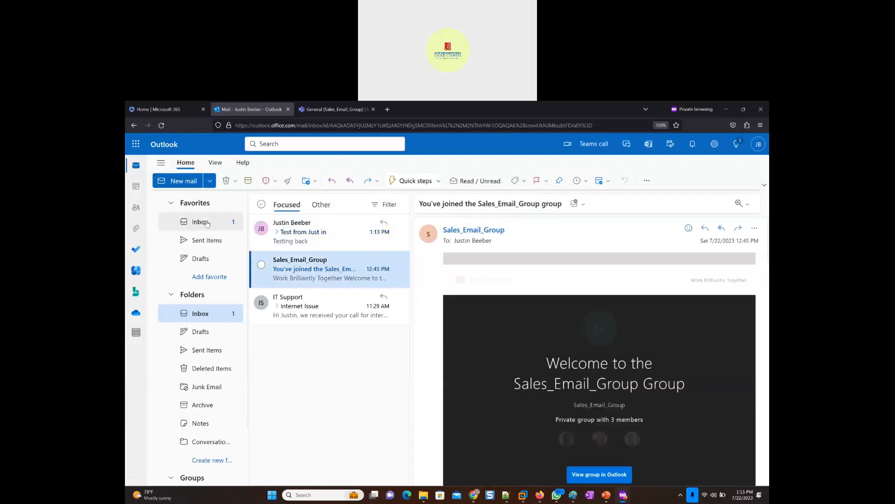
click(207, 222)
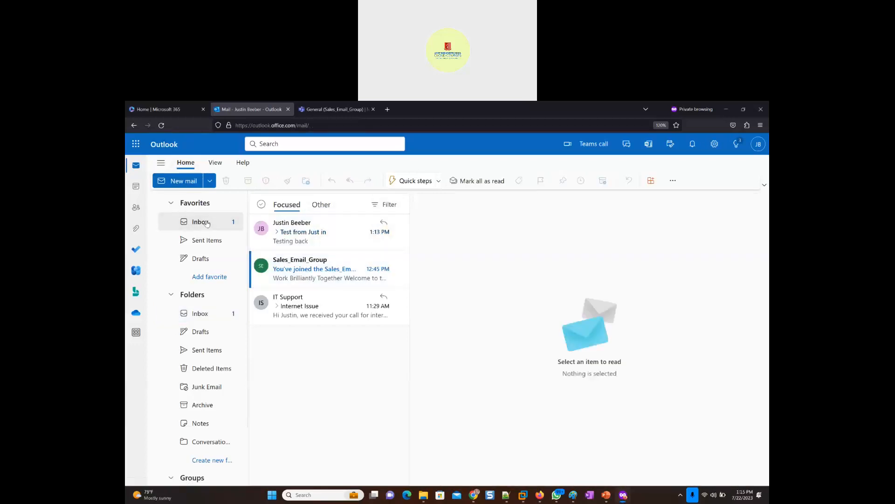
click(299, 269)
click(298, 232)
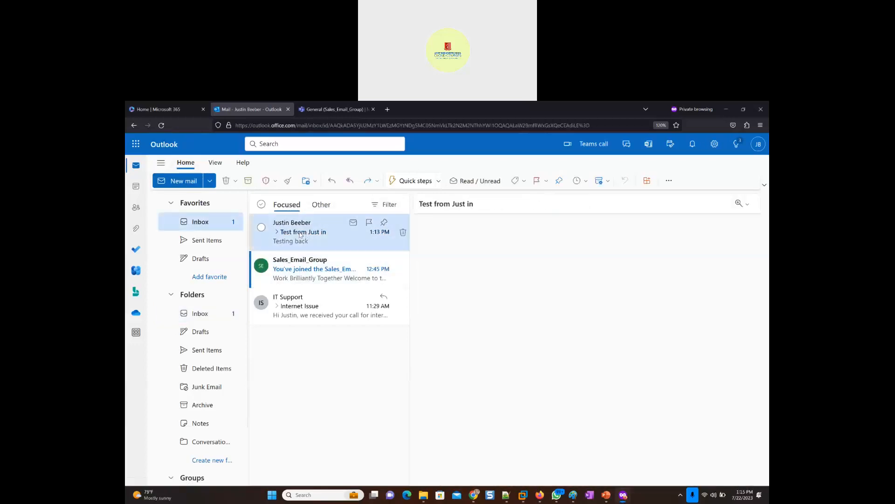
click(205, 227)
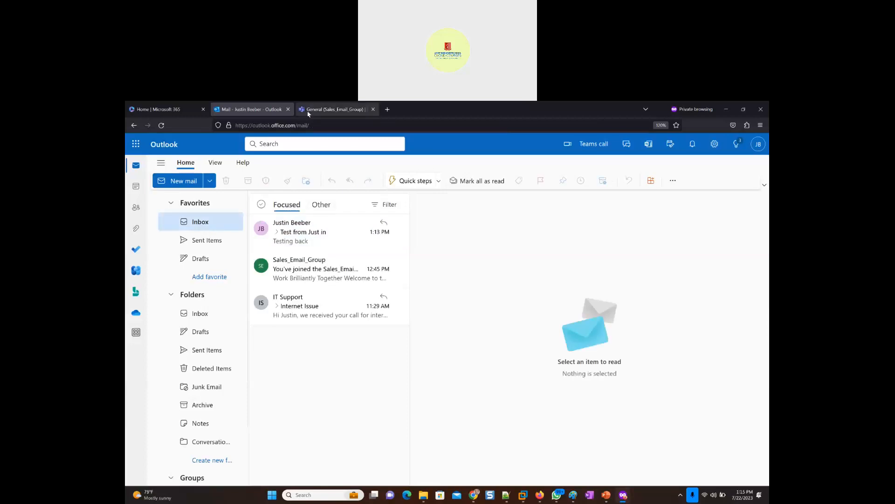
- Switch to the Exchange admin center and start adding a group from the dynamic distribution lists, choosing Dynamic distribution as its type
click(729, 111)
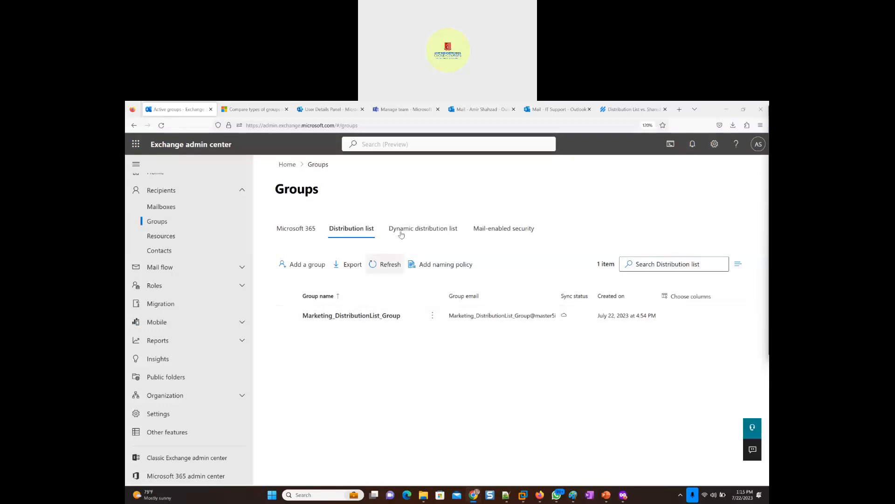
click(419, 229)
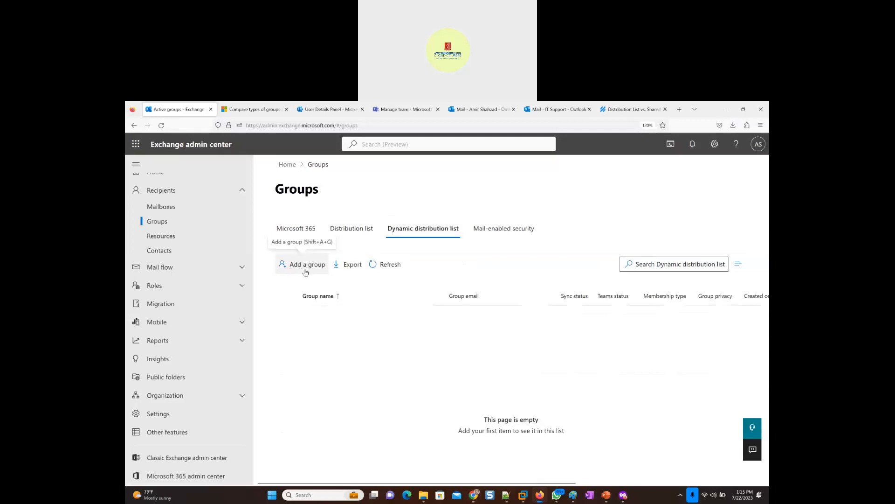
click(301, 268)
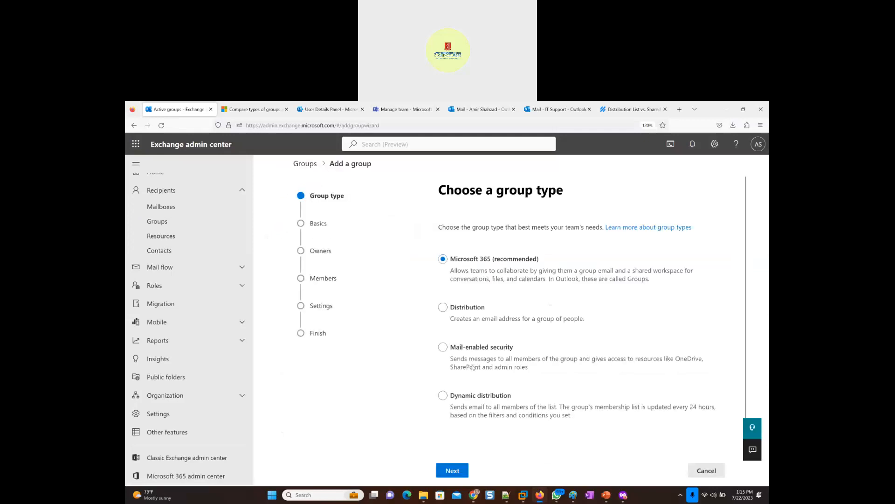
click(461, 397)
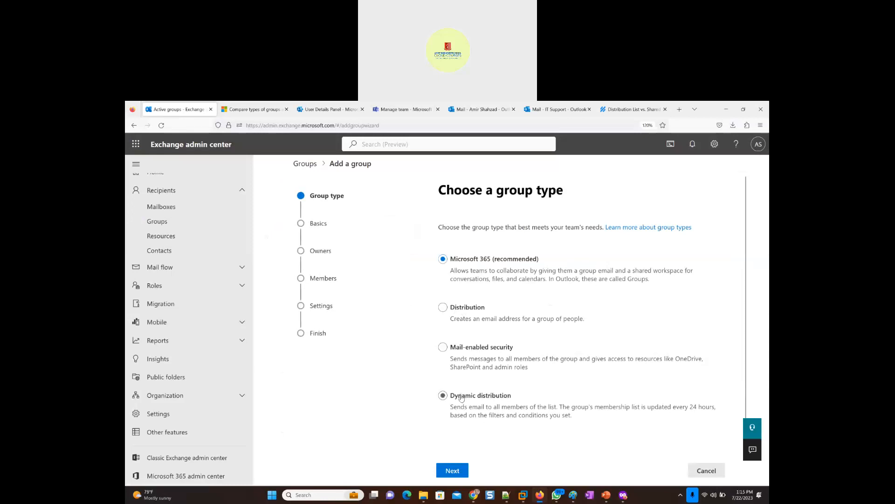
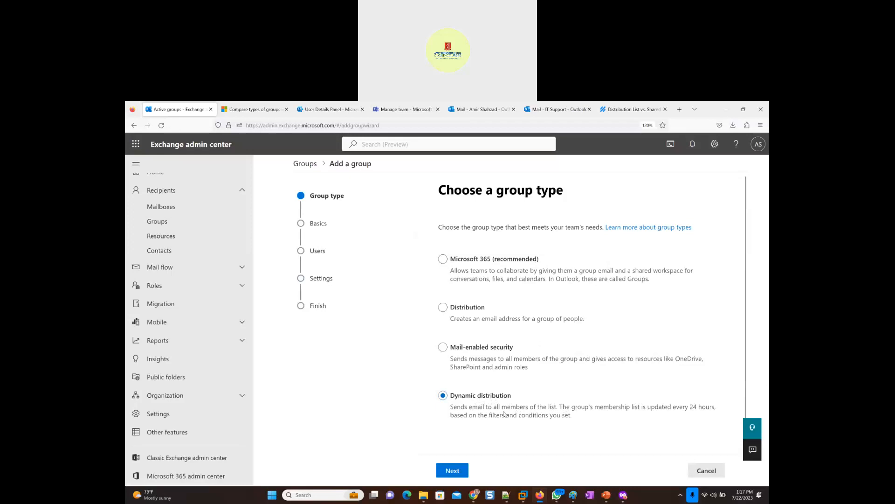
- Name the dynamic distribution group Administration_DynamicDistribution_Group and use the same text as its description
click(447, 472)
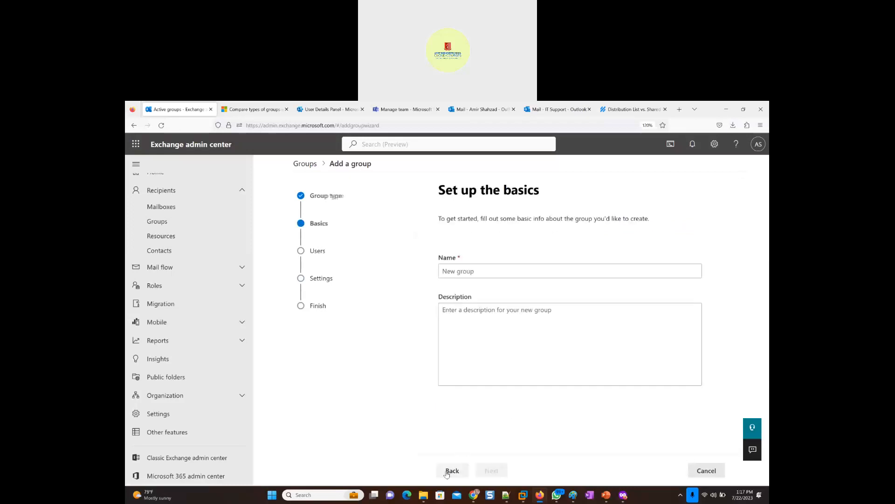
click(462, 270)
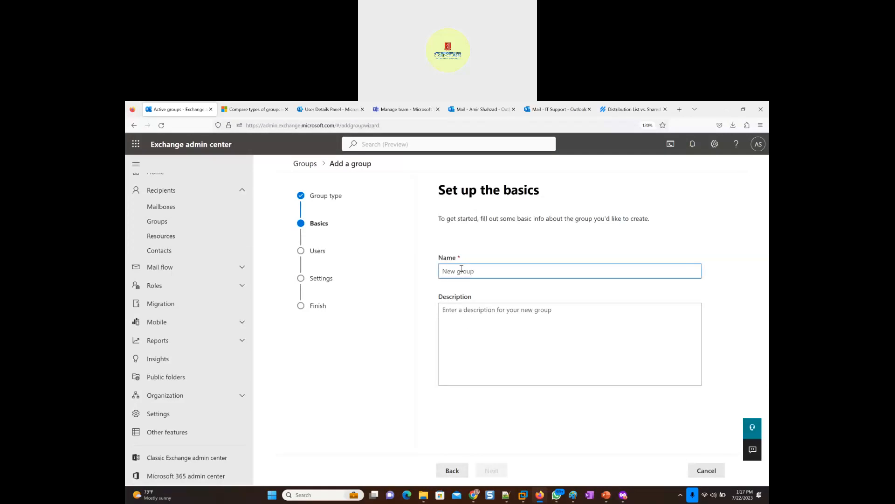
text(Admi)
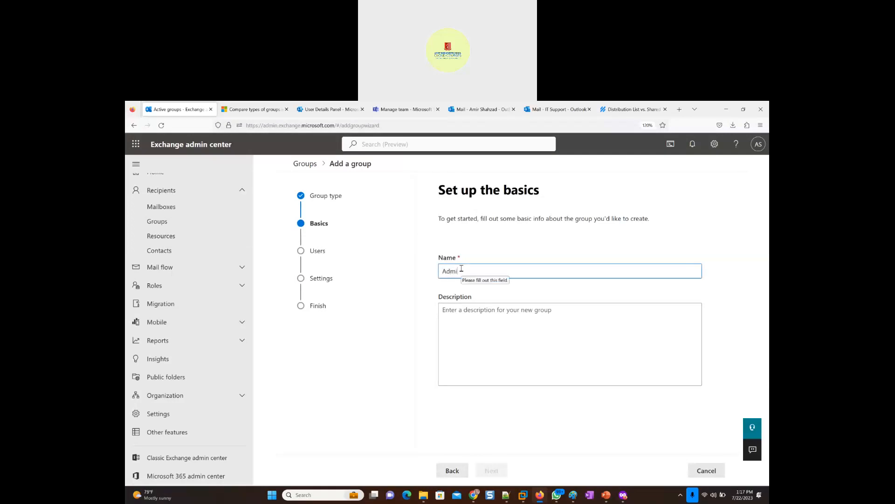
text(nistration_ DynamicDistribution_Group)
key(ctrl+a)
key(ctrl+c)
click(518, 320)
key(ctrl+v)
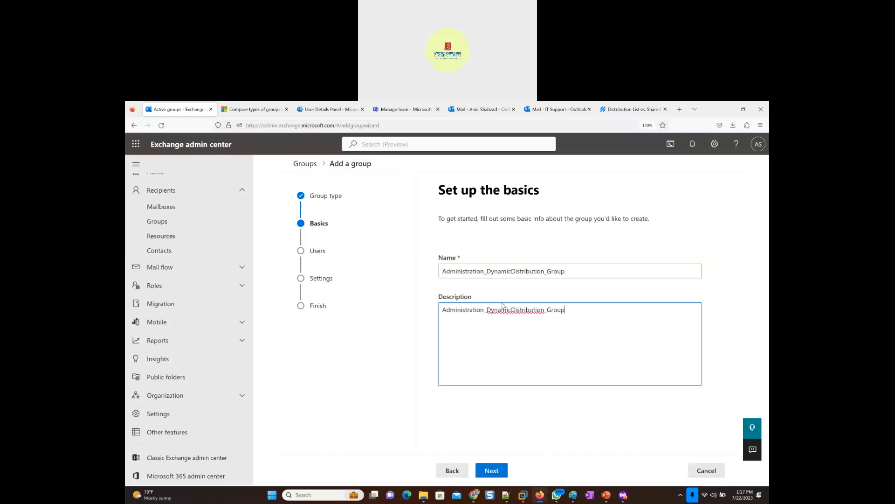
click(497, 472)
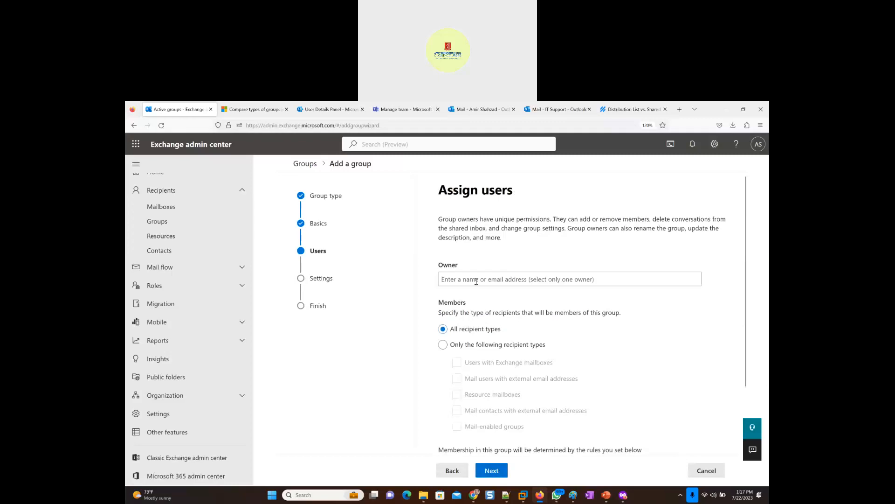
- Assign the administrator account as the group's owner and define a membership rule with Department set to sales
click(475, 280)
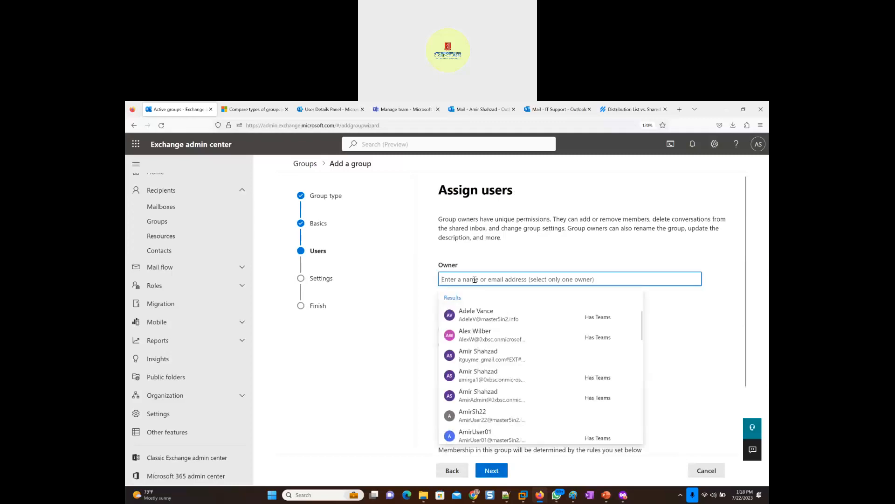
click(483, 396)
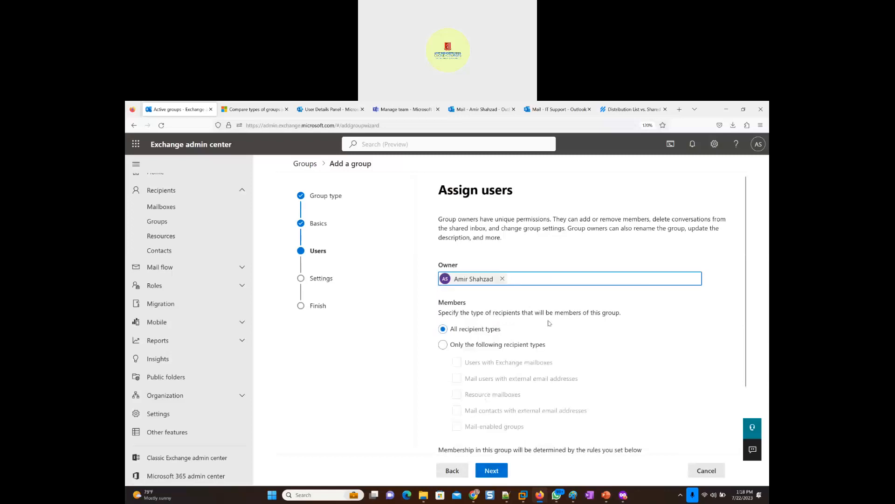
scroll(550, 321, down, 3)
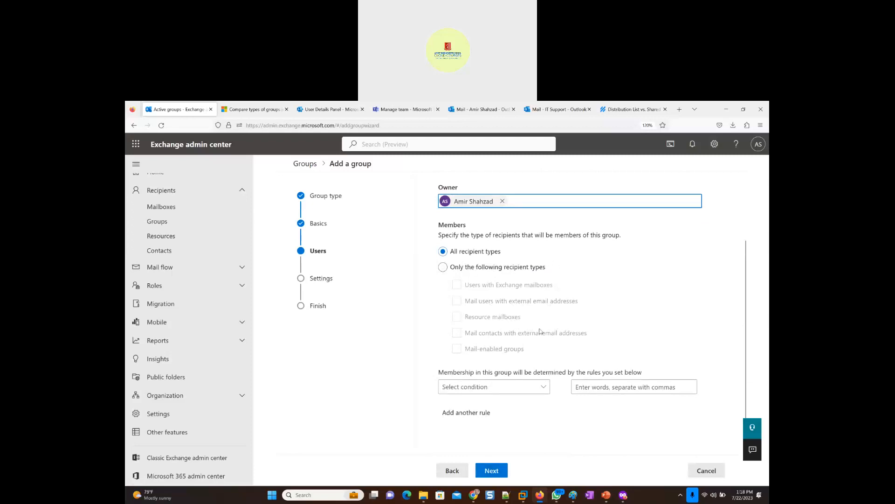
click(543, 389)
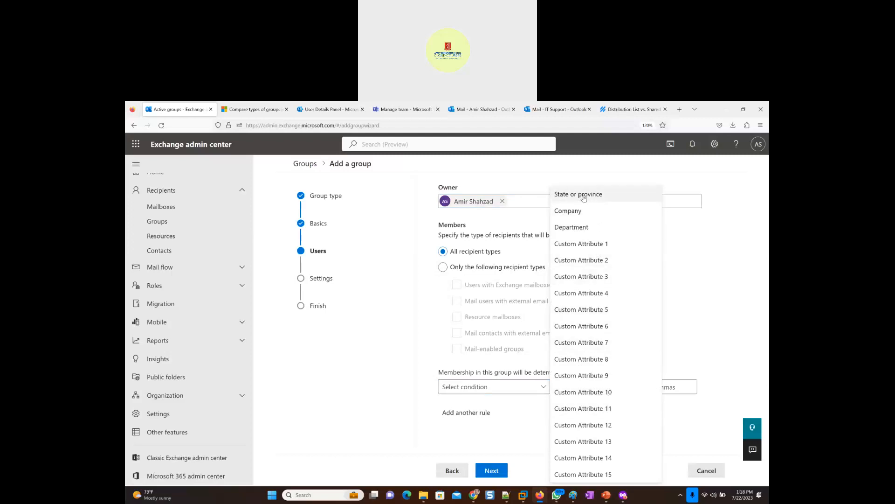
click(576, 228)
click(607, 387)
text(sales)
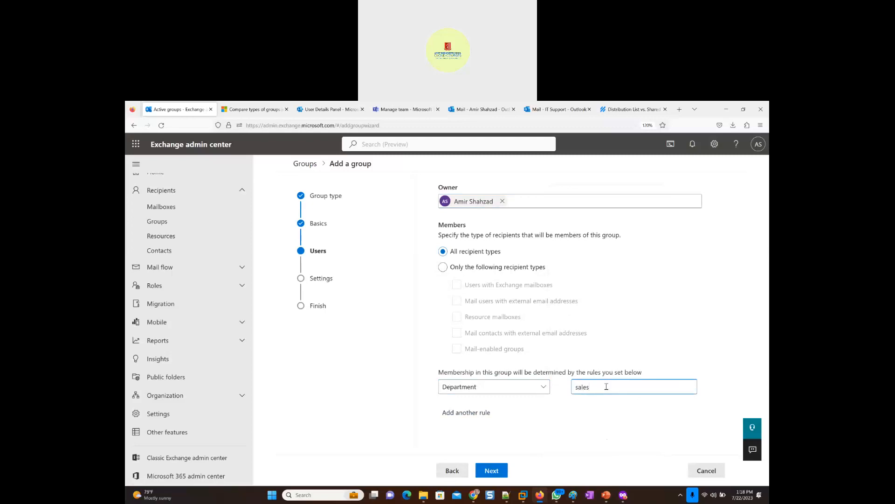
- Switch to the Microsoft 365 admin center and check the department in an active user's contact information
click(323, 111)
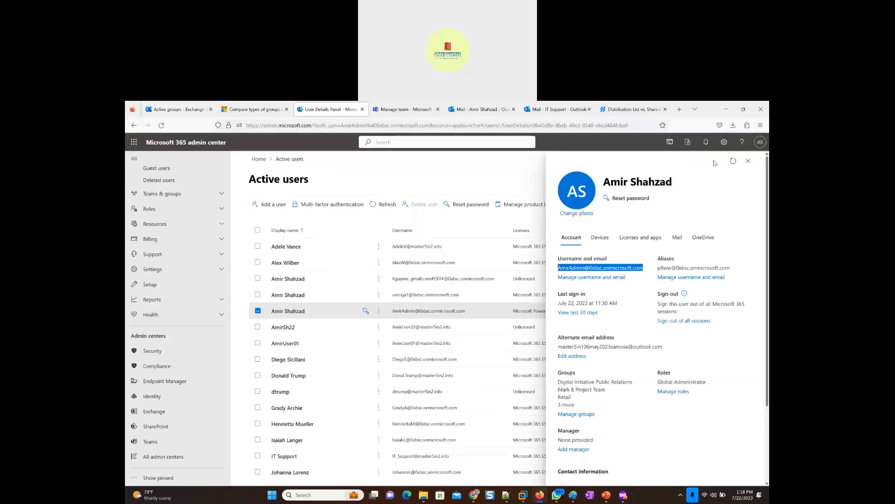
click(749, 162)
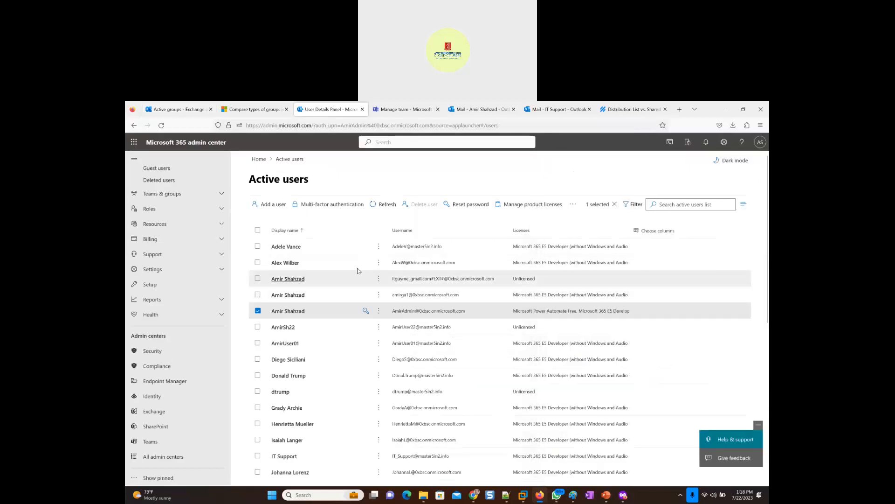
click(257, 311)
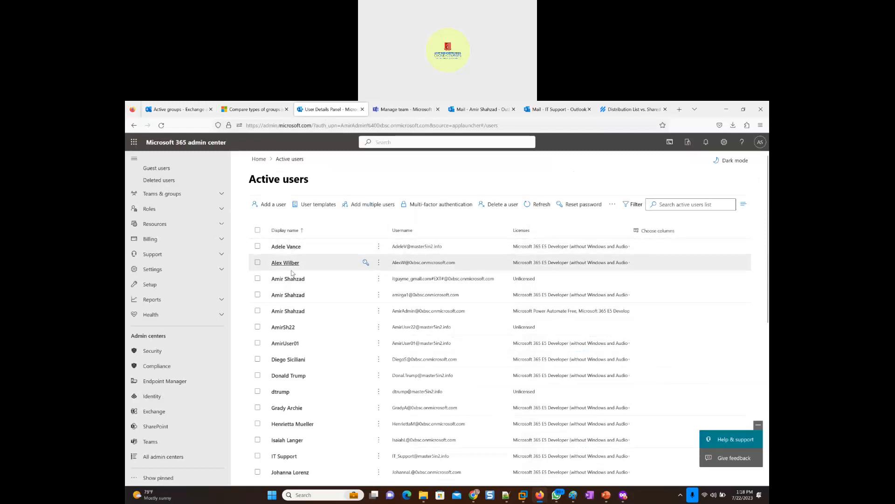
click(285, 409)
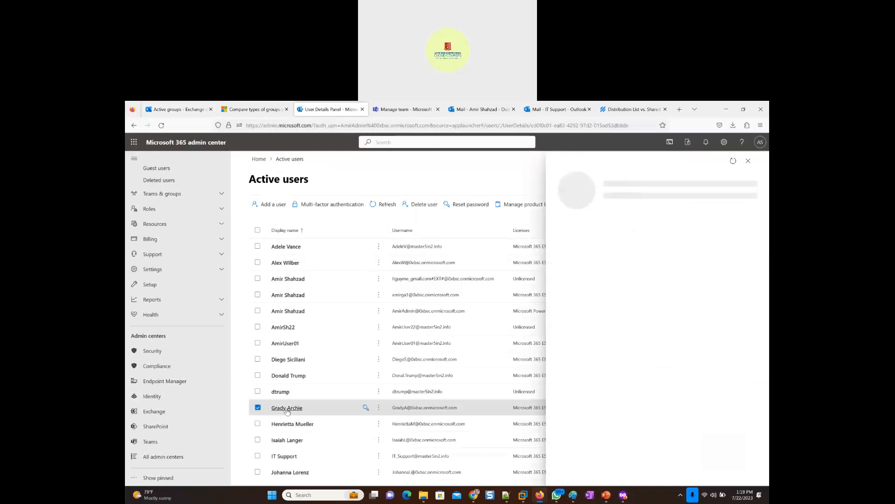
scroll(593, 445, down, 2)
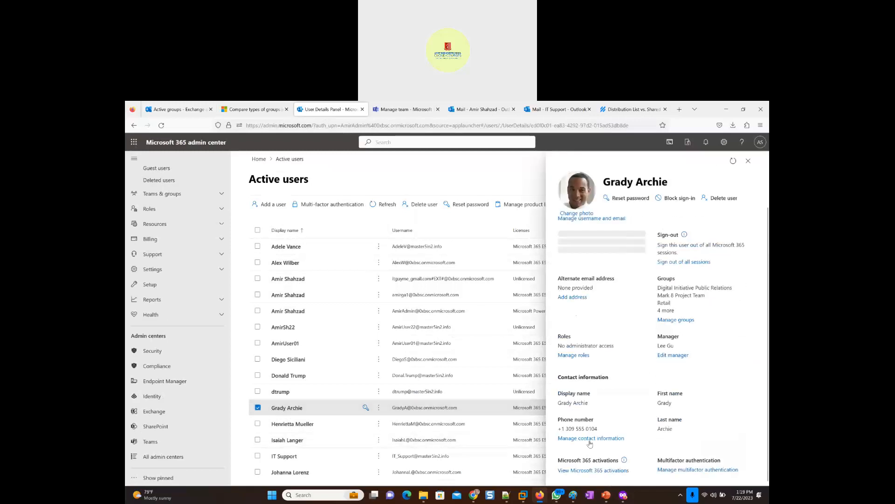
click(586, 440)
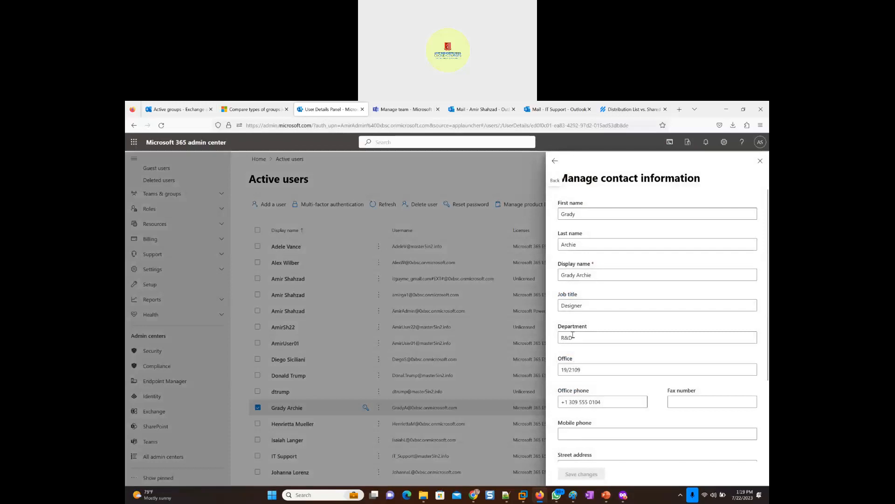
click(760, 161)
- Add the Department column to the active users list and look through the users' departments
click(652, 232)
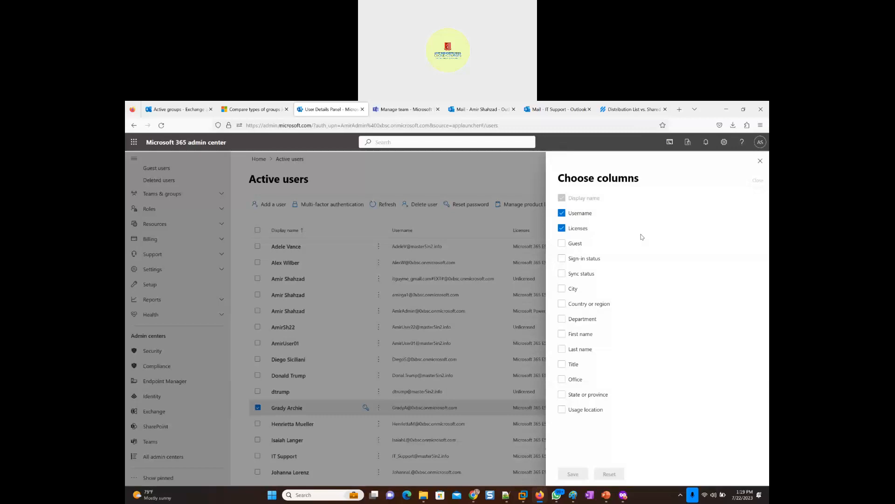
click(562, 320)
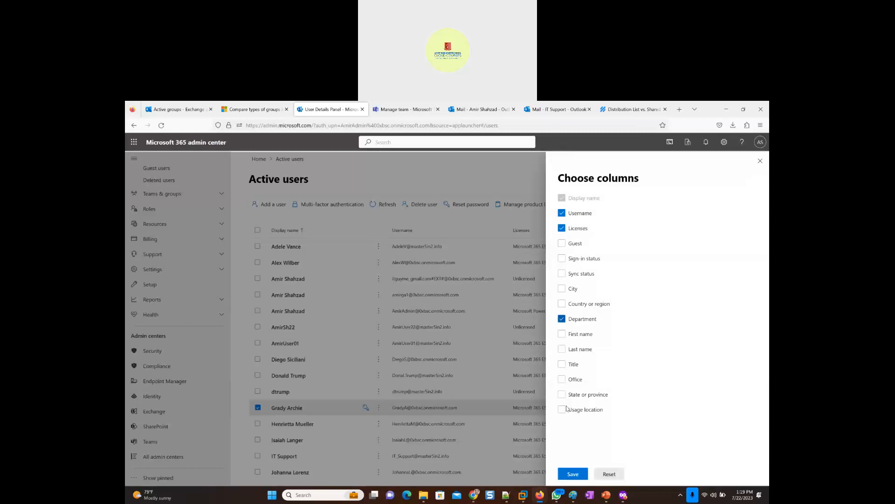
click(570, 474)
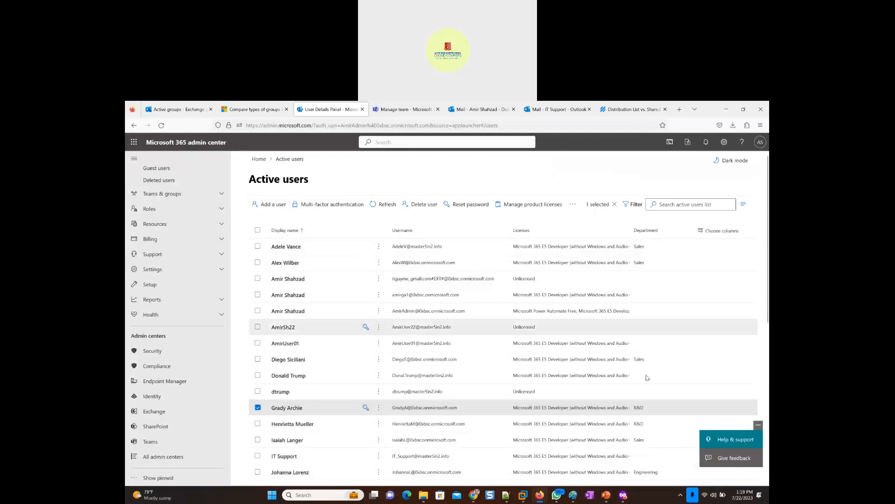
scroll(644, 444, down, 2)
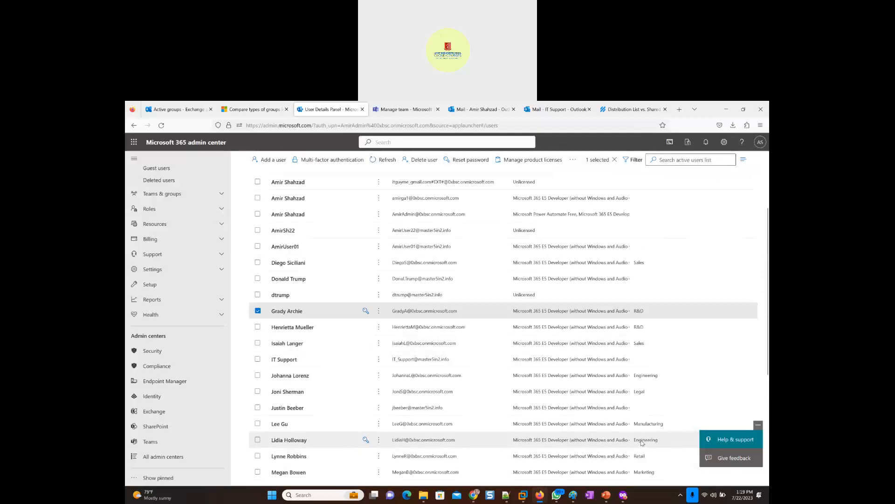
scroll(636, 404, down, 2)
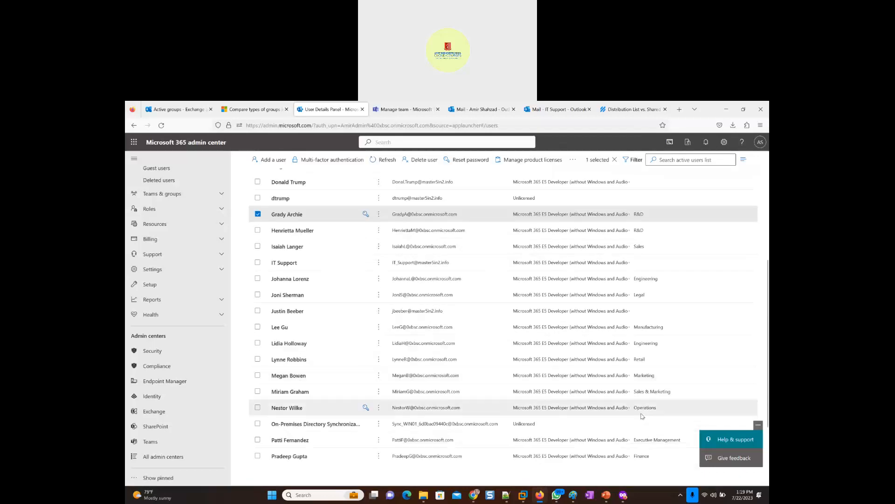
scroll(645, 407, down, 1)
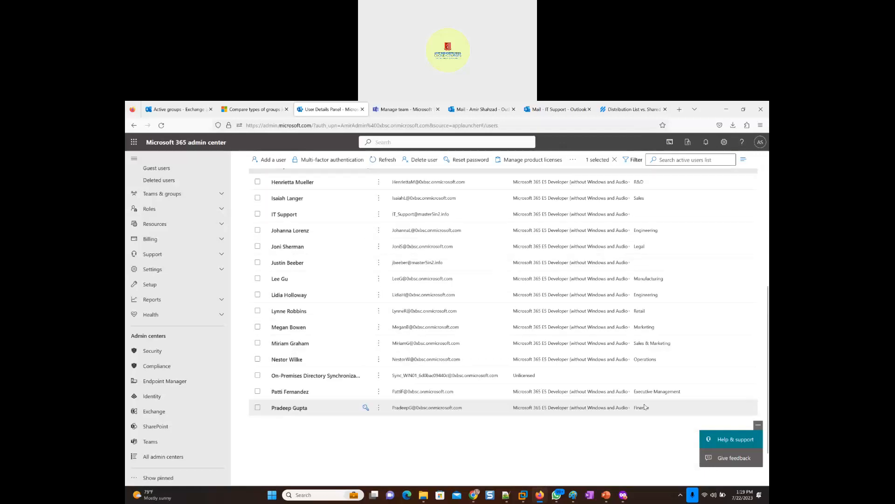
scroll(645, 407, up, 1)
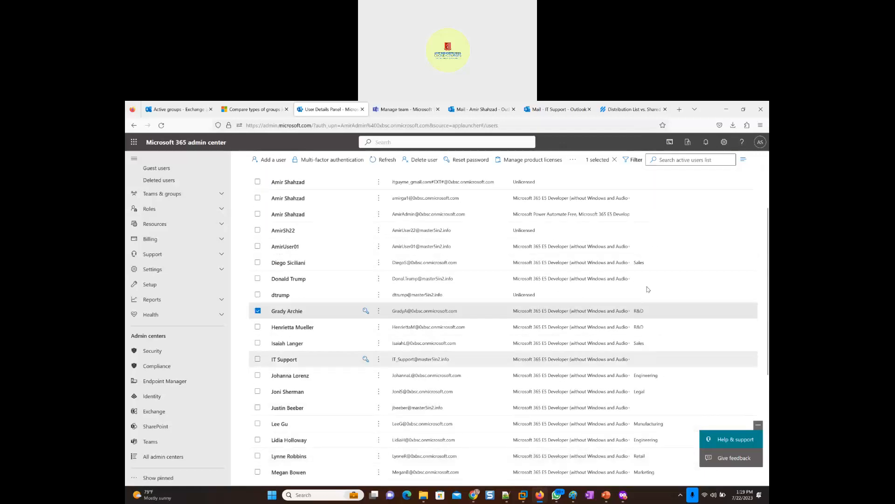
scroll(651, 388, down, 2)
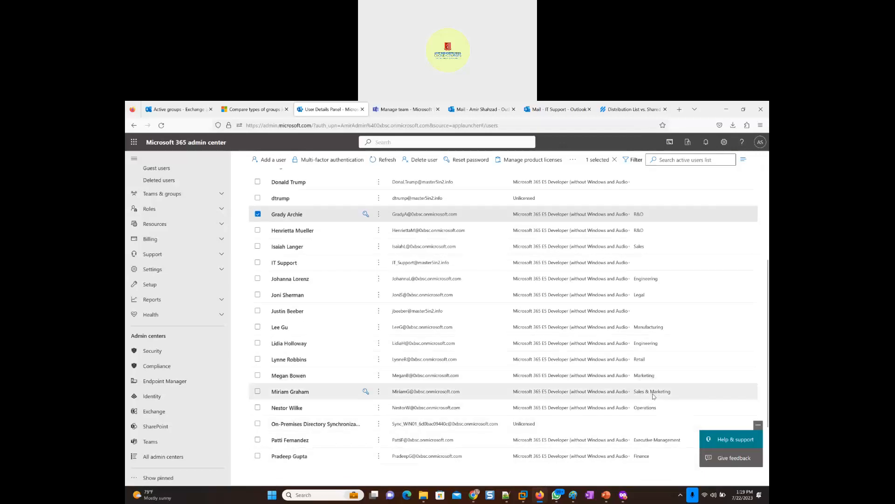
scroll(652, 396, up, 4)
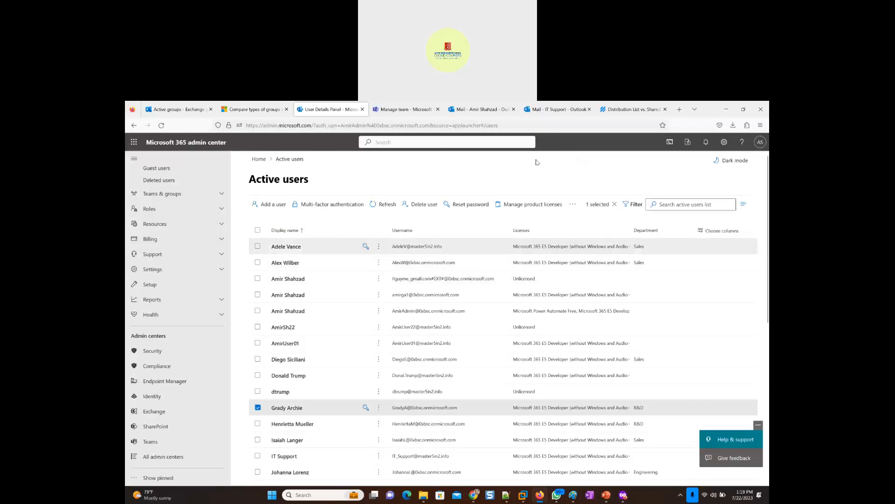
- Back in the Exchange admin center, set the group email alias to Administration_DynamicDistribution_Group and create the group
click(178, 111)
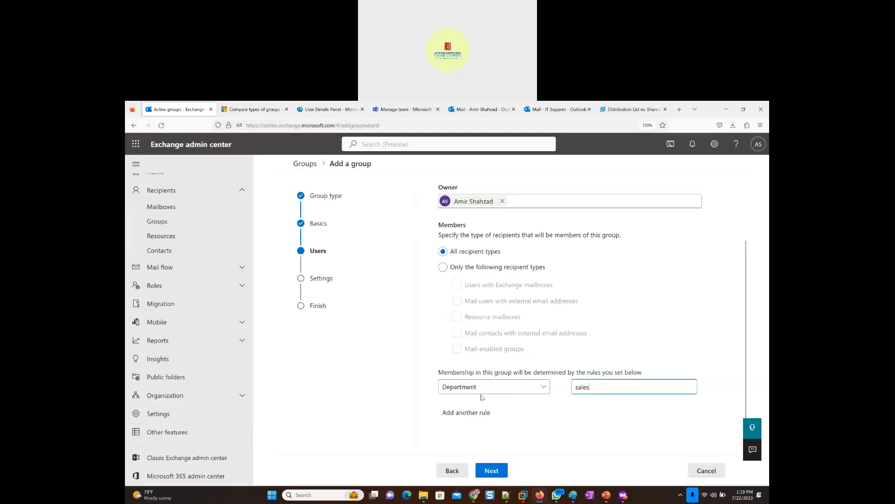
click(491, 471)
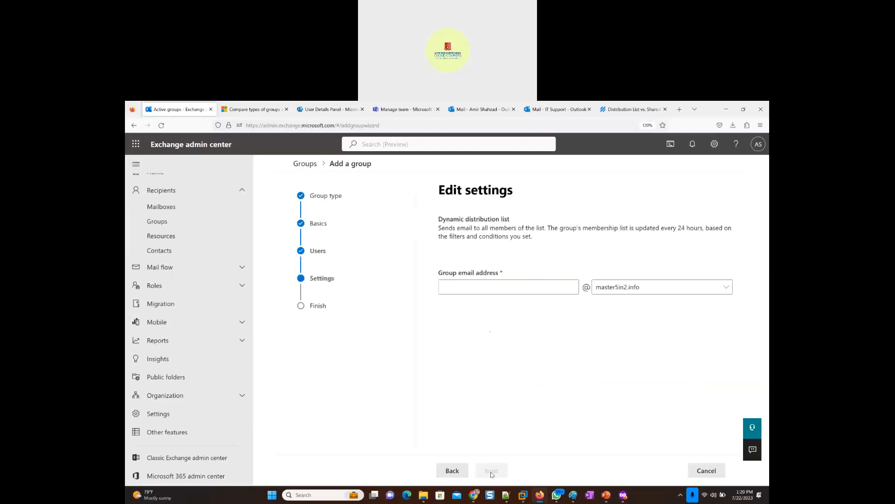
click(465, 289)
text(Administration_DynamicDistribution_Group)
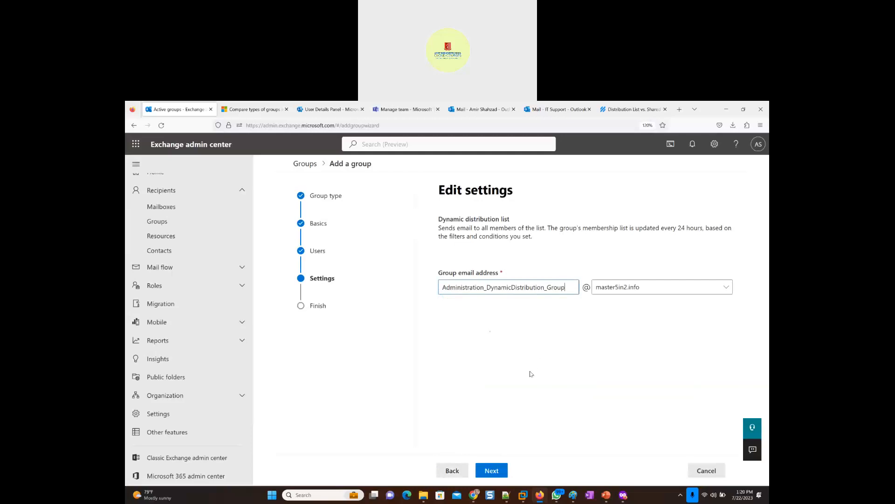
click(502, 475)
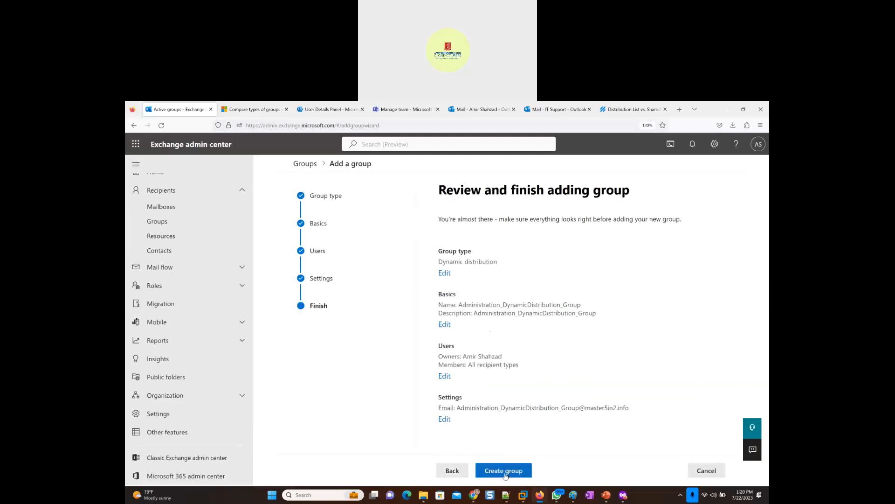
click(506, 474)
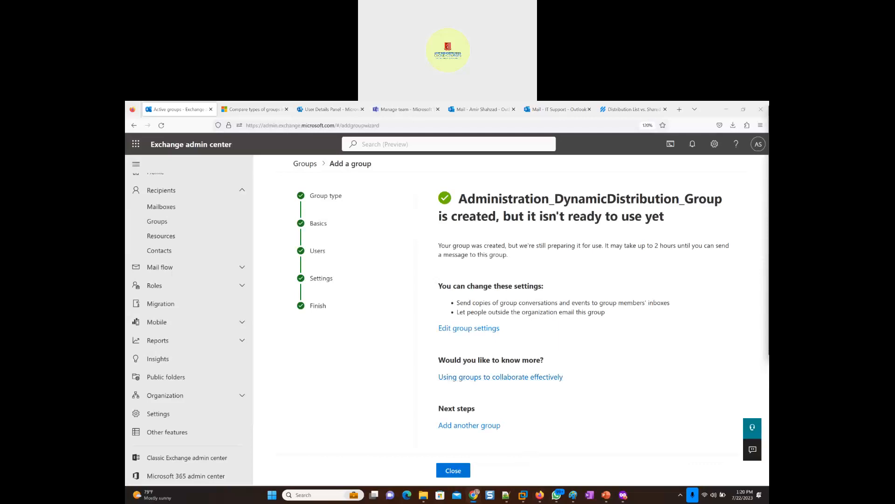
click(464, 473)
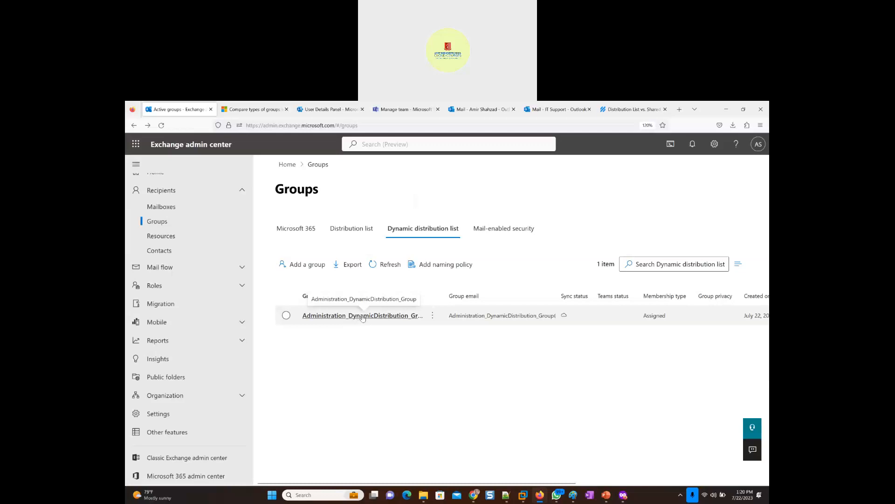
- Open the new dynamic distribution group's details and review its owner, recipient types and membership rule
click(363, 316)
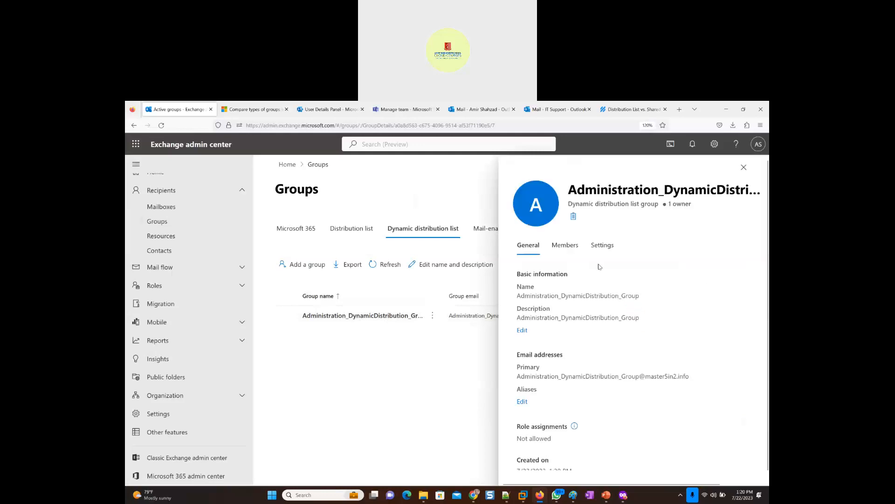
click(555, 247)
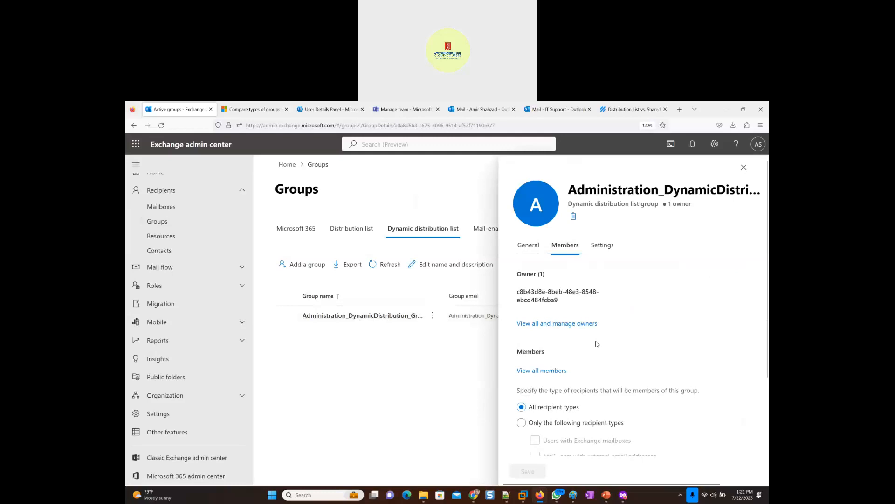
scroll(596, 344, down, 3)
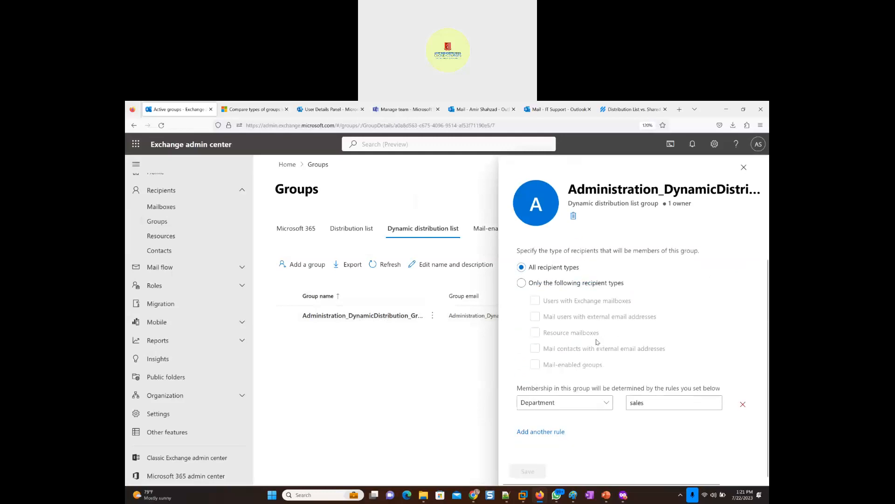
scroll(596, 342, up, 3)
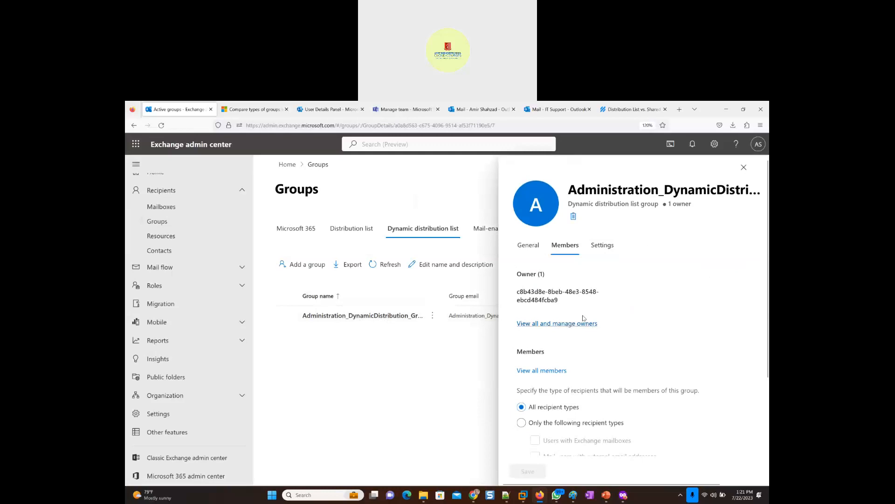
- Close the group's details and look across its columns in the dynamic distribution list
click(744, 167)
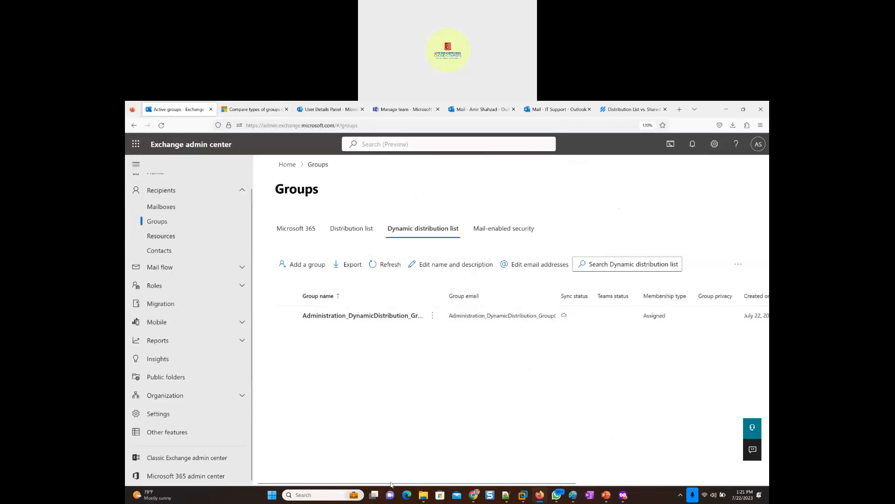
scroll(392, 483, right, 5)
scroll(394, 481, left, 5)
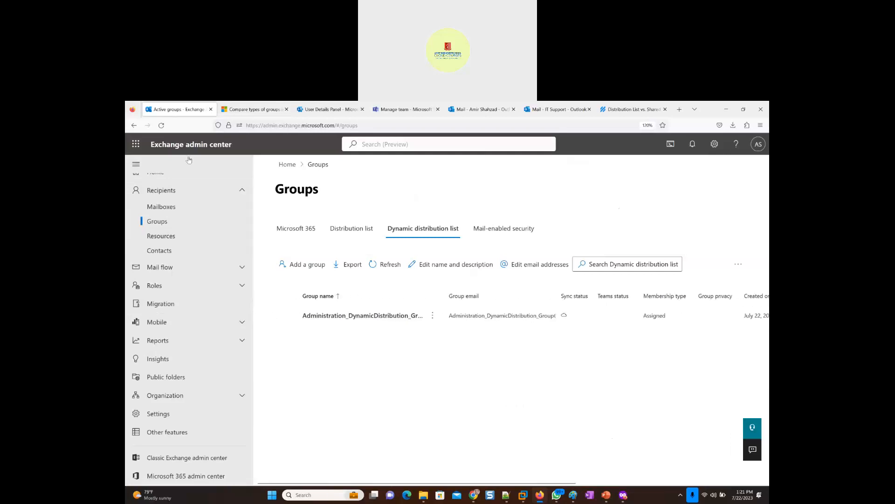
- Switch to the Microsoft 365 admin center and view the distribution lists among the active teams and groups
click(316, 112)
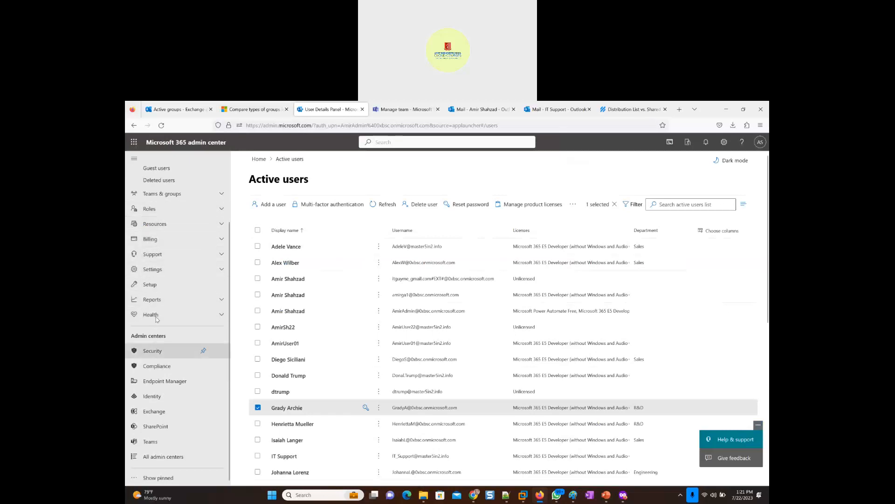
click(171, 195)
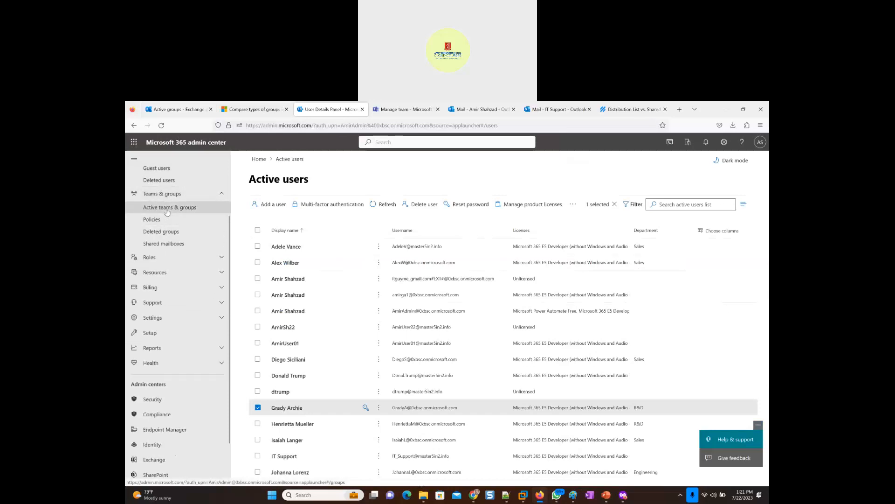
click(170, 211)
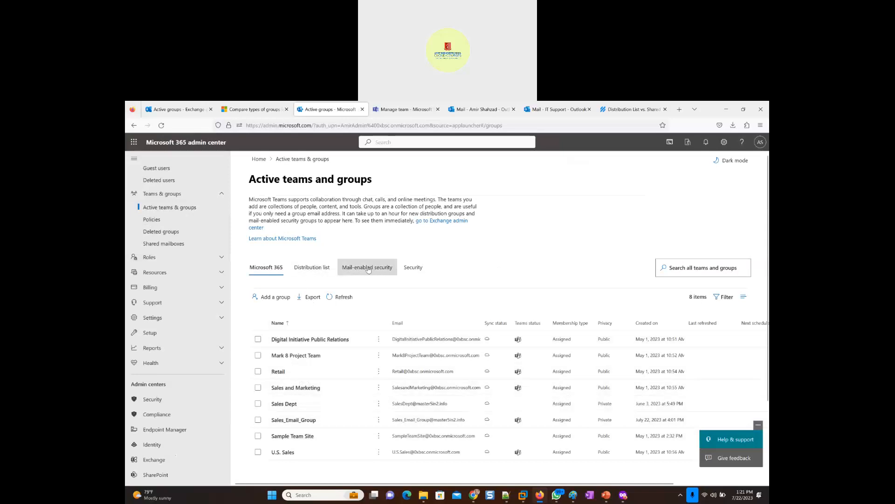
click(324, 270)
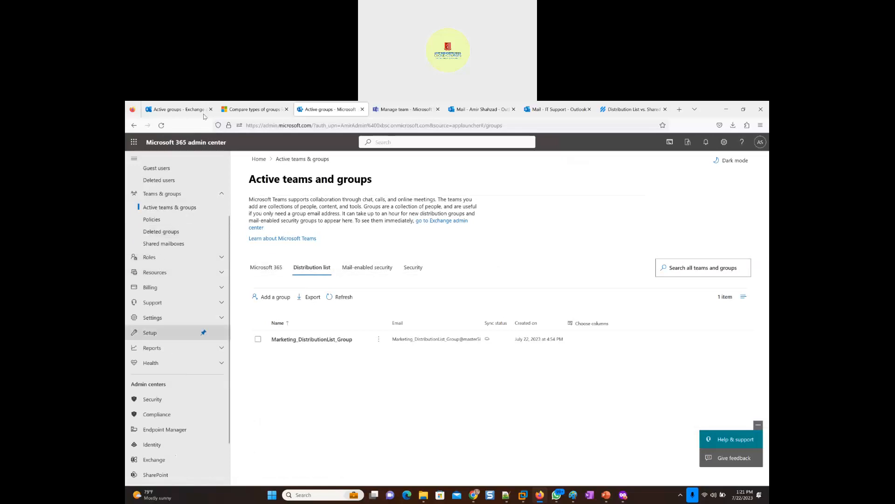
- Open the Microsoft Entra admin center from the Identity link and look through all groups for the dynamic distribution group
click(152, 447)
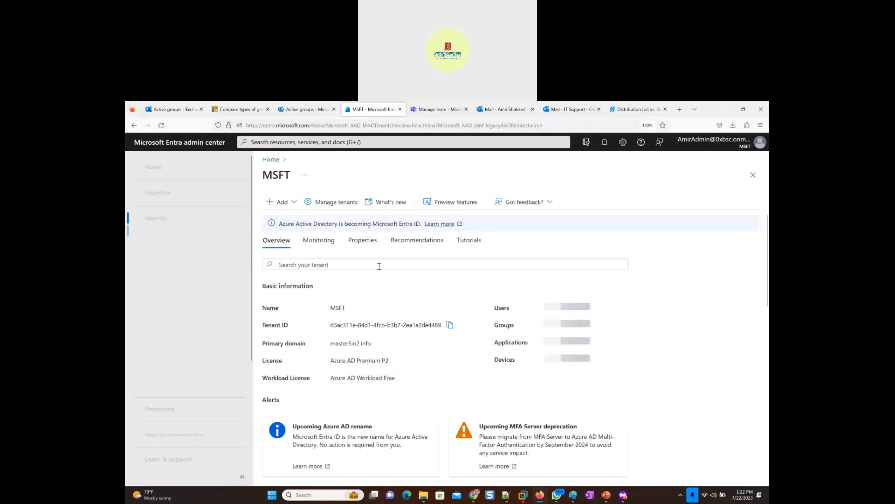
click(155, 273)
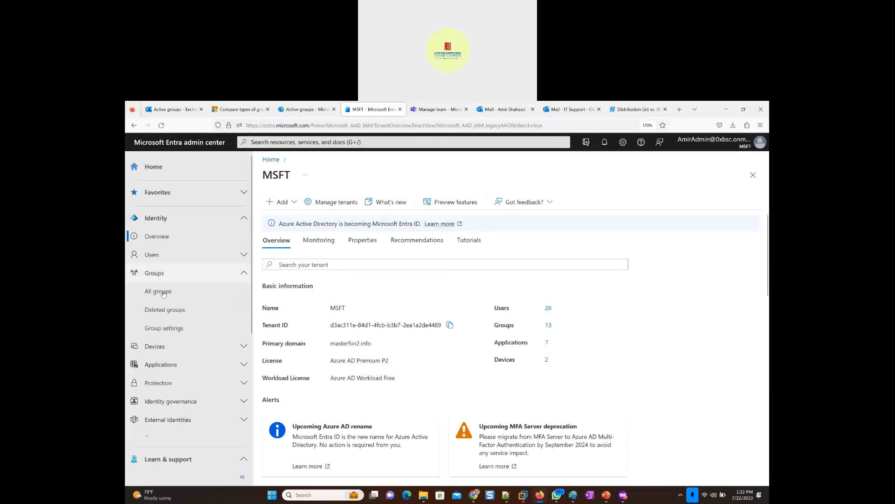
click(163, 295)
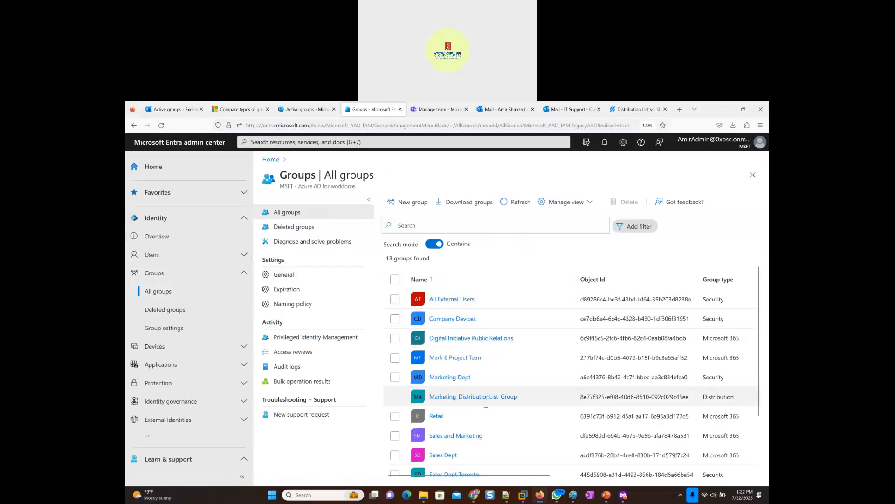
scroll(486, 404, down, 3)
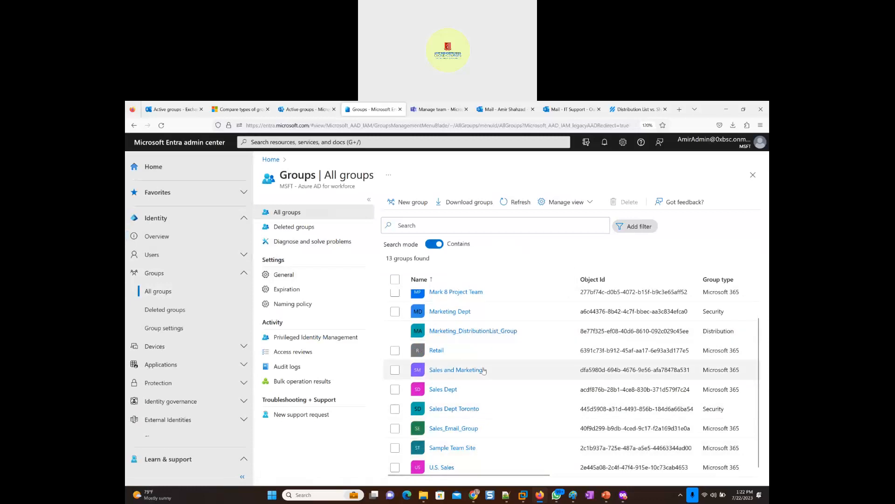
scroll(483, 369, up, 3)
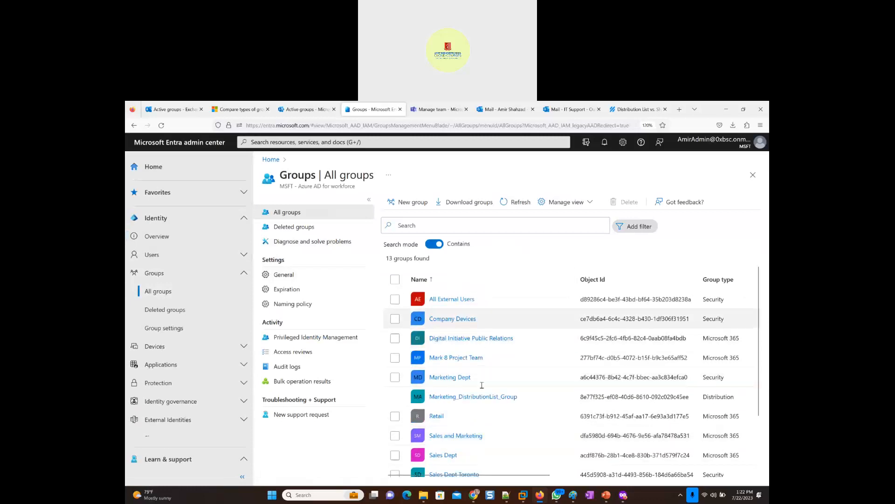
scroll(482, 385, down, 3)
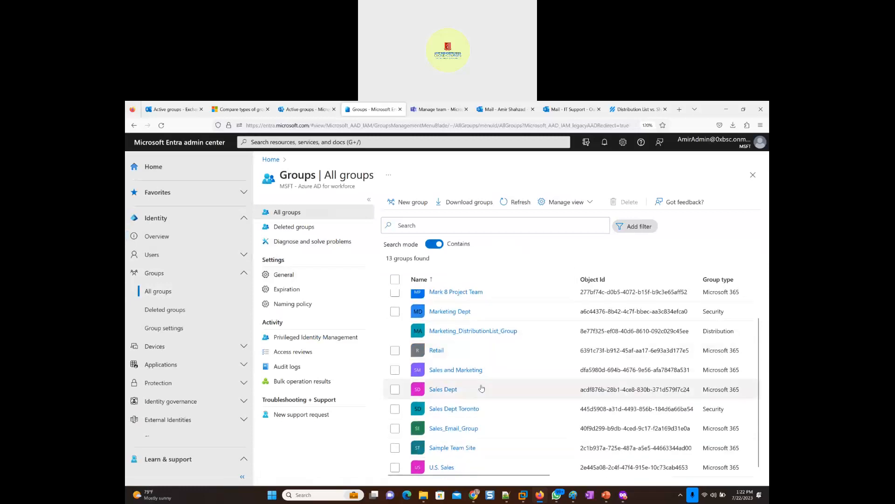
scroll(480, 382, up, 3)
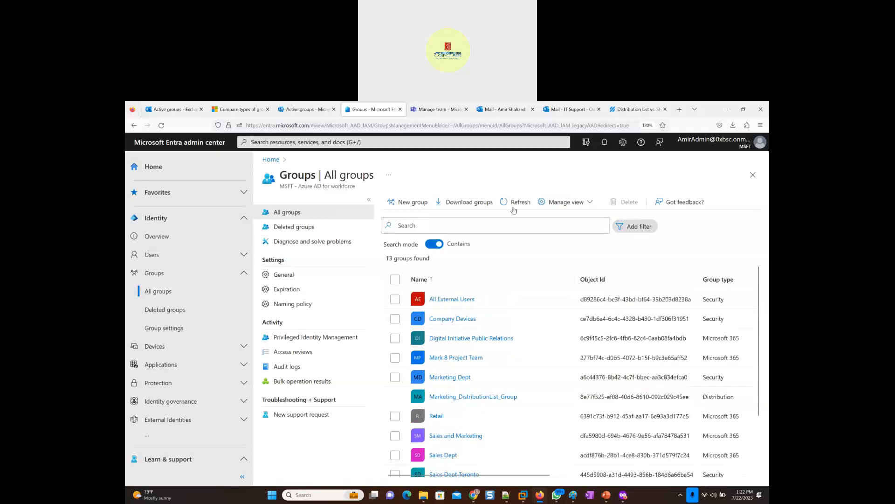
- Refresh the list of all groups and look through it again for the dynamic distribution group
click(517, 203)
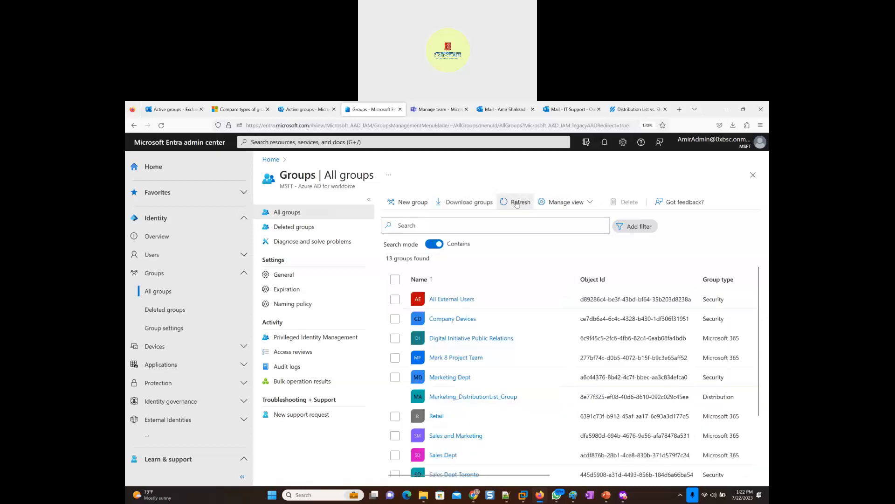
click(517, 203)
scroll(491, 338, down, 3)
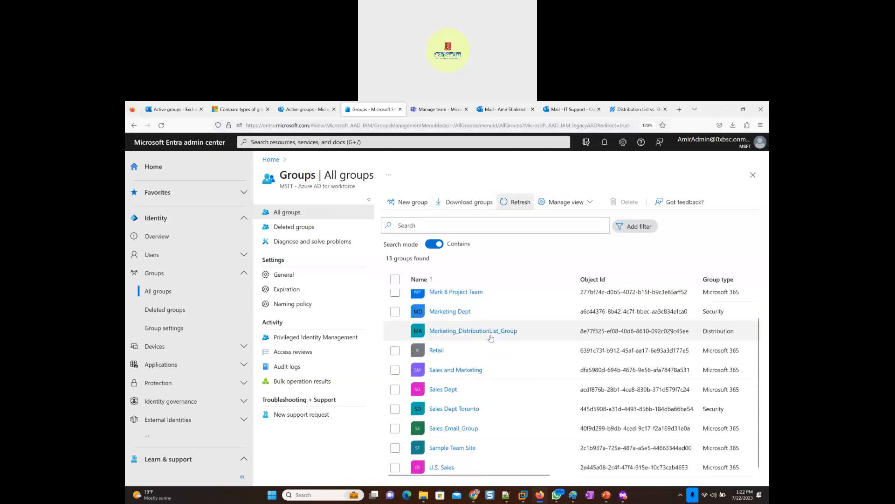
scroll(491, 338, up, 3)
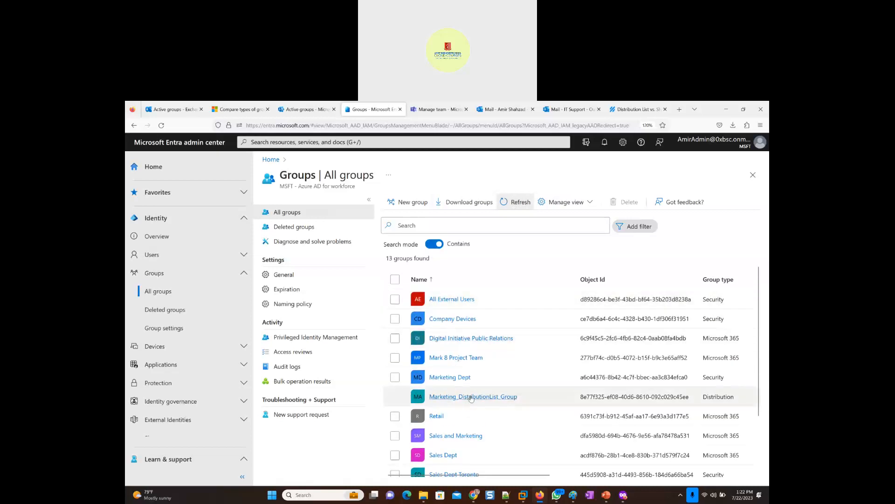
- Check the overview of Marketing_DistributionList_Group, return to all groups, and recheck the refreshed list
click(471, 398)
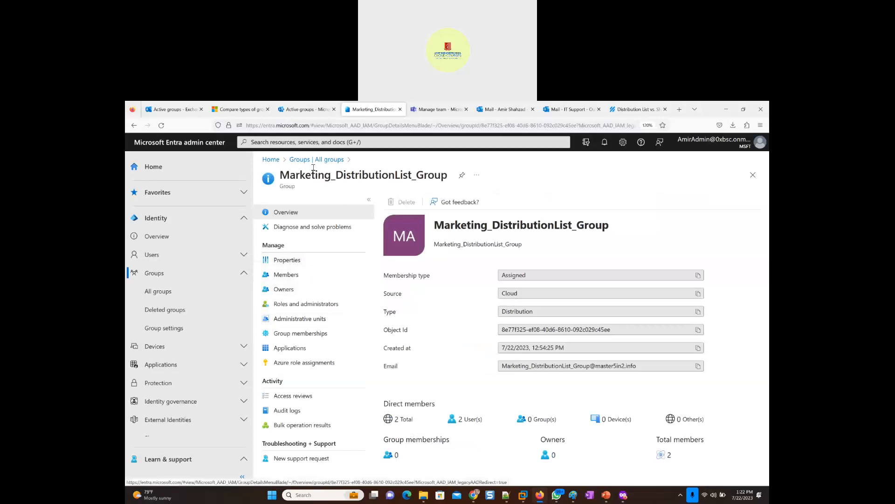
click(313, 160)
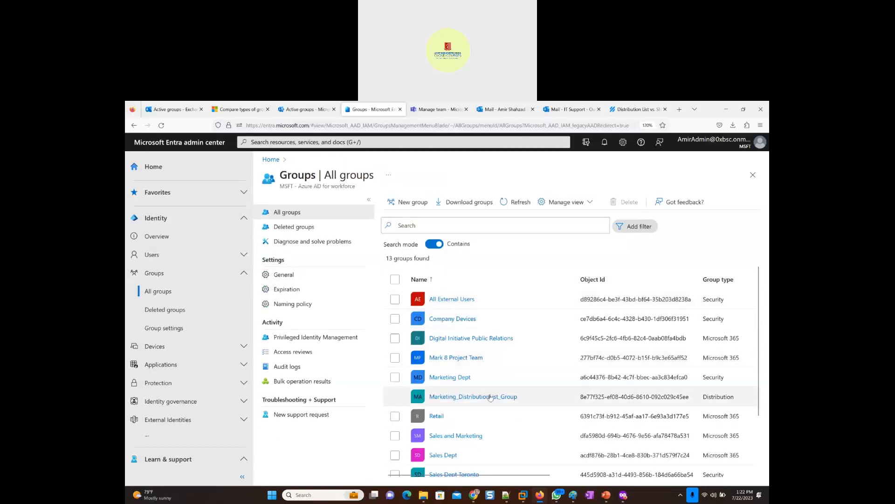
scroll(485, 372, down, 3)
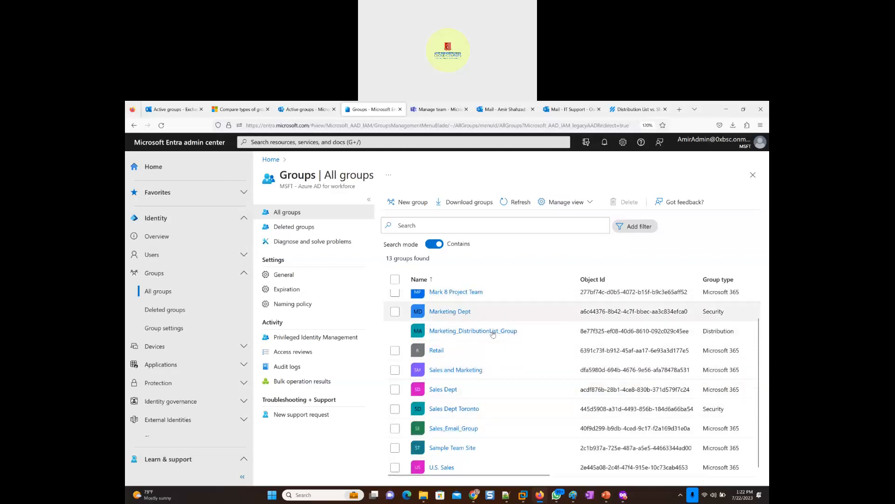
scroll(502, 350, up, 3)
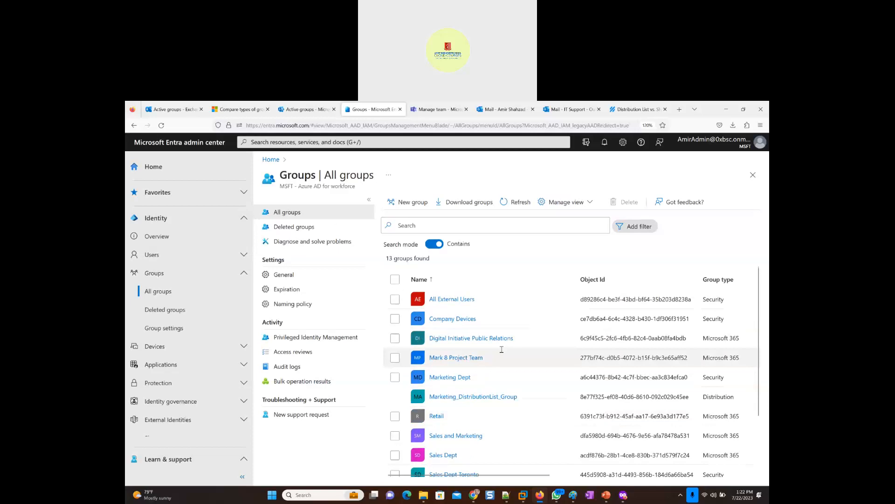
click(506, 201)
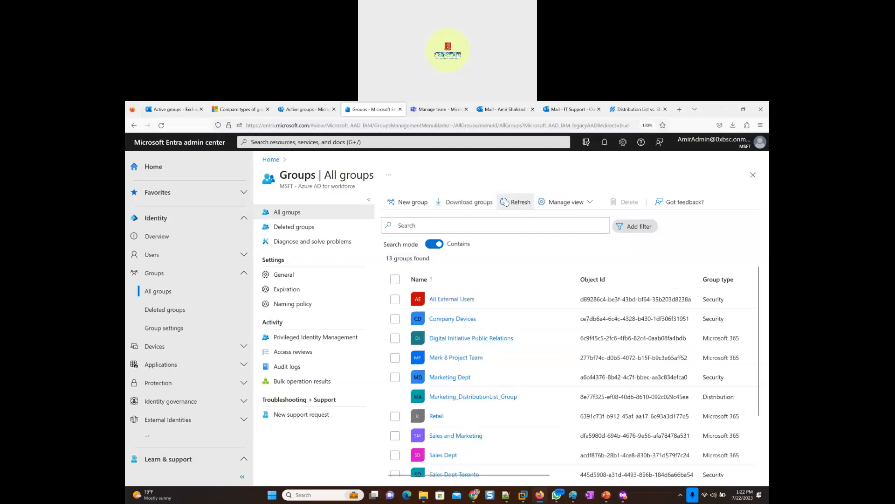
scroll(493, 352, down, 2)
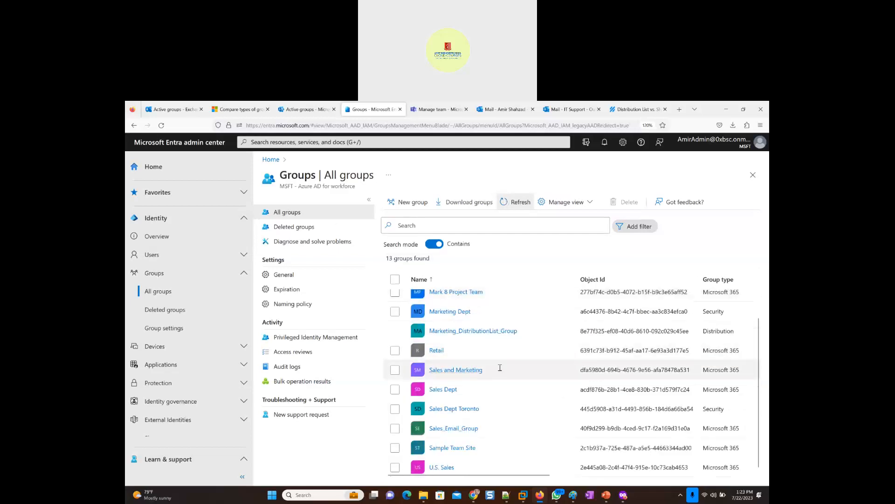
scroll(499, 366, up, 2)
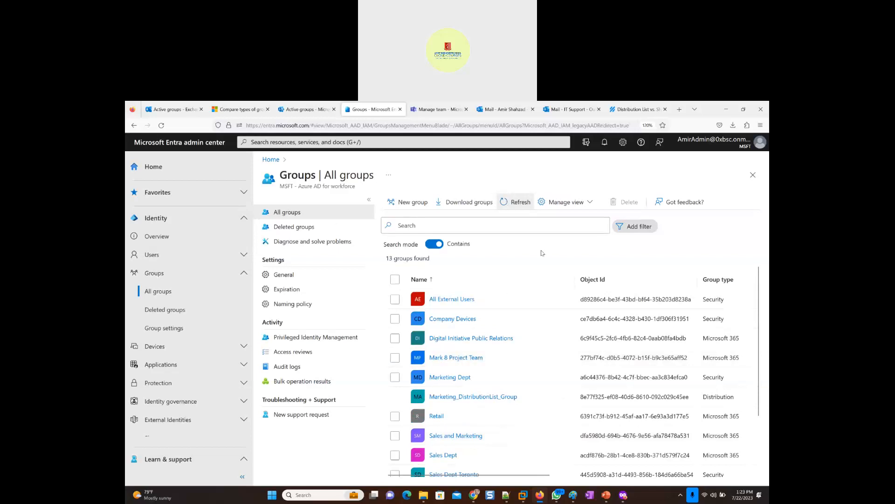
- Switch back to the Exchange admin center and start adding a group of the mail-enabled security type
click(526, 113)
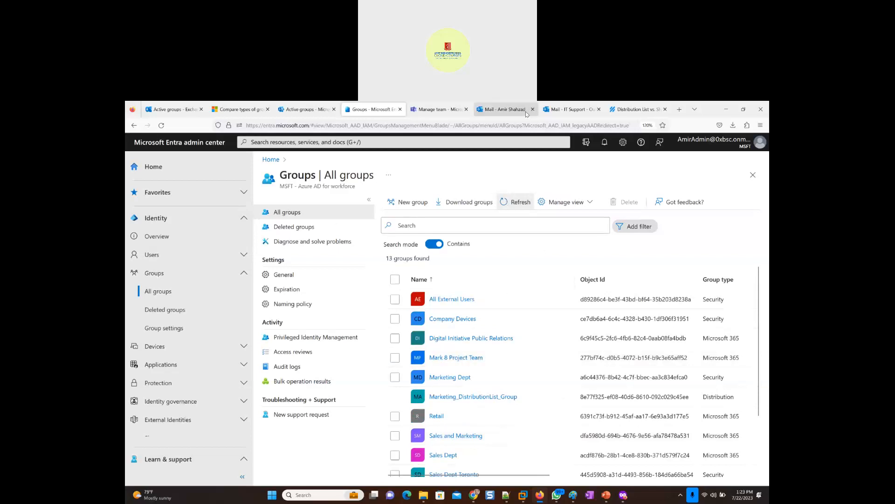
click(171, 110)
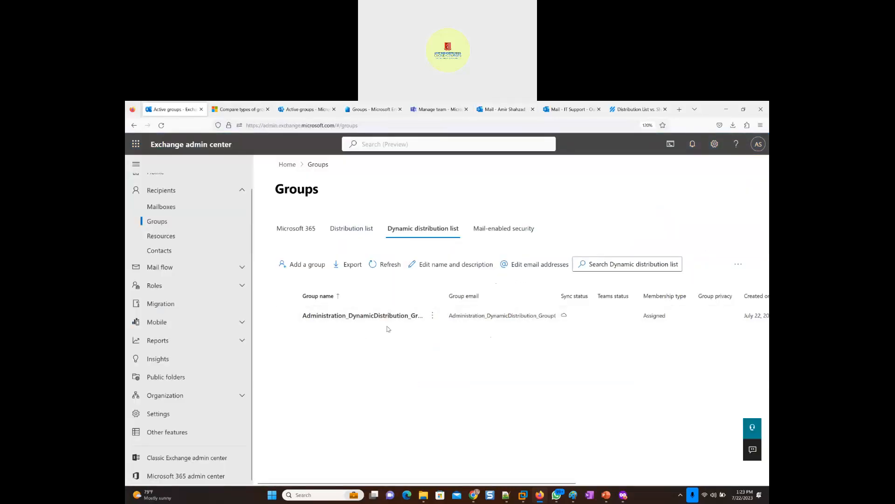
click(495, 230)
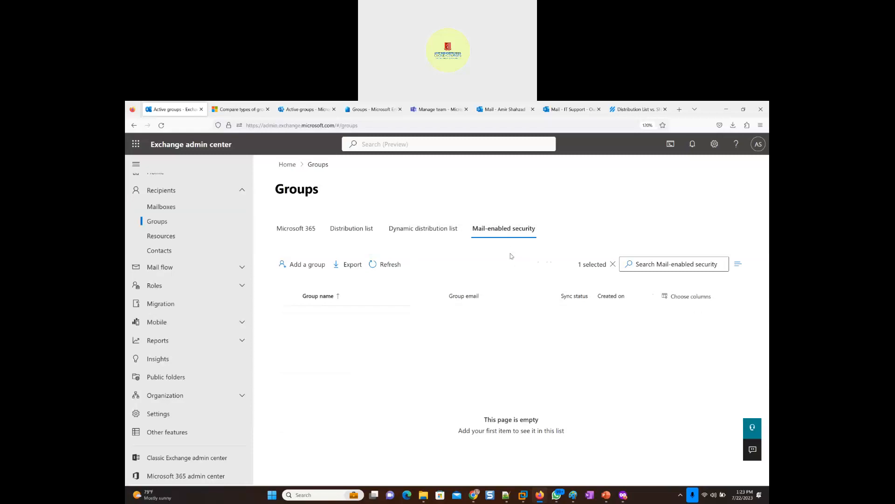
click(293, 267)
click(463, 349)
click(459, 471)
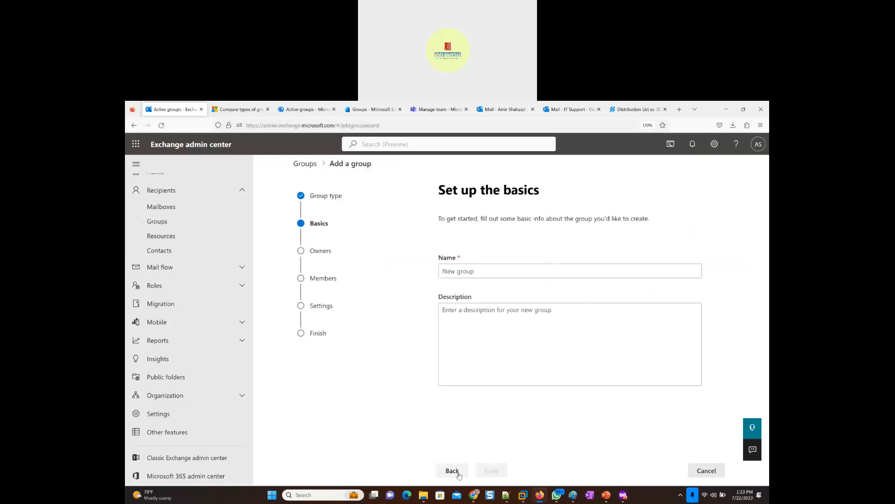
- Name the new group Security_Dept_MailEnabledSecurityGroup
click(459, 272)
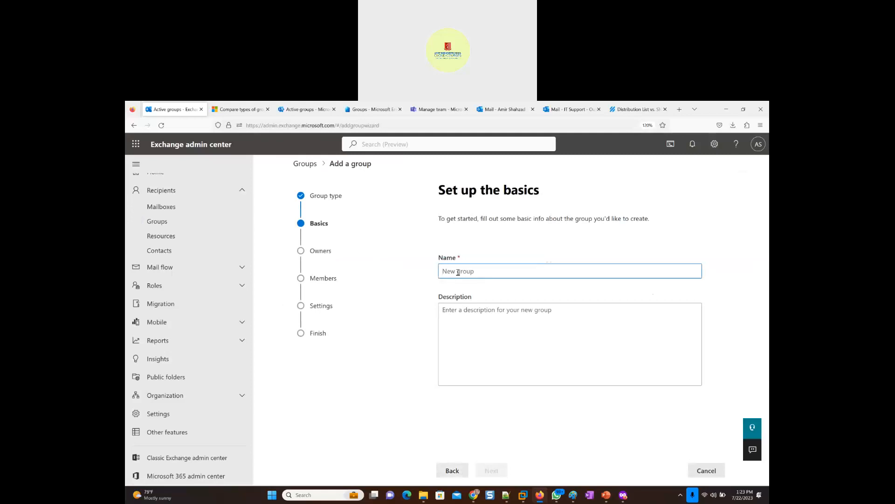
text(Security_Dept_MailEnabledSecurityGroup)
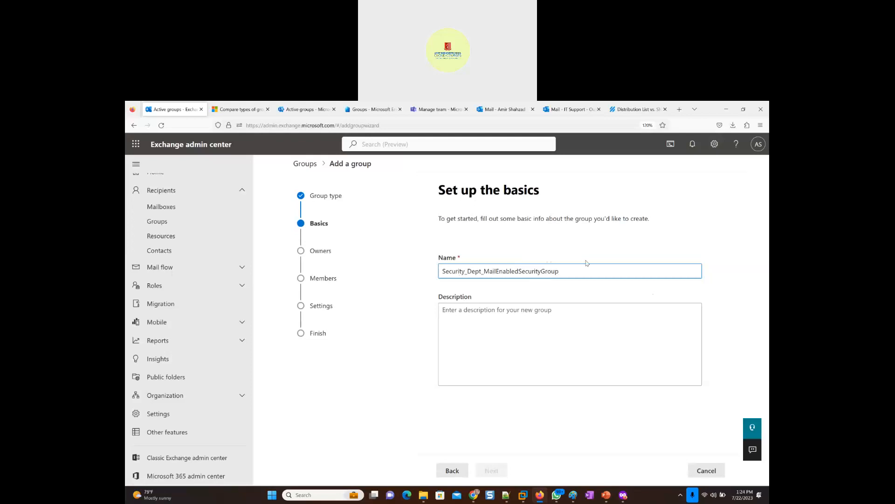
- Replace the word before "_Dept" in the group name so it reads Management2_Dept_MailEnabledSecurityGroup
key(shift+Right)
key(shift+Right)
key(shift+Right)
key(shift+Right)
key(shift+Right)
key(shift+Right)
text(Management)
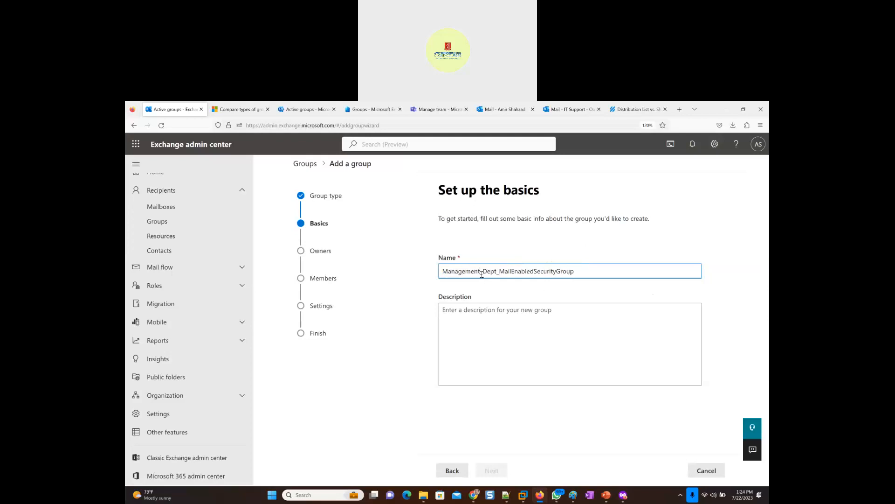
text(2)
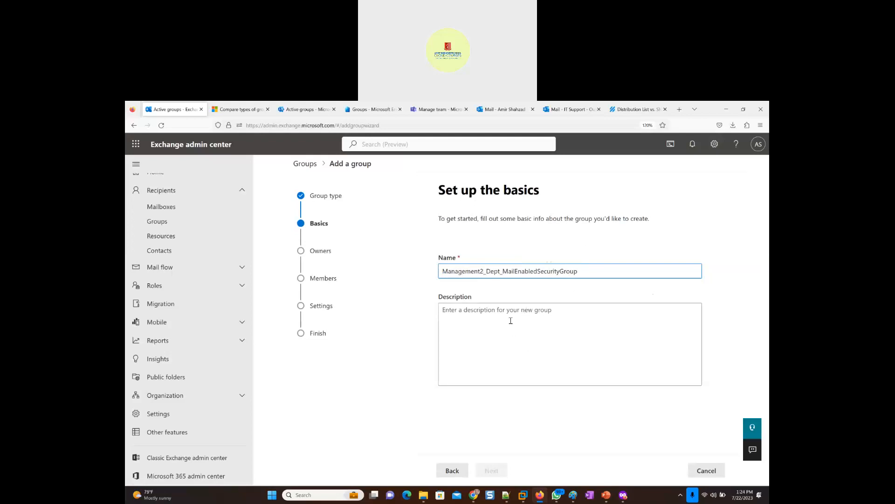
- Copy the group name into the description and continue to assigning owners
key(ctrl+a)
key(ctrl+c)
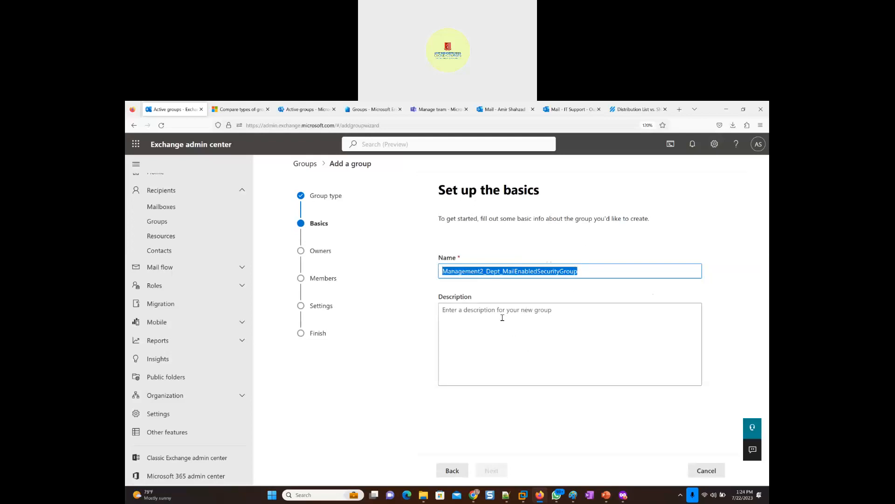
click(502, 318)
key(ctrl+v)
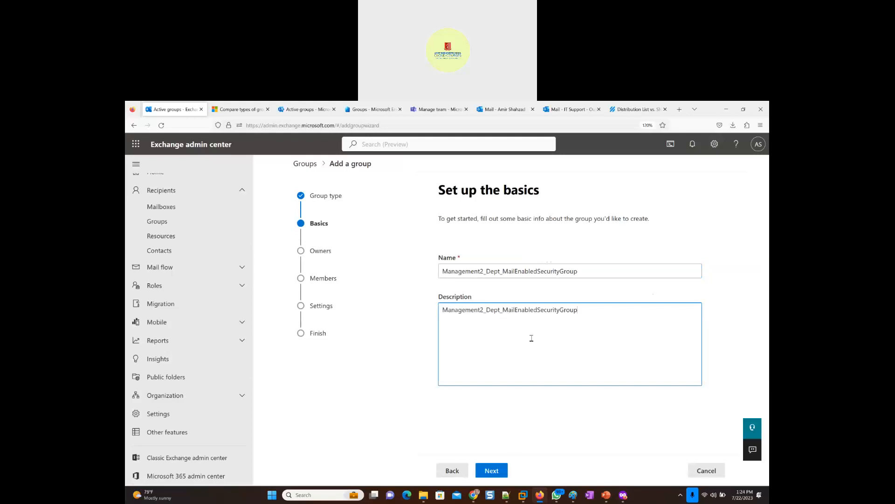
click(496, 472)
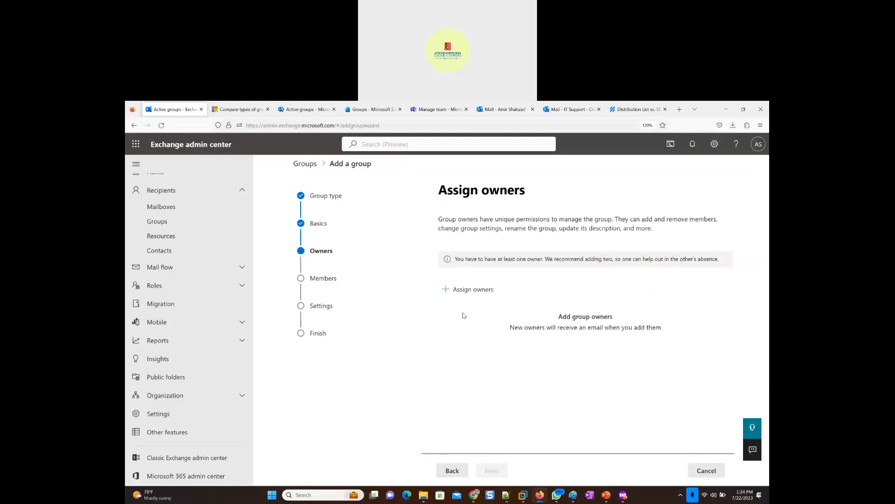
- Assign the administrator's account as the group's owner and continue to adding members
click(460, 290)
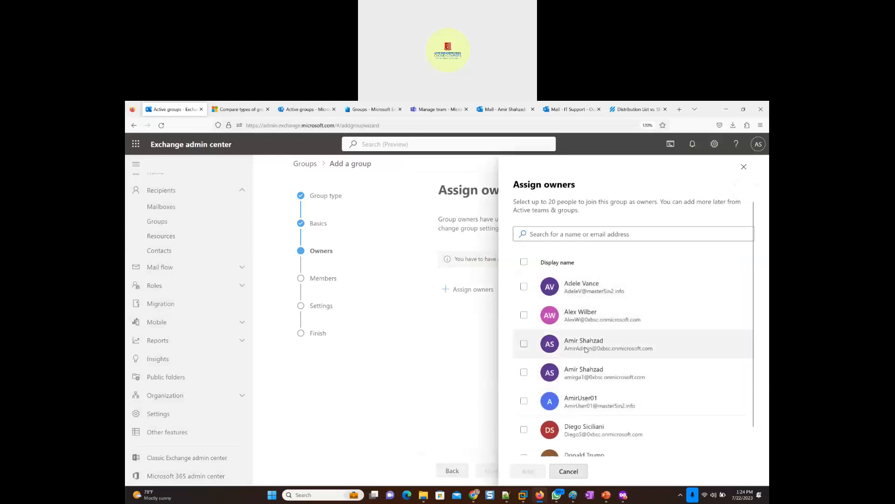
click(586, 349)
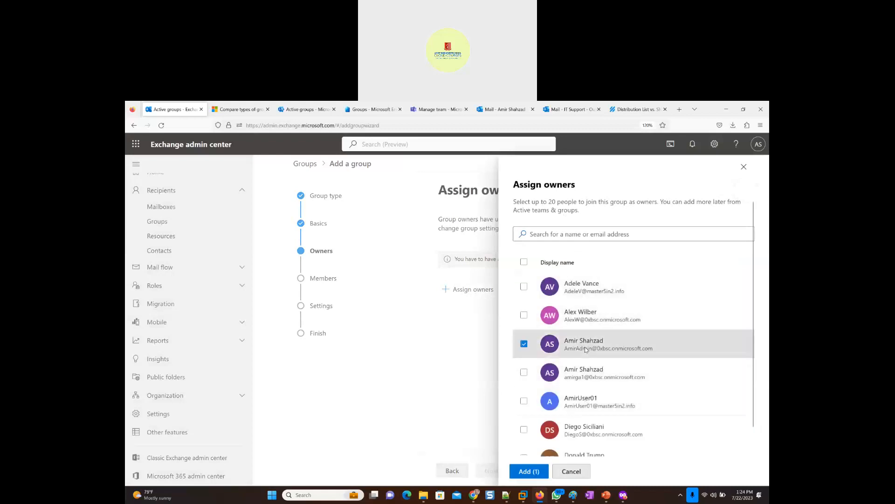
click(529, 472)
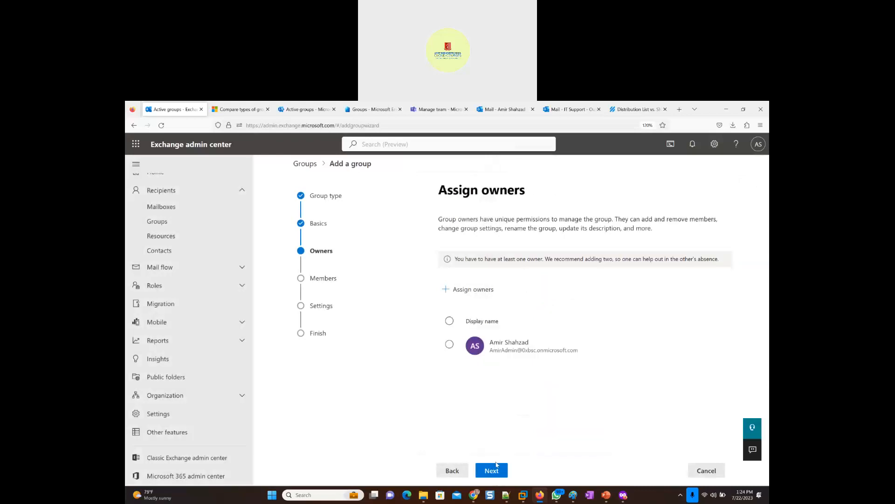
click(491, 472)
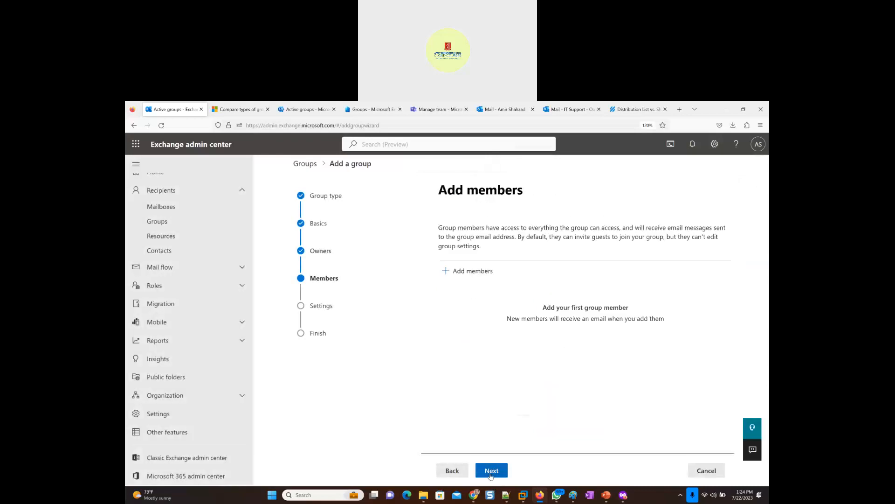
- Add four users as group members, finding the first by name search and the others in the full list, and continue to the settings
click(461, 272)
click(575, 235)
text(just)
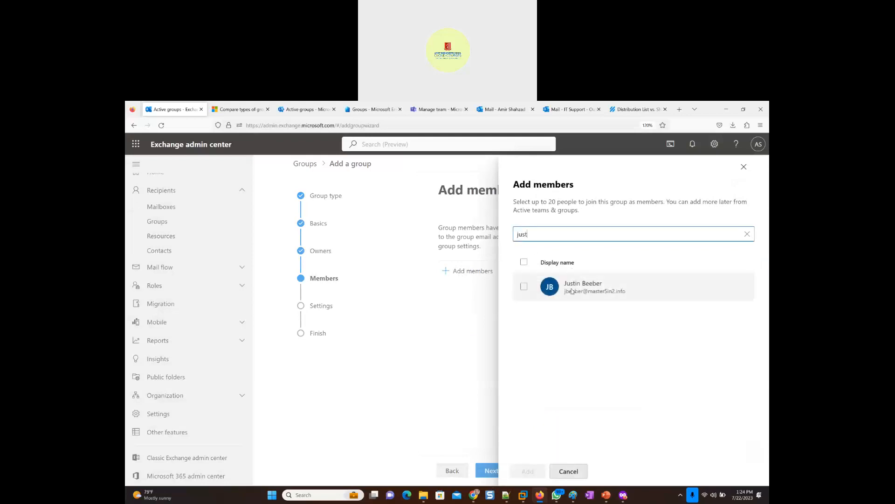
click(557, 282)
click(747, 233)
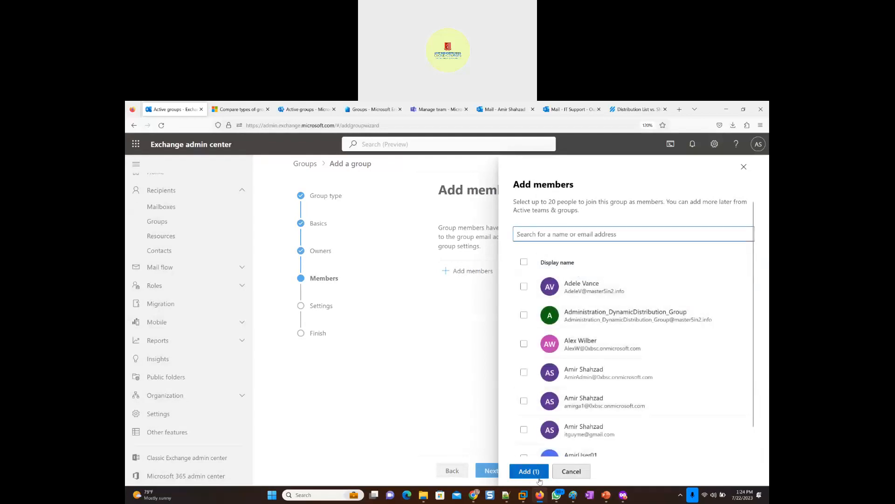
click(525, 286)
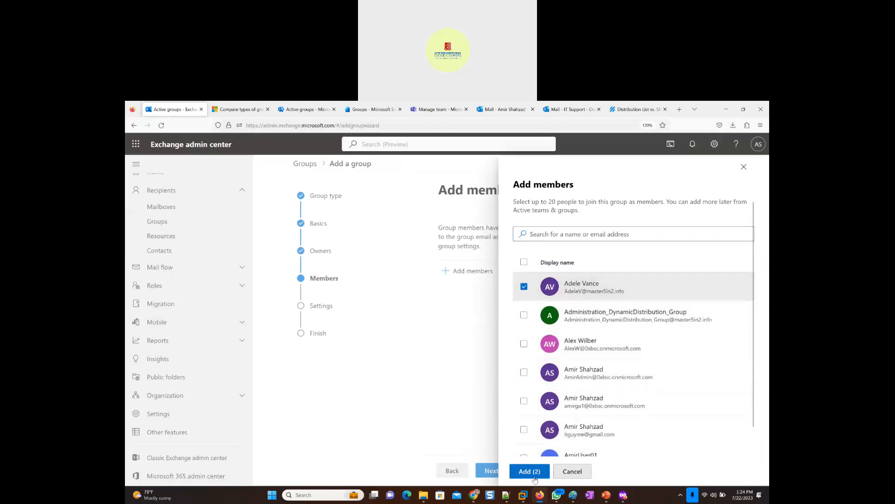
scroll(538, 362, down, 3)
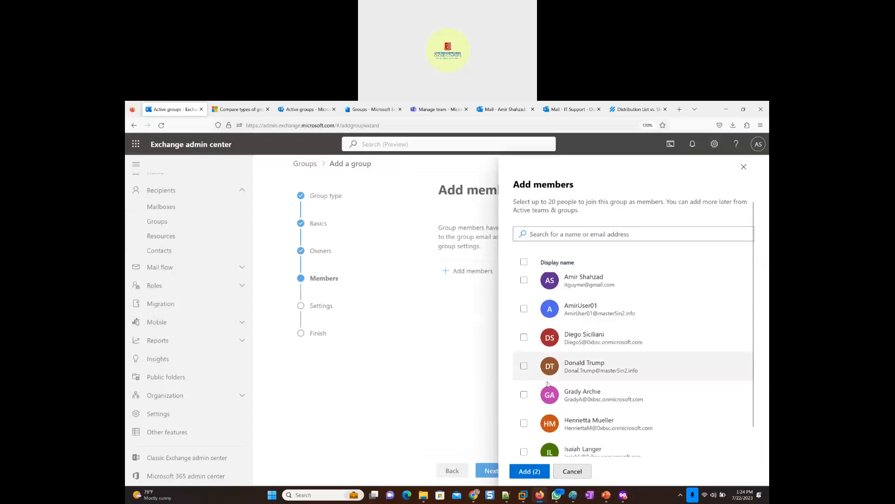
click(523, 367)
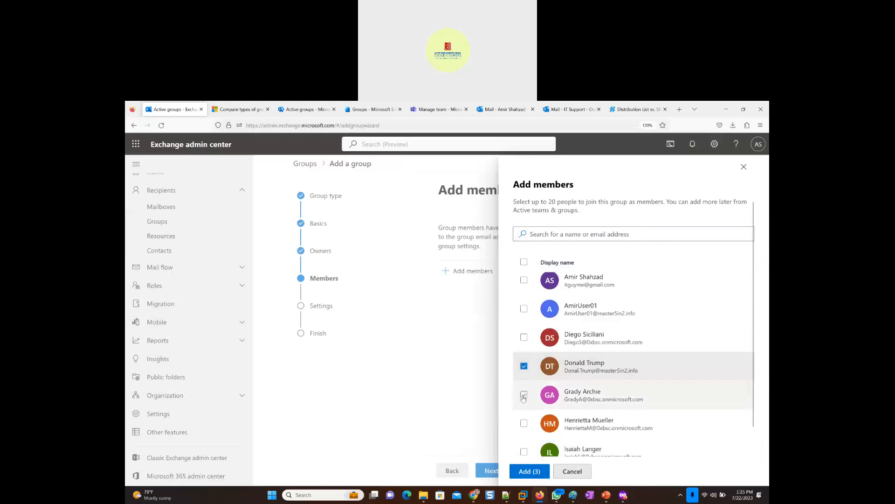
click(523, 396)
click(530, 471)
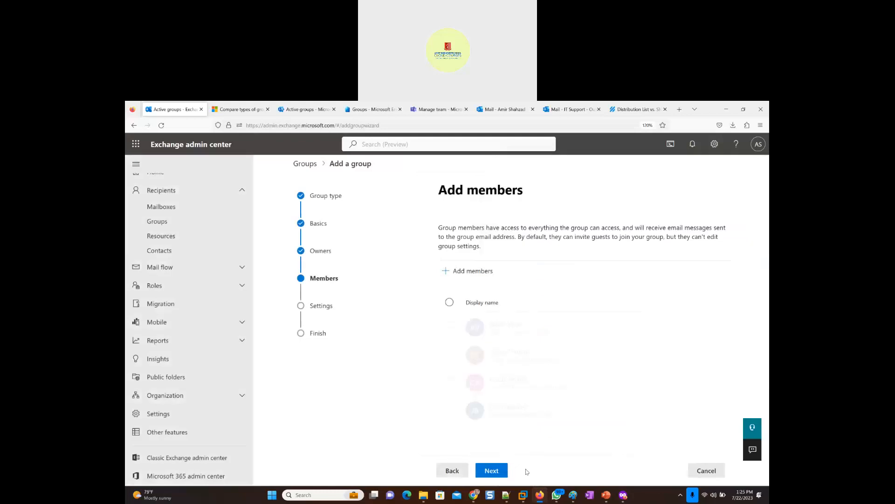
click(492, 471)
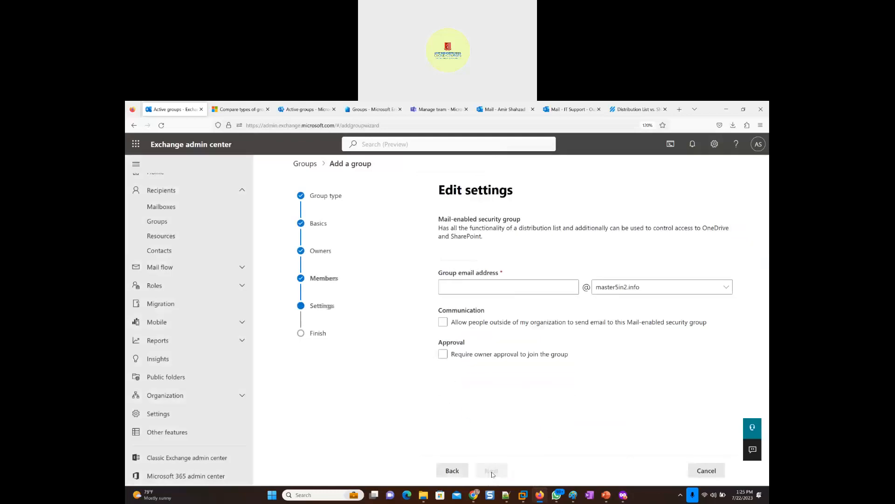
- Use Management2_Dept_MailEnabledSecurityGroup as the group email alias, create the mail-enabled security group and close the wizard
click(481, 287)
text(Management2_Dept_MailEnabledSecurityGroup)
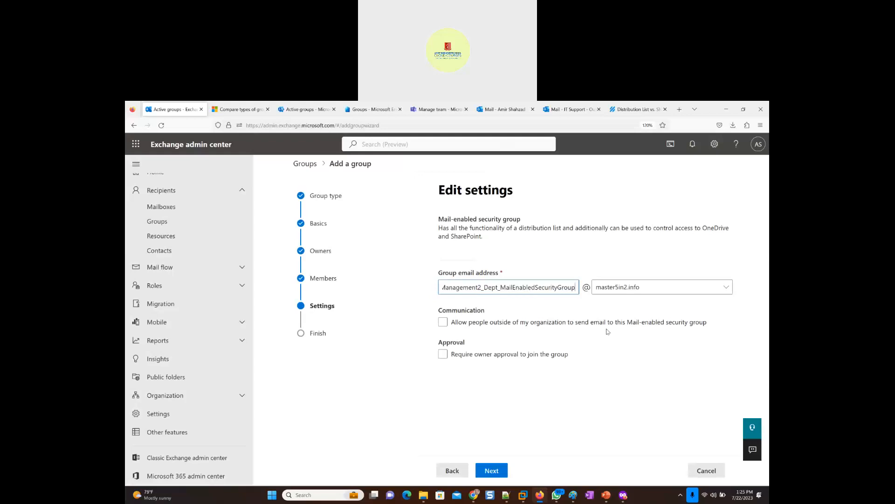
click(443, 323)
click(495, 472)
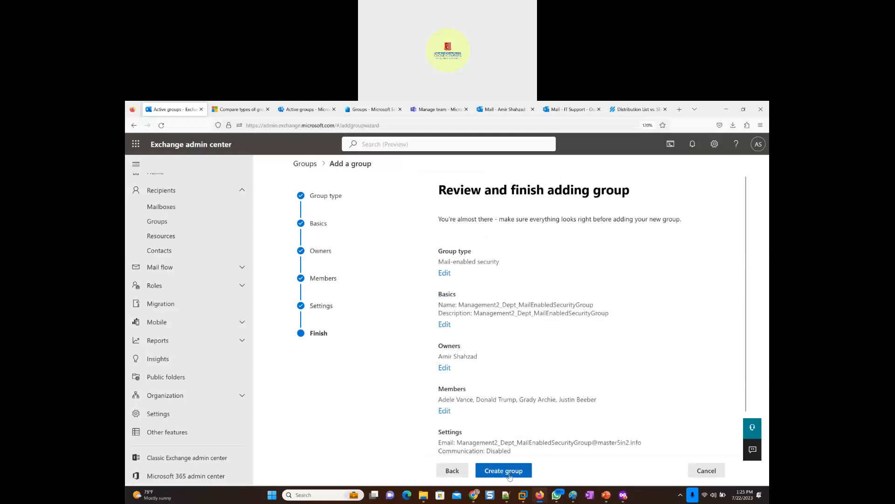
click(504, 476)
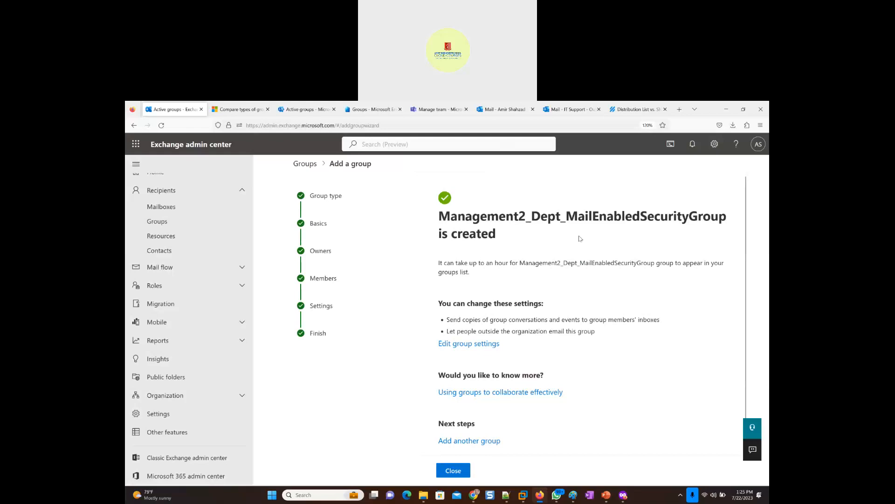
click(455, 471)
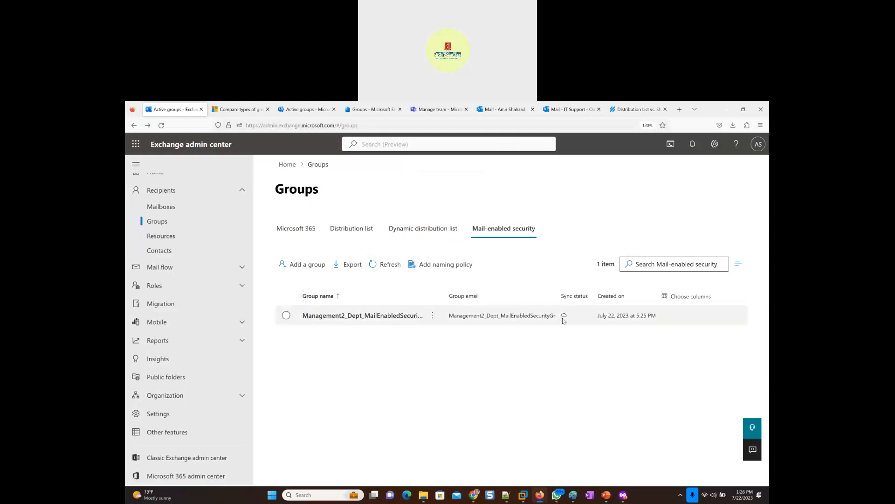
- Look through the dynamic distribution, distribution and Microsoft 365 group lists, ending on the mail-enabled security groups
click(400, 232)
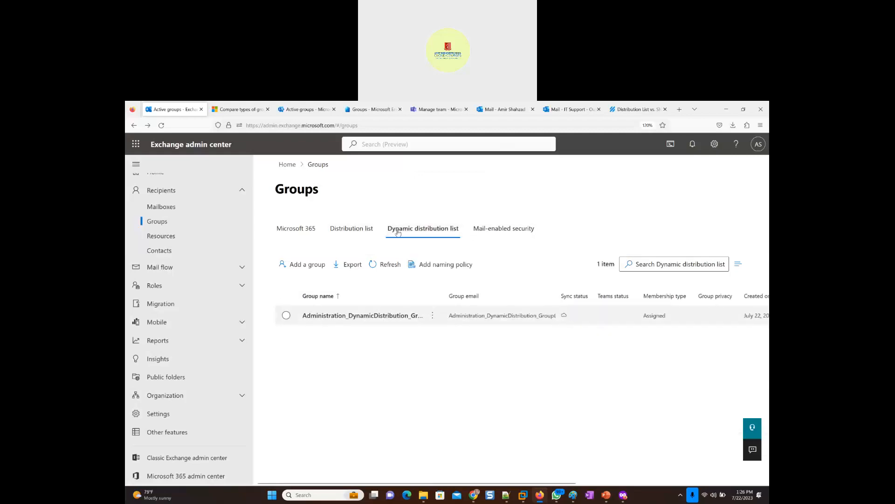
click(347, 229)
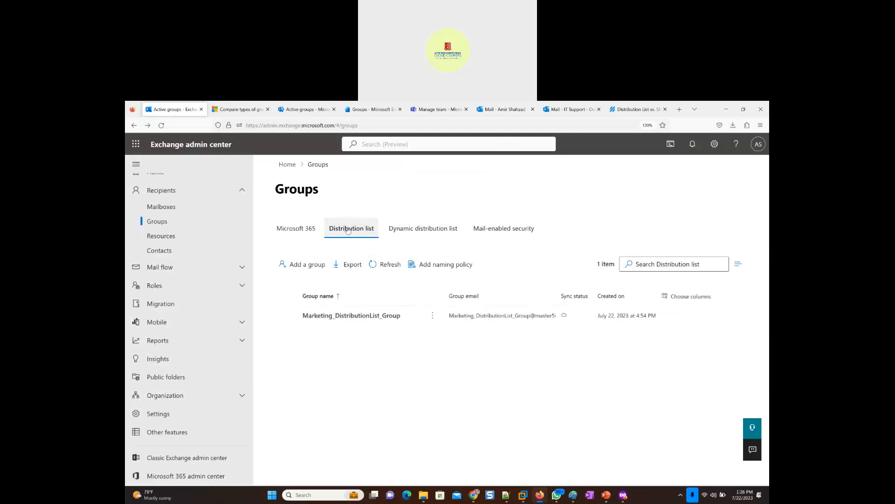
click(297, 230)
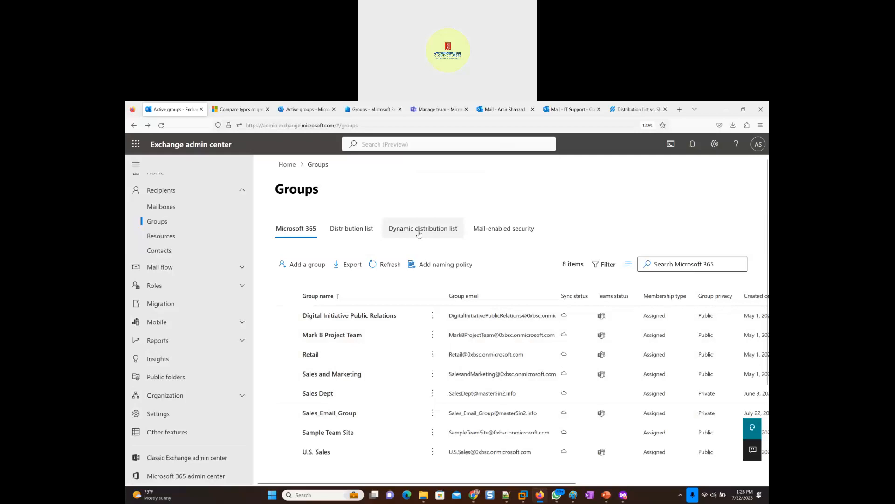
click(507, 229)
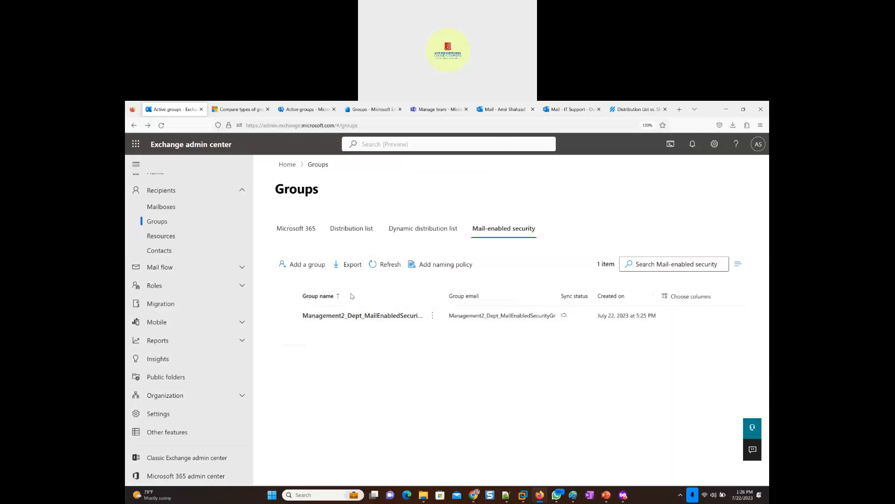
- Switch to the Microsoft 365 admin center, go to the SharePoint admin center and list the active sites
click(308, 110)
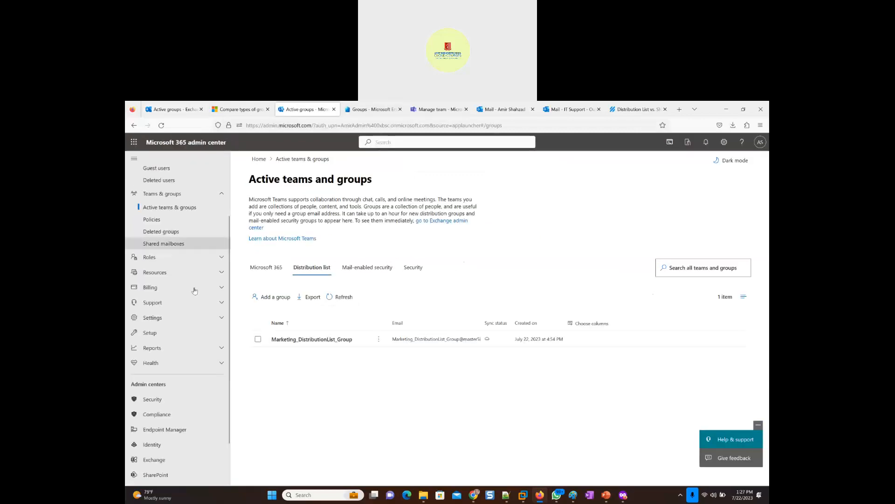
scroll(177, 400, down, 2)
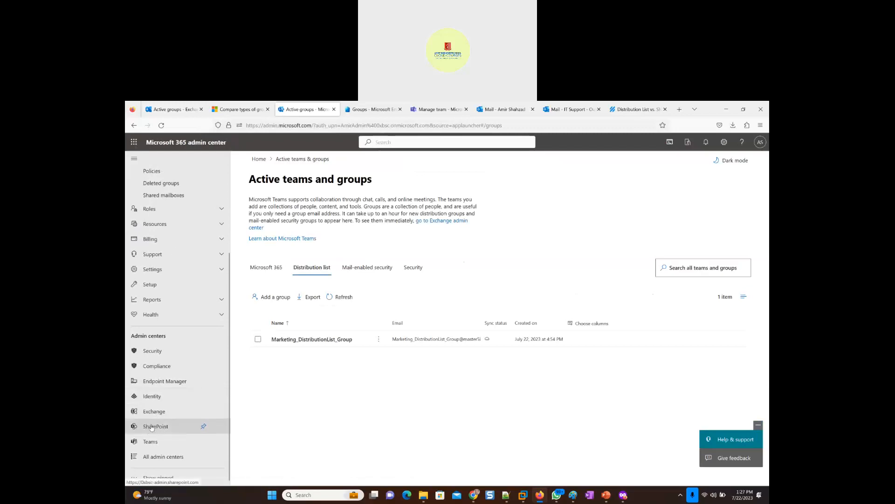
click(154, 427)
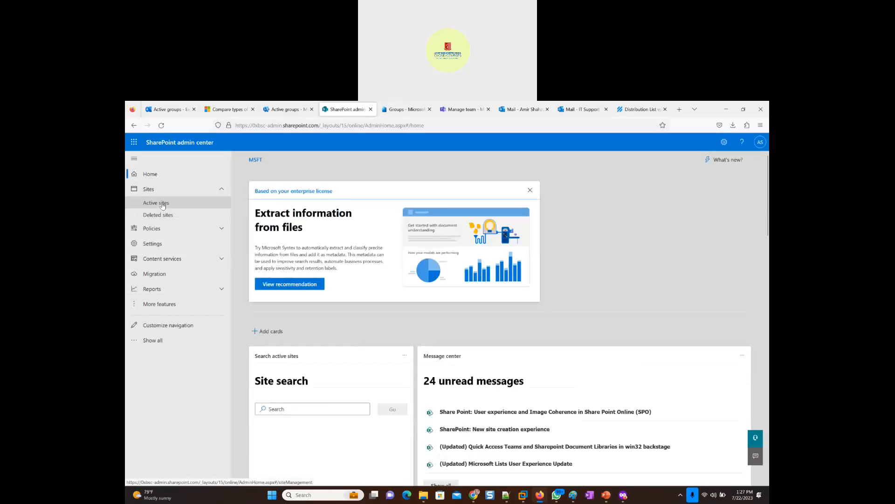
click(165, 206)
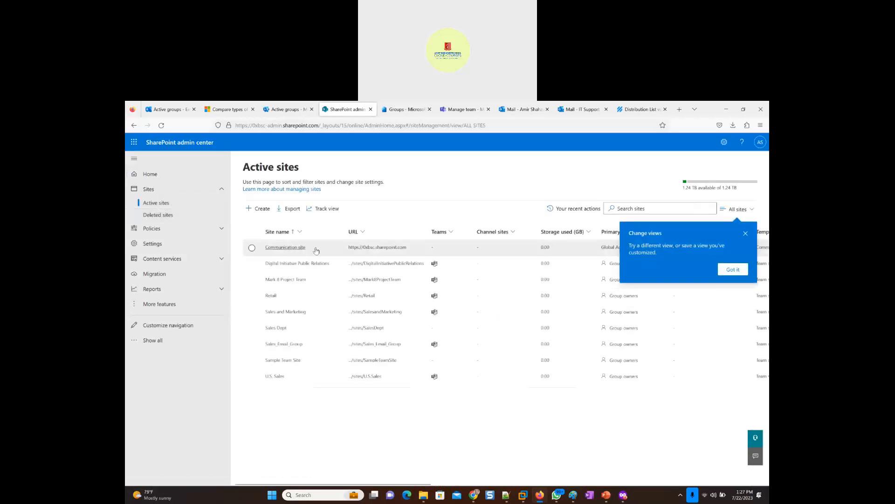
- Visit the Communication site through its site address and show its Documents library
click(286, 249)
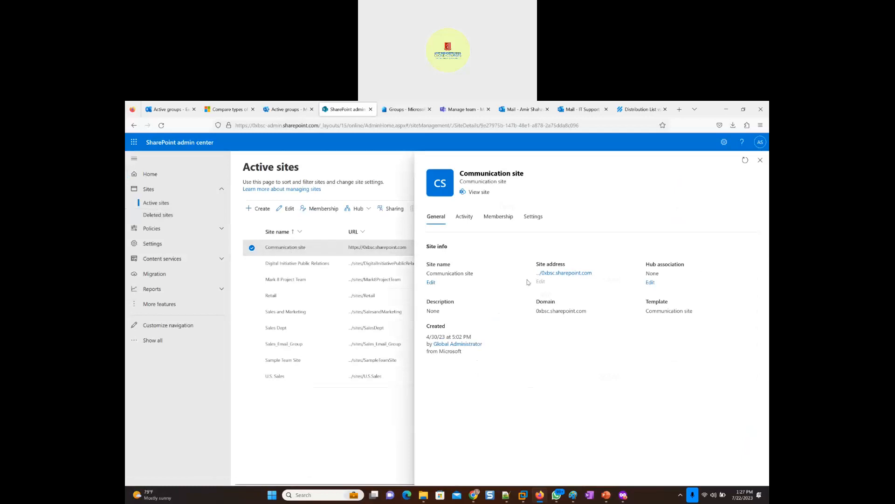
click(560, 277)
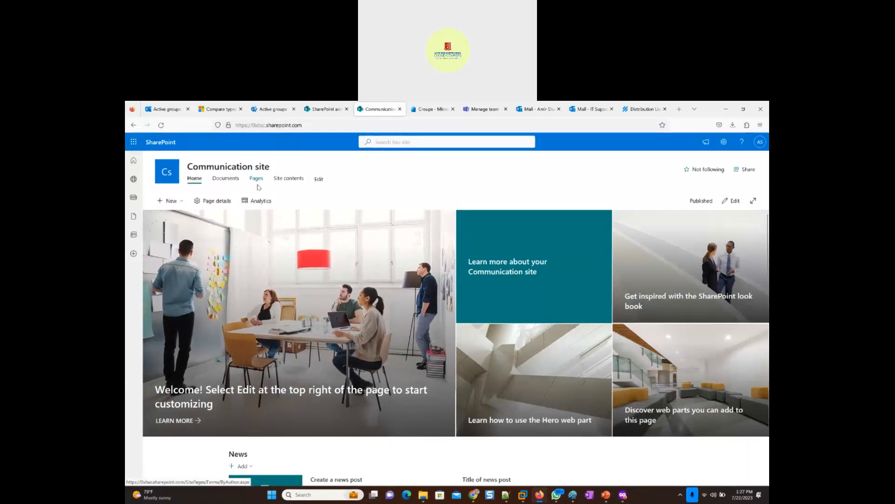
click(220, 180)
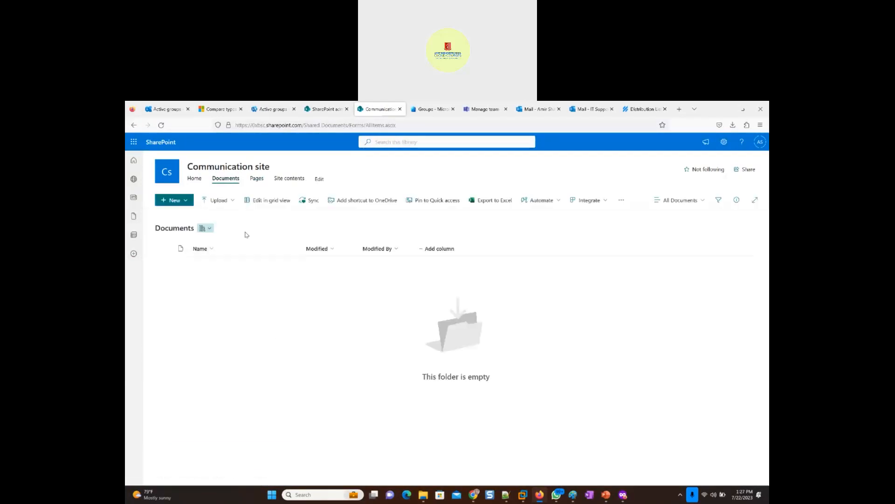
- Upload the Webex shortcut from the Desktop to the Communication site's Documents library
click(231, 206)
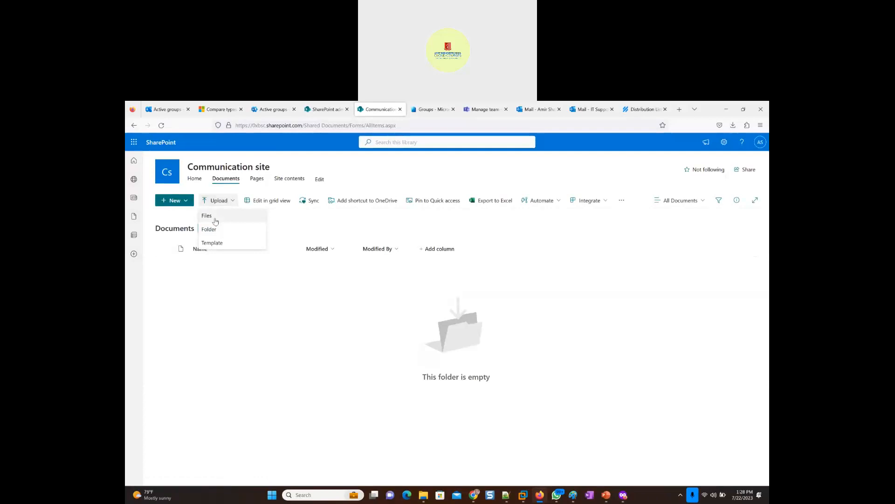
click(215, 220)
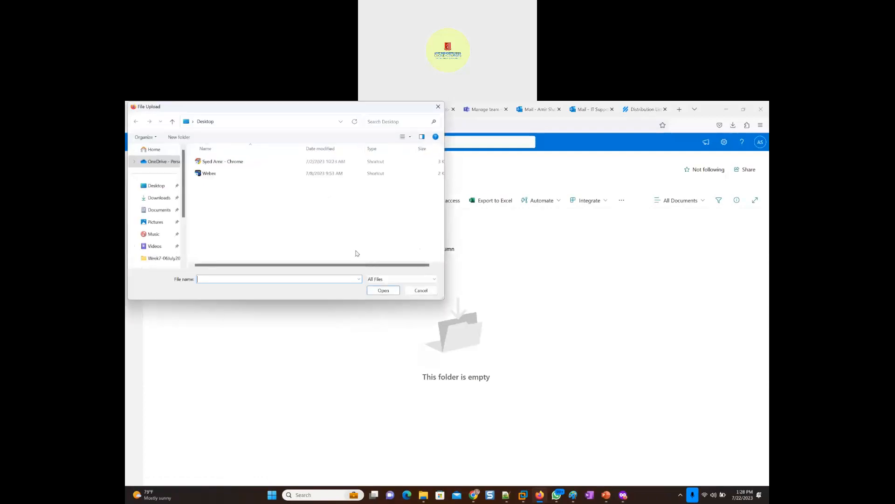
click(209, 175)
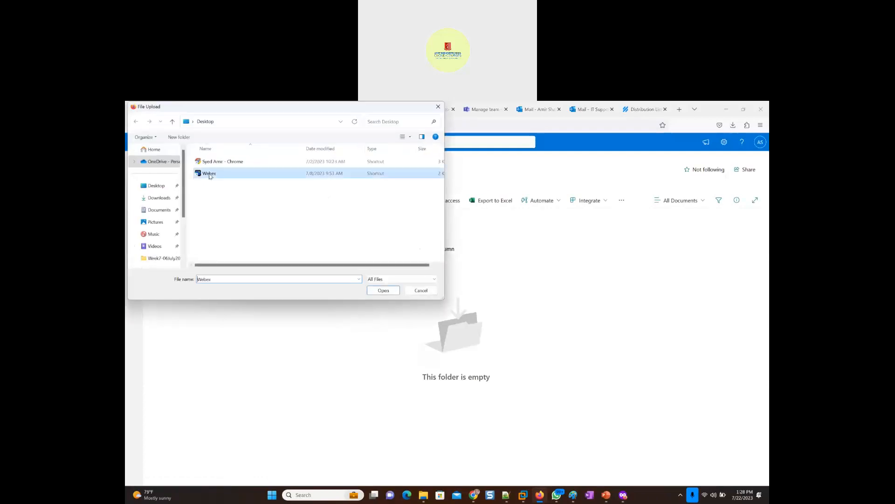
double_click(210, 175)
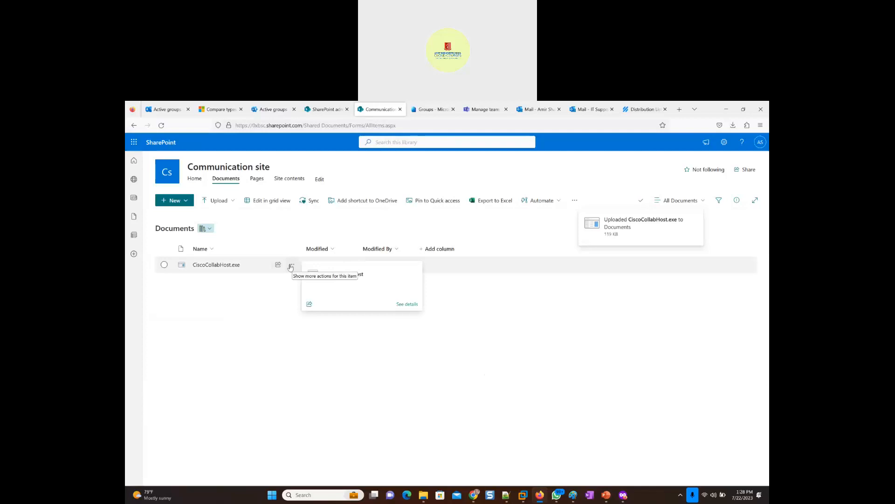
- Open the access management of CiscoCollabHost.exe in the Documents library and review which groups and people have access
click(292, 266)
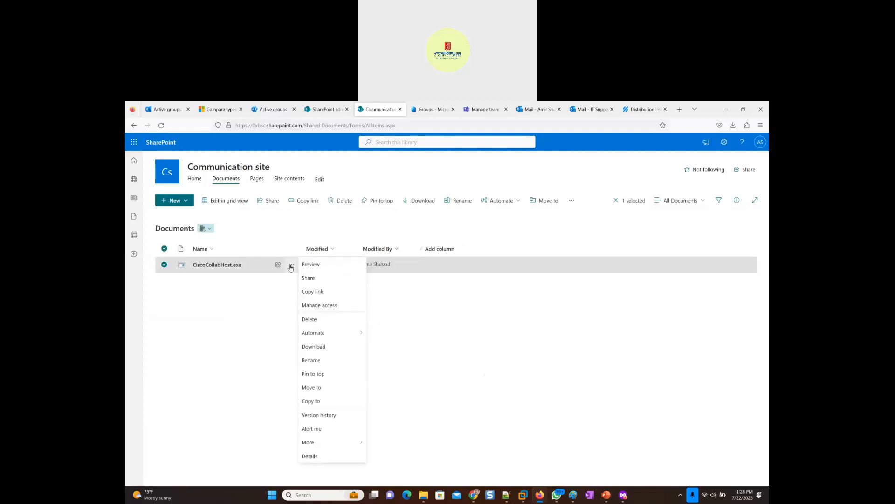
click(320, 305)
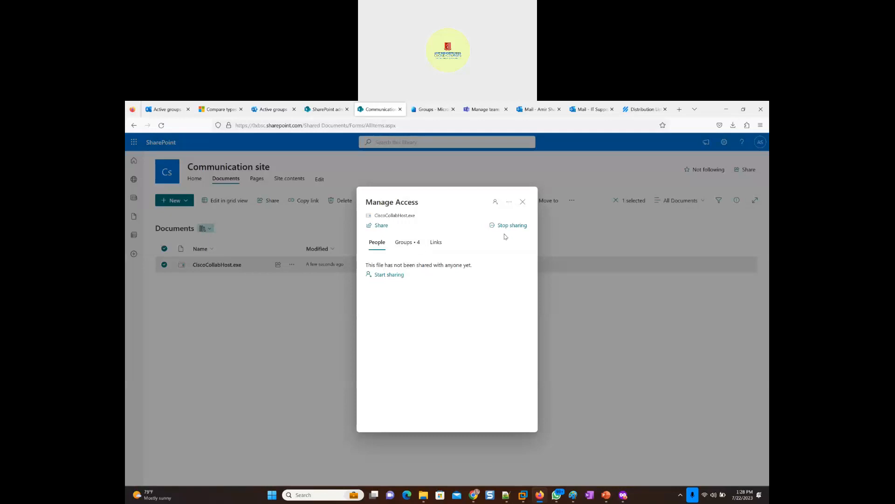
click(407, 243)
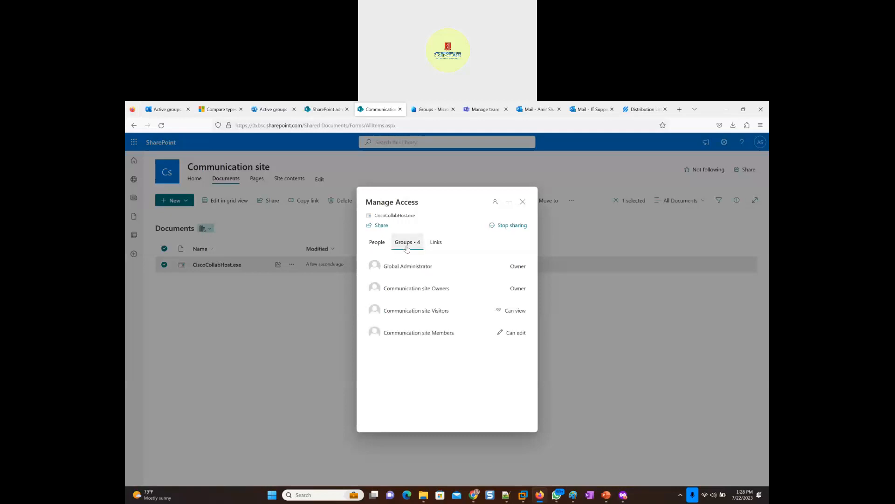
click(377, 242)
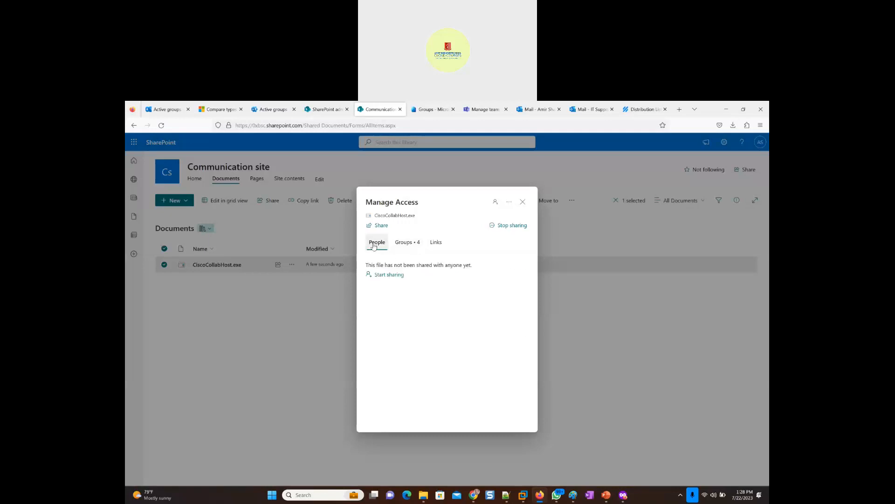
- Start sharing CiscoCollabHost.exe and try to send the link to Management2_Dept_MailEnabledSecurityGroup by its group name
click(382, 276)
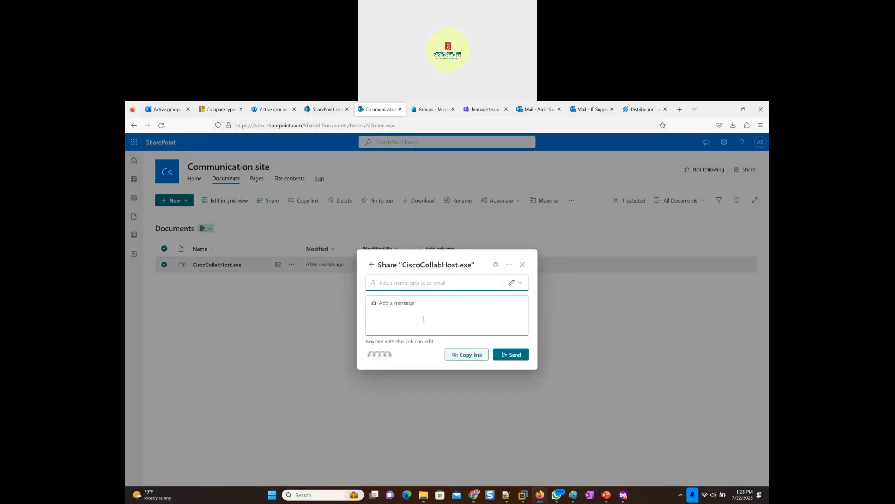
click(427, 281)
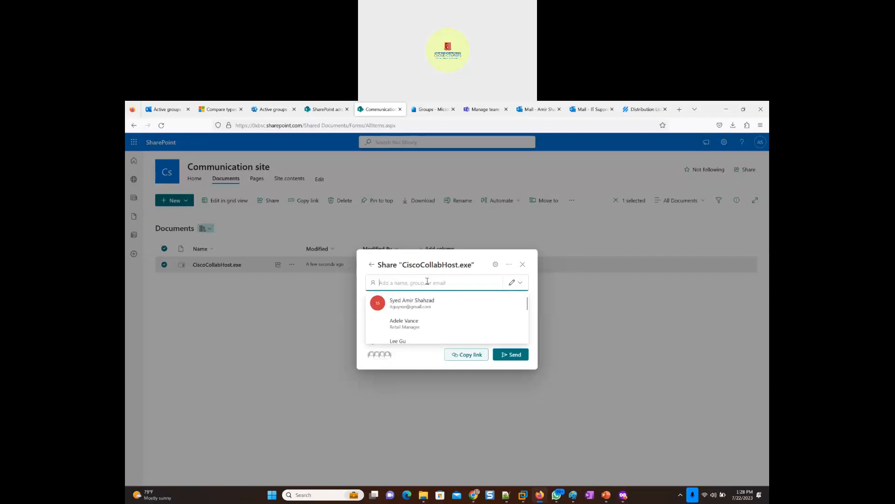
text(Management2_Dept_MailEnabledSecurityGroup)
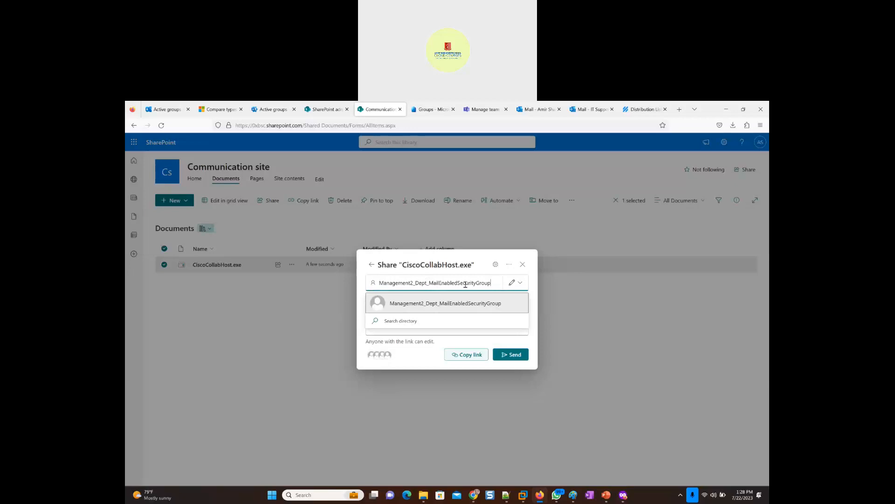
click(512, 357)
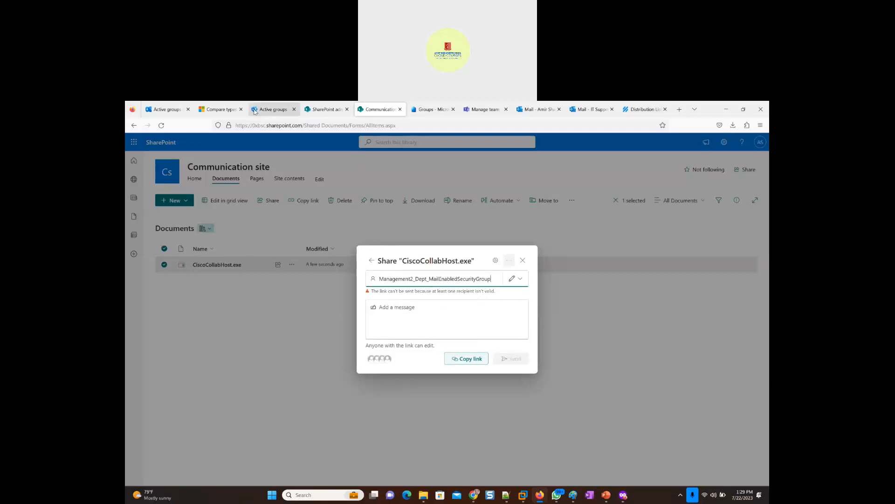
- Copy the mail-enabled security group's primary email address from the Exchange admin center and replace the recipient in the SharePoint share form with it
click(156, 110)
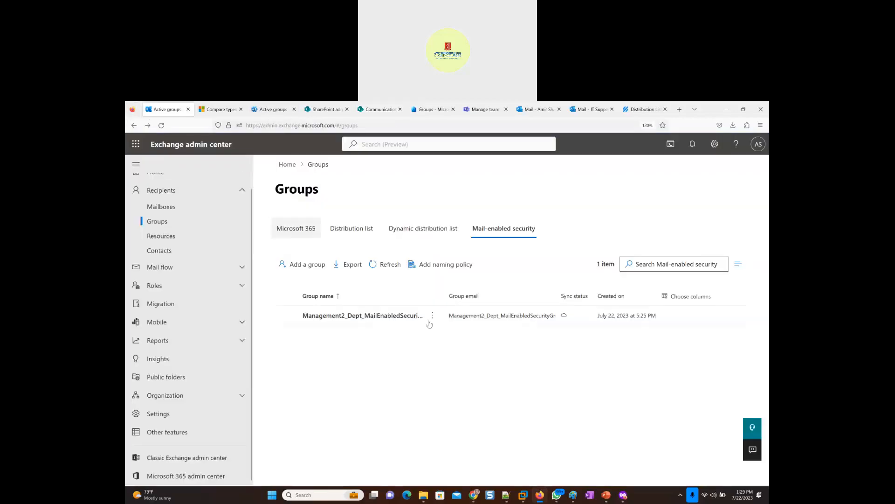
click(410, 316)
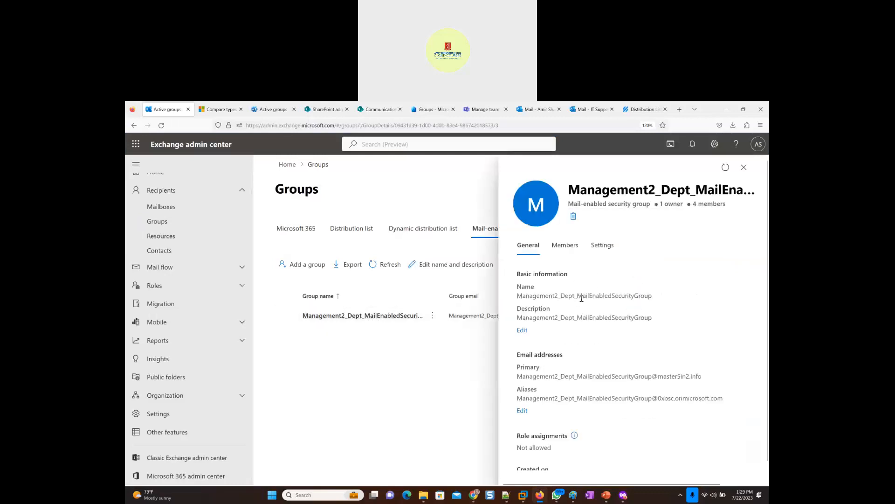
triple_click(598, 377)
key(ctrl+c)
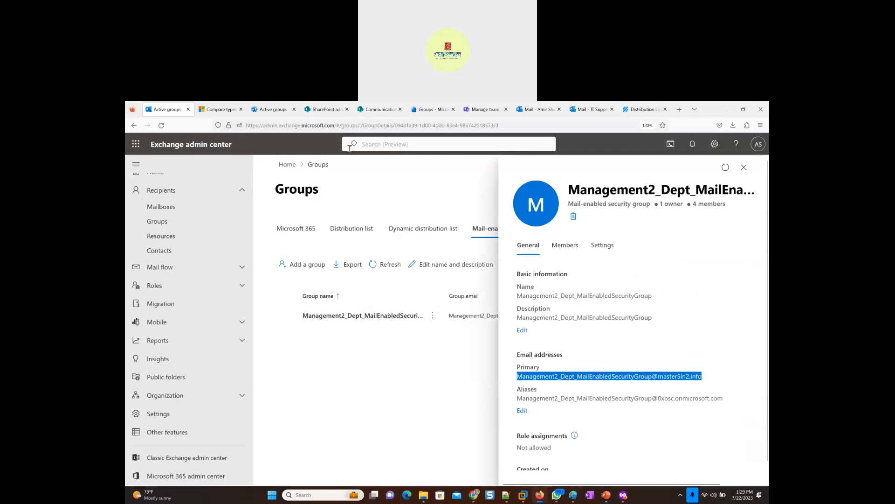
click(362, 110)
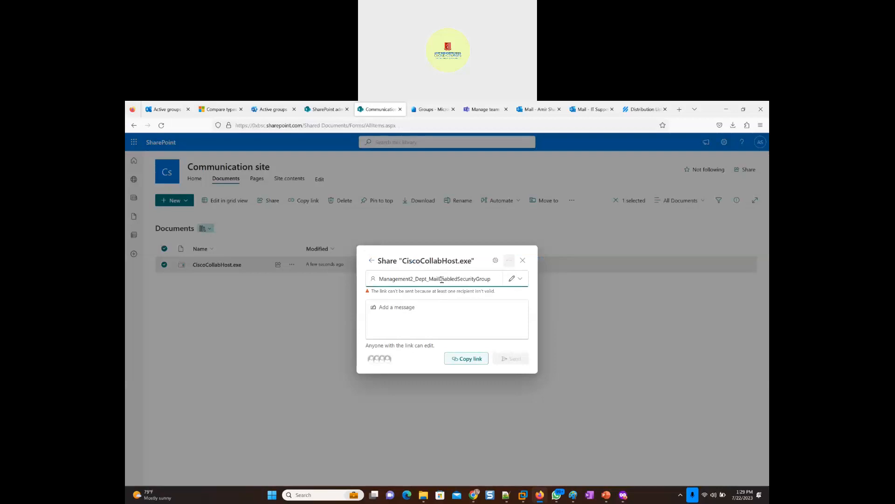
key(ctrl+a)
key(ctrl+v)
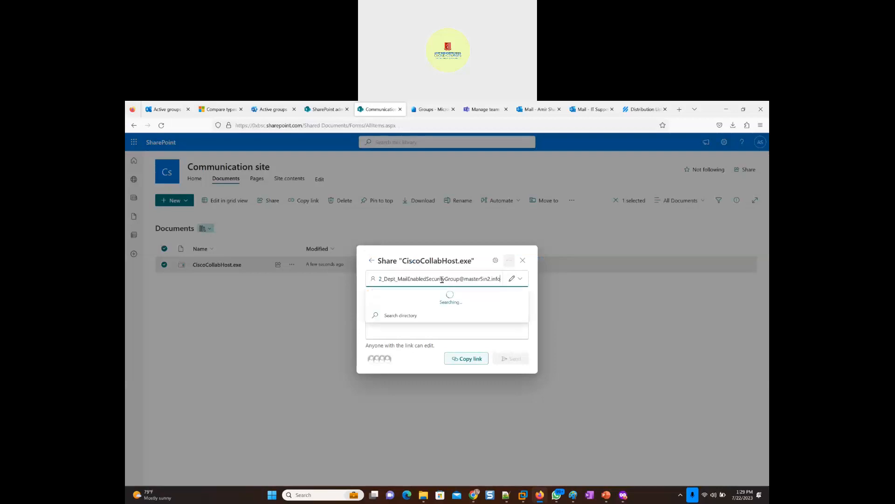
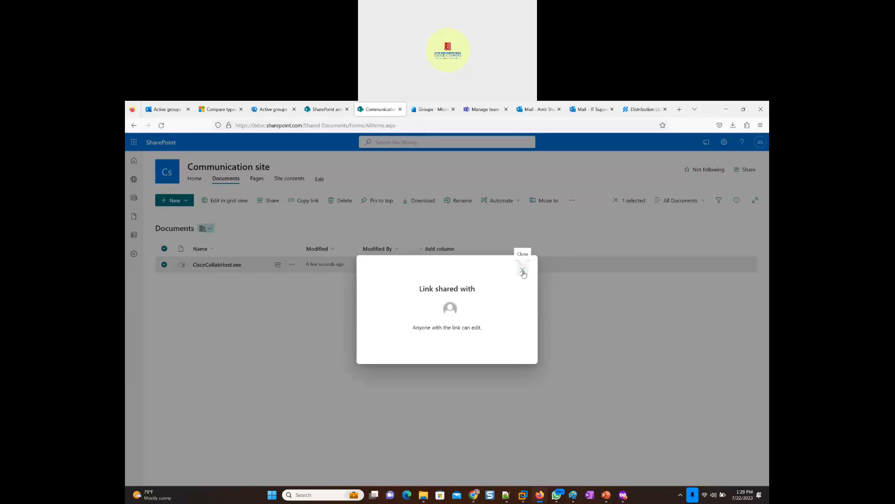
- Close the link-shared confirmation and open a new share form for CiscoCollabHost.exe from its access management
click(523, 271)
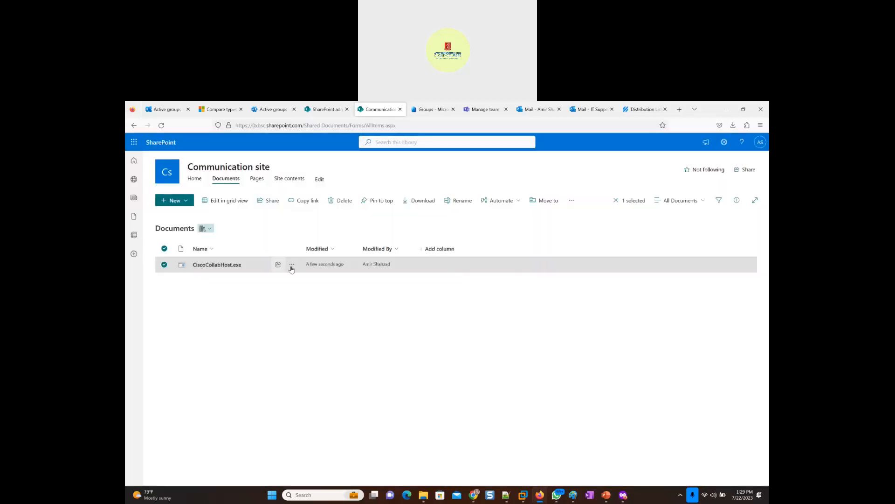
click(291, 265)
click(326, 306)
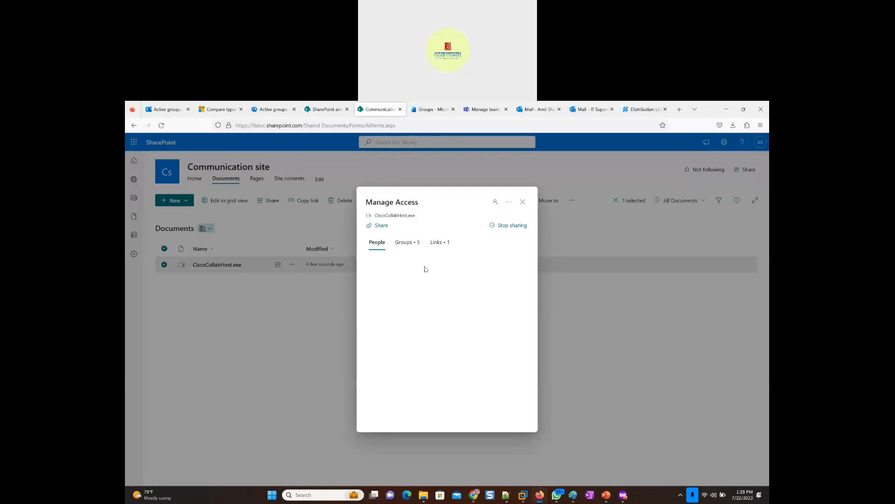
click(379, 229)
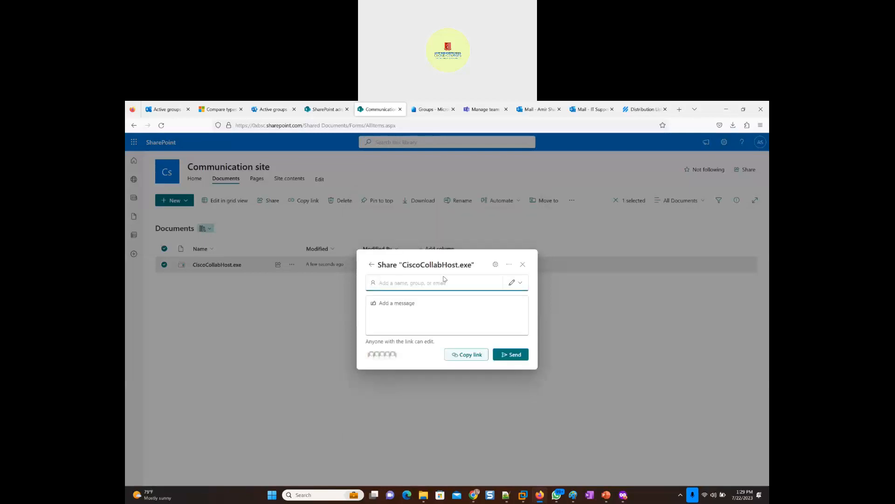
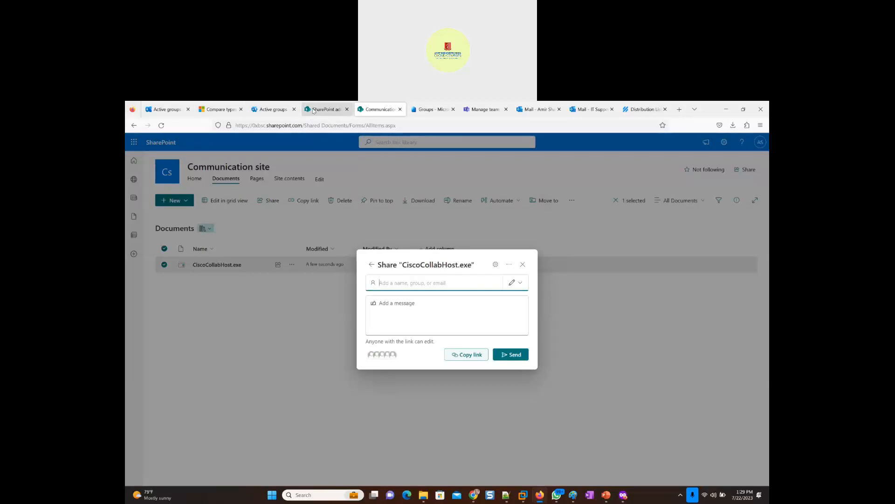
- Switch to Exchange admin center and copy the primary email address of the Microsoft 365 group Sales_Email_Group from its details
click(165, 110)
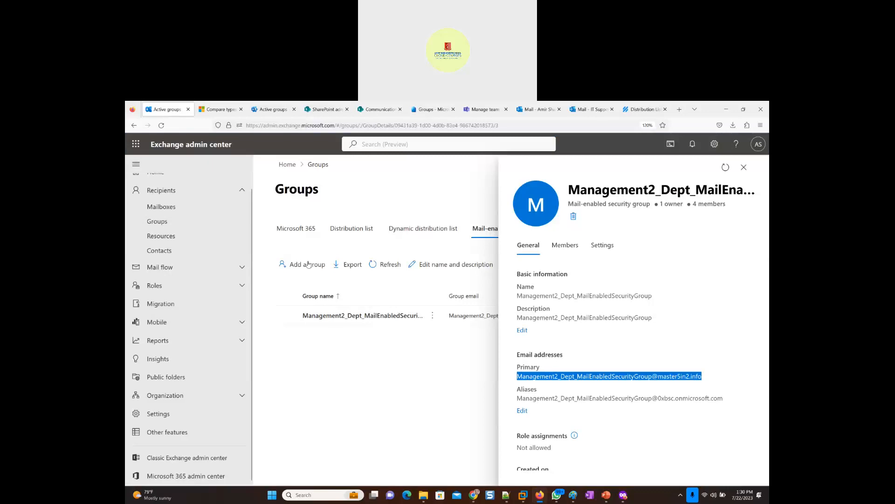
click(297, 232)
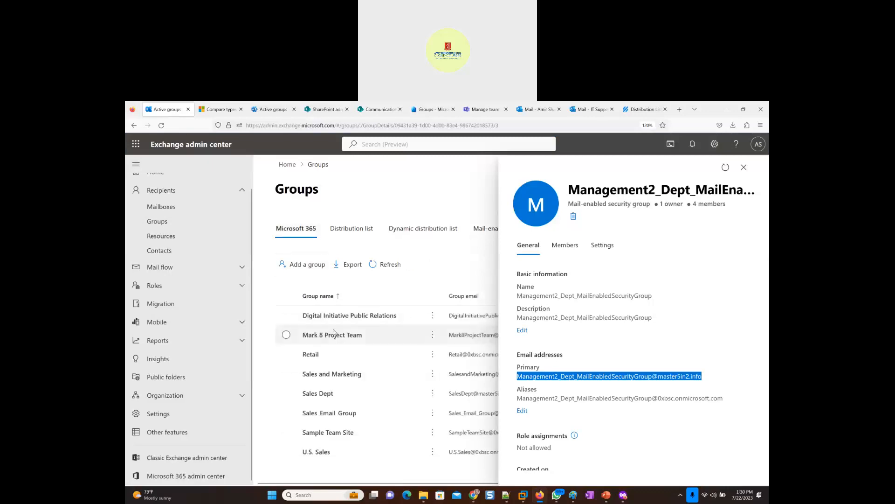
click(338, 415)
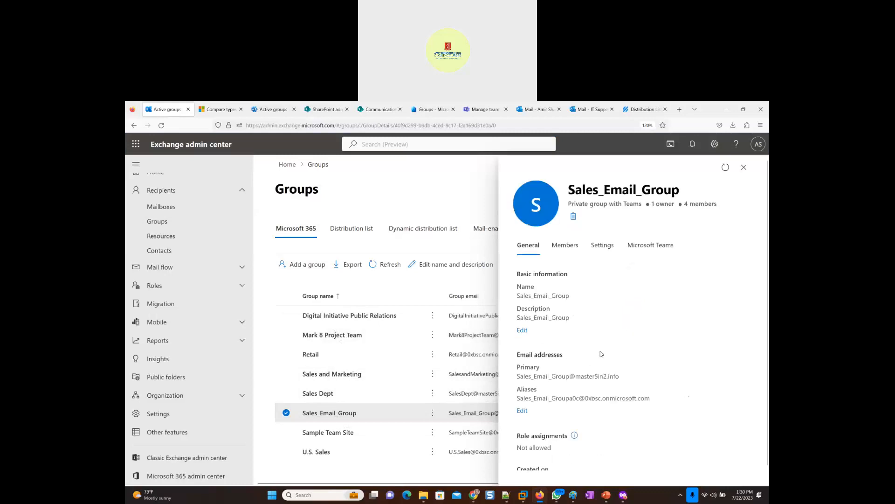
triple_click(564, 376)
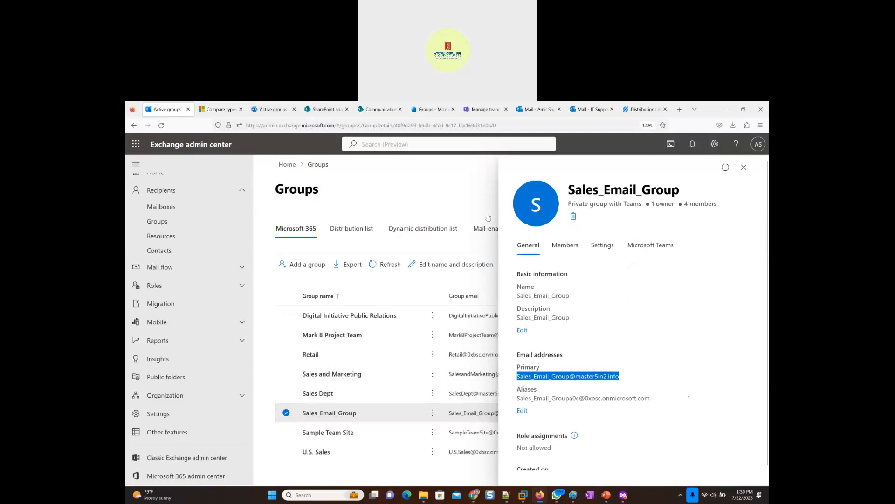
- Return to the SharePoint share form for CiscoCollabHost.exe and start entering a recipient
click(366, 112)
click(412, 283)
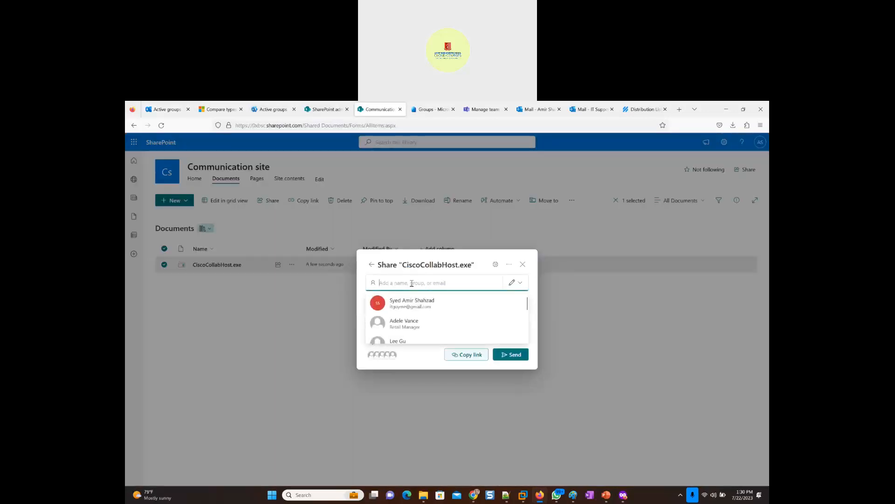
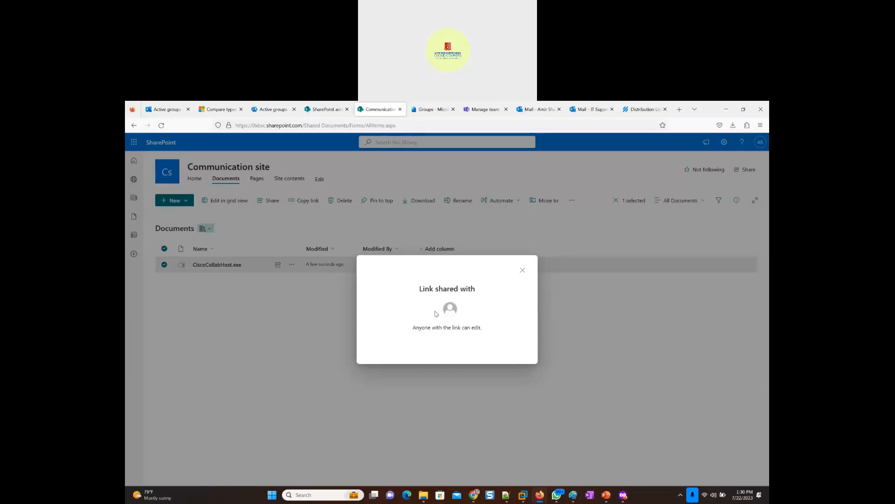
- Close the Sales_Email_Group details in Exchange admin center, then dismiss the shared-link confirmation on the SharePoint Communication site
click(170, 109)
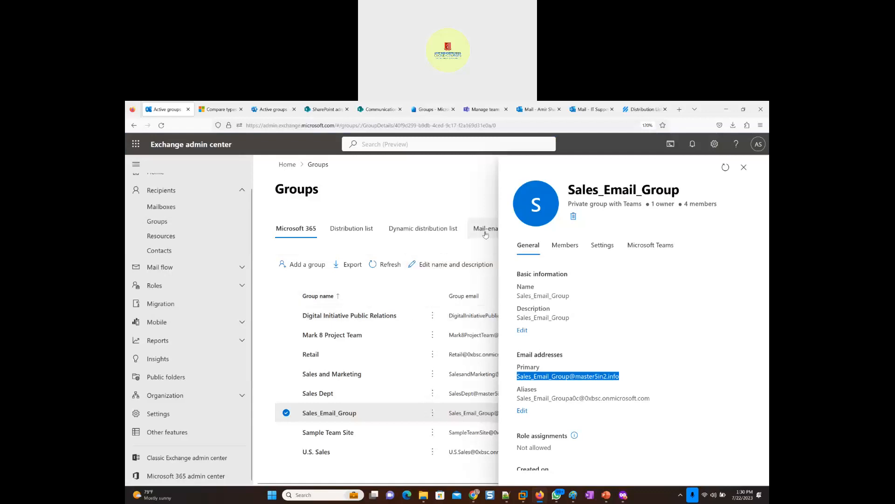
click(743, 167)
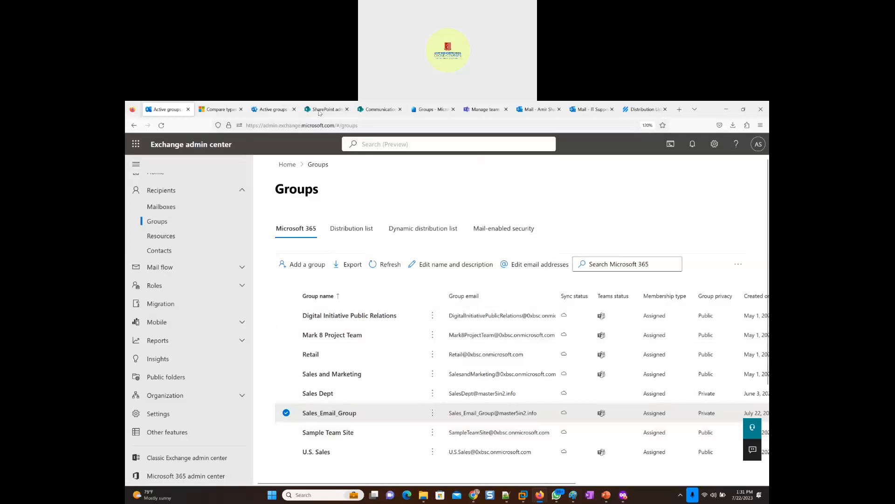
click(379, 109)
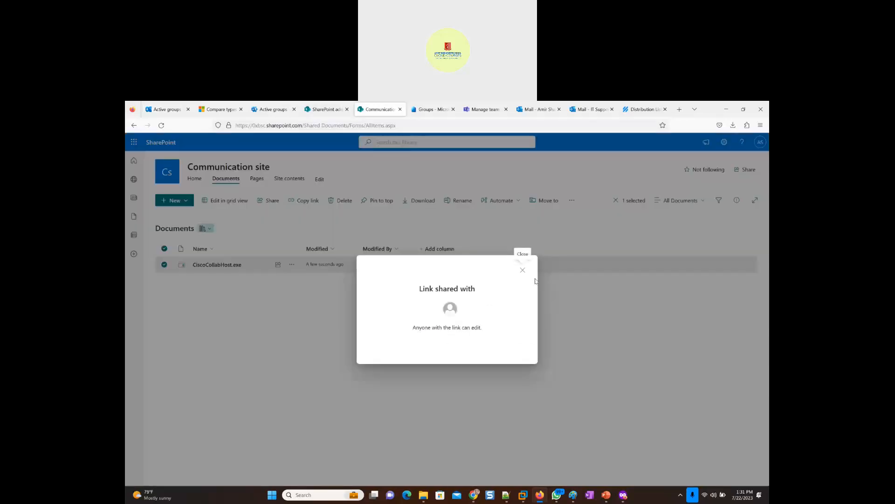
click(523, 269)
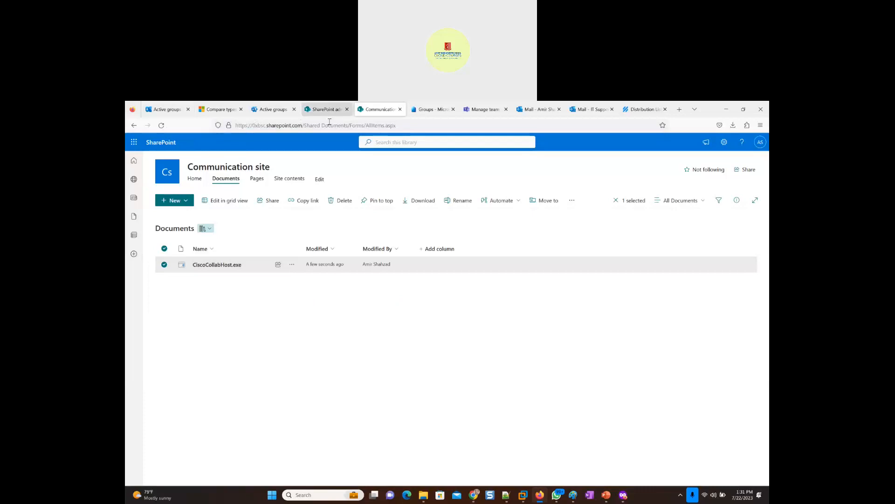
click(270, 113)
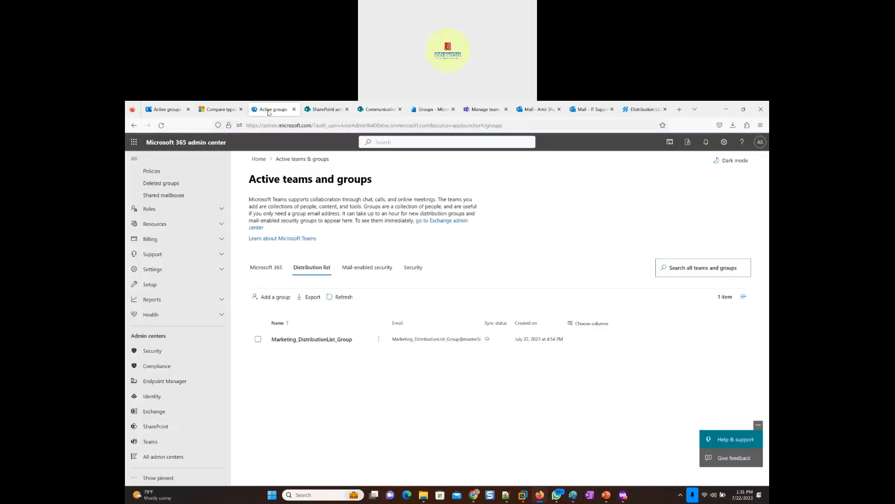
click(364, 112)
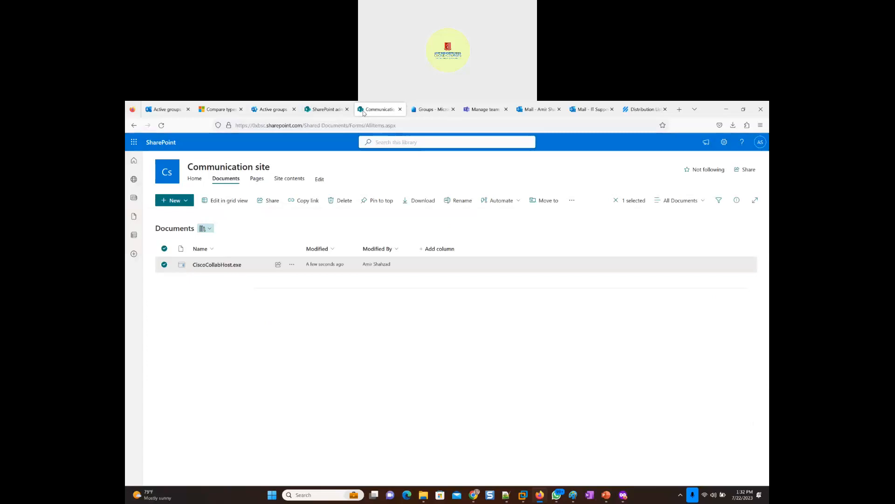
click(325, 111)
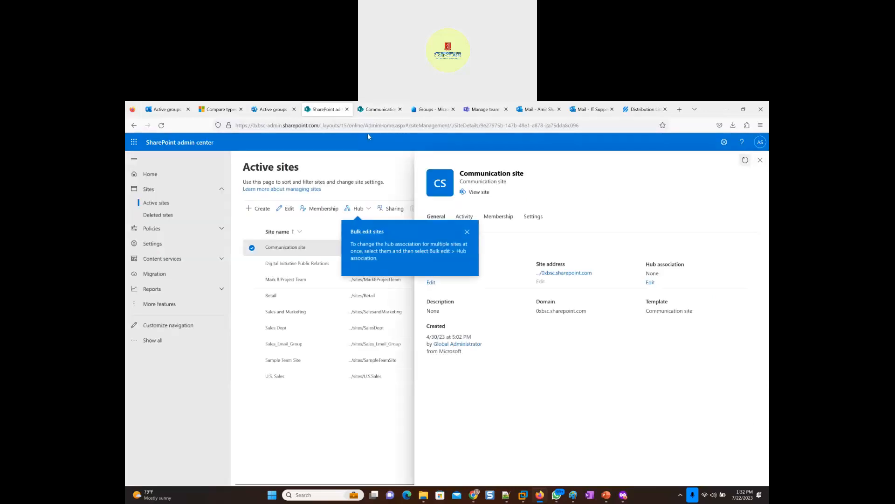
- Switch to Exchange admin center and show the mail-enabled security groups
click(162, 110)
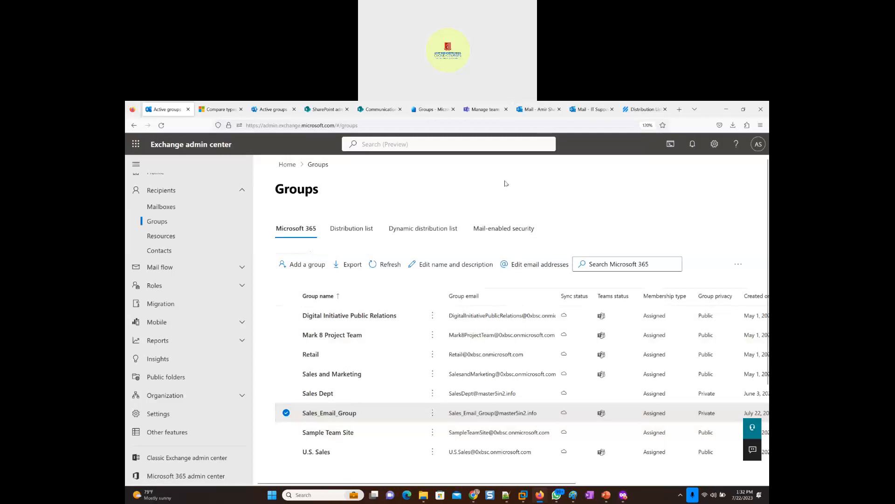
click(500, 229)
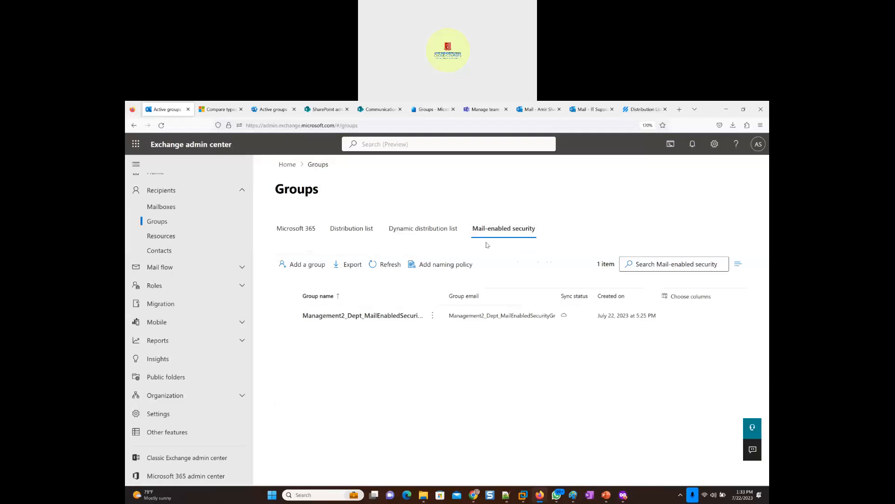
- Go from Microsoft 365 admin center to Microsoft Entra admin center and open the Google Cloud / G Suite Connector by Microsoft enterprise application
click(262, 113)
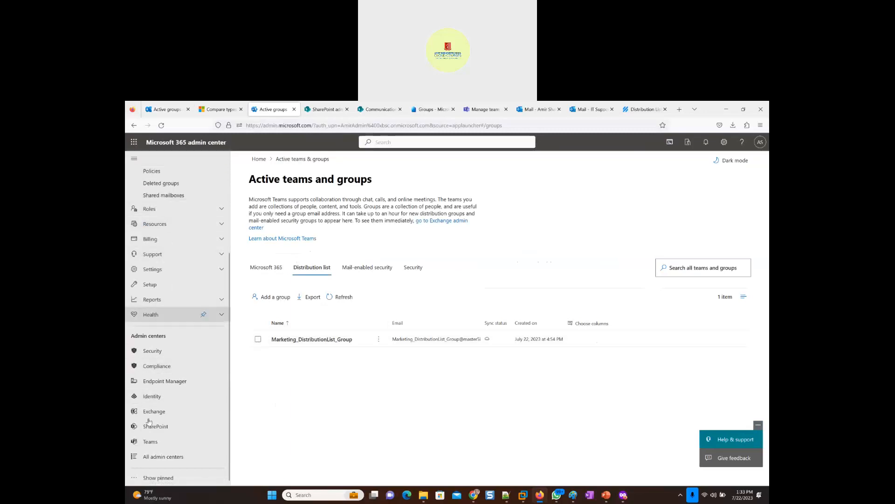
click(148, 397)
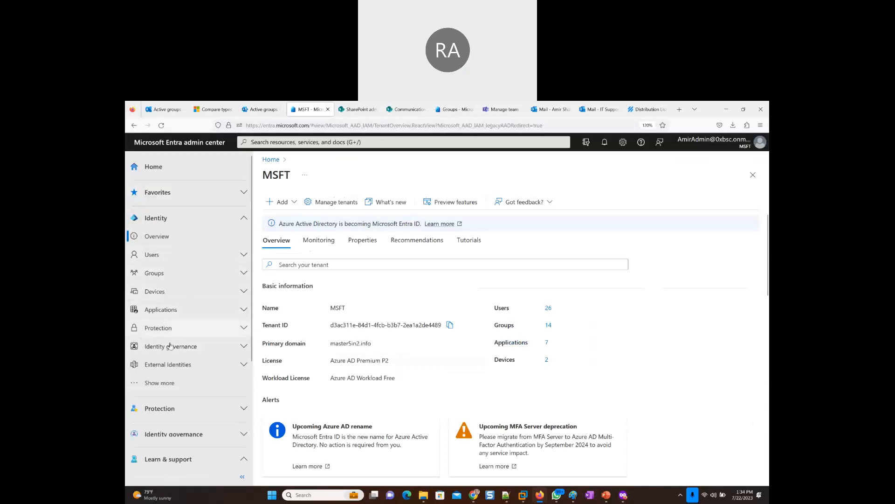
click(171, 310)
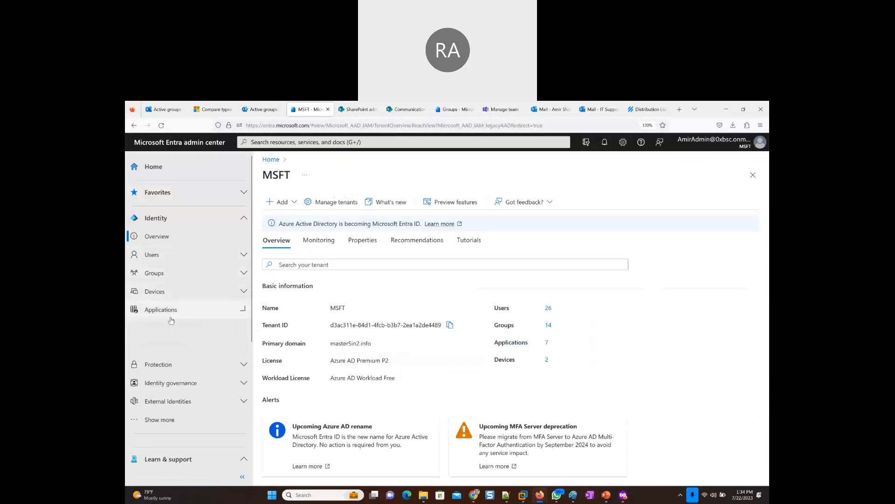
click(175, 328)
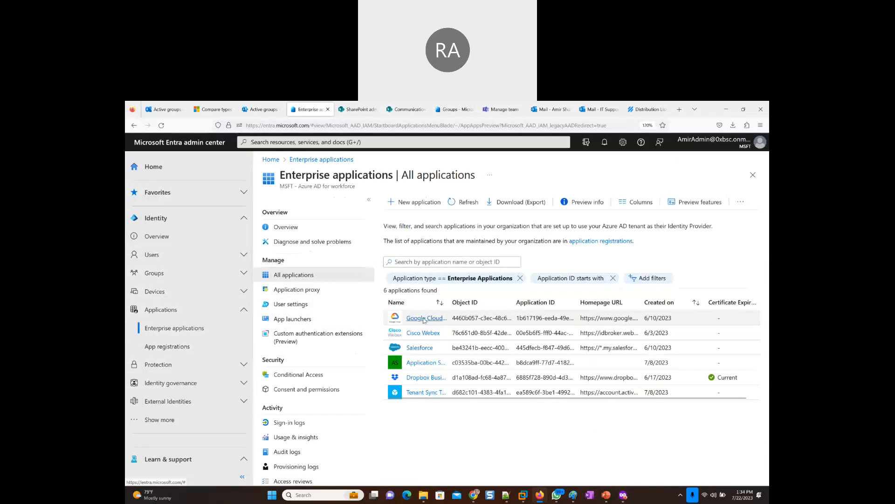
click(423, 319)
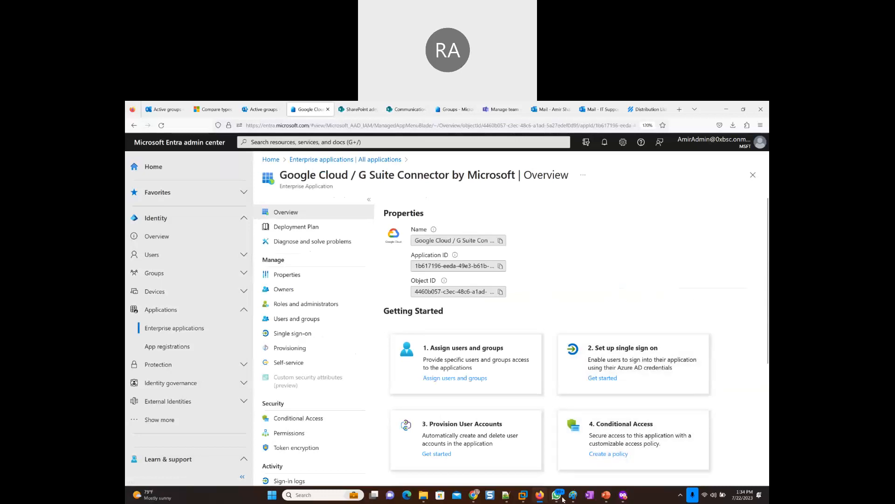
- Switch to the Paint network diagram and add a black rectangle of 158 × 204 px and a freehand box inside the Toronto Branch triangle
mouse_move(565, 498)
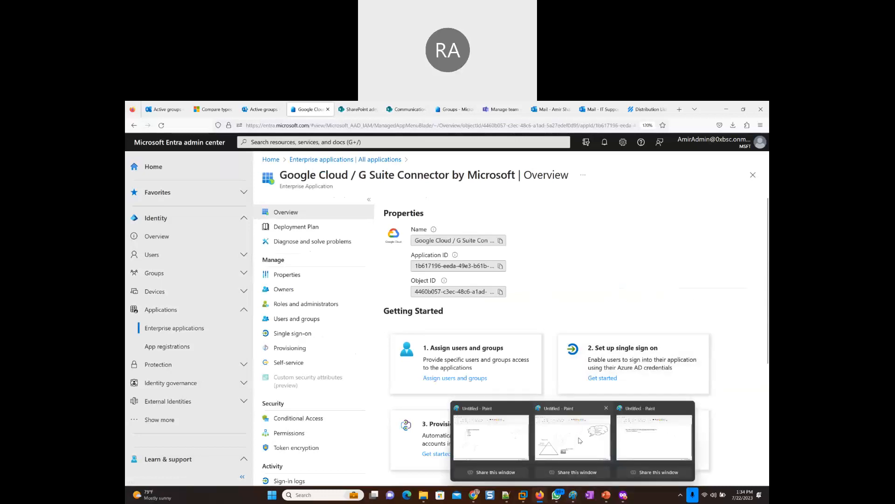
click(581, 441)
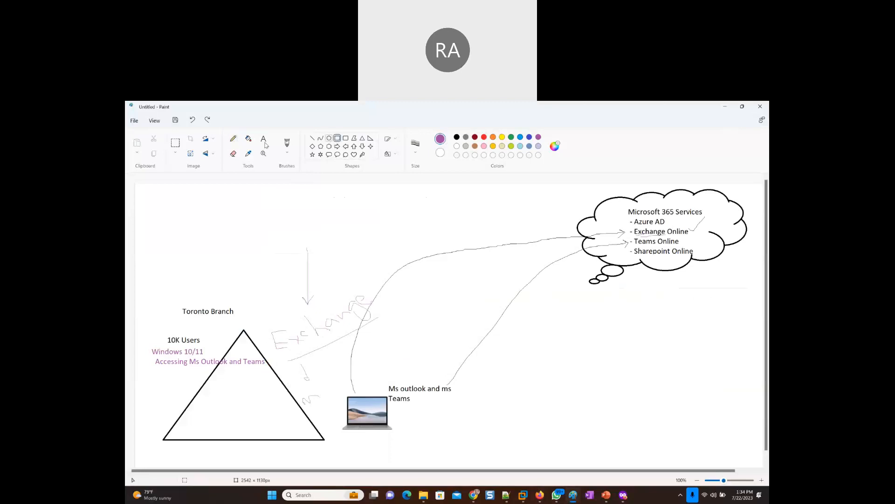
drag(232, 399, 272, 449)
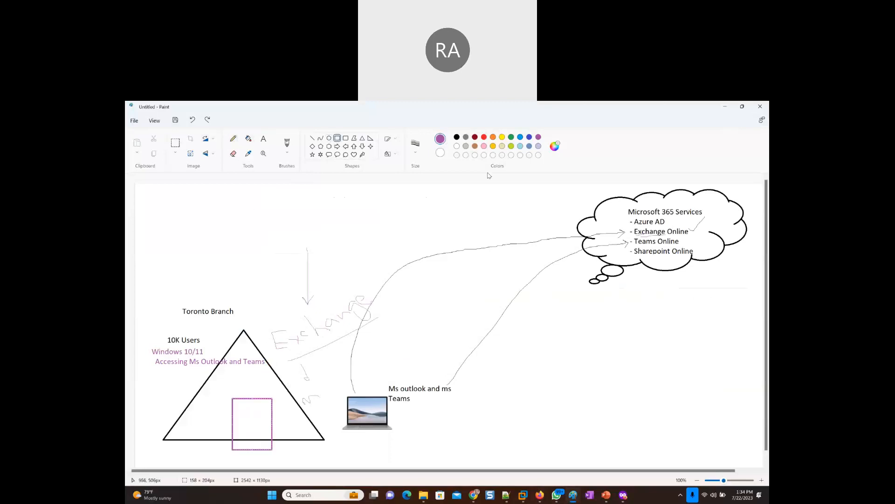
click(457, 138)
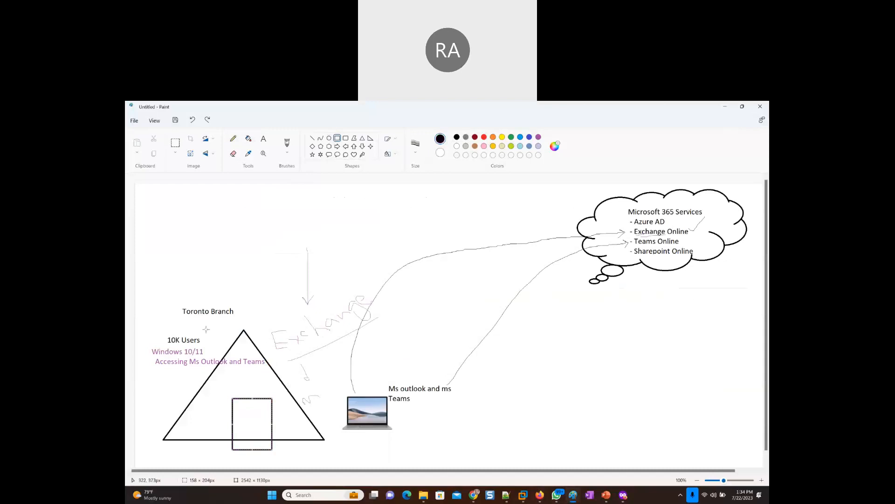
click(243, 383)
click(233, 138)
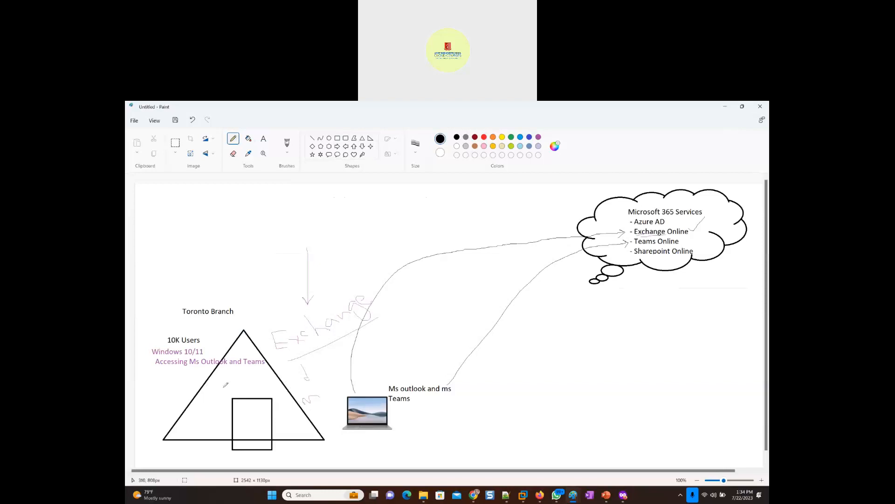
mouse_move(197, 398)
mouse_down()
mouse_move(219, 424)
mouse_move(185, 440)
mouse_move(187, 407)
mouse_move(217, 397)
mouse_up()
- Switch to the Chrome image search, search for "hp Server" and copy the ProLiant server picture from the Wikipedia result
mouse_move(473, 494)
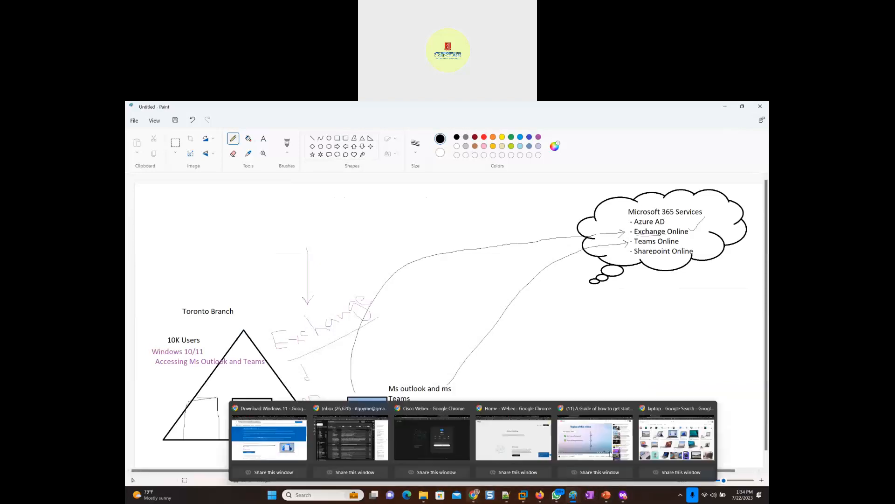
click(674, 440)
click(179, 166)
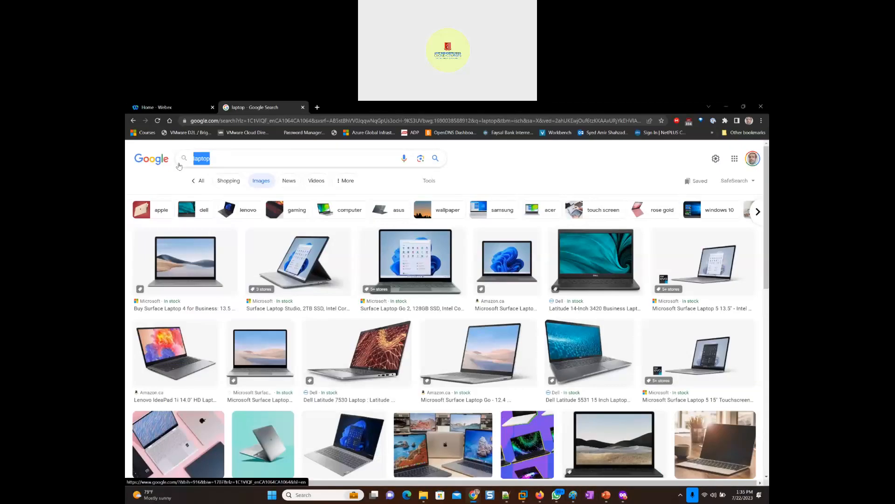
text(hp Server)
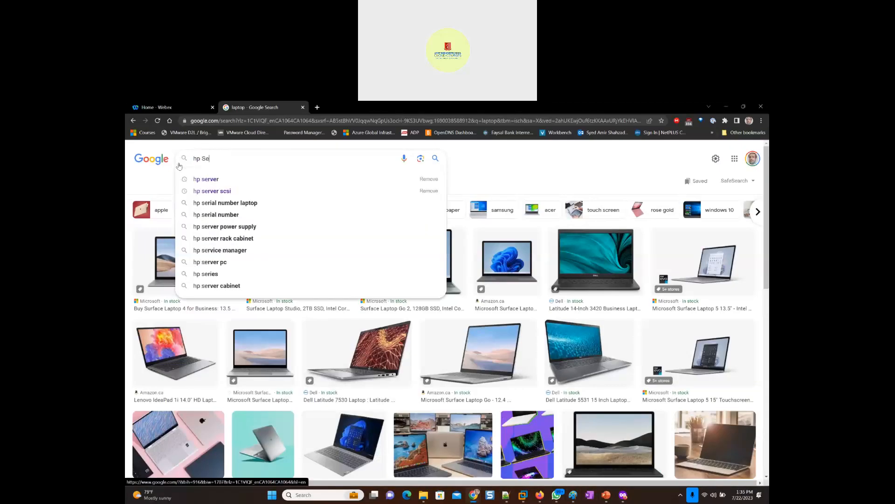
key(Return)
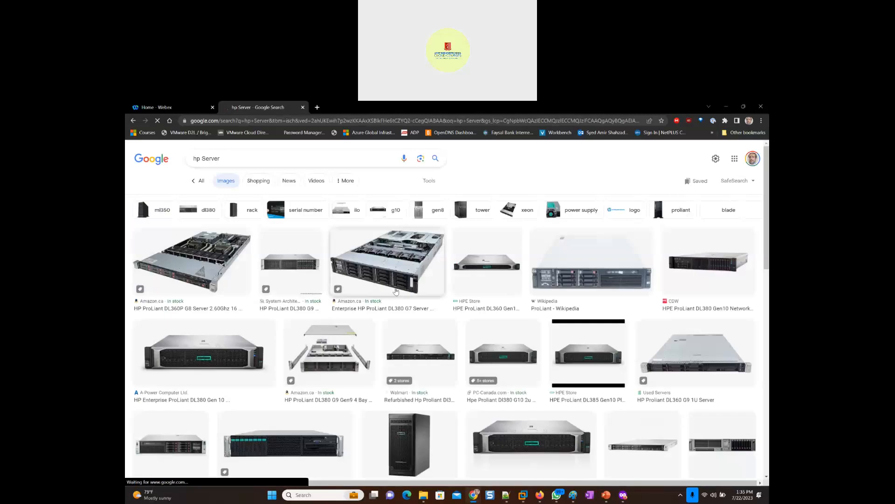
right_click(591, 265)
click(618, 344)
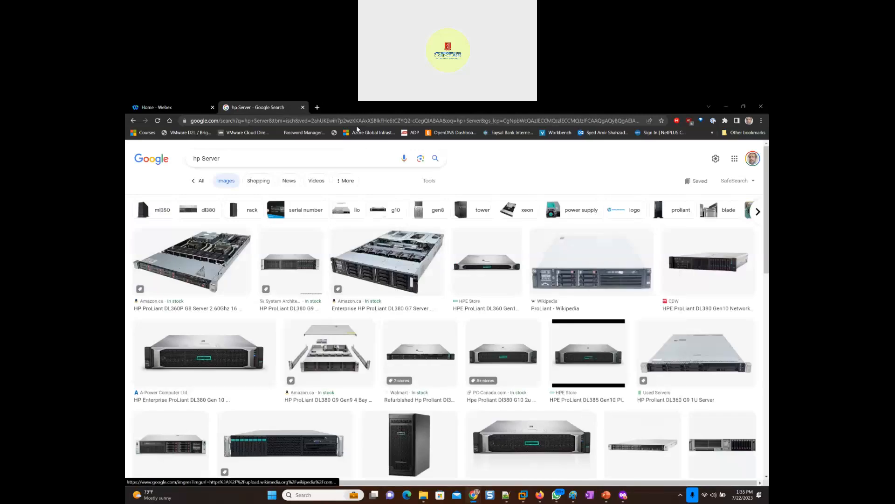
- Return to the Paint diagram and paste three copies of the server picture in a row to the right of the laptop
click(726, 107)
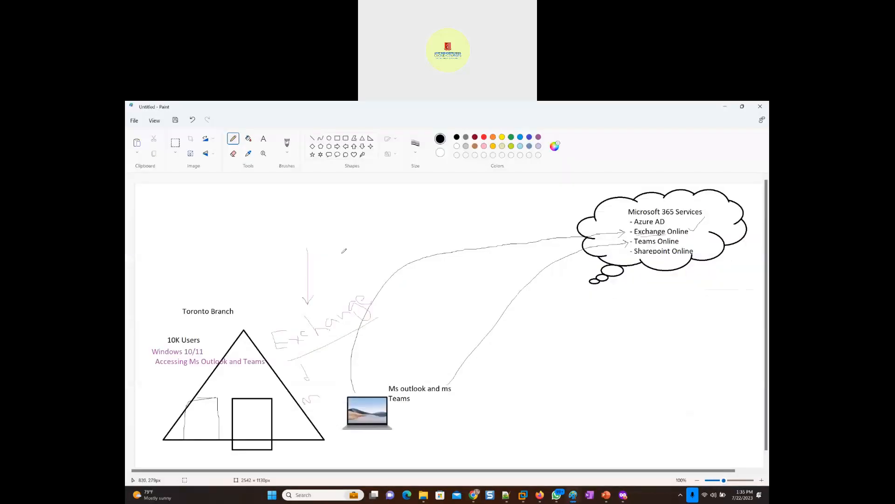
key(ctrl+v)
drag(174, 212, 545, 404)
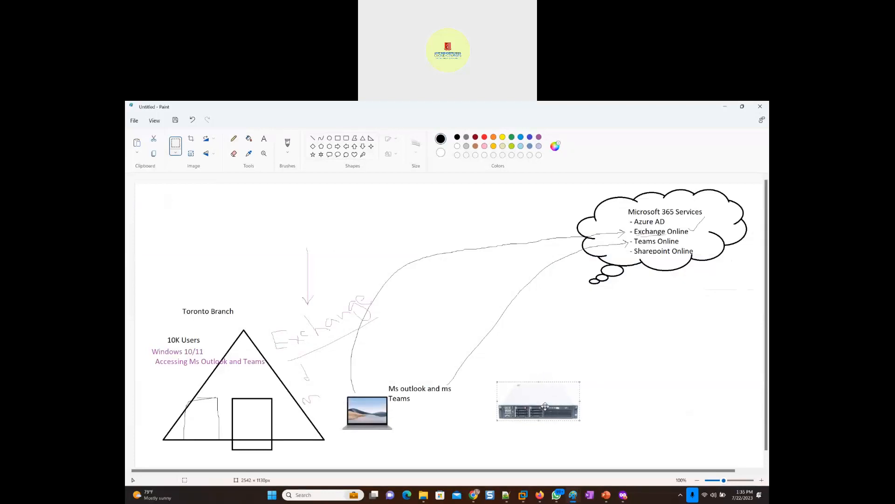
key(ctrl+v)
drag(183, 207, 626, 404)
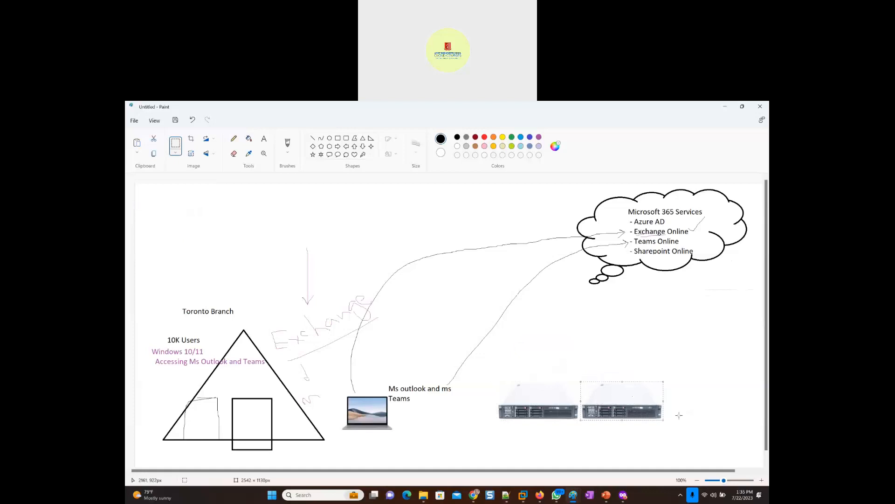
key(ctrl+v)
drag(165, 204, 698, 402)
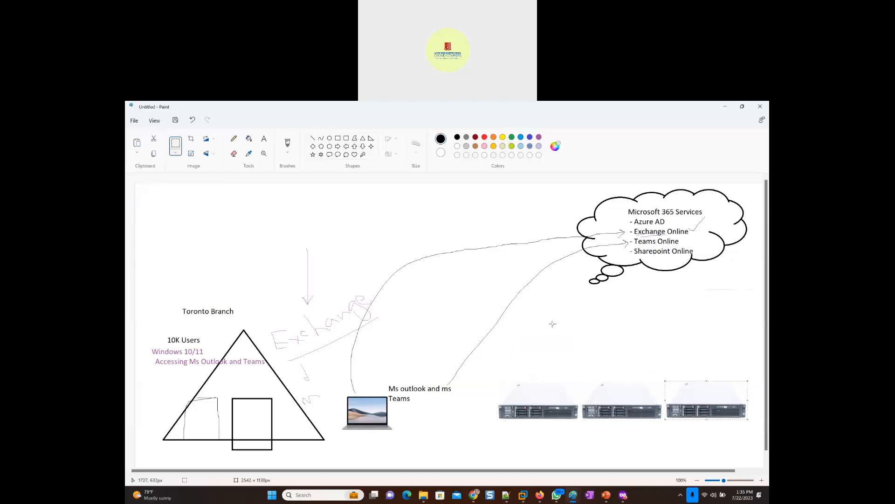
- Pencil in an arrow from the laptop to the servers, the notes "OS" and "Exch", an arrow to OS and a mark on the first server
click(234, 139)
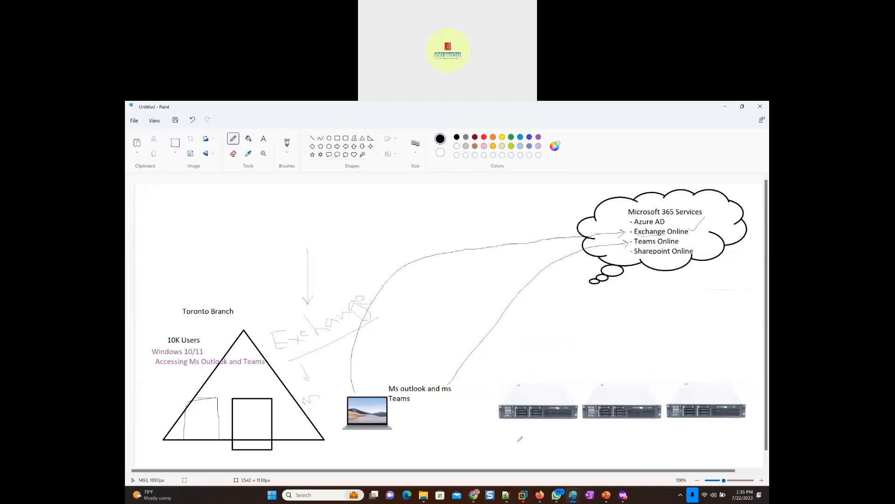
drag(482, 411, 476, 413)
mouse_move(486, 433)
mouse_down()
mouse_move(511, 437)
mouse_move(505, 447)
mouse_up()
mouse_move(508, 346)
mouse_down()
mouse_move(508, 371)
mouse_move(509, 358)
mouse_move(537, 347)
mouse_up()
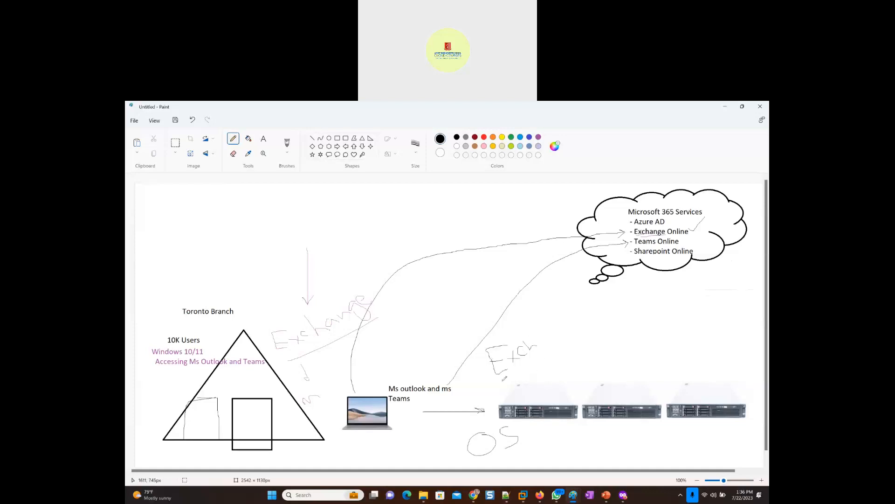
mouse_move(566, 441)
mouse_down()
mouse_move(528, 443)
mouse_move(538, 449)
mouse_up()
drag(521, 399, 549, 406)
mouse_move(474, 437)
mouse_down()
mouse_move(501, 438)
mouse_move(489, 450)
mouse_up()
mouse_move(507, 351)
mouse_down()
mouse_move(522, 349)
mouse_move(511, 362)
mouse_up()
key(ctrl+z)
key(ctrl+z)
key(ctrl+z)
- Draw a downward arrow toward the Exch note and a large check mark around it
drag(494, 257, 503, 315)
mouse_move(474, 333)
mouse_down()
mouse_move(499, 372)
mouse_move(580, 336)
mouse_up()
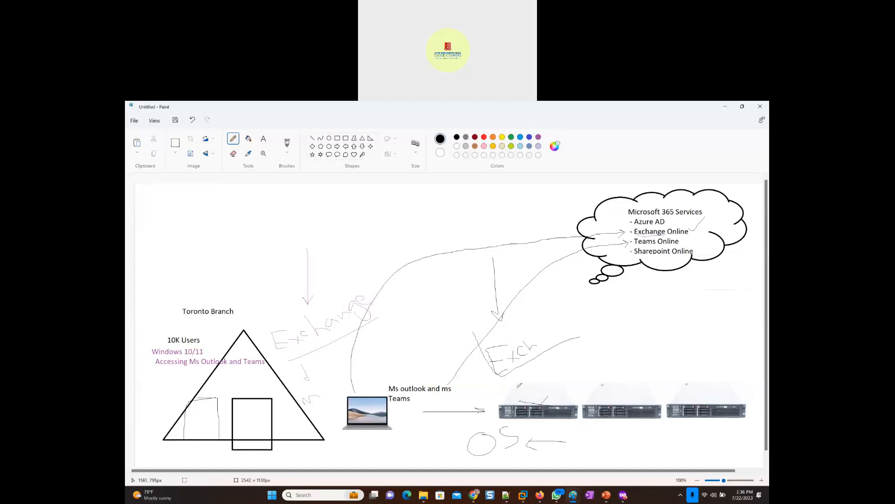
- Strike through the first server and the OS note, and enclose both in a freehand box
mouse_move(504, 388)
mouse_down()
mouse_move(570, 406)
mouse_move(541, 404)
mouse_up()
mouse_move(470, 434)
mouse_down()
mouse_move(537, 448)
mouse_move(492, 459)
mouse_up()
mouse_move(444, 379)
mouse_down()
mouse_move(554, 383)
mouse_move(578, 459)
mouse_move(450, 448)
mouse_up()
drag(448, 398, 450, 380)
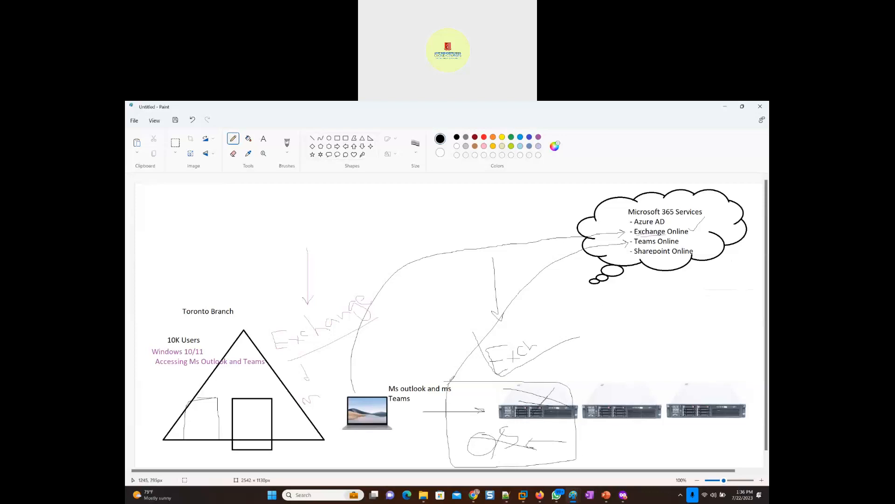
- Draw a second arrow to the Exch note and write "mailFlow" beside it with a check mark
drag(537, 294, 529, 331)
drag(529, 331, 542, 321)
mouse_move(573, 362)
mouse_down()
mouse_move(594, 355)
mouse_move(597, 336)
mouse_move(643, 318)
mouse_up()
drag(624, 348, 699, 336)
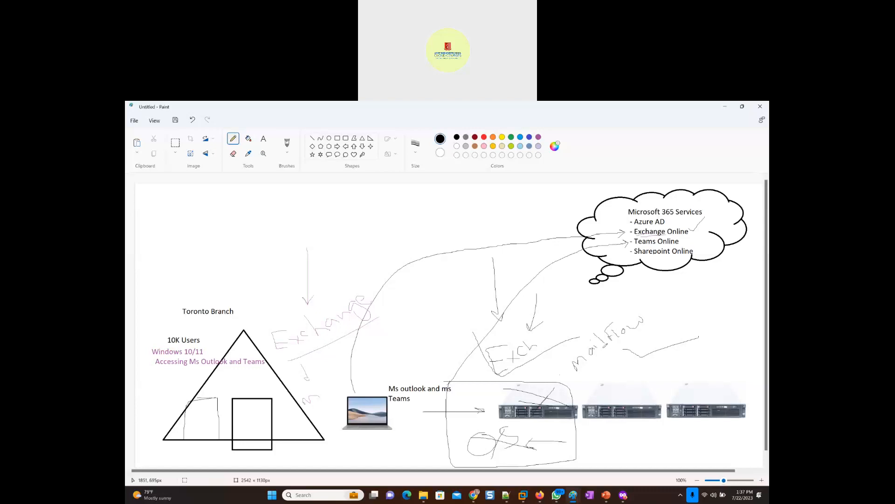
- Outline the servers and the mailFlow note freehand, underline Exchange Online in the cloud, and return to Microsoft Entra admin center
mouse_move(457, 361)
mouse_down()
mouse_move(483, 378)
mouse_move(630, 310)
mouse_move(662, 341)
mouse_move(655, 428)
mouse_move(597, 453)
mouse_move(480, 452)
mouse_move(471, 382)
mouse_up()
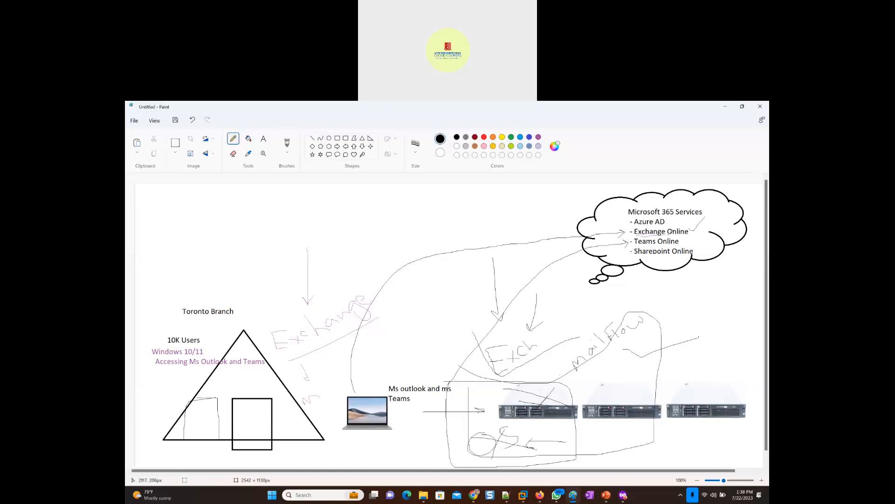
mouse_move(666, 236)
mouse_down()
mouse_move(700, 234)
mouse_move(661, 222)
mouse_move(630, 235)
mouse_up()
click(726, 107)
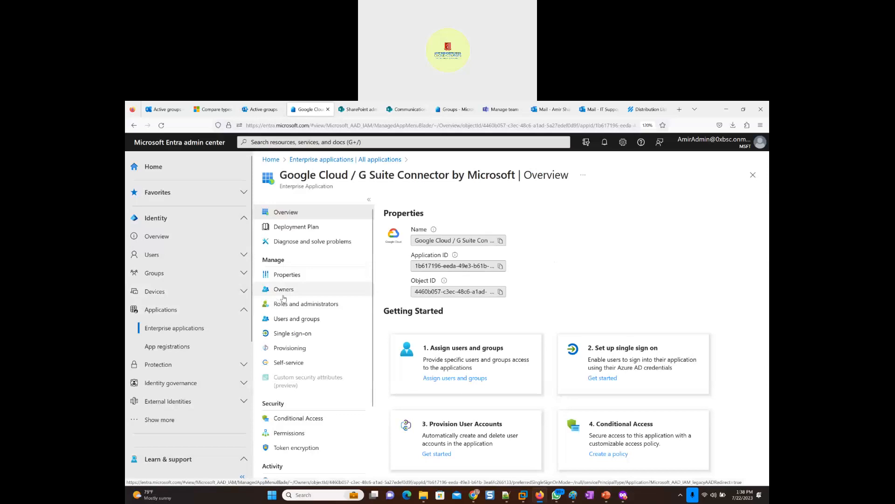
- Assign the Management2_Dept_MailEnabledSecurityGroup group to the Google Cloud / G Suite Connector by Microsoft enterprise application
click(287, 320)
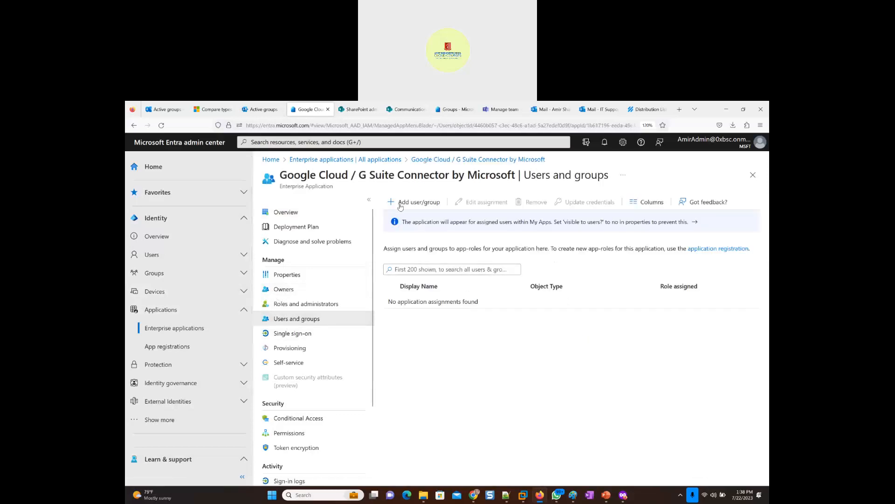
click(400, 204)
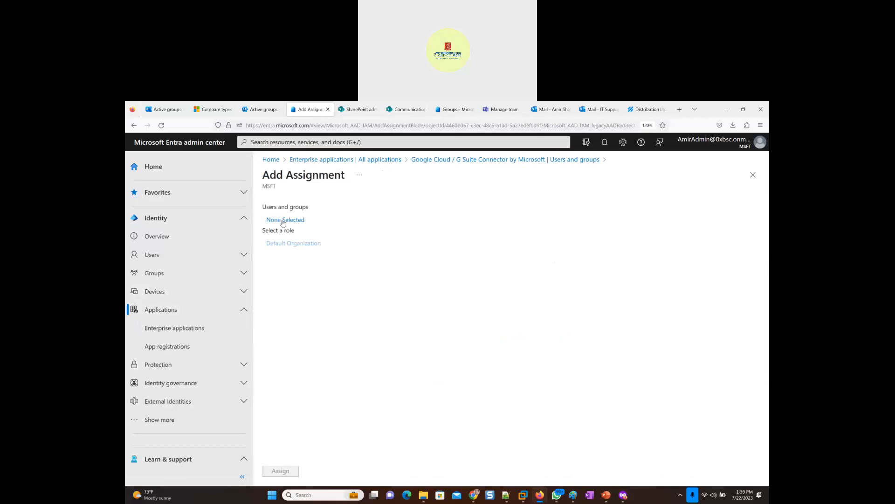
click(282, 222)
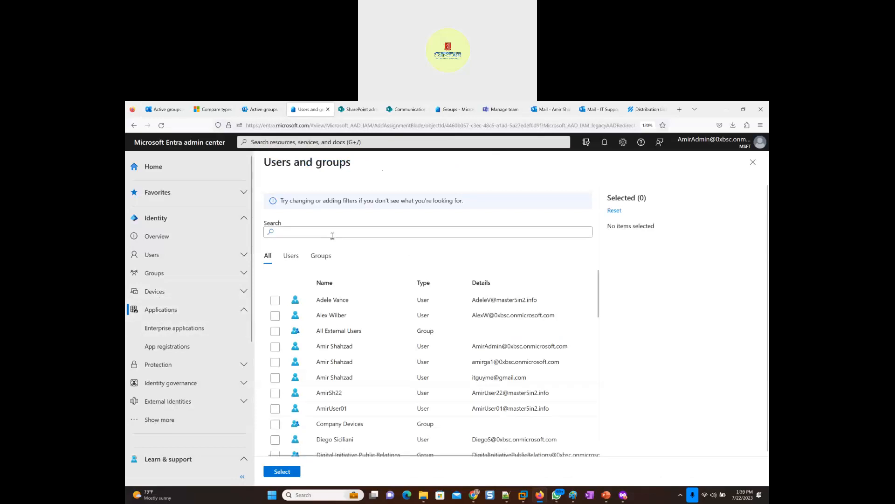
click(326, 233)
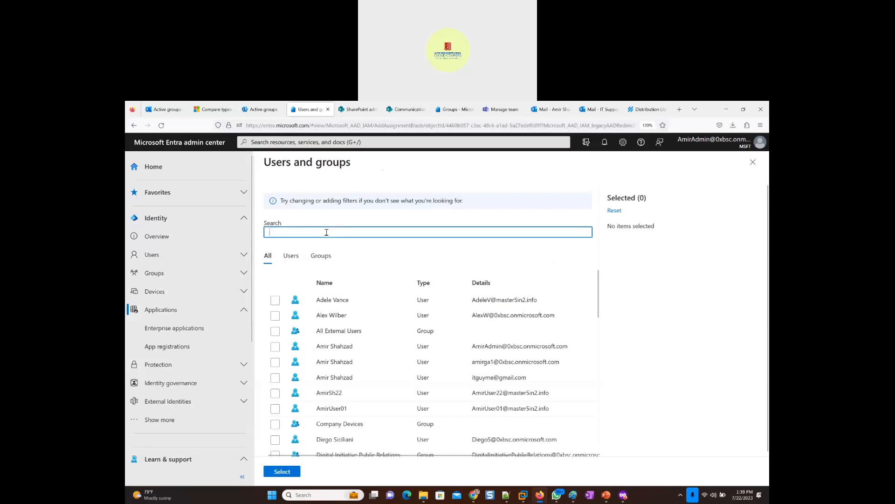
scroll(347, 346, down, 5)
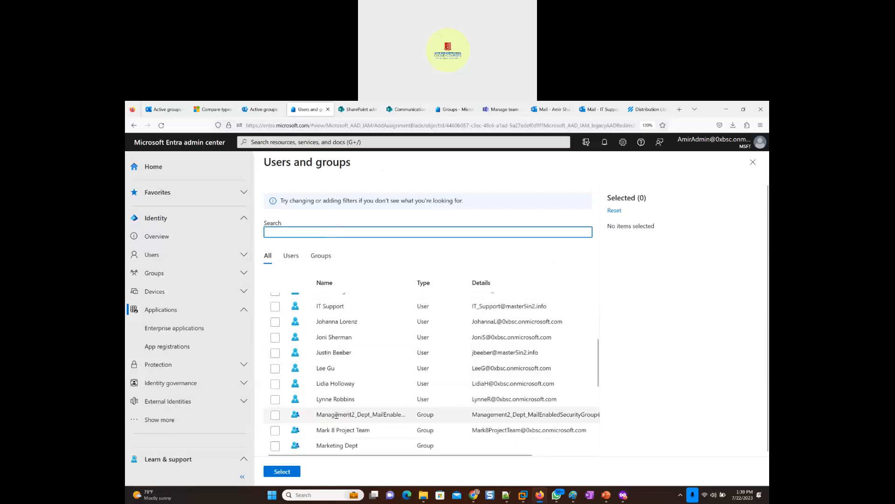
click(275, 415)
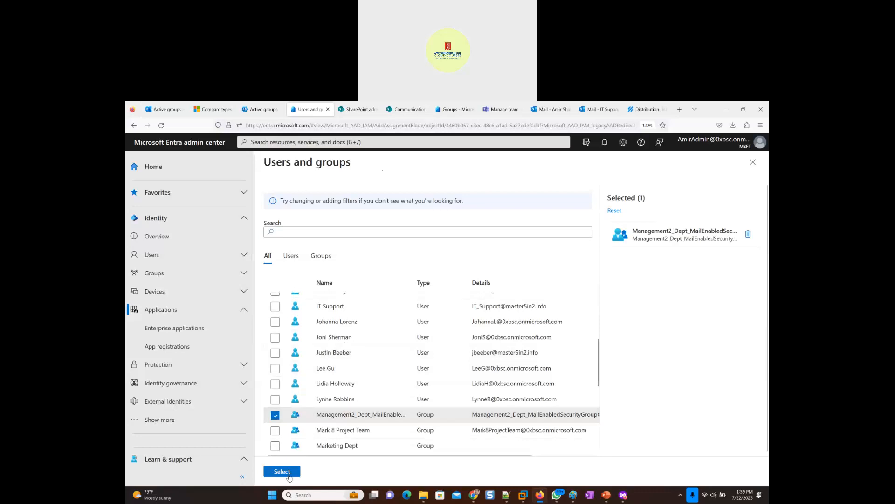
click(287, 473)
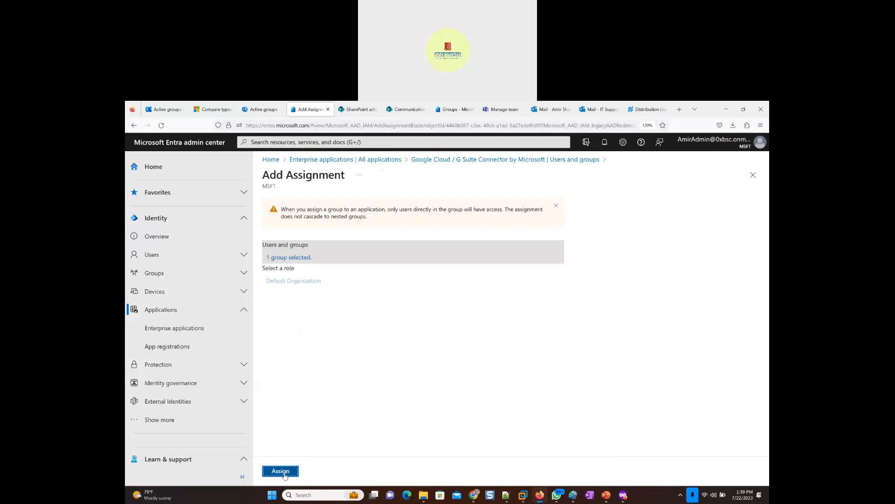
click(281, 472)
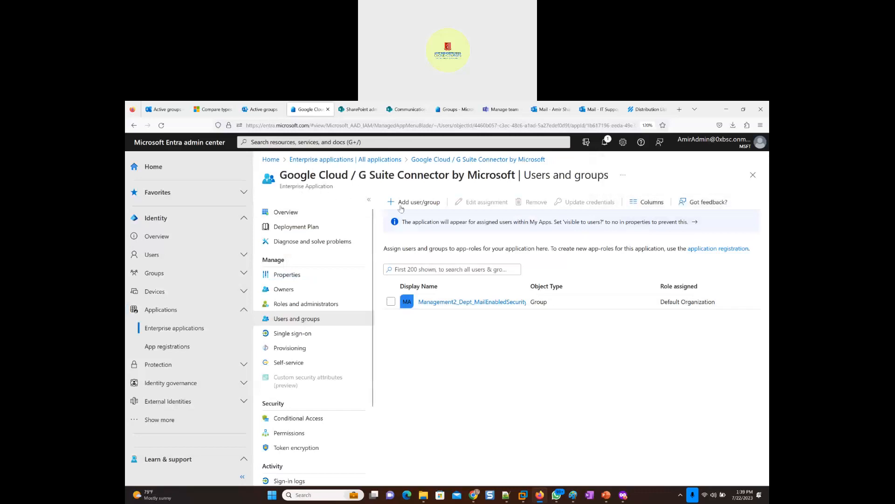
- Add a second assignment to the connector application for the Marketing_DistributionList_Group group
click(417, 206)
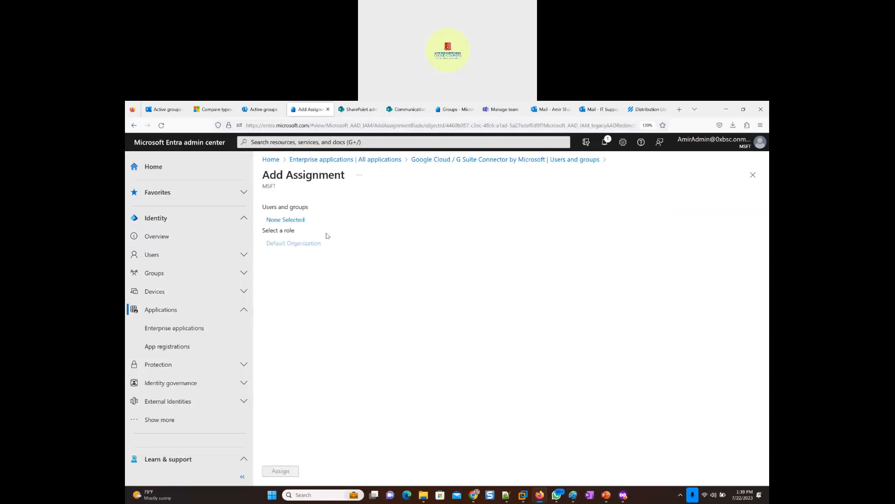
click(286, 220)
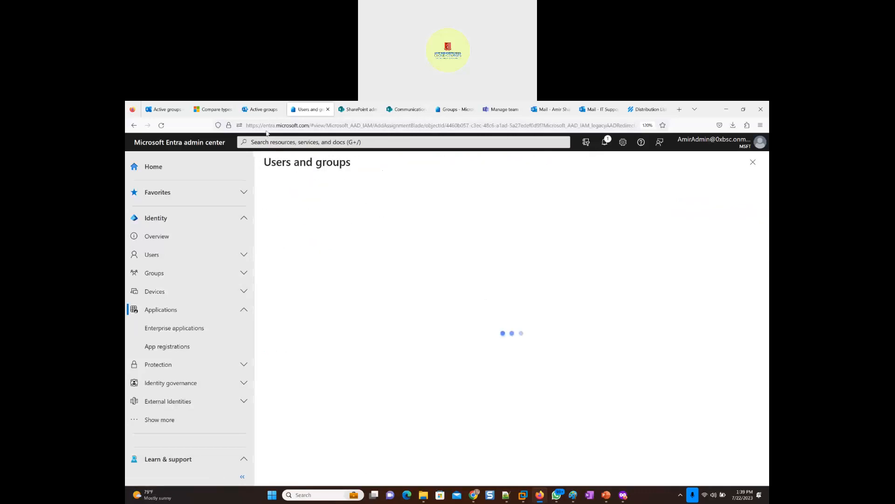
scroll(366, 366, down, 3)
scroll(365, 367, down, 5)
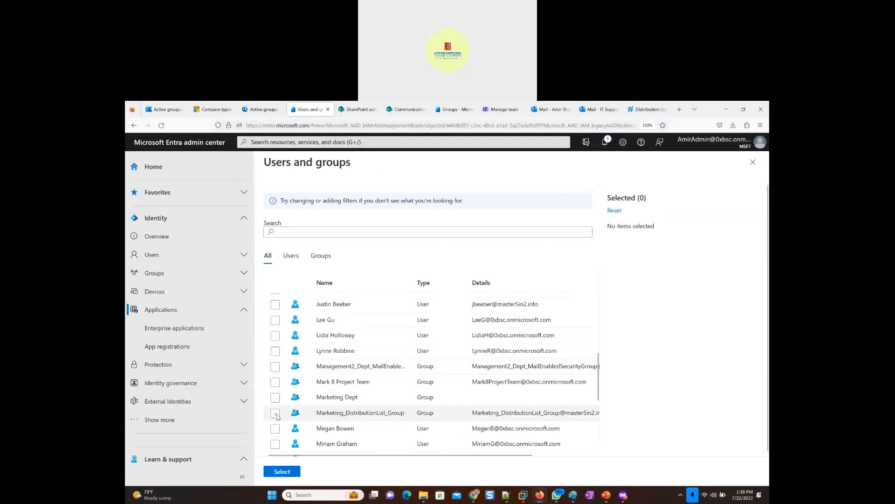
click(276, 413)
click(283, 472)
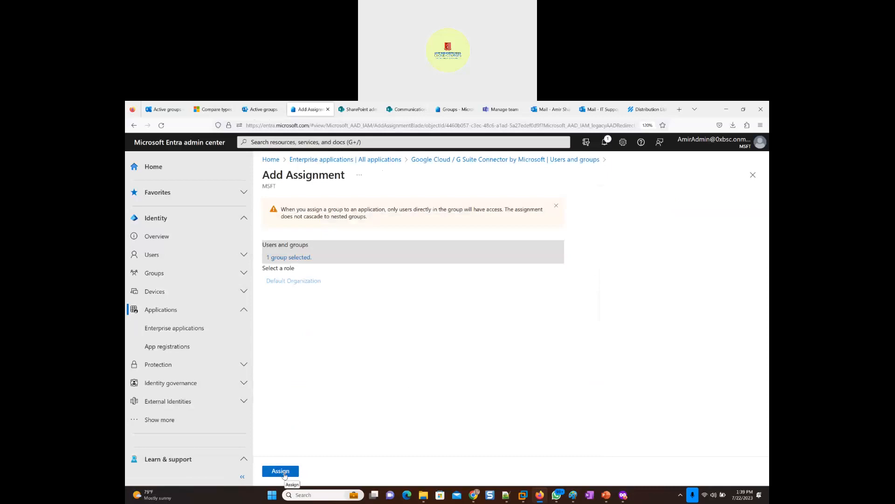
click(282, 471)
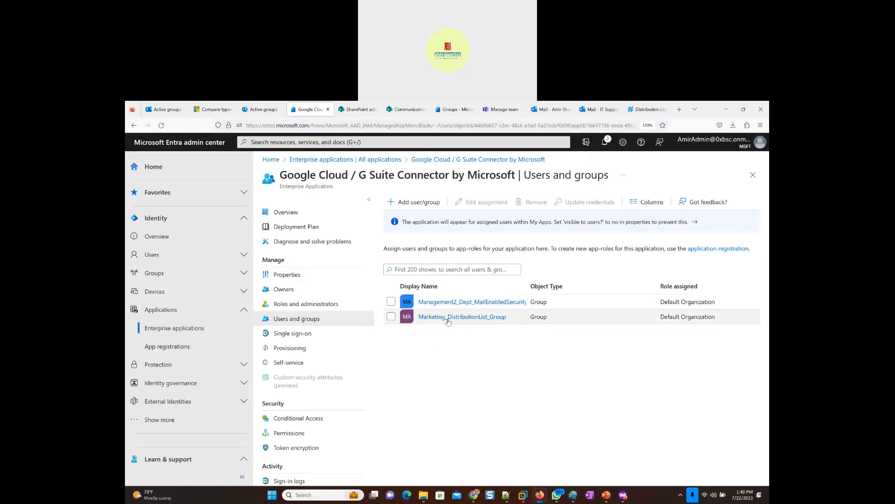
- View the members of the assigned Marketing_DistributionList_Group and return to the list of all enterprise applications
click(447, 321)
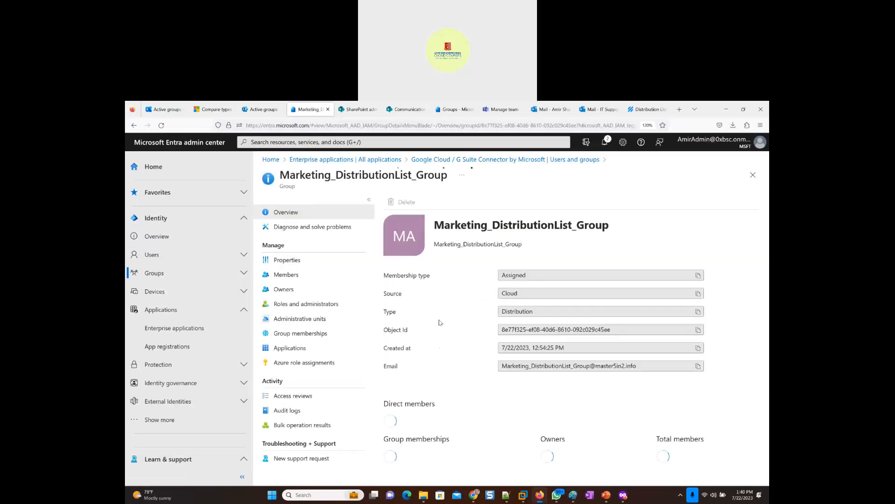
click(286, 275)
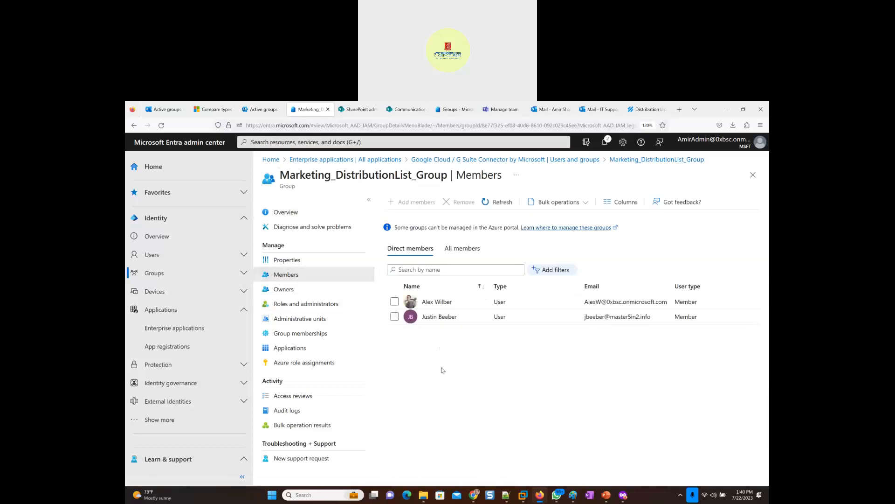
click(328, 160)
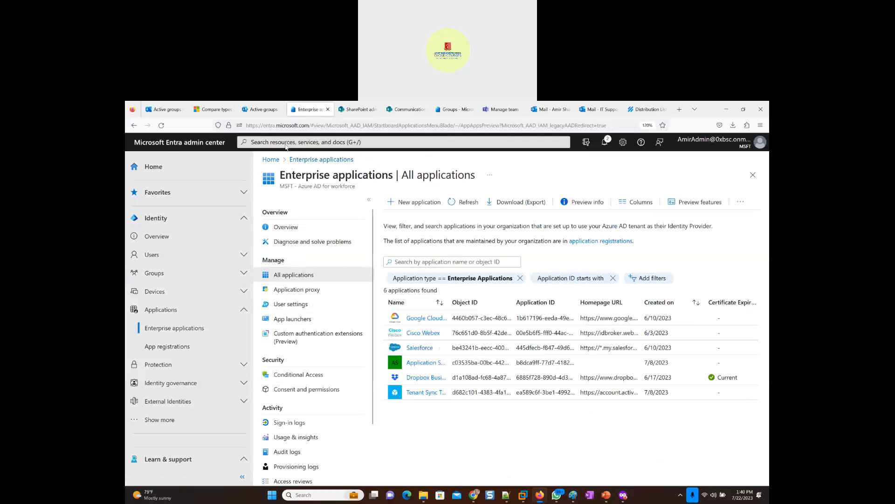
- Switch through Microsoft 365 admin center to Exchange admin center and review its dynamic distribution, distribution list and Microsoft 365 groups
click(252, 114)
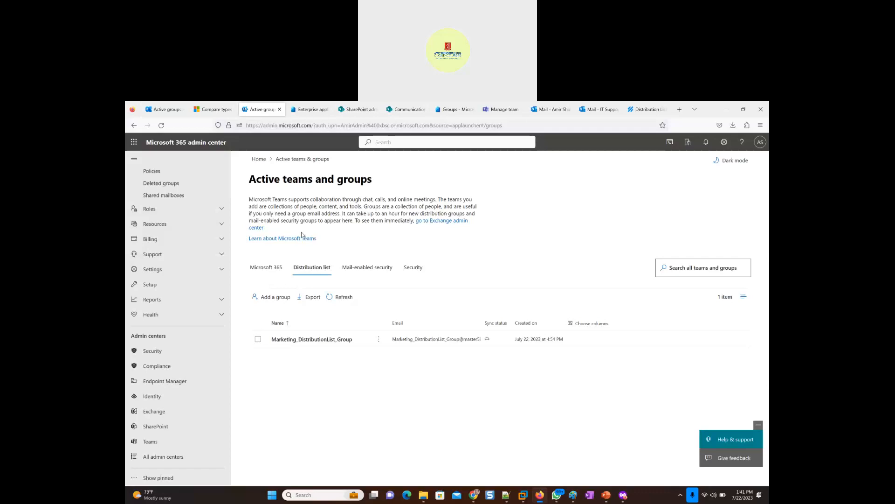
scroll(174, 203, up, 2)
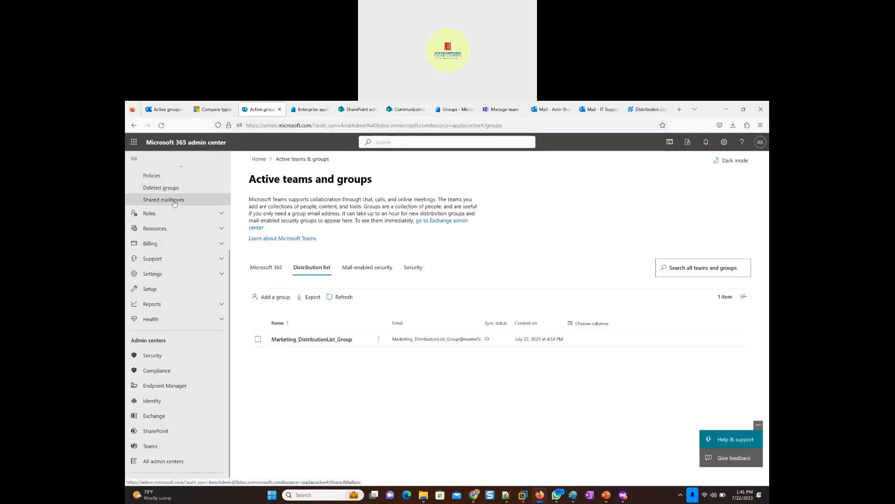
scroll(174, 203, up, 3)
click(165, 111)
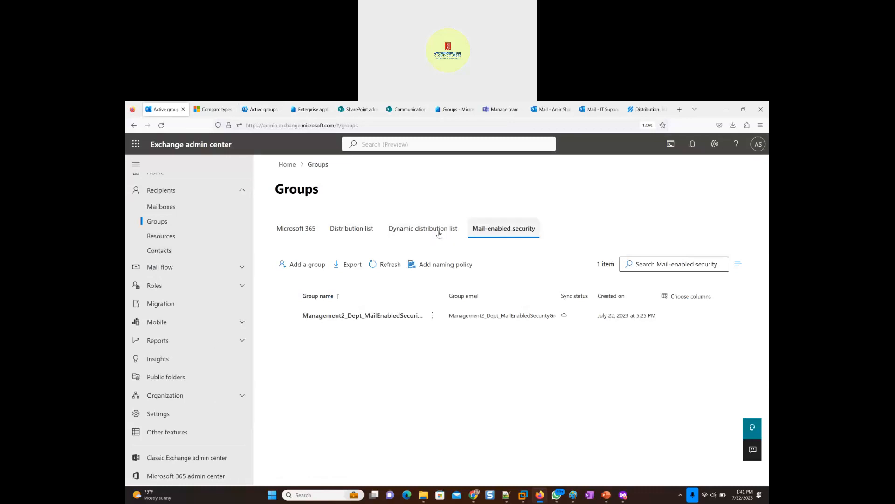
click(414, 233)
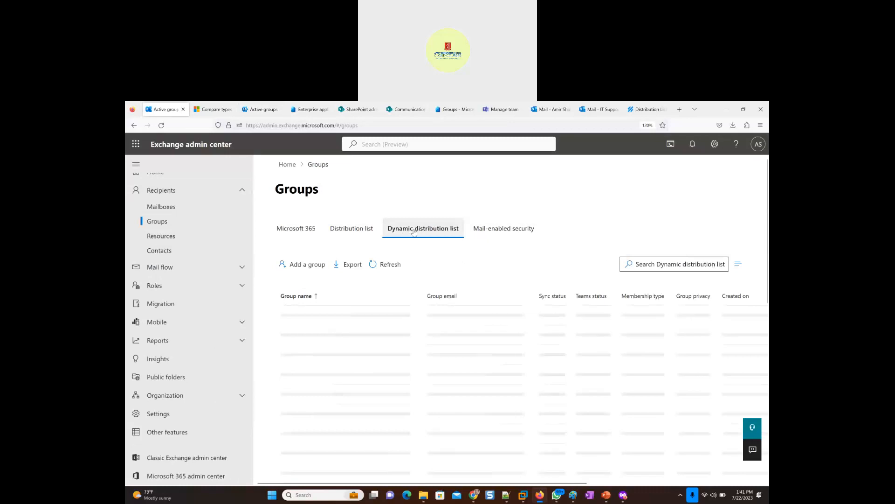
click(366, 230)
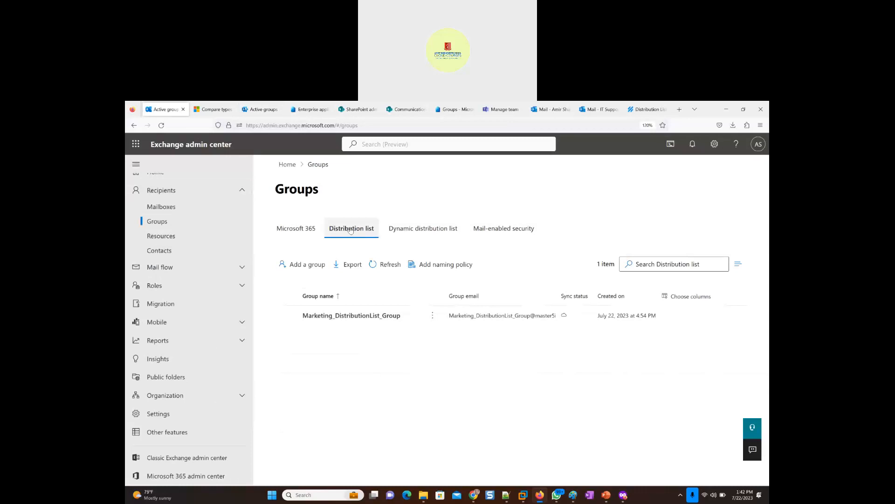
click(296, 229)
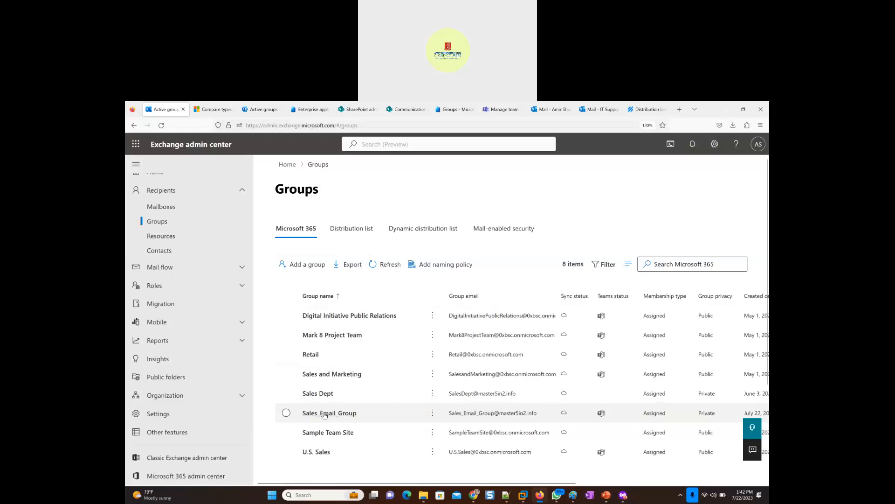
- View the active sites in SharePoint admin center, and check Sales_Email_Group's Teams status in Exchange admin center
click(355, 109)
click(156, 202)
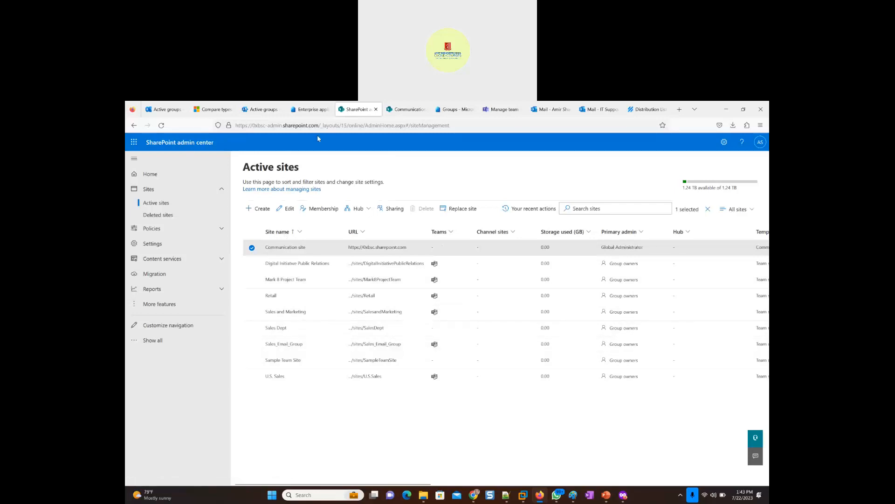
click(164, 110)
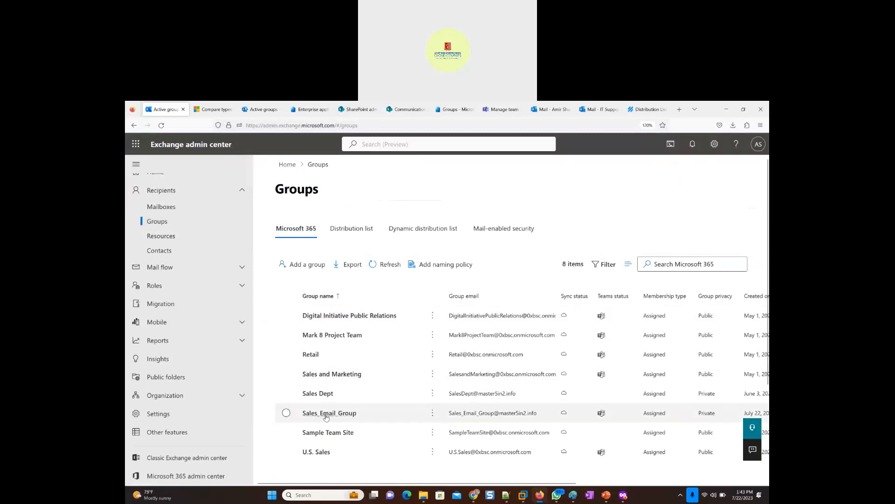
mouse_move(601, 414)
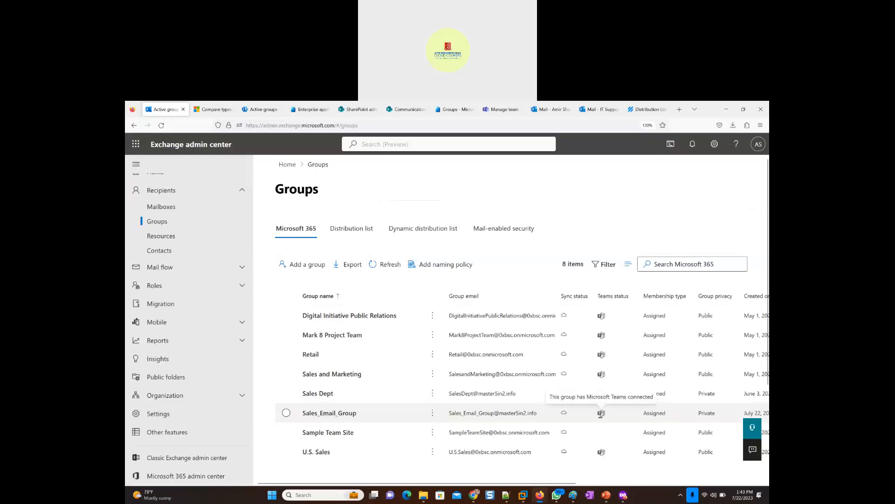
- Switch to SharePoint admin center and view the owners and members of the Sales_Email_Group site
click(347, 110)
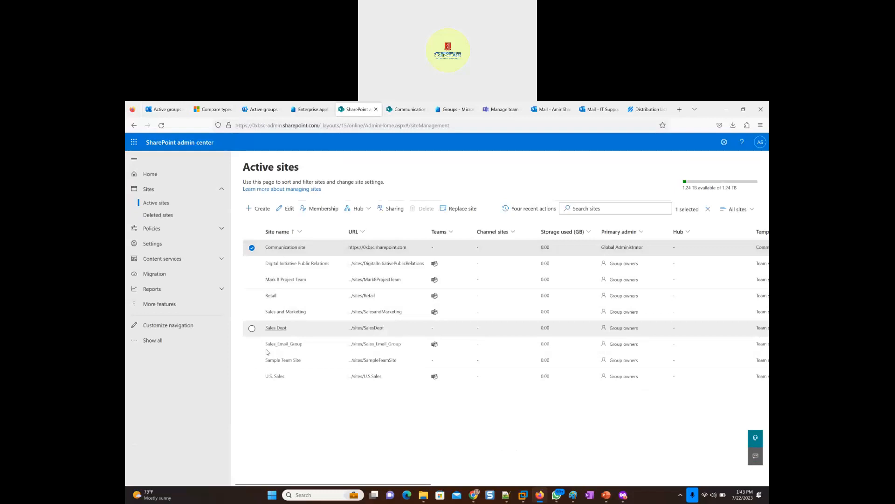
click(282, 346)
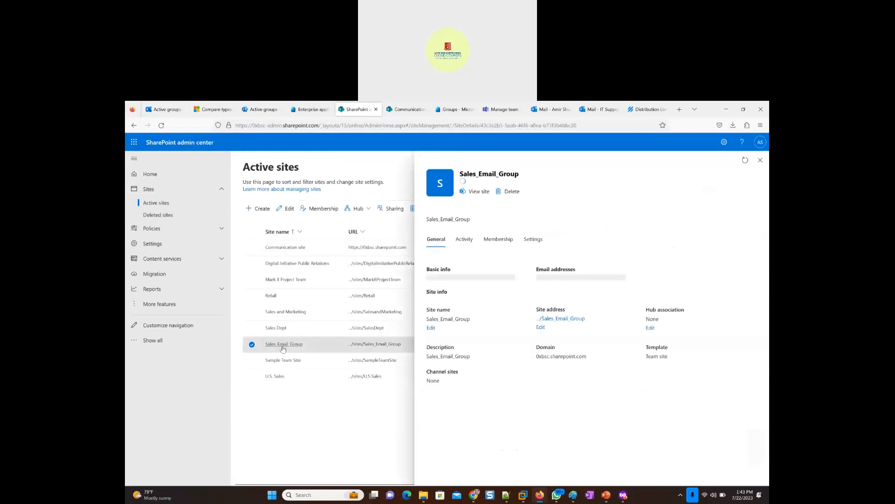
click(490, 240)
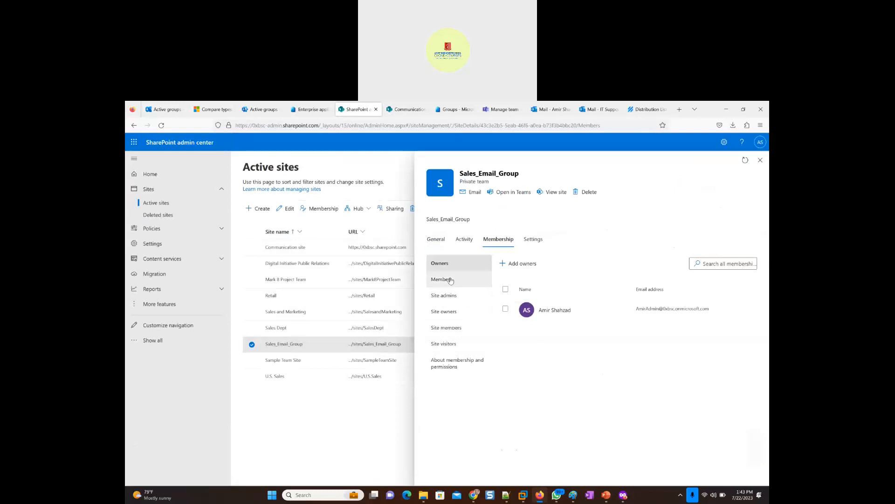
click(447, 280)
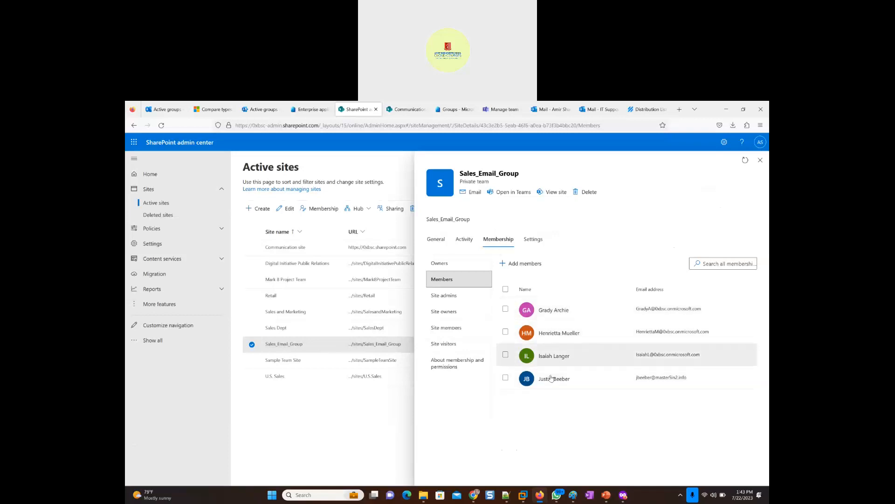
- View Sales_Email_Group's owners and members in Exchange admin center, and close the group's details
click(163, 109)
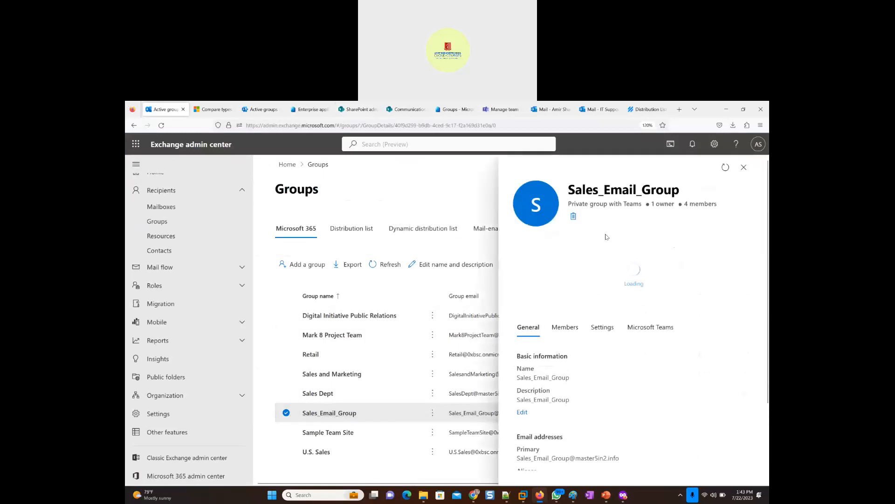
click(565, 246)
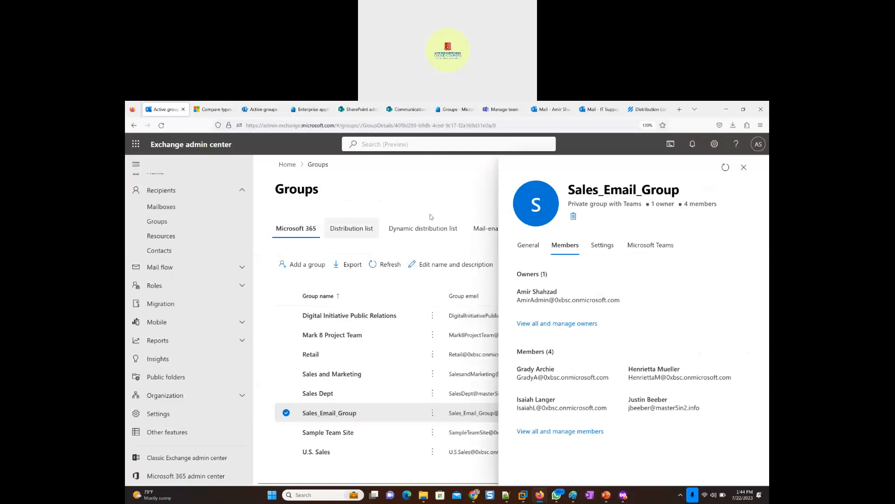
click(745, 167)
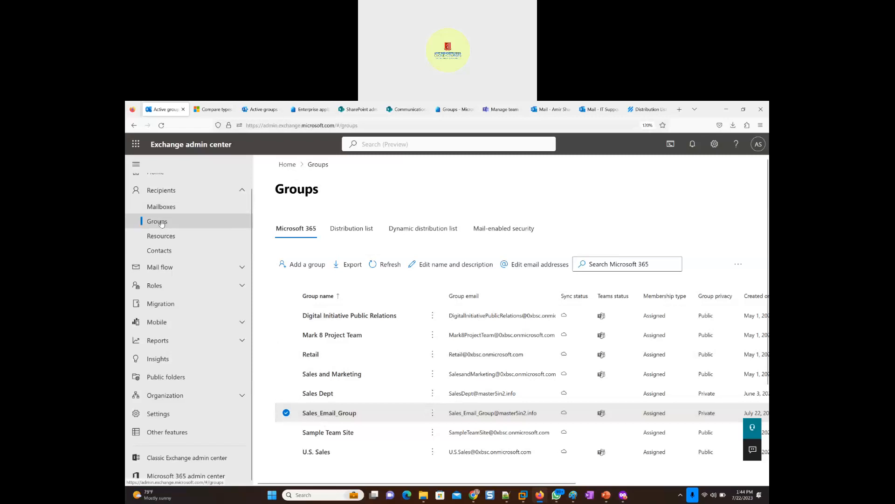
- Highlight the title and description on Exchange admin center's Resources page, and switch to the slide list in PowerPoint
click(150, 239)
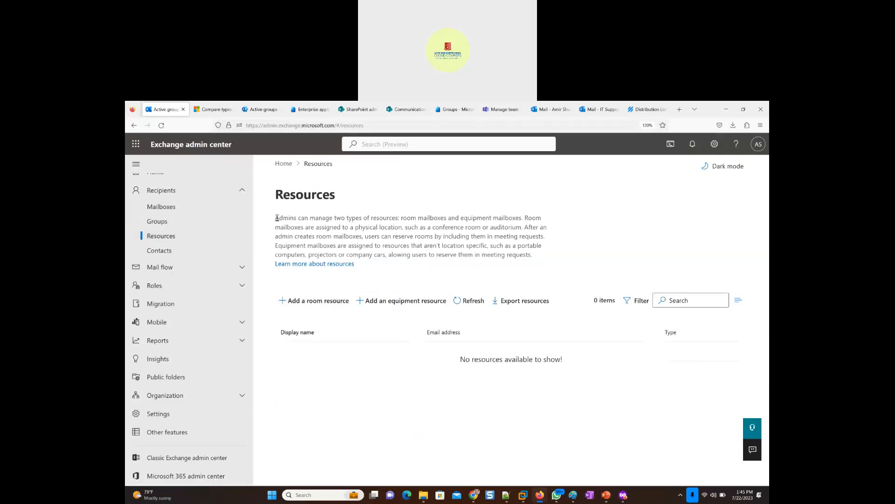
drag(275, 196, 544, 259)
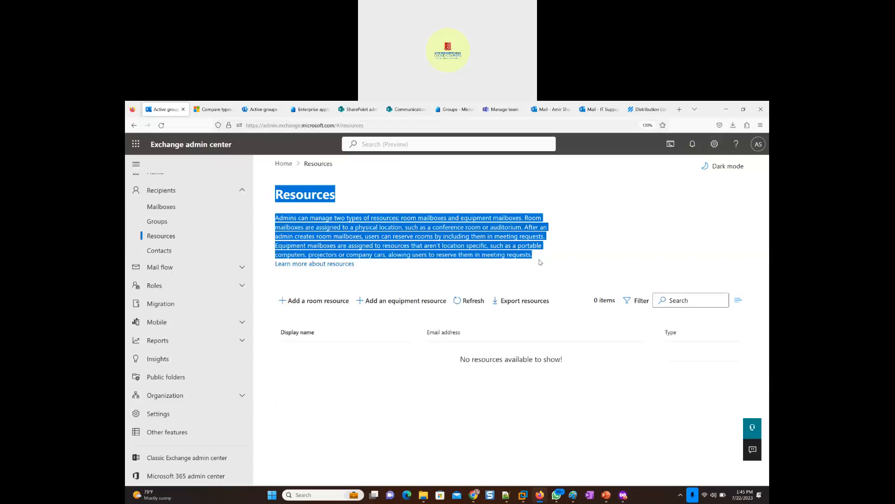
click(606, 495)
scroll(336, 321, down, 2)
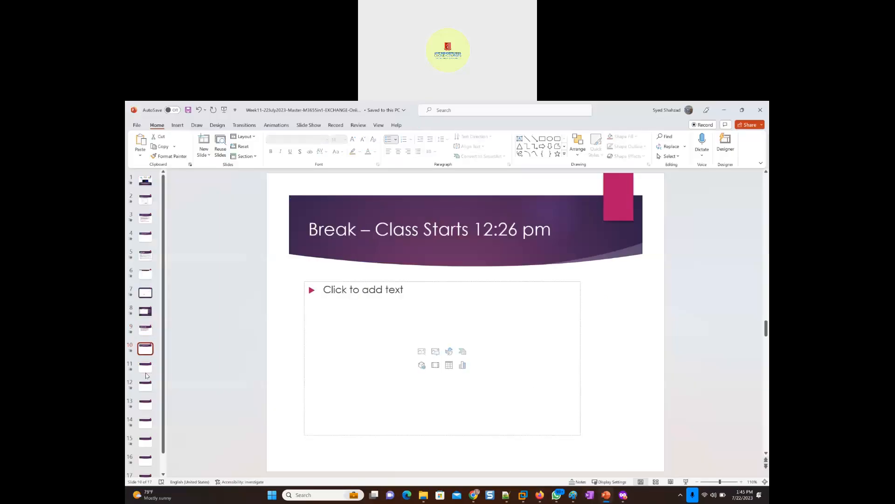
- Paste the copied resources description into slide 11 without its "Resources" heading line, and title the slide "Resource Mailbox"
click(336, 322)
text(Resources Admins can manage two types of resources: room mailboxes and equipment mailboxes. Room mailboxes are assigned to a physical location, such as a conference room or auditorium. After an admin creates room mailboxes, users can reserve rooms by including them in meeting requests. Equipment mailboxes are assigned to resources that aren't location specific, such as a portable computers, projectors or company cars, alowing users to reserve them in meeting requests.)
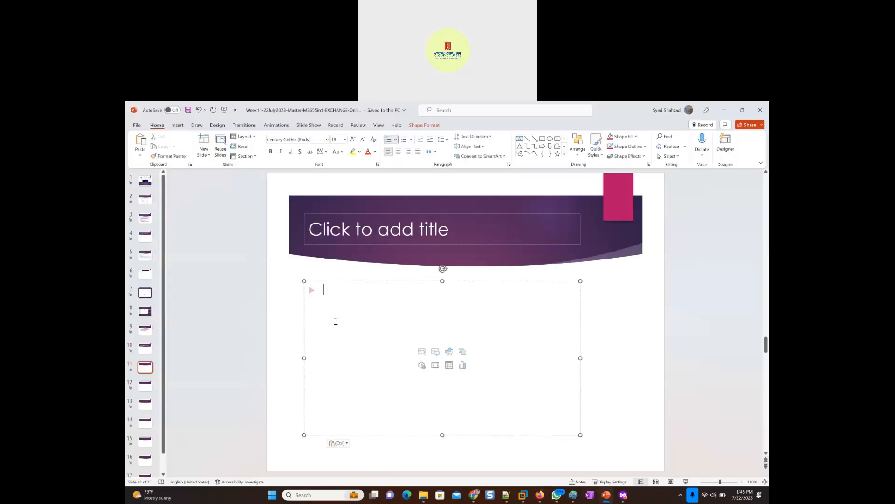
click(368, 227)
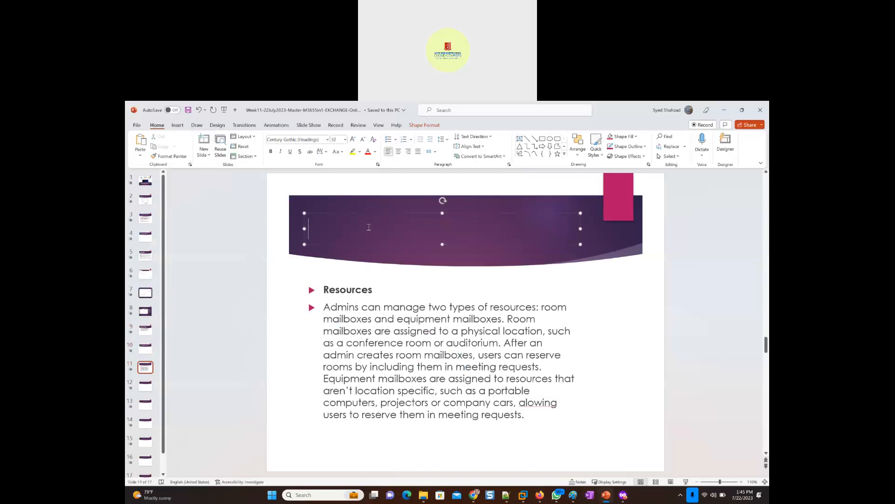
text(Resu)
key(BackSpace)
key(BackSpace)
key(BackSpace)
text(source Mail)
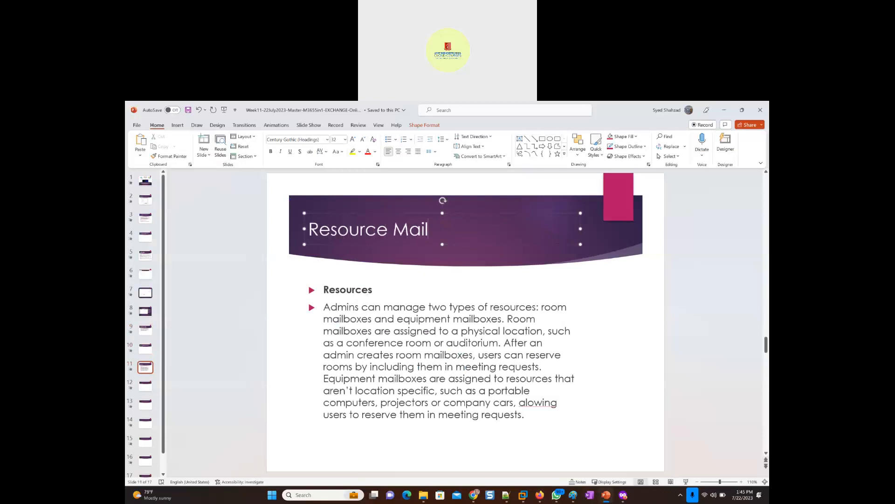
text(box)
double_click(337, 292)
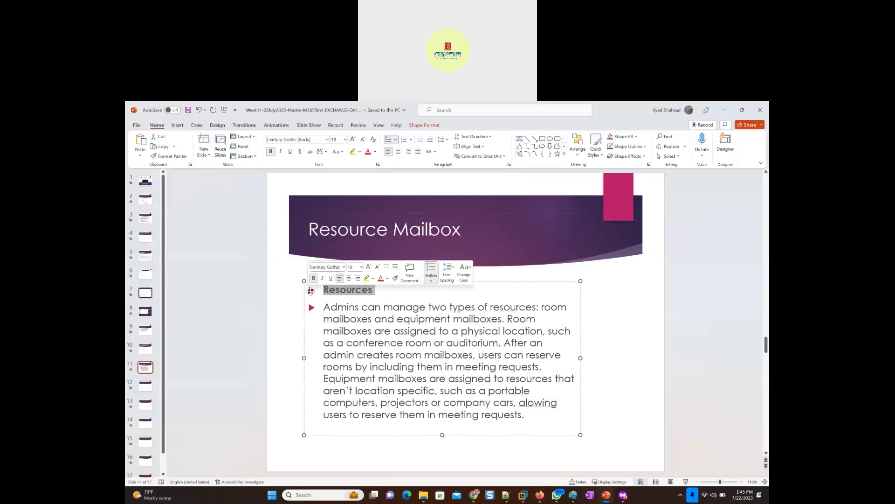
key(Delete)
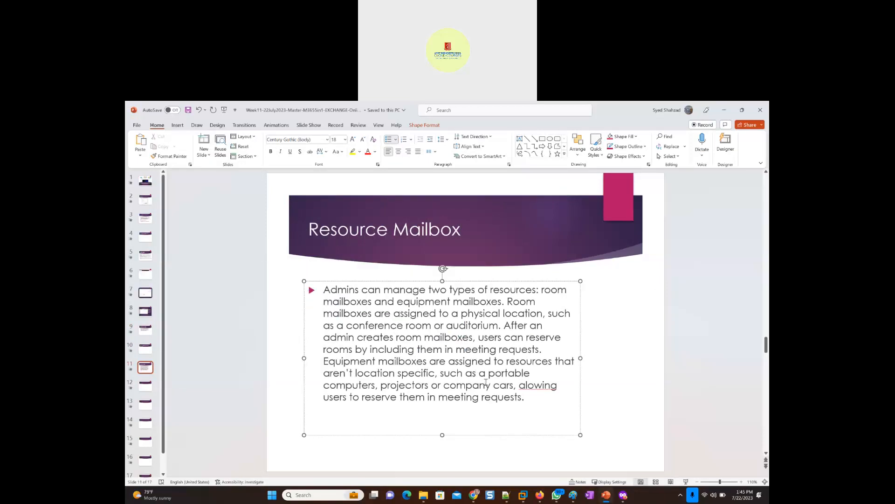
- Switch to Paint and open a new blank canvas in a maximized window
key(alt+Tab)
key(alt+Tab)
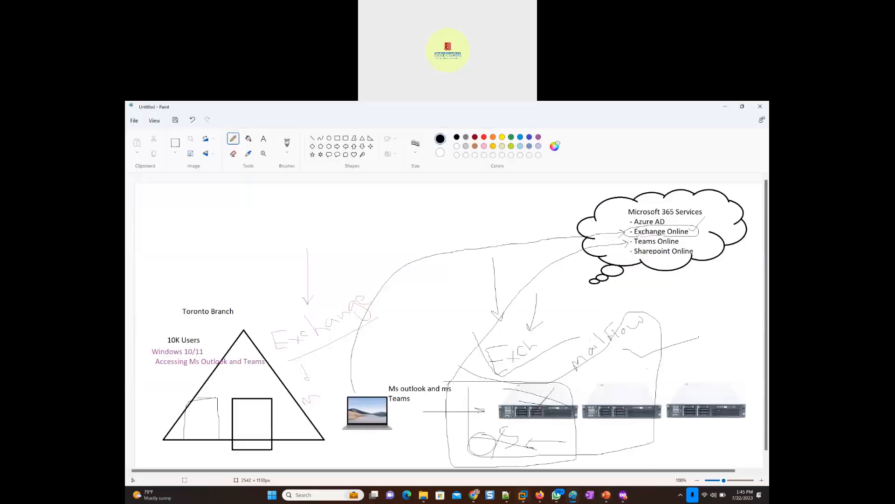
mouse_move(576, 498)
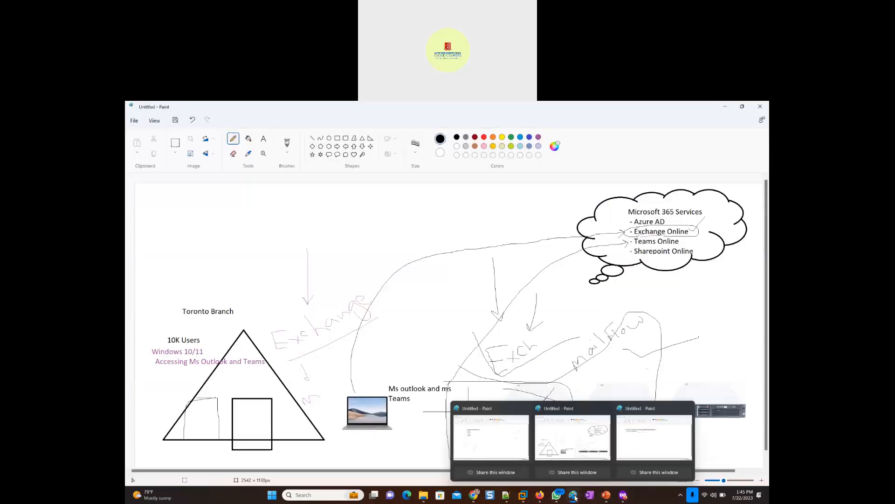
click(641, 452)
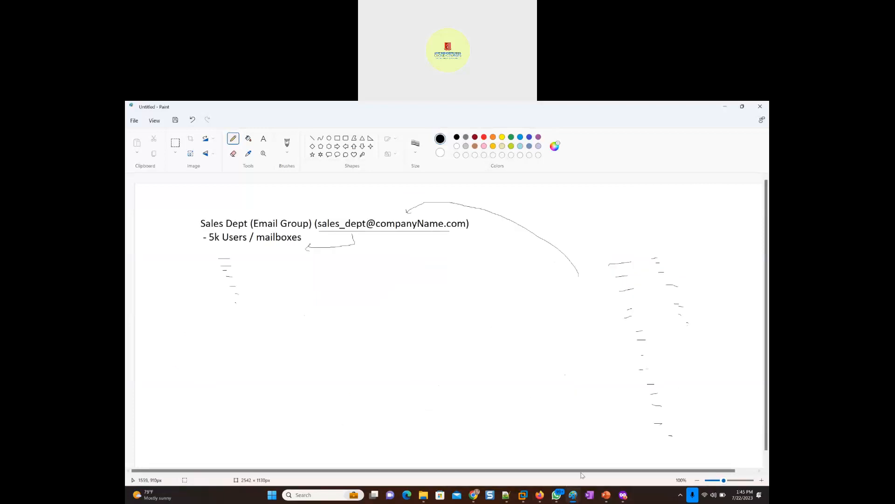
right_click(573, 495)
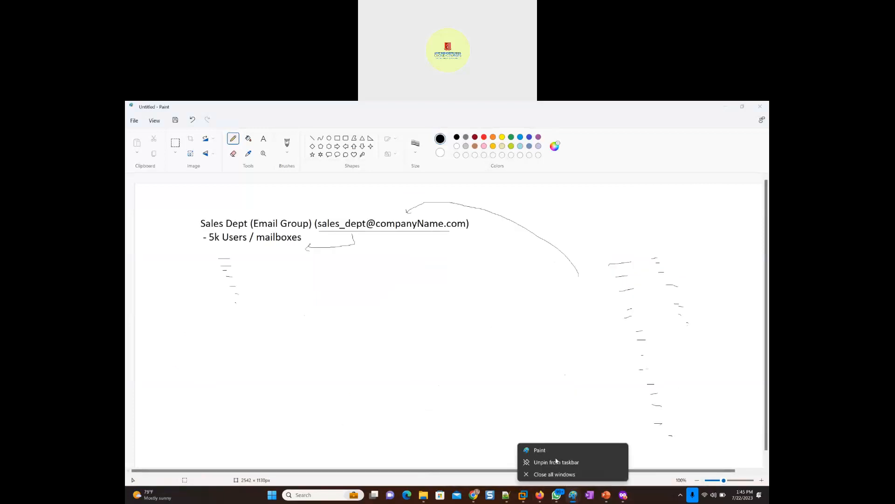
click(554, 451)
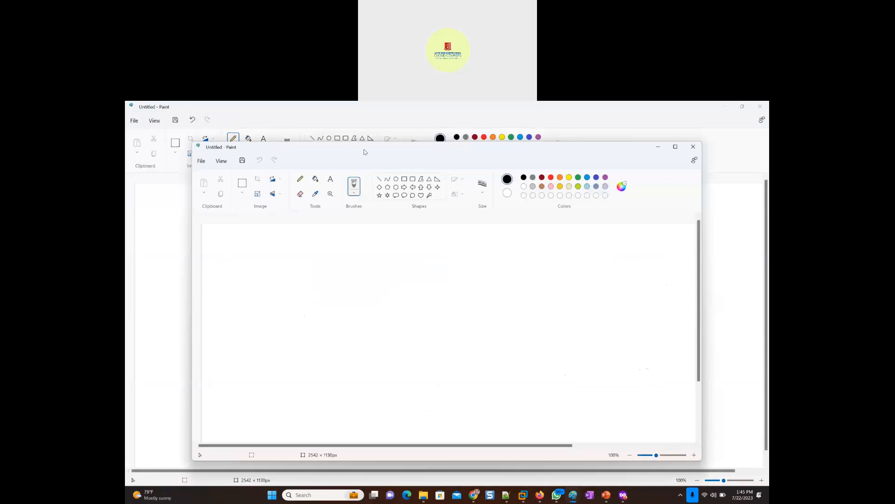
double_click(365, 151)
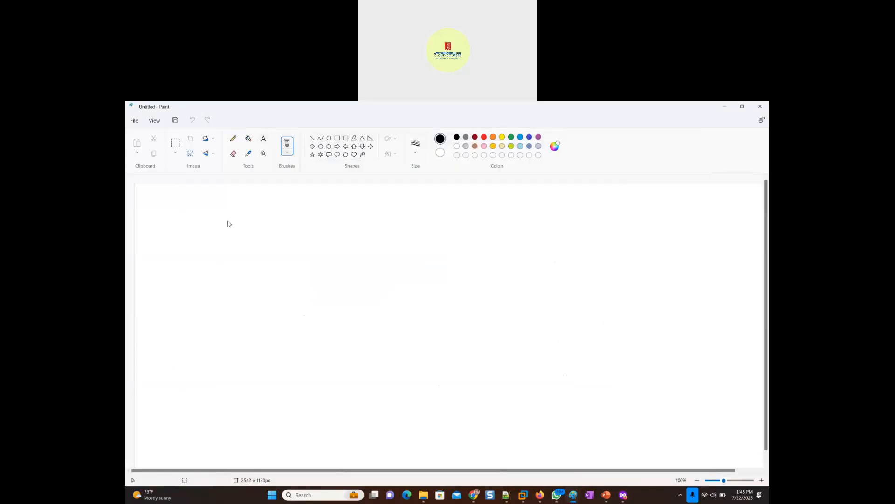
- Add text to the canvas reading "Meeting room at Floor 7" and "Meeting Room at Floor 2" on separate lines
click(227, 222)
text(Meeting room)
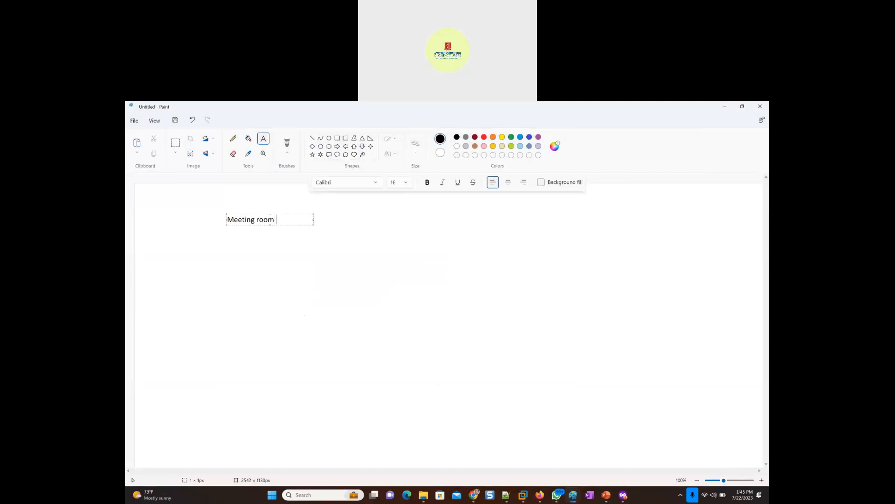
text( at Floor 7)
key(Return)
text(Meeting Room)
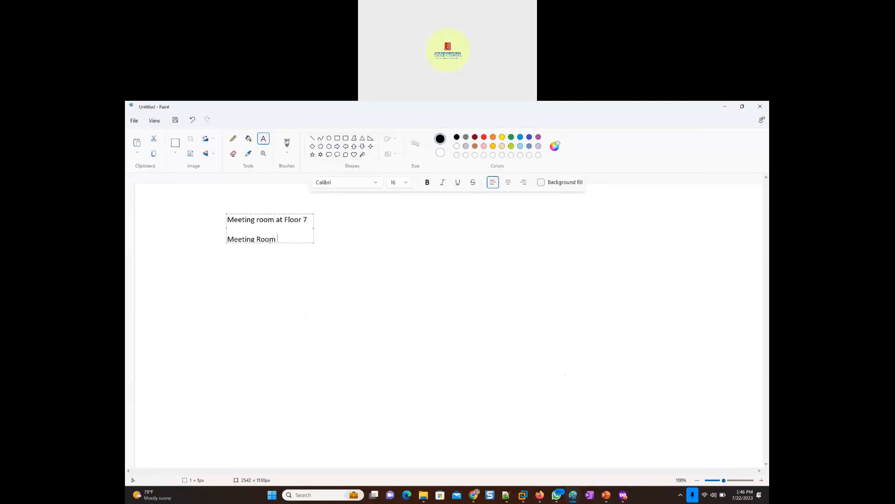
text(or 2)
- Add the line "- Someone needs to schedule these meeting Rooms" and widen the text box so it fits on one line
key(Return)
key(Return)
text(- Someone needs to schedule these meeting Rooms)
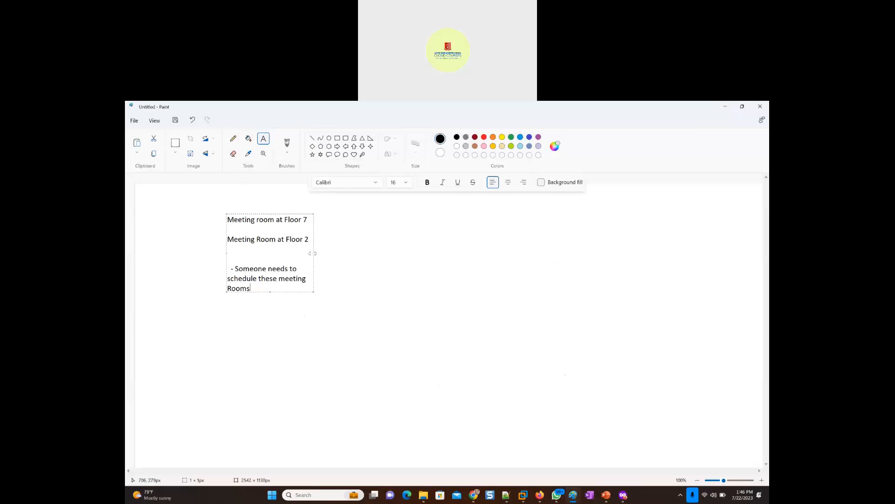
drag(312, 253, 685, 253)
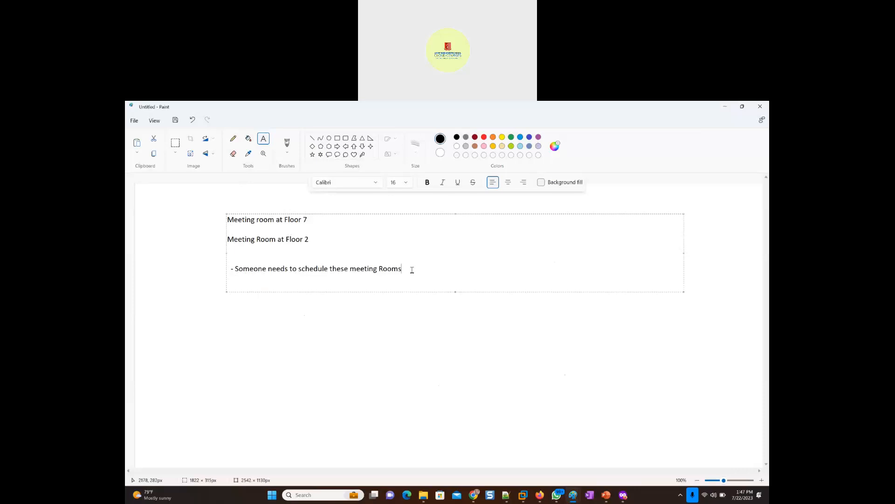
- Below the scheduling note, add the sentence "We create a mailbox for the meeting room"
key(Return)
key(Return)
key(Return)
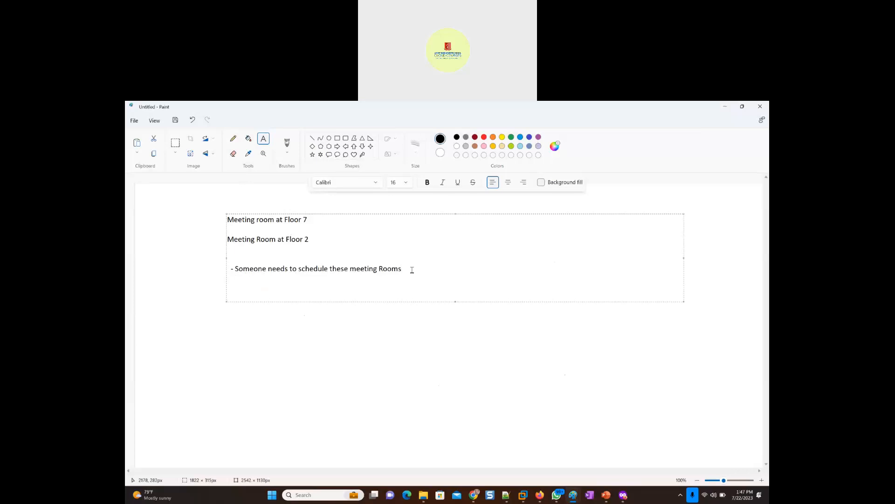
text(We create a mailbox for the meeting)
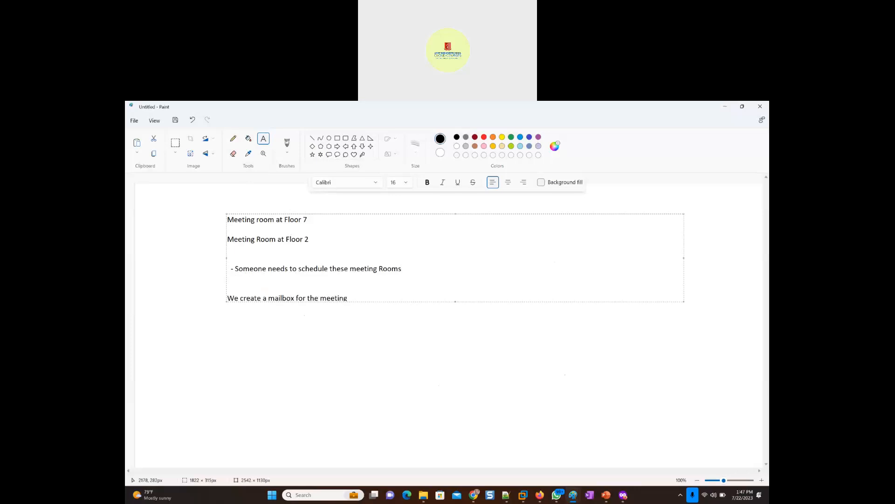
text(.)
key(BackSpace)
text(room. We only use the calender )
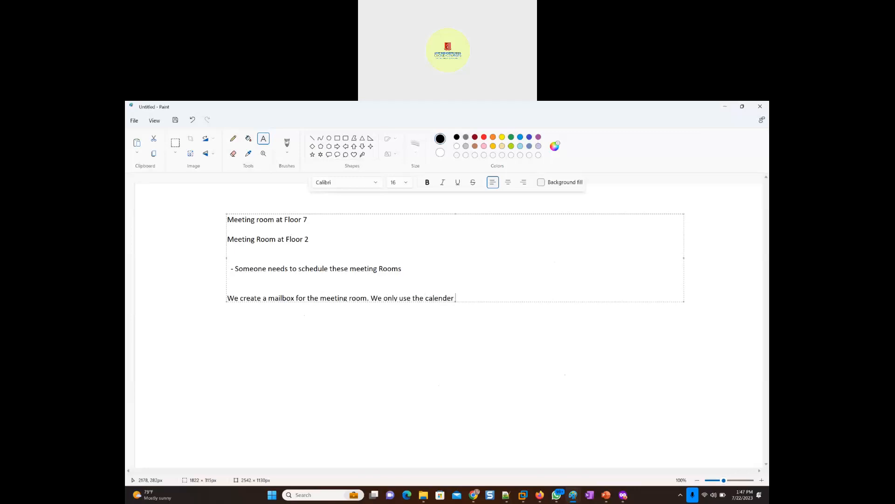
text(of that mailbox to scheule meetings in that)
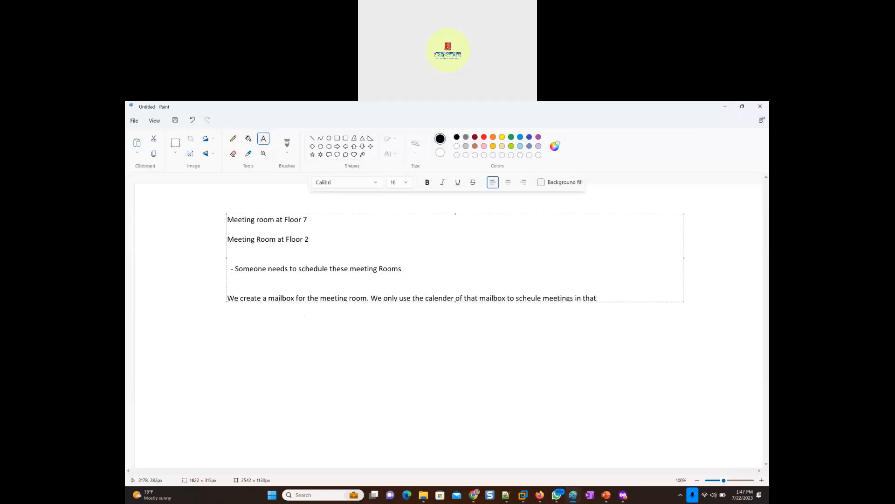
- Continue the line with "We only use the calender of that mailbox to scheule meetings in those rooms"
key(BackSpace)
key(BackSpace)
text(ose rooms)
- Add a sample e-mail address for the Floor 7 meeting hall on a new line
key(Return)
key(Return)
text(M)
text(eetingro)
key(BackSpace)
key(BackSpace)
text(Hall  F7)
key(BackSpace)
key(BackSpace)
key(BackSpace)
key(BackSpace)
key(BackSpace)
key(BackSpace)
key(BackSpace)
key(BackSpace)
key(BackSpace)
key(BackSpace)
key(BackSpace)
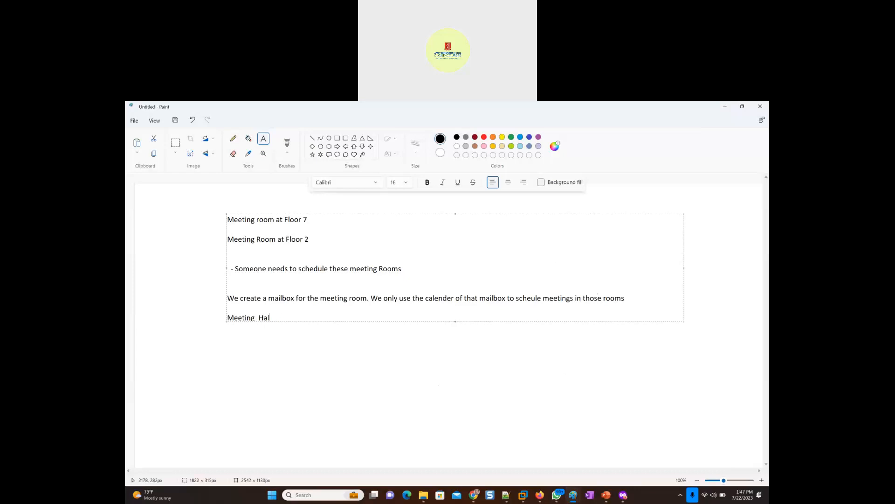
text(g-Hall-F7@Company)
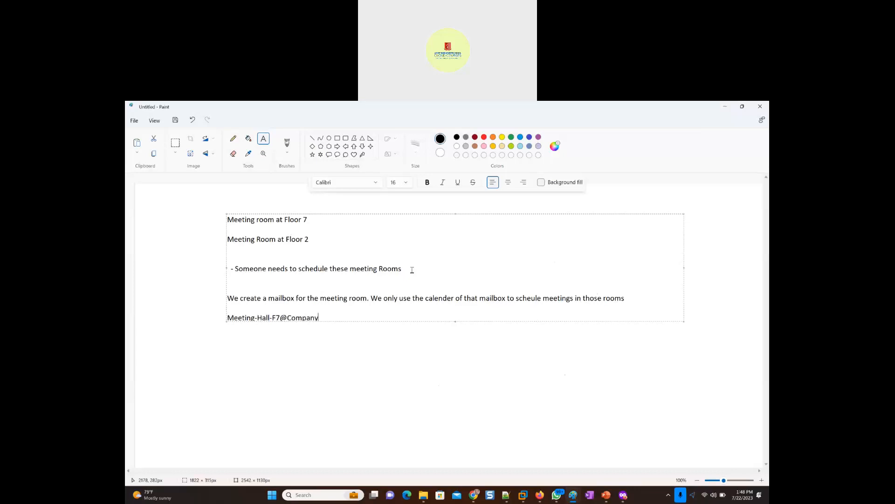
text(.com)
- Below the address, write "- Once created then give access to those users to the calender of this Mailbox"
key(Return)
key(Return)
text(- Once created then)
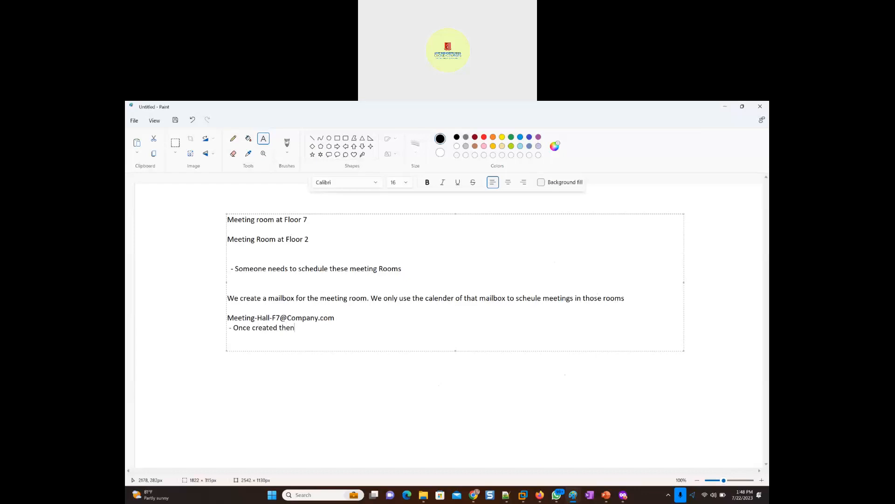
text( gove access)
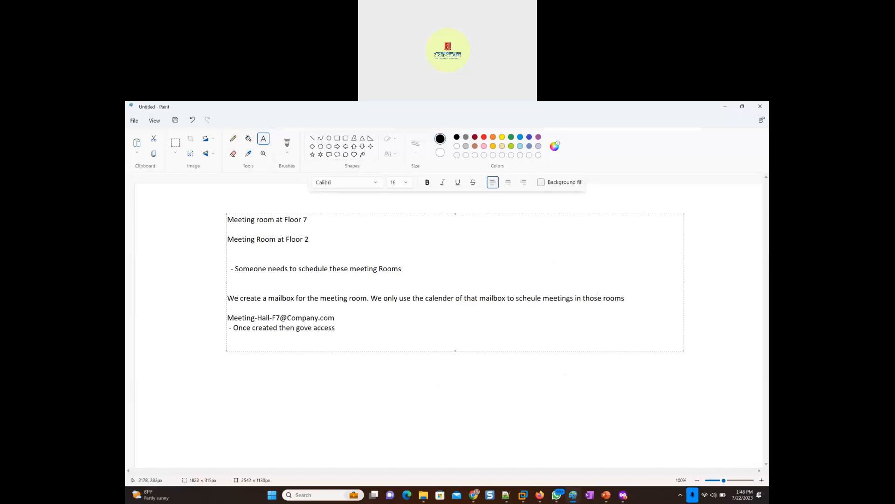
key(BackSpace)
key(BackSpace)
key(BackSpace)
key(BackSpace)
key(BackSpace)
key(BackSpace)
key(BackSpace)
key(BackSpace)
key(BackSpace)
key(BackSpace)
text(ive access to those users to the ca)
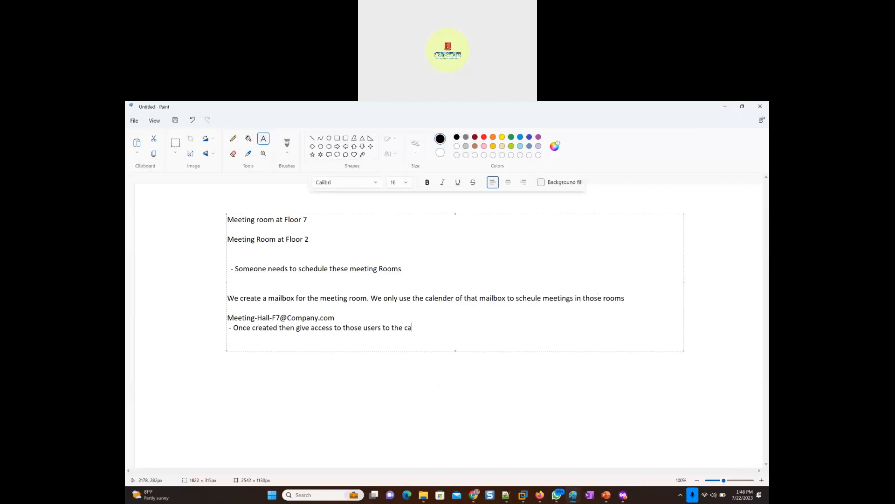
text(lender of this Mailbox wo will be s)
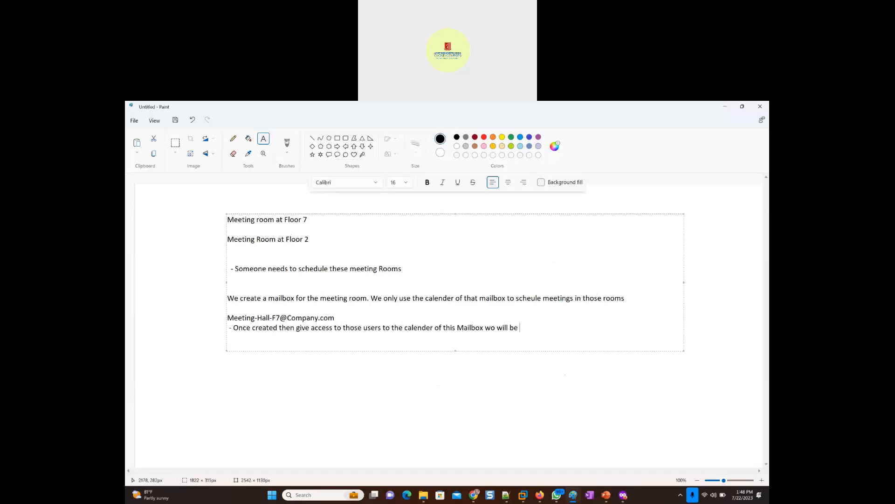
- Finish the access sentence with "will be resposible for scheduling the meetings"
key(BackSpace)
key(BackSpace)
text(resposible for scheduling the meetings)
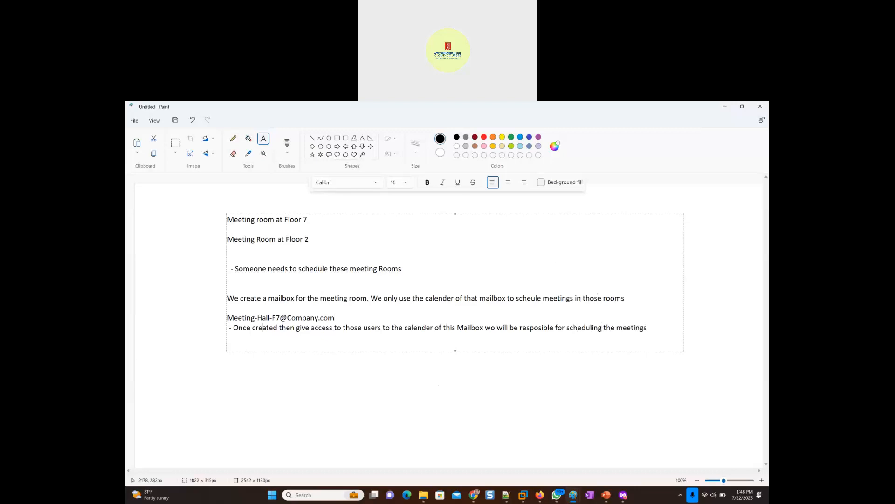
- Correct "wo" to "who" in the calendar access sentence
key(Right)
key(Right)
key(Right)
key(Right)
key(Right)
key(Right)
key(Right)
key(Right)
key(Right)
key(Right)
key(Right)
key(Right)
key(Right)
key(Right)
key(Right)
key(Right)
key(Right)
- Start a new line below the access sentence with "Secretary from Sales, Marketing, Admin, Security Departments"
key(Right)
key(Right)
key(Right)
key(Right)
key(Right)
key(Right)
key(Right)
key(Right)
key(Right)
key(Right)
key(Right)
key(Right)
key(Right)
key(Right)
key(Right)
key(Right)
key(Right)
key(Right)
key(Right)
key(Right)
text(h)
key(Right)
key(Right)
key(Right)
key(Right)
key(Right)
key(Right)
key(Right)
key(Right)
key(Right)
key(Right)
key(Right)
key(Right)
key(Right)
key(Right)
key(Right)
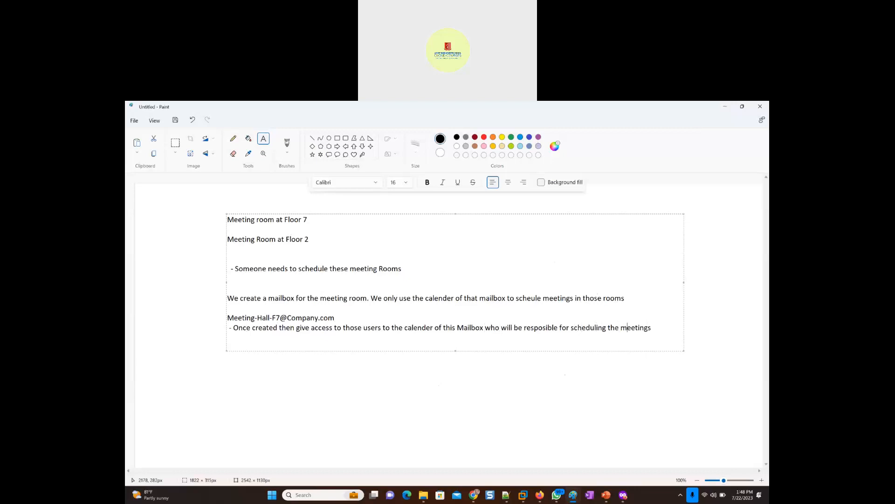
key(Right)
key(Right)
key(Right)
key(Return)
text(Se)
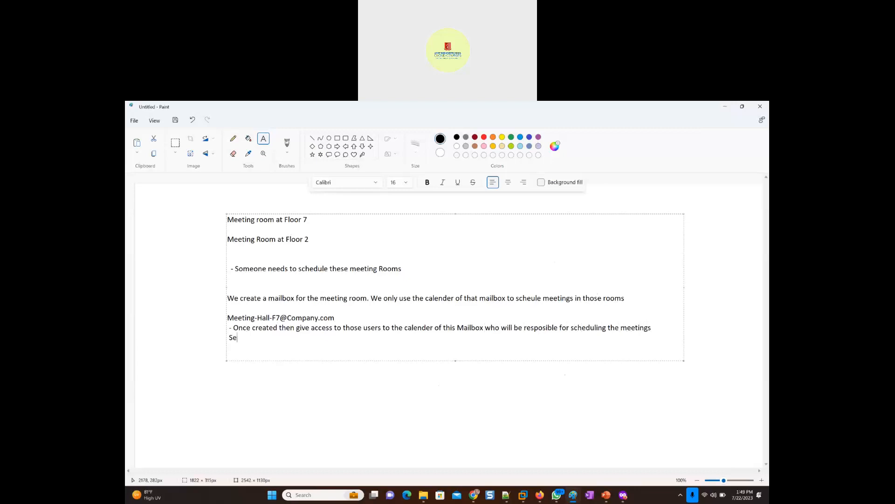
text(cretary from Sales, Marketing, Admin)
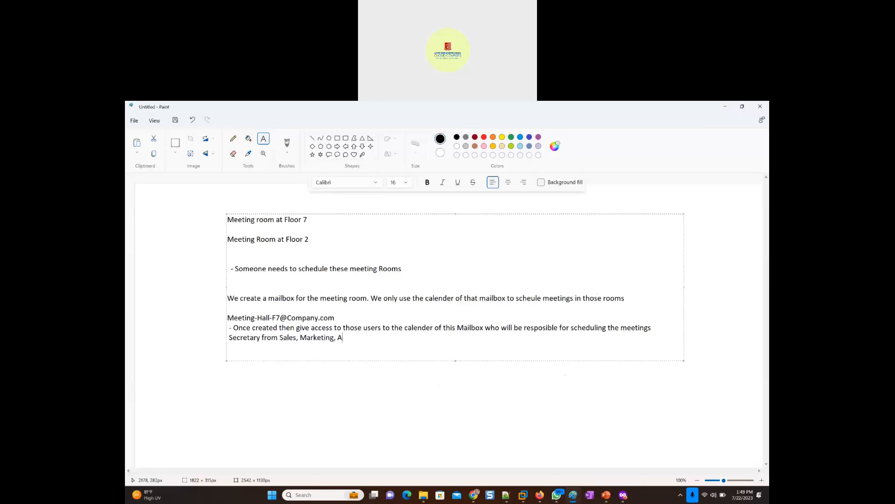
text(urity Departments ge)
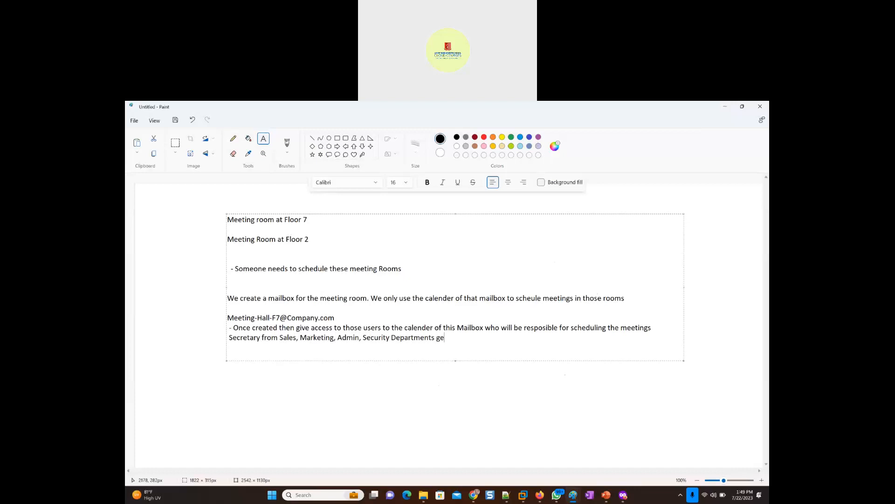
text(ts su)
- Extend the secretary sentence with "gets access to the calender and then they start scheduling the"
key(BackSpace)
key(BackSpace)
text(access to the calender)
text(and then they start scheduling the )
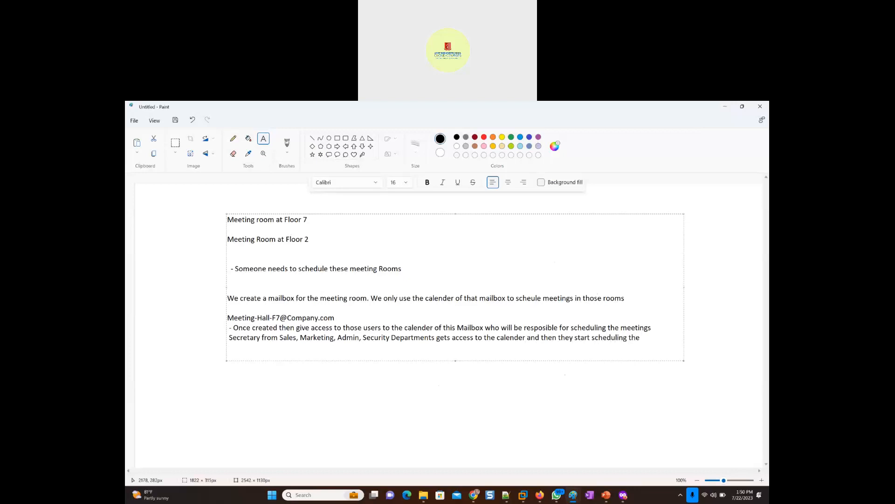
text(meetings for that pa)
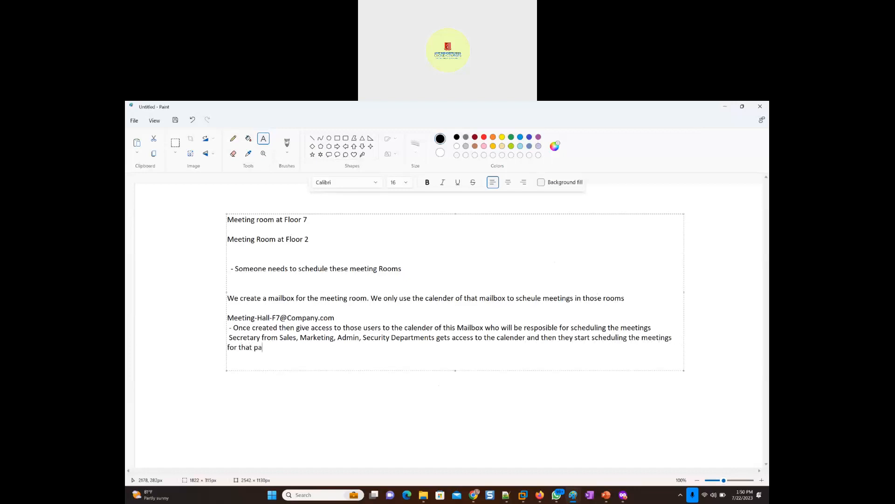
text(rticular meeting Hall/Room)
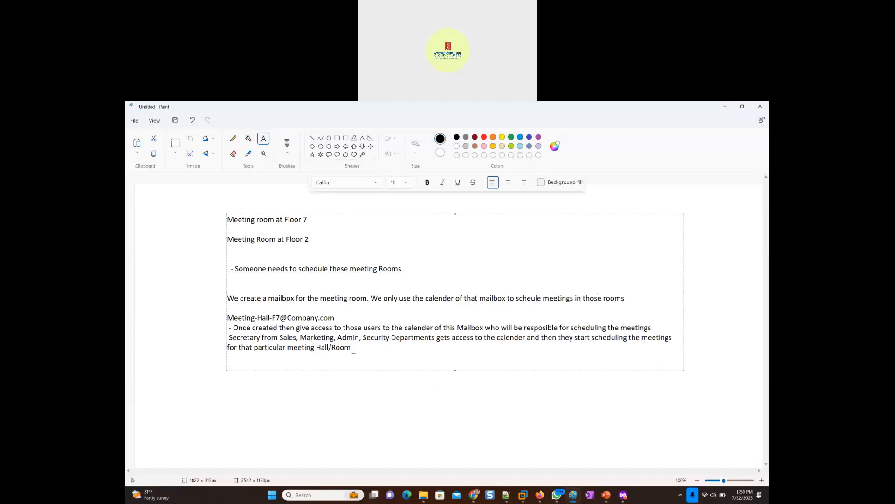
- Finish the text box and capture a screen snip covering all the meeting room notes
click(717, 384)
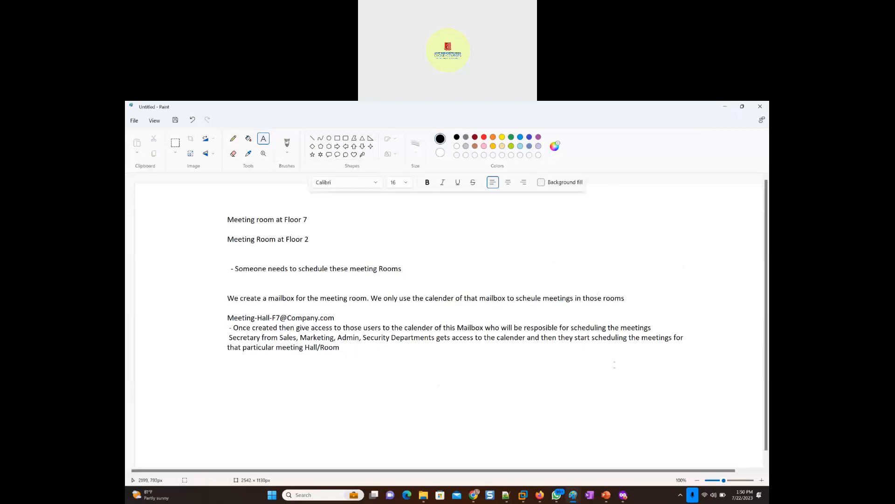
key(super+shift+s)
drag(201, 204, 721, 394)
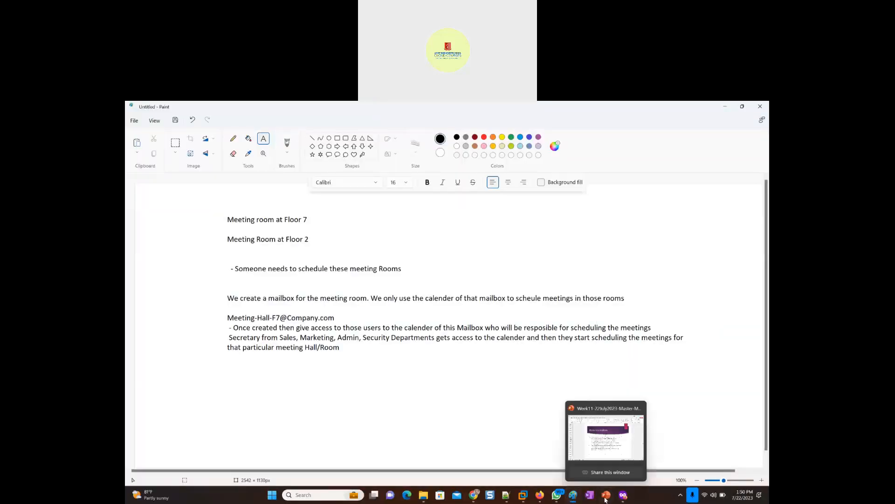
- Switch to PowerPoint, paste the meeting room snip onto the blank slide 12, and apply the purple-bordered design with a white centre panel
click(606, 500)
click(145, 387)
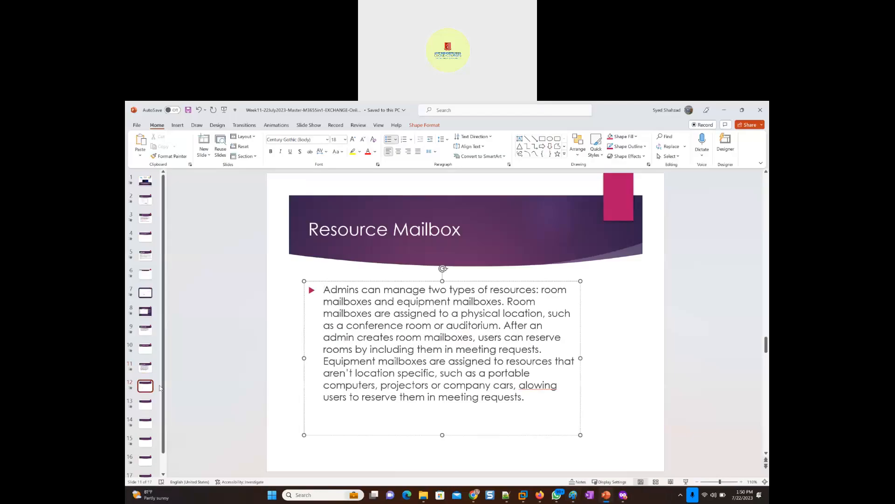
right_click(287, 336)
click(318, 369)
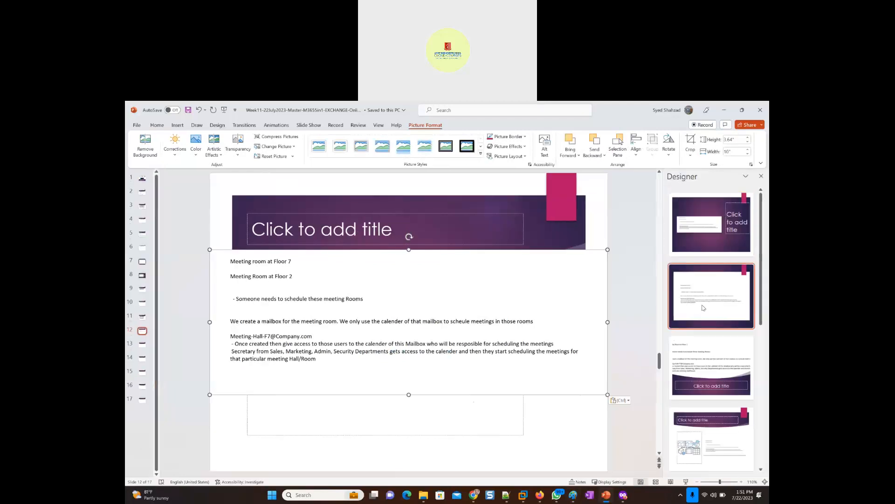
click(704, 298)
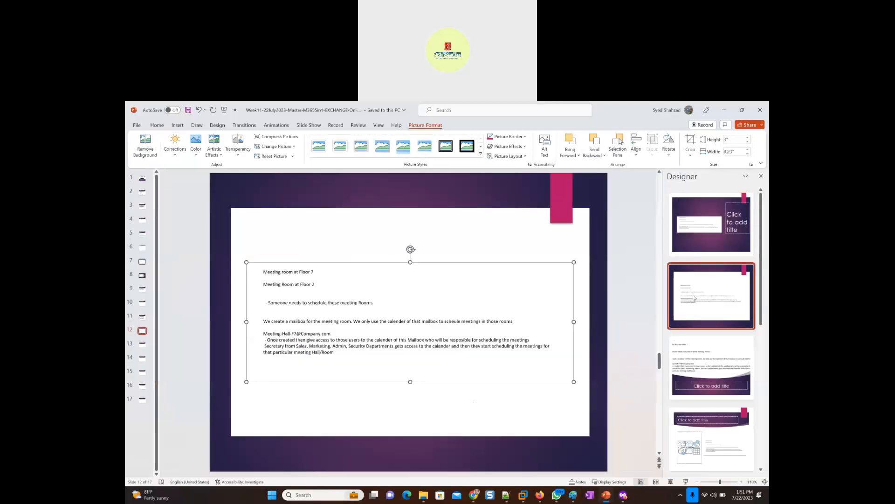
- Switch to the Resources page of the Exchange admin center in the browser and start adding a room resource
click(722, 111)
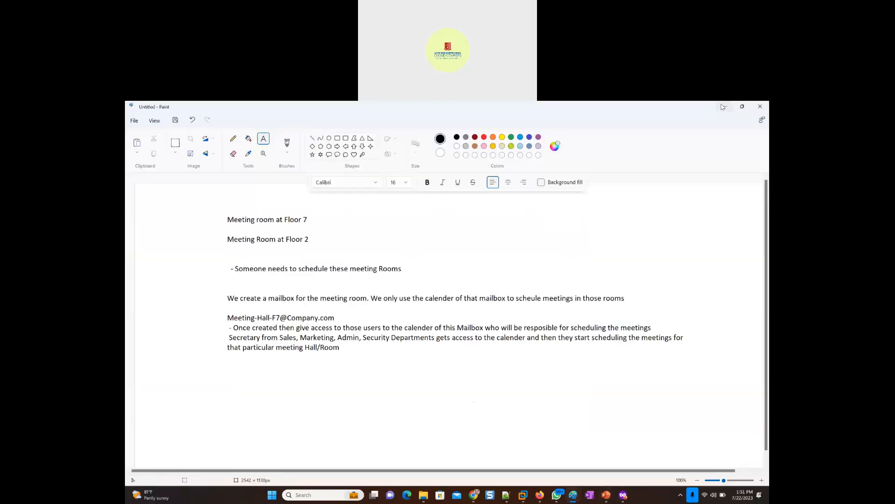
click(722, 107)
key(alt+Tab)
key(alt+Tab)
key(alt+Tab)
key(alt+Tab)
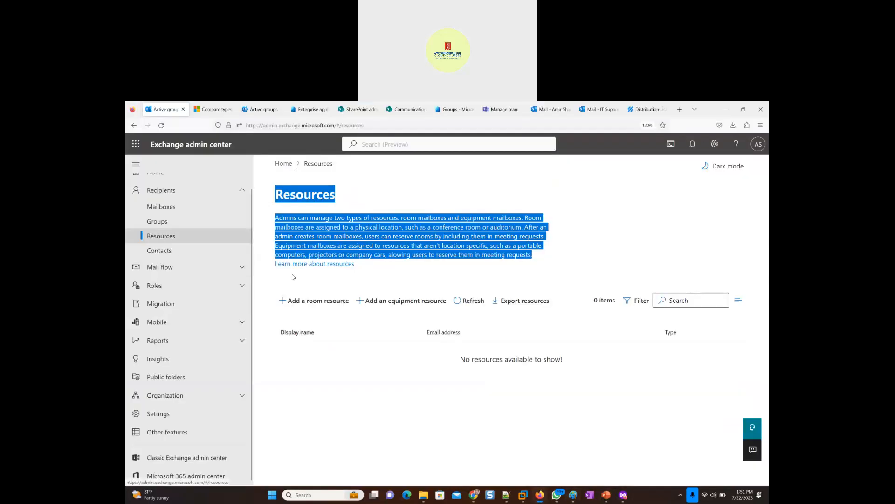
click(348, 385)
click(303, 304)
- Name the new room mailbox Meeting_Hall_F7
click(543, 255)
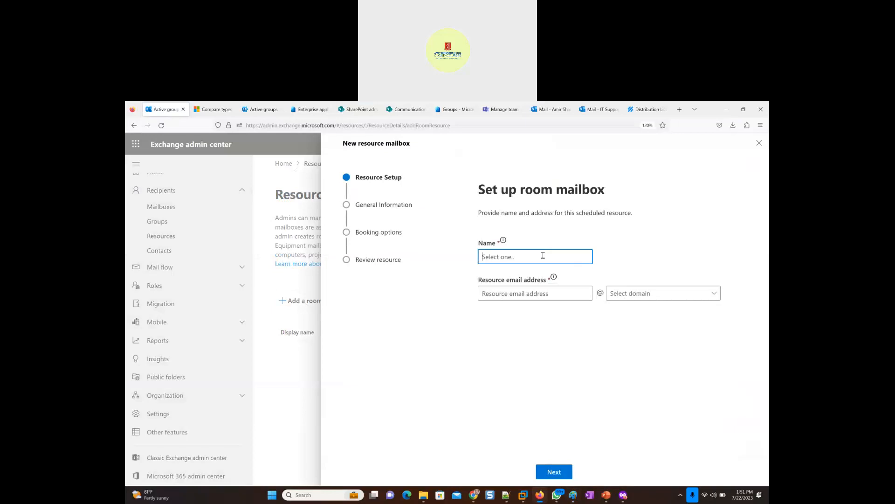
text(MeetingHallF7)
key(Left)
text(_Hall_)
- Fill the resource email address with the copied room name entered twice, select the master5in2.info domain, and continue to the general properties
key(ctrl+a)
key(ctrl+c)
click(541, 290)
key(ctrl+v)
key(ctrl+v)
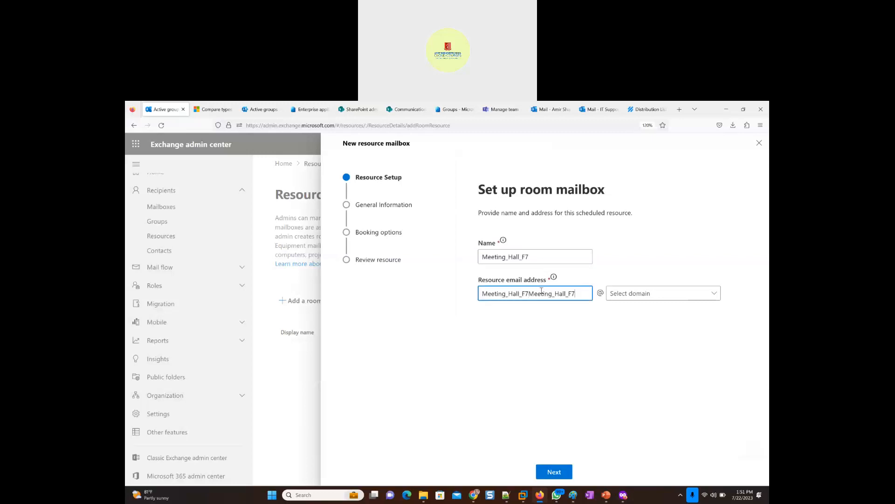
click(715, 294)
click(653, 306)
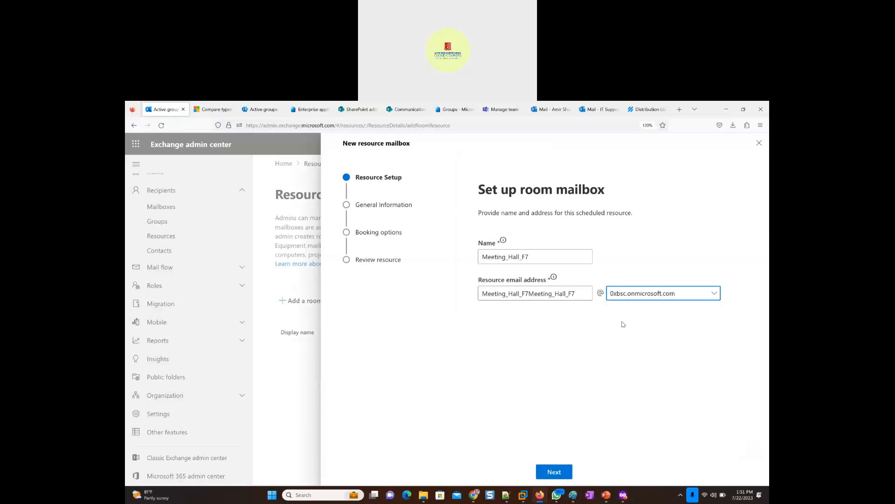
click(657, 295)
click(626, 348)
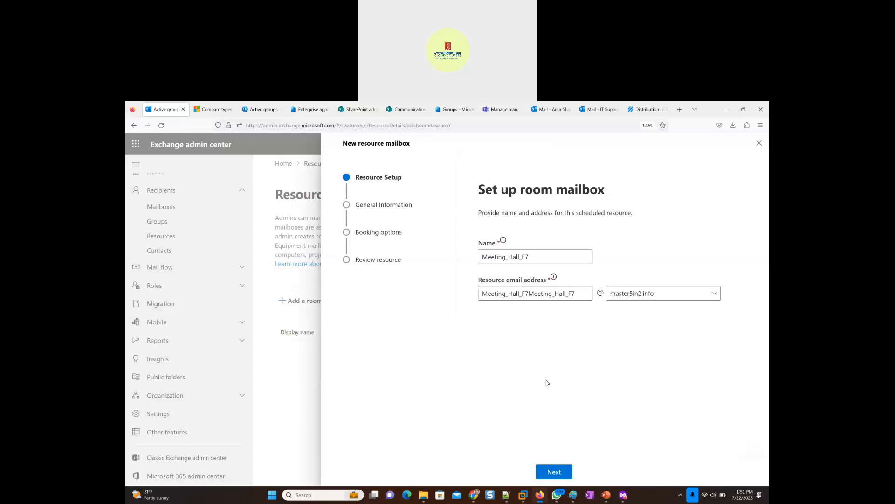
click(556, 472)
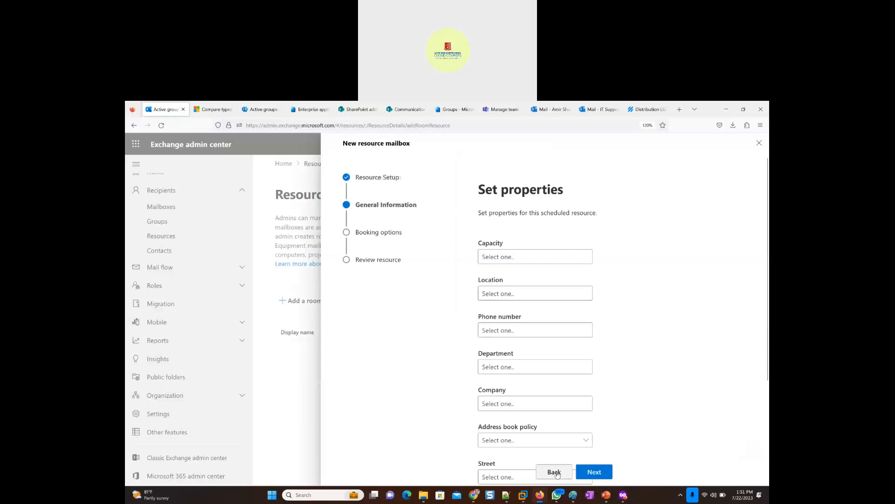
- Set the room's capacity to 500 and its location to Downtown
click(516, 256)
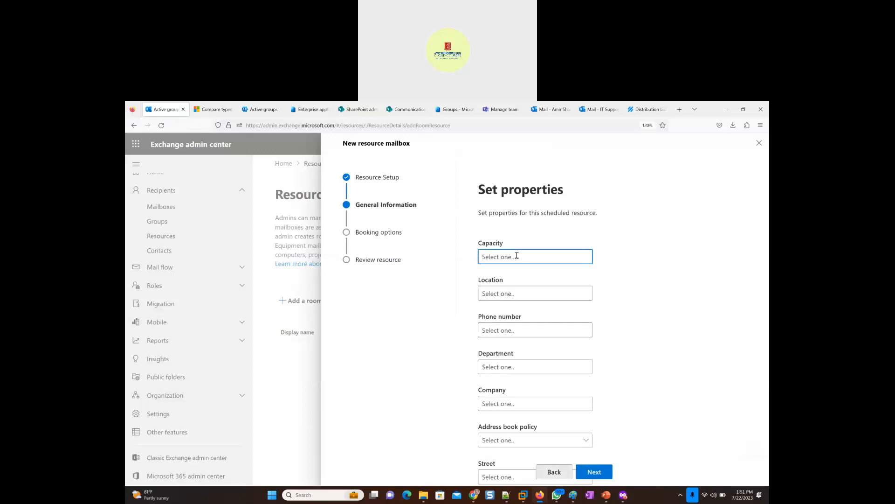
text(500)
click(524, 290)
text(Downtown)
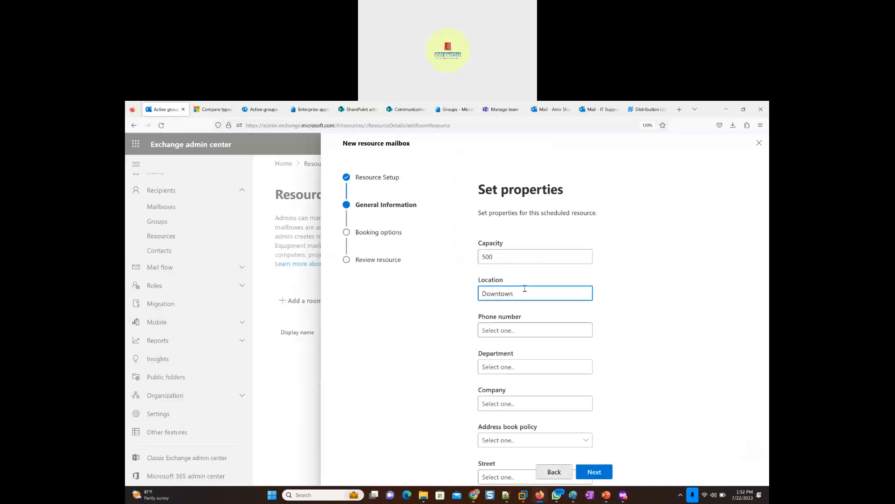
- Set the department to Hr, leave the phone number and remaining address properties empty, and continue to the booking options
click(514, 331)
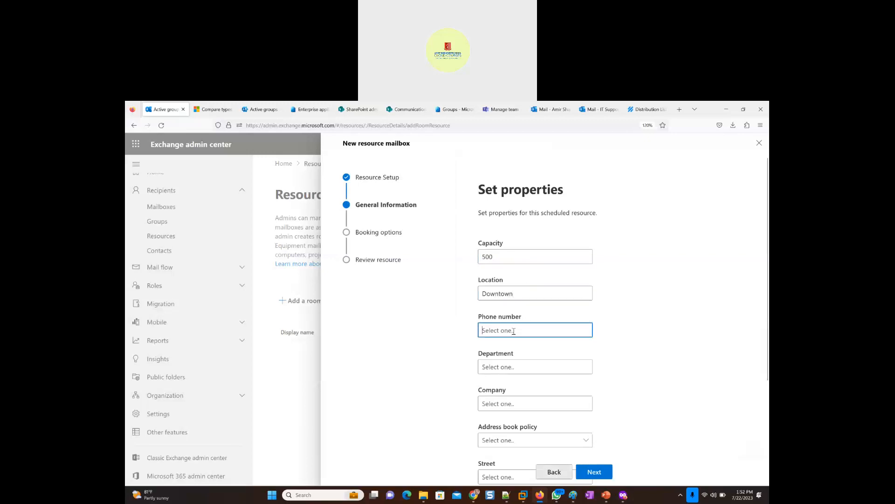
click(515, 366)
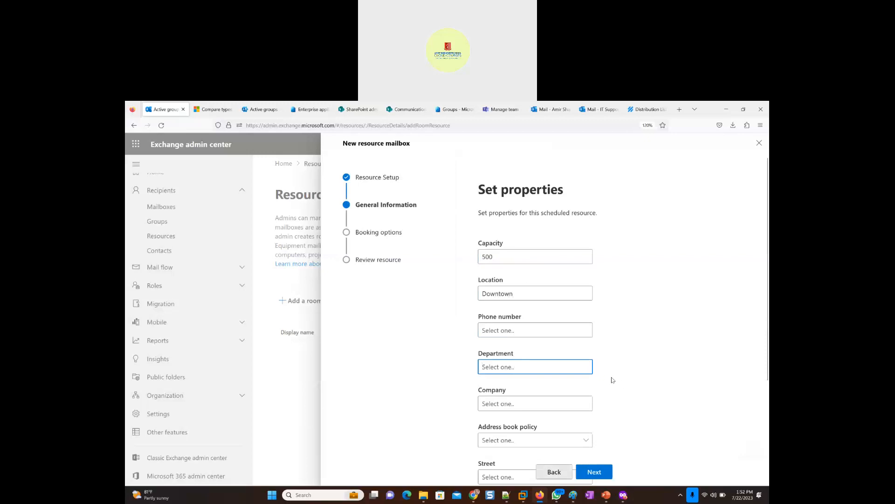
scroll(613, 378, down, 2)
text(Hr)
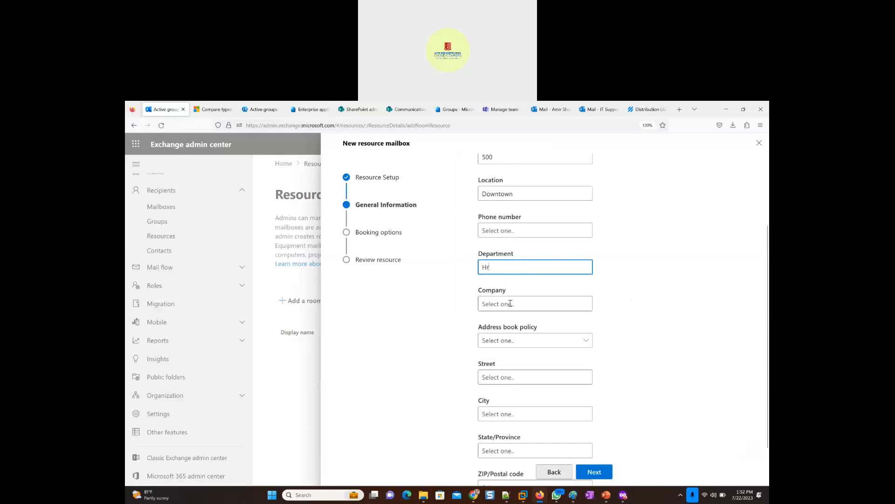
scroll(604, 337, down, 3)
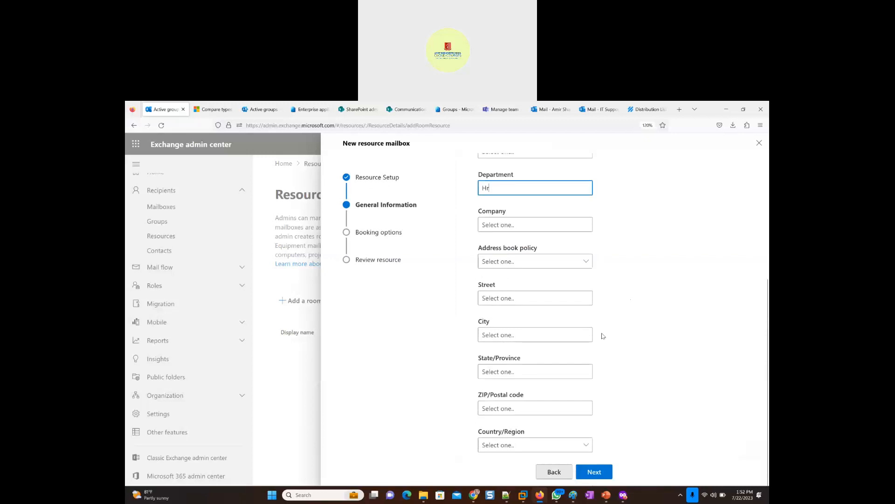
click(599, 473)
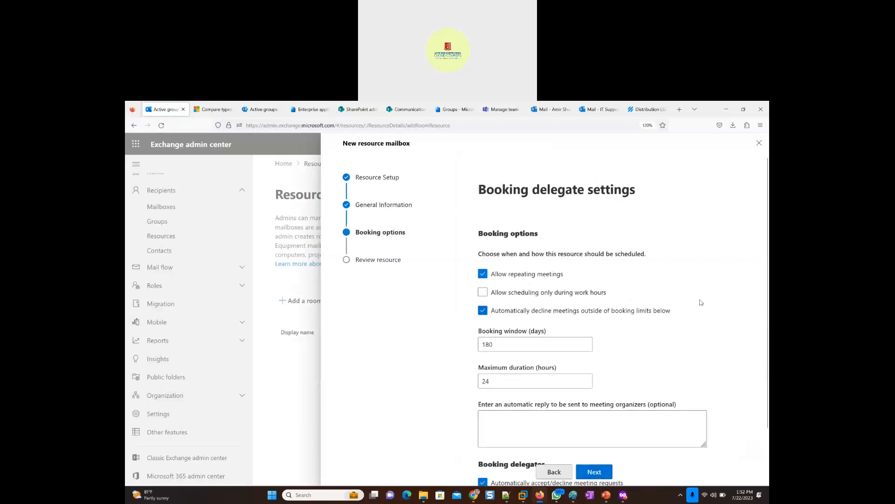
- Try the booking option that allows scheduling only during work hours
scroll(701, 306, down, 2)
scroll(653, 261, up, 2)
click(484, 295)
click(483, 295)
click(496, 346)
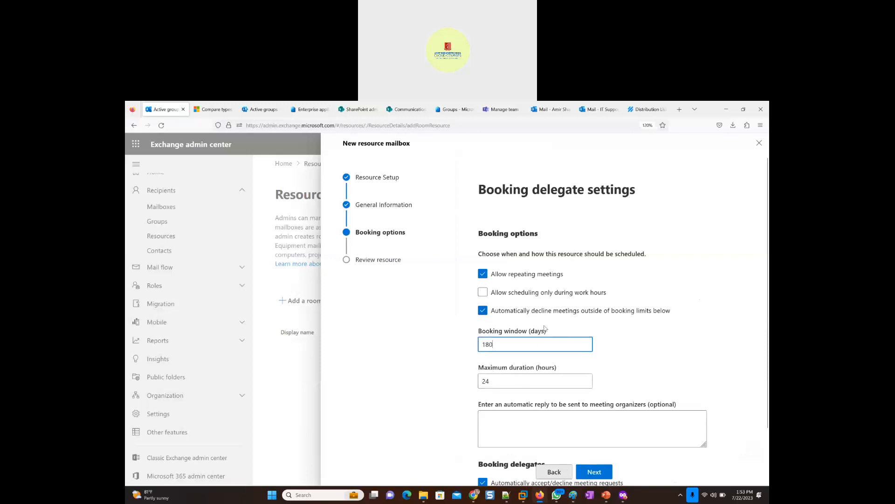
- Set the maximum booking duration to 2 hours
click(491, 381)
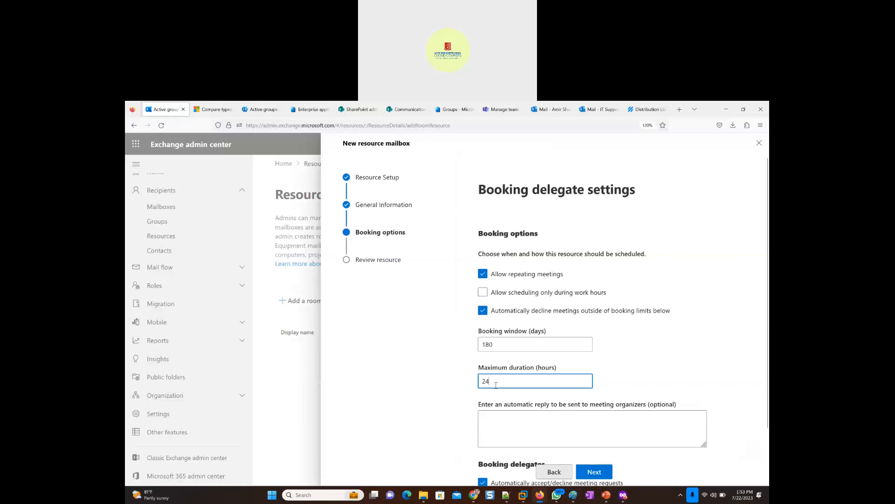
key(ctrl+a)
text(8)
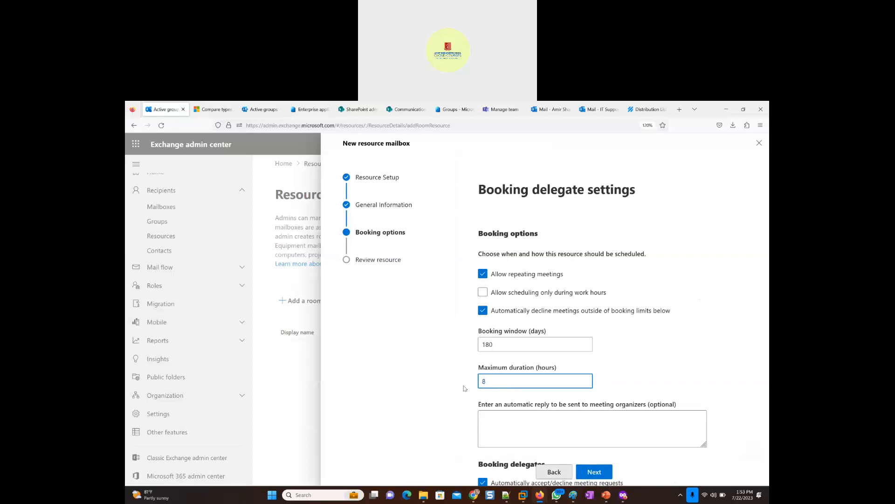
drag(493, 386, 478, 386)
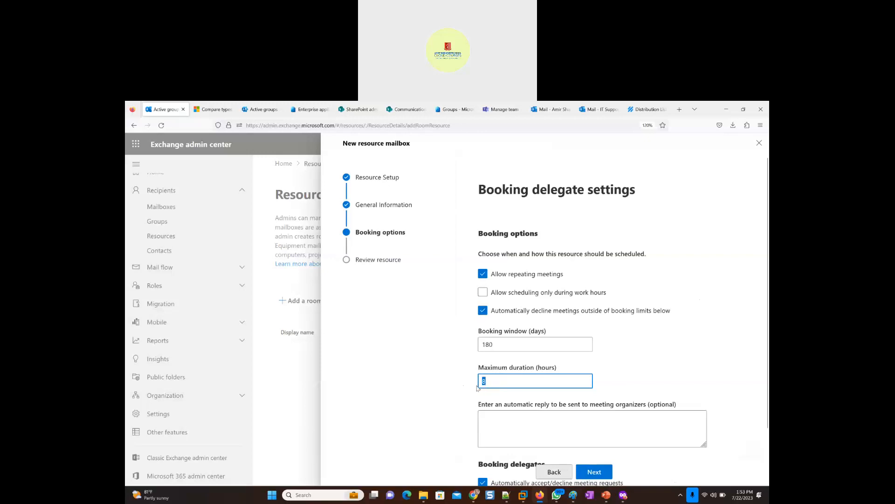
text(2)
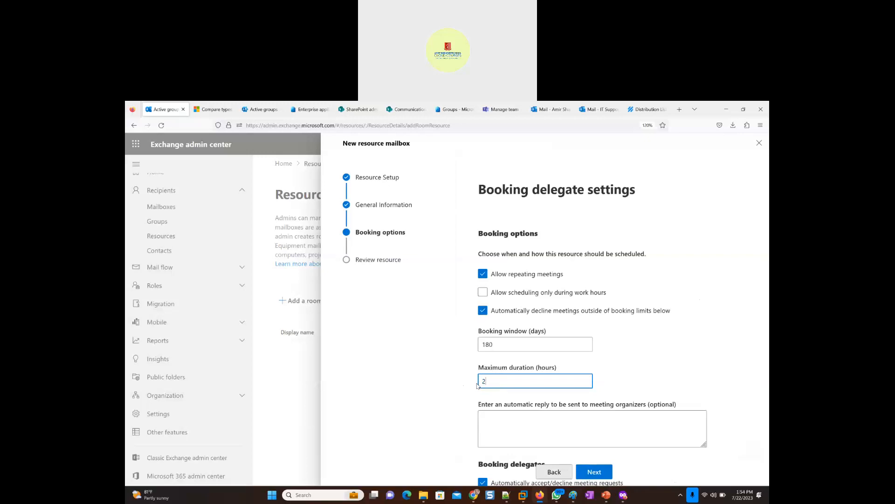
drag(488, 381, 481, 381)
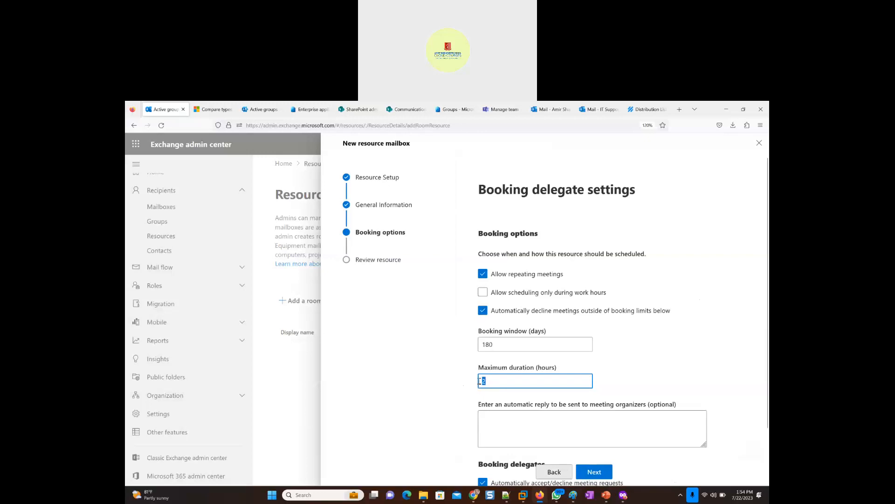
click(653, 374)
- Start the automatic reply to meeting organizers with "Keep the Meeting Hall Clean. Don't Double schedule."
scroll(652, 371, down, 3)
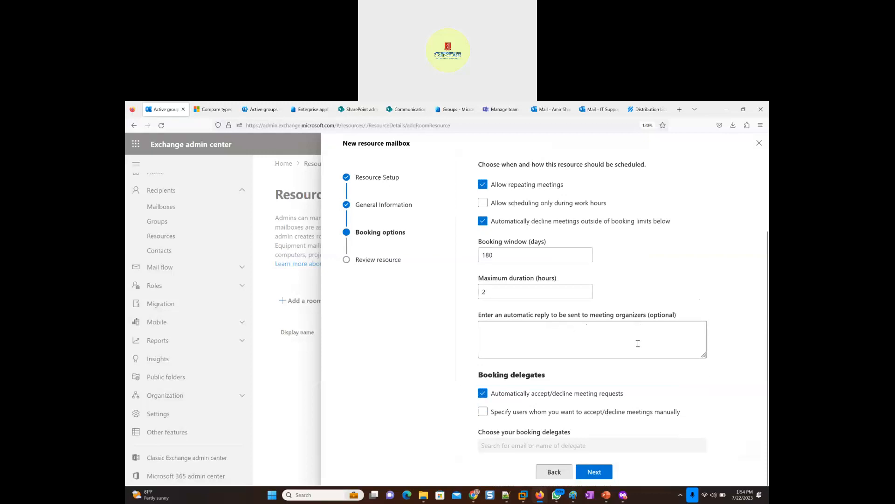
click(508, 330)
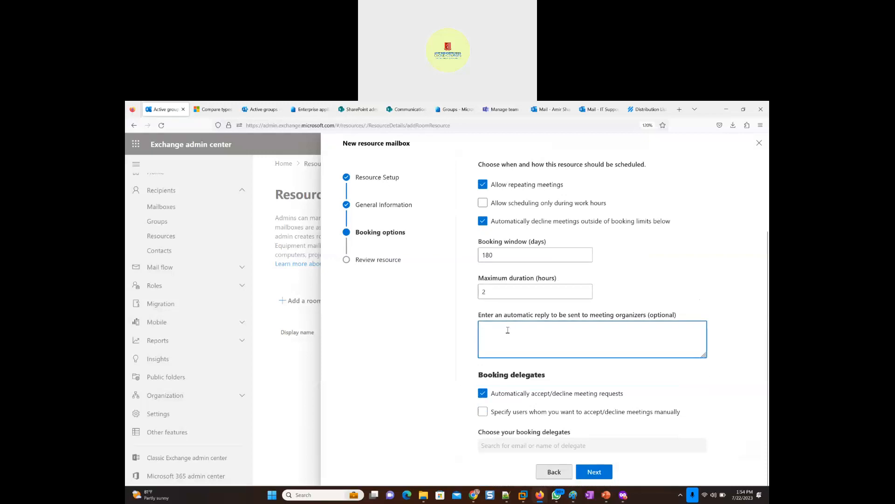
text(Keep the Meeting )
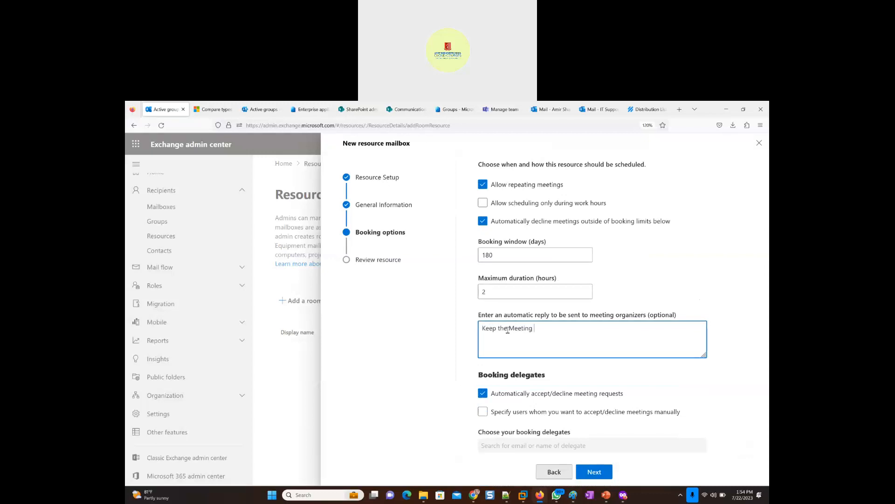
text(Hall Clean. )
text(Don't D)
text(ouble sche)
text(dule)
text(.)
text( Bring )
text(your)
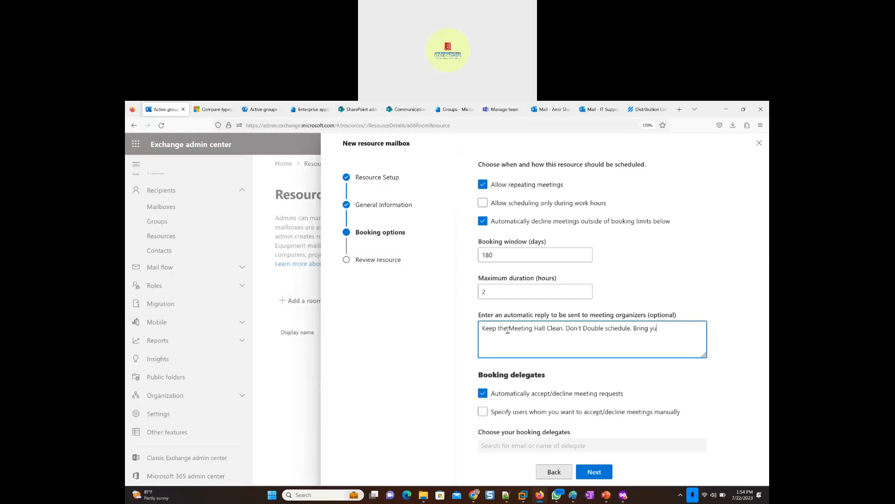
text( stationery items)
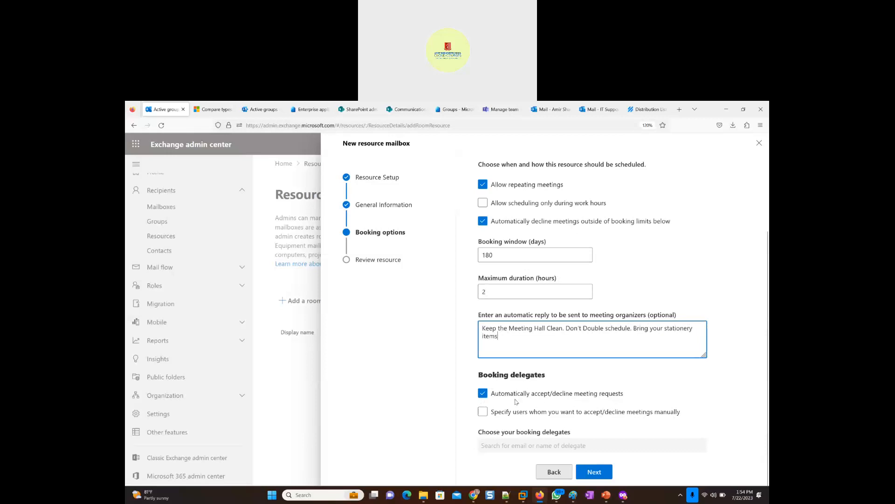
- Try manual booking delegates, return to automatically accepting or declining meeting requests, and create the room mailbox
click(482, 412)
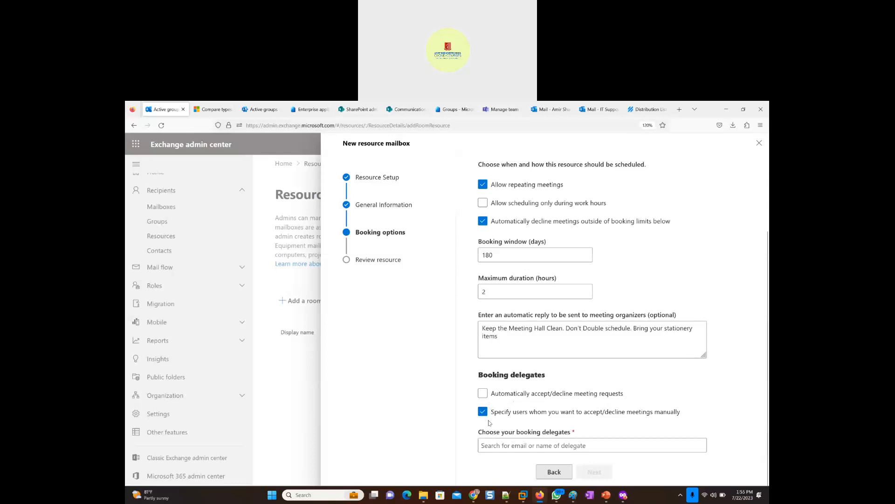
click(483, 395)
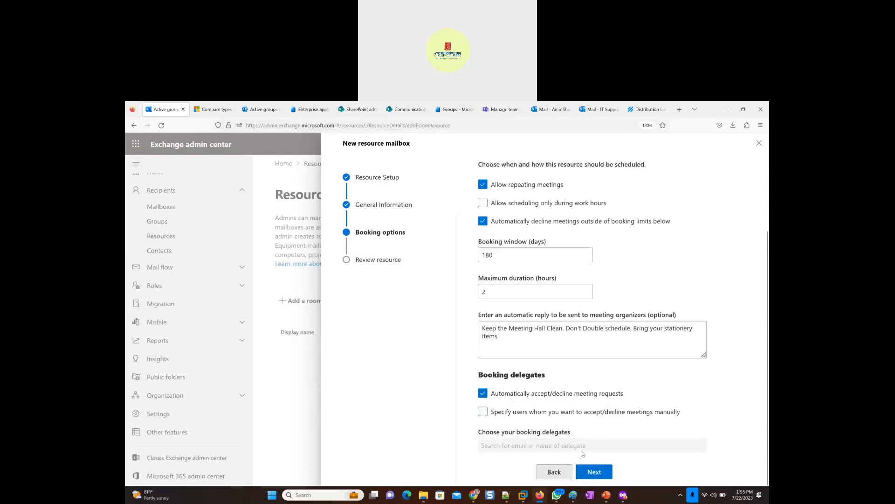
click(594, 475)
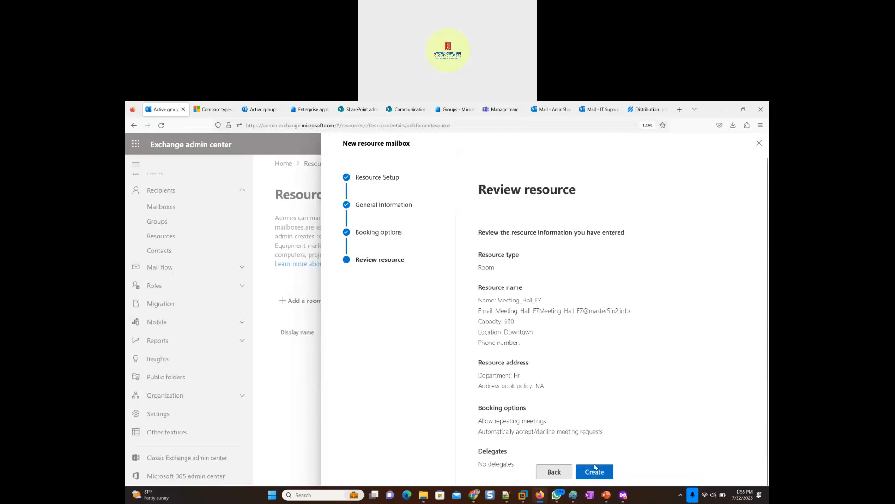
click(594, 473)
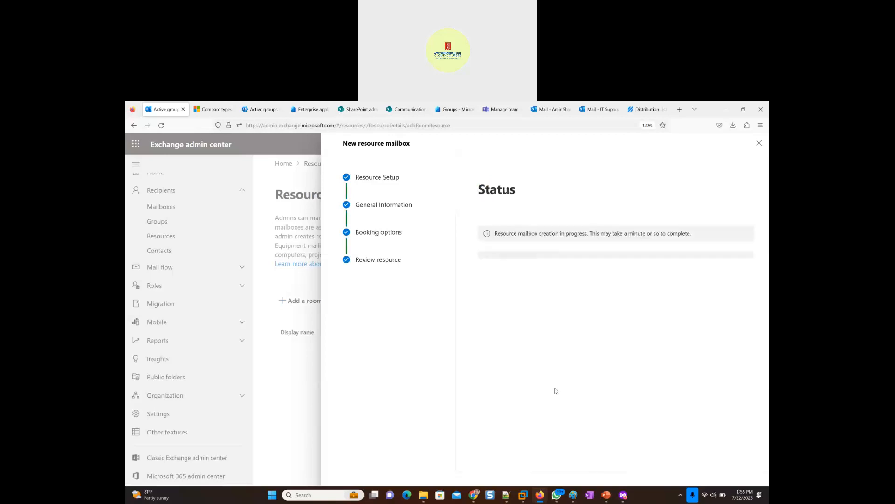
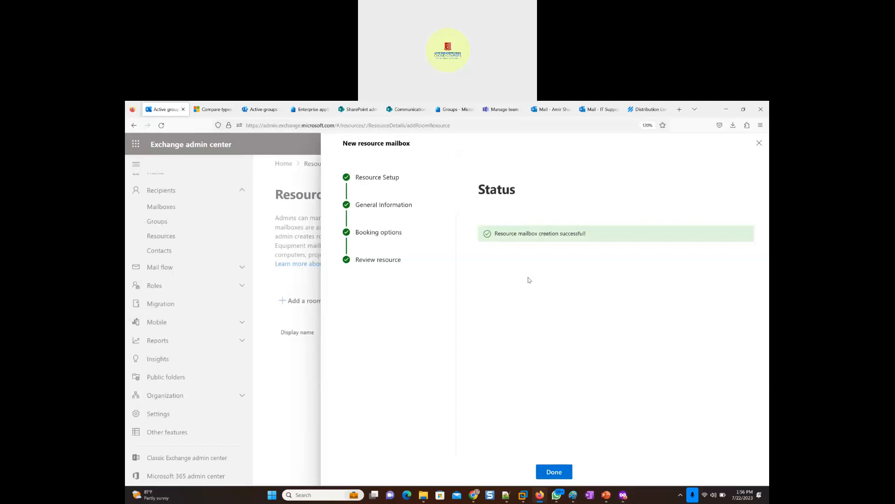
- Finish the room mailbox wizard, and resume the suspended Windows 11 x64 virtual machine in VMware Workstation
click(549, 472)
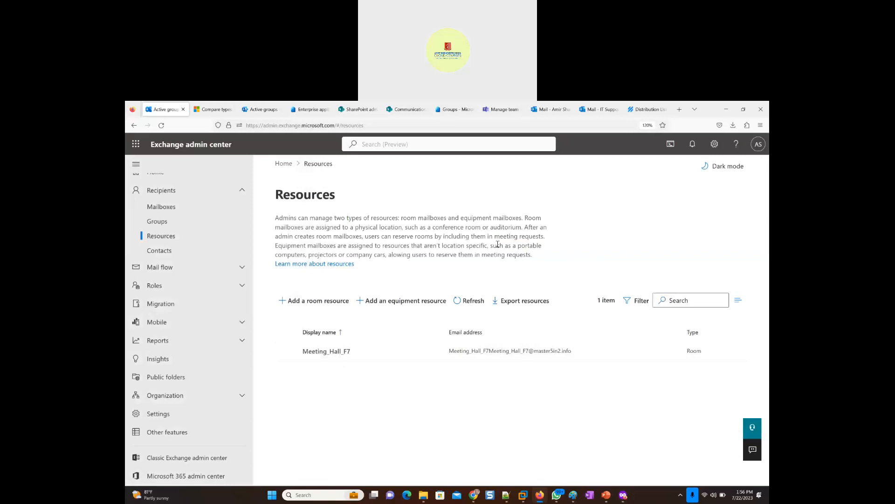
mouse_move(525, 500)
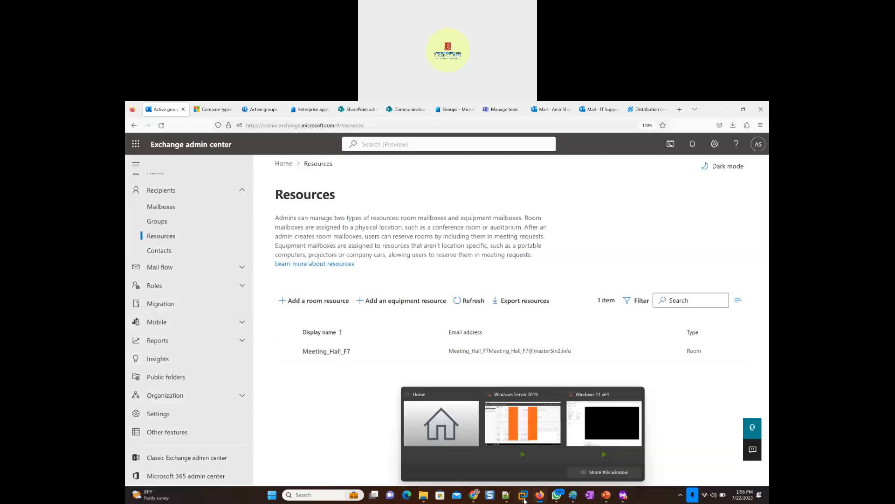
click(599, 420)
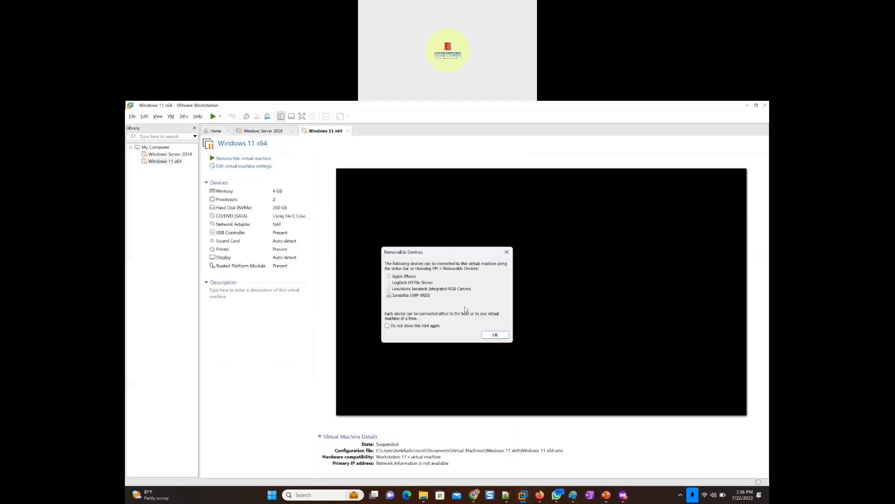
click(493, 336)
click(229, 159)
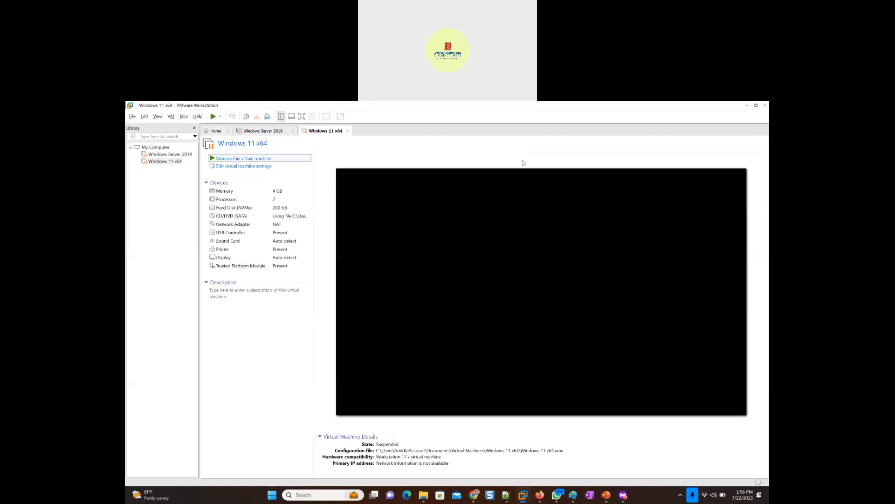
click(490, 324)
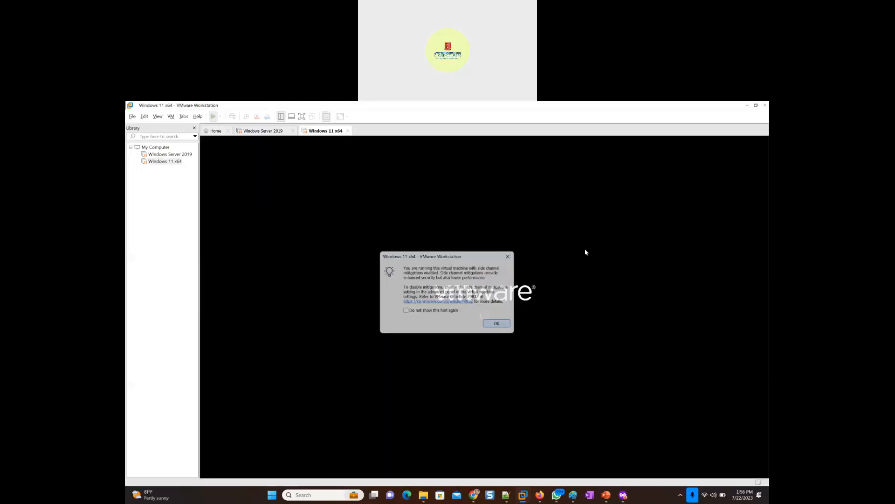
click(746, 105)
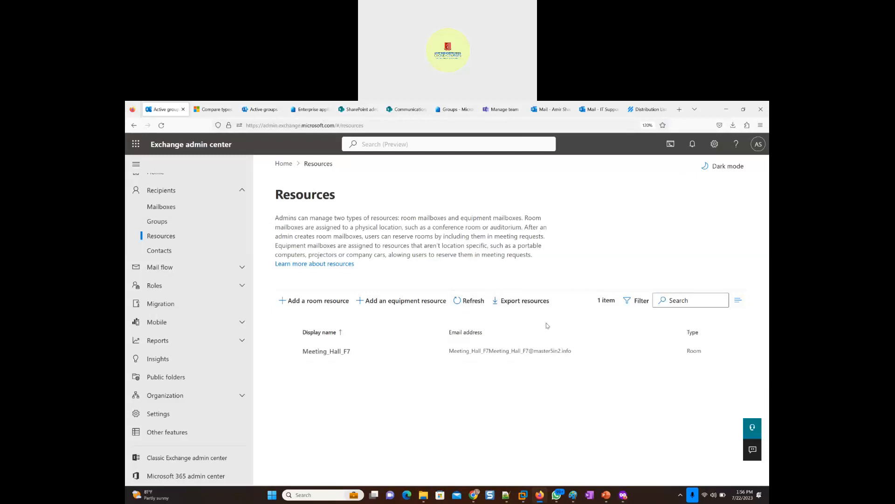
- In the Outlook calendar, start adding a calendar from the directory with the admin account and search for "meeting"
click(539, 112)
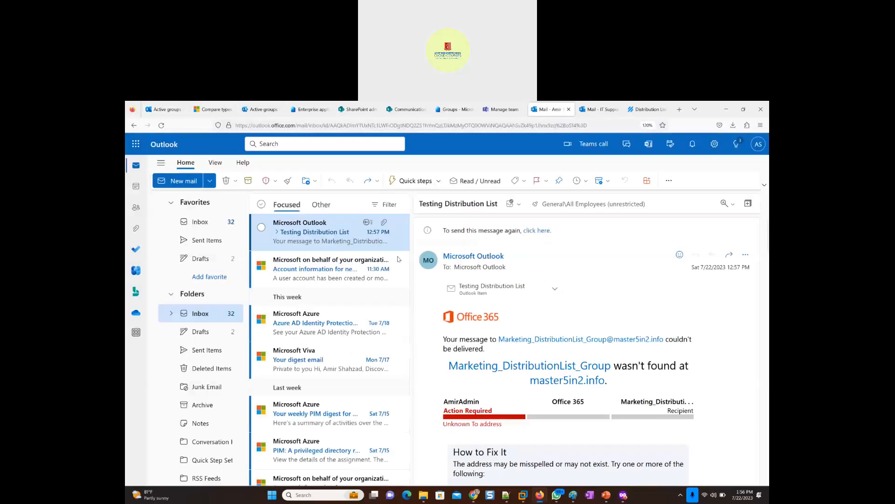
click(136, 188)
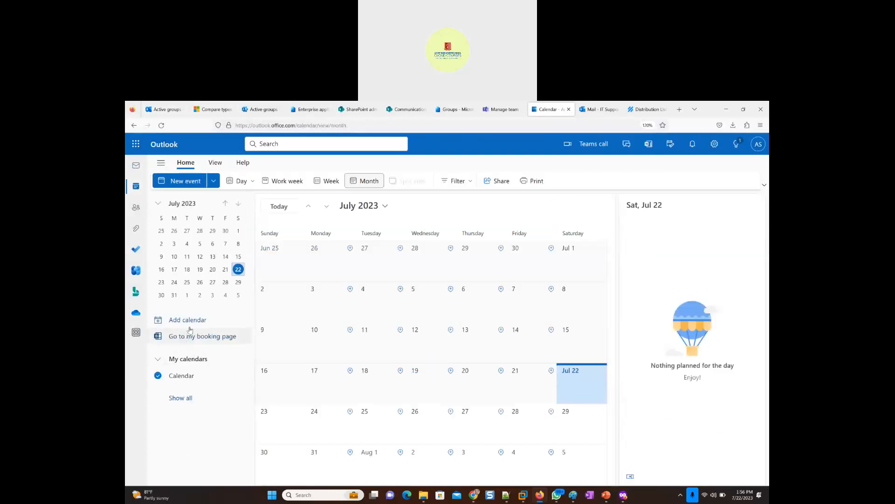
click(187, 321)
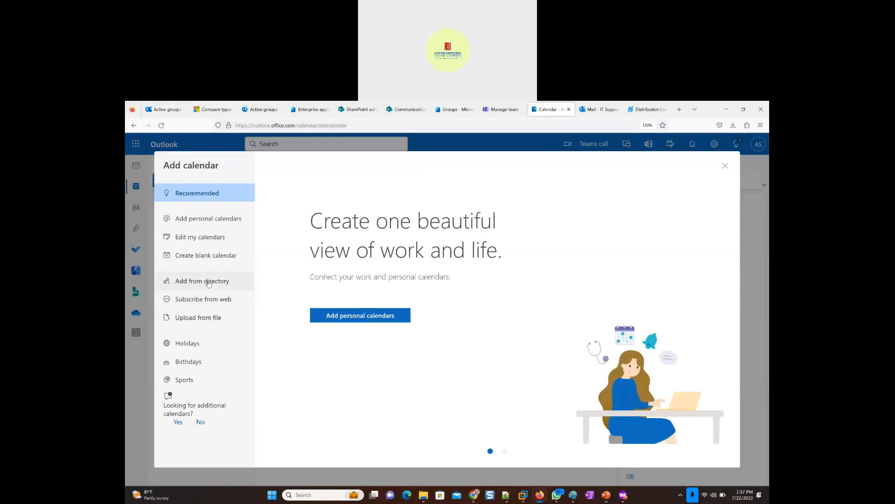
click(208, 282)
click(378, 214)
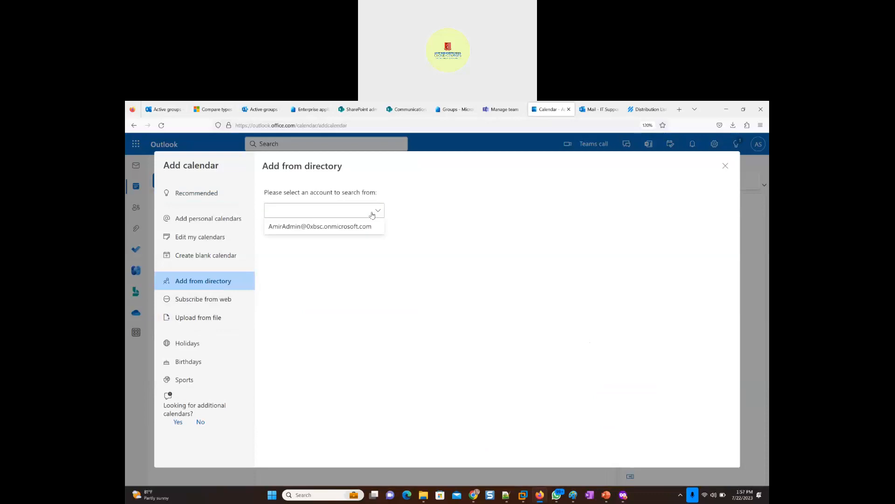
click(345, 228)
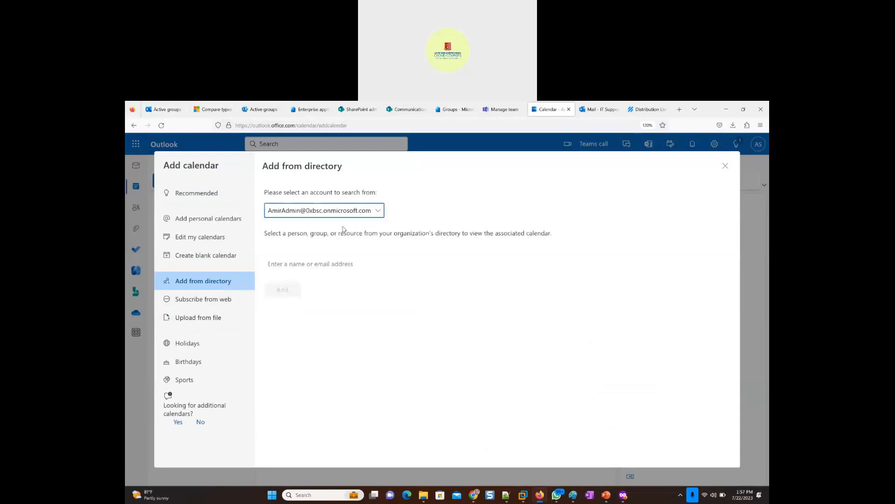
click(307, 262)
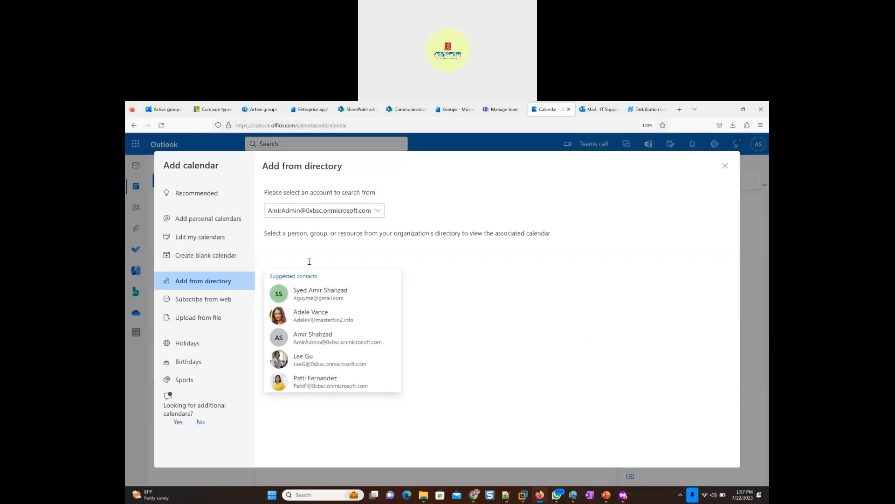
text(meeting)
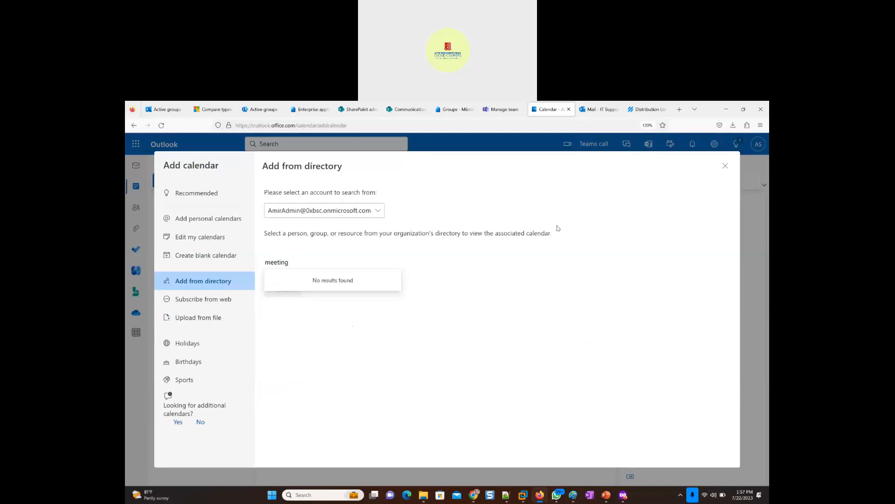
- Open the Meeting_Hall_F7 room mailbox details in the Exchange admin center and copy its email address
click(259, 110)
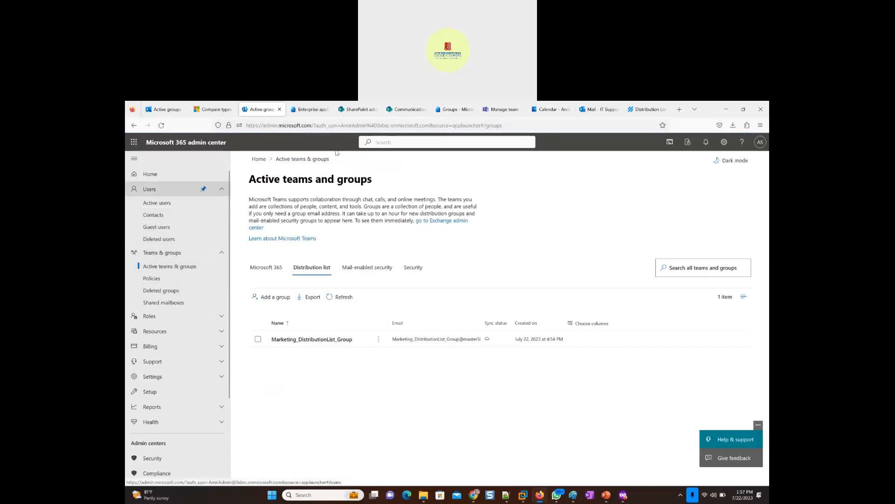
click(164, 111)
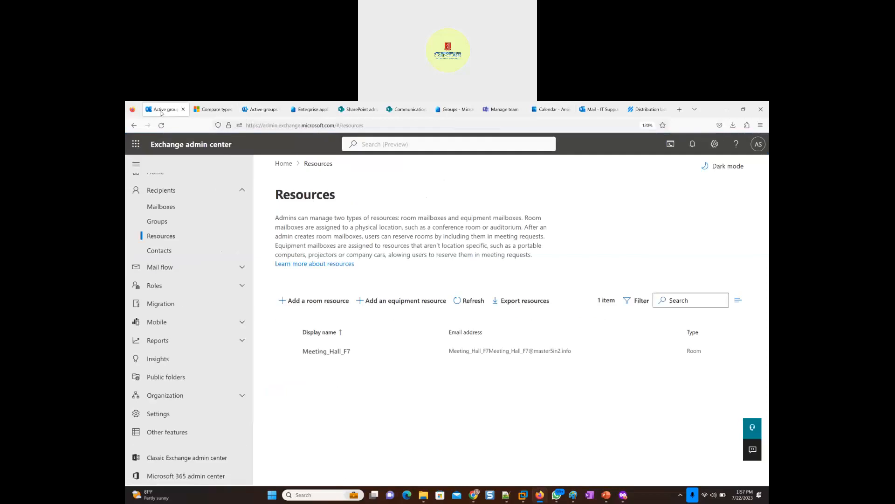
click(325, 353)
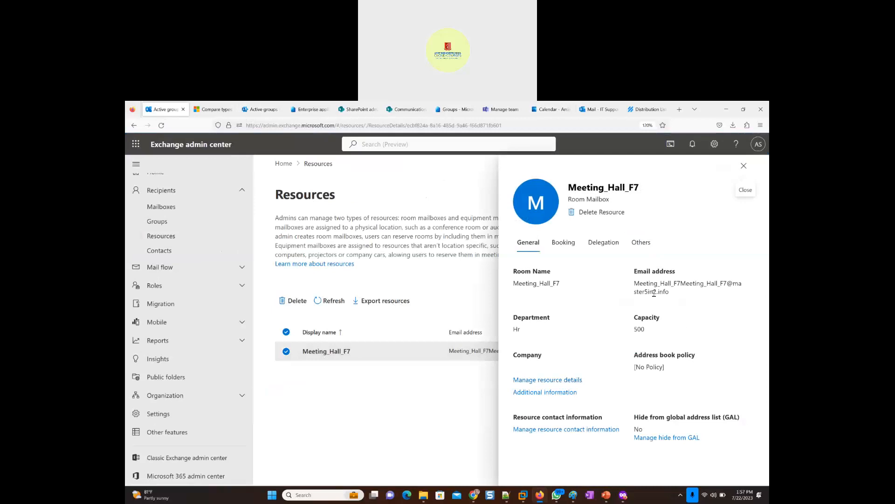
drag(672, 293, 633, 285)
key(ctrl+c)
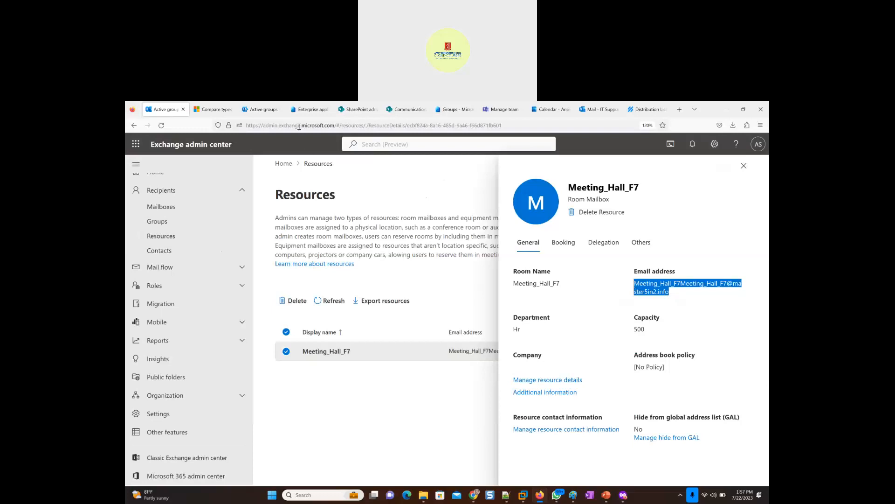
- Replace the Outlook directory search text with the copied meeting hall email address and accept that address
click(549, 110)
click(296, 263)
text(meeting)
key(BackSpace)
mouse_move(289, 261)
mouse_down()
mouse_move(249, 263)
mouse_move(289, 262)
mouse_up()
text(meeting)
key(ctrl+v)
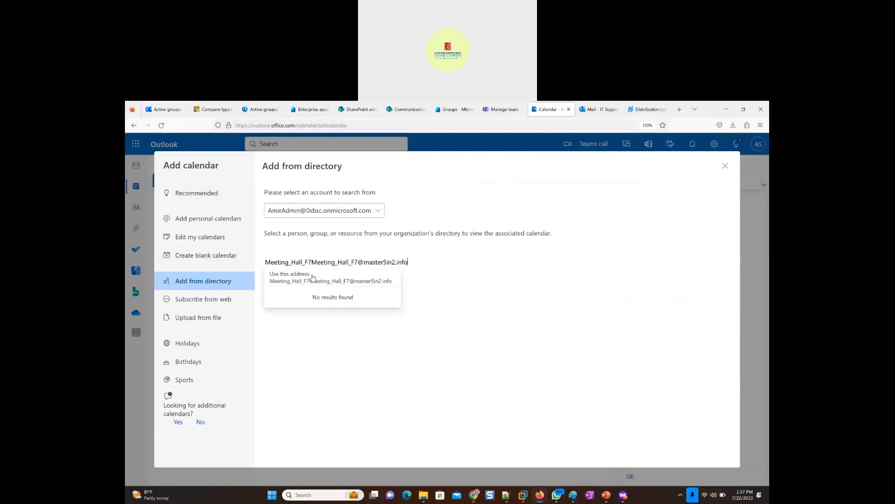
click(324, 282)
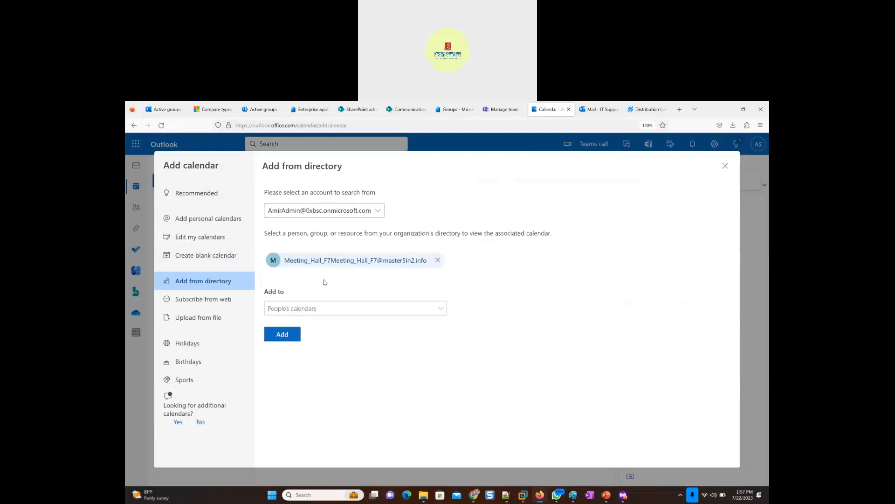
- Add the meeting hall calendar to People's calendars and return to the calendar view
click(335, 312)
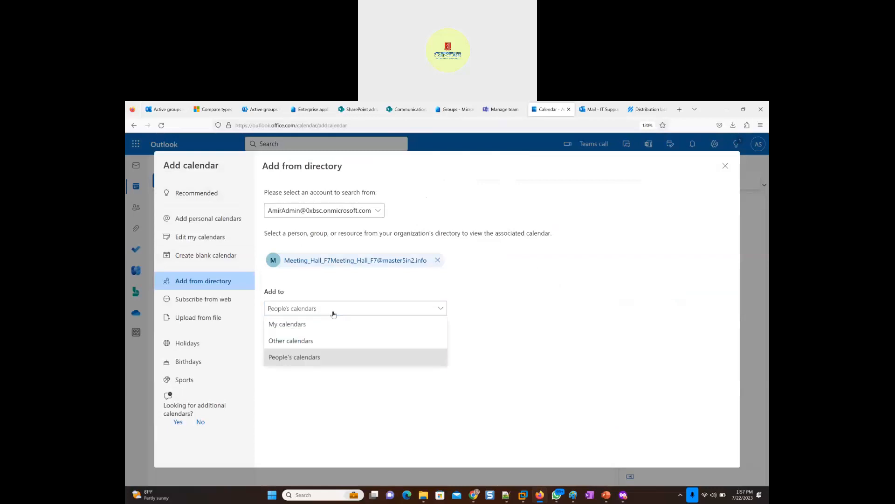
click(294, 356)
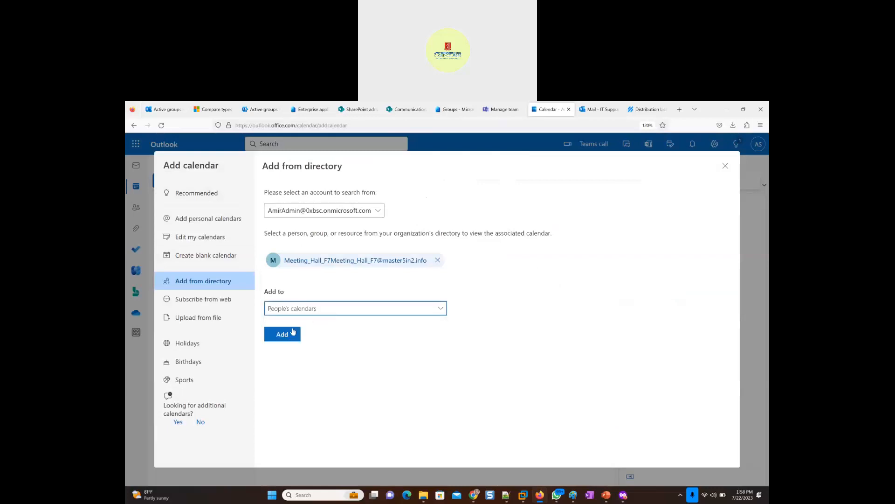
click(282, 334)
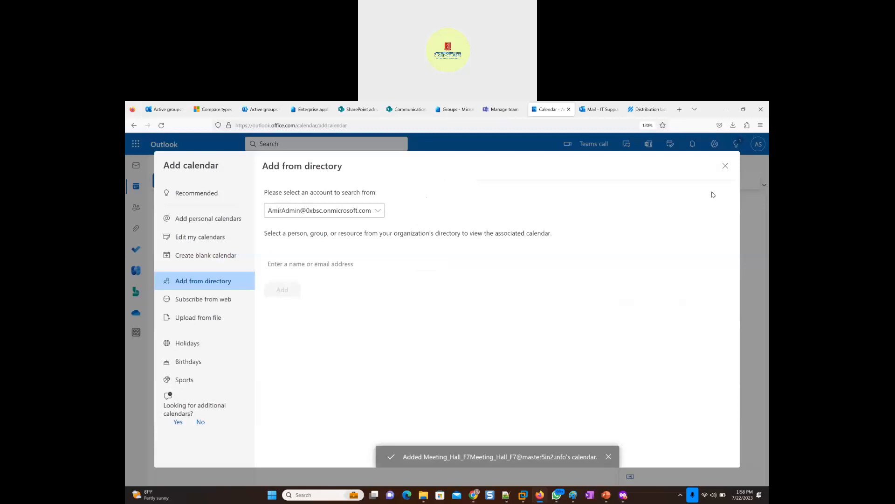
click(726, 166)
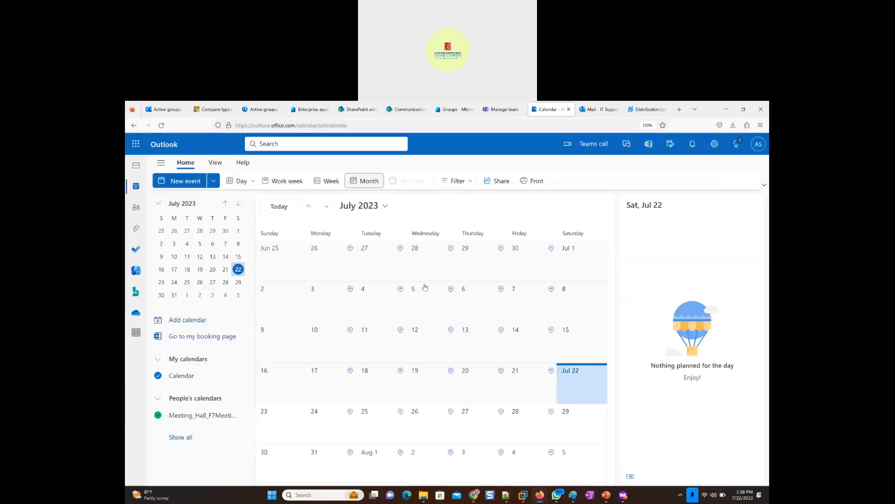
- Hide the Meeting_Hall_F7 calendar, expand the full calendar list, and display the meeting hall calendar again
click(198, 419)
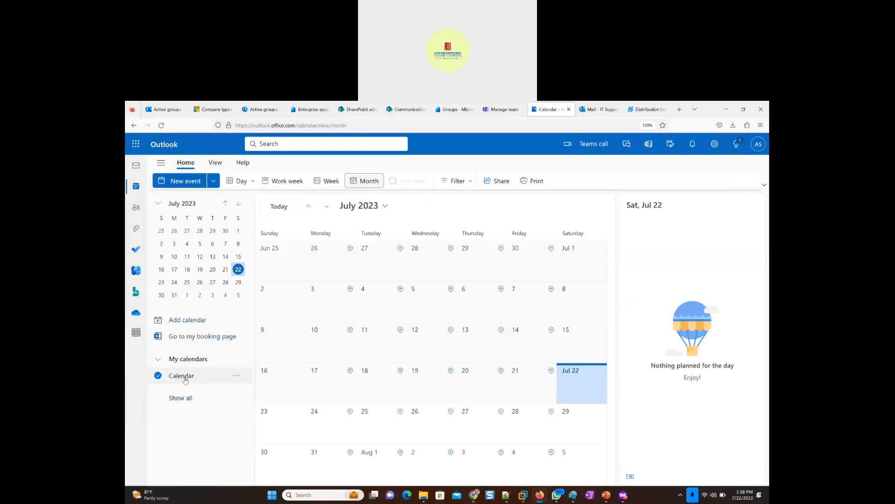
click(157, 359)
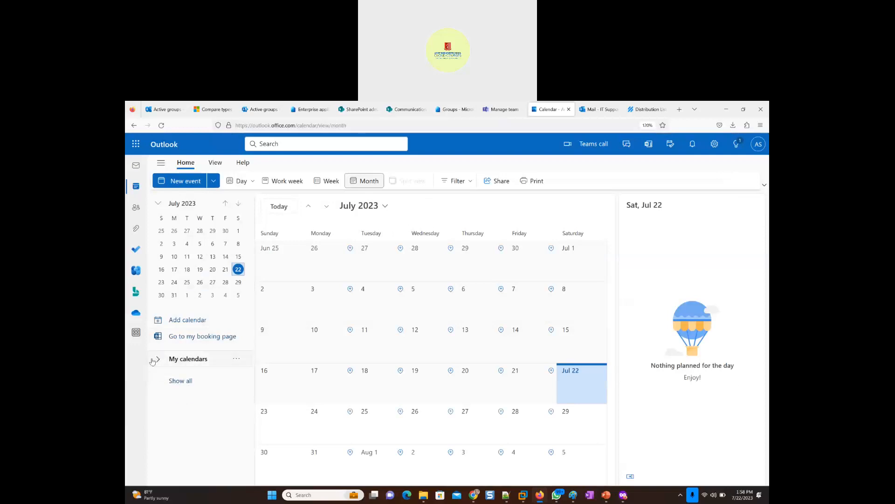
click(157, 359)
click(180, 394)
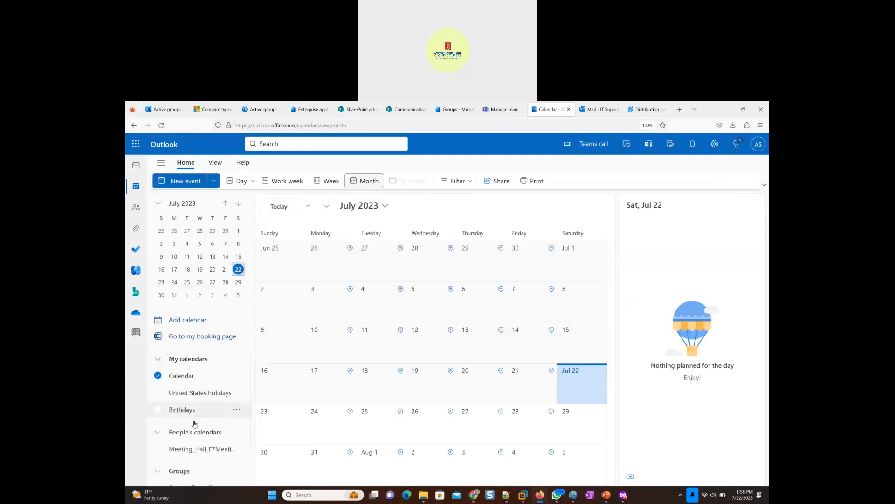
click(158, 449)
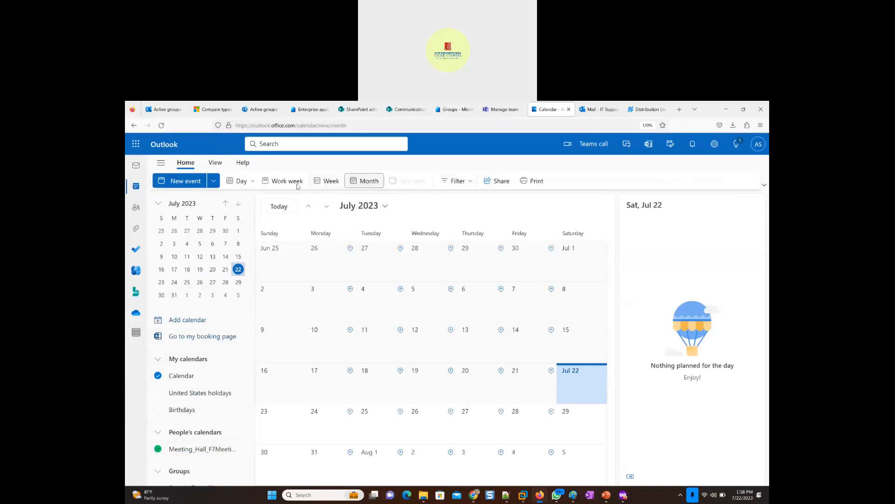
- Switch the calendar to week view and change the Meeting_Hall_F7 calendar's color to orange
click(326, 181)
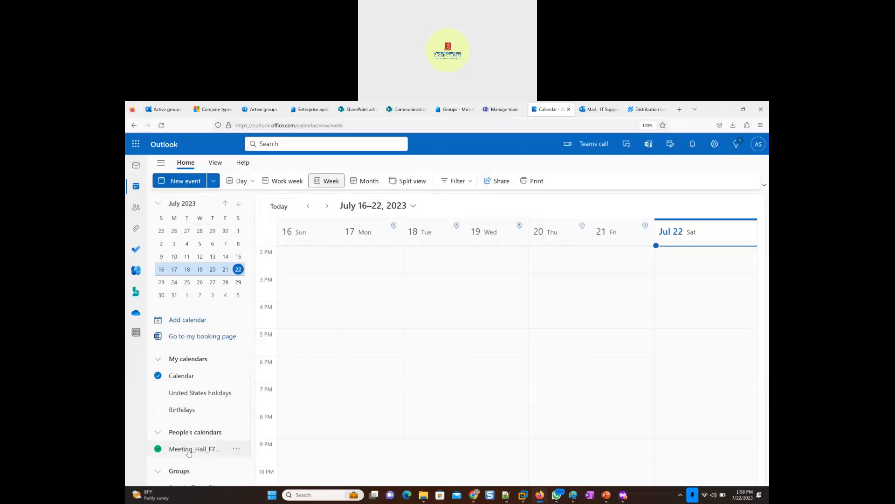
click(235, 450)
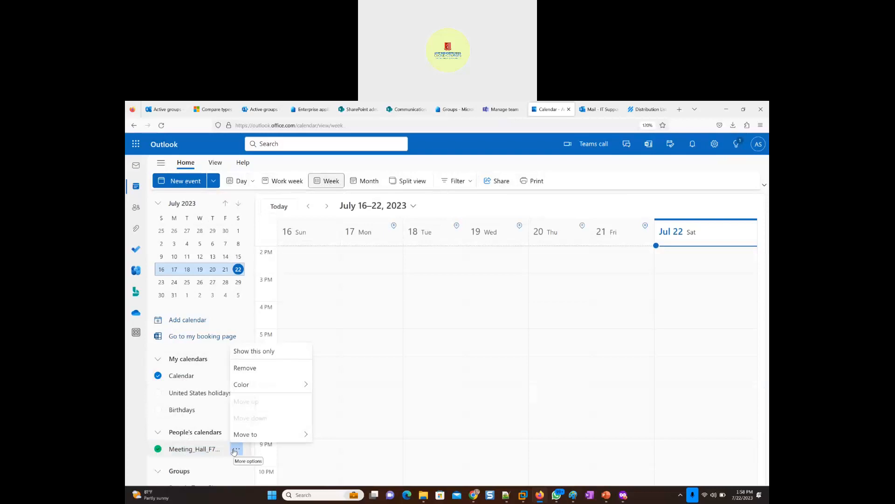
mouse_move(250, 438)
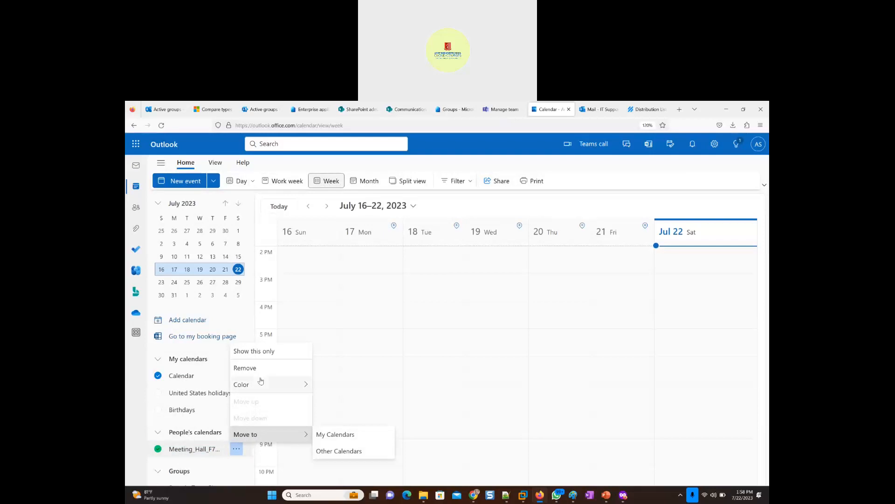
mouse_move(262, 382)
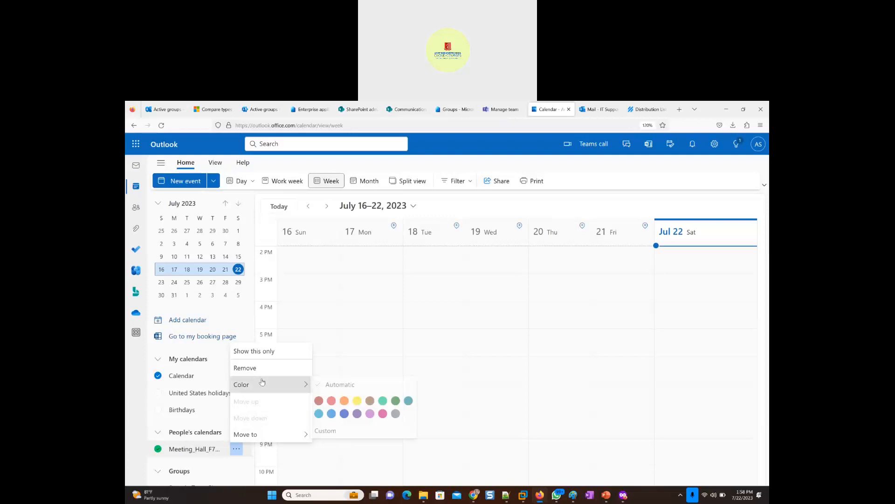
click(346, 401)
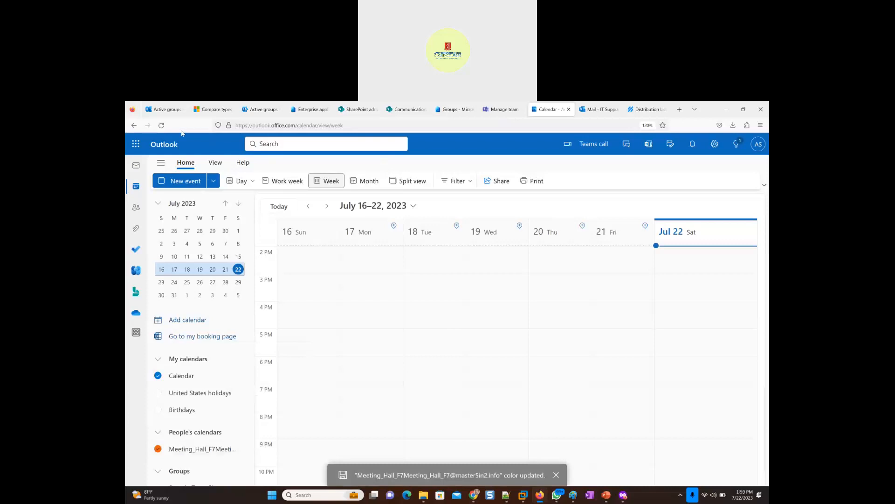
- Reload the Outlook calendar and switch to the Windows 11 x64 virtual machine in VMware Workstation
click(161, 126)
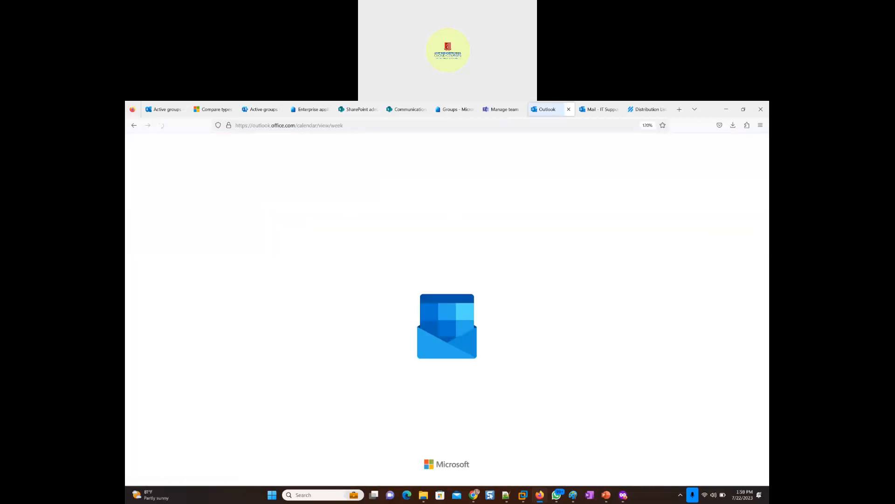
mouse_move(524, 497)
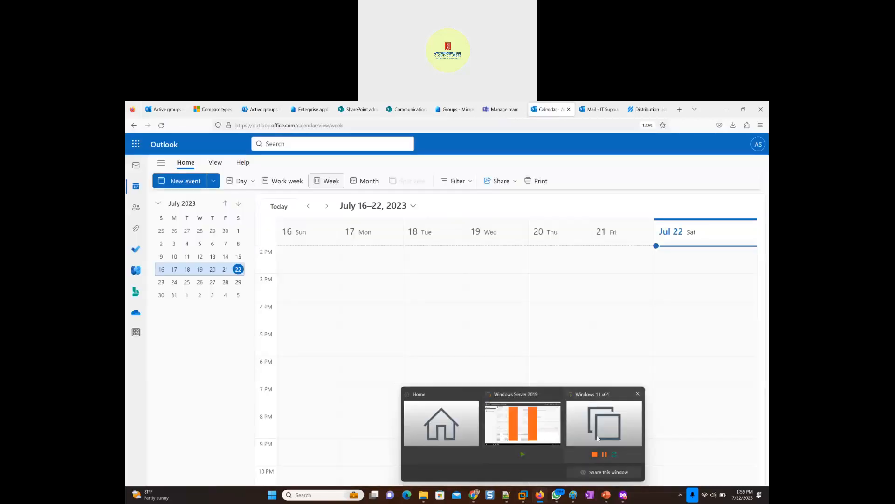
click(599, 438)
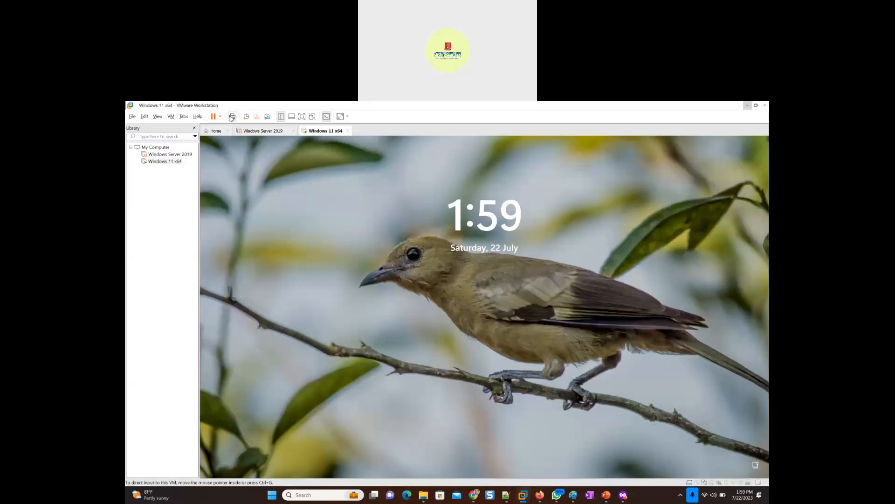
- Unlock the Windows 11 virtual machine by entering the account PIN
click(481, 330)
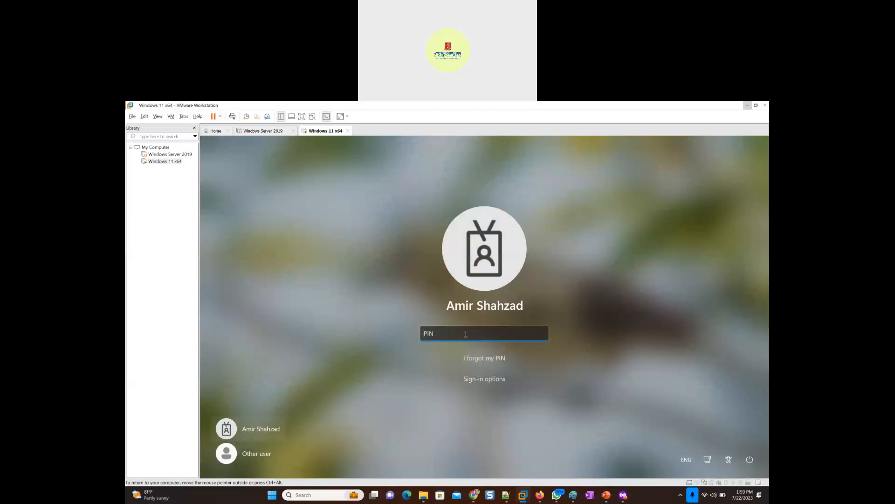
text(1••••••)
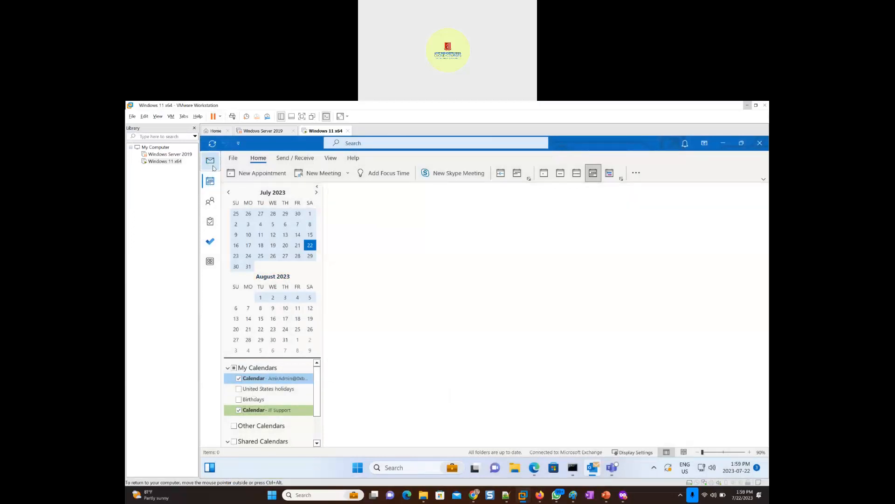
- Add the Meeting_Hall_F7 calendar to the Outlook calendar view by searching the Global Address List for "meeting"
click(209, 164)
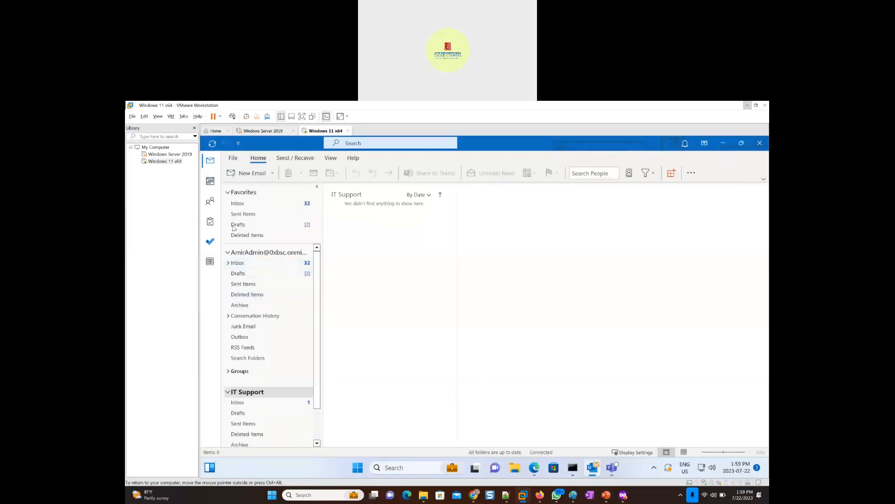
mouse_move(208, 186)
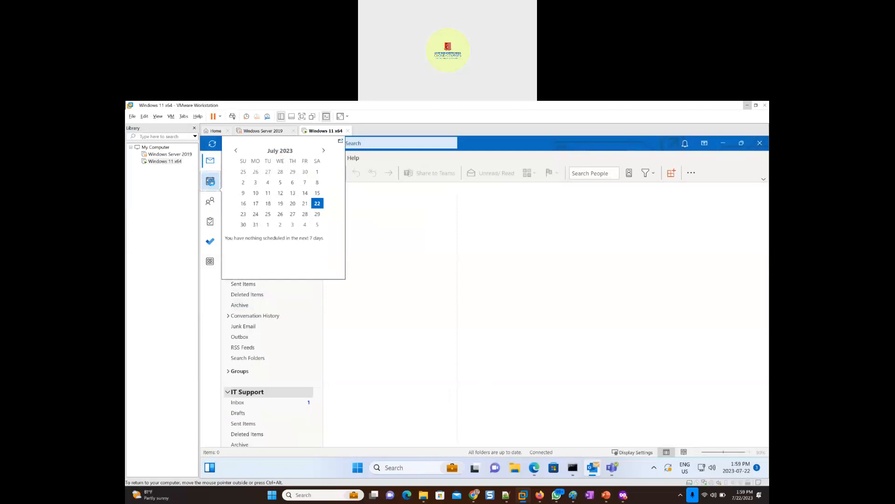
click(212, 182)
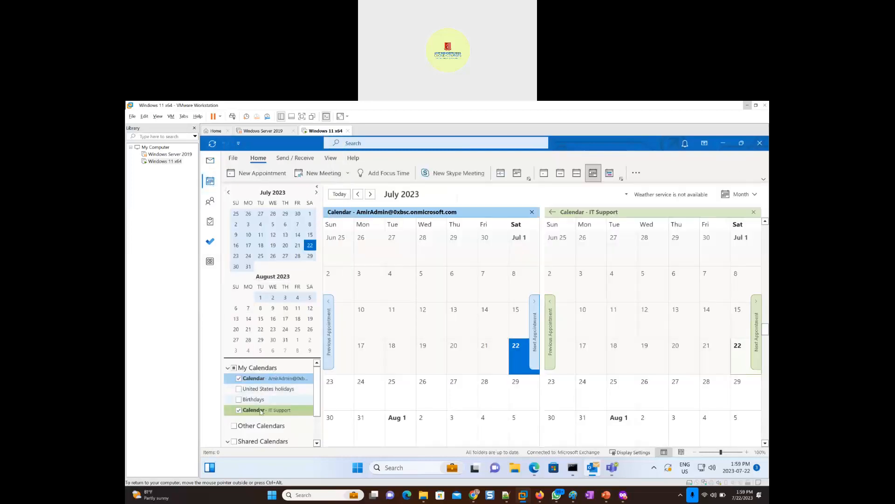
right_click(260, 372)
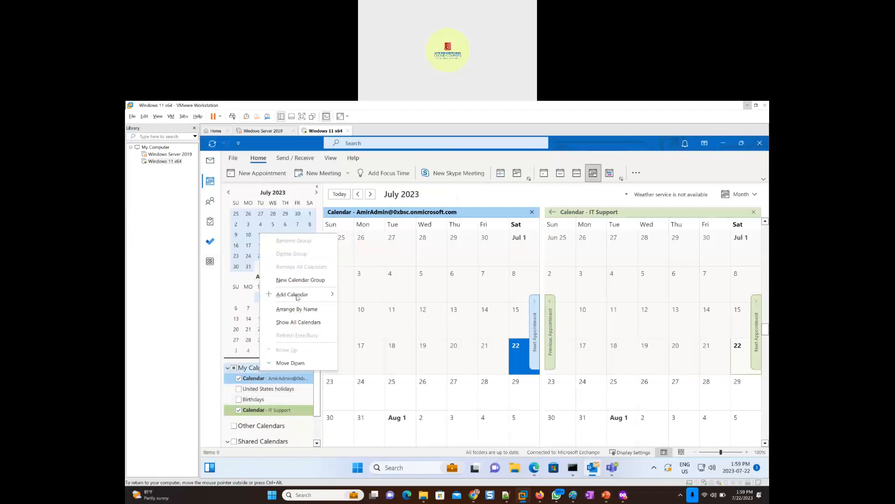
mouse_move(297, 297)
click(368, 296)
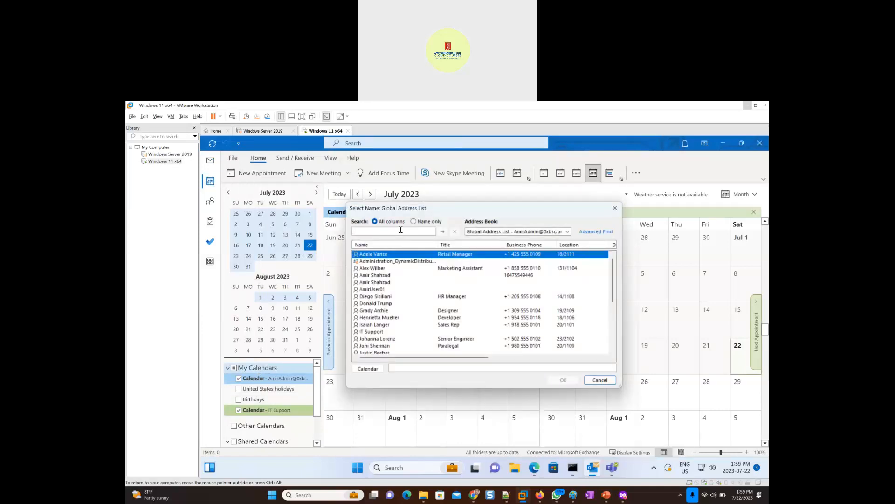
text(meeting)
key(Return)
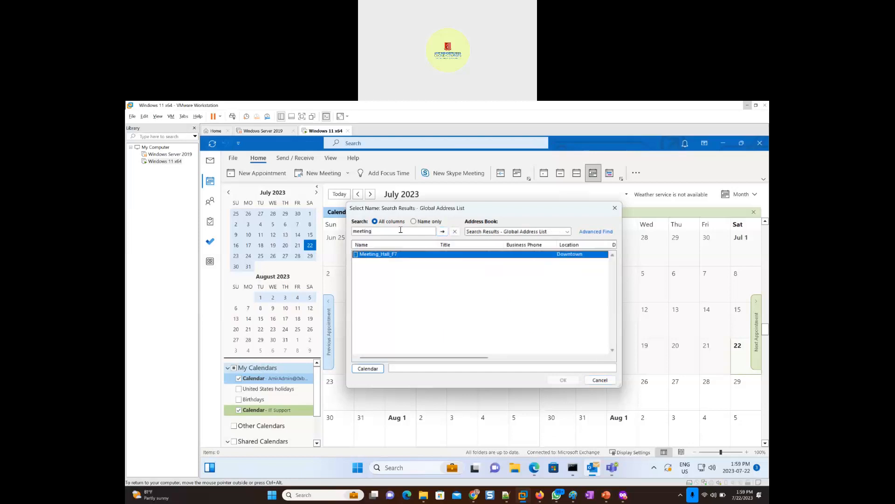
double_click(389, 253)
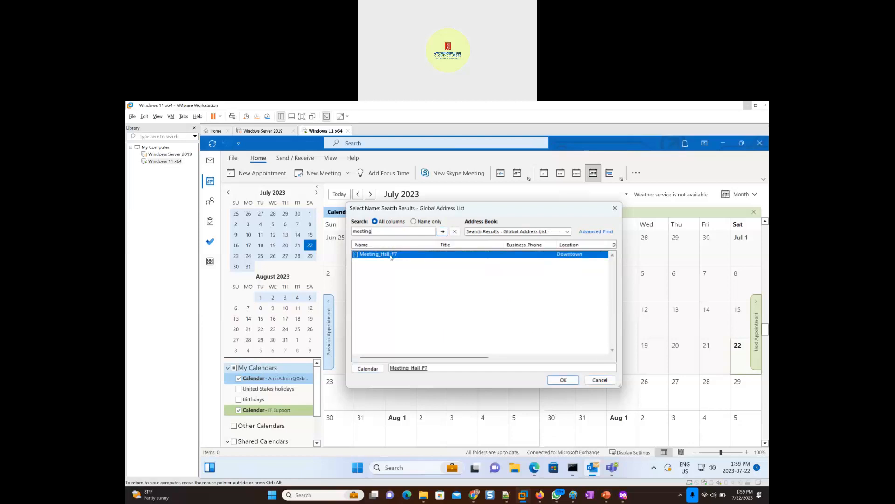
click(562, 380)
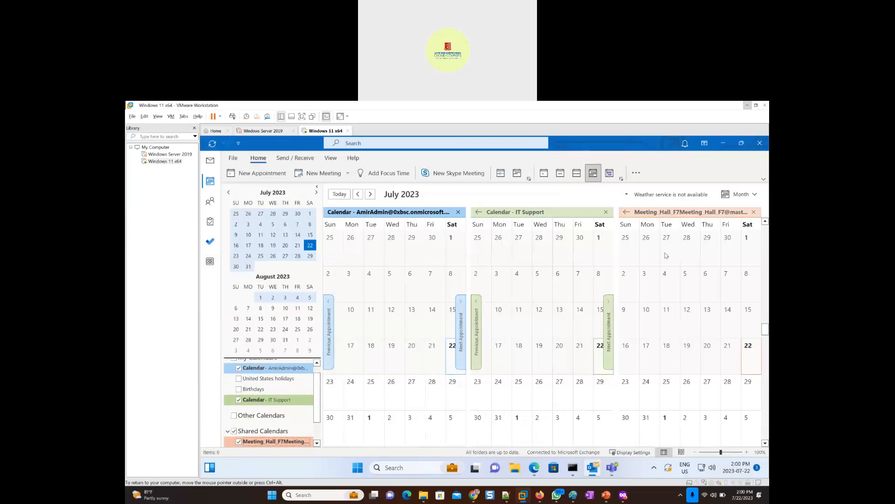
- Hide the IT Support calendar and try to create an entry on July 24 in the Meeting_Hall_F7 calendar
click(605, 213)
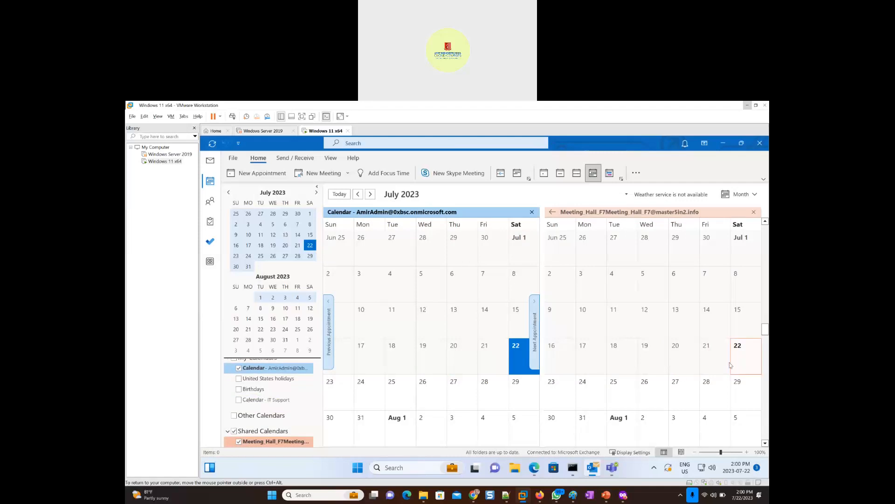
click(591, 393)
double_click(595, 393)
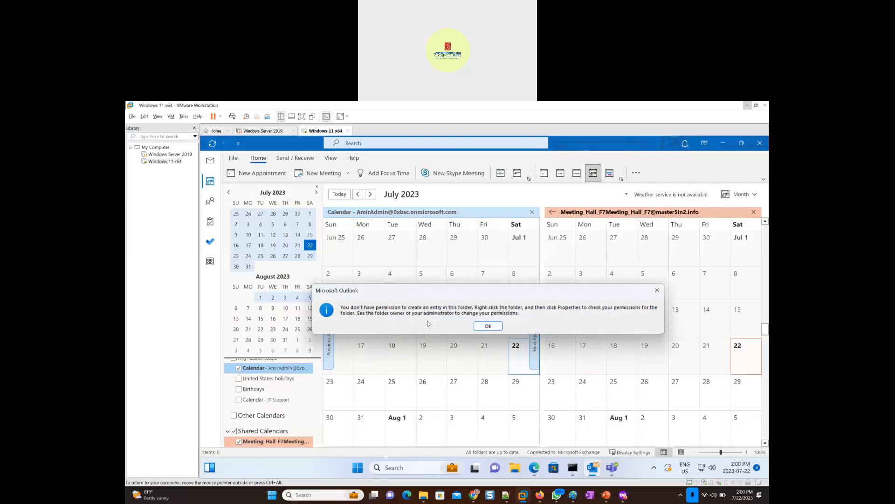
click(488, 327)
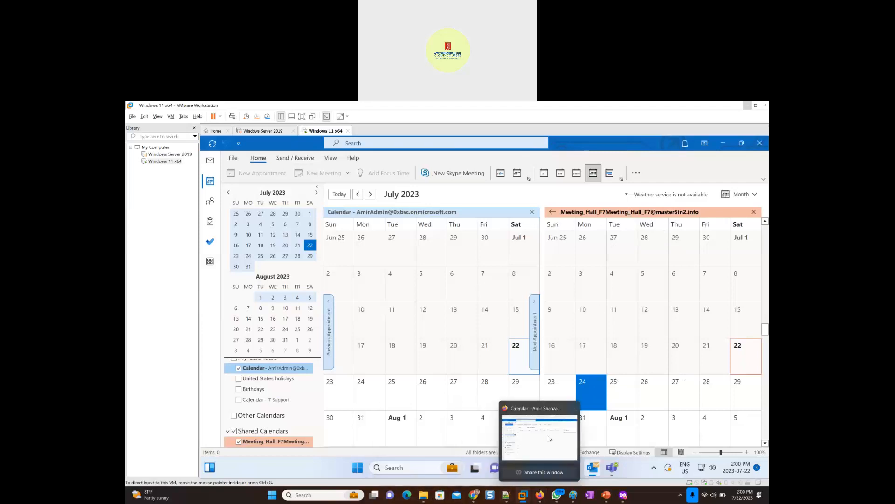
- Switch to the Exchange admin center in the browser and grant the admin account Read and manage (Full Access) permission on Meeting_Hall_F7
click(549, 439)
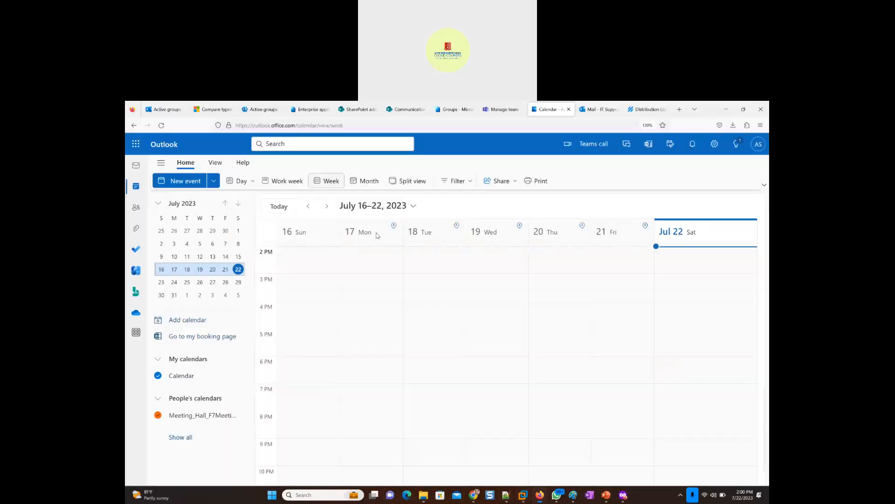
click(162, 112)
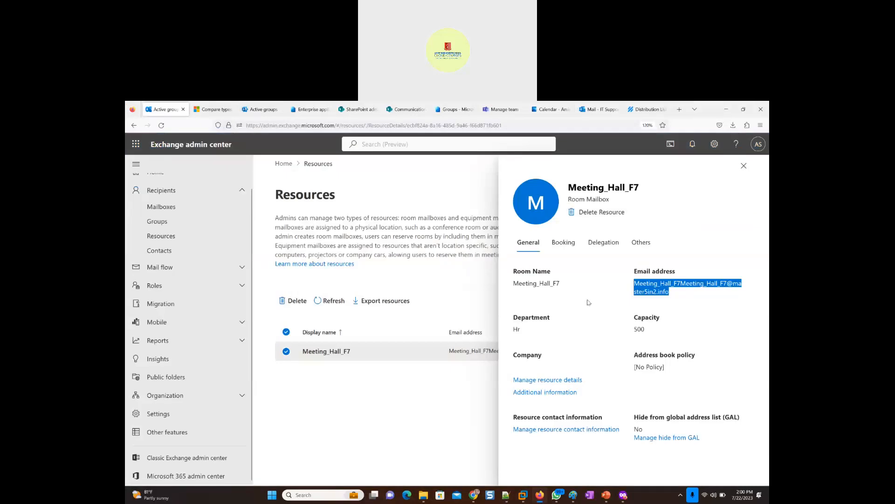
click(604, 244)
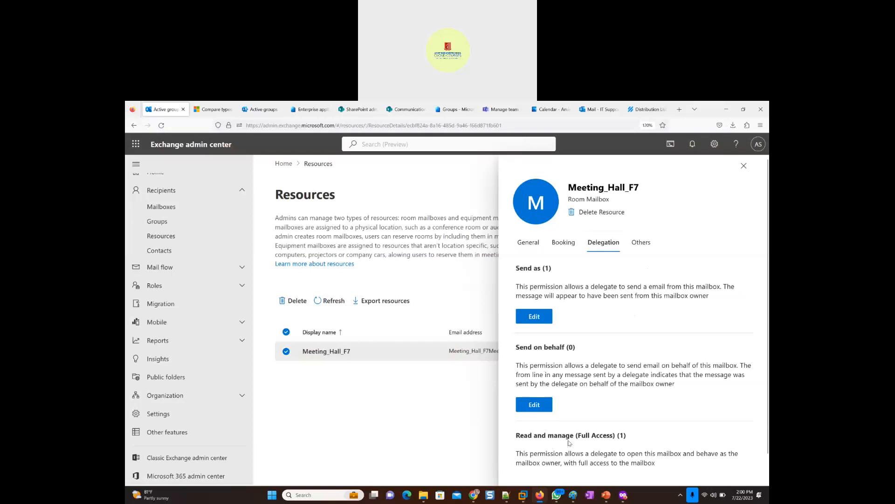
scroll(570, 435, down, 1)
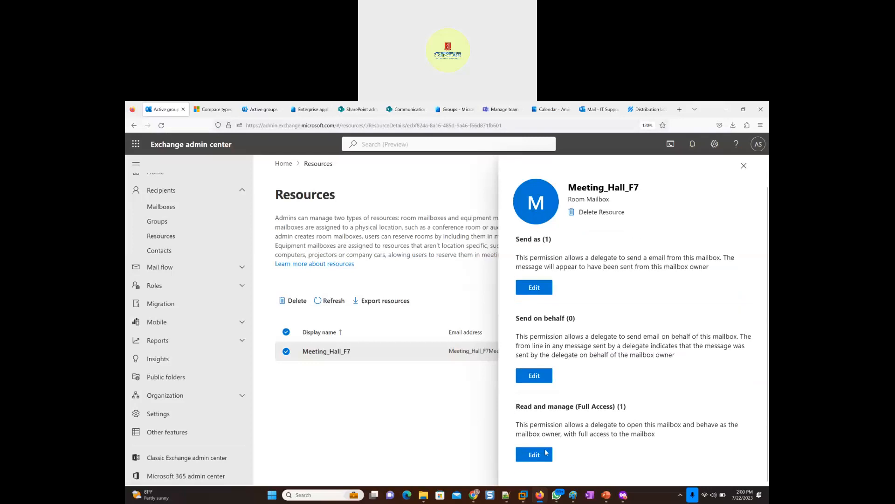
click(534, 458)
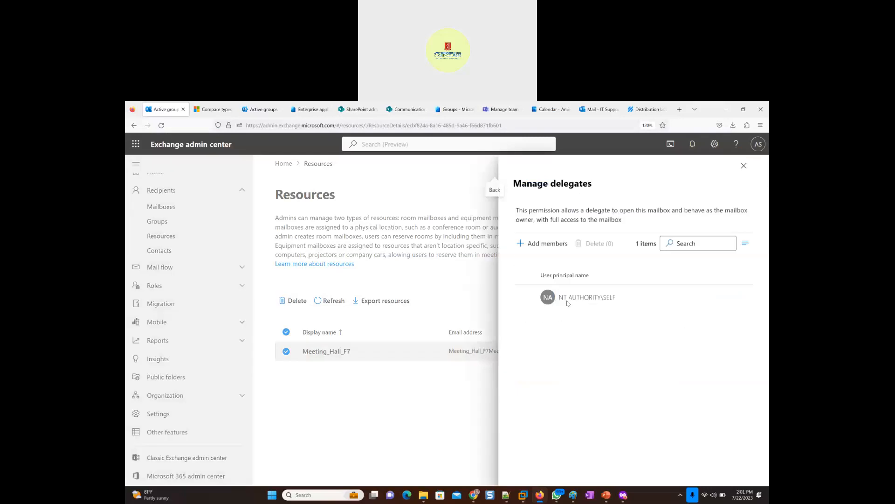
click(542, 244)
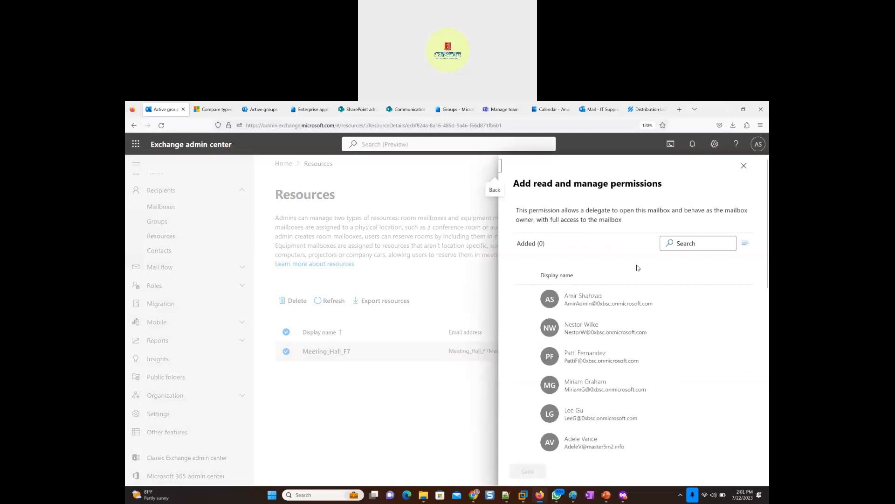
click(522, 297)
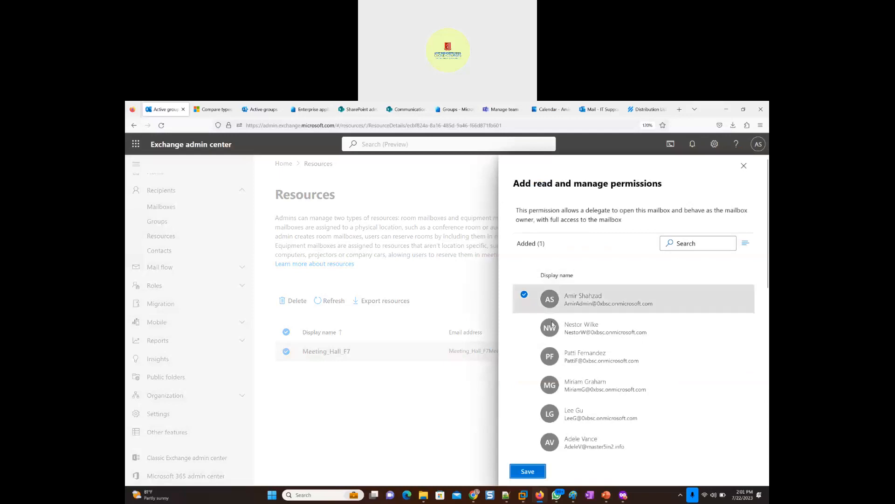
click(526, 473)
click(527, 472)
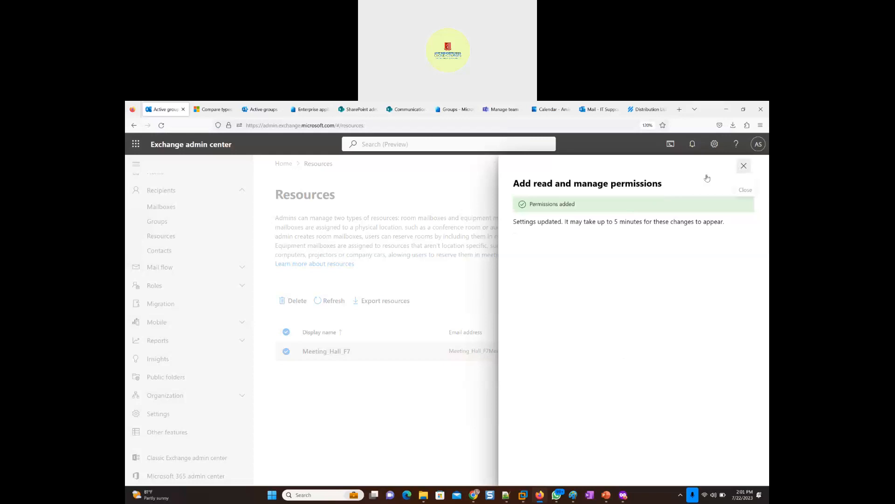
click(742, 167)
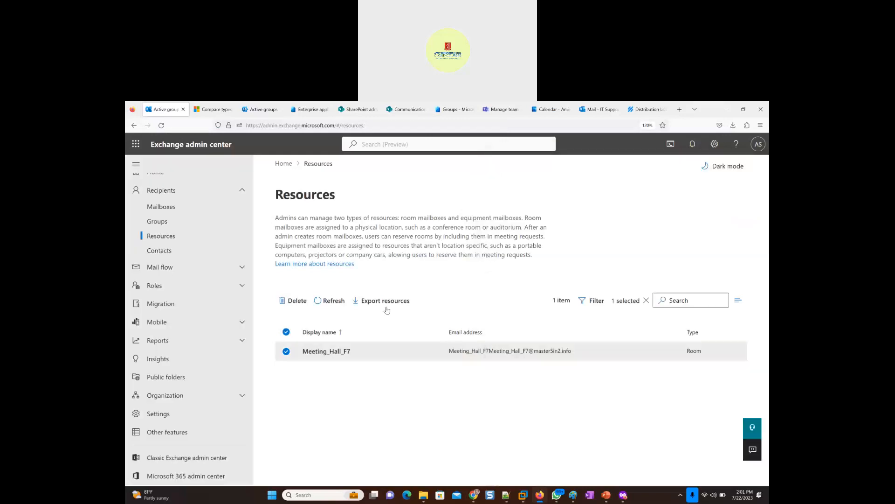
- Assign the admin user as the delegate who accepts or declines Meeting_Hall_F7 booking requests, save, and reopen the room's booking settings
click(345, 354)
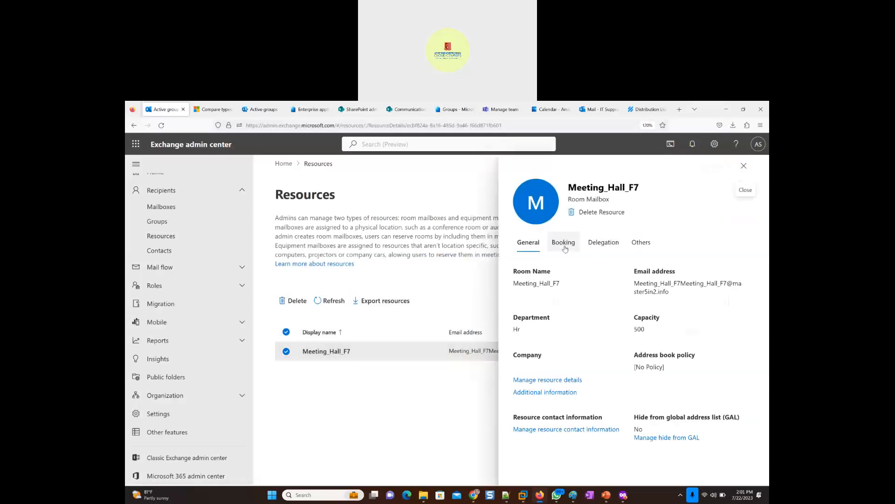
click(565, 246)
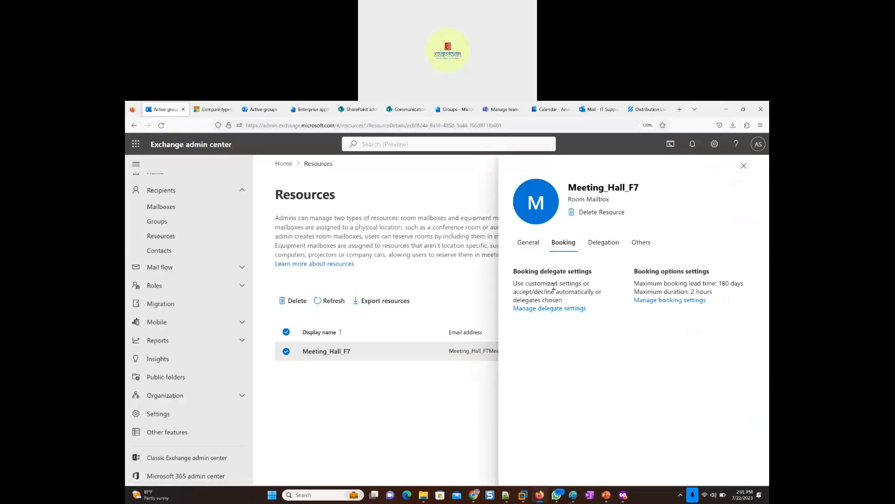
click(547, 309)
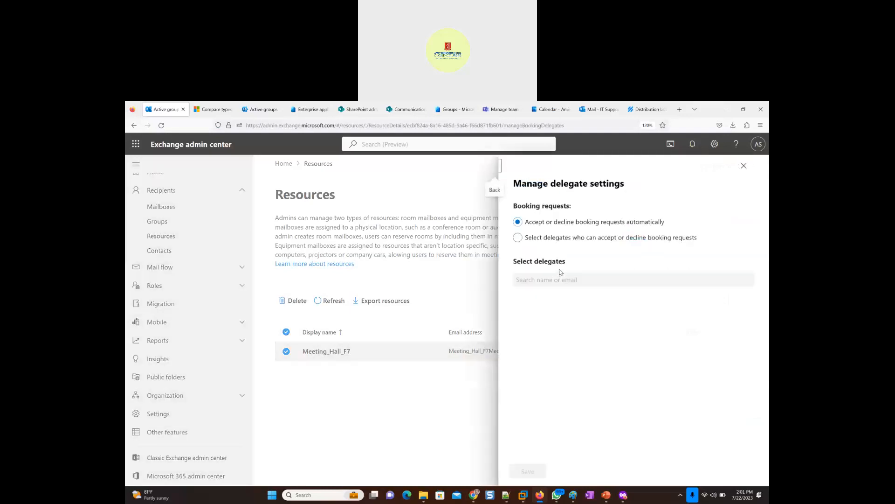
click(537, 239)
click(539, 279)
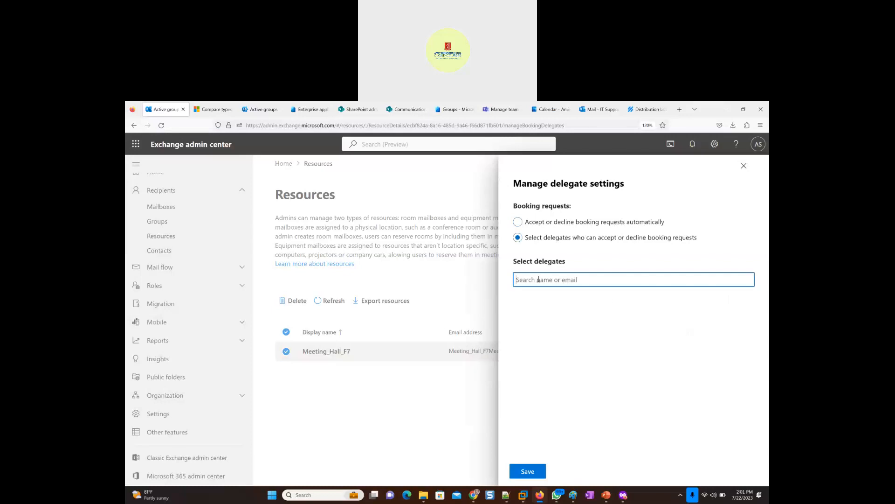
text(amira)
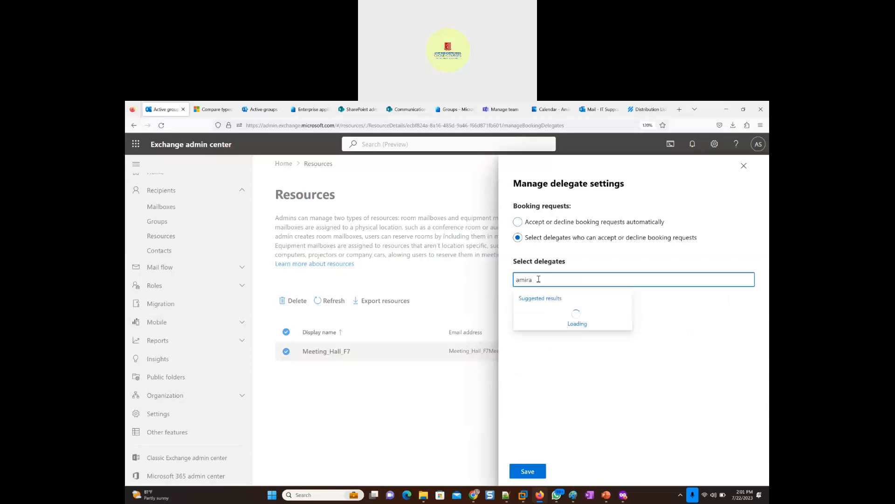
click(563, 319)
click(529, 472)
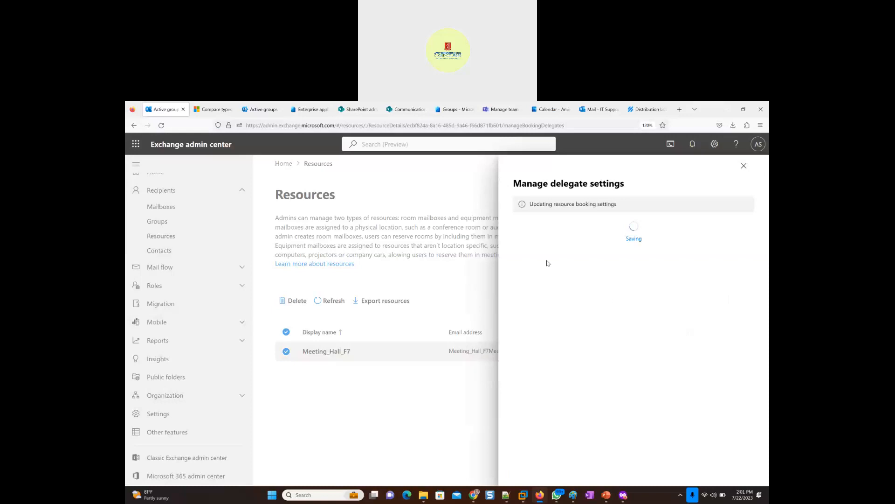
click(744, 166)
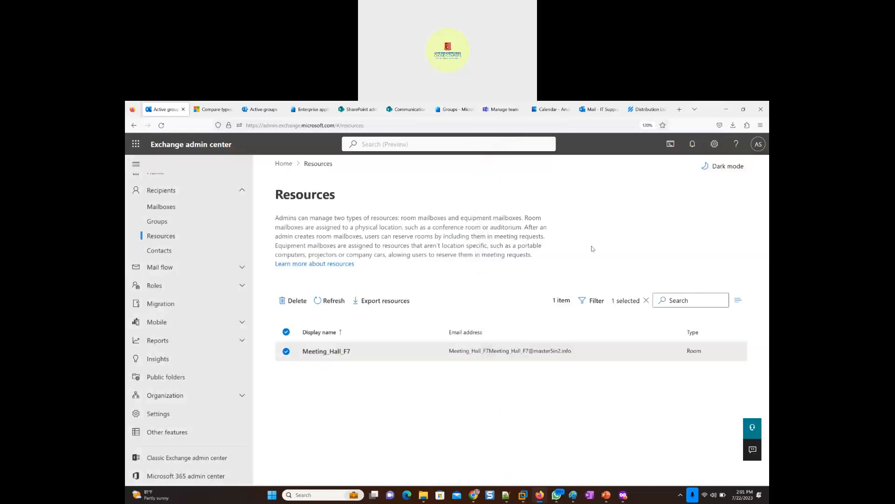
click(333, 352)
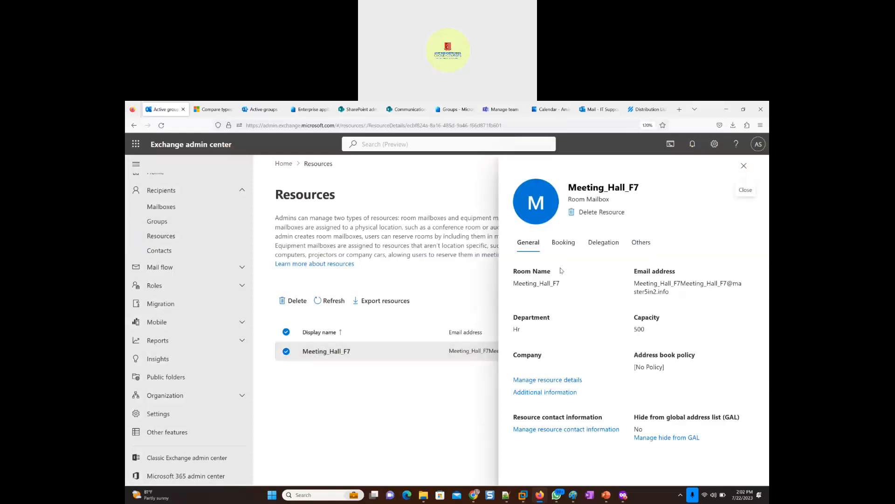
click(563, 245)
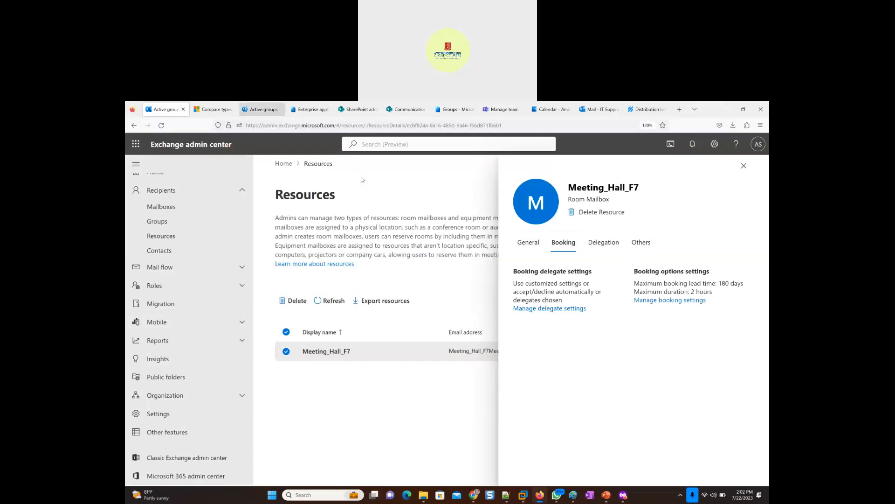
- Switch to the Windows 11 x64 virtual machine and show the Favorites Inbox in Outlook mail
mouse_move(523, 495)
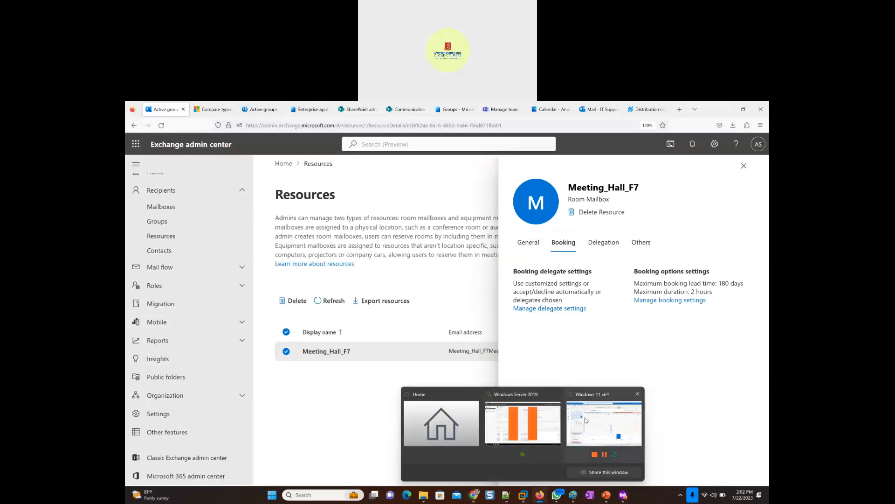
click(616, 425)
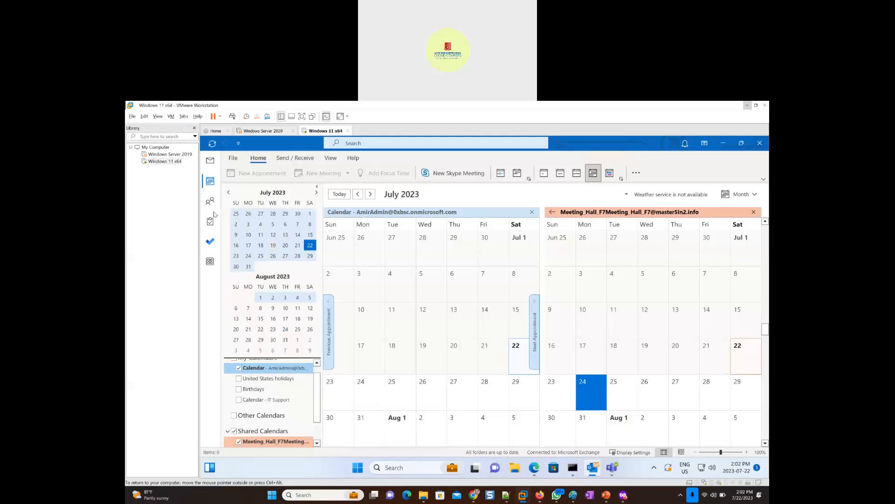
click(210, 161)
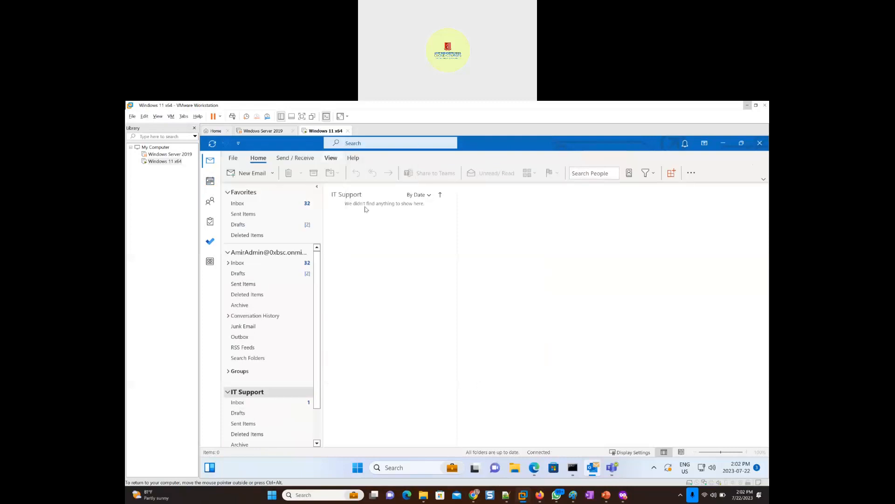
click(260, 206)
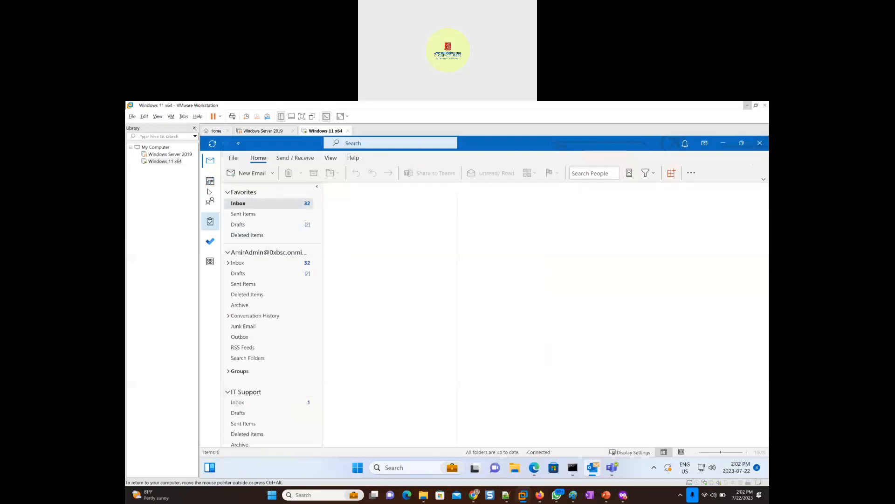
- Show the Outlook calendar with the shared Meeting_Hall_F7 calendar in the calendar list
mouse_move(211, 185)
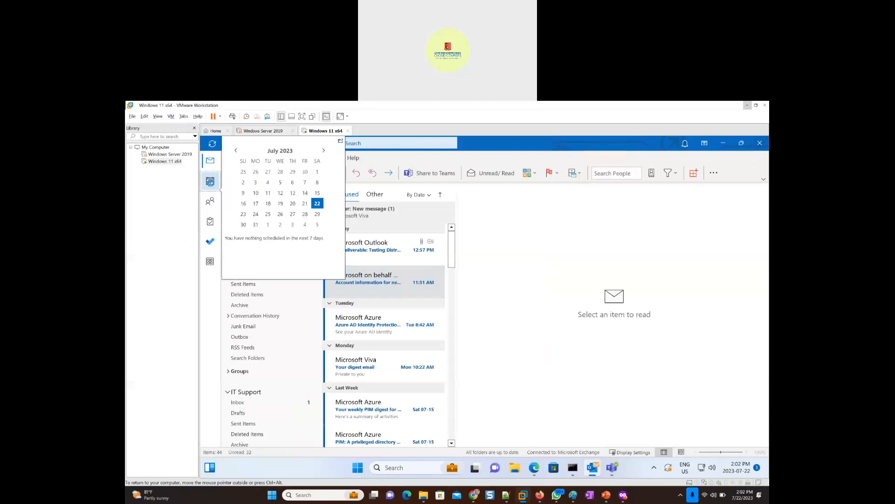
click(211, 185)
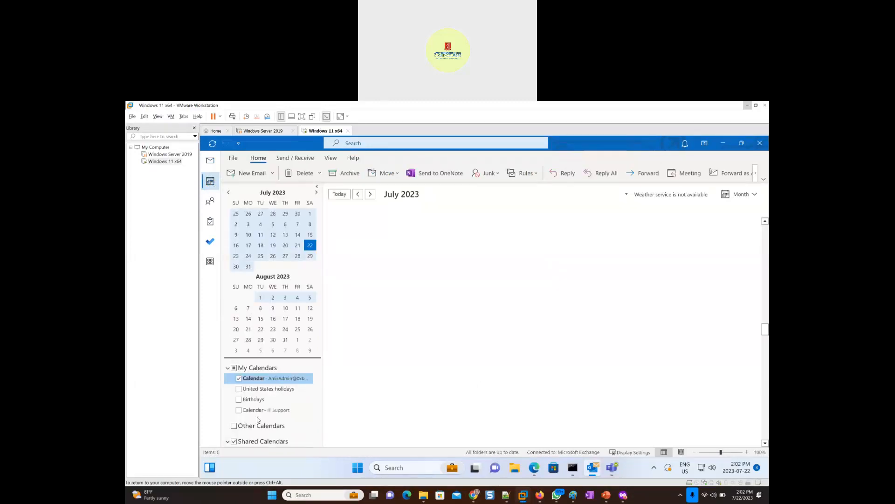
scroll(259, 405, down, 3)
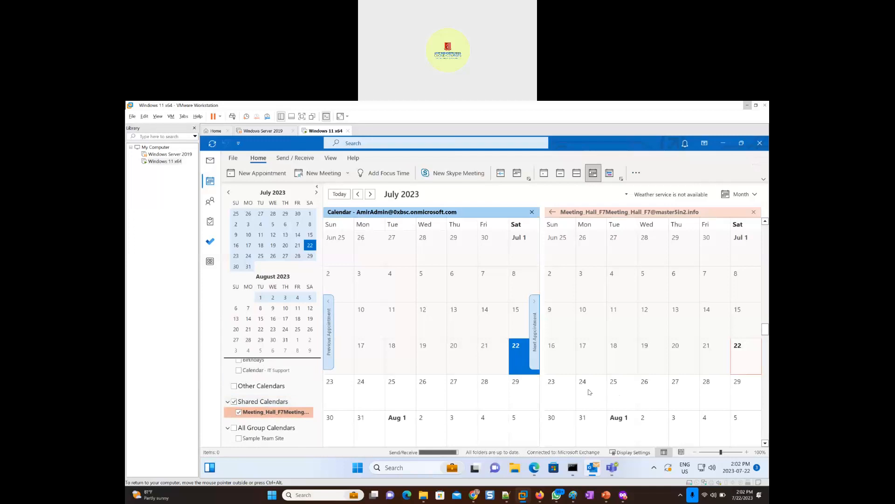
- Try to create an entry directly on July 24 in the Meeting_Hall_F7 calendar and dismiss the resulting messages
double_click(589, 391)
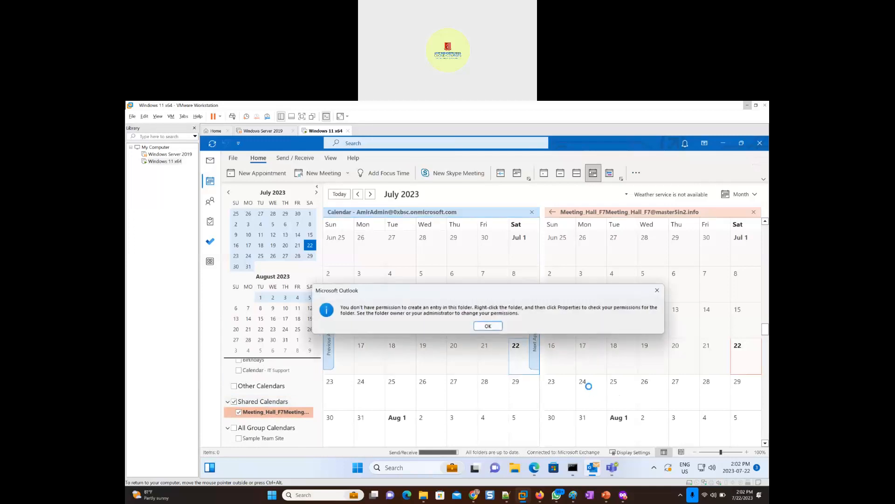
click(488, 326)
double_click(588, 391)
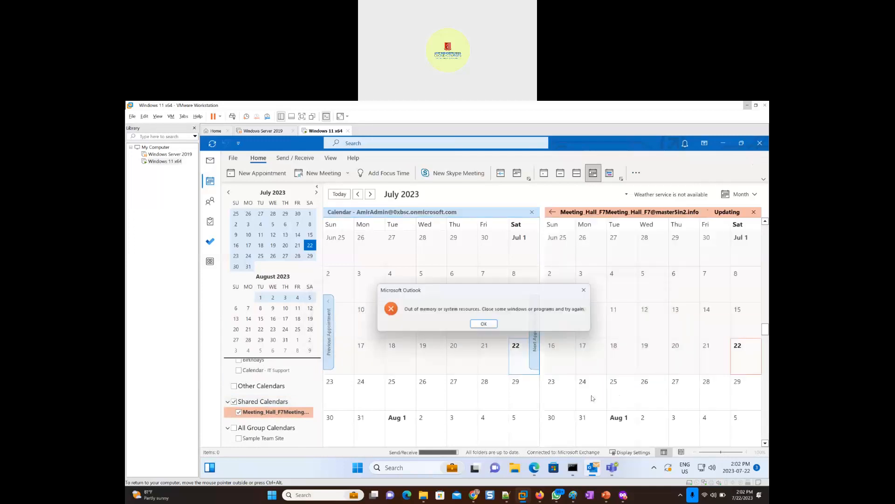
click(488, 327)
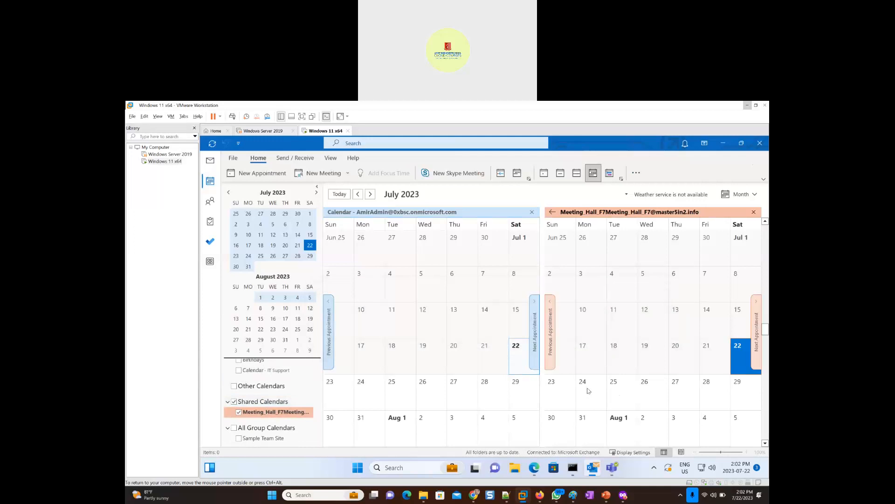
- Create and save a new appointment titled Office Party on July 24 in the Meeting_Hall_F7 calendar, with the location In Office
right_click(588, 390)
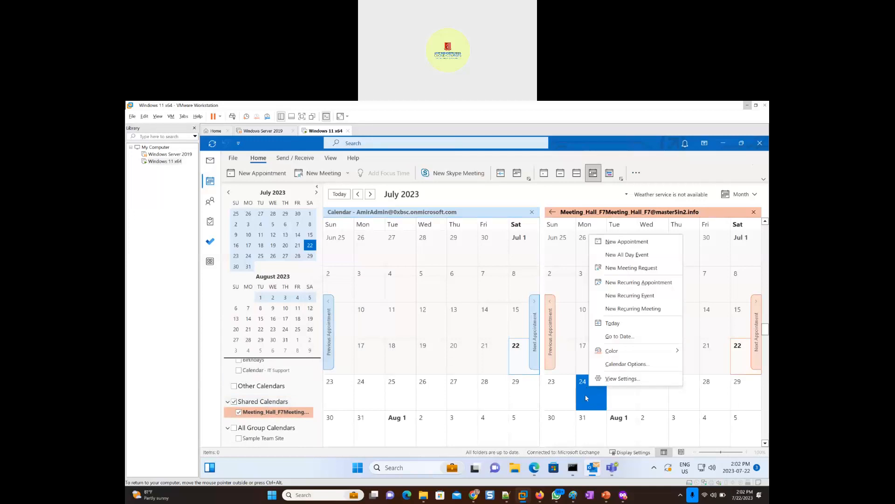
click(637, 242)
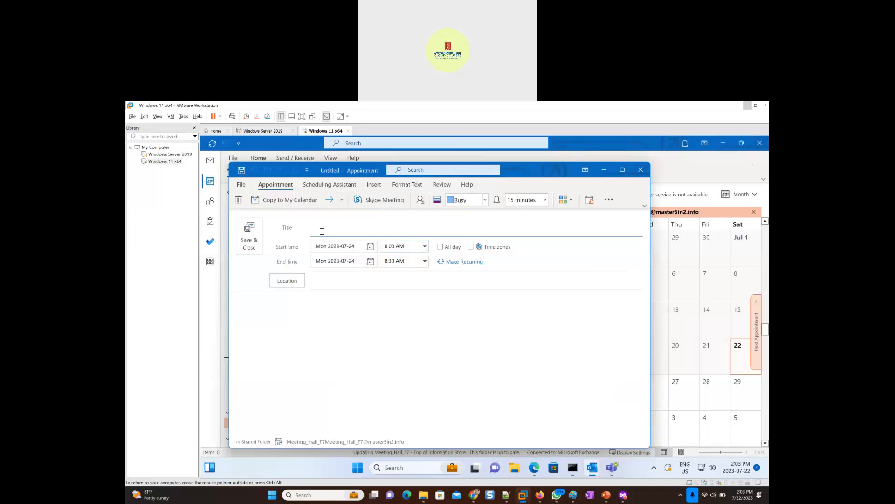
text(Office Party)
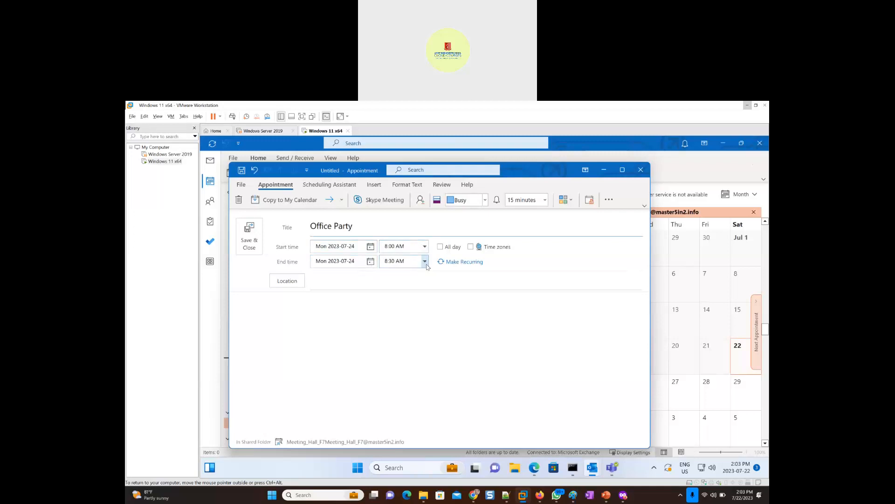
click(333, 282)
text(In O)
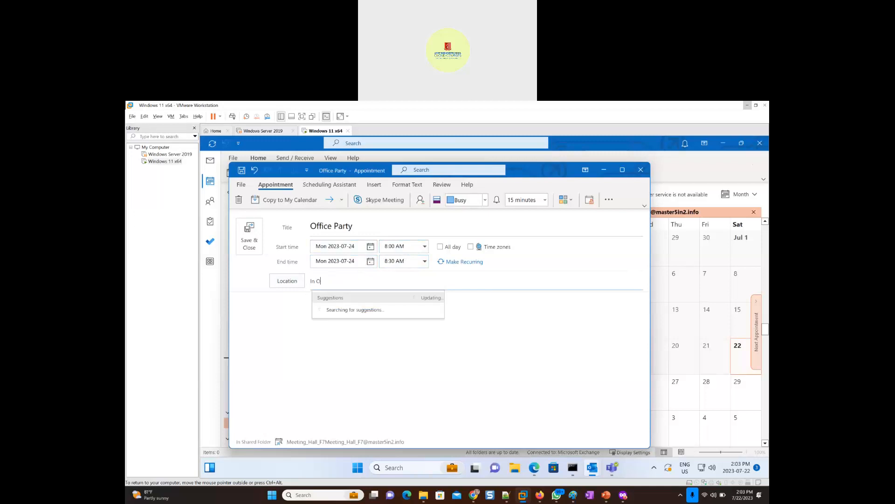
text(ffice)
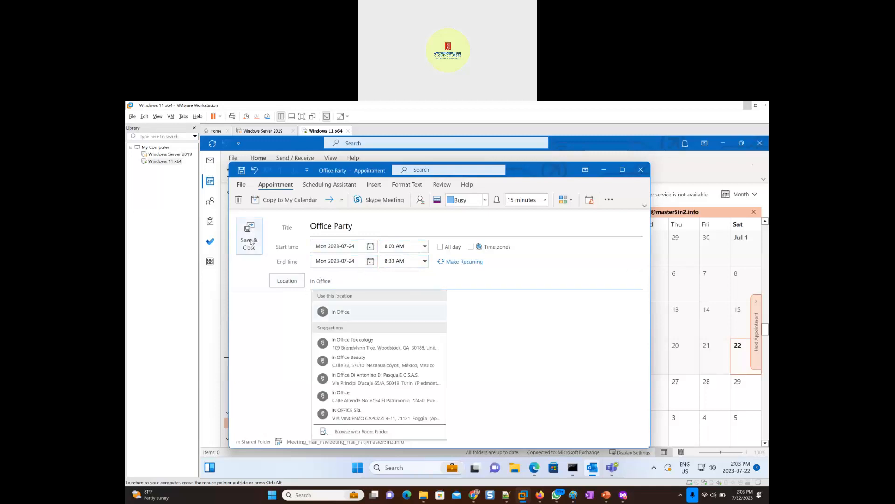
click(251, 241)
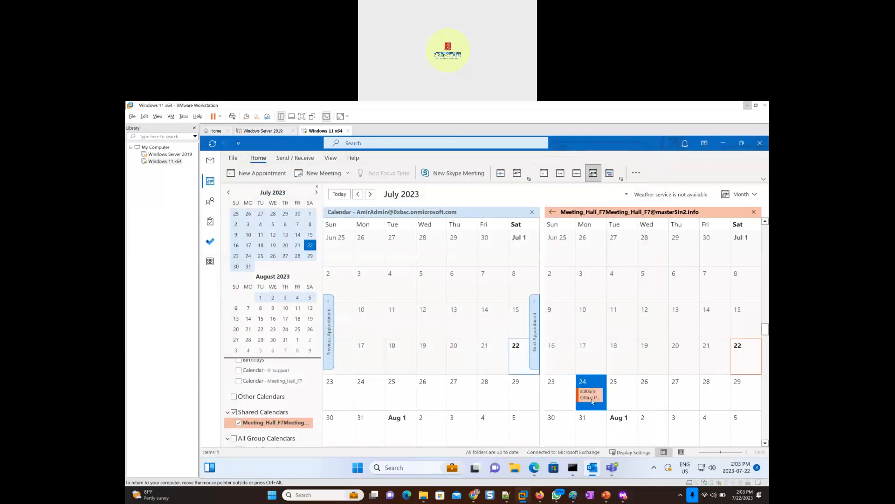
- Examine the Office Party appointment's details and the options available for July 24 in the Meeting_Hall_F7 calendar
mouse_move(589, 398)
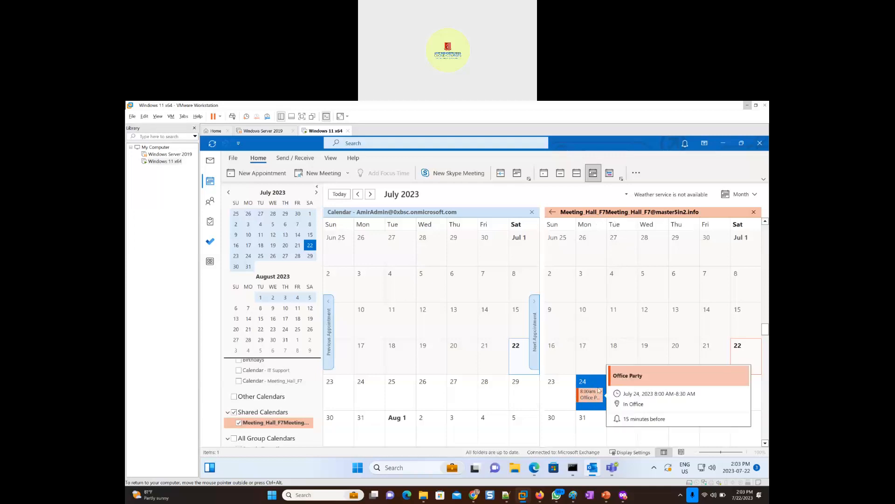
right_click(593, 385)
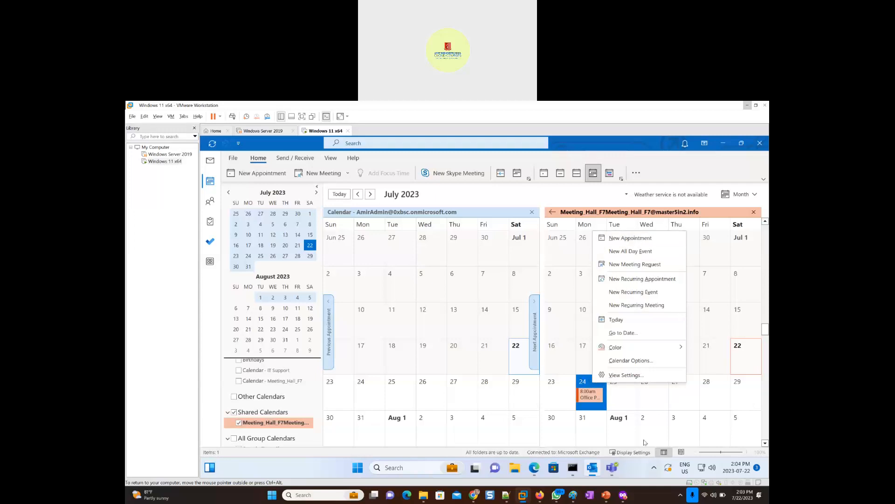
click(692, 407)
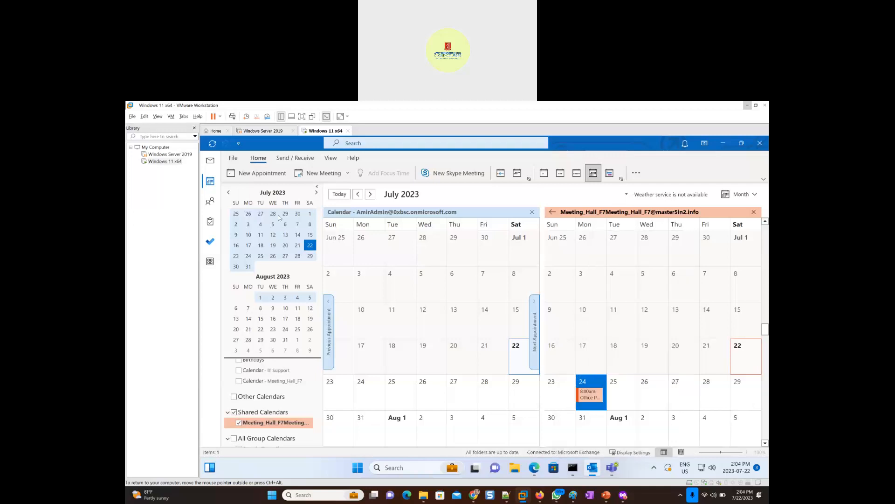
- Switch to the Exchange admin center in the browser and close the Meeting_Hall_F7 settings to show the Resources list
click(751, 108)
click(745, 169)
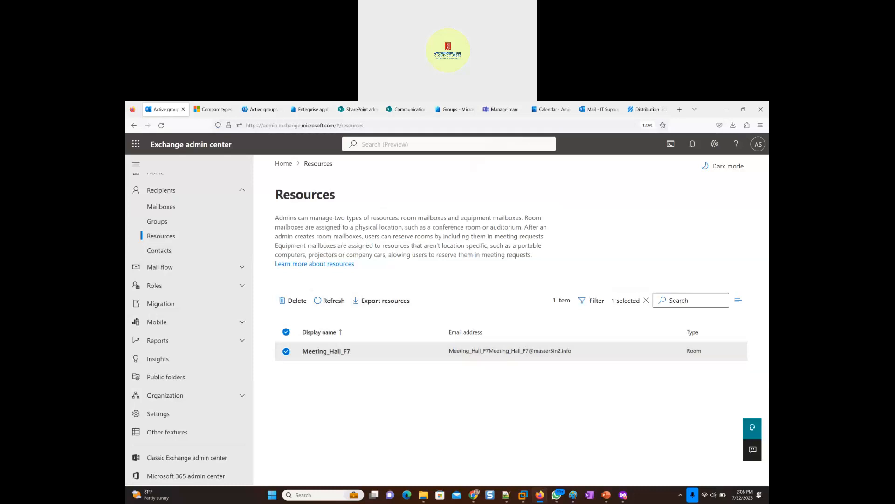
- Review the Meeting_Hall_F7 calendar in the Windows 11 x64 virtual machine and return to the Exchange admin center
mouse_move(522, 499)
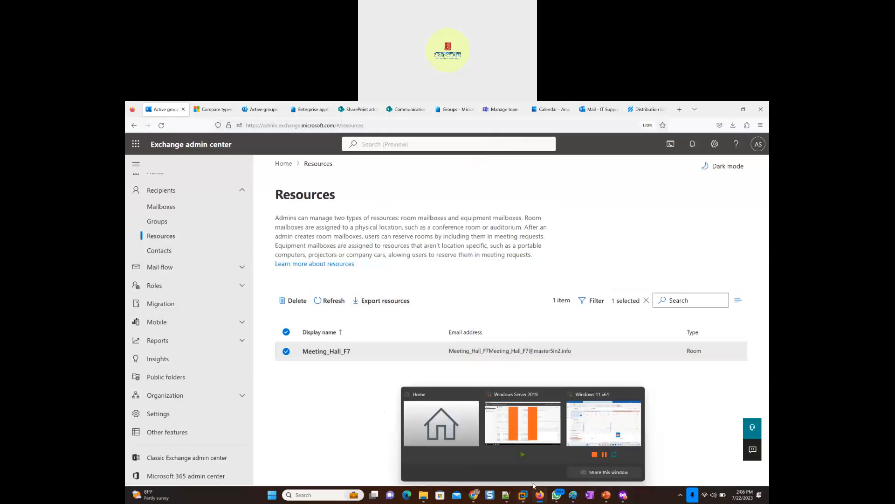
click(587, 433)
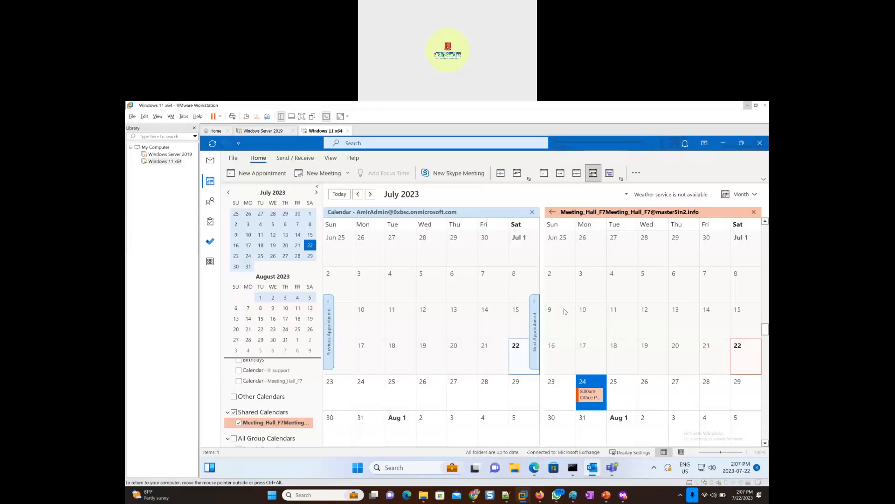
click(746, 106)
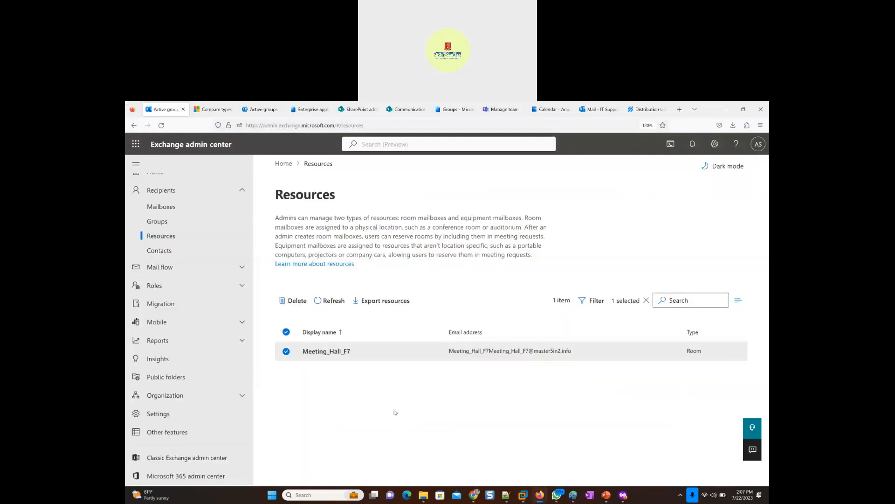